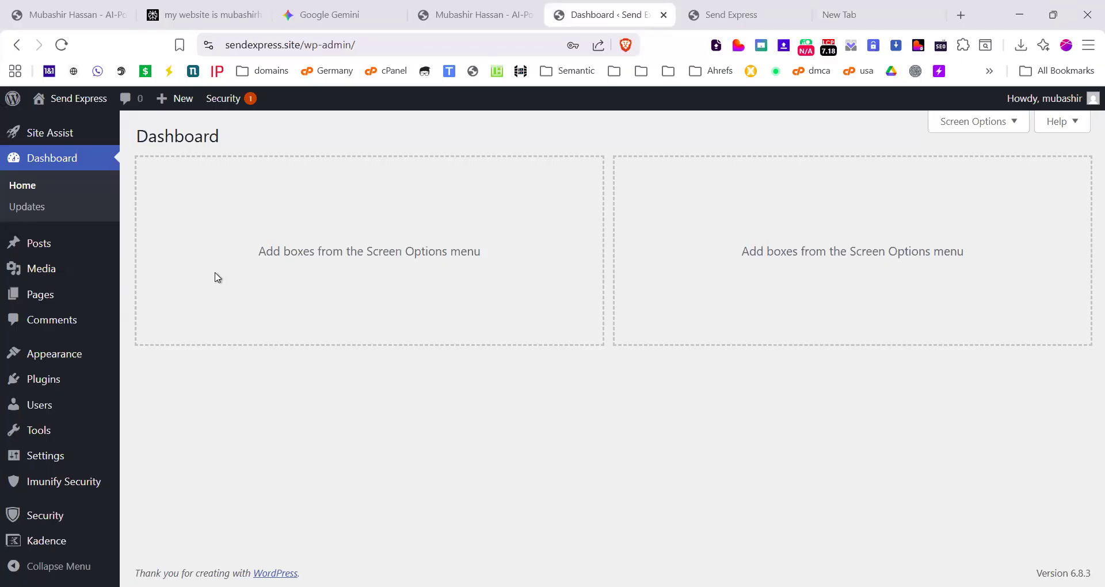
Step: Open the live Send Express site in a new tab and examine its homepage headline and introductory text
{"action": "mouse_move", "coordinate": [82, 131]}
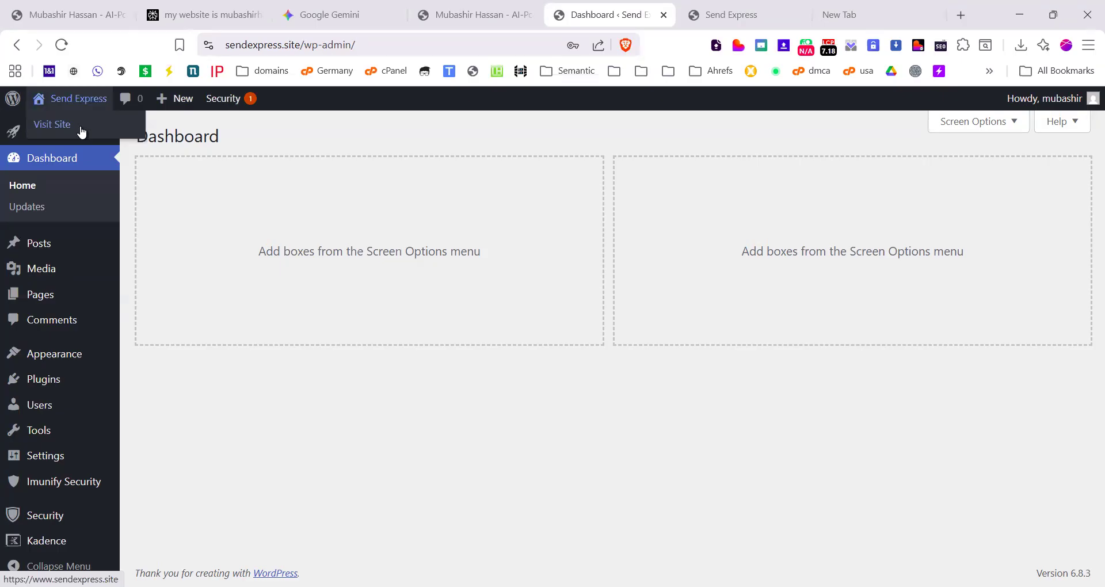
{"action": "right_click", "coordinate": [81, 126]}
{"action": "left_click", "coordinate": [173, 140]}
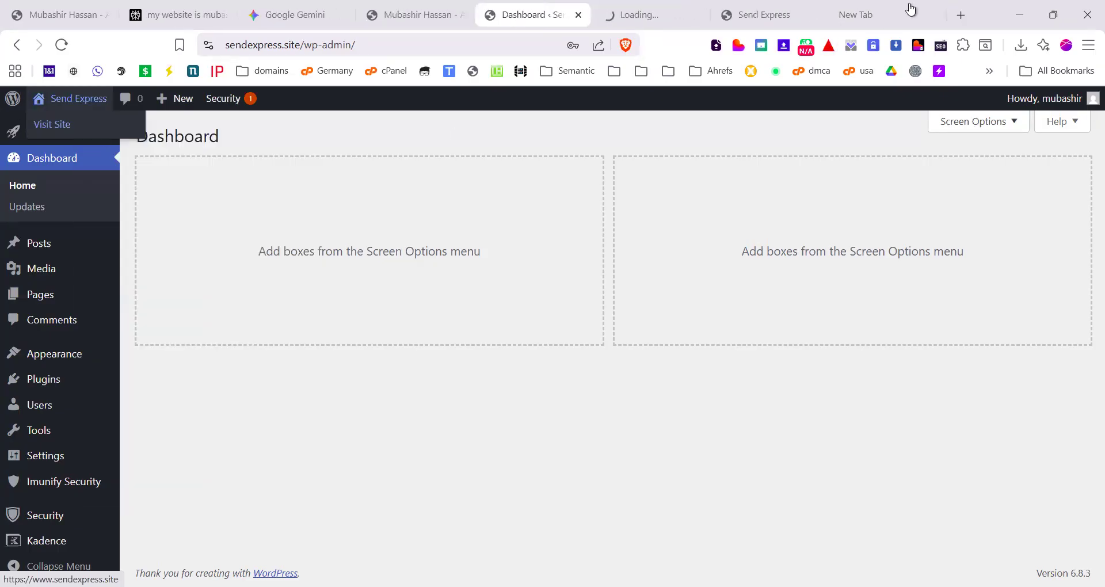
{"action": "left_click", "coordinate": [632, 8]}
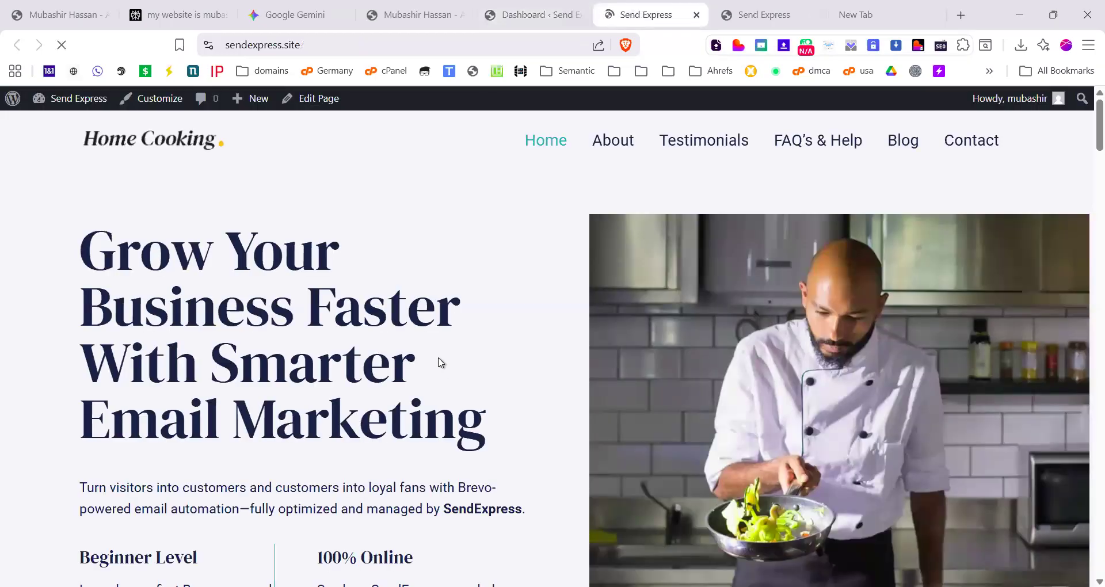
{"action": "scroll", "coordinate": [439, 363], "scroll_direction": "down", "scroll_amount": 3}
{"action": "scroll", "coordinate": [167, 305], "scroll_direction": "up", "scroll_amount": 3}
{"action": "left_click_drag", "start_coordinate": [80, 233], "coordinate": [507, 487]}
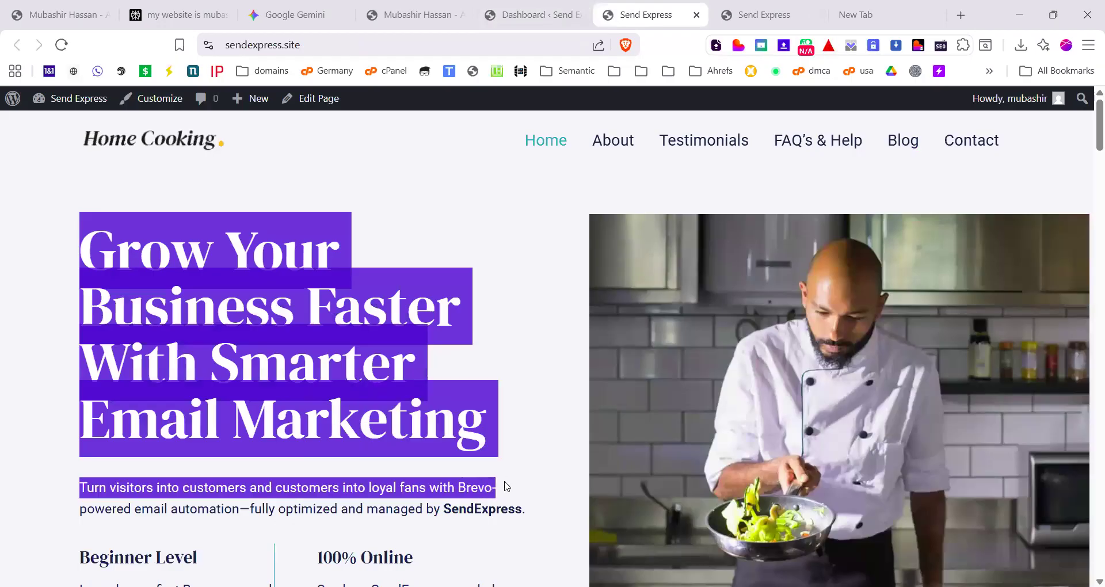
{"action": "scroll", "coordinate": [507, 487], "scroll_direction": "down", "scroll_amount": 2}
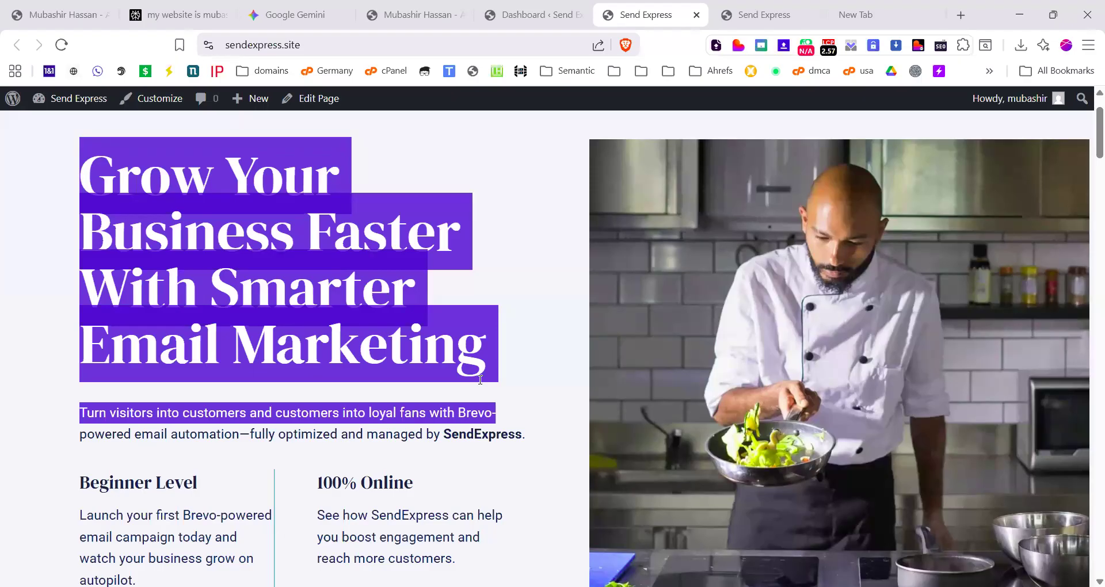
Step: Switch to the empty browser tab and open ChatGPT there
{"action": "left_click", "coordinate": [886, 11]}
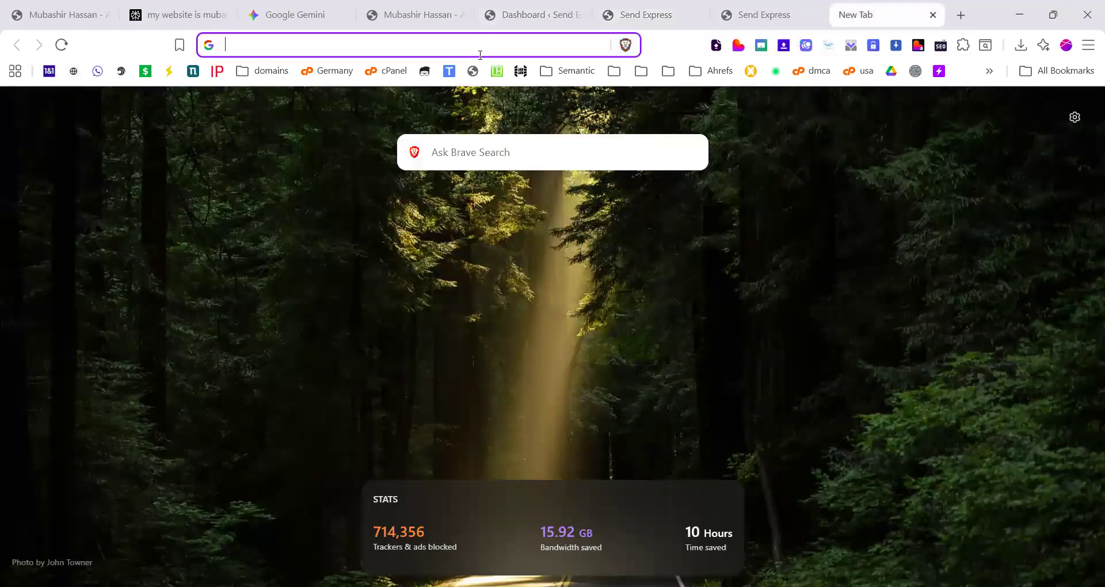
{"action": "type", "text": "g"}
{"action": "key", "text": "BackSpace"}
{"action": "key", "text": "BackSpace"}
{"action": "type", "text": "cha"}
{"action": "key", "text": "Return"}
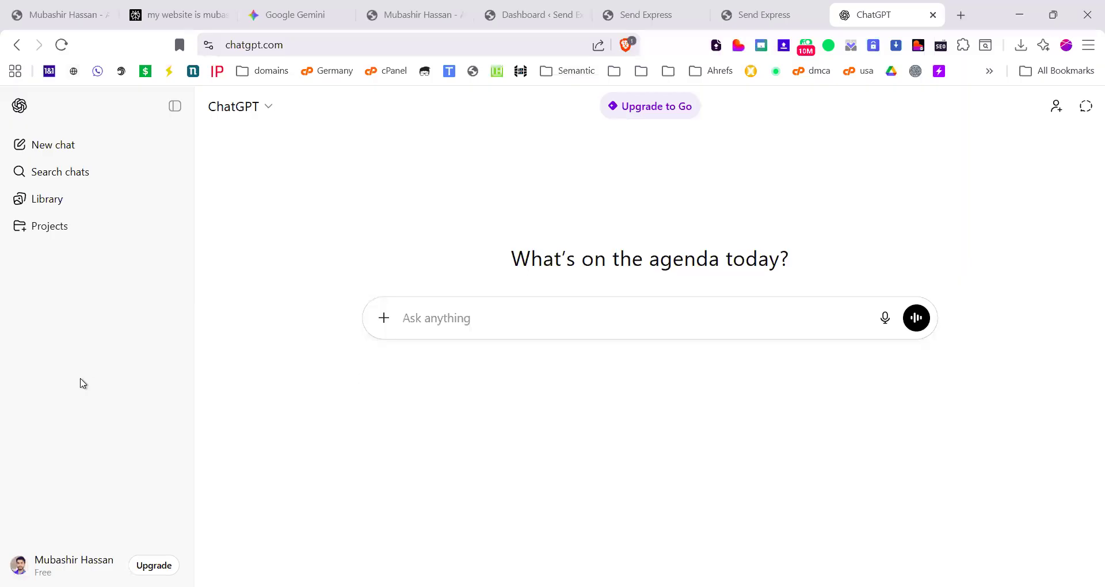
Step: Open the PirateSERP Linguistic Pattern Miner Pro GPT and begin a conversation with its START prompt
{"action": "scroll", "coordinate": [82, 383], "scroll_direction": "down", "scroll_amount": 4}
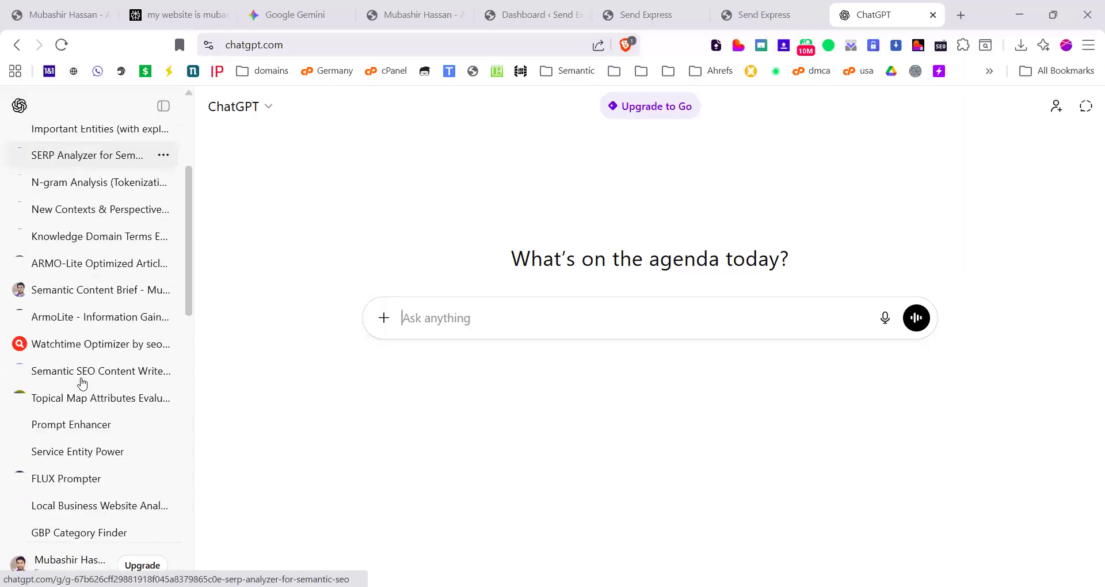
{"action": "scroll", "coordinate": [87, 317], "scroll_direction": "down", "scroll_amount": 5}
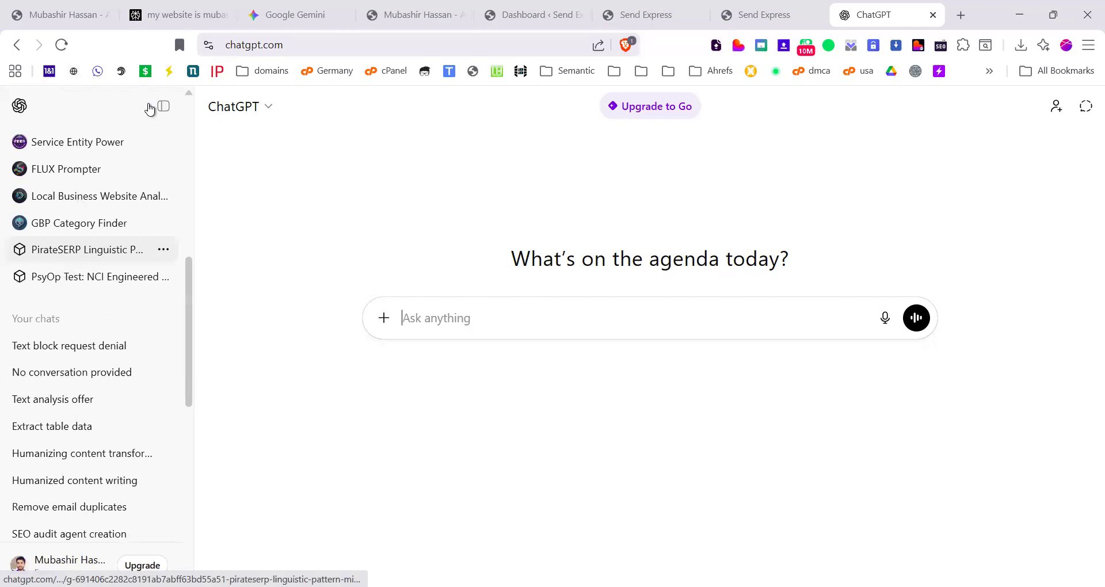
{"action": "left_click", "coordinate": [162, 104]}
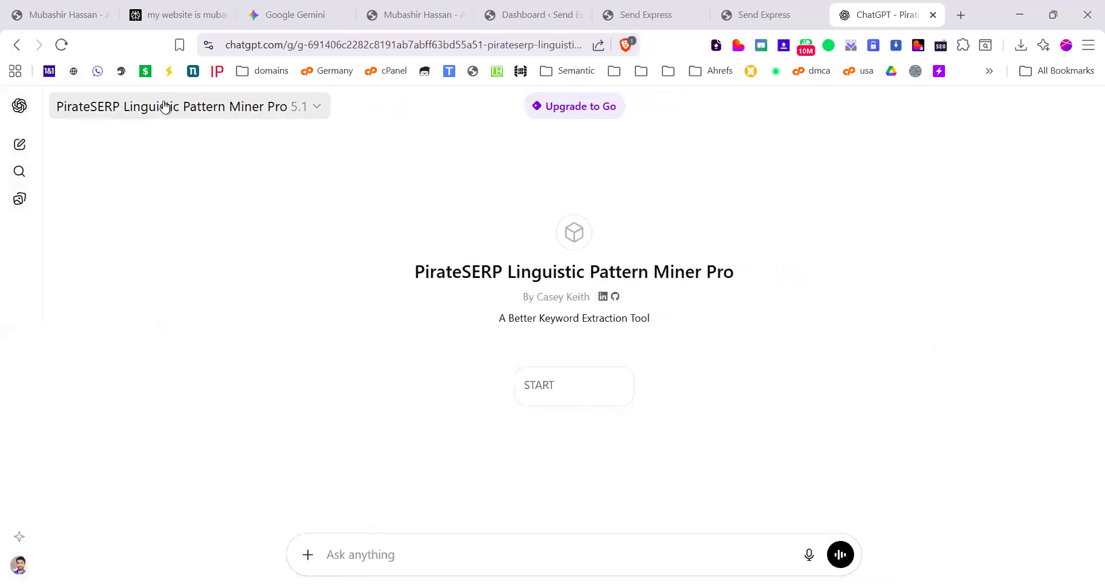
{"action": "left_click", "coordinate": [570, 390]}
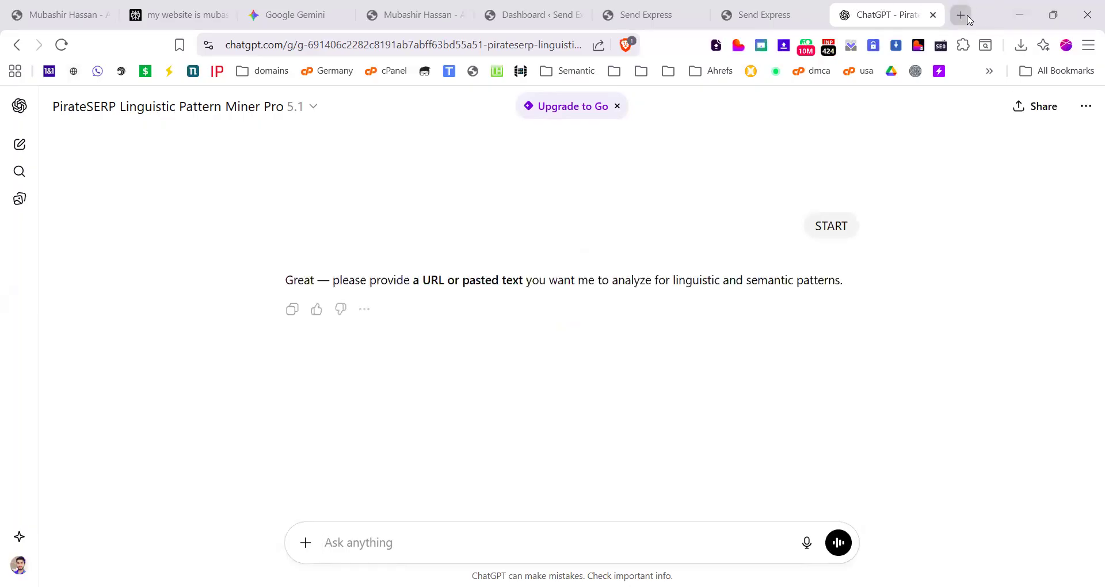
Step: Open marketingexpress.site in a new browser tab
{"action": "left_click", "coordinate": [961, 16]}
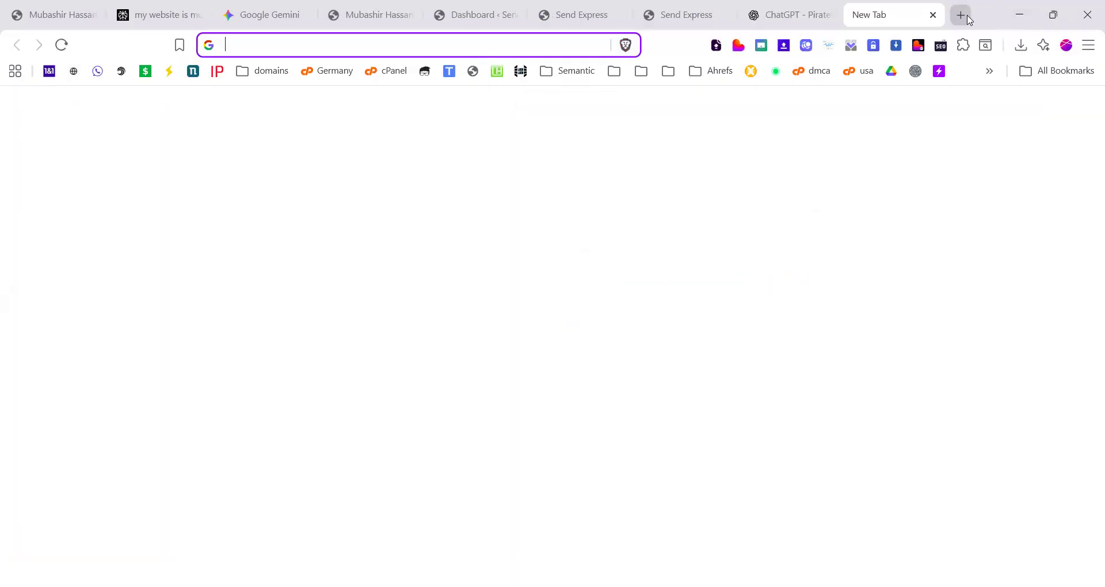
{"action": "type", "text": "mar"}
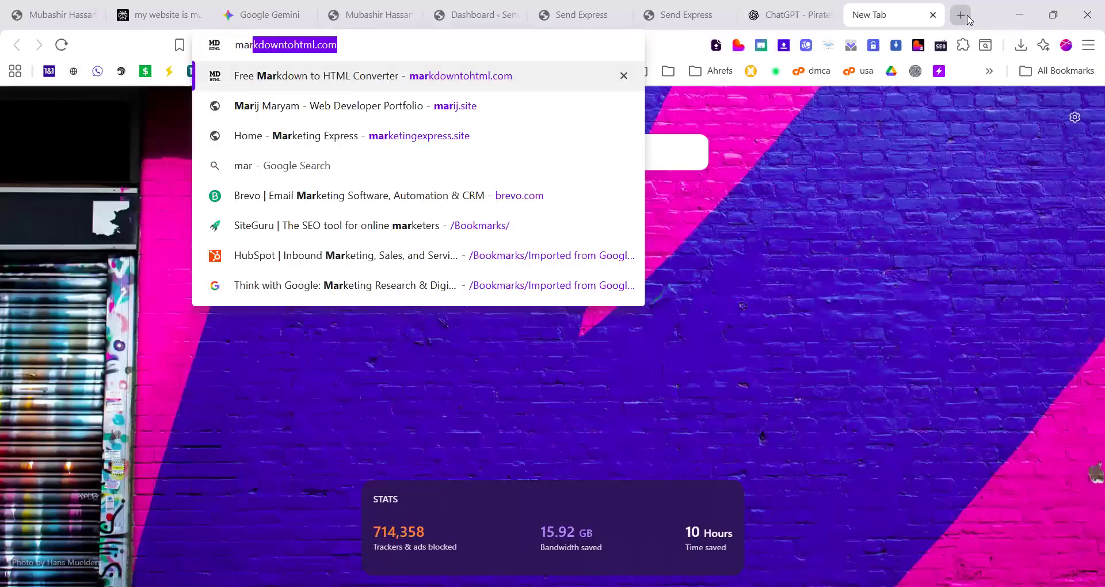
{"action": "key", "text": "Down"}
{"action": "key", "text": "Down"}
{"action": "key", "text": "Down"}
{"action": "key", "text": "Up"}
{"action": "key", "text": "Return"}
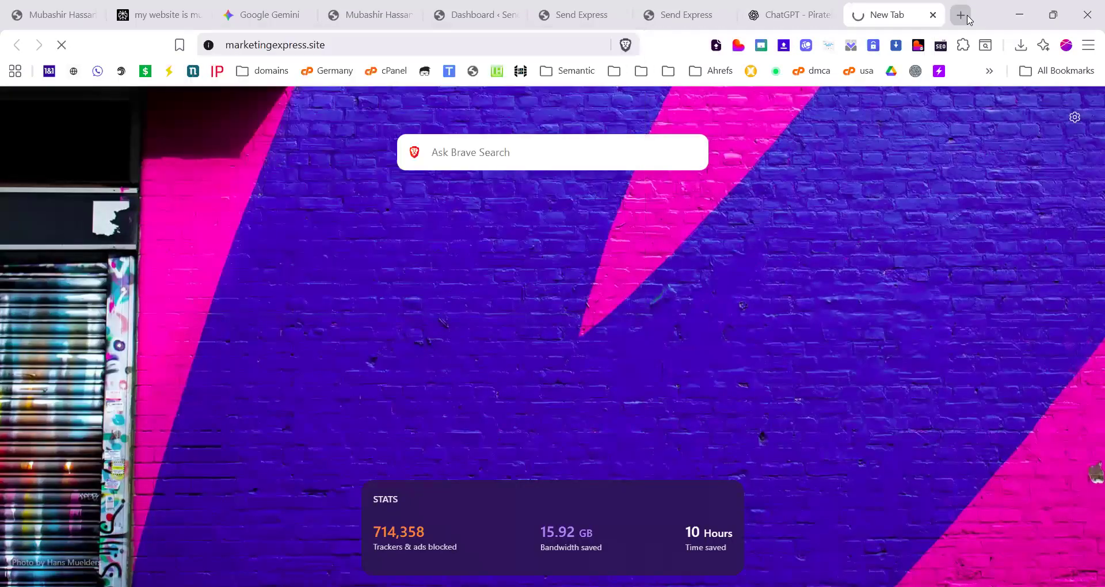
Step: Open brevo.com in another new tab and copy its web address
{"action": "left_click", "coordinate": [961, 16]}
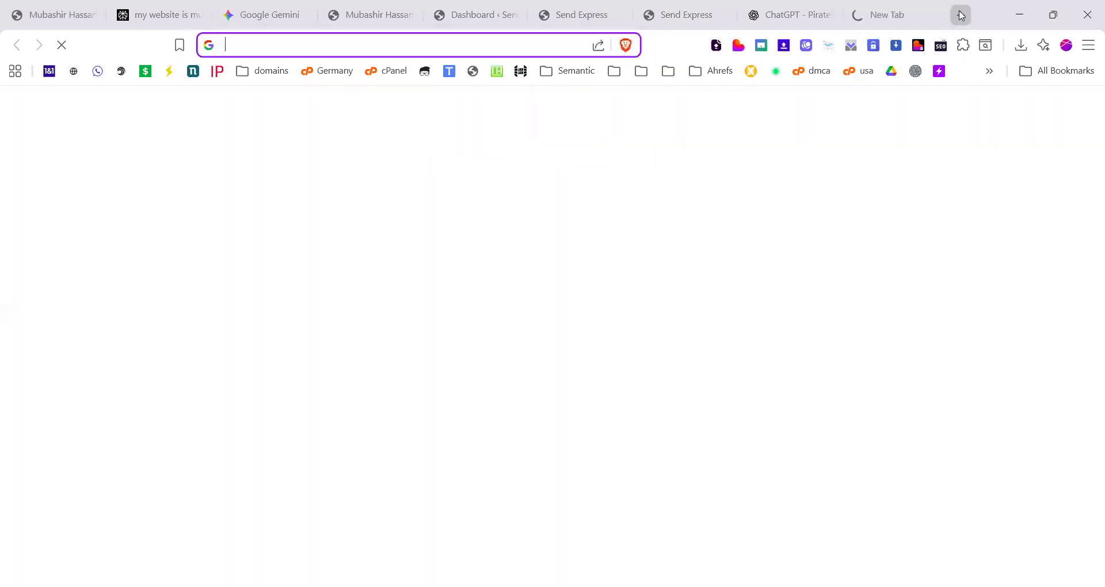
{"action": "type", "text": "brevo.com"}
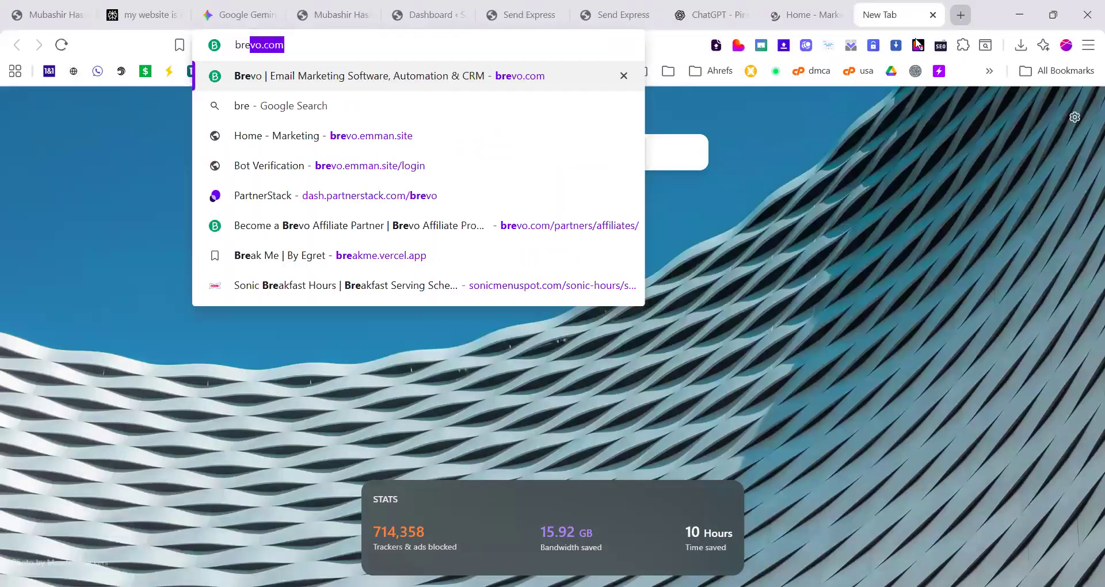
{"action": "key", "text": "Return"}
{"action": "left_click", "coordinate": [350, 44]}
{"action": "key", "text": "ctrl+c"}
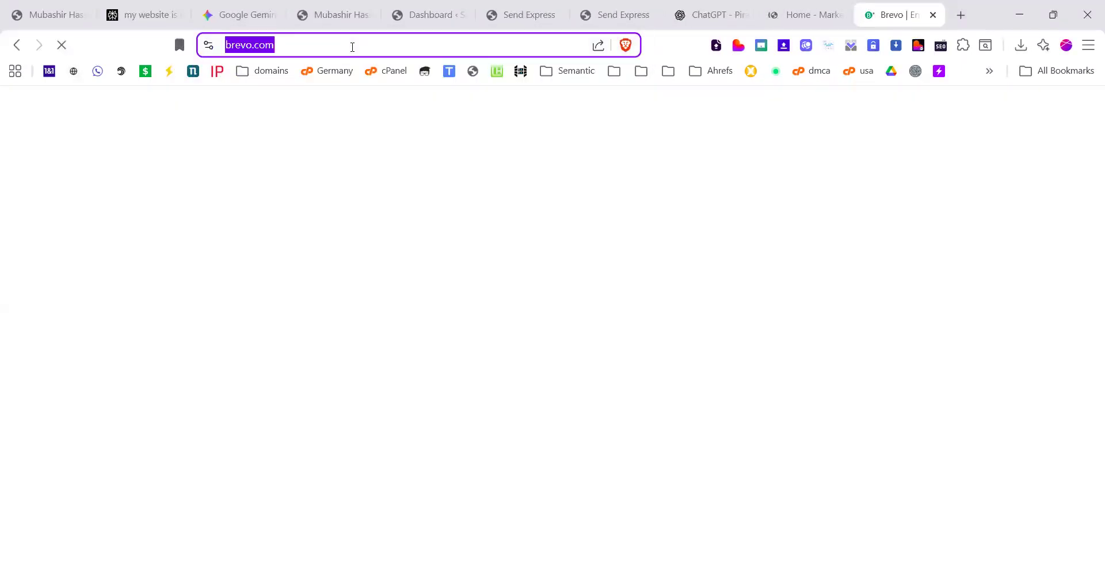
{"action": "key", "text": "ctrl+shift+Tab"}
{"action": "key", "text": "ctrl+shift+Tab"}
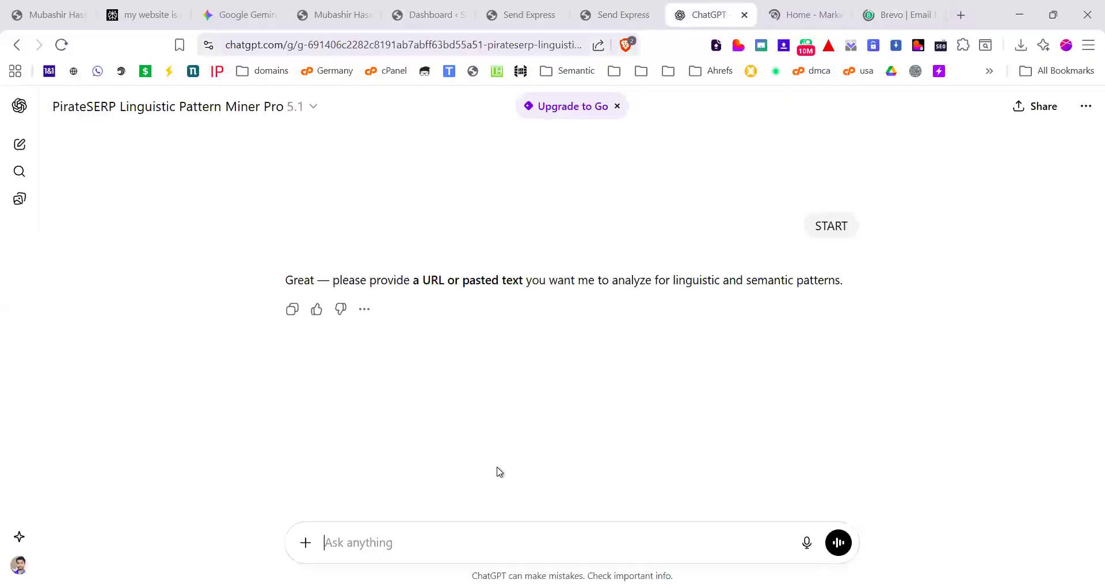
{"action": "key", "text": "ctrl+v"}
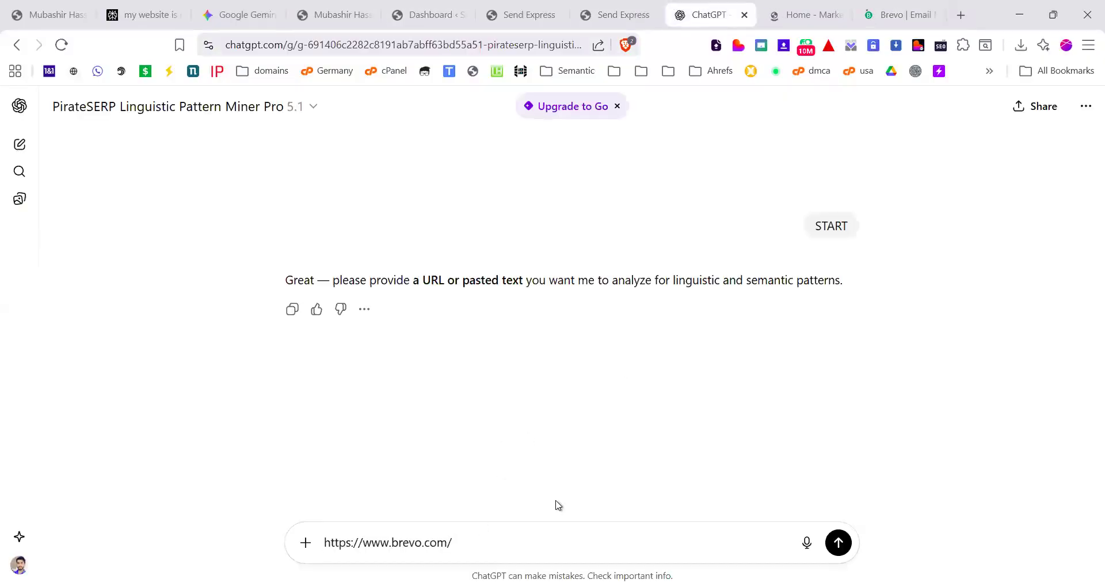
{"action": "left_click", "coordinate": [841, 550]}
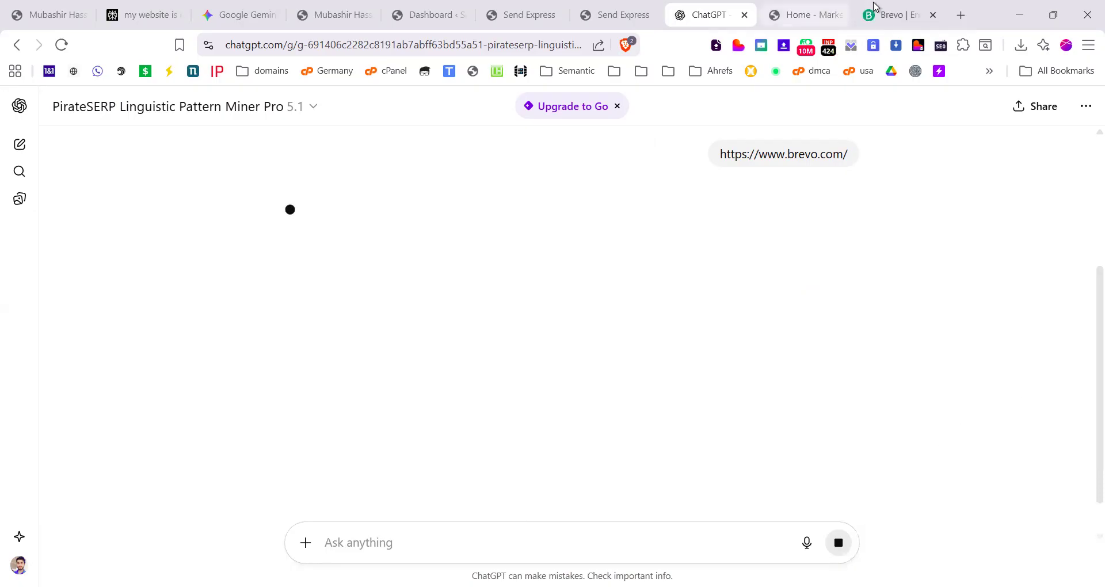
Step: Examine the Brevo homepage from the hero section through features, reviews, customer stories and integrations
{"action": "left_click", "coordinate": [876, 7]}
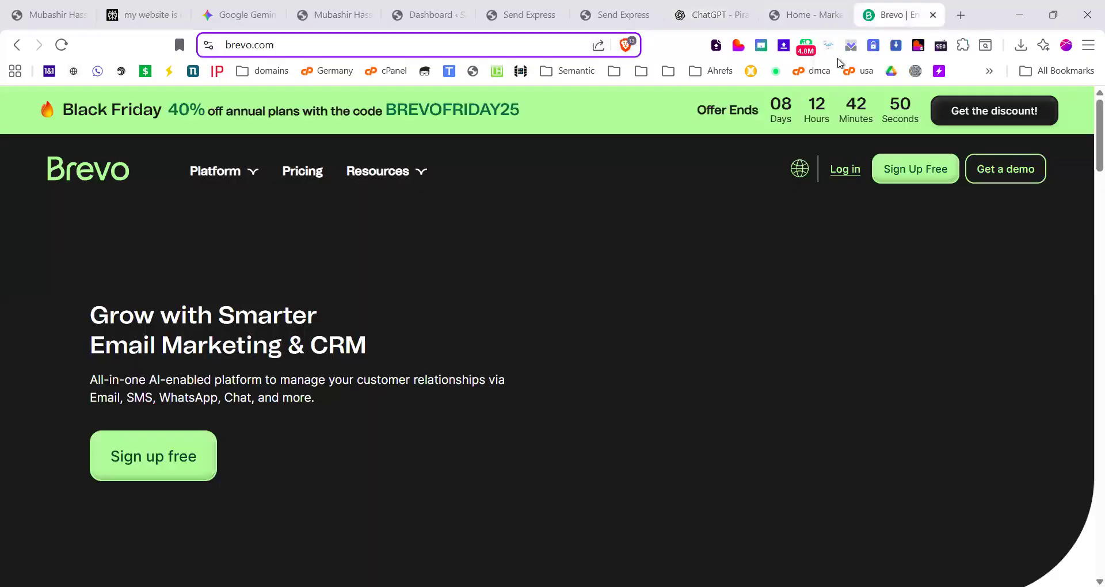
{"action": "scroll", "coordinate": [267, 402], "scroll_direction": "down", "scroll_amount": 12}
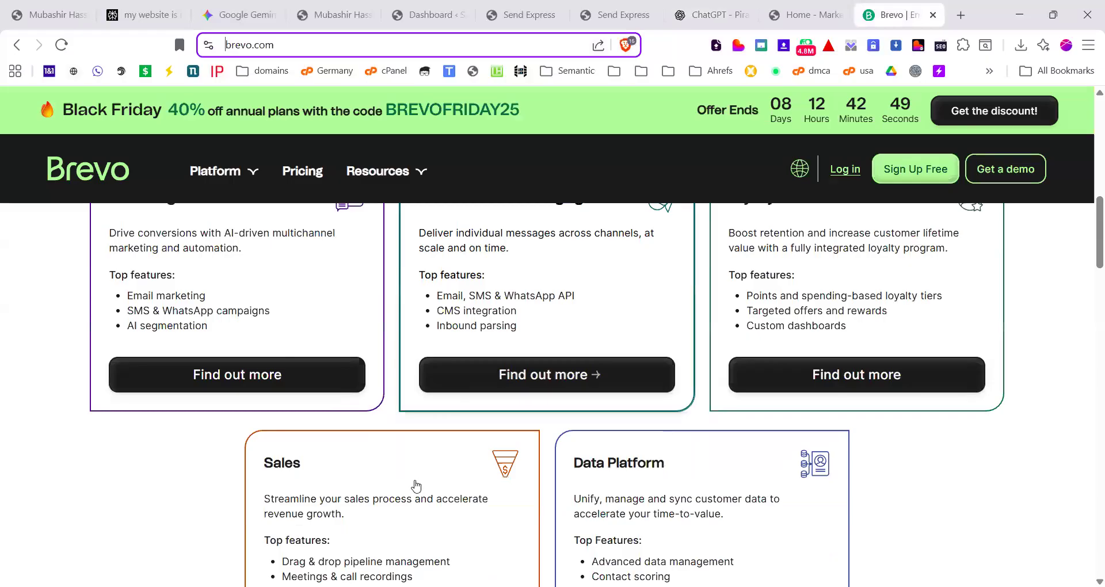
{"action": "scroll", "coordinate": [486, 376], "scroll_direction": "up", "scroll_amount": 6}
{"action": "scroll", "coordinate": [487, 376], "scroll_direction": "up", "scroll_amount": 5}
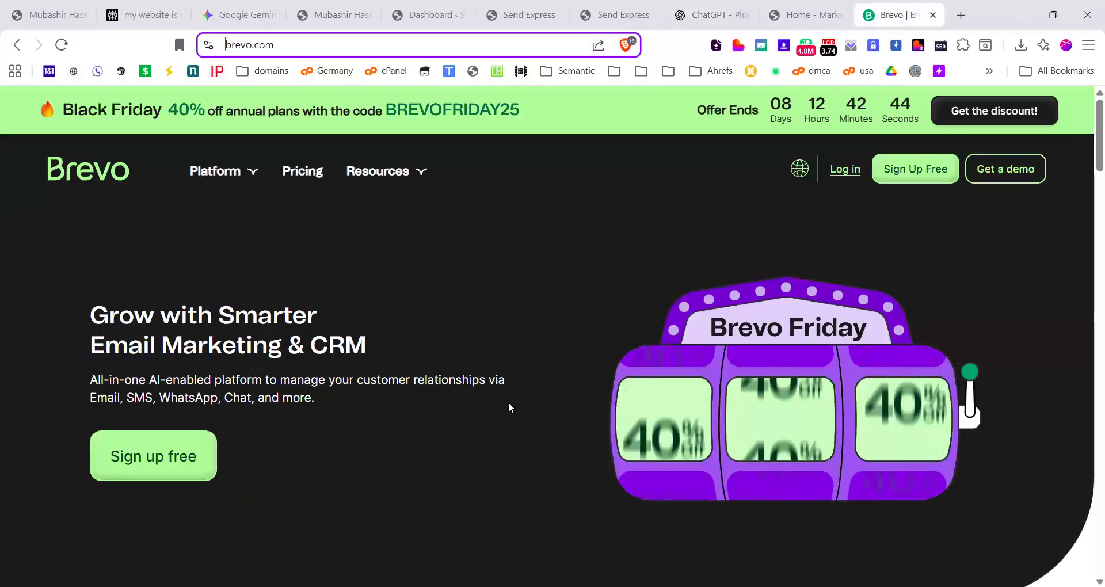
{"action": "scroll", "coordinate": [510, 409], "scroll_direction": "down", "scroll_amount": 15}
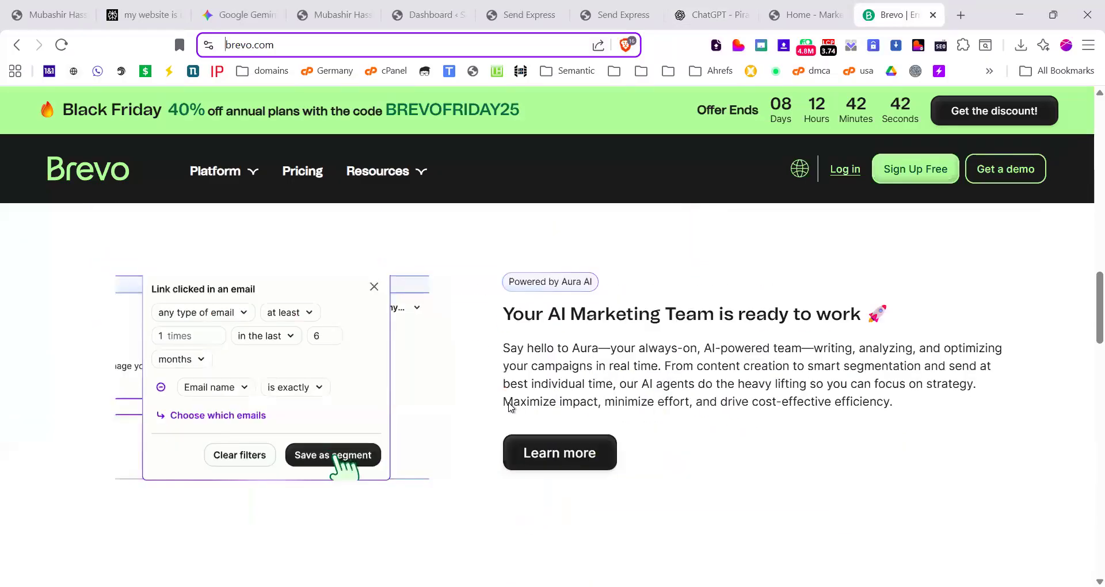
{"action": "scroll", "coordinate": [512, 423], "scroll_direction": "down", "scroll_amount": 5}
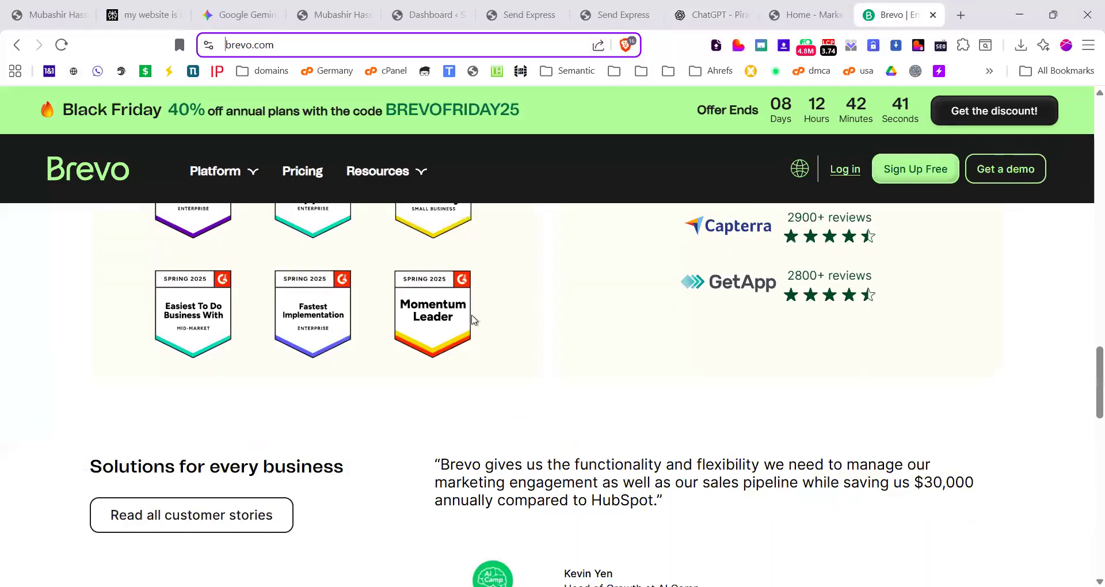
{"action": "scroll", "coordinate": [473, 320], "scroll_direction": "down", "scroll_amount": 3}
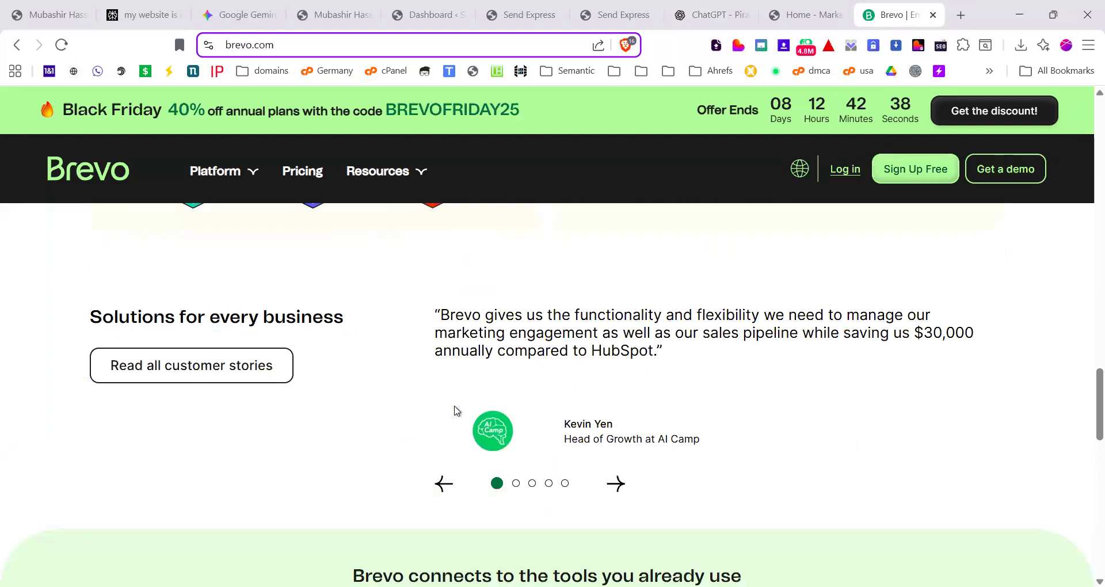
{"action": "scroll", "coordinate": [454, 412], "scroll_direction": "down", "scroll_amount": 10}
{"action": "scroll", "coordinate": [454, 412], "scroll_direction": "down", "scroll_amount": 6}
{"action": "scroll", "coordinate": [459, 466], "scroll_direction": "up", "scroll_amount": 15}
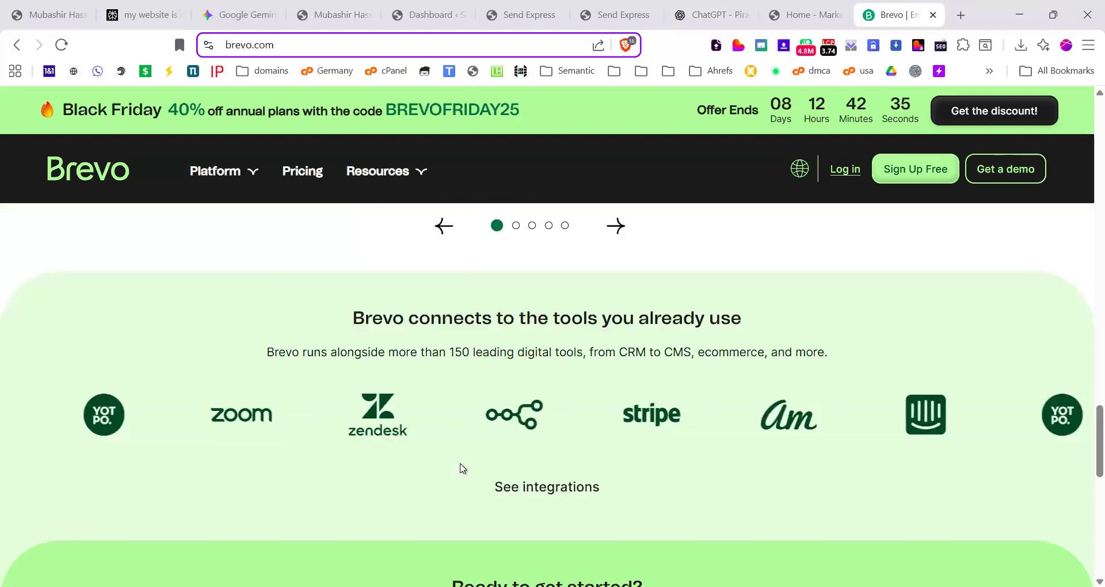
Step: Return to the PirateSERP chat and examine the entities, verbs and phrasal verbs sections of the Brevo analysis
{"action": "left_click", "coordinate": [720, 14]}
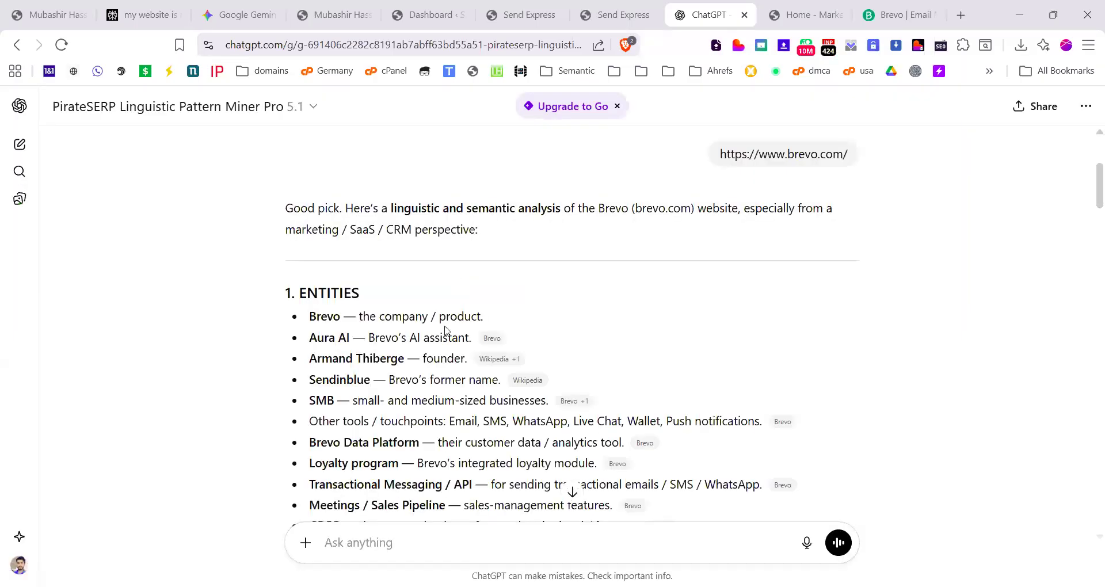
{"action": "scroll", "coordinate": [423, 311], "scroll_direction": "down", "scroll_amount": 2}
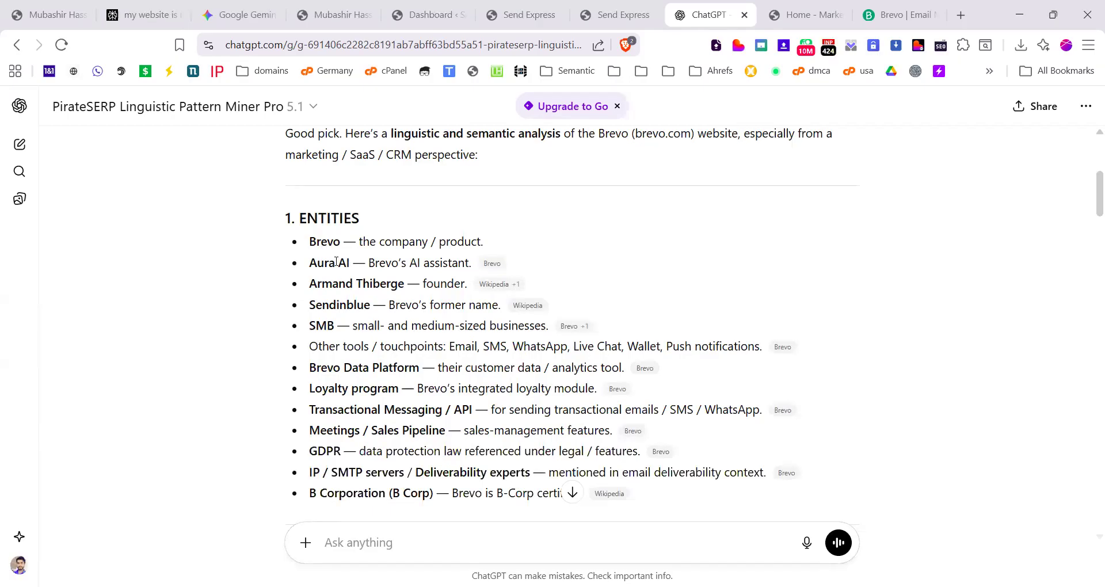
{"action": "scroll", "coordinate": [344, 353], "scroll_direction": "down", "scroll_amount": 2}
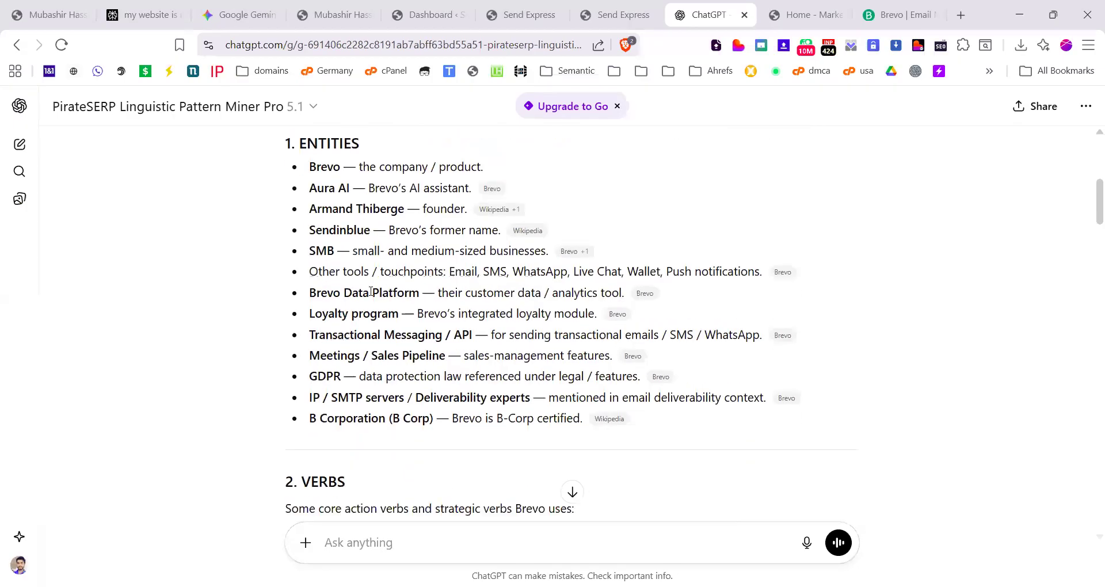
{"action": "scroll", "coordinate": [360, 341], "scroll_direction": "down", "scroll_amount": 5}
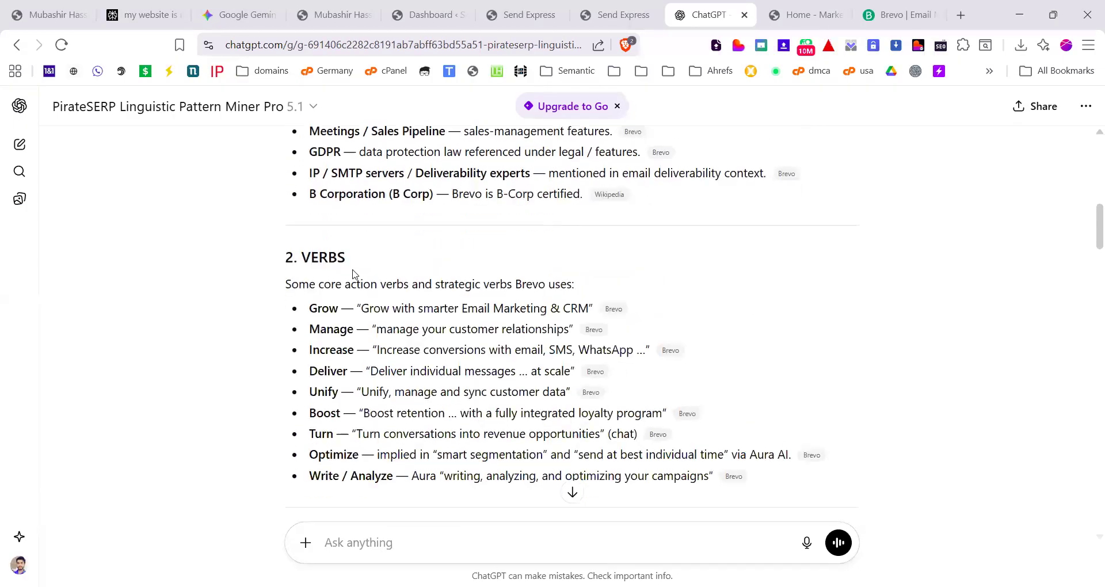
{"action": "scroll", "coordinate": [347, 304], "scroll_direction": "down", "scroll_amount": 2}
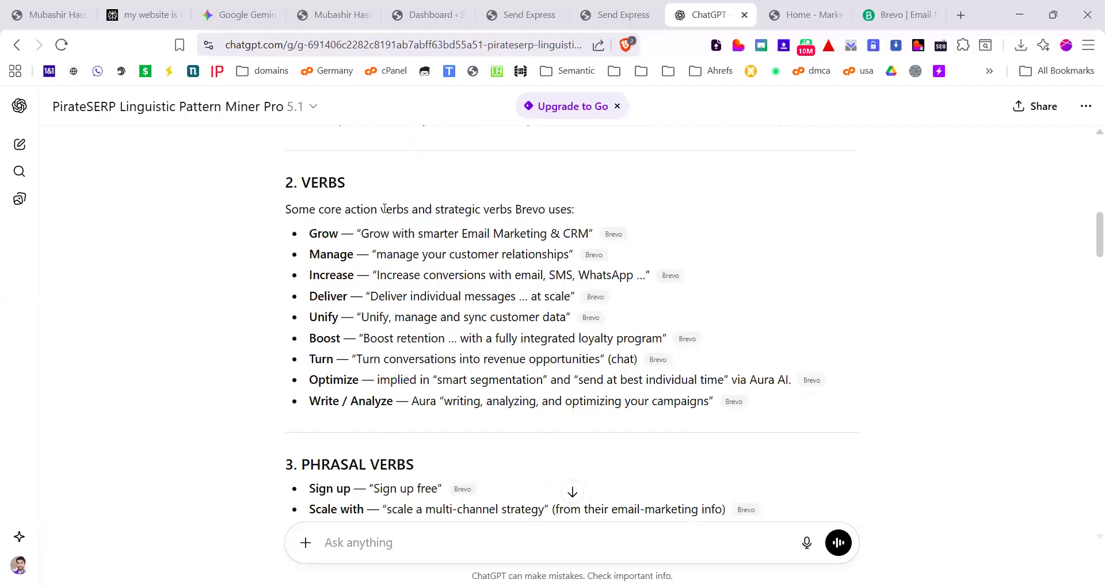
{"action": "left_click_drag", "start_coordinate": [359, 237], "coordinate": [546, 236]}
{"action": "scroll", "coordinate": [486, 286], "scroll_direction": "up", "scroll_amount": 5}
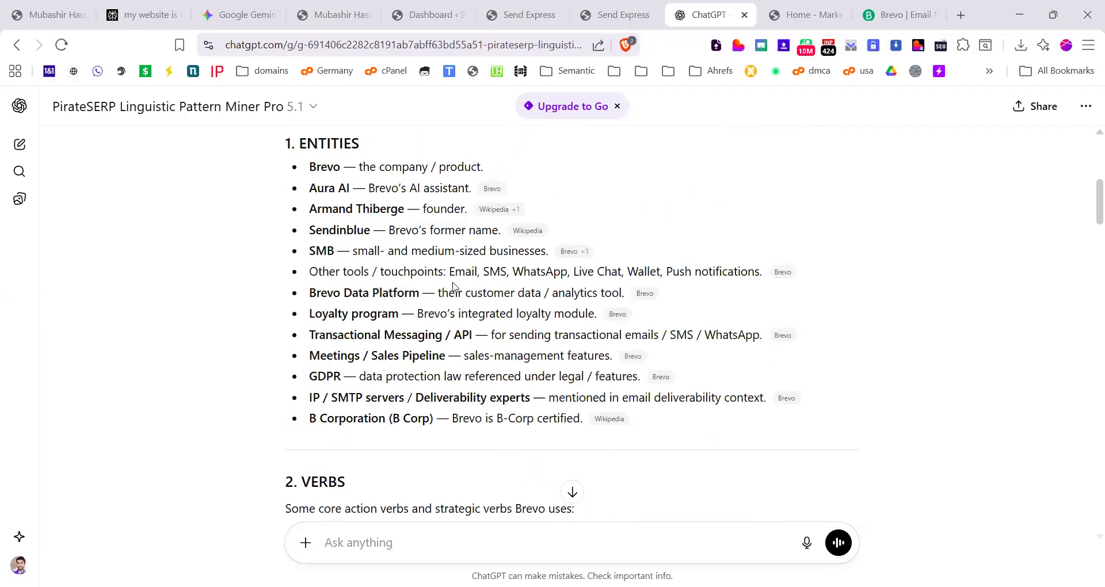
{"action": "left_click_drag", "start_coordinate": [363, 246], "coordinate": [472, 249]}
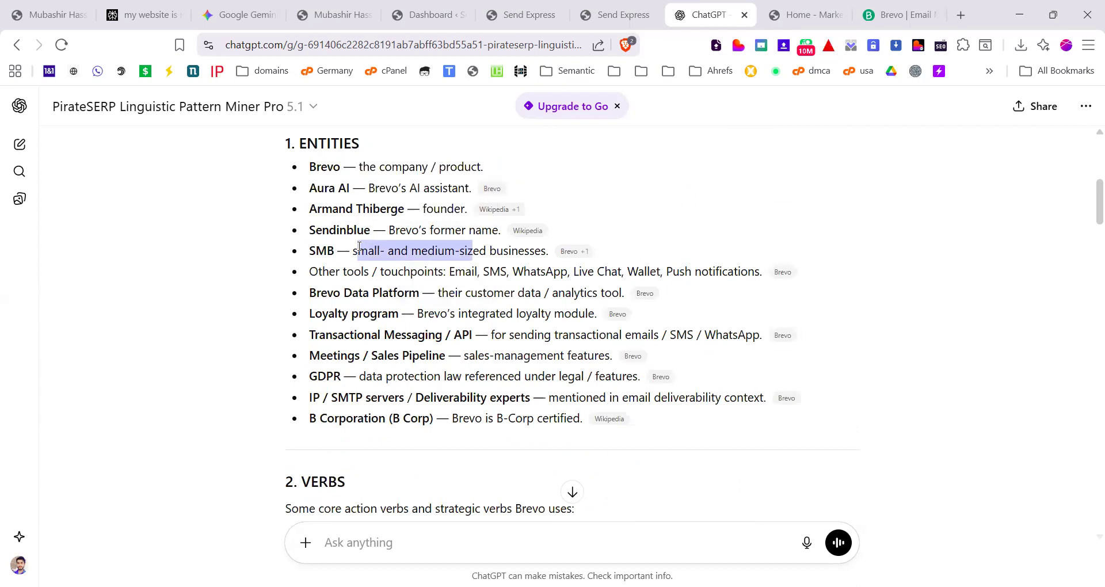
{"action": "scroll", "coordinate": [441, 323], "scroll_direction": "down", "scroll_amount": 3}
{"action": "scroll", "coordinate": [441, 323], "scroll_direction": "down", "scroll_amount": 5}
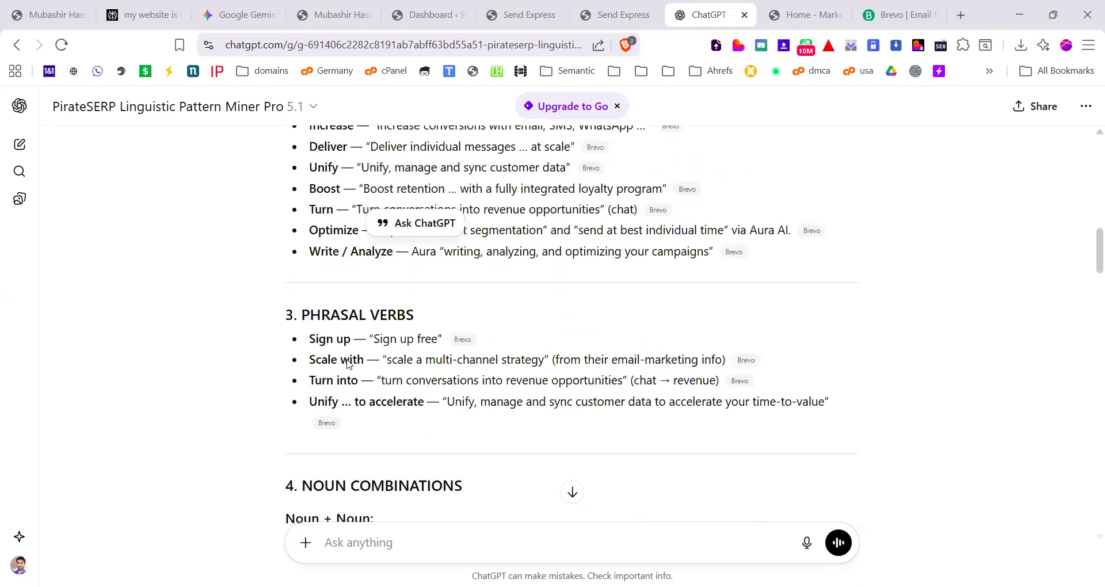
Step: Examine the rest of the Brevo analysis, from the noun combinations through to the insights and closing suggestion
{"action": "scroll", "coordinate": [411, 393], "scroll_direction": "down", "scroll_amount": 4}
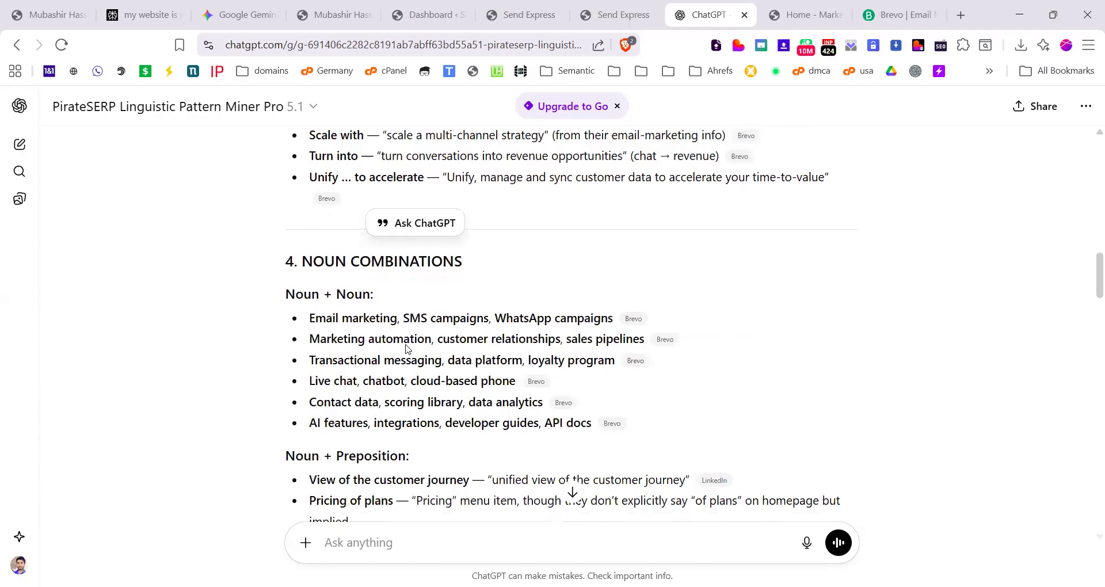
{"action": "double_click", "coordinate": [361, 315]}
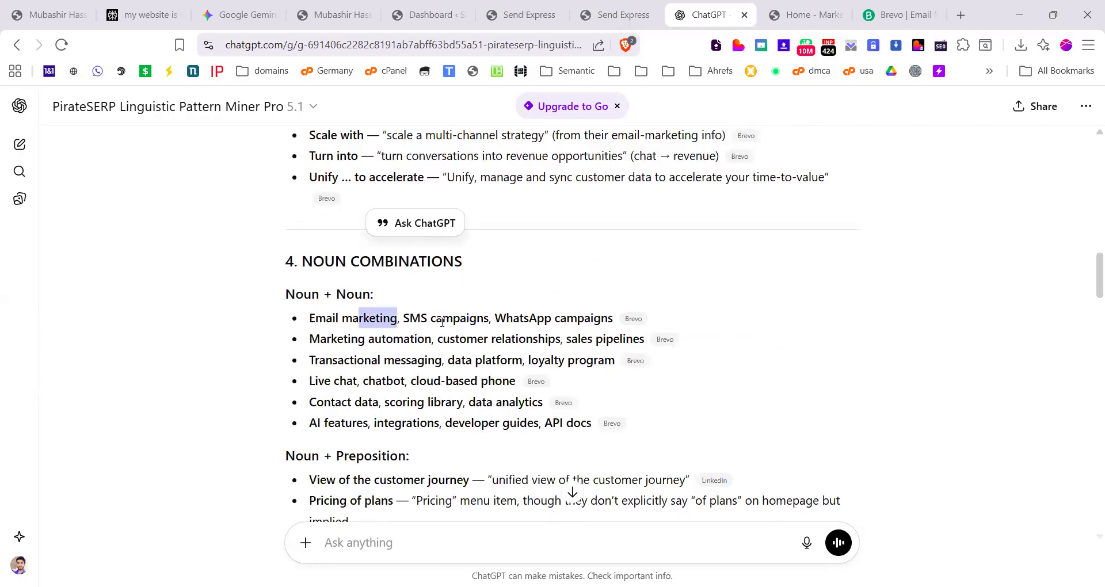
{"action": "left_click", "coordinate": [368, 316]}
{"action": "scroll", "coordinate": [476, 354], "scroll_direction": "down", "scroll_amount": 3}
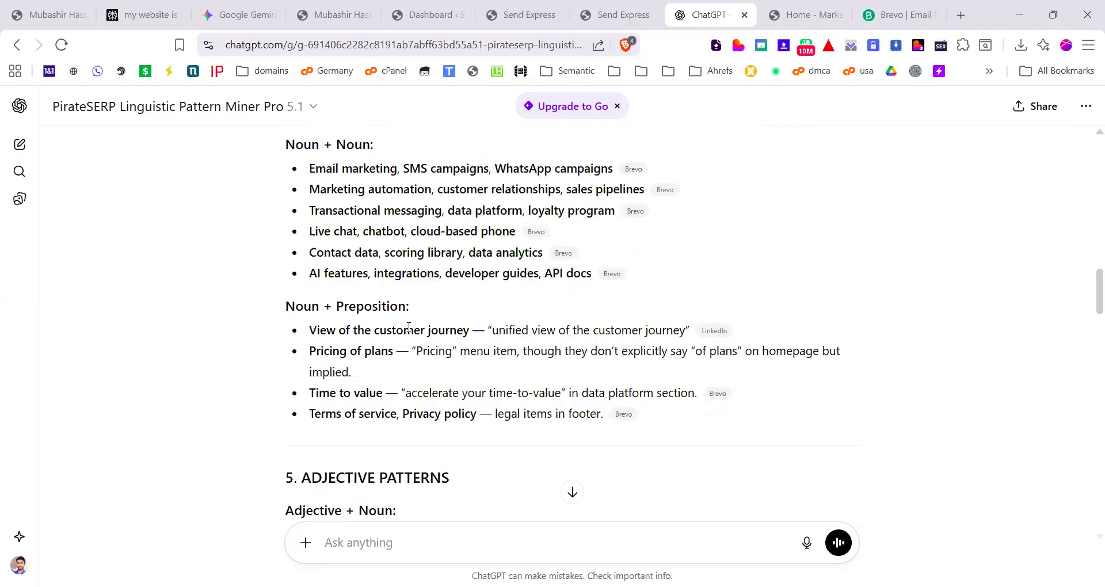
{"action": "scroll", "coordinate": [390, 427], "scroll_direction": "down", "scroll_amount": 3}
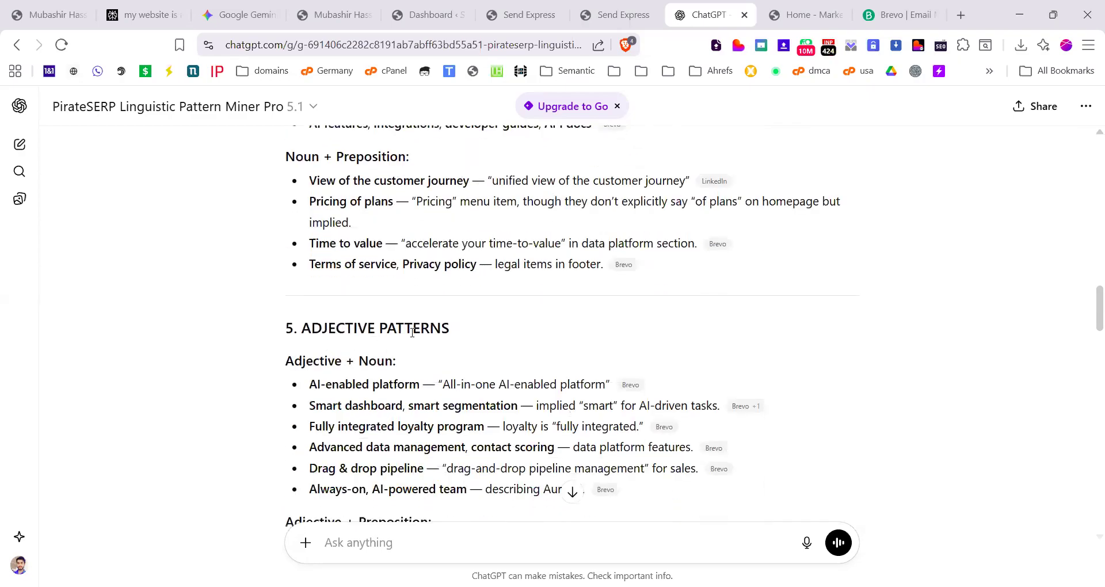
{"action": "scroll", "coordinate": [452, 346], "scroll_direction": "down", "scroll_amount": 5}
{"action": "scroll", "coordinate": [452, 346], "scroll_direction": "down", "scroll_amount": 8}
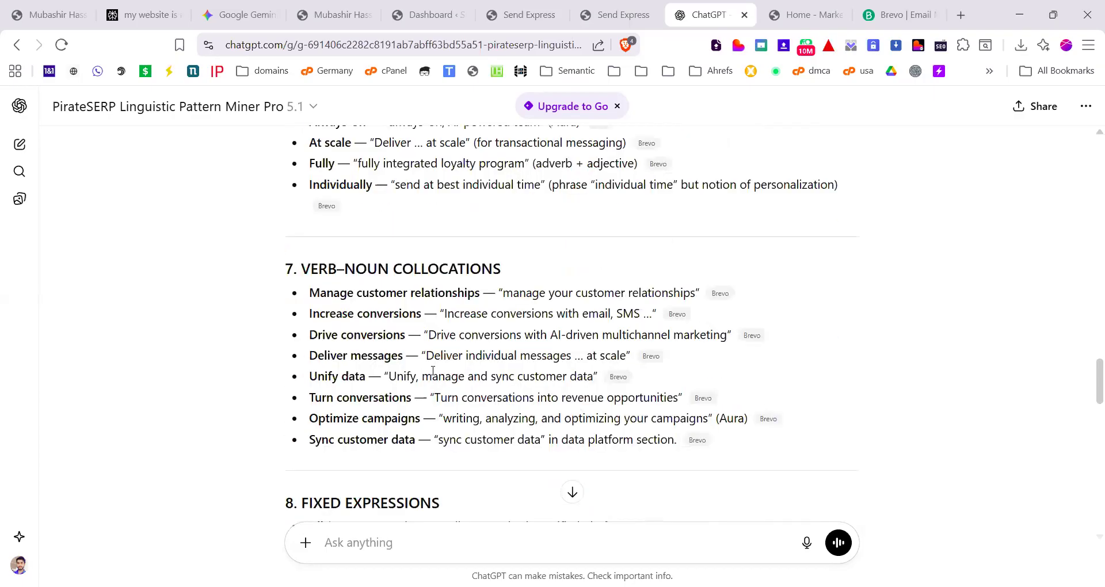
{"action": "scroll", "coordinate": [432, 370], "scroll_direction": "down", "scroll_amount": 9}
{"action": "scroll", "coordinate": [436, 373], "scroll_direction": "down", "scroll_amount": 9}
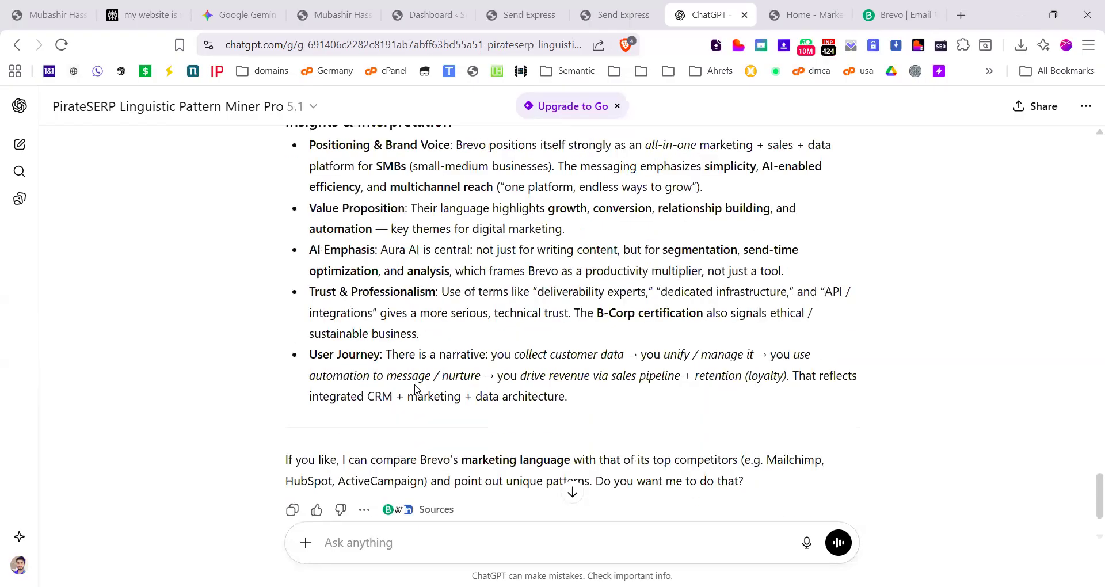
{"action": "scroll", "coordinate": [437, 351], "scroll_direction": "down", "scroll_amount": 2}
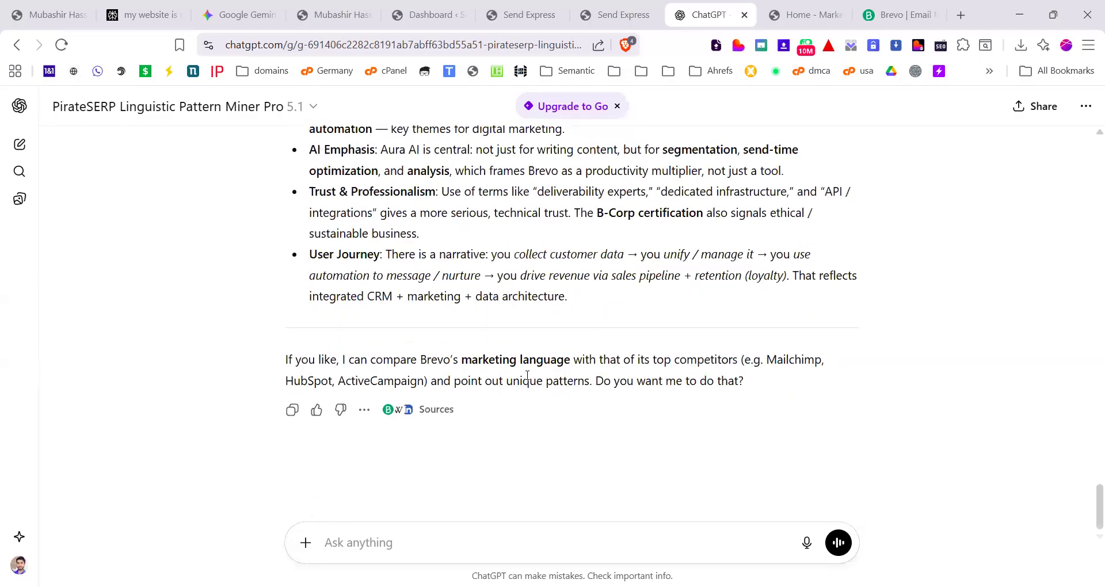
Step: Review the Brevo analysis again, going back from the closing insights to the entities at its beginning
{"action": "scroll", "coordinate": [525, 378], "scroll_direction": "up", "scroll_amount": 11}
{"action": "scroll", "coordinate": [510, 389], "scroll_direction": "up", "scroll_amount": 15}
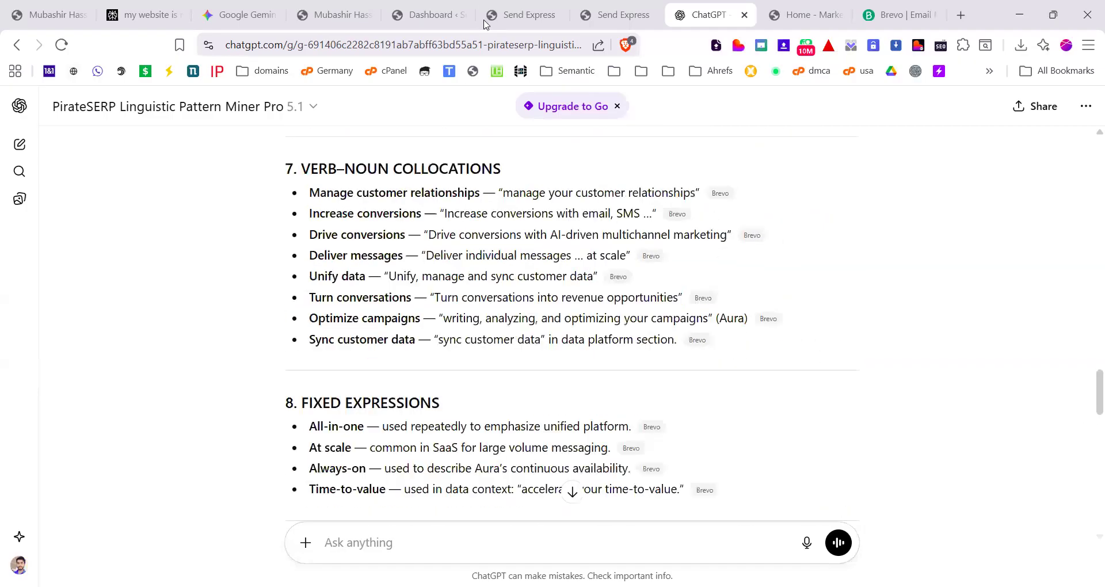
{"action": "scroll", "coordinate": [437, 293], "scroll_direction": "up", "scroll_amount": 8}
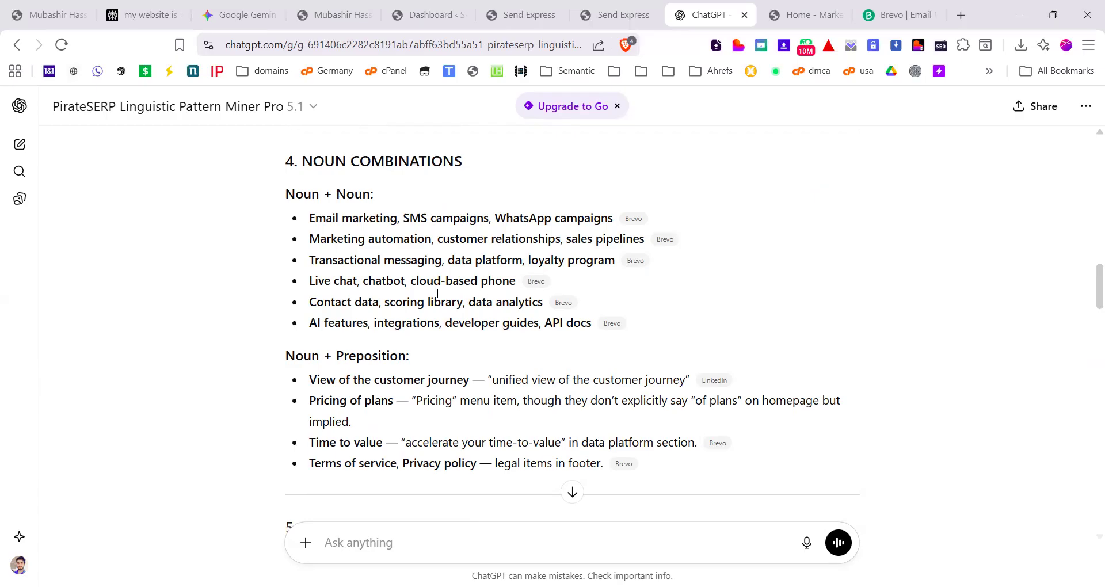
{"action": "scroll", "coordinate": [437, 294], "scroll_direction": "up", "scroll_amount": 15}
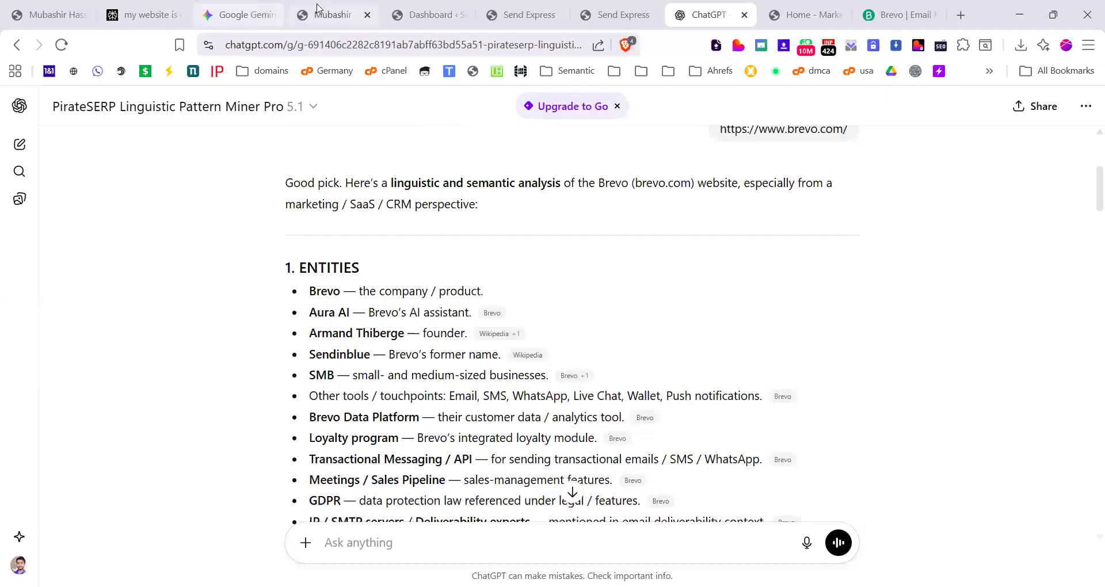
{"action": "scroll", "coordinate": [353, 291], "scroll_direction": "up", "scroll_amount": 4}
Step: Check the Send Express WordPress dashboard and review the live homepage's feature sections and hero
{"action": "left_click", "coordinate": [384, 8]}
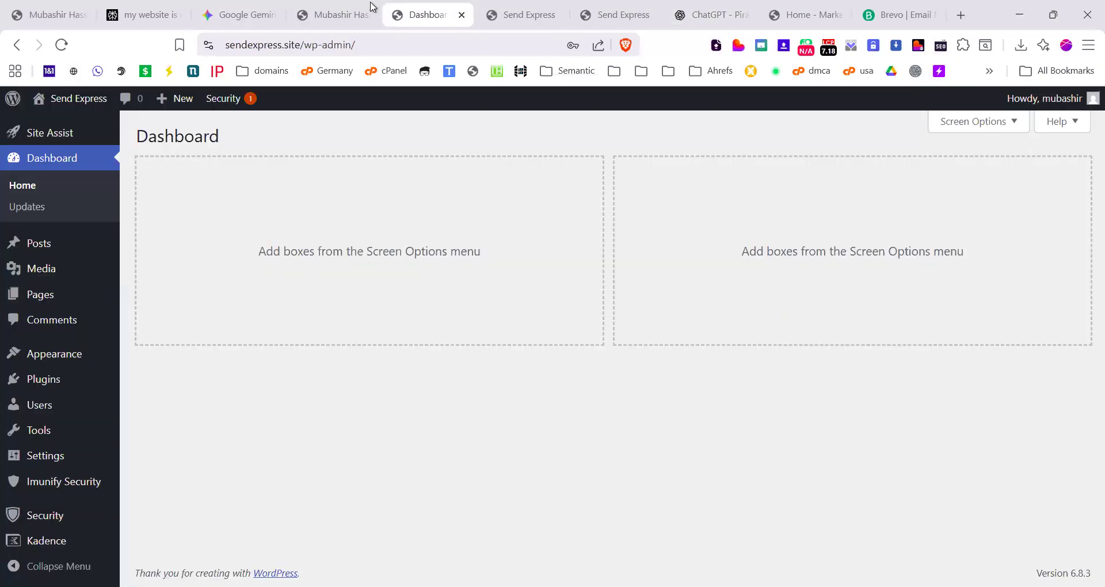
{"action": "key", "text": "ctrl+Tab"}
{"action": "scroll", "coordinate": [254, 300], "scroll_direction": "down", "scroll_amount": 15}
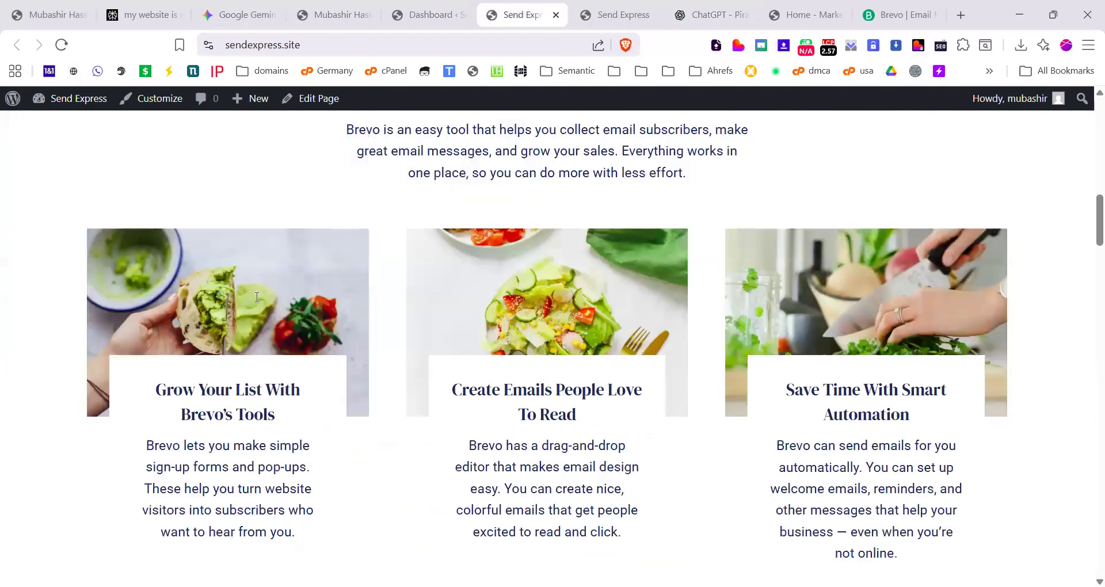
{"action": "scroll", "coordinate": [259, 305], "scroll_direction": "up", "scroll_amount": 15}
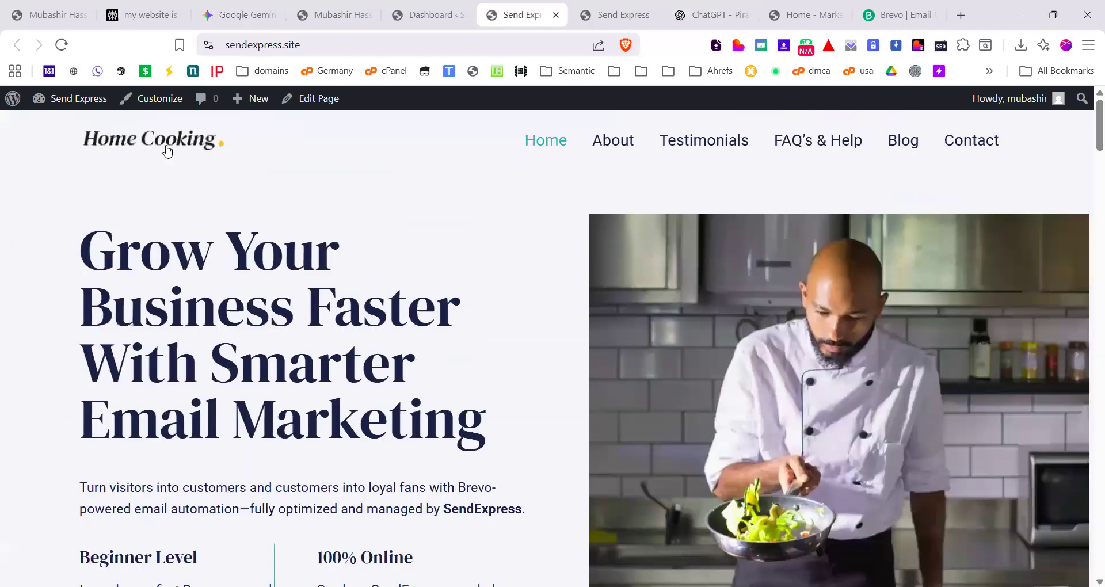
Step: Open the Send Express WordPress dashboard in a new browser tab from the live site and switch to it
{"action": "mouse_move", "coordinate": [86, 100]}
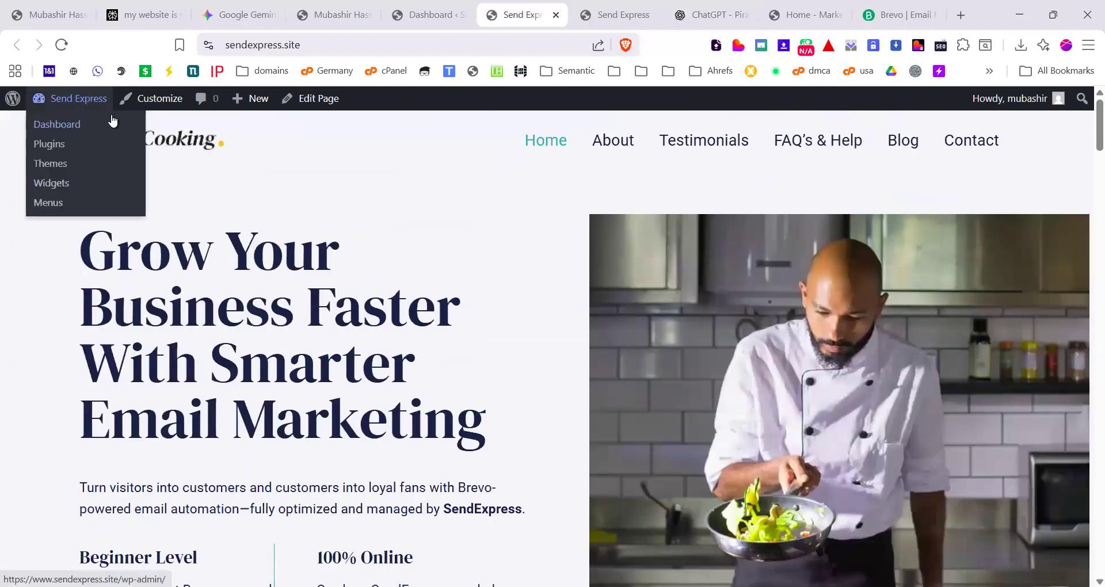
{"action": "right_click", "coordinate": [68, 124]}
{"action": "left_click", "coordinate": [439, 144]}
{"action": "left_click", "coordinate": [583, 8]}
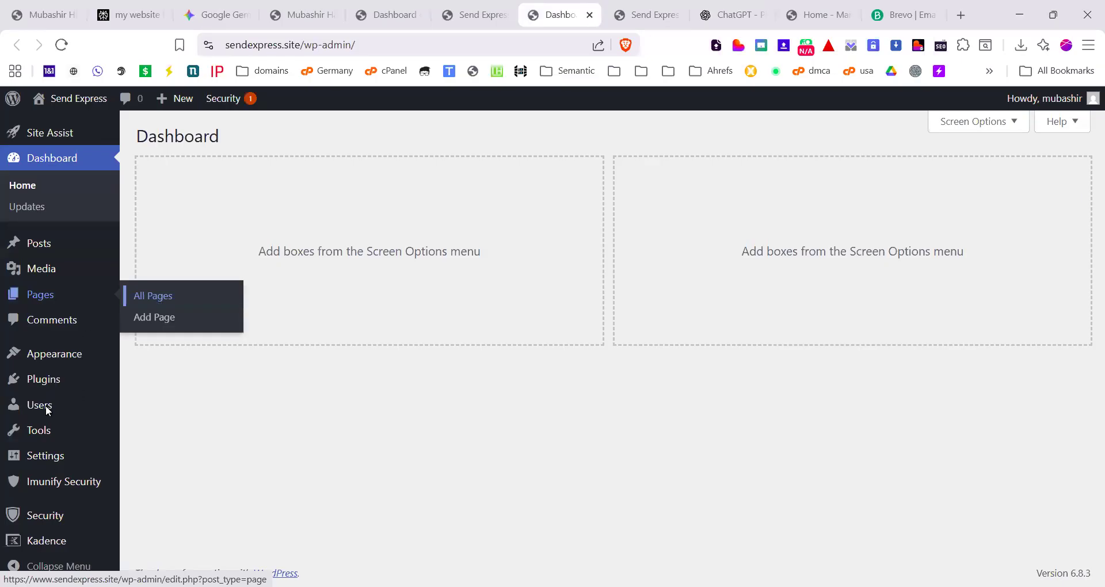
Step: Open the Kadence theme page in the WordPress admin, checking the live homepage while it loads
{"action": "left_click", "coordinate": [164, 461]}
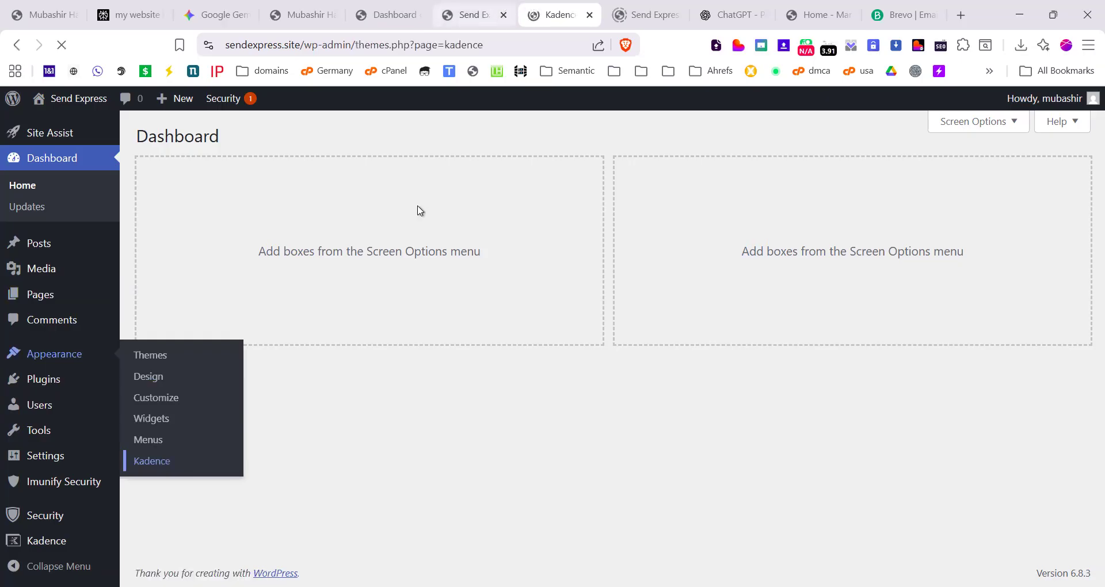
{"action": "left_click", "coordinate": [469, 15]}
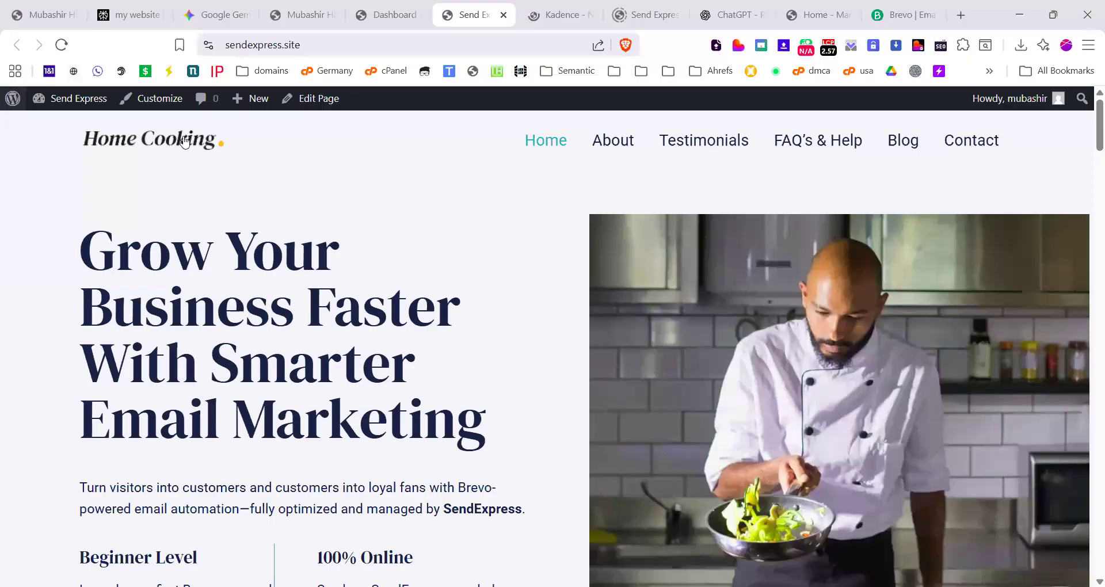
{"action": "left_click", "coordinate": [549, 15]}
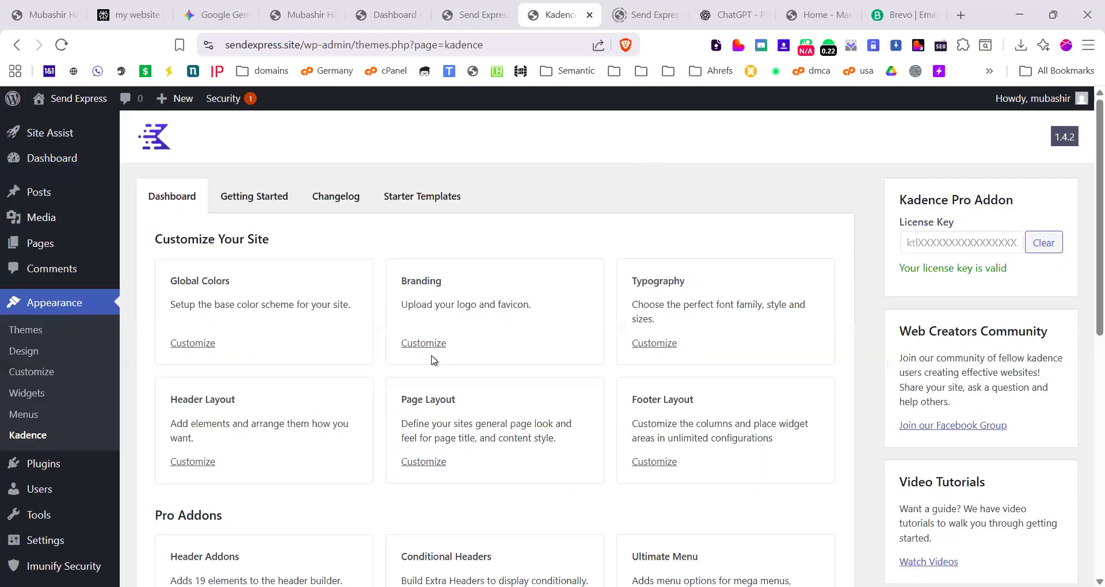
Step: Open the Kadence starter templates library from the theme page
{"action": "left_click", "coordinate": [420, 197]}
{"action": "scroll", "coordinate": [411, 345], "scroll_direction": "down", "scroll_amount": 1}
{"action": "scroll", "coordinate": [410, 346], "scroll_direction": "down", "scroll_amount": 2}
{"action": "left_click", "coordinate": [503, 402]}
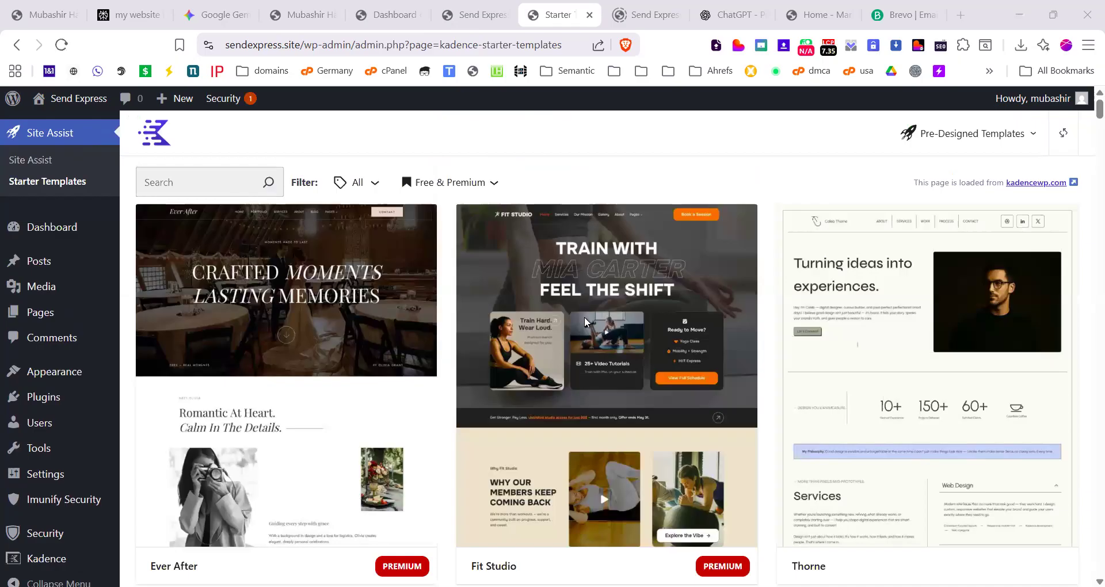
Step: Filter the starter templates to Premium Only
{"action": "left_click", "coordinate": [494, 183]}
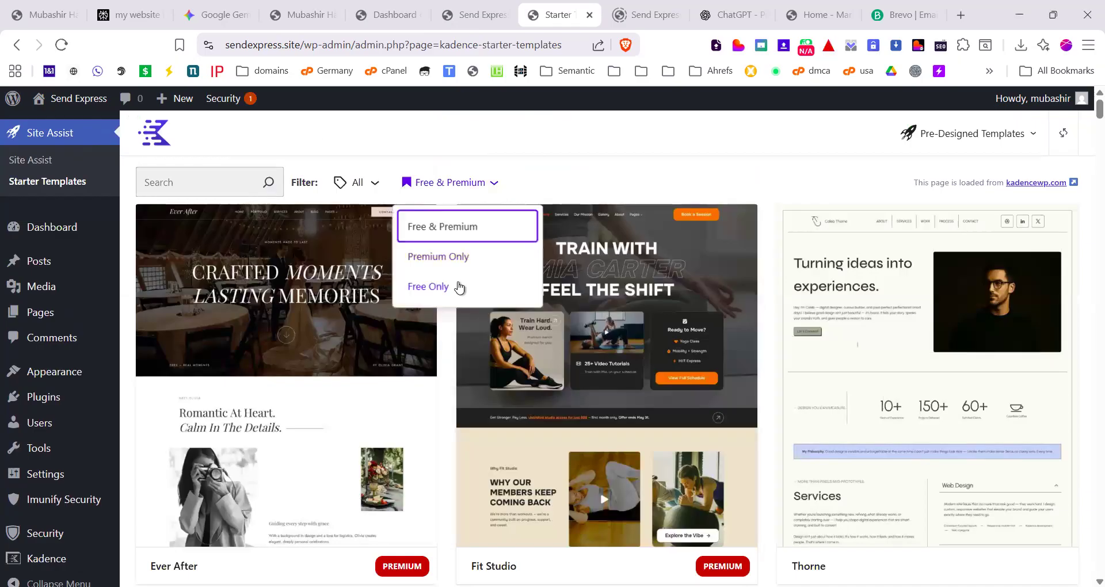
{"action": "left_click", "coordinate": [438, 257]}
{"action": "scroll", "coordinate": [459, 288], "scroll_direction": "down", "scroll_amount": 5}
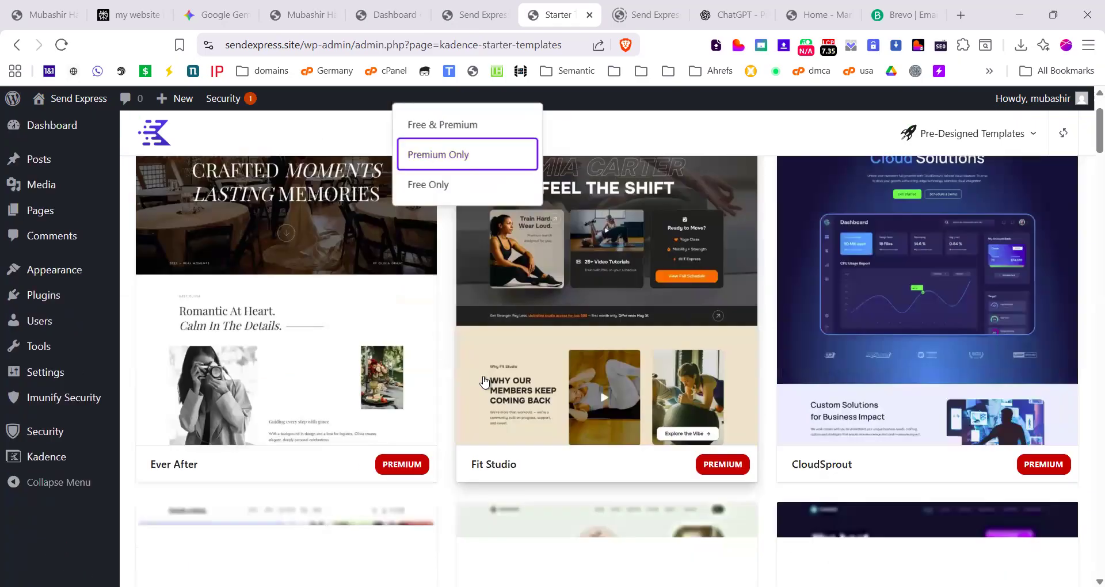
Step: Browse the premium starter templates to find the Cooking Course design used for the Send Express site
{"action": "scroll", "coordinate": [478, 394], "scroll_direction": "down", "scroll_amount": 3}
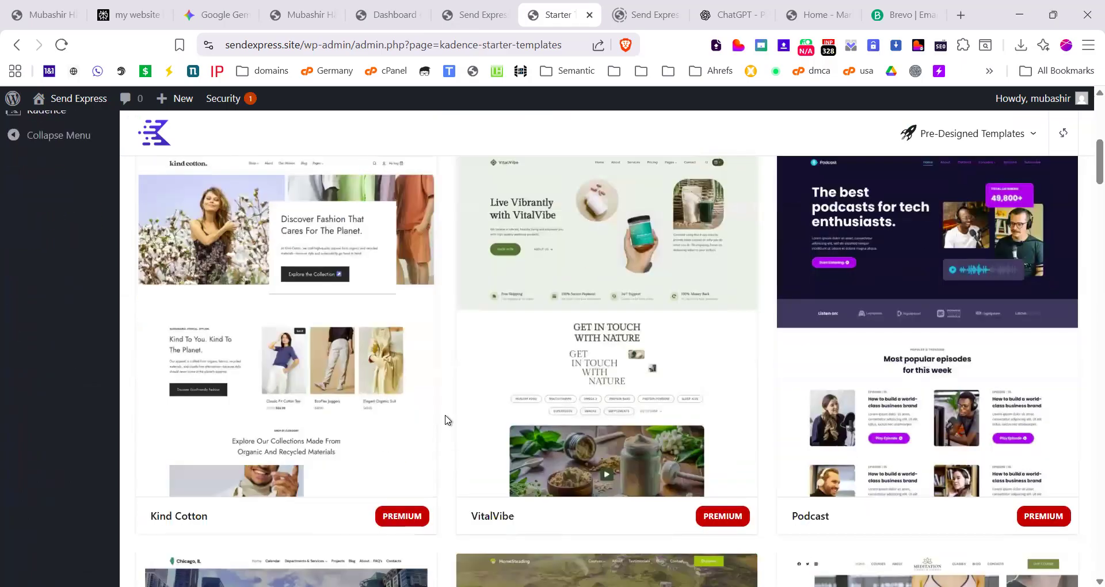
{"action": "scroll", "coordinate": [791, 419], "scroll_direction": "down", "scroll_amount": 8}
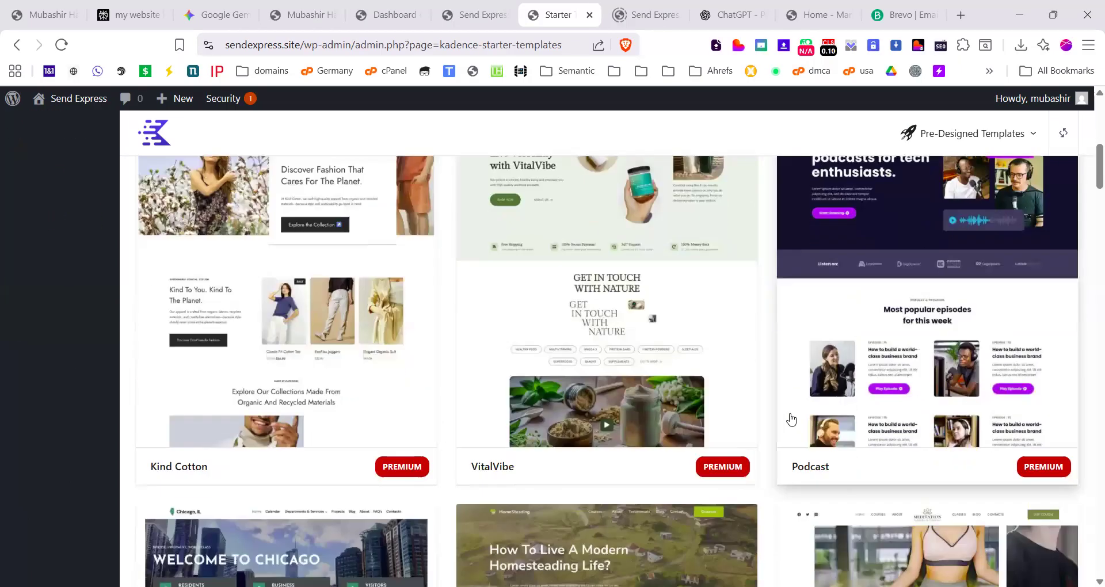
{"action": "scroll", "coordinate": [463, 462], "scroll_direction": "down", "scroll_amount": 5}
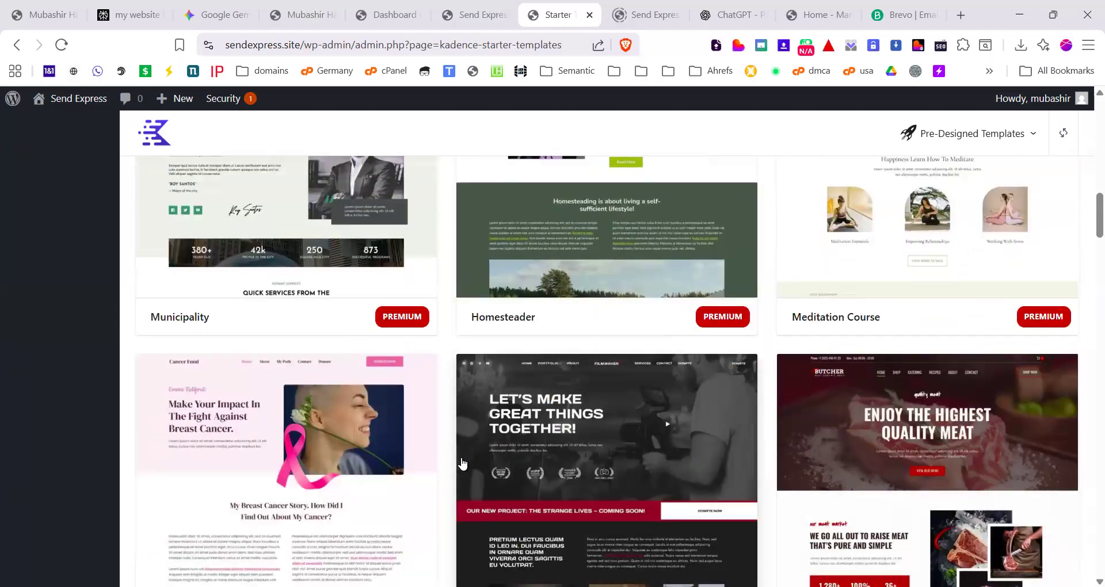
{"action": "scroll", "coordinate": [462, 463], "scroll_direction": "down", "scroll_amount": 10}
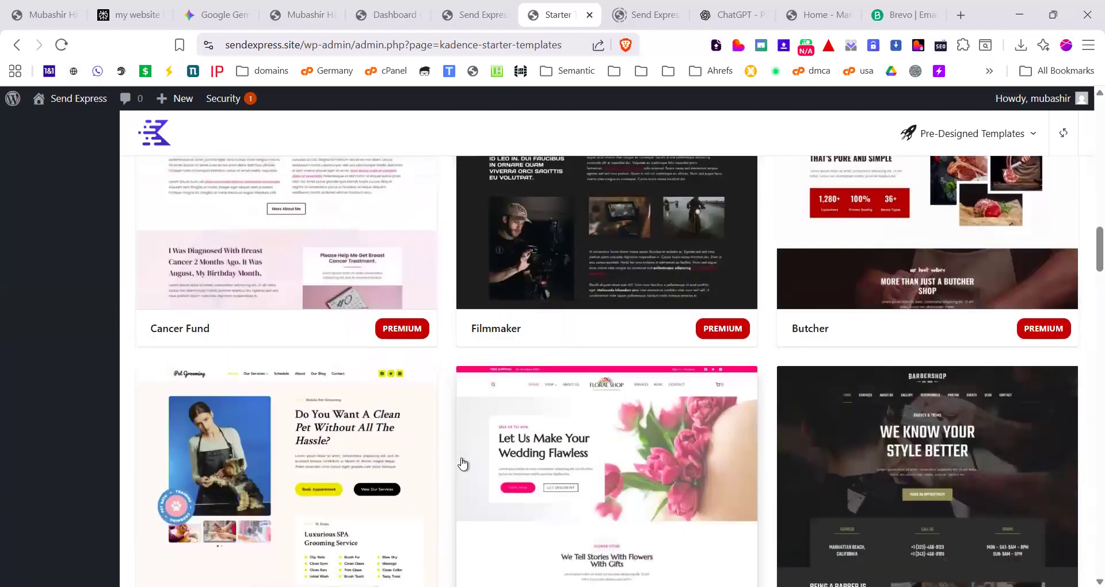
{"action": "scroll", "coordinate": [462, 462], "scroll_direction": "down", "scroll_amount": 2}
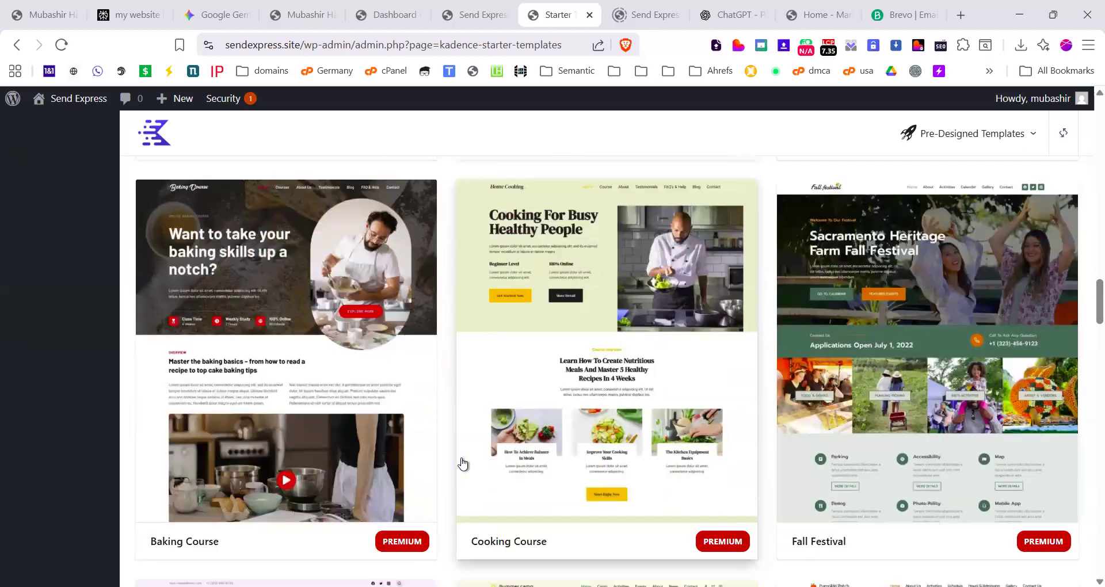
{"action": "scroll", "coordinate": [402, 418], "scroll_direction": "up", "scroll_amount": 1}
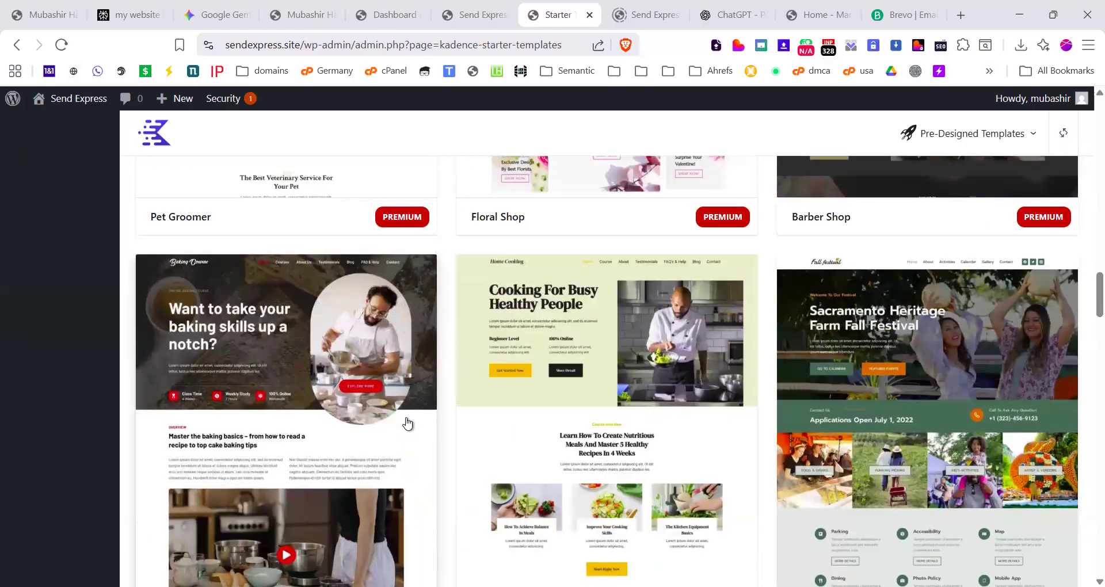
Step: Browse further through the premium starter templates and open the Affiliate Blog template for styling
{"action": "scroll", "coordinate": [407, 424], "scroll_direction": "down", "scroll_amount": 1}
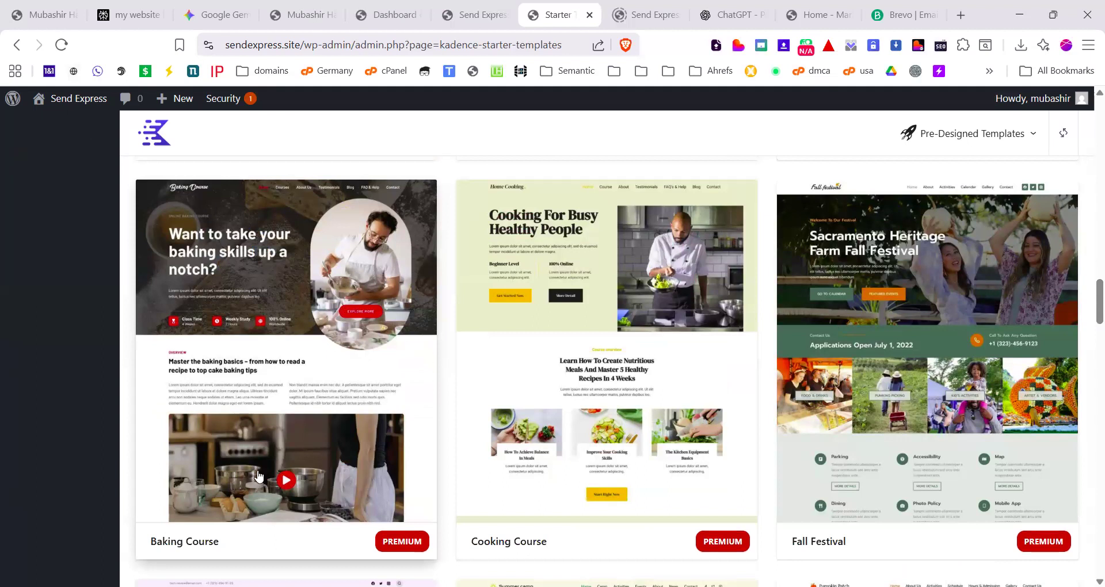
{"action": "scroll", "coordinate": [270, 449], "scroll_direction": "down", "scroll_amount": 2}
{"action": "scroll", "coordinate": [270, 449], "scroll_direction": "down", "scroll_amount": 5}
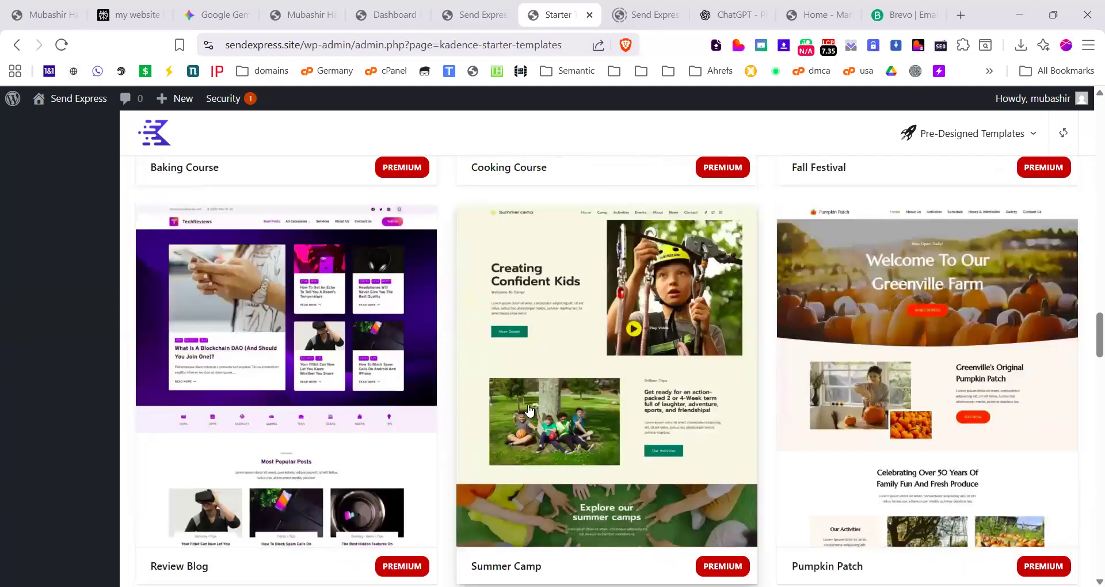
{"action": "scroll", "coordinate": [349, 387], "scroll_direction": "down", "scroll_amount": 4}
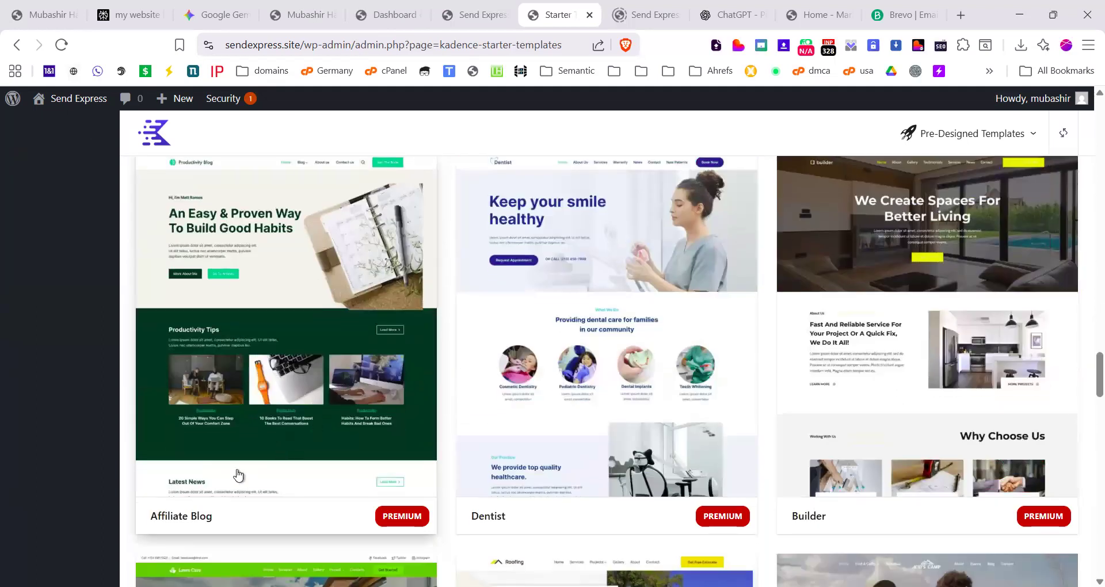
{"action": "left_click", "coordinate": [282, 347]}
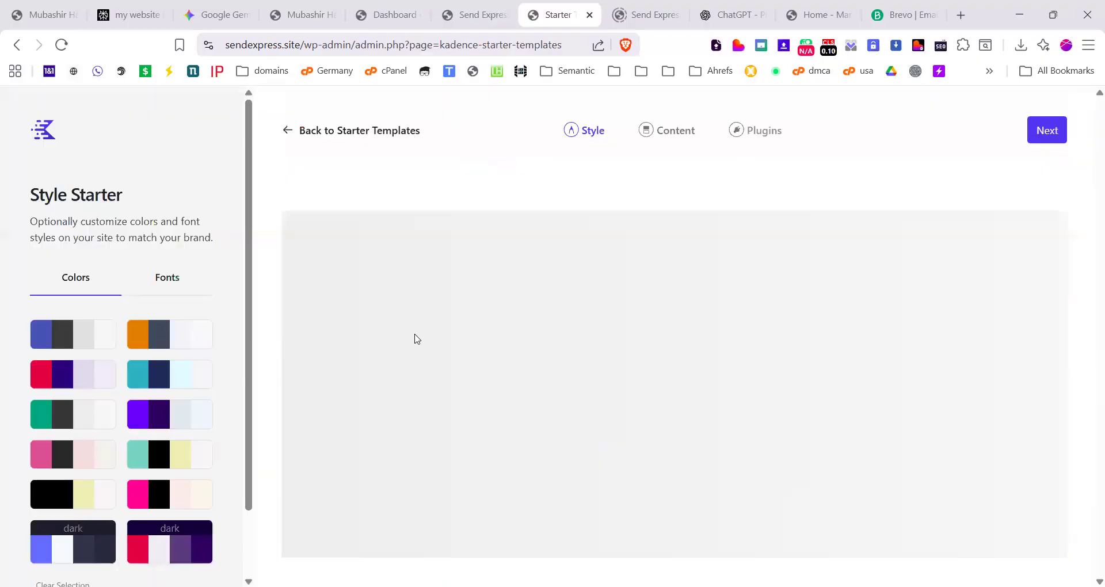
{"action": "left_click", "coordinate": [1044, 133]}
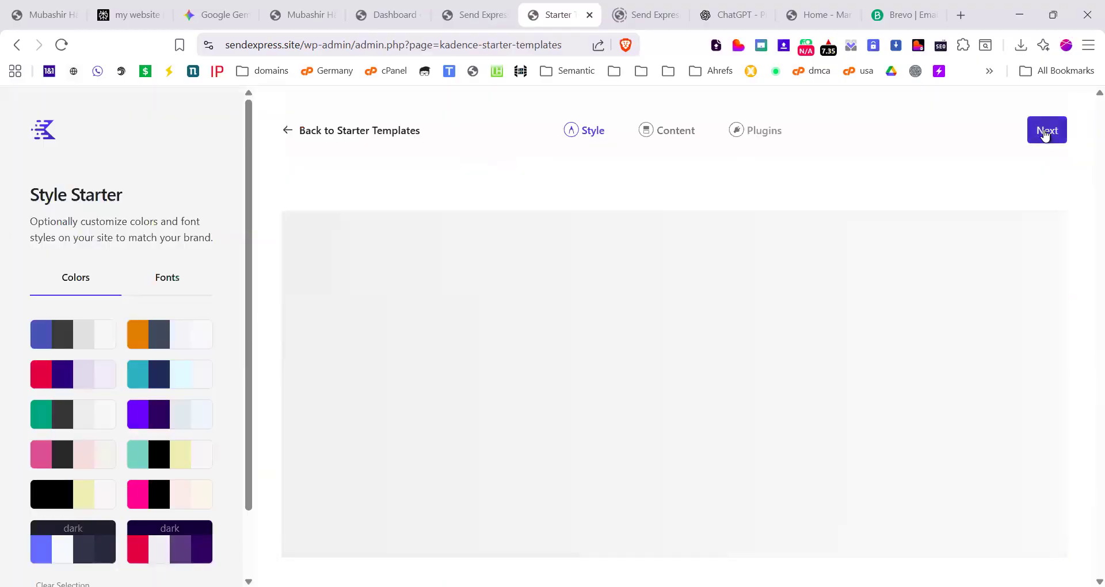
Step: Try the purple, bright pink and teal color palettes on the Affiliate Blog preview
{"action": "scroll", "coordinate": [163, 342], "scroll_direction": "down", "scroll_amount": 2}
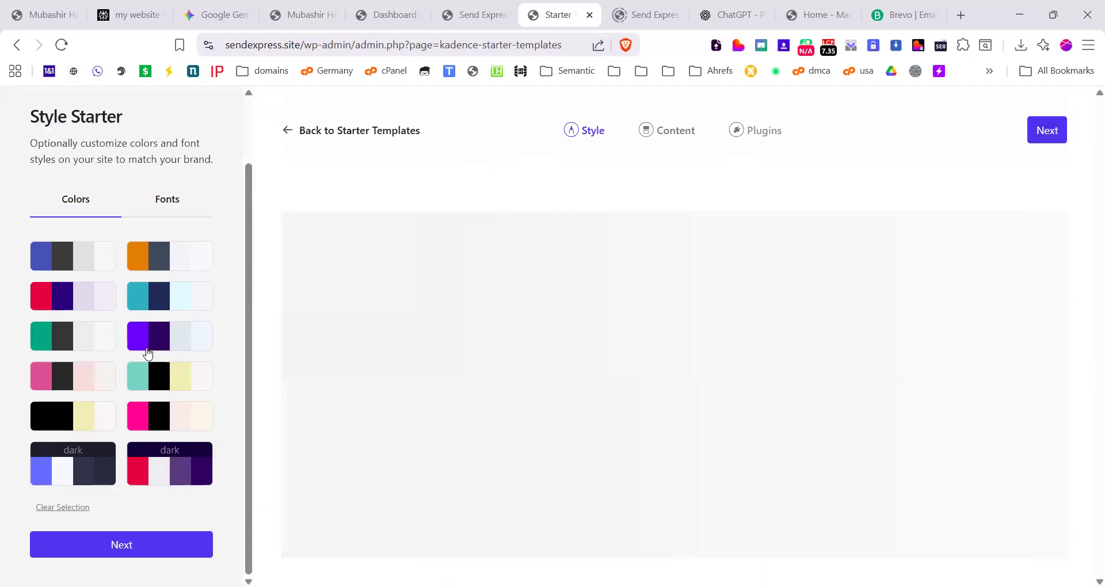
{"action": "left_click", "coordinate": [161, 346]}
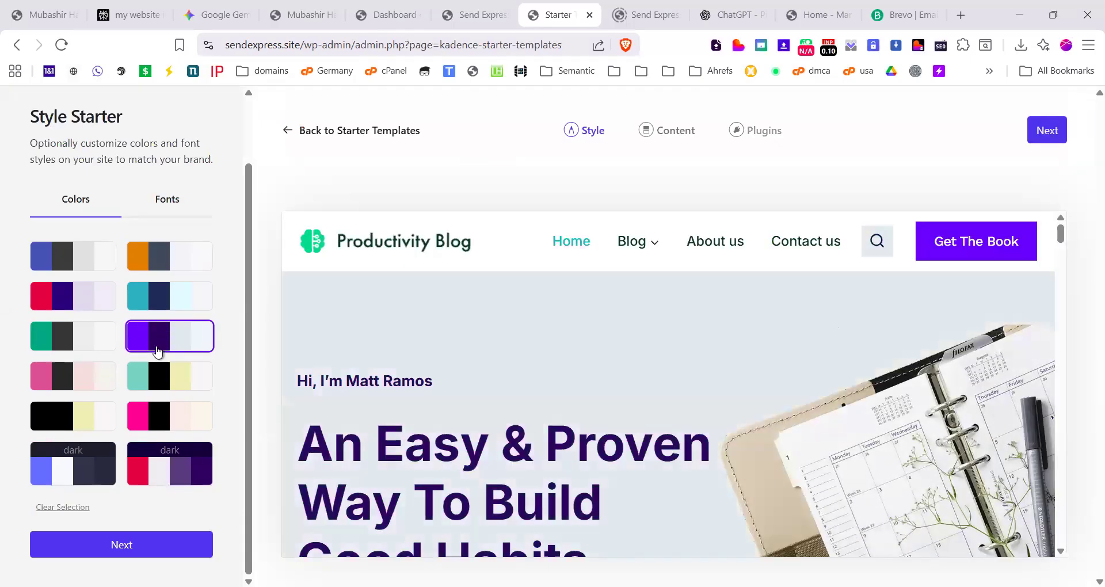
{"action": "left_click", "coordinate": [149, 413]}
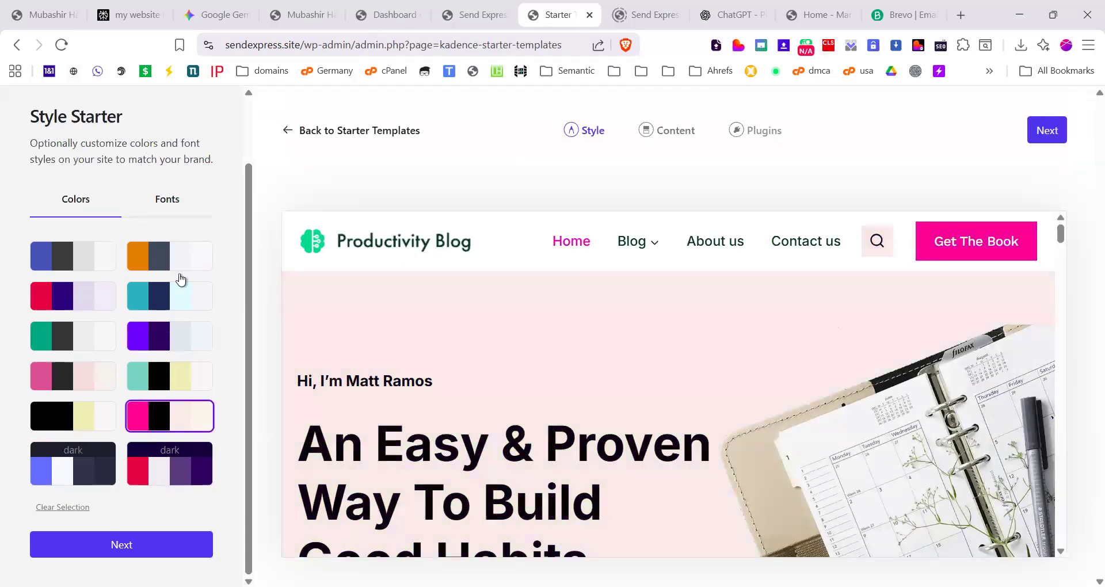
{"action": "scroll", "coordinate": [691, 422], "scroll_direction": "down", "scroll_amount": 10}
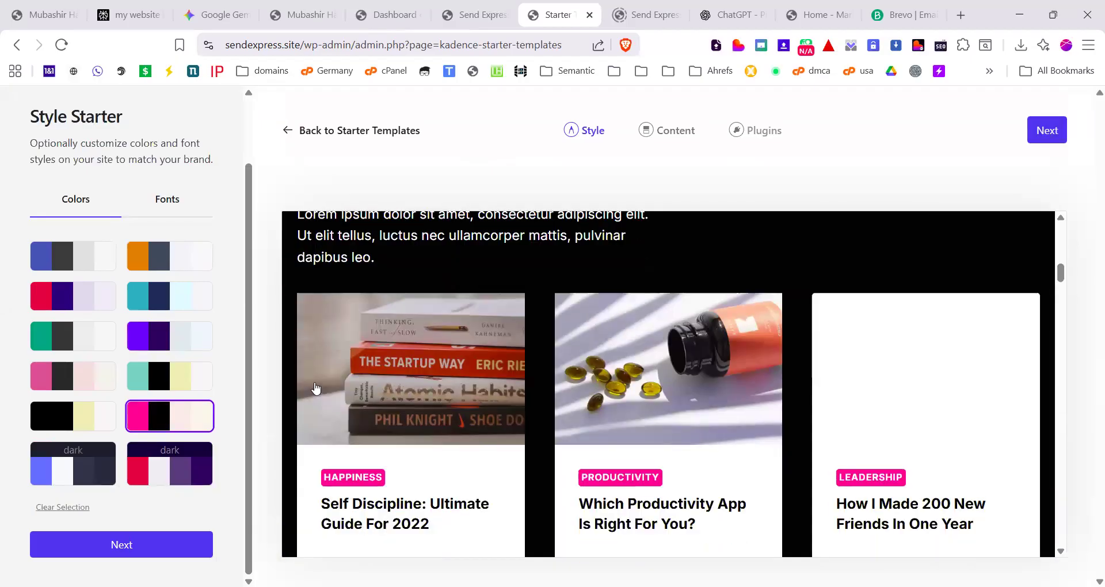
{"action": "left_click", "coordinate": [154, 331]}
{"action": "left_click", "coordinate": [160, 303]}
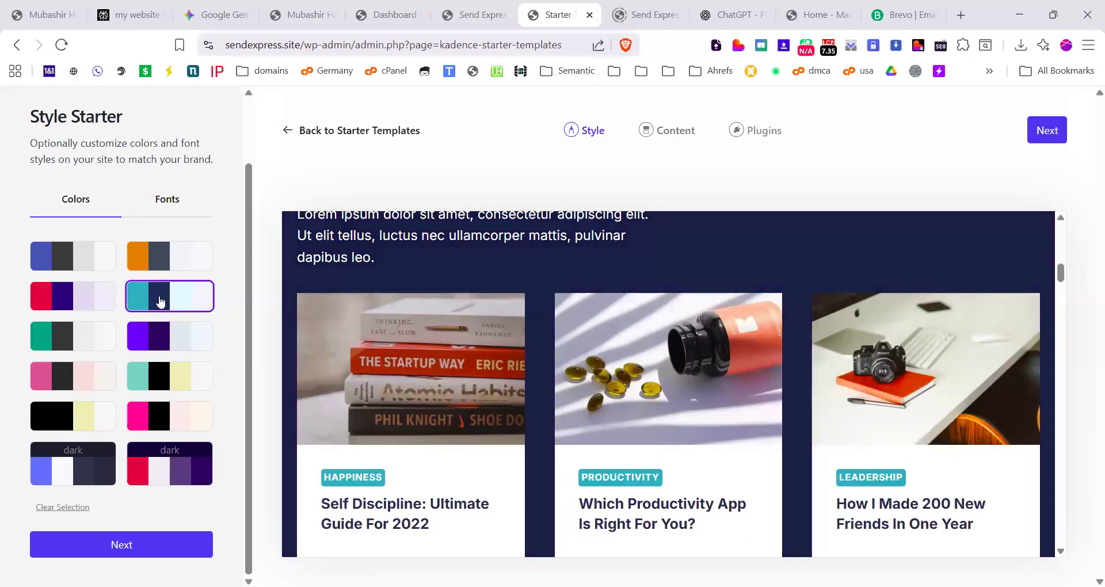
Step: Try the orange, blue and red color palettes, checking how each looks in the template preview
{"action": "scroll", "coordinate": [482, 488], "scroll_direction": "up", "scroll_amount": 10}
{"action": "left_click", "coordinate": [201, 266]}
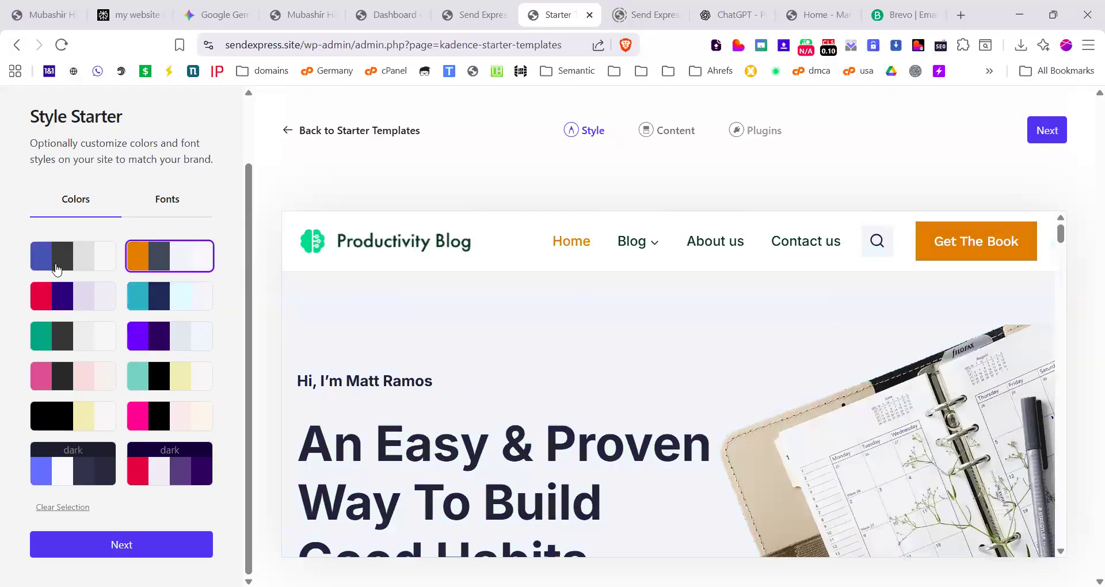
{"action": "left_click", "coordinate": [56, 268]}
{"action": "left_click", "coordinate": [65, 308]}
{"action": "scroll", "coordinate": [439, 387], "scroll_direction": "down", "scroll_amount": 3}
{"action": "scroll", "coordinate": [436, 407], "scroll_direction": "up", "scroll_amount": 3}
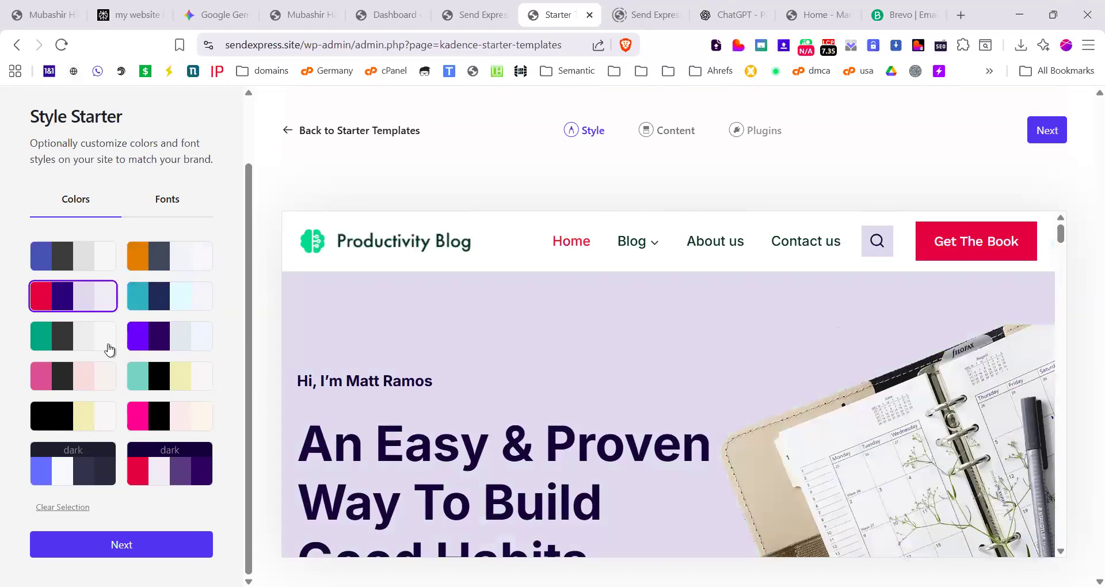
{"action": "scroll", "coordinate": [658, 407], "scroll_direction": "down", "scroll_amount": 10}
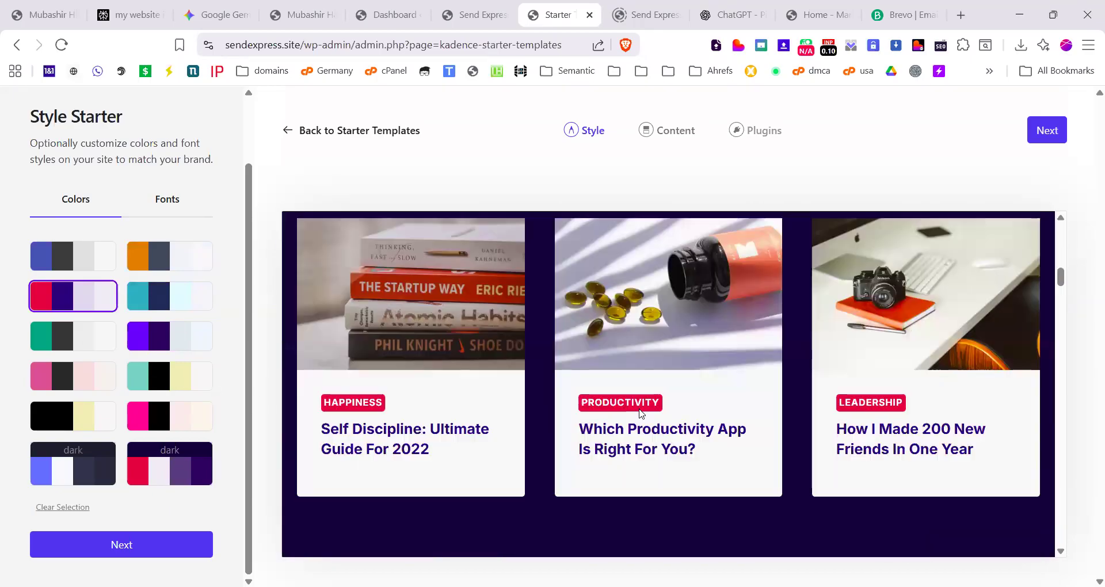
Step: Apply the green and dark gray palette to the template, comparing it with the Brevo website and checking the preview
{"action": "left_click", "coordinate": [90, 339]}
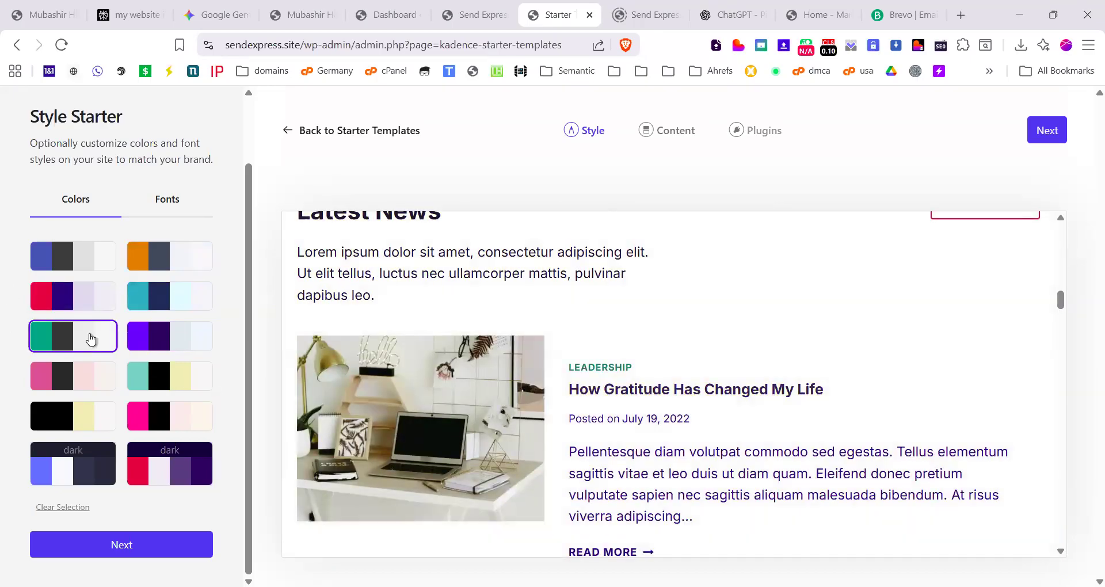
{"action": "left_click", "coordinate": [885, 11]}
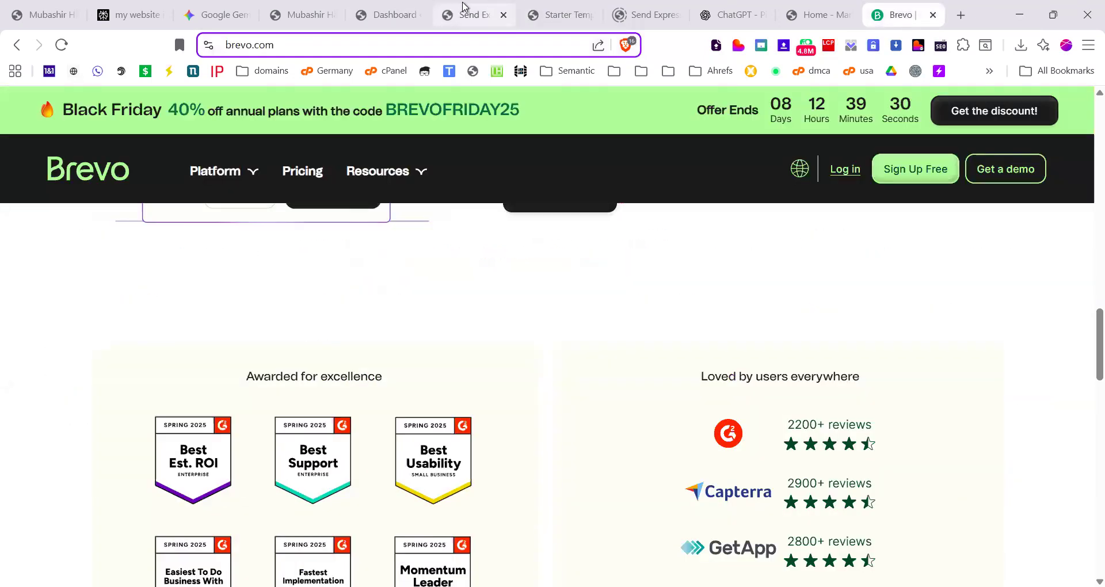
{"action": "left_click", "coordinate": [460, 10]}
{"action": "left_click", "coordinate": [385, 14]}
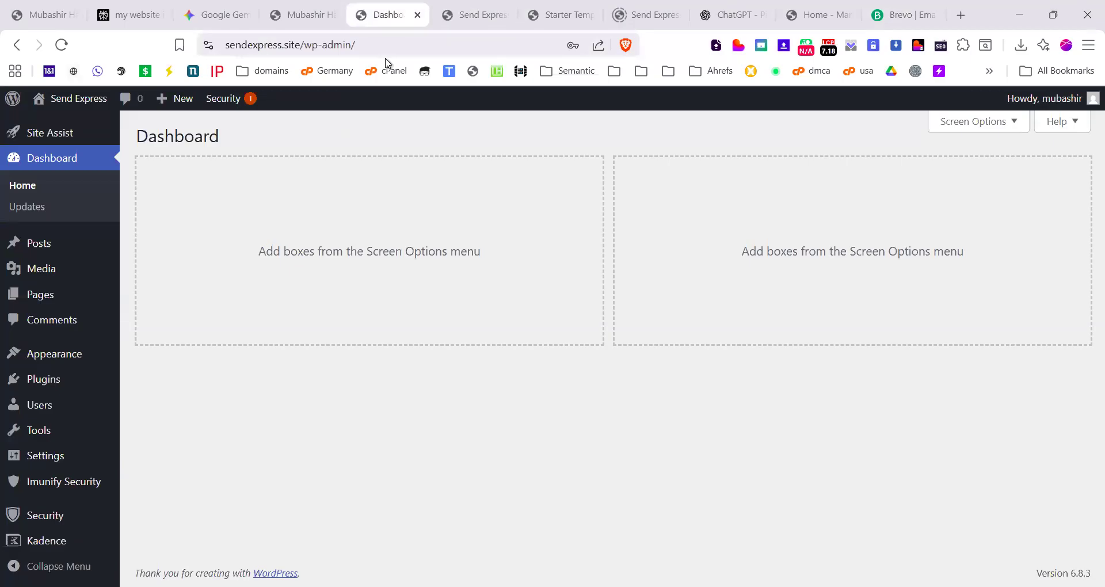
{"action": "left_click", "coordinate": [469, 11]}
{"action": "left_click", "coordinate": [550, 11]}
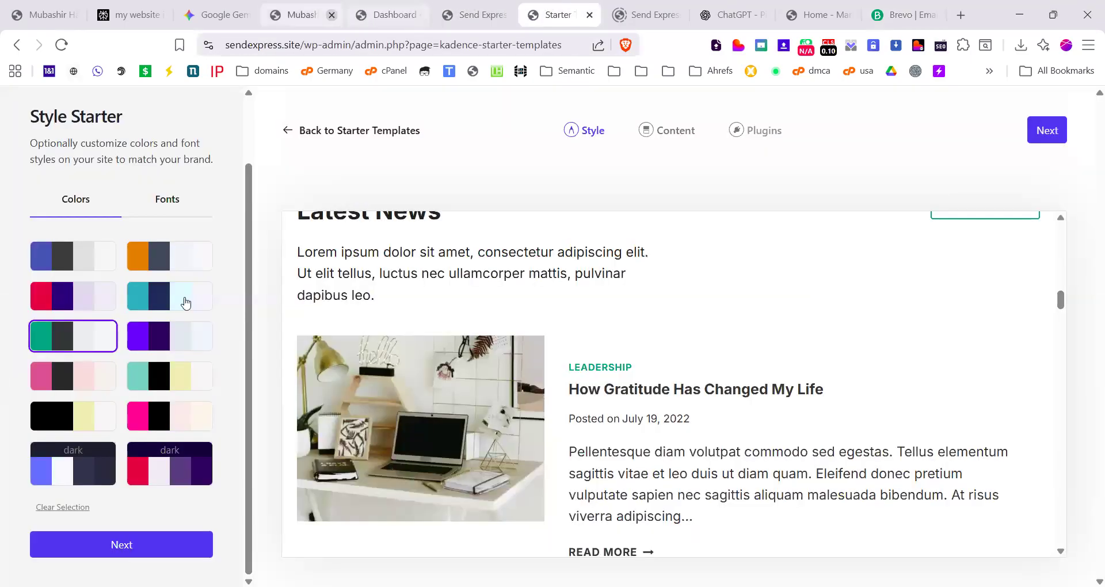
{"action": "scroll", "coordinate": [520, 399], "scroll_direction": "up", "scroll_amount": 10}
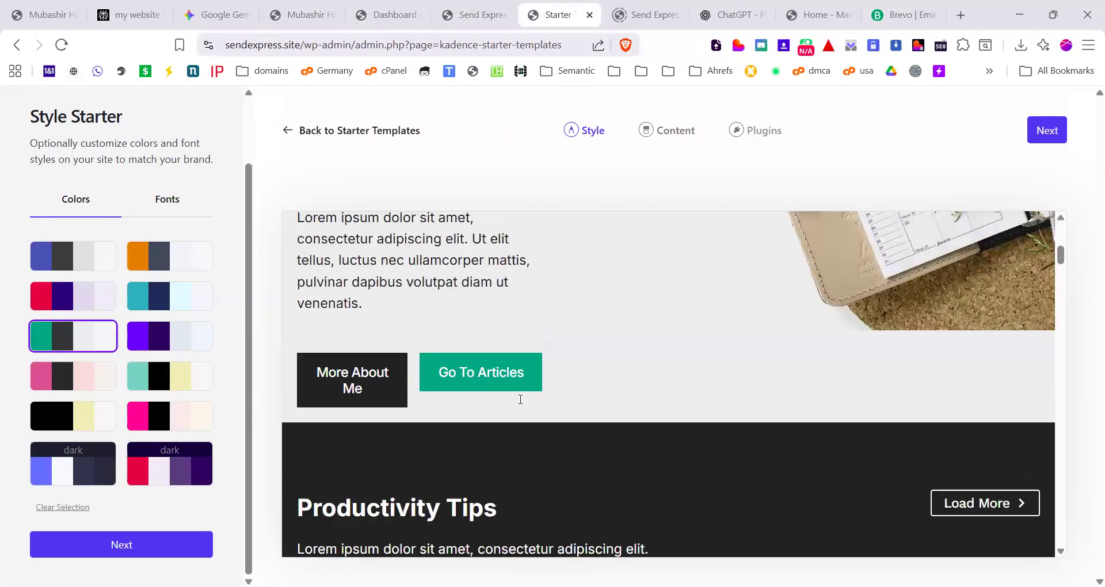
{"action": "scroll", "coordinate": [521, 399], "scroll_direction": "up", "scroll_amount": 5}
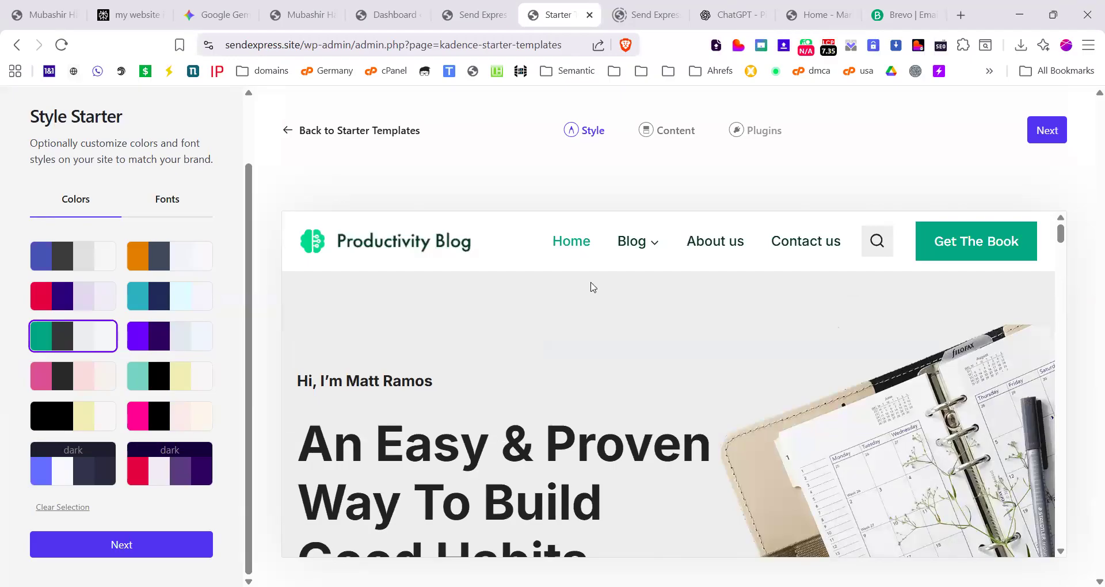
Step: Accept the style and set the full-site import to delete previously imported content
{"action": "left_click", "coordinate": [163, 552]}
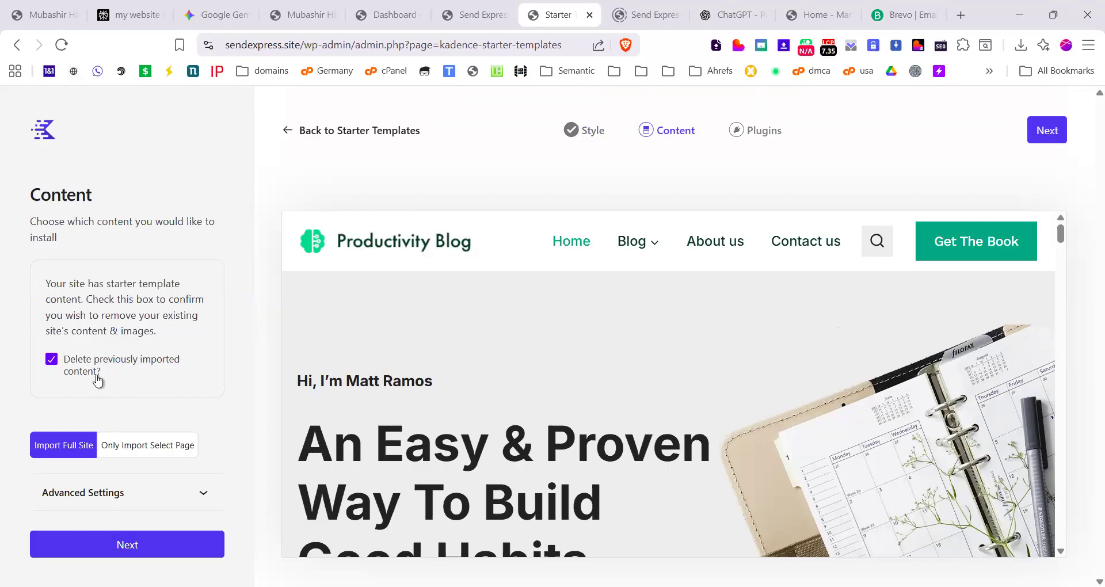
{"action": "left_click", "coordinate": [86, 362]}
{"action": "left_click", "coordinate": [133, 550]}
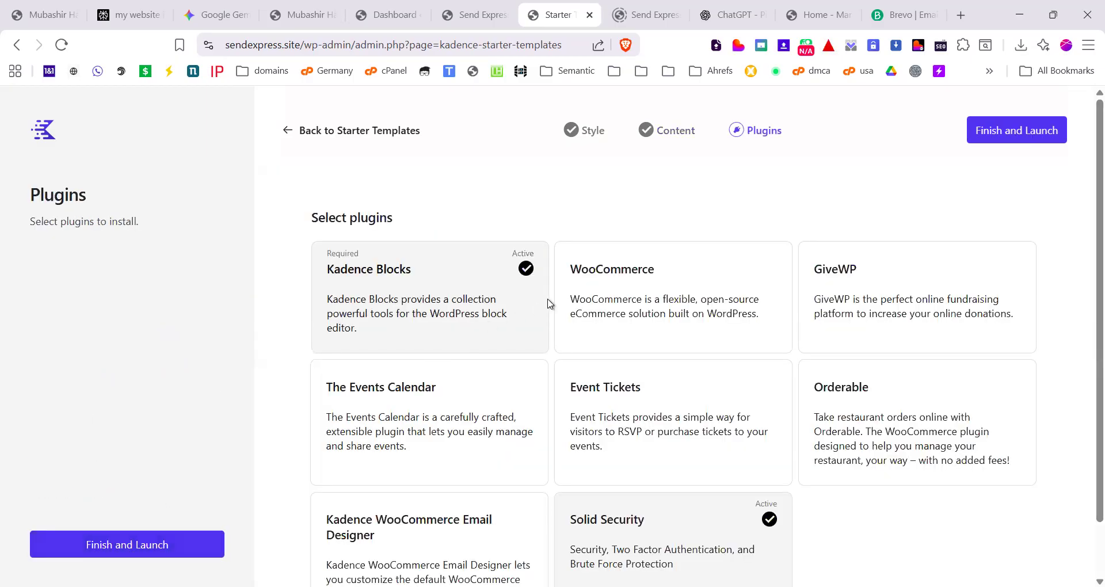
Step: Review the plugin selection, keep the preselected plugins, and start importing the Affiliate Blog template
{"action": "scroll", "coordinate": [644, 419], "scroll_direction": "down", "scroll_amount": 1}
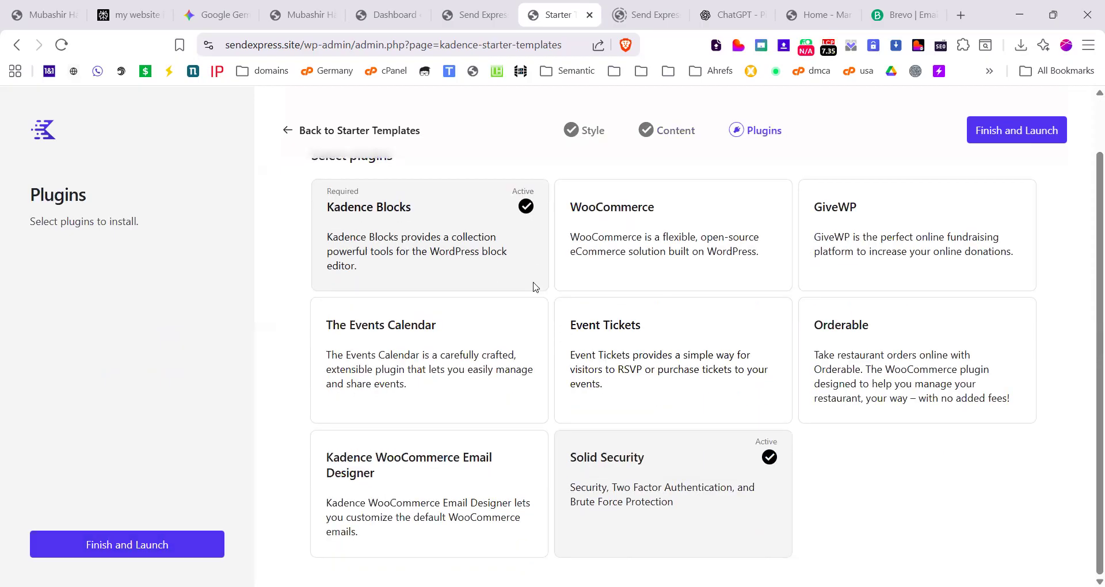
{"action": "scroll", "coordinate": [539, 293], "scroll_direction": "up", "scroll_amount": 1}
{"action": "scroll", "coordinate": [593, 412], "scroll_direction": "down", "scroll_amount": 1}
{"action": "left_click", "coordinate": [158, 540]}
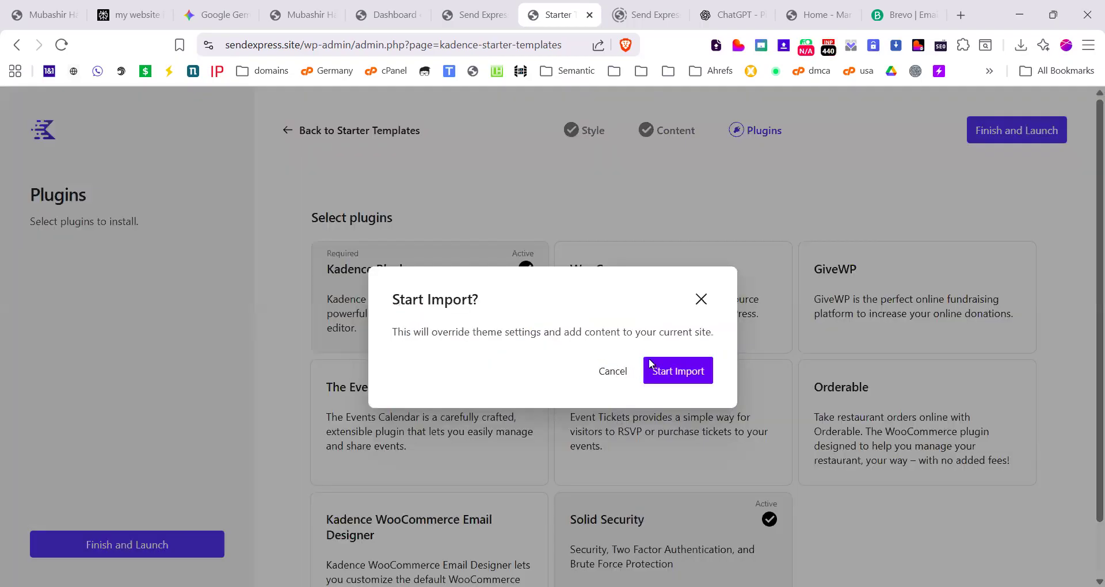
{"action": "left_click", "coordinate": [678, 375]}
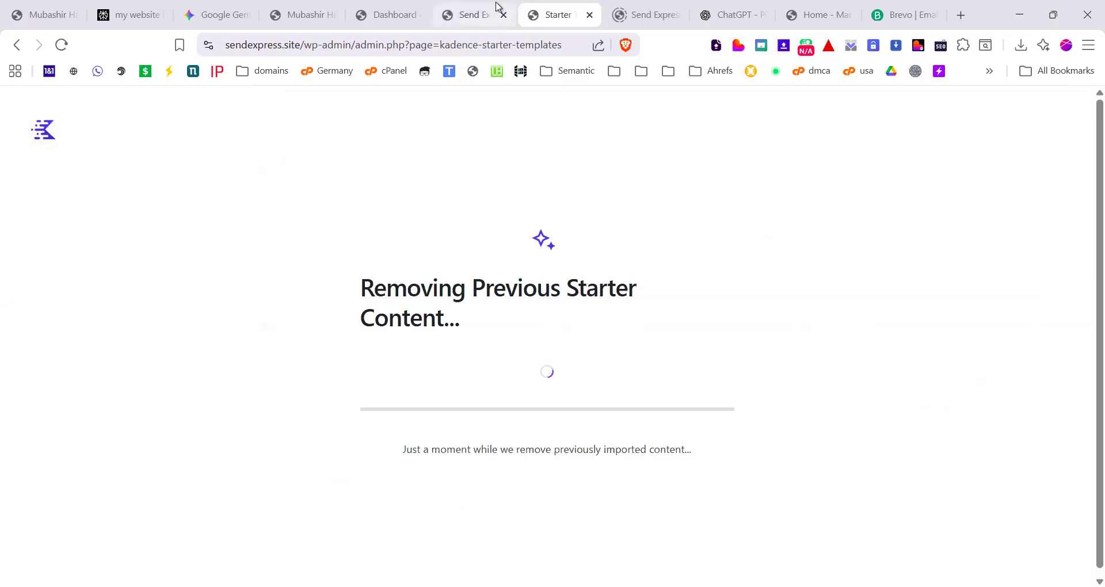
Step: Look through the existing Send Express homepage from the hero section down to the footer during the import
{"action": "left_click", "coordinate": [465, 8]}
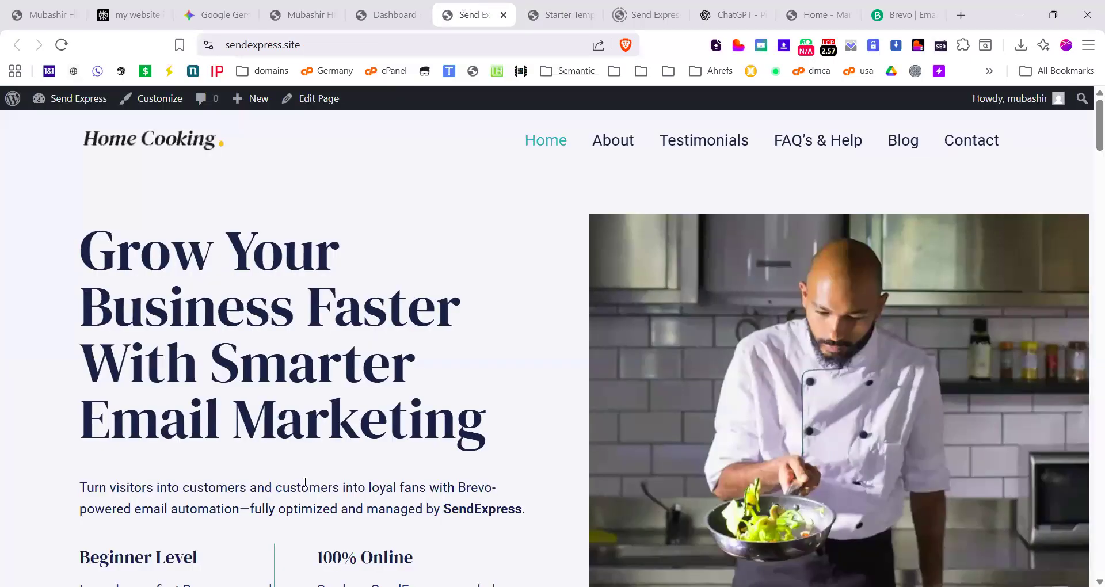
{"action": "scroll", "coordinate": [362, 375], "scroll_direction": "down", "scroll_amount": 10}
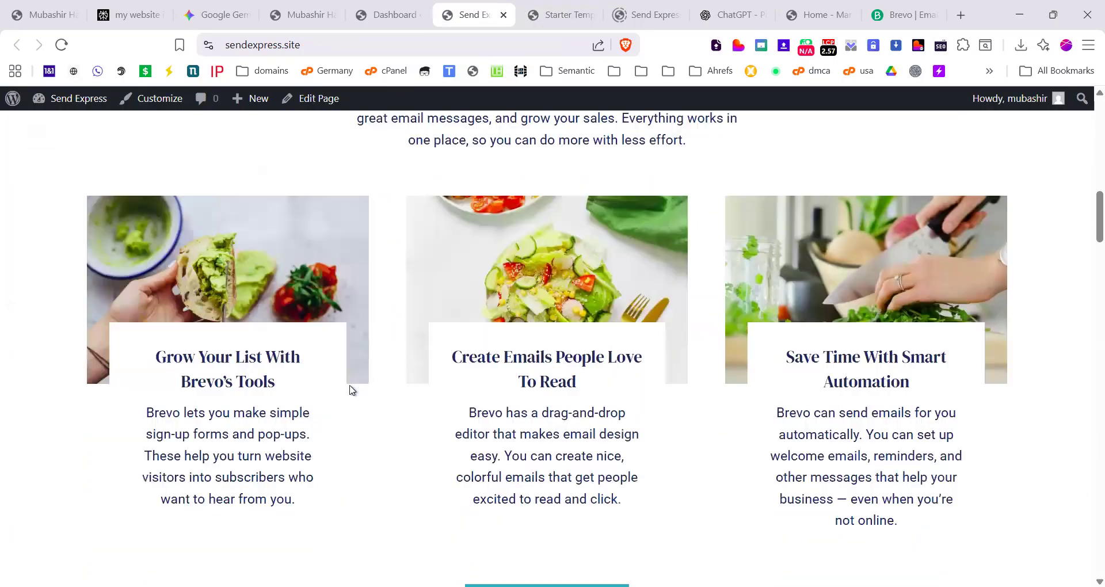
{"action": "scroll", "coordinate": [350, 386], "scroll_direction": "down", "scroll_amount": 8}
{"action": "scroll", "coordinate": [404, 340], "scroll_direction": "down", "scroll_amount": 12}
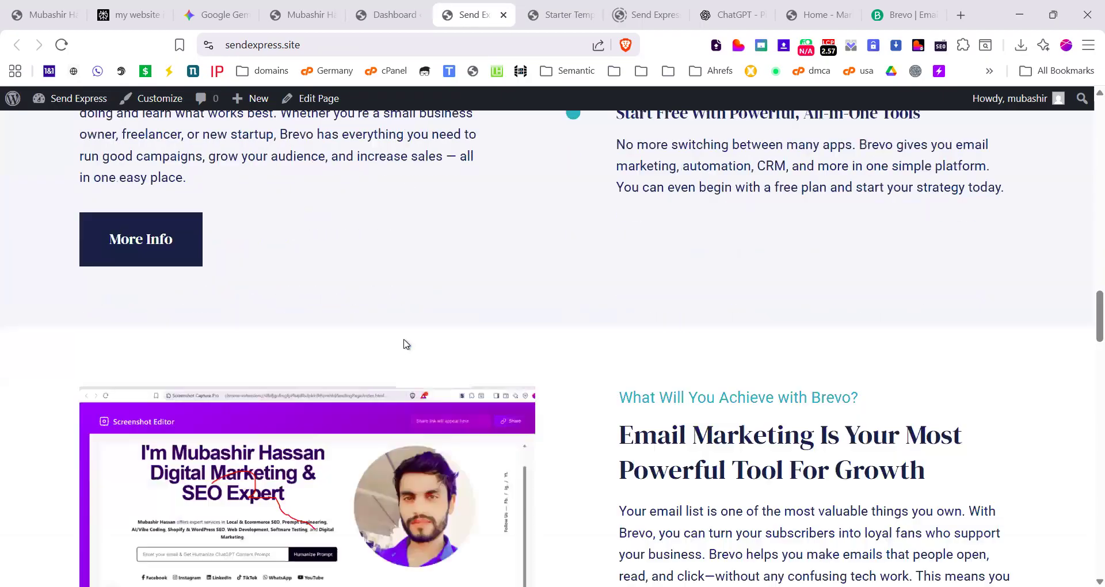
{"action": "scroll", "coordinate": [486, 327], "scroll_direction": "down", "scroll_amount": 4}
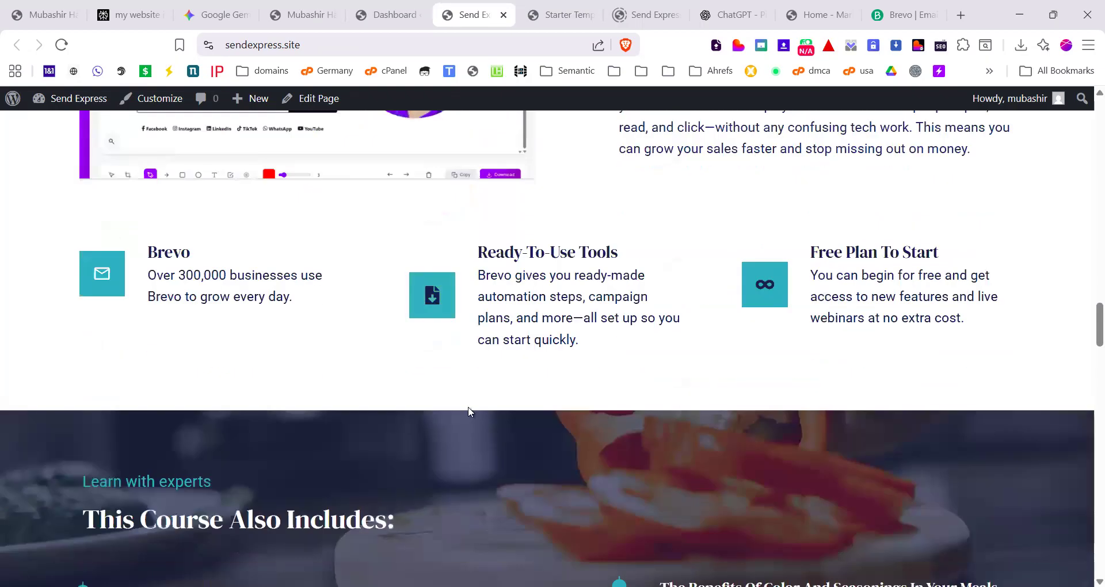
{"action": "scroll", "coordinate": [451, 327], "scroll_direction": "down", "scroll_amount": 8}
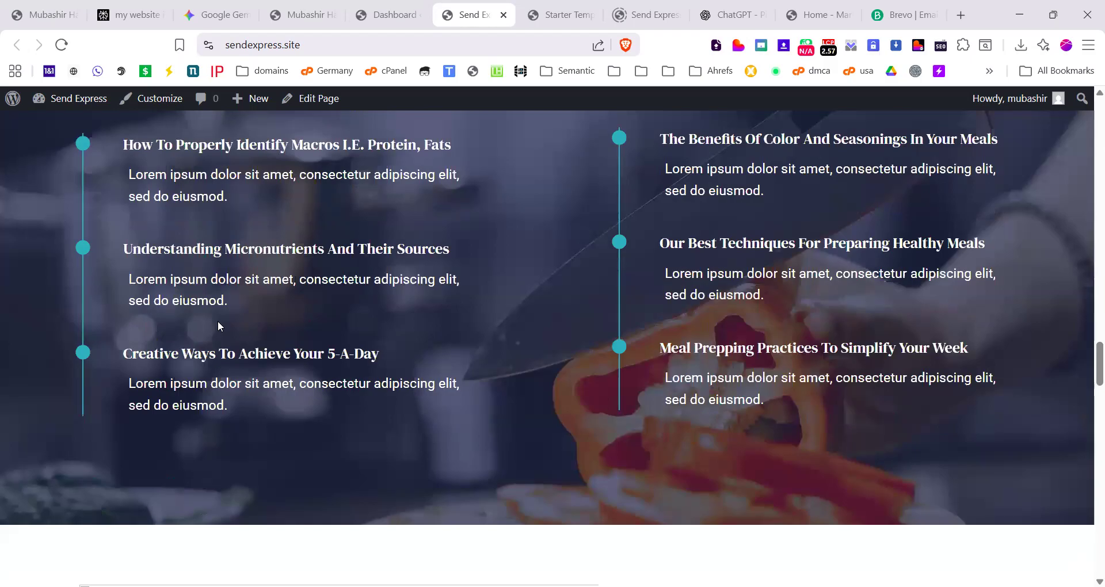
{"action": "scroll", "coordinate": [357, 349], "scroll_direction": "down", "scroll_amount": 10}
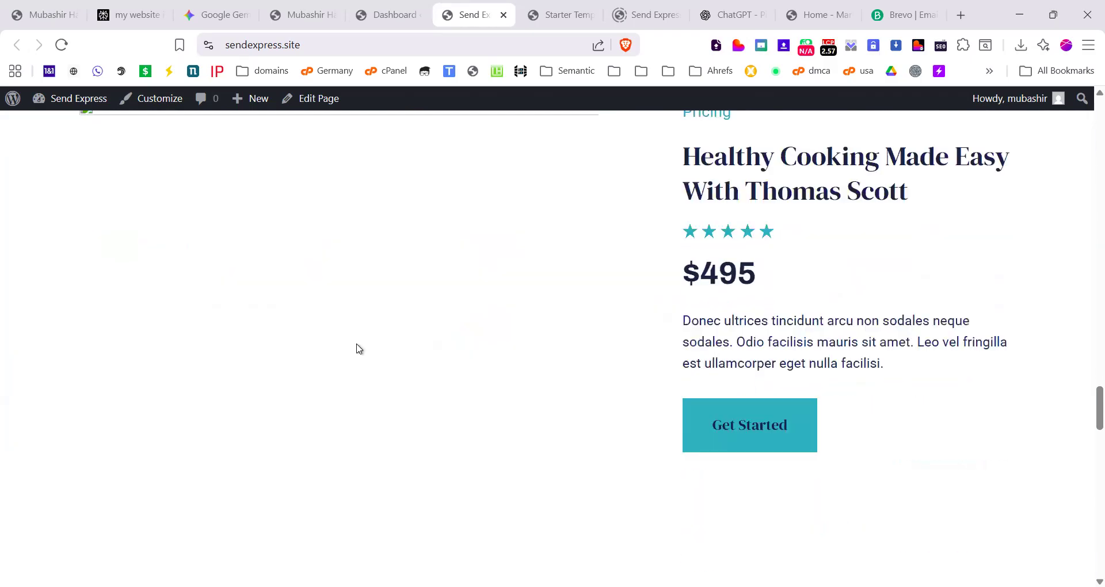
{"action": "scroll", "coordinate": [358, 346], "scroll_direction": "down", "scroll_amount": 15}
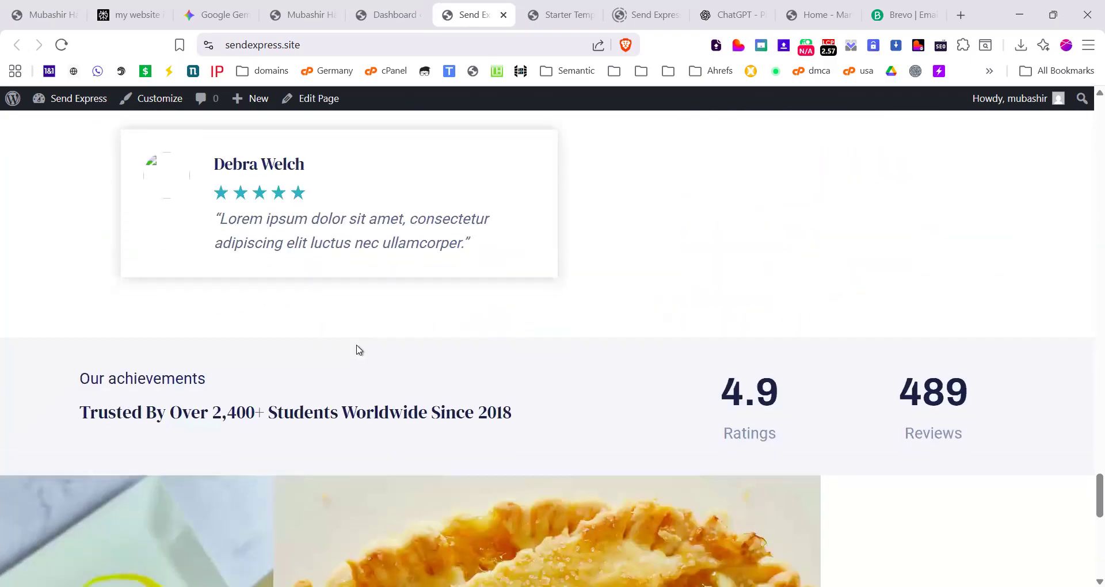
{"action": "scroll", "coordinate": [383, 342], "scroll_direction": "up", "scroll_amount": 5}
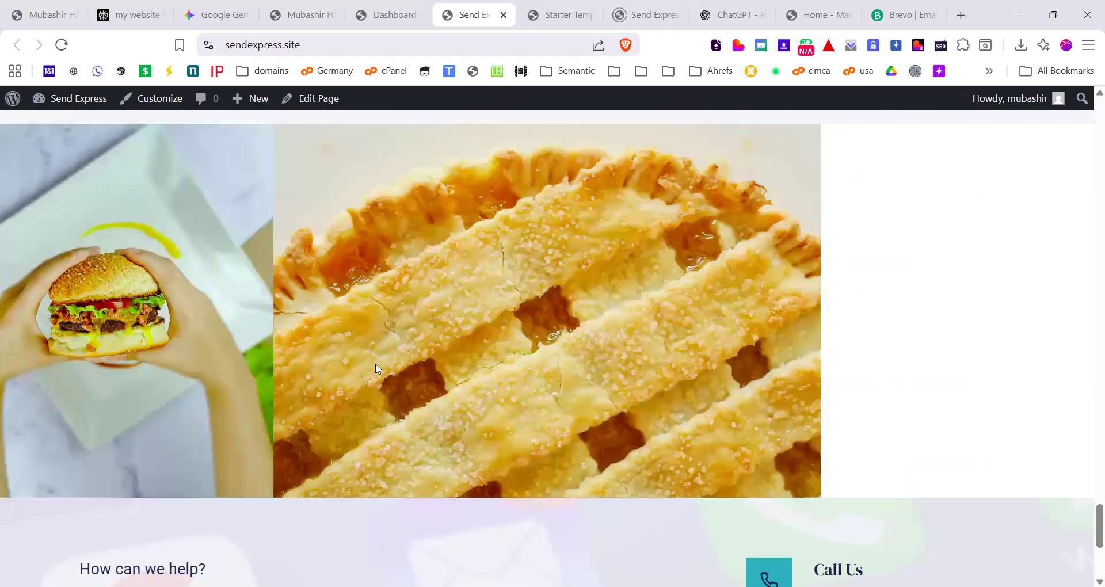
{"action": "scroll", "coordinate": [427, 387], "scroll_direction": "down", "scroll_amount": 5}
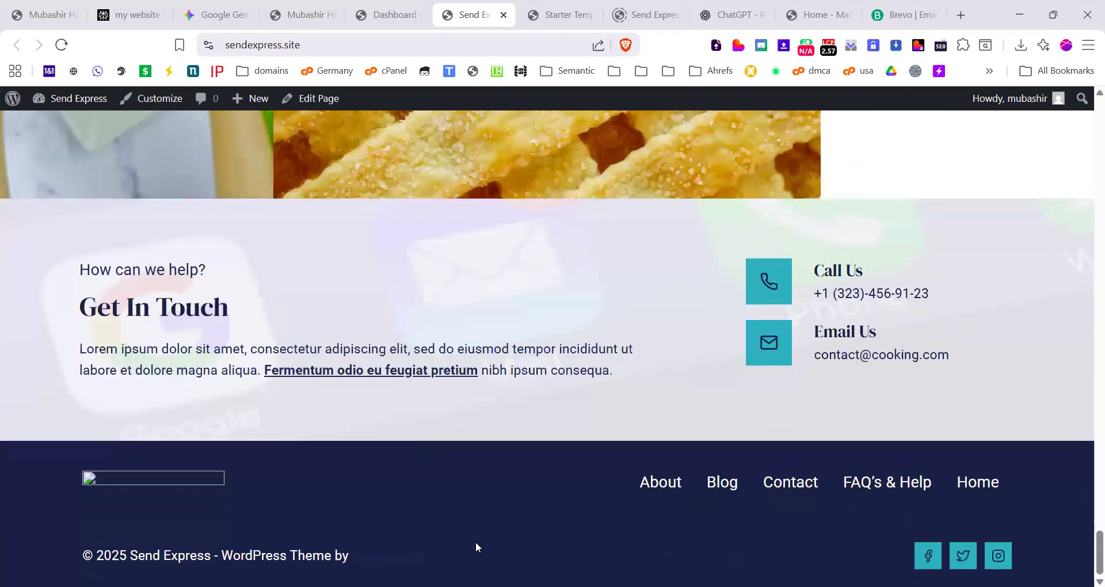
{"action": "scroll", "coordinate": [476, 546], "scroll_direction": "up", "scroll_amount": 20}
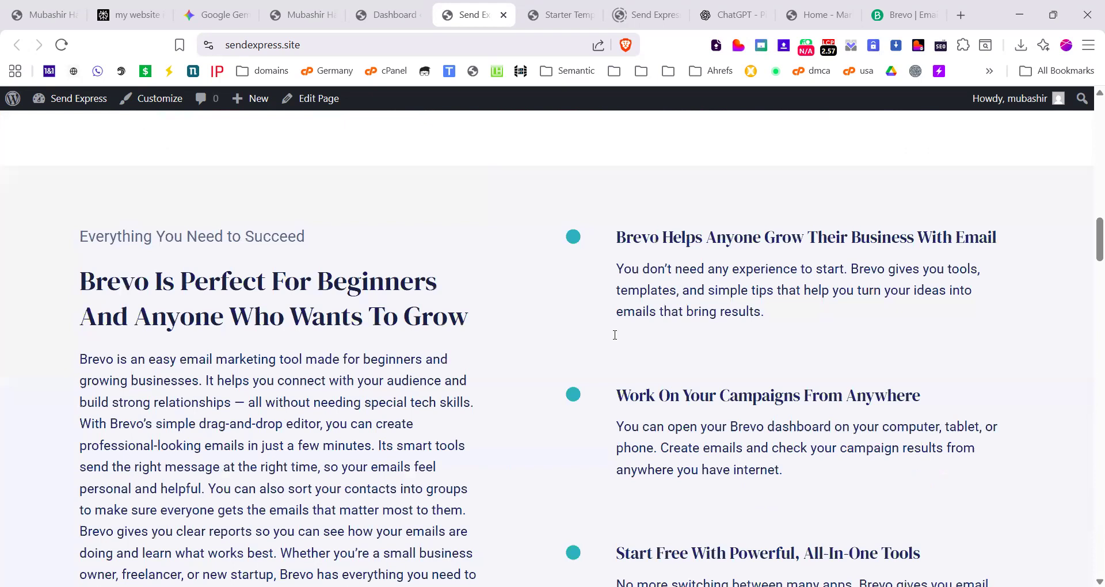
{"action": "scroll", "coordinate": [615, 335], "scroll_direction": "up", "scroll_amount": 15}
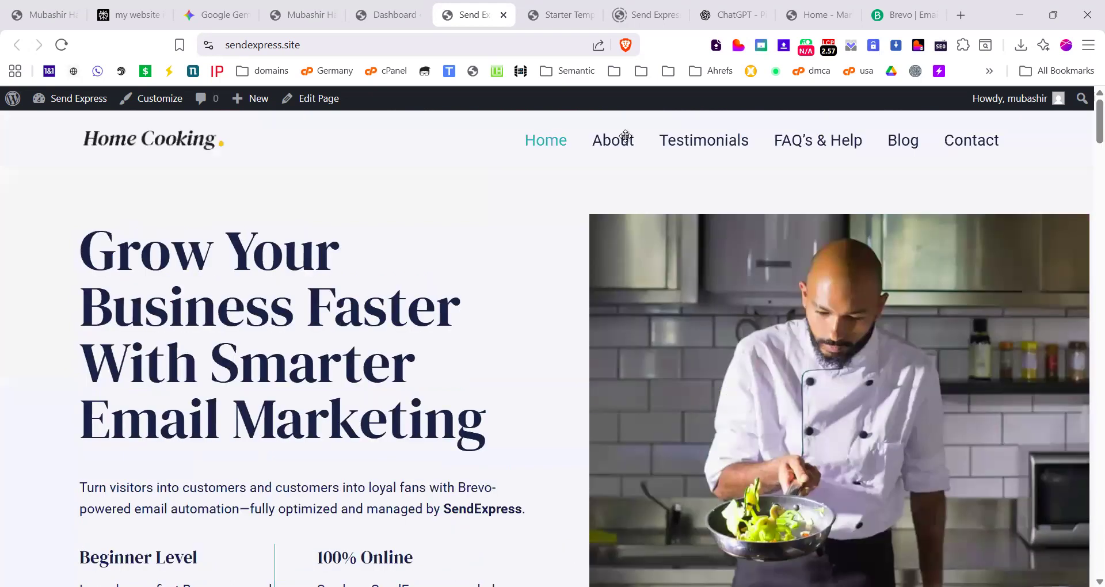
Step: Open the Send Express site's About page during the import and close its tab
{"action": "left_click", "coordinate": [712, 153]}
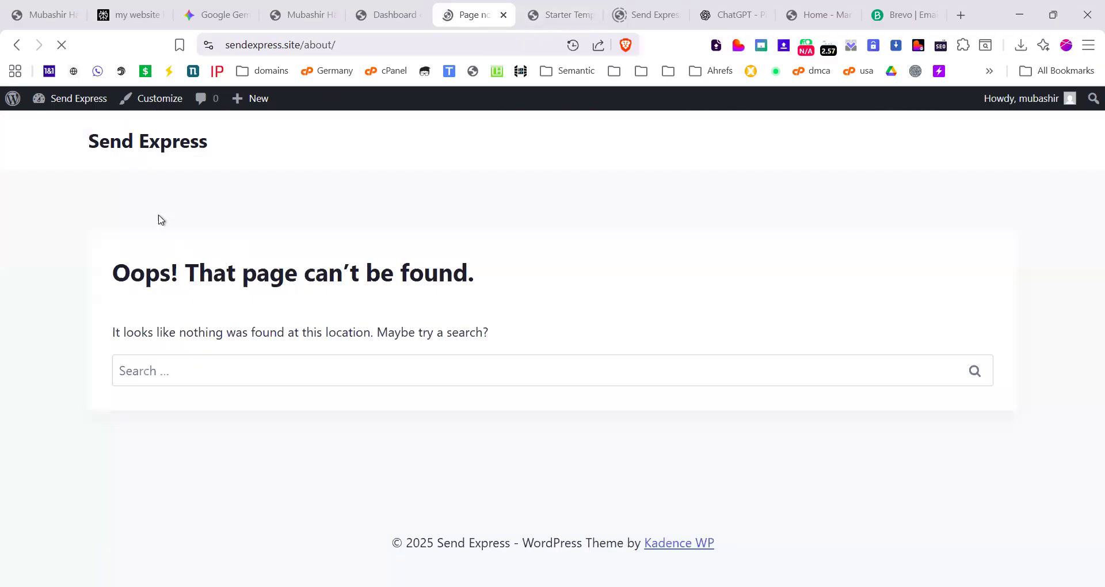
{"action": "left_click", "coordinate": [503, 15]}
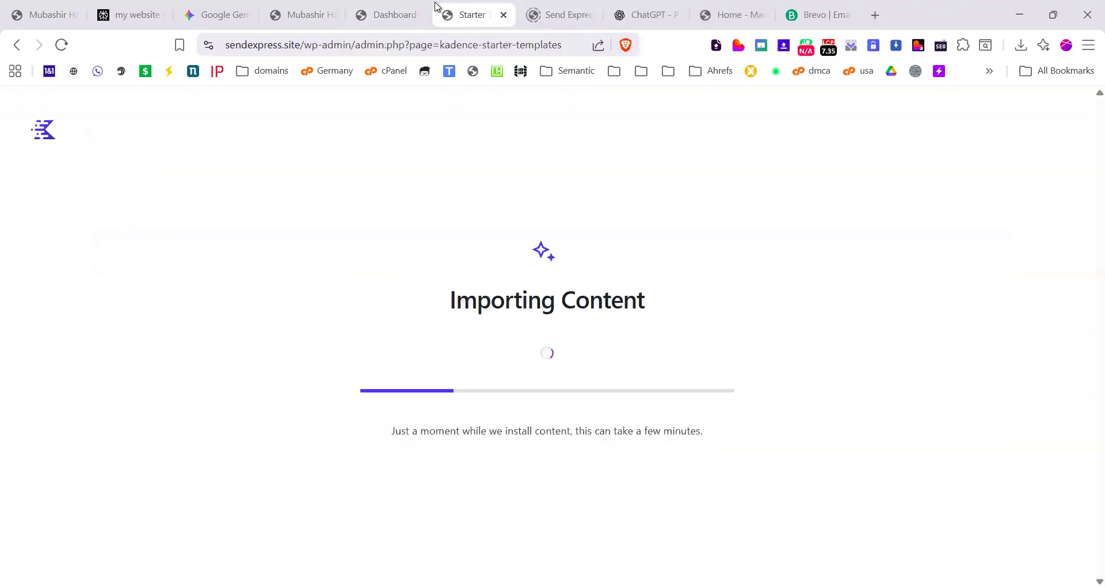
{"action": "left_click", "coordinate": [401, 13]}
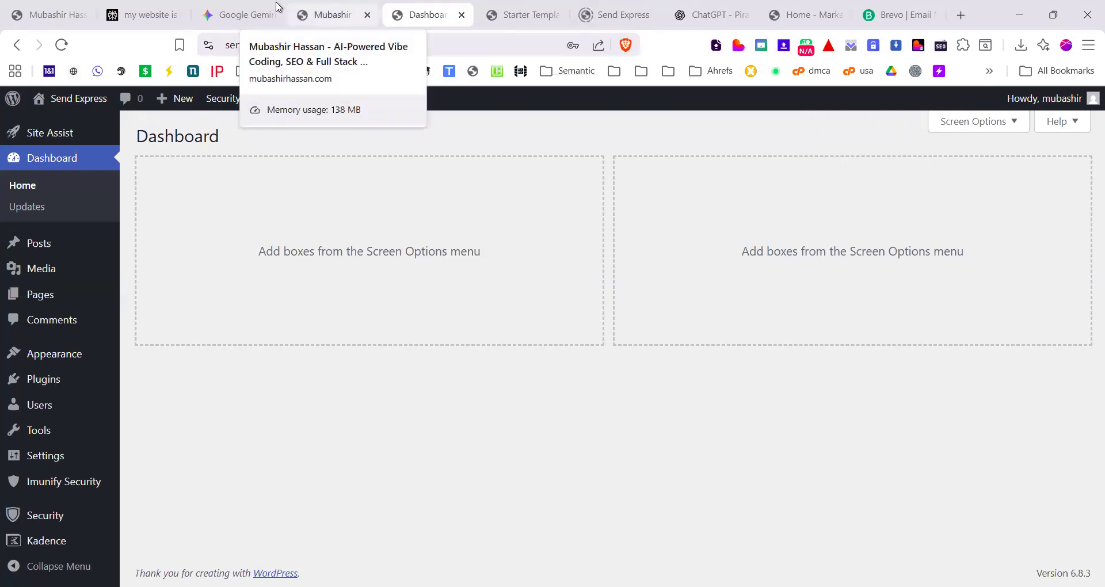
Step: Look over the open Gemini and WordPress dashboard tabs, close the portfolio website tab, and return to the template import progress
{"action": "left_click", "coordinate": [254, 12]}
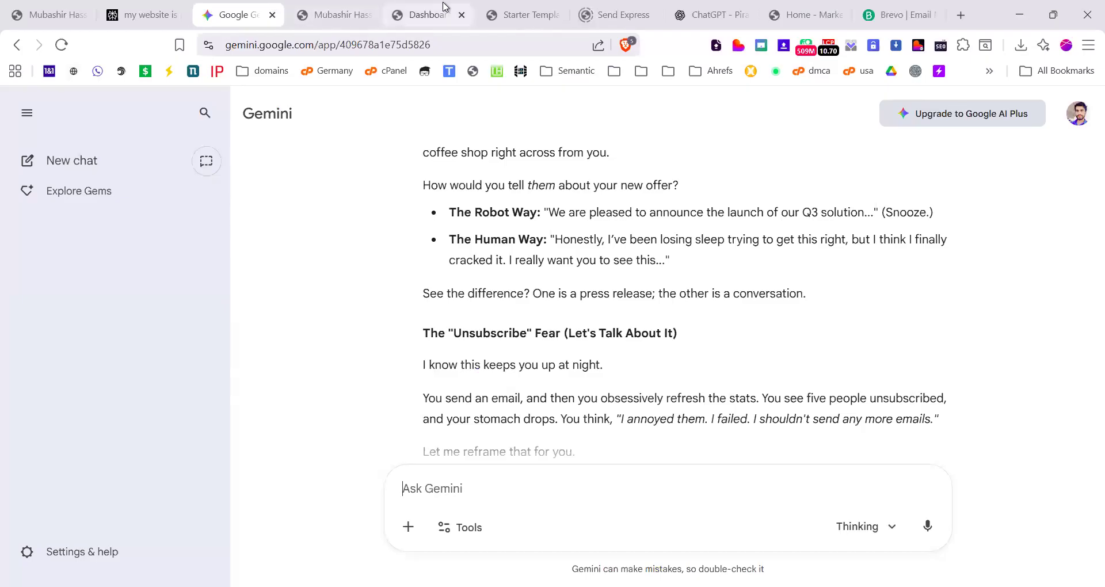
{"action": "left_click", "coordinate": [419, 8]}
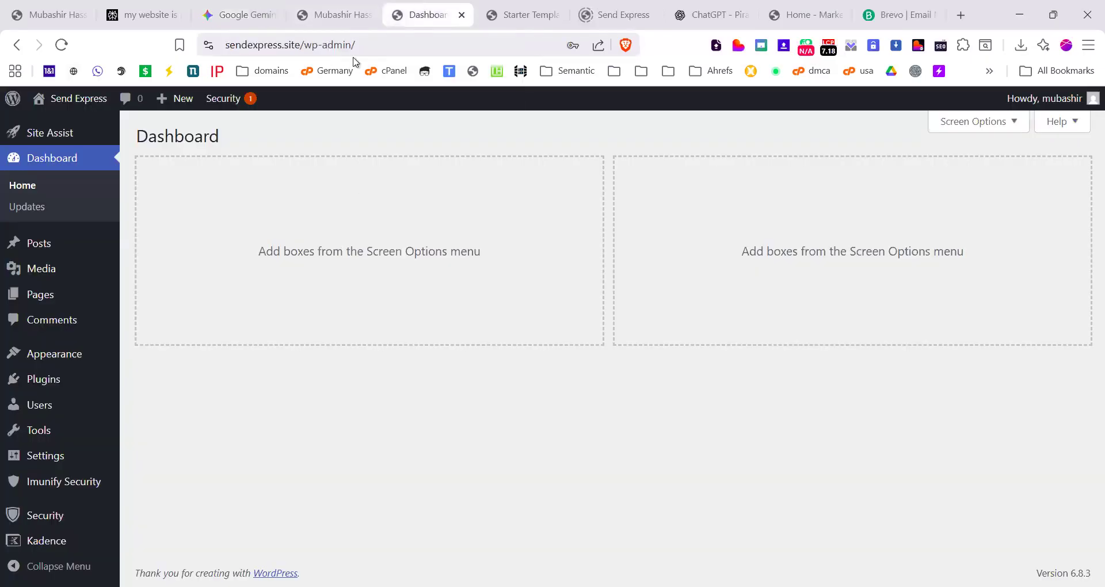
{"action": "left_click", "coordinate": [345, 8]}
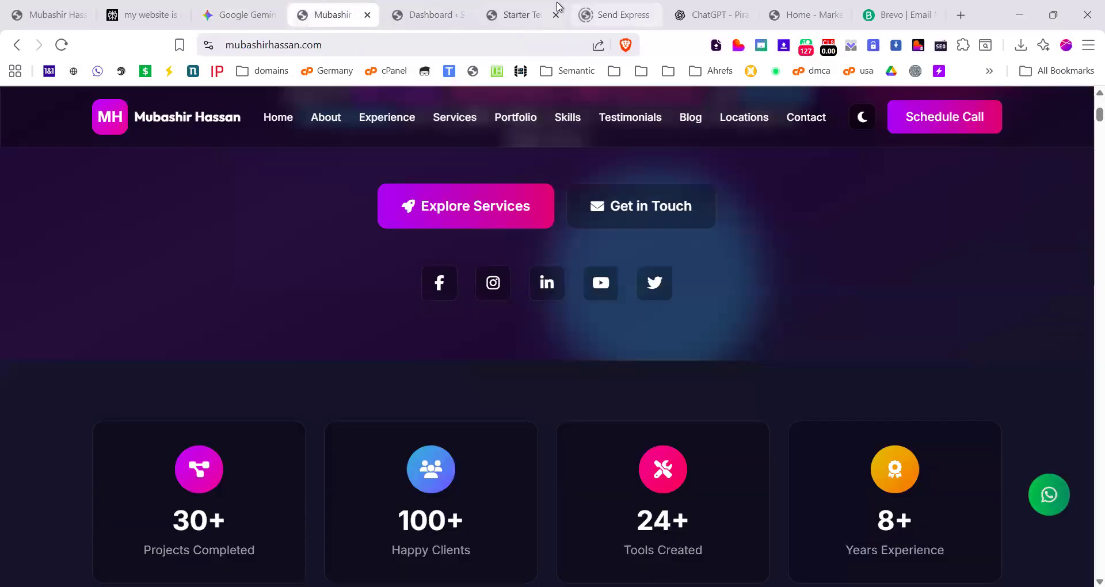
{"action": "left_click", "coordinate": [558, 7]}
{"action": "left_click", "coordinate": [367, 15]}
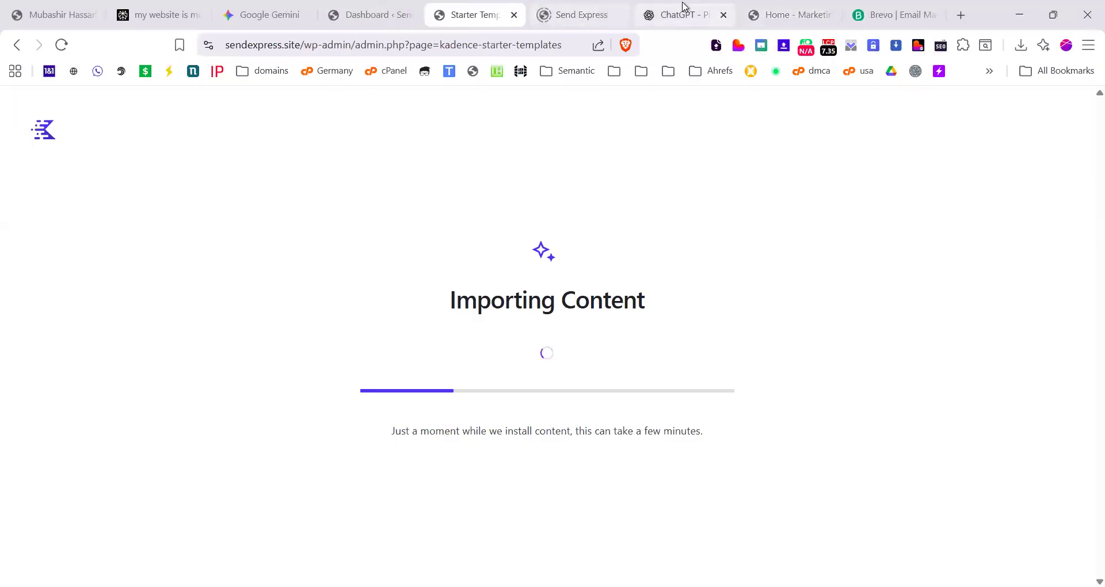
Step: Read ChatGPT's linguistic and semantic analysis of the Brevo website from the START prompt to its closing summary, glancing at brevo.com
{"action": "left_click", "coordinate": [651, 12]}
{"action": "scroll", "coordinate": [441, 323], "scroll_direction": "down", "scroll_amount": 3}
{"action": "scroll", "coordinate": [440, 323], "scroll_direction": "up", "scroll_amount": 3}
{"action": "scroll", "coordinate": [440, 323], "scroll_direction": "down", "scroll_amount": 4}
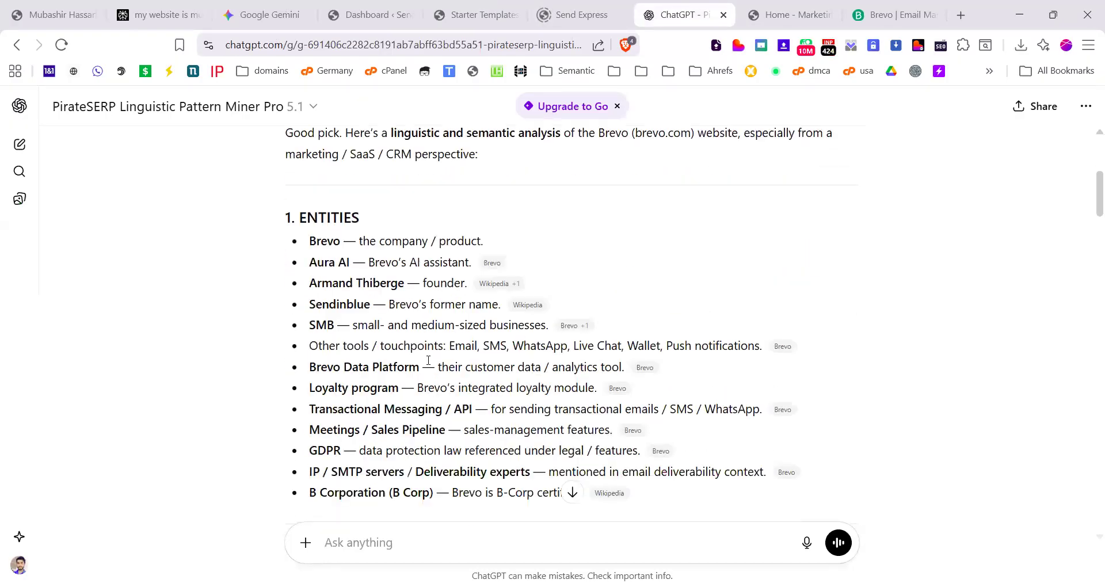
{"action": "left_click", "coordinate": [879, 5]}
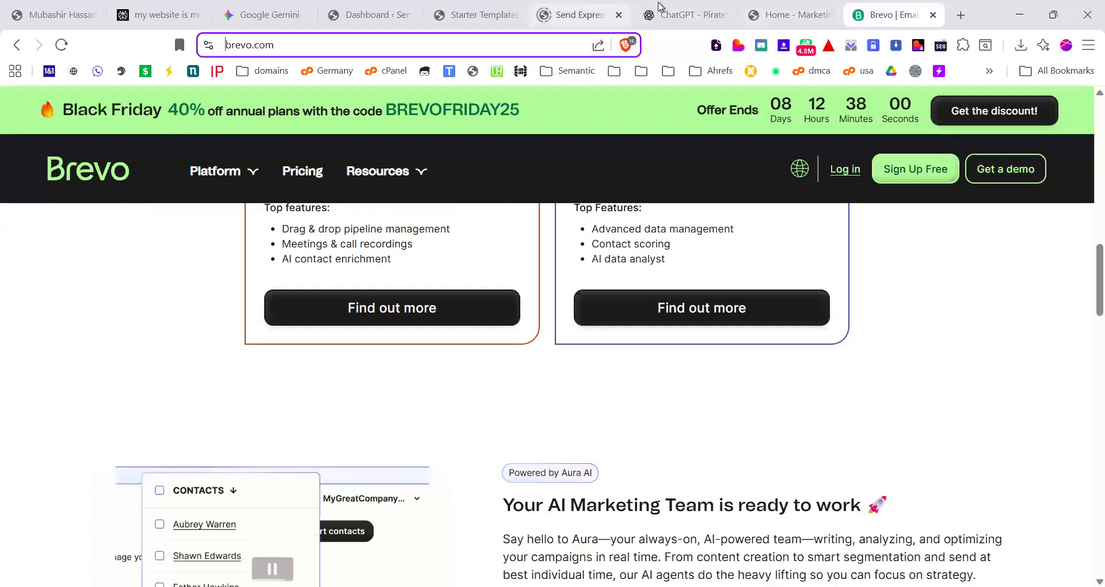
{"action": "left_click", "coordinate": [660, 7]}
{"action": "scroll", "coordinate": [481, 443], "scroll_direction": "up", "scroll_amount": 5}
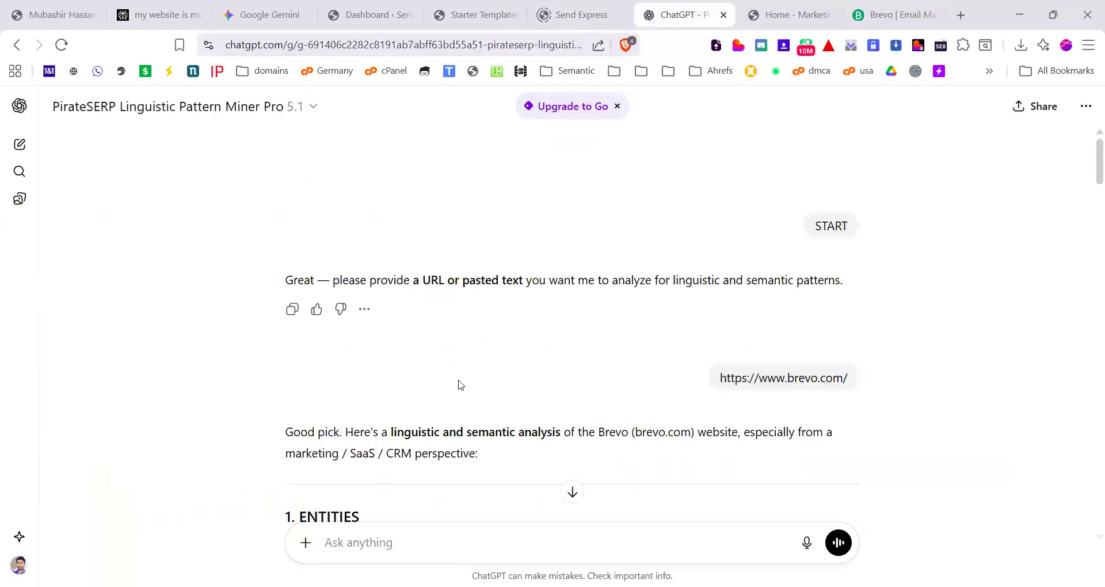
{"action": "scroll", "coordinate": [461, 385], "scroll_direction": "down", "scroll_amount": 5}
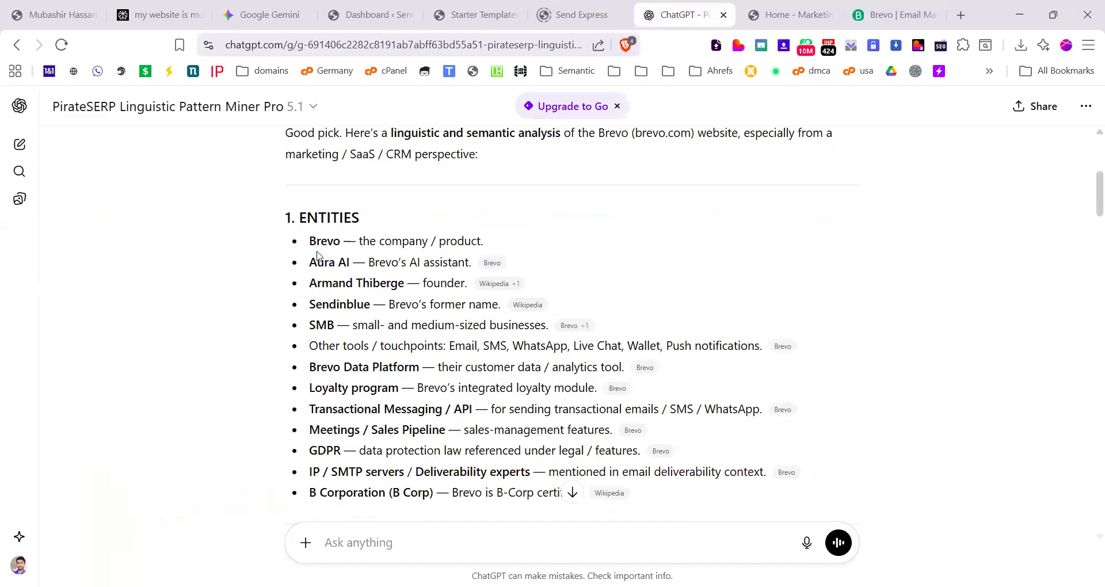
{"action": "scroll", "coordinate": [518, 347], "scroll_direction": "down", "scroll_amount": 20}
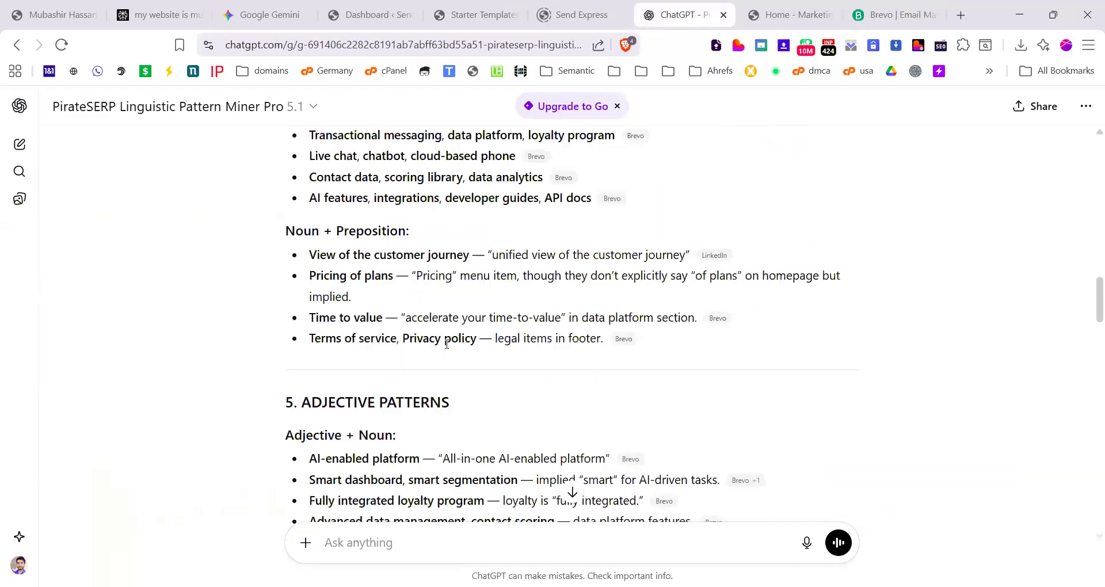
{"action": "scroll", "coordinate": [444, 347], "scroll_direction": "down", "scroll_amount": 15}
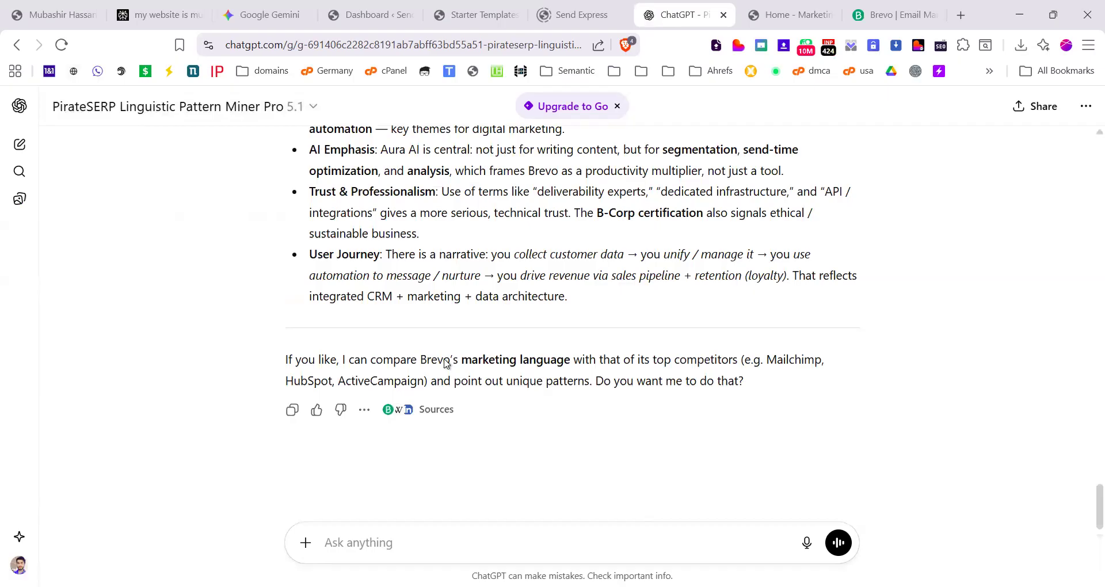
Step: Copy the full Brevo analysis response and reread its verb–noun collocations, fixed expressions, SVO structures, and domain-specific terminology sections
{"action": "left_click", "coordinate": [1085, 47]}
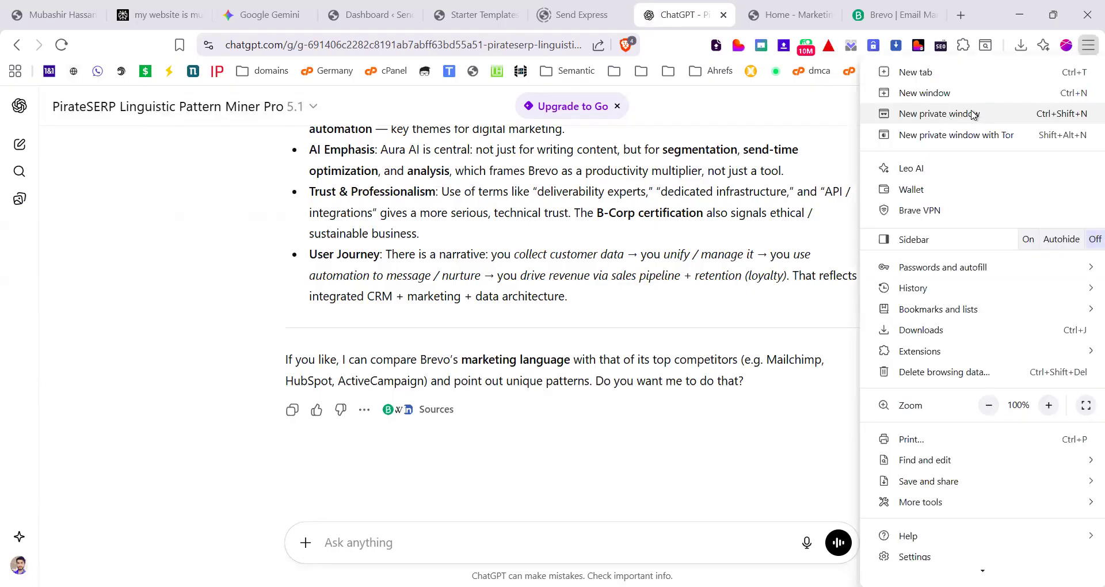
{"action": "left_click", "coordinate": [972, 115]}
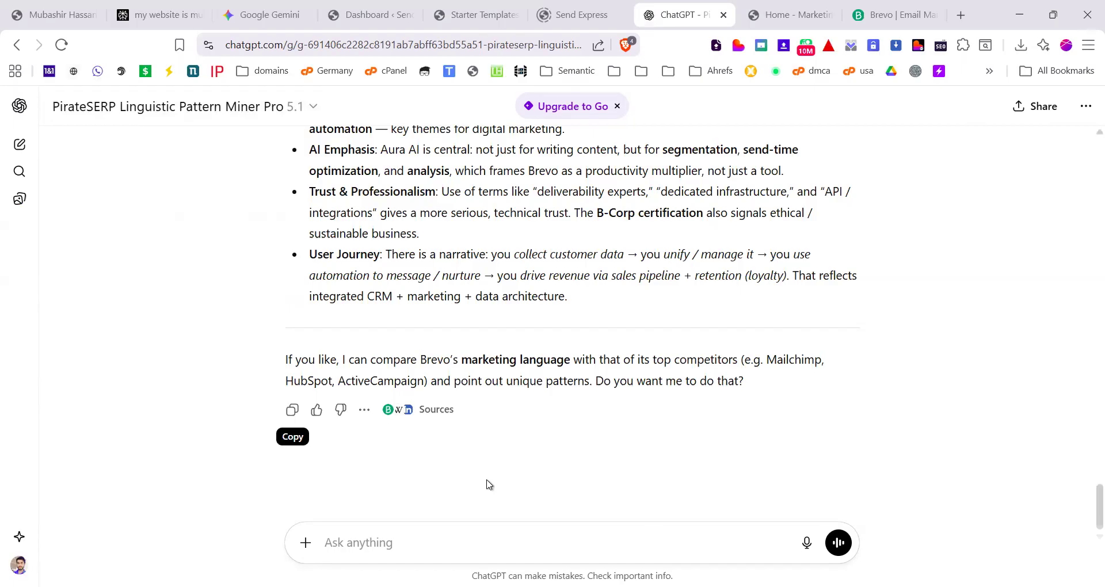
{"action": "scroll", "coordinate": [570, 329], "scroll_direction": "up", "scroll_amount": 9}
{"action": "scroll", "coordinate": [573, 489], "scroll_direction": "down", "scroll_amount": 9}
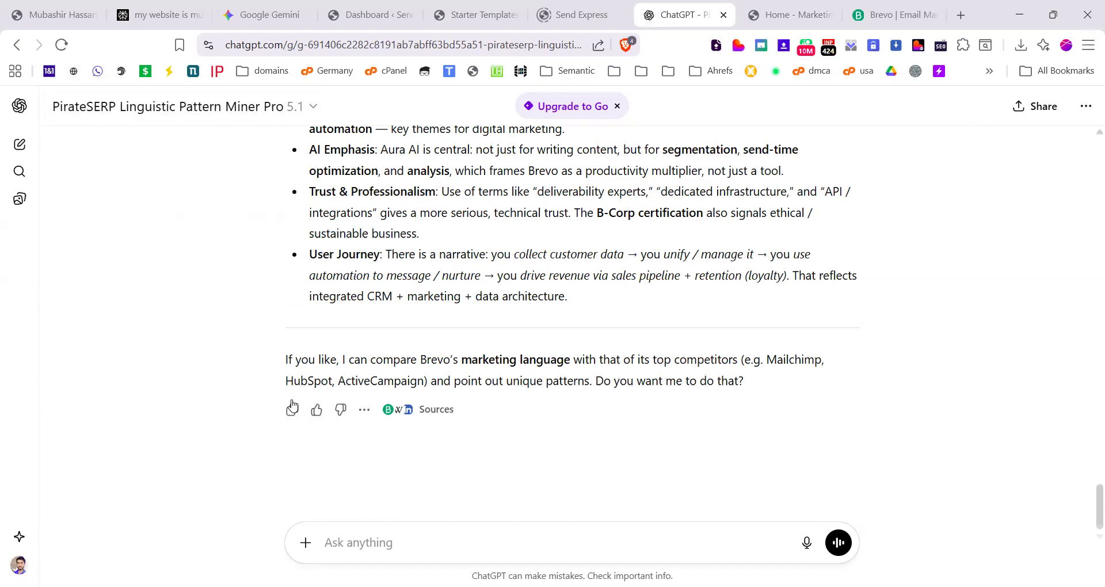
{"action": "scroll", "coordinate": [461, 351], "scroll_direction": "up", "scroll_amount": 15}
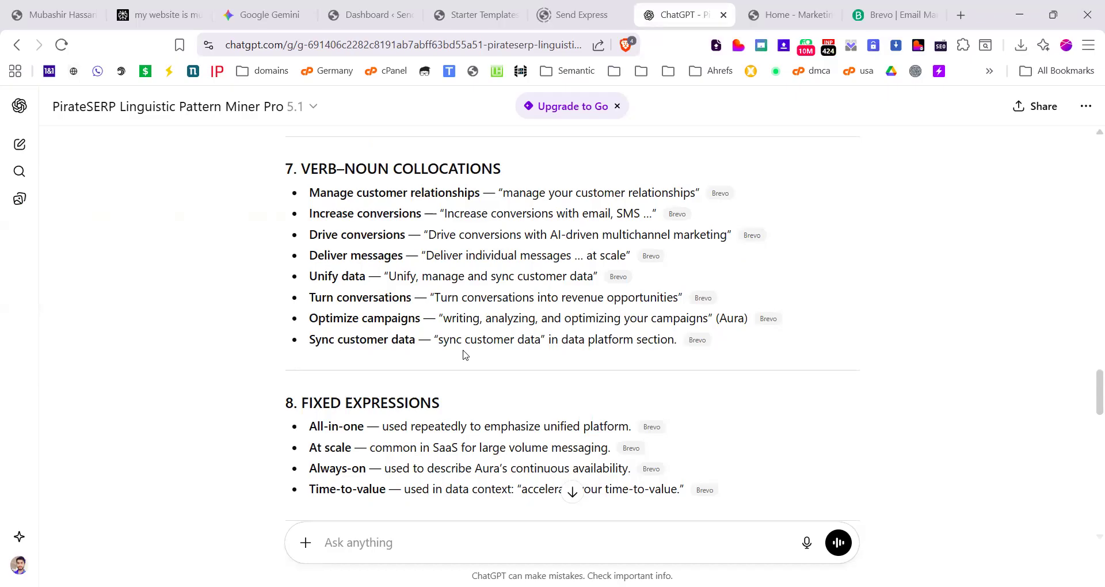
{"action": "scroll", "coordinate": [403, 305], "scroll_direction": "down", "scroll_amount": 15}
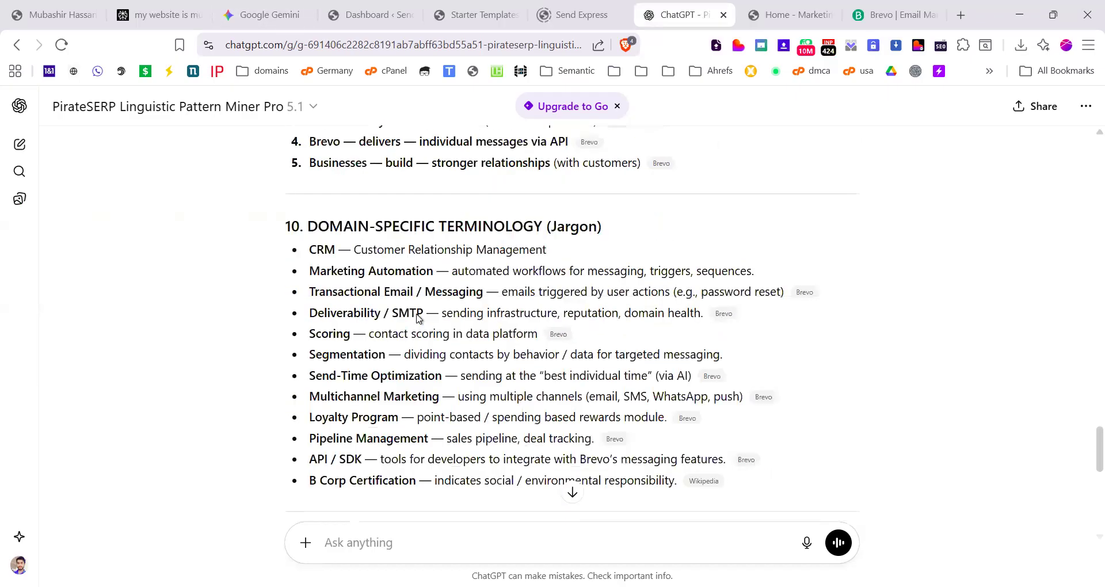
{"action": "scroll", "coordinate": [420, 327], "scroll_direction": "down", "scroll_amount": 4}
{"action": "scroll", "coordinate": [475, 340], "scroll_direction": "up", "scroll_amount": 20}
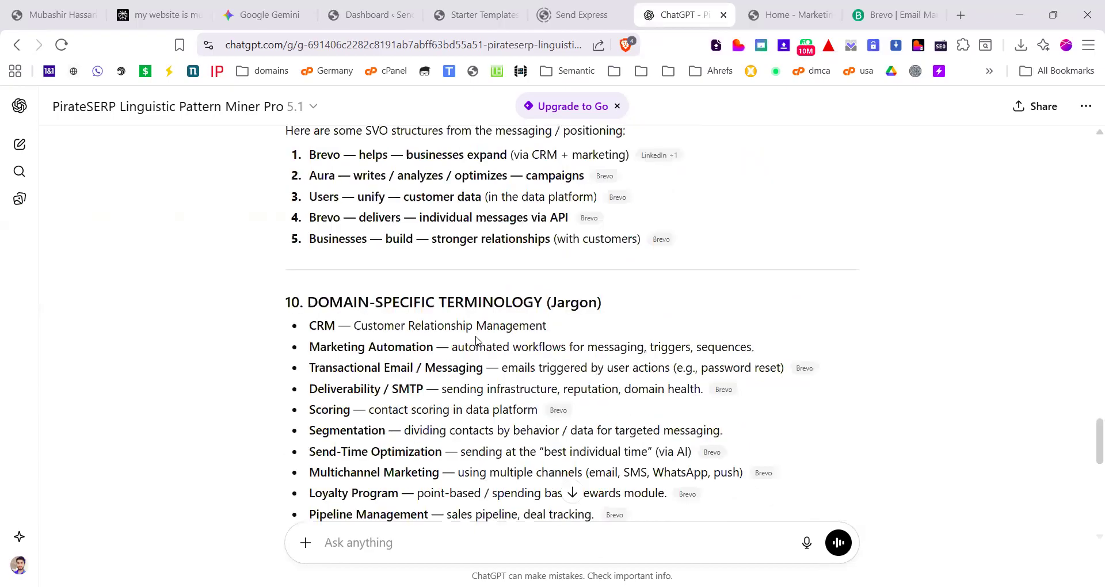
{"action": "scroll", "coordinate": [476, 341], "scroll_direction": "up", "scroll_amount": 15}
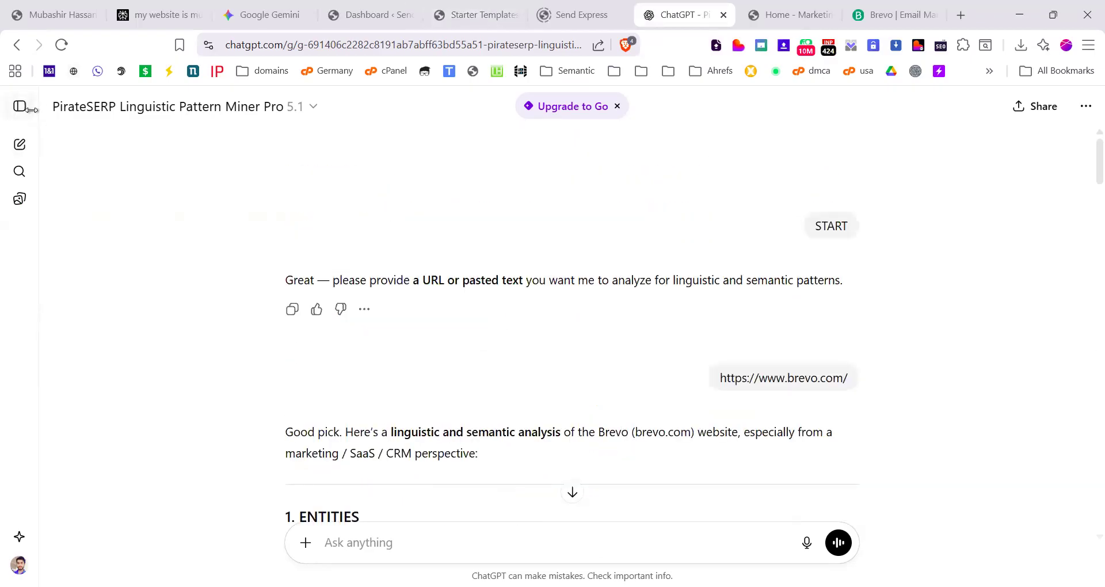
Step: Start a new ChatGPT chat, paste in the copied Brevo linguistic analysis, and send it
{"action": "left_click", "coordinate": [17, 145]}
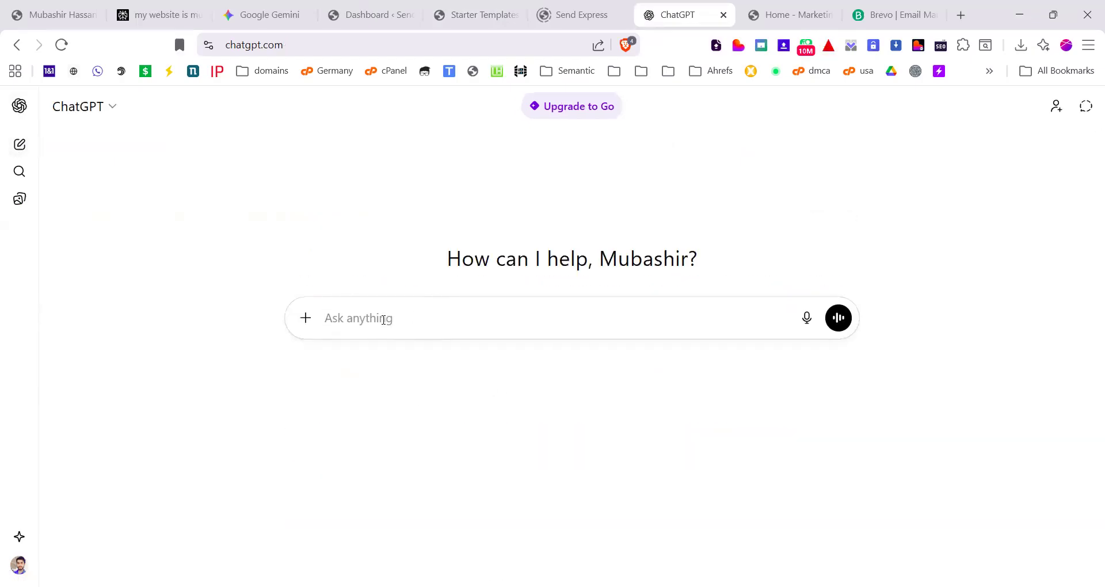
{"action": "key", "text": "ctrl+v"}
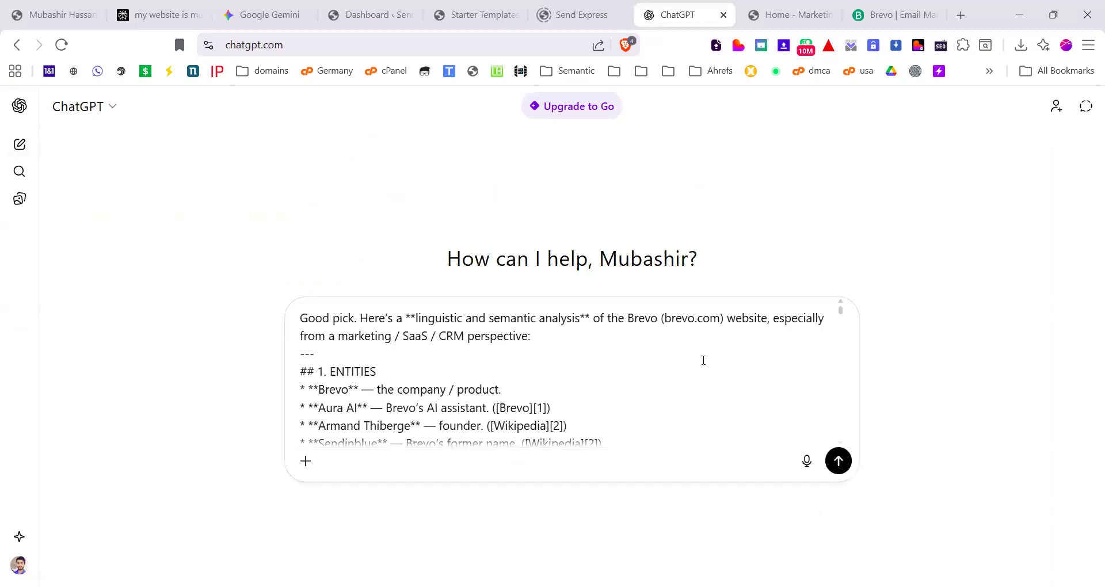
{"action": "left_click", "coordinate": [839, 459]}
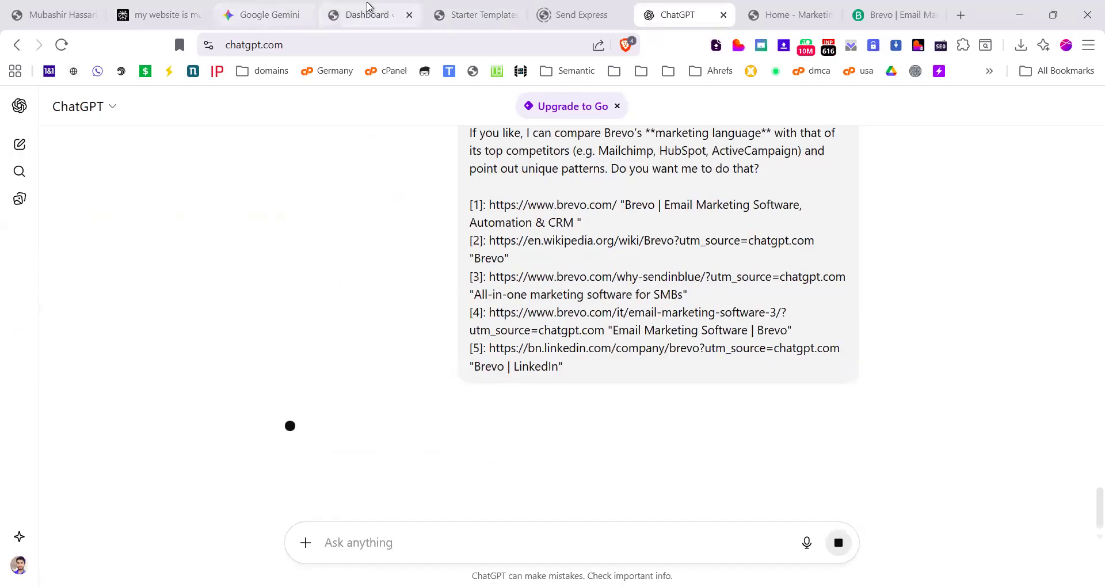
Step: Check the template import progress and the current Send Express homepage, highlighting its footer copyright line
{"action": "left_click", "coordinate": [370, 9]}
{"action": "left_click", "coordinate": [476, 8]}
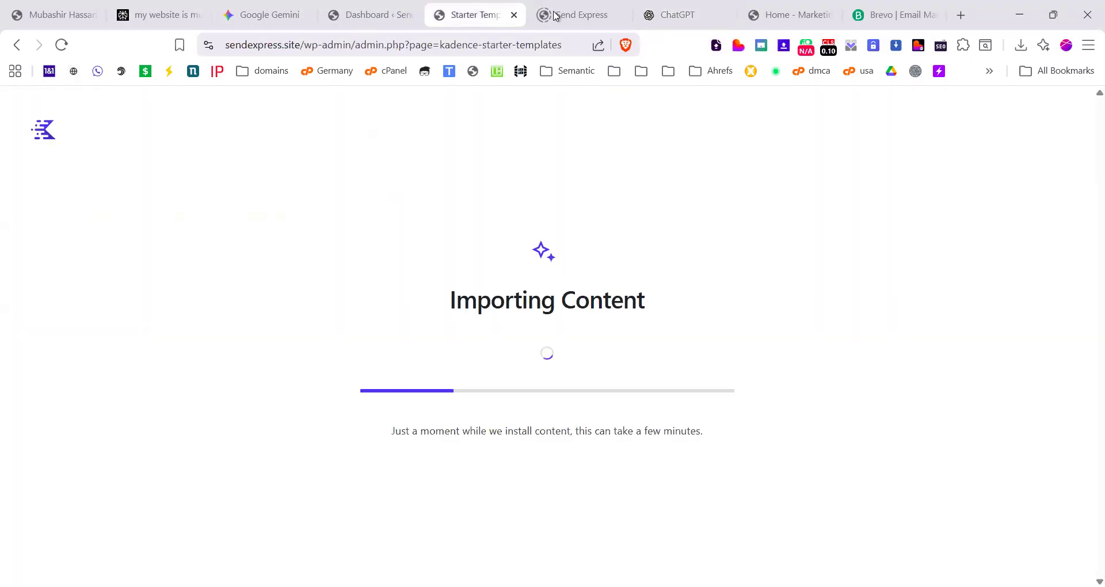
{"action": "left_click", "coordinate": [588, 9]}
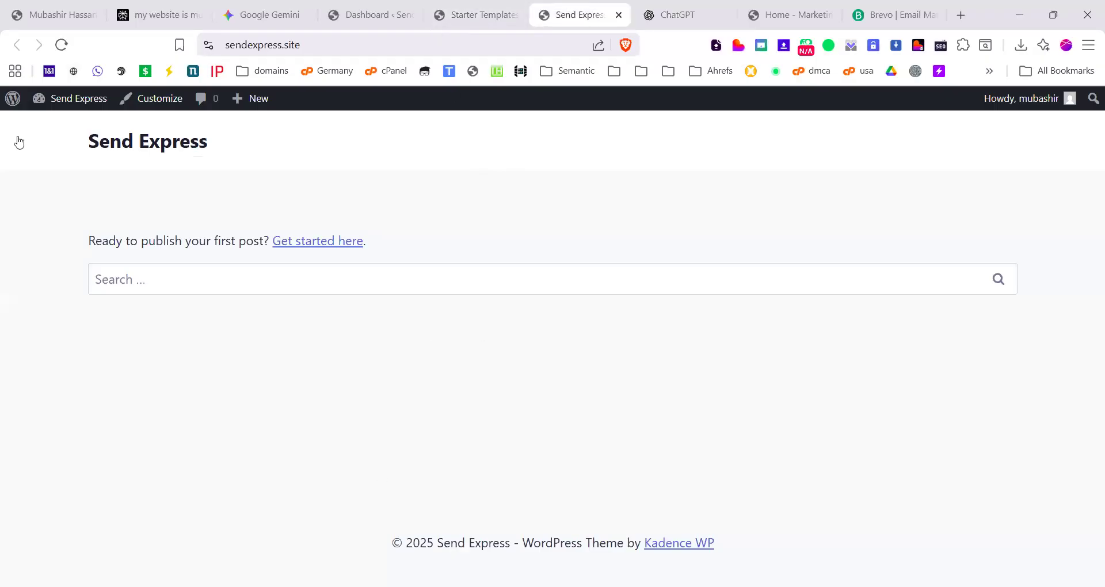
{"action": "left_click_drag", "start_coordinate": [373, 548], "coordinate": [742, 547]}
{"action": "left_click", "coordinate": [251, 491]}
{"action": "mouse_move", "coordinate": [377, 546]}
{"action": "left_mouse_down"}
{"action": "mouse_move", "coordinate": [797, 541]}
{"action": "mouse_move", "coordinate": [616, 557]}
{"action": "mouse_move", "coordinate": [377, 536]}
{"action": "left_mouse_up"}
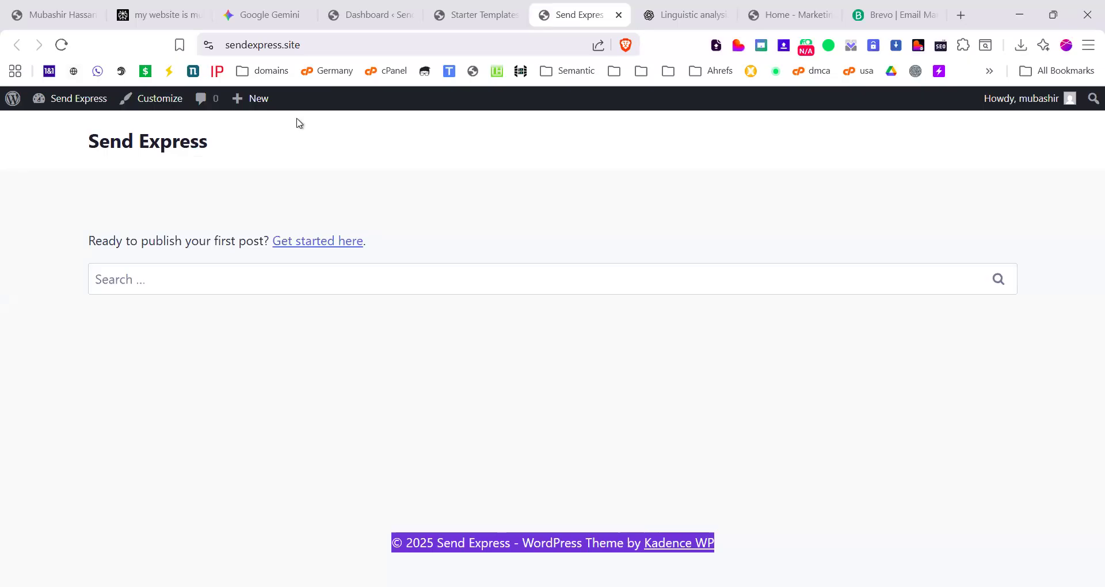
Step: Open the theme customizer for Send Express and go to the Colors settings under Colors & Fonts
{"action": "left_click", "coordinate": [166, 99]}
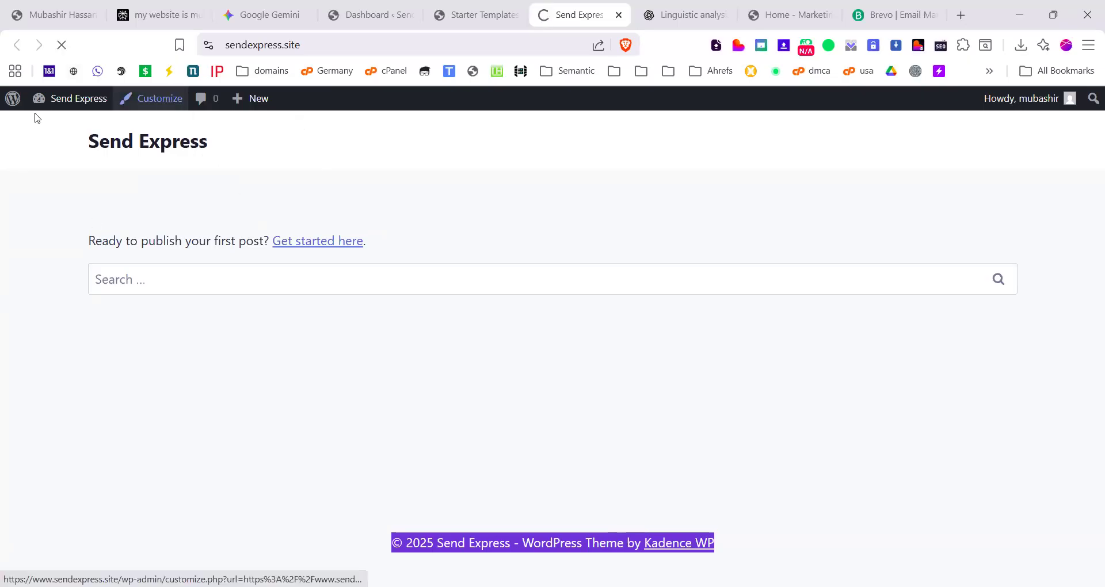
{"action": "left_click", "coordinate": [417, 7]}
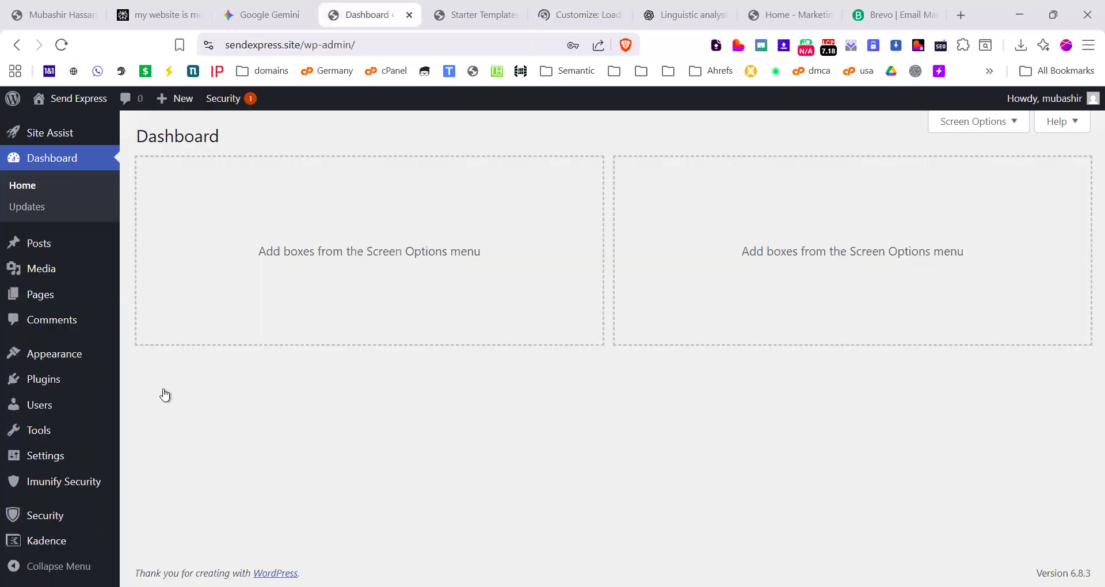
{"action": "mouse_move", "coordinate": [47, 363]}
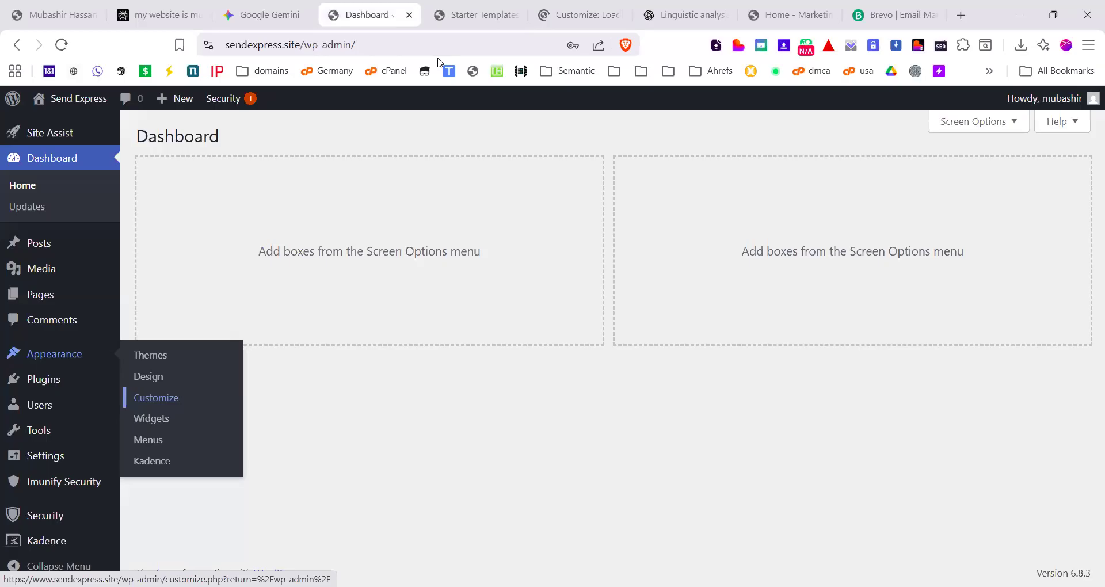
{"action": "left_click", "coordinate": [592, 8]}
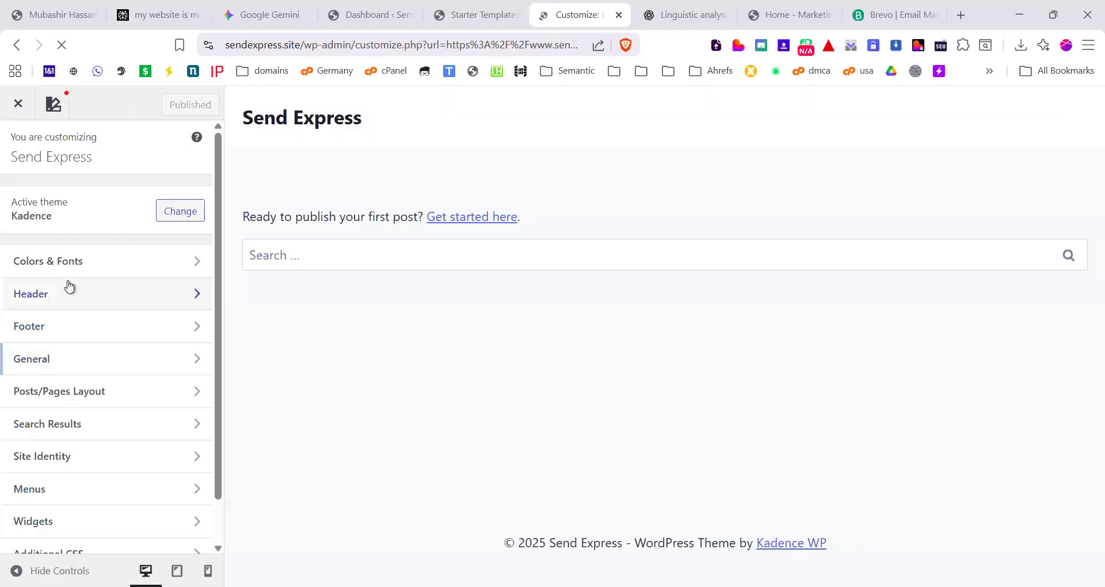
{"action": "left_click", "coordinate": [109, 265]}
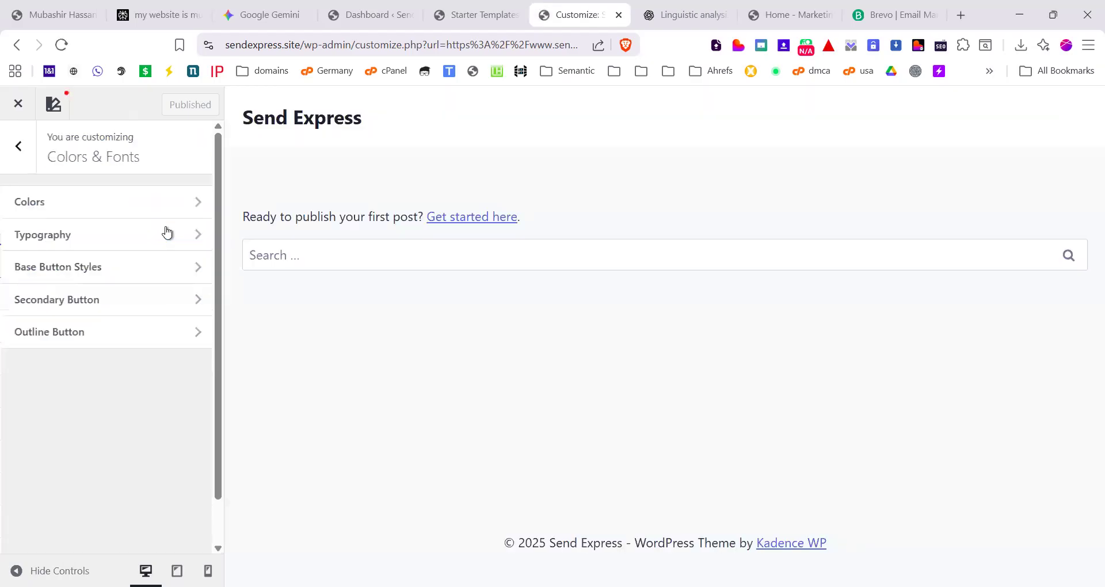
{"action": "left_click", "coordinate": [118, 200]}
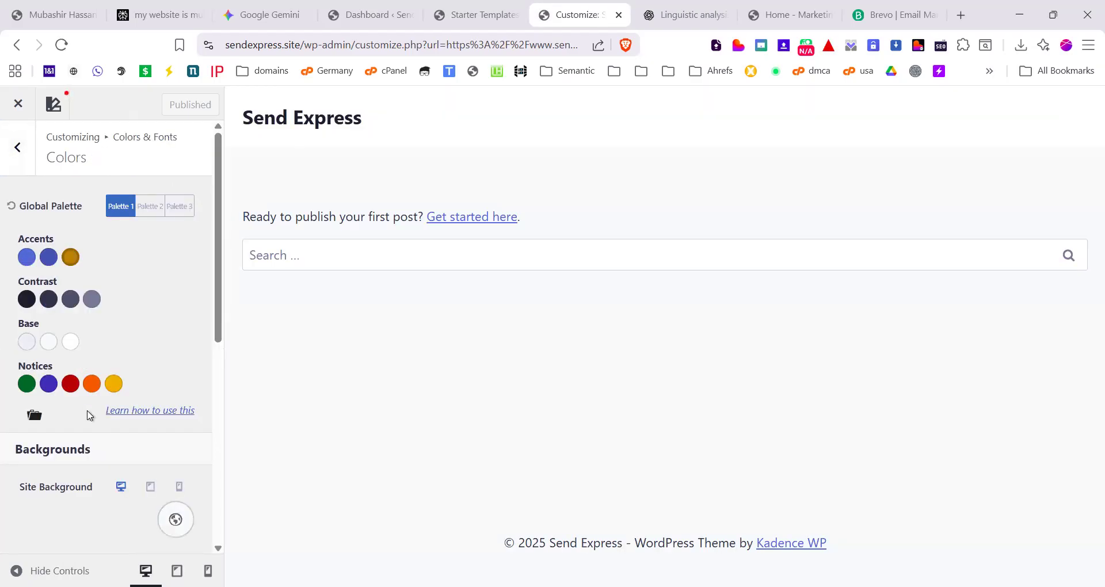
Step: Look over the global color settings, try Palette 2, and switch back to Palette 1
{"action": "scroll", "coordinate": [69, 393], "scroll_direction": "down", "scroll_amount": 3}
{"action": "scroll", "coordinate": [67, 345], "scroll_direction": "up", "scroll_amount": 3}
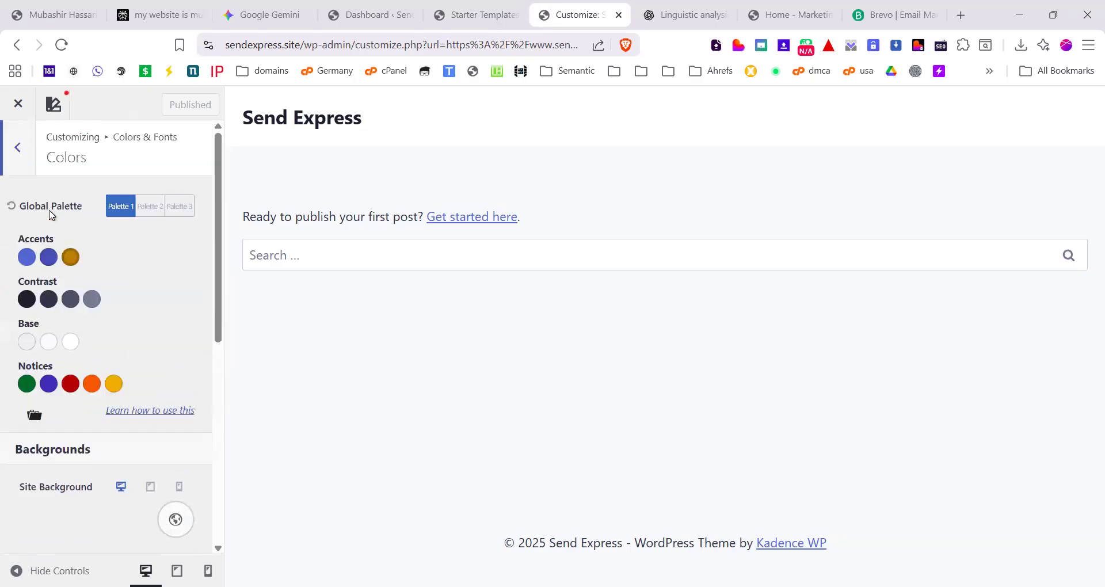
{"action": "left_click", "coordinate": [150, 208]}
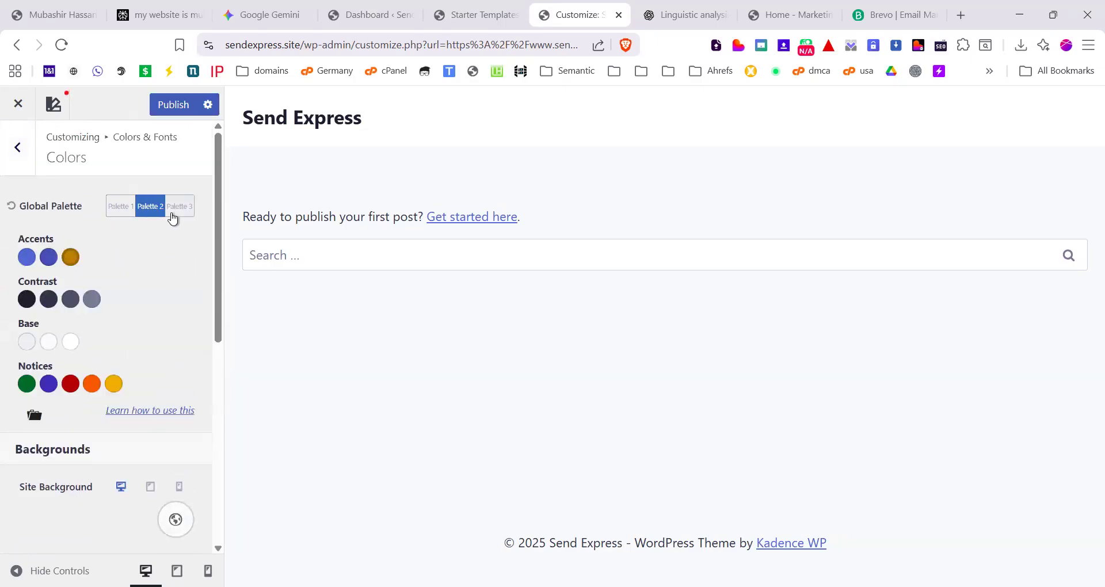
{"action": "left_click", "coordinate": [115, 207]}
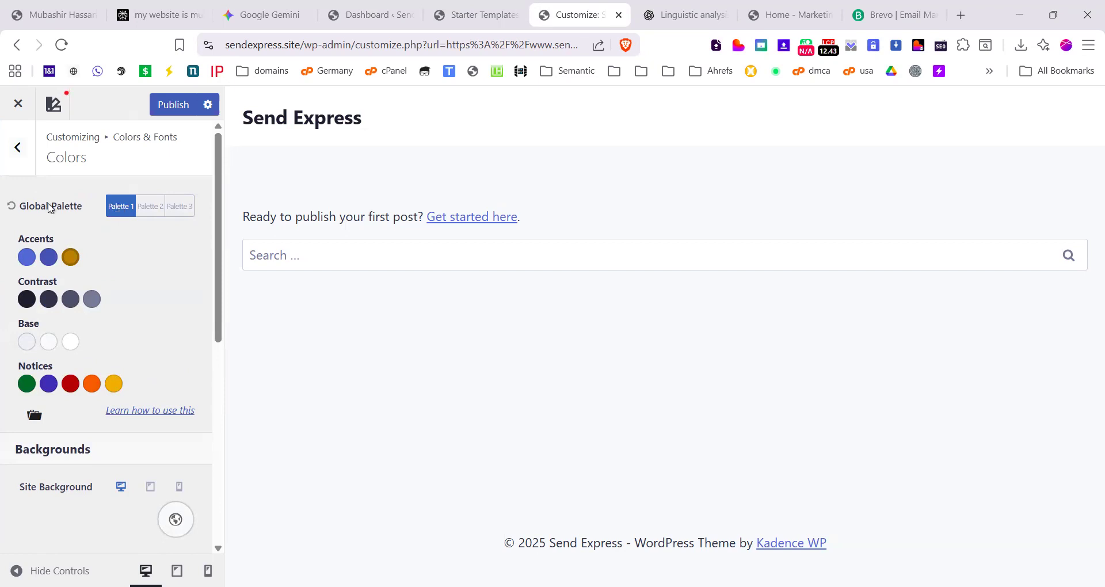
Step: Look over the base font and H1–H6 heading font settings in Typography under Colors & Fonts
{"action": "left_click", "coordinate": [29, 147]}
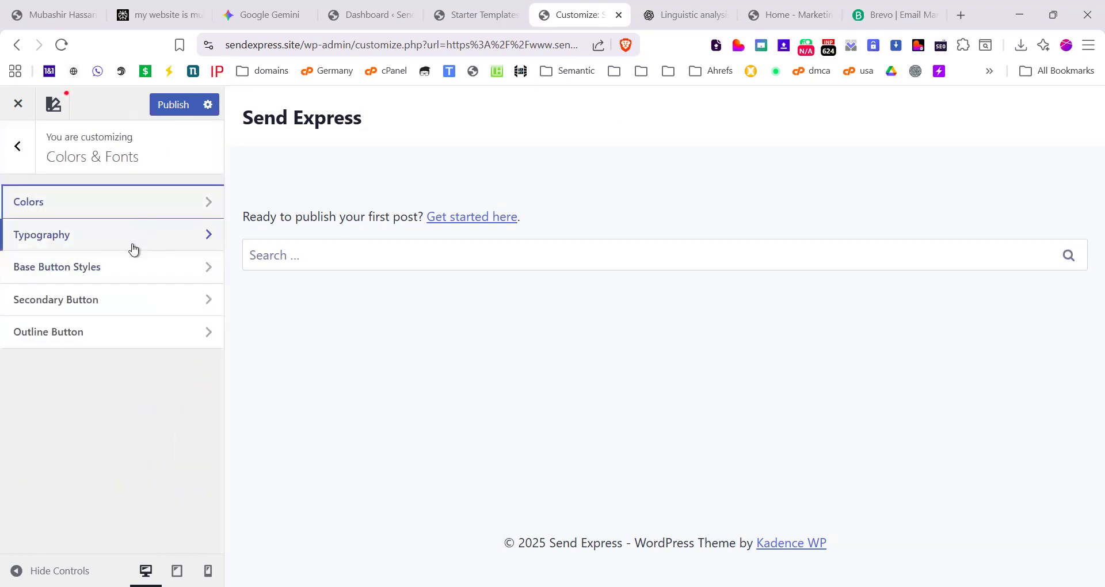
{"action": "left_click", "coordinate": [88, 241]}
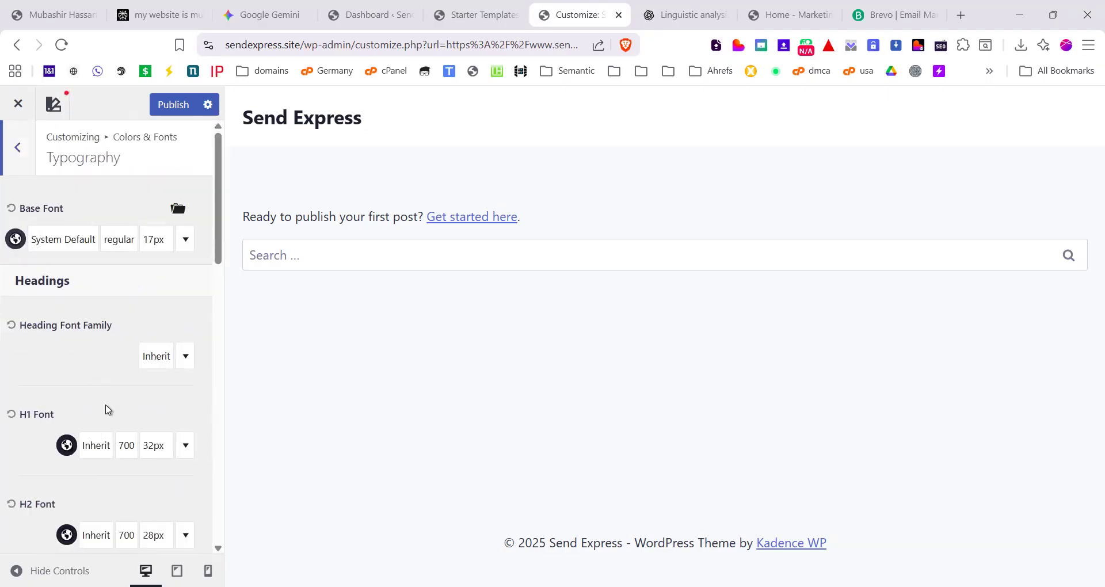
{"action": "scroll", "coordinate": [106, 409], "scroll_direction": "down", "scroll_amount": 6}
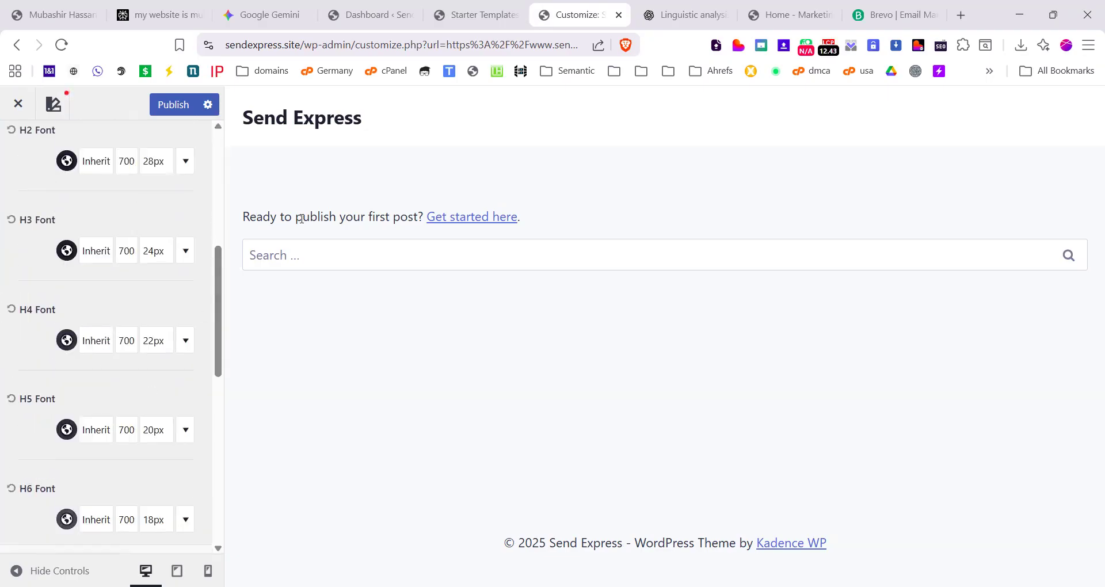
{"action": "left_click_drag", "start_coordinate": [329, 218], "coordinate": [249, 218]}
{"action": "scroll", "coordinate": [12, 328], "scroll_direction": "up", "scroll_amount": 7}
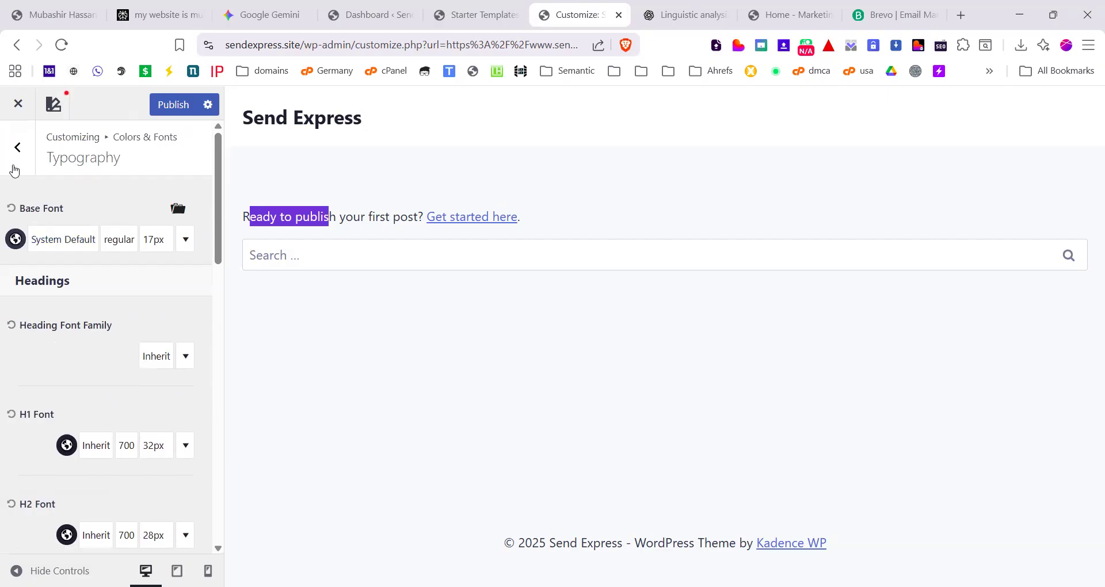
{"action": "left_click", "coordinate": [11, 154]}
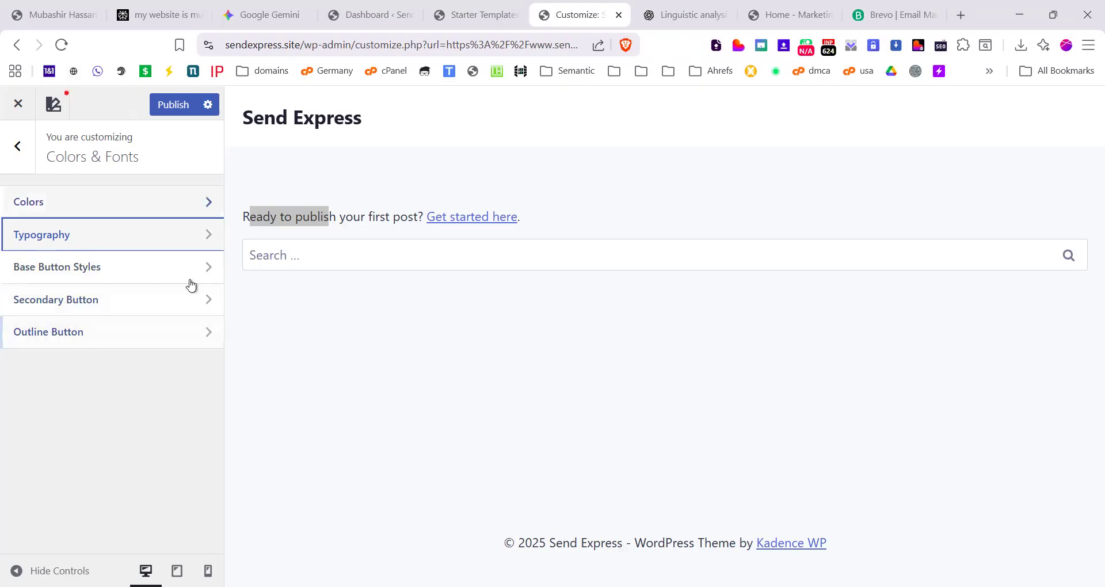
Step: Open the header builder and go into the logo's Site Identity settings
{"action": "left_click", "coordinate": [23, 163]}
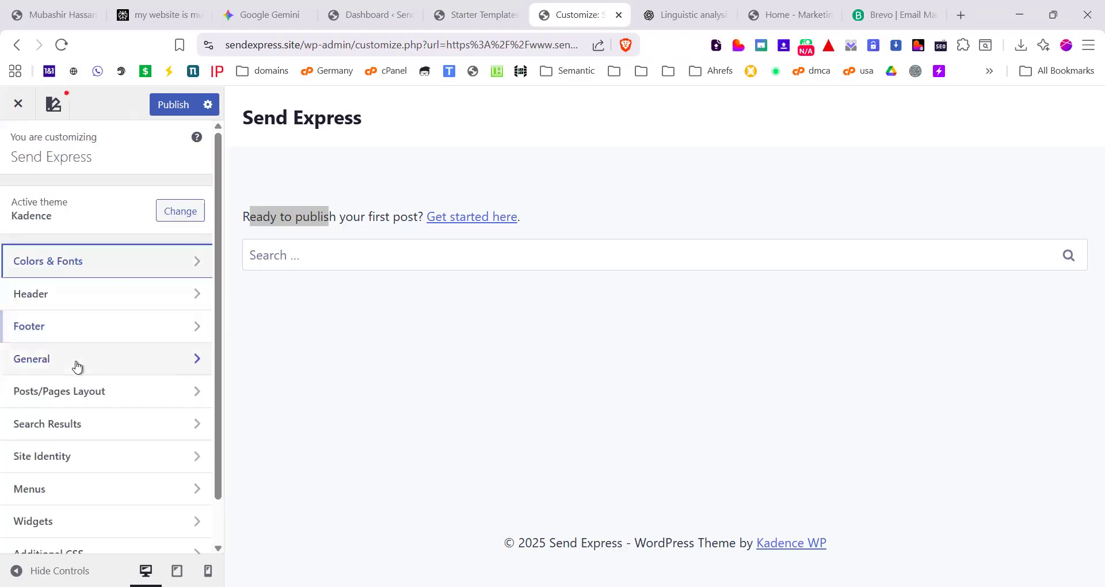
{"action": "left_click", "coordinate": [93, 305]}
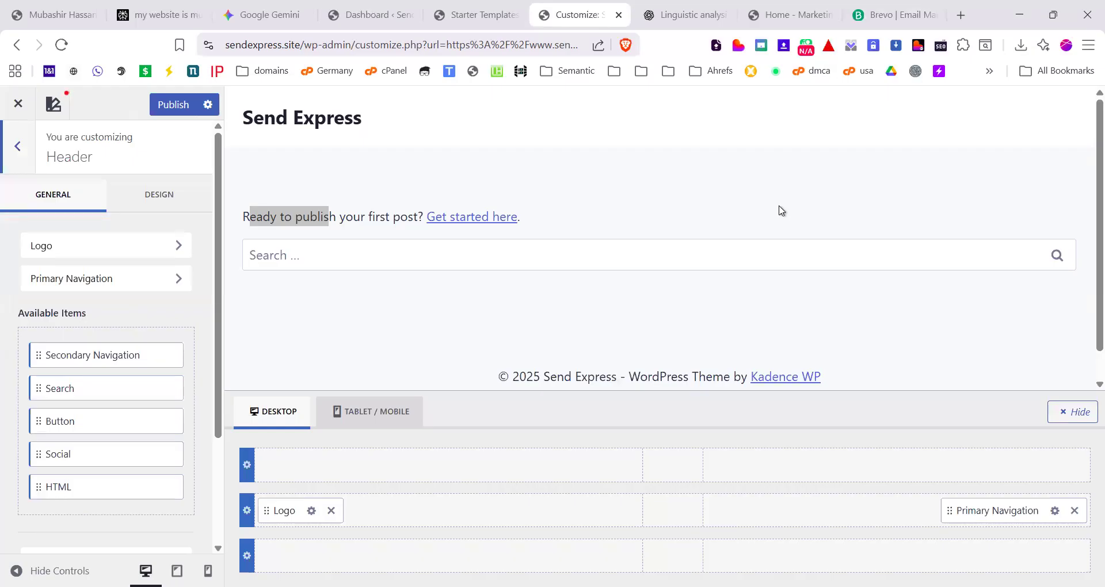
{"action": "left_click", "coordinate": [311, 512]}
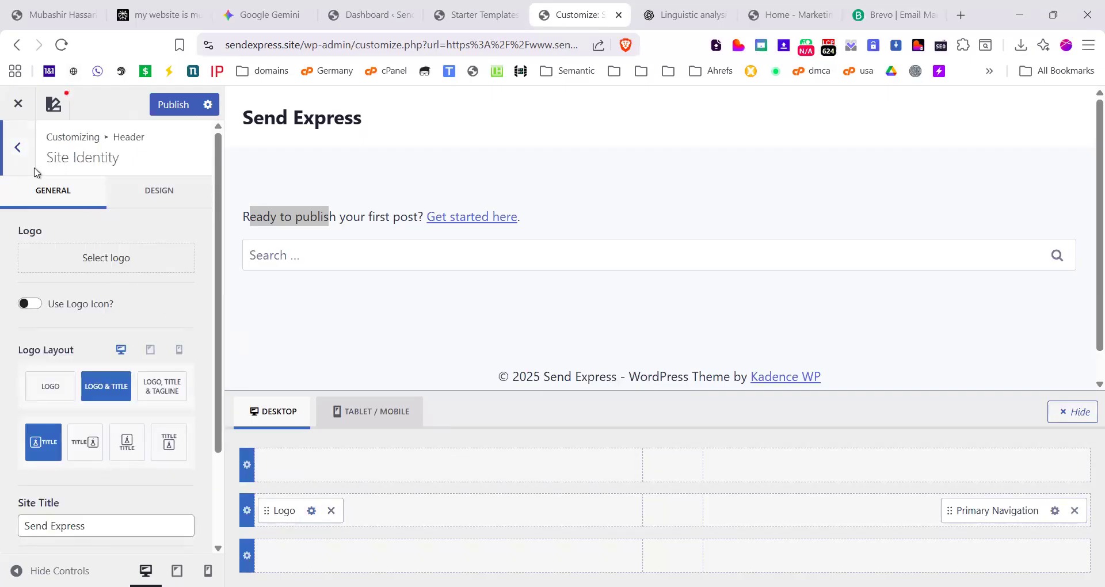
{"action": "left_click", "coordinate": [18, 148]}
{"action": "left_click", "coordinate": [101, 248]}
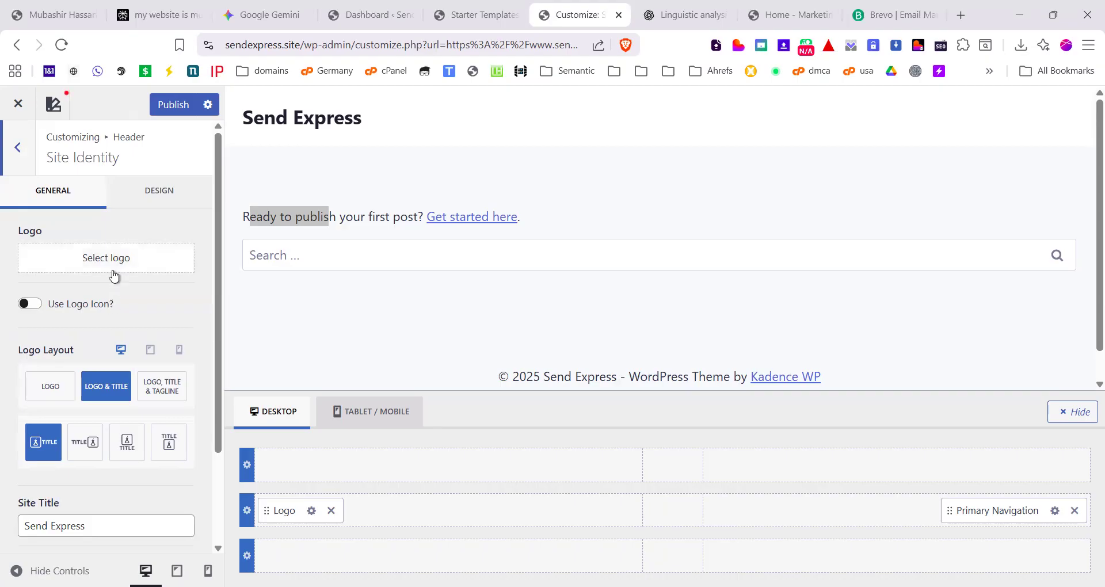
Step: Set the header's logo layout to Logo only, after comparing it with the Logo & Title layout
{"action": "scroll", "coordinate": [63, 311], "scroll_direction": "down", "scroll_amount": 2}
{"action": "left_click_drag", "start_coordinate": [24, 277], "coordinate": [46, 278]}
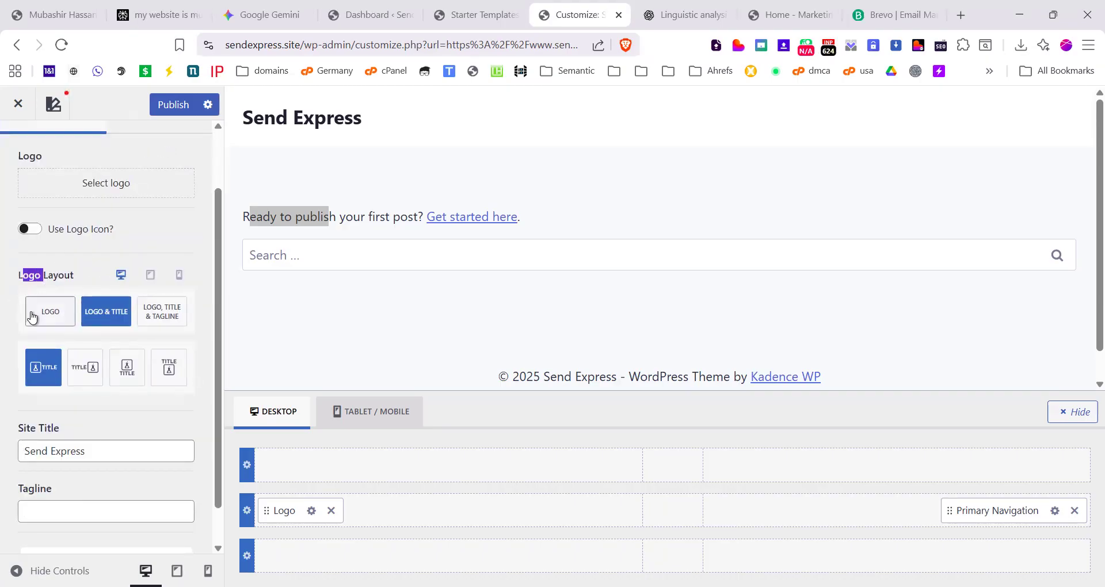
{"action": "left_click", "coordinate": [62, 320]}
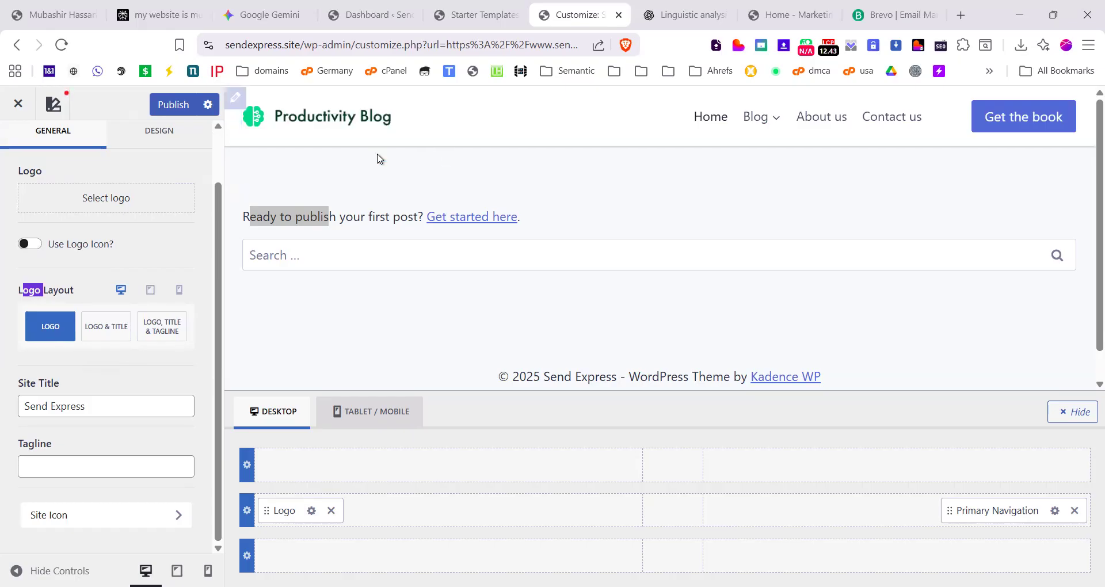
{"action": "left_click", "coordinate": [112, 338]}
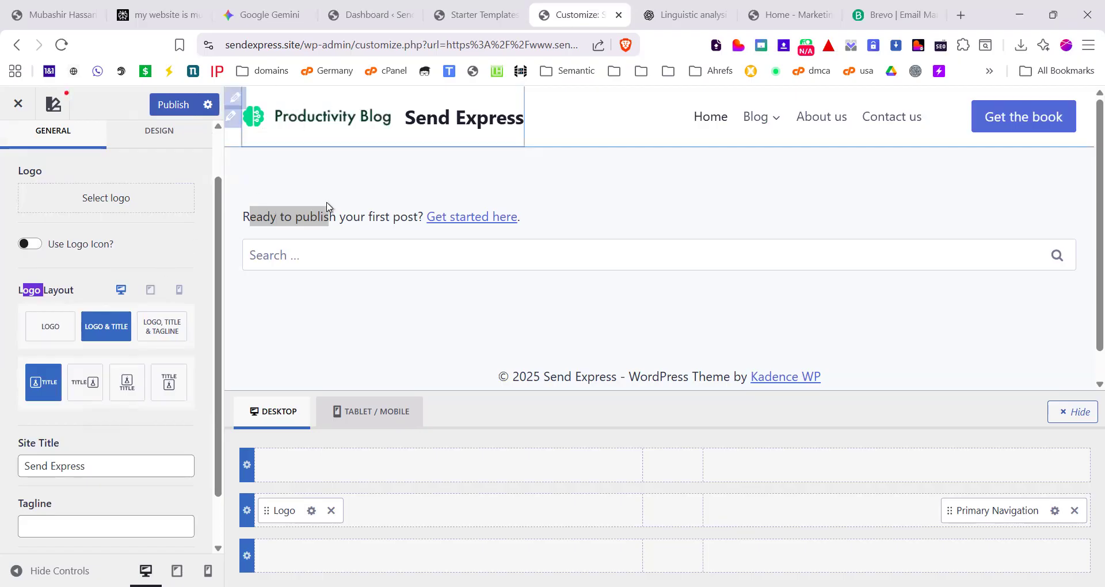
{"action": "left_click", "coordinate": [56, 326]}
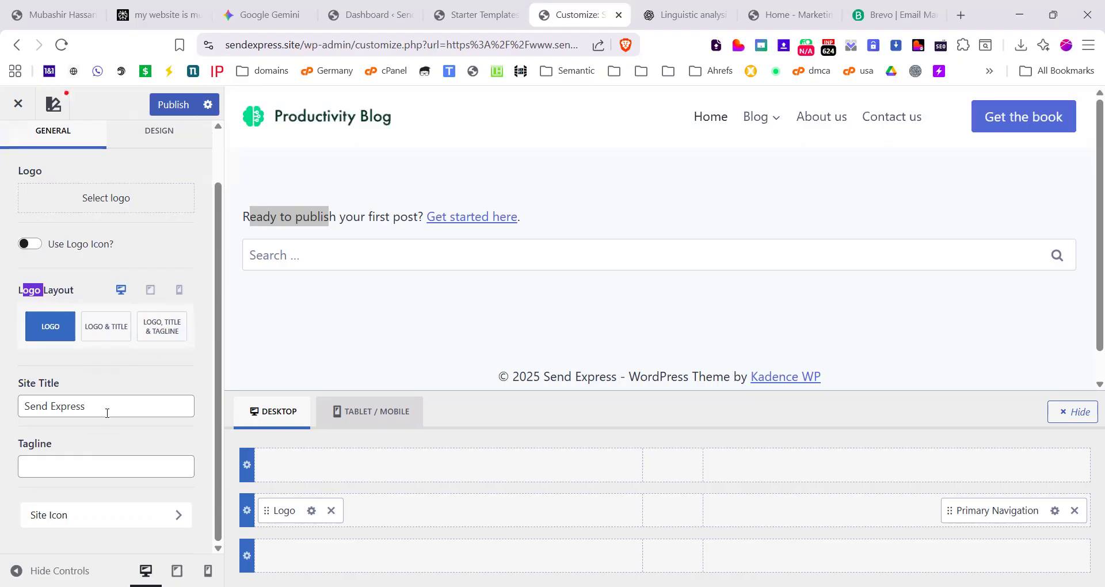
Step: Check the Site Title and Tagline fields, then return to the header settings
{"action": "left_click_drag", "start_coordinate": [119, 410], "coordinate": [27, 403]}
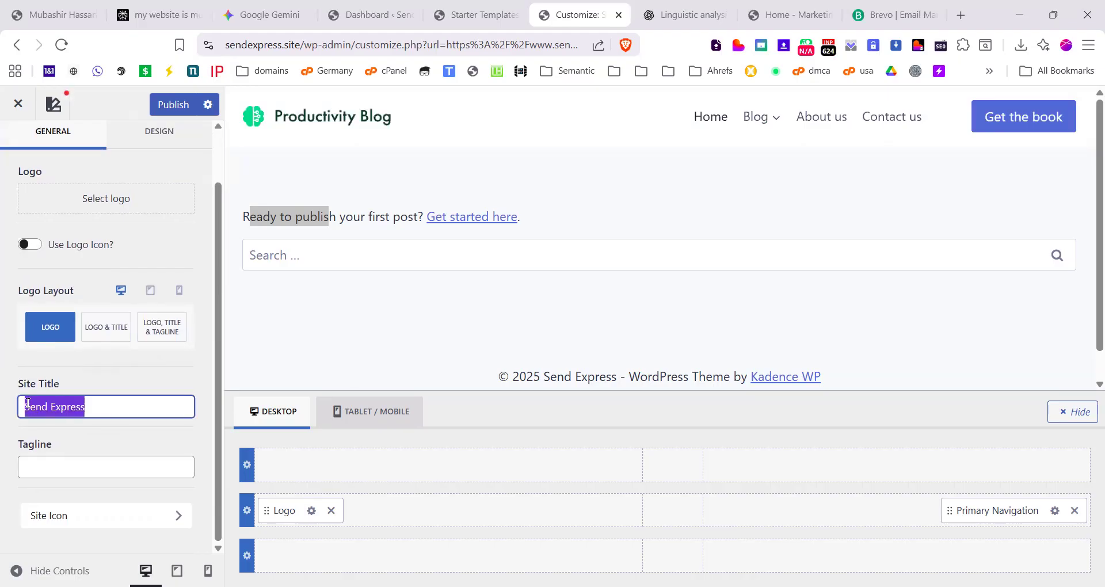
{"action": "left_click", "coordinate": [79, 475]}
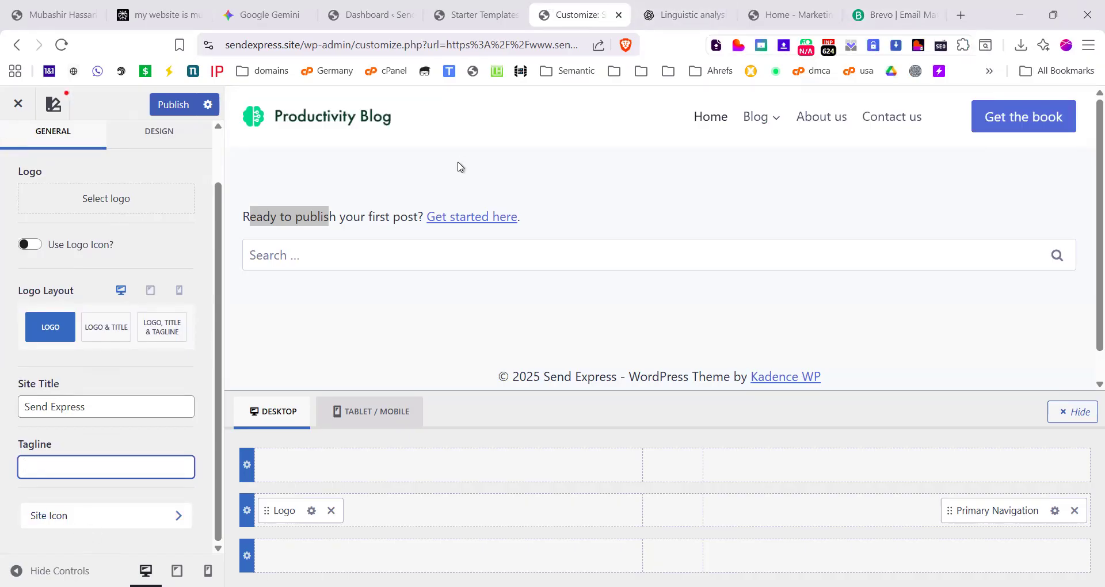
{"action": "scroll", "coordinate": [54, 409], "scroll_direction": "up", "scroll_amount": 1}
{"action": "left_click", "coordinate": [116, 196]}
{"action": "left_click", "coordinate": [17, 161]}
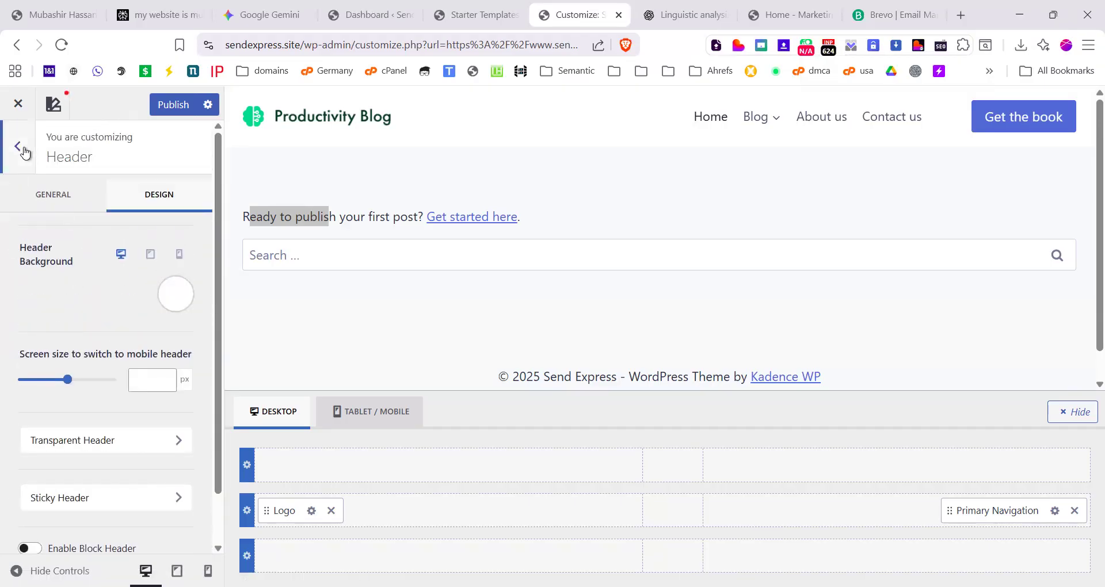
Step: Look over the footer layout and the Copyright element's design and general settings, then return to the main customizer list
{"action": "left_click", "coordinate": [24, 152]}
{"action": "left_click", "coordinate": [86, 331]}
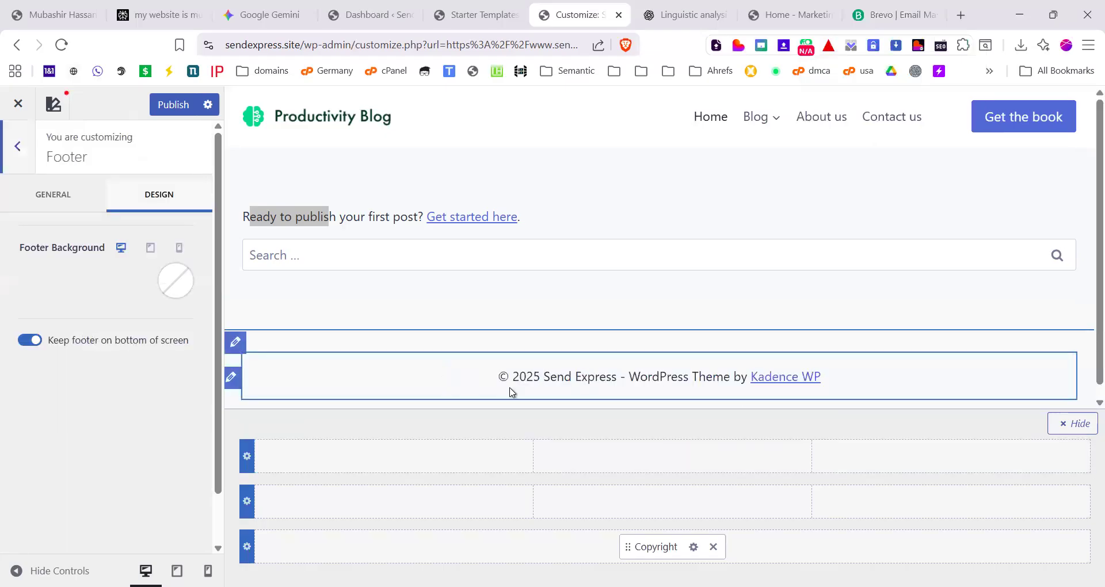
{"action": "left_click", "coordinate": [693, 550]}
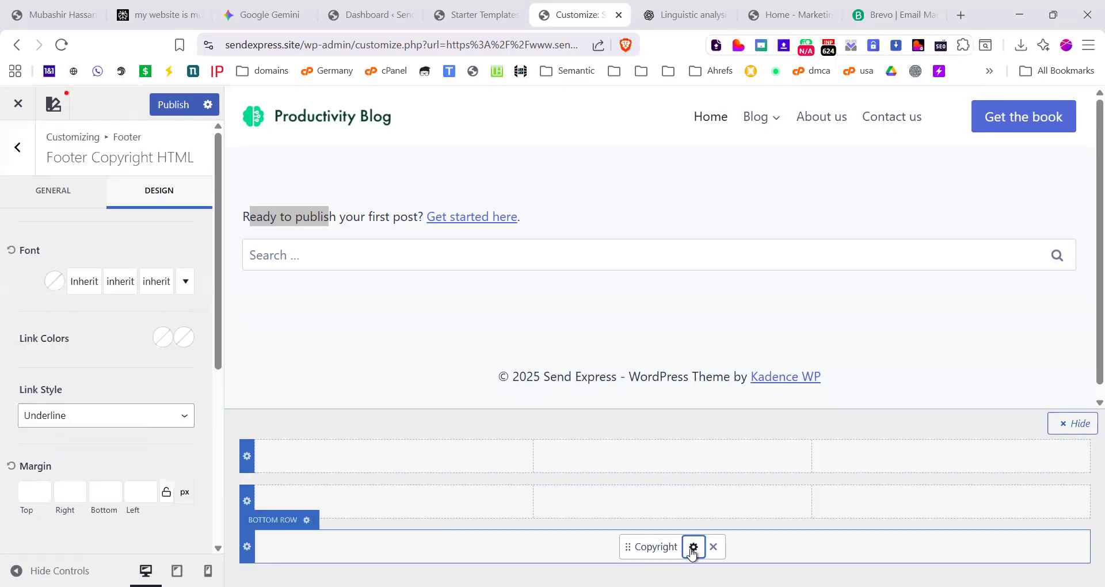
{"action": "left_click", "coordinate": [71, 198]}
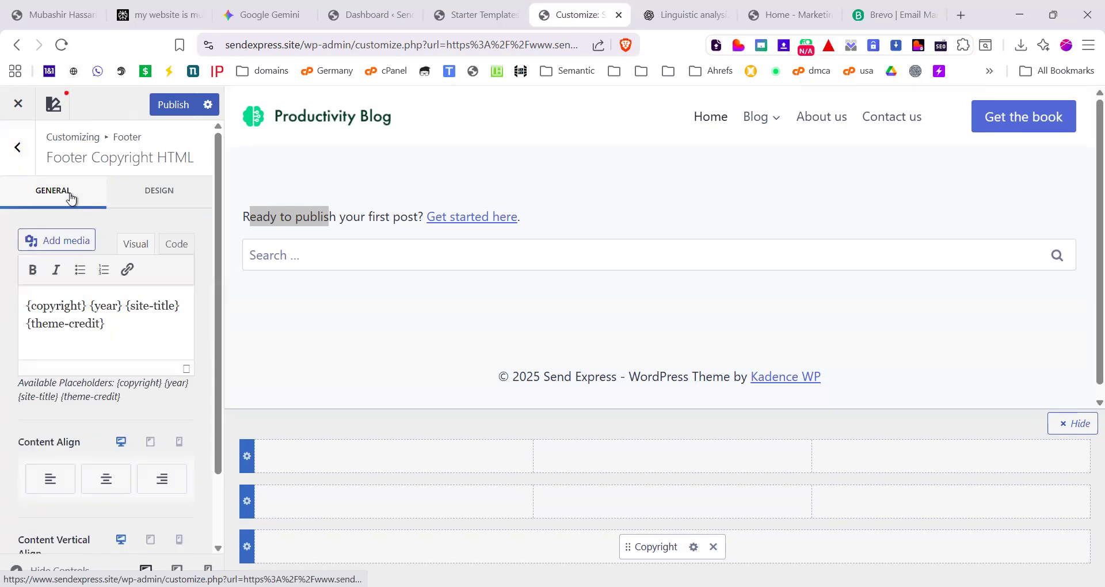
{"action": "left_click", "coordinate": [28, 154]}
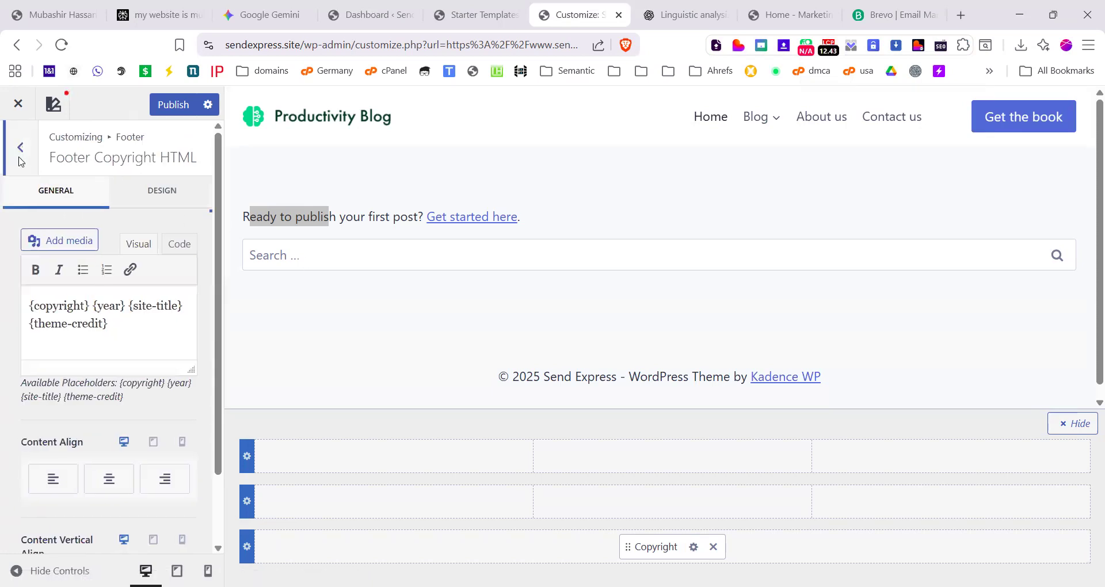
{"action": "left_click", "coordinate": [9, 157]}
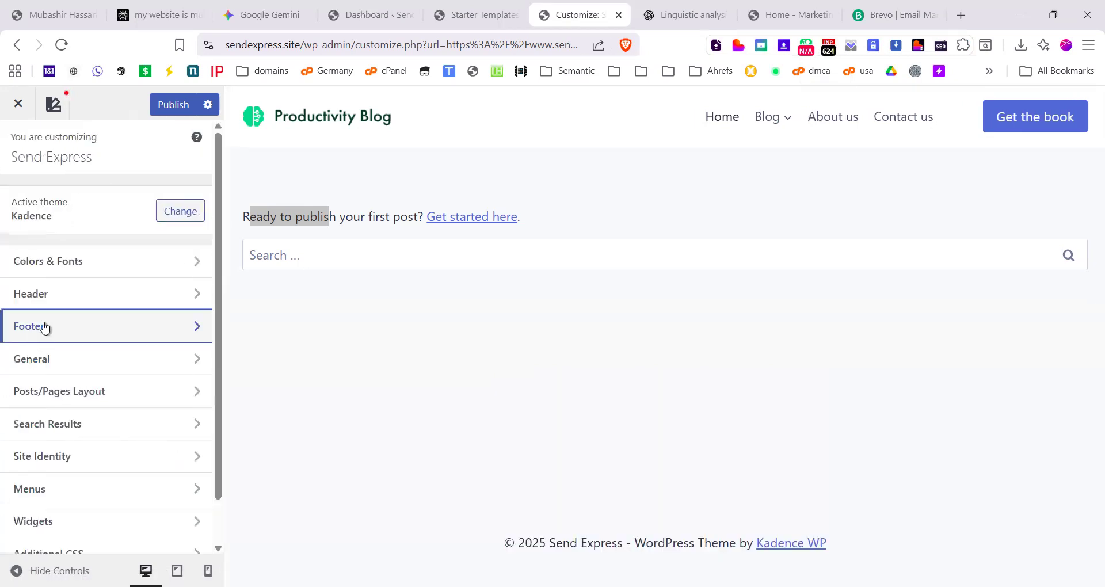
Step: Remove the {theme-credit} placeholder from the footer's Copyright text and publish the change
{"action": "left_click", "coordinate": [76, 325]}
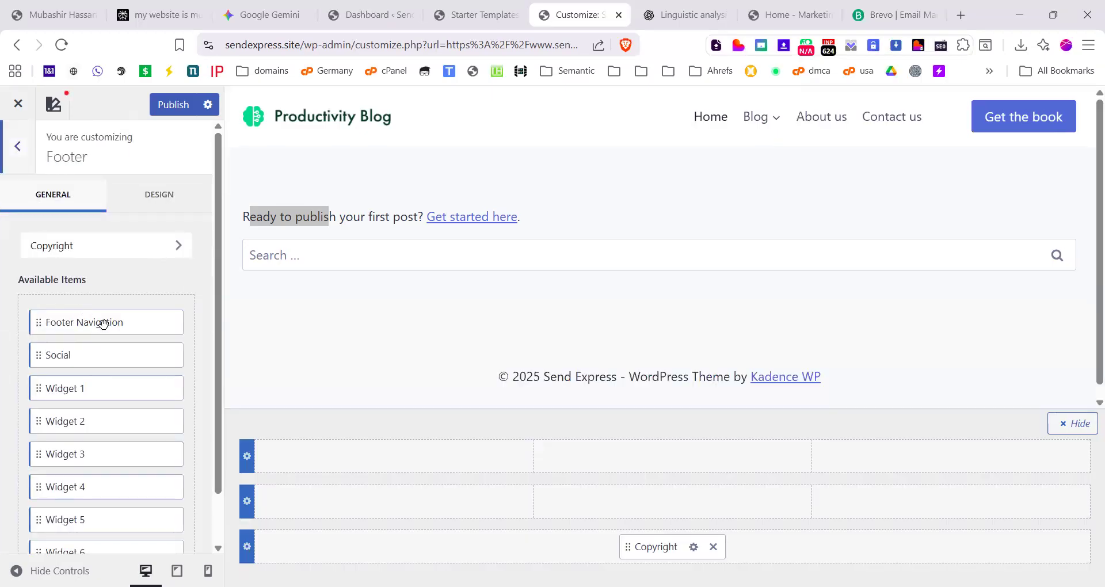
{"action": "left_click", "coordinate": [694, 547]}
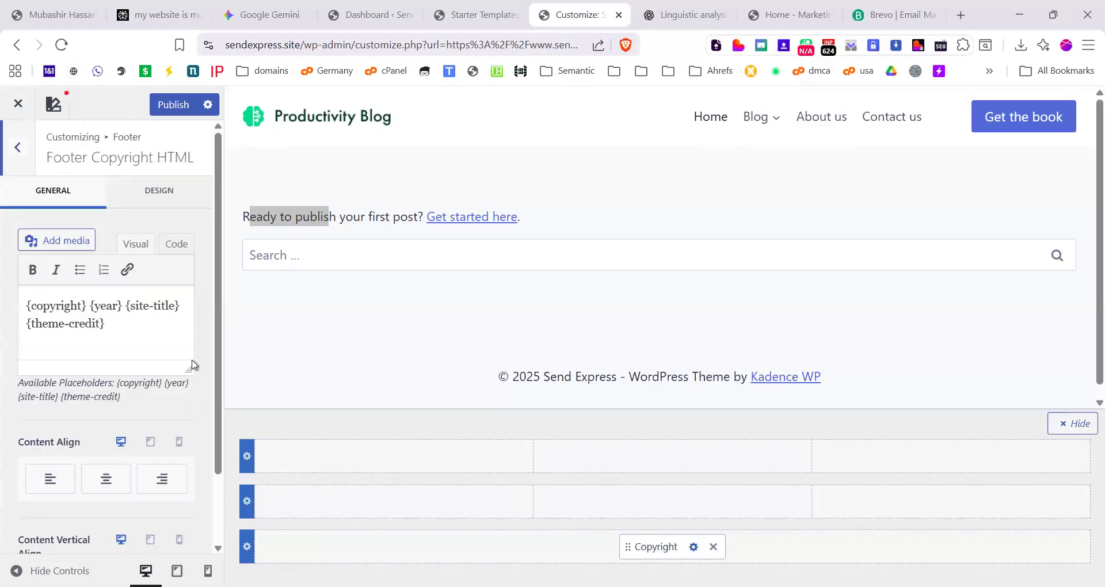
{"action": "left_click_drag", "start_coordinate": [107, 324], "coordinate": [7, 330]}
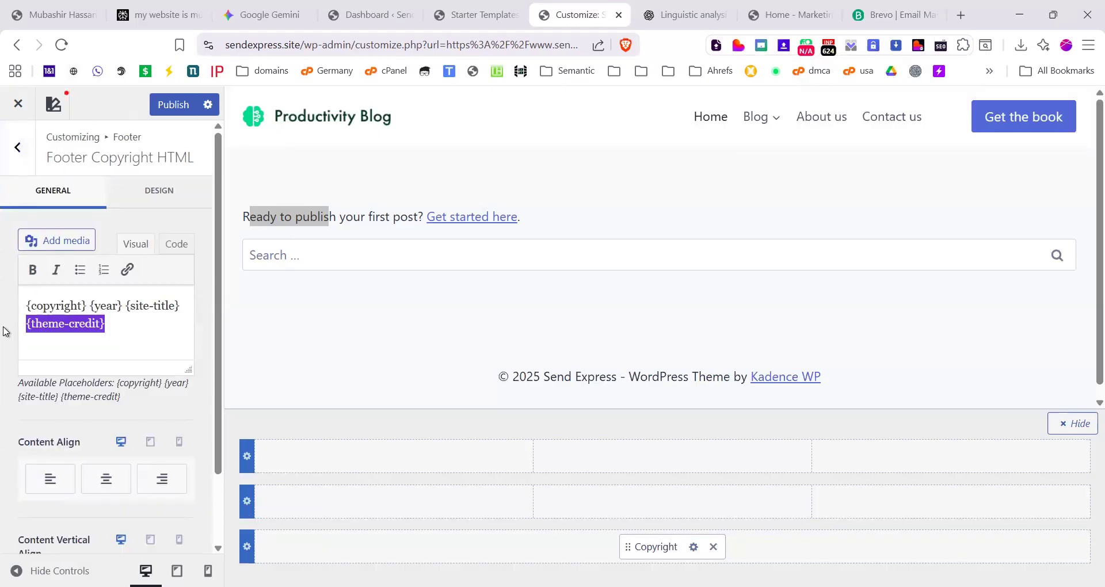
{"action": "key", "text": "BackSpace"}
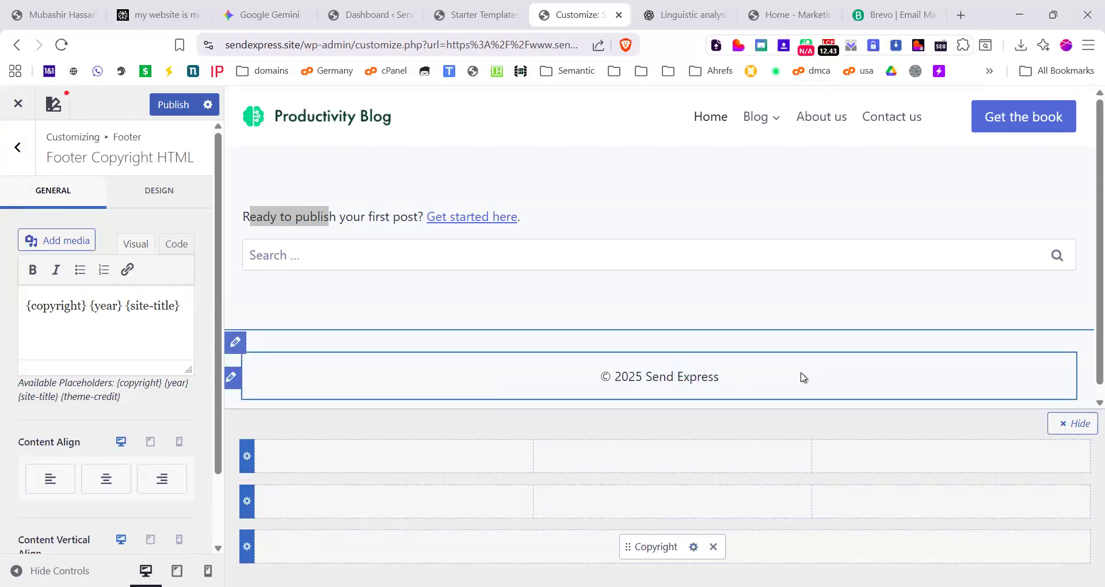
{"action": "left_click", "coordinate": [161, 109]}
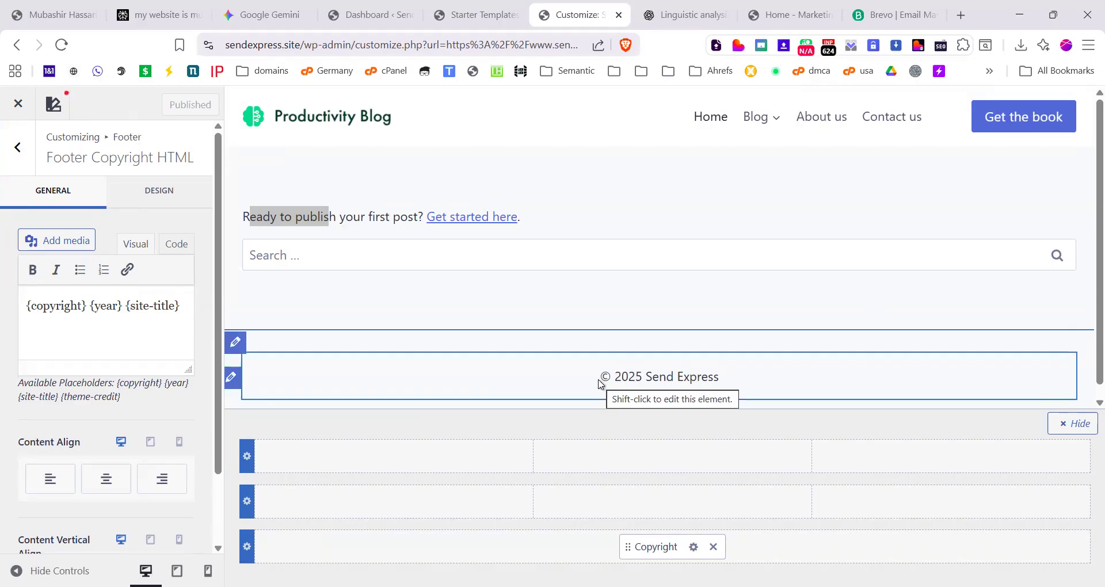
Step: Align the footer copyright content to the center horizontally and to the middle vertically, publish, and return to the footer settings
{"action": "scroll", "coordinate": [104, 437], "scroll_direction": "down", "scroll_amount": 2}
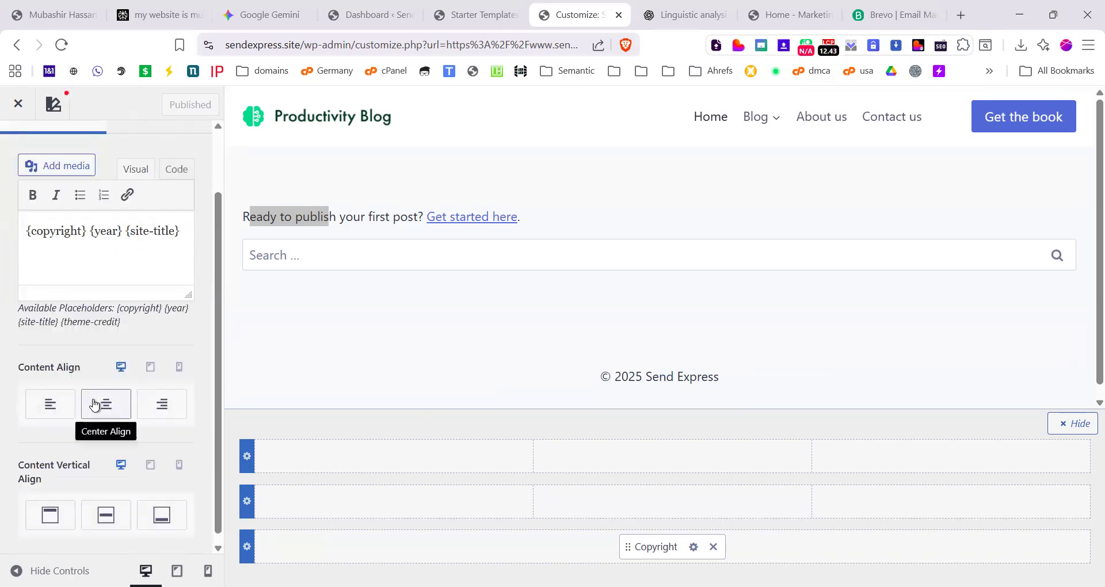
{"action": "left_click", "coordinate": [95, 405]}
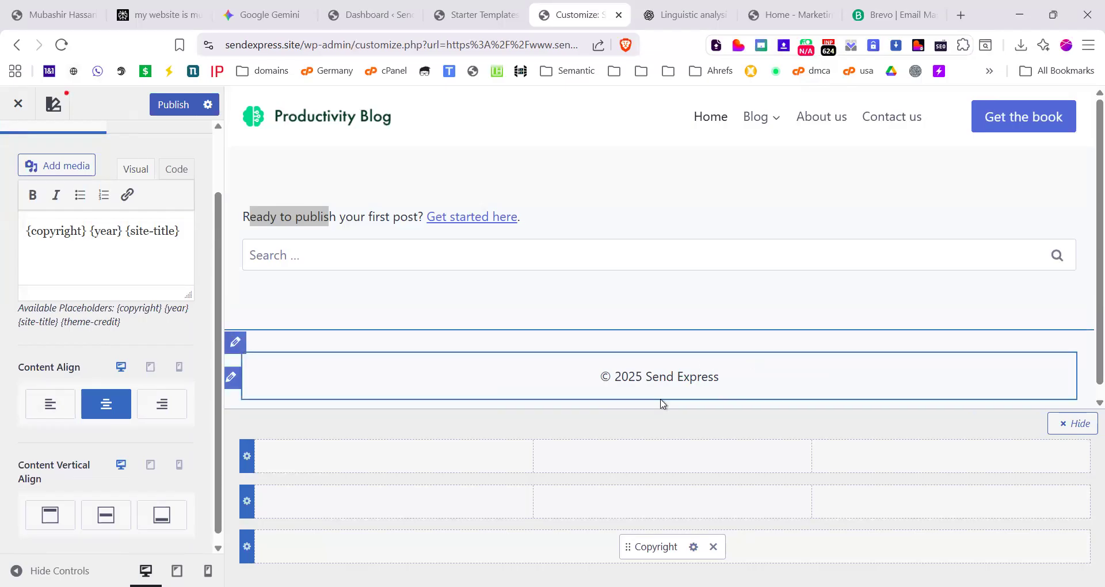
{"action": "left_click", "coordinate": [115, 521]}
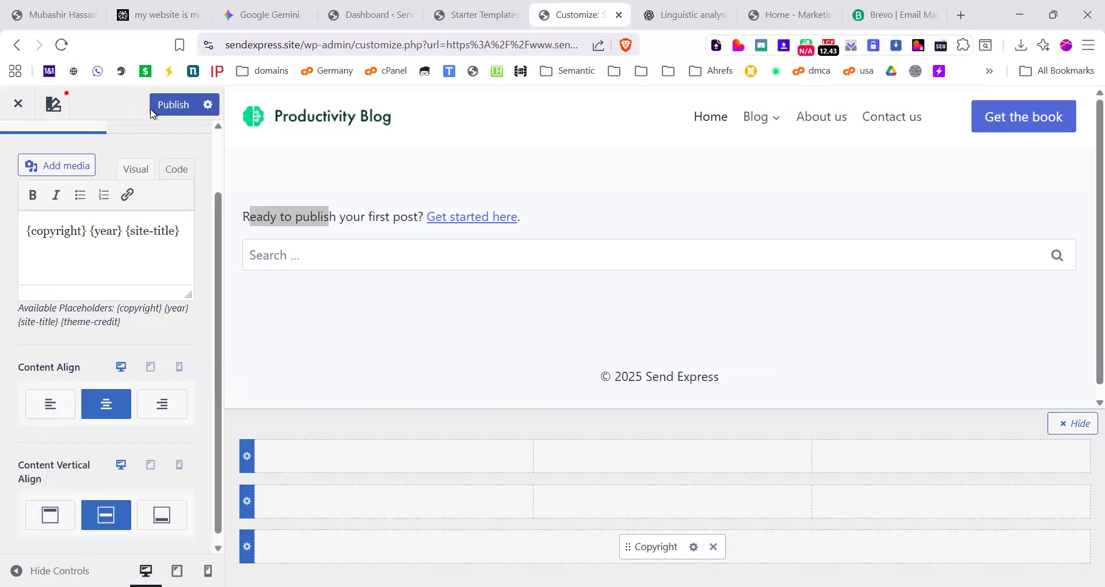
{"action": "left_click", "coordinate": [173, 105]}
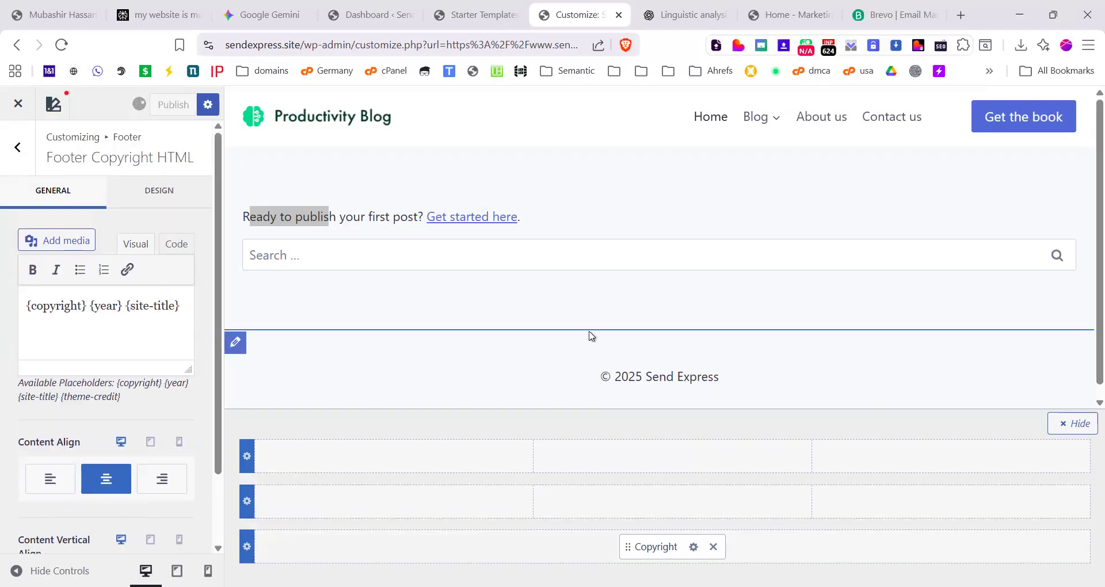
{"action": "left_click", "coordinate": [13, 149]}
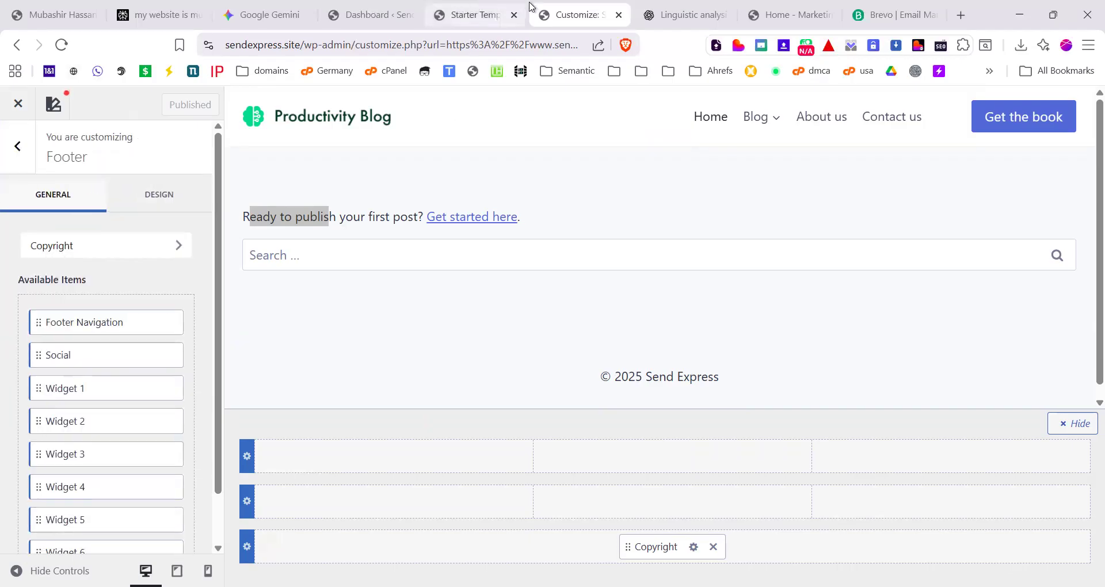
Step: Open the imported Send Express site from the Starter Templates page and look over its homepage sections and blog posts
{"action": "left_click", "coordinate": [497, 13]}
{"action": "left_click", "coordinate": [564, 368]}
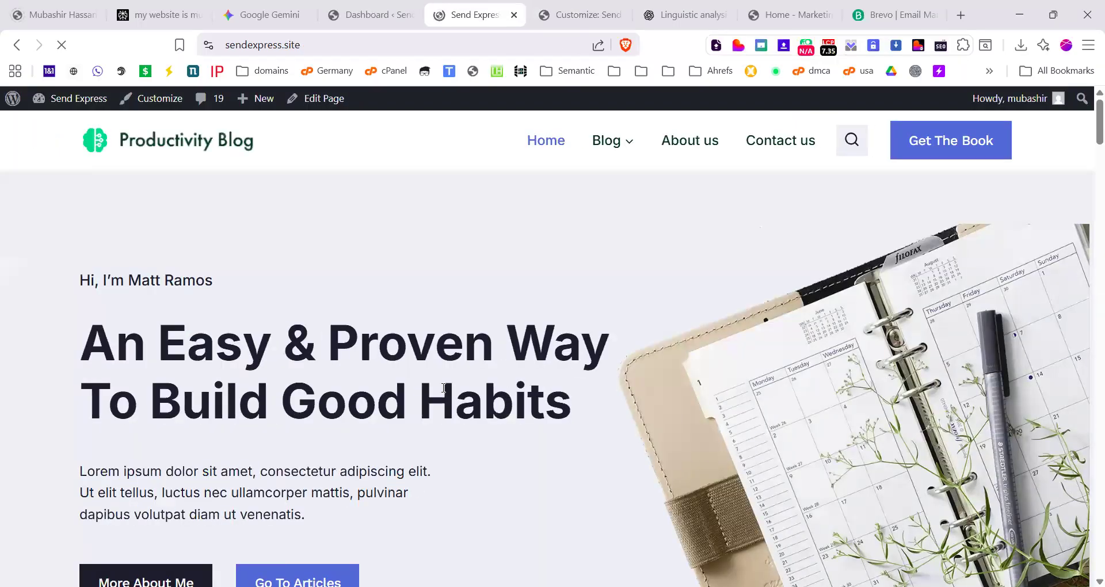
{"action": "scroll", "coordinate": [386, 448], "scroll_direction": "down", "scroll_amount": 20}
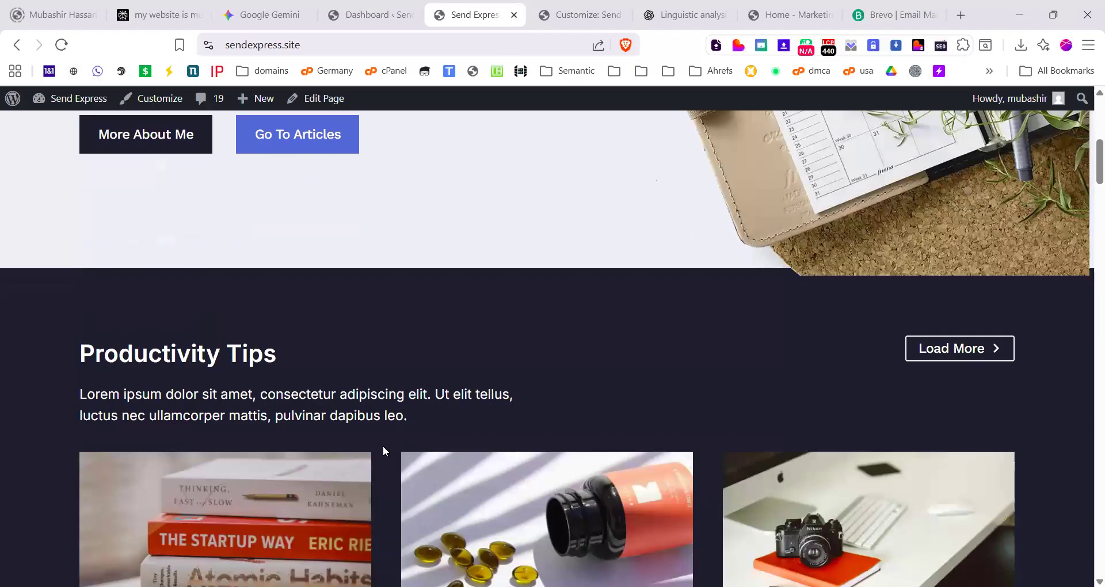
{"action": "scroll", "coordinate": [385, 453], "scroll_direction": "down", "scroll_amount": 6}
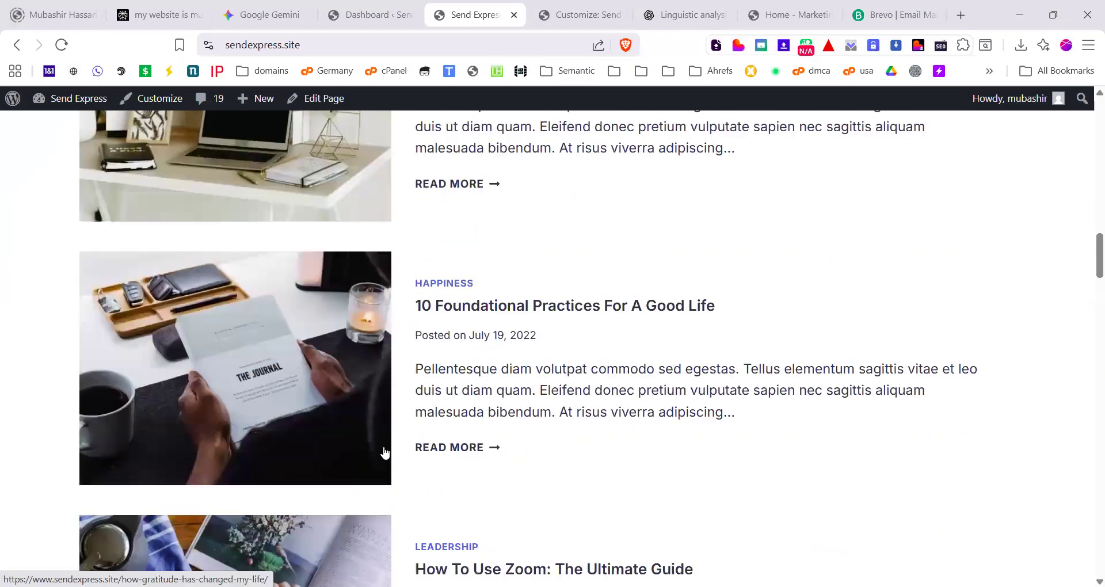
{"action": "scroll", "coordinate": [385, 452], "scroll_direction": "down", "scroll_amount": 20}
{"action": "scroll", "coordinate": [385, 453], "scroll_direction": "up", "scroll_amount": 12}
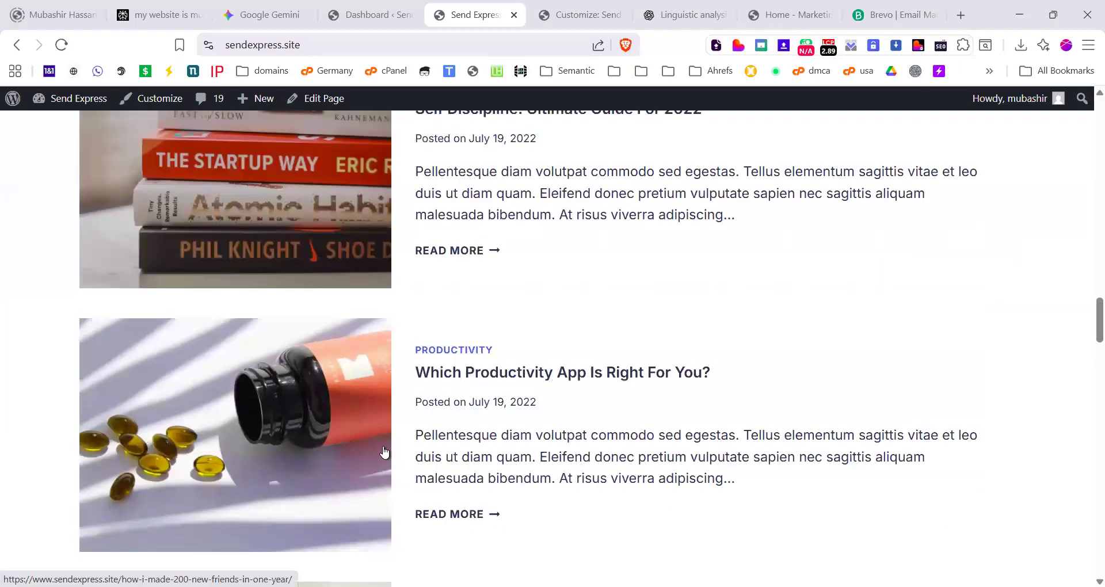
Step: Look over the hero section of the Send Express homepage, including its greeting, headline, intro paragraph and two buttons
{"action": "scroll", "coordinate": [385, 452], "scroll_direction": "up", "scroll_amount": 20}
{"action": "scroll", "coordinate": [240, 323], "scroll_direction": "down", "scroll_amount": 2}
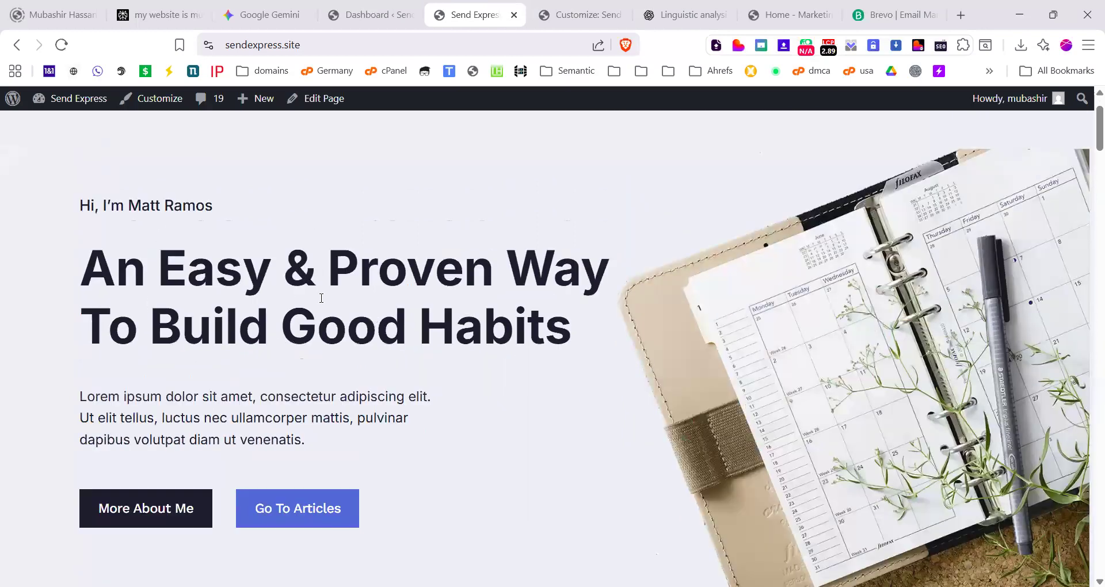
{"action": "left_click_drag", "start_coordinate": [80, 190], "coordinate": [399, 444]}
{"action": "left_click", "coordinate": [399, 444]}
{"action": "scroll", "coordinate": [388, 435], "scroll_direction": "down", "scroll_amount": 9}
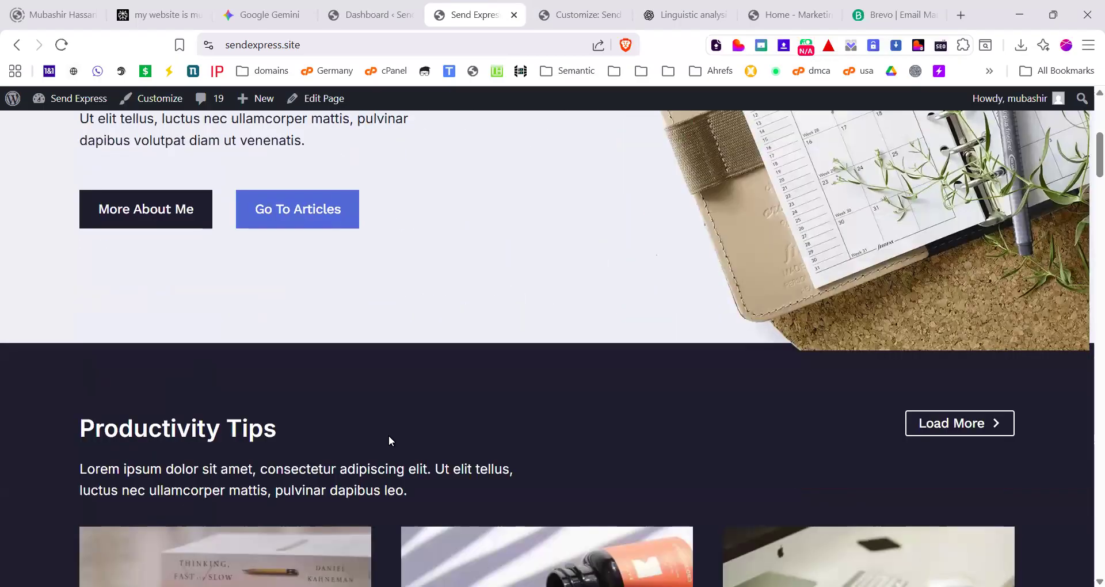
{"action": "scroll", "coordinate": [389, 435], "scroll_direction": "up", "scroll_amount": 10}
{"action": "left_click", "coordinate": [690, 14]}
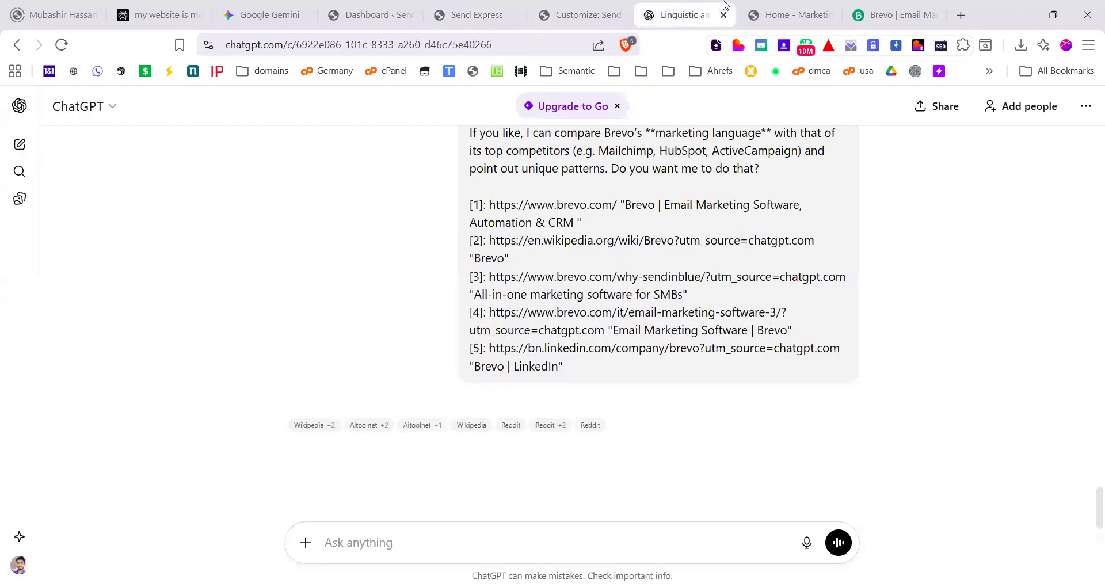
{"action": "left_click", "coordinate": [495, 8]}
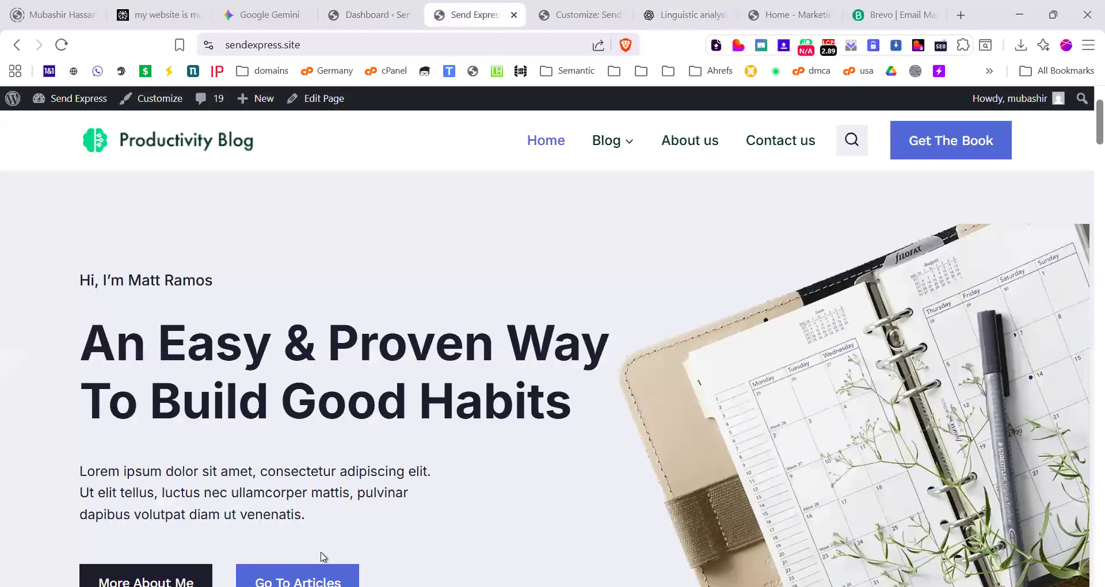
{"action": "scroll", "coordinate": [366, 487], "scroll_direction": "down", "scroll_amount": 1}
{"action": "scroll", "coordinate": [366, 487], "scroll_direction": "up", "scroll_amount": 1}
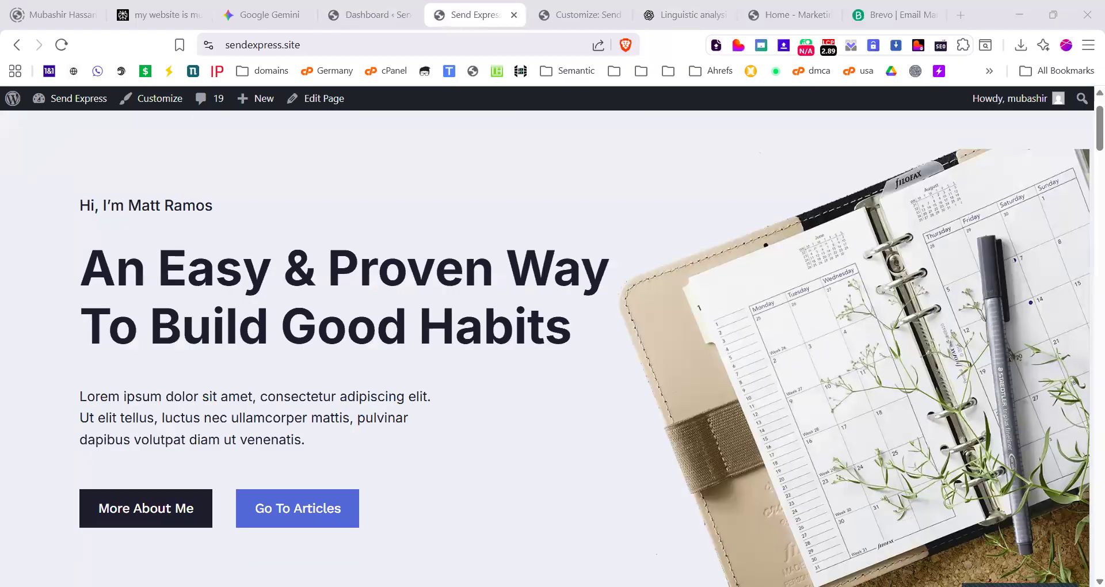
Step: Try attaching the Send Express hero screenshot in the ChatGPT conversation, and attach it to a new Gemini chat
{"action": "left_click", "coordinate": [697, 7]}
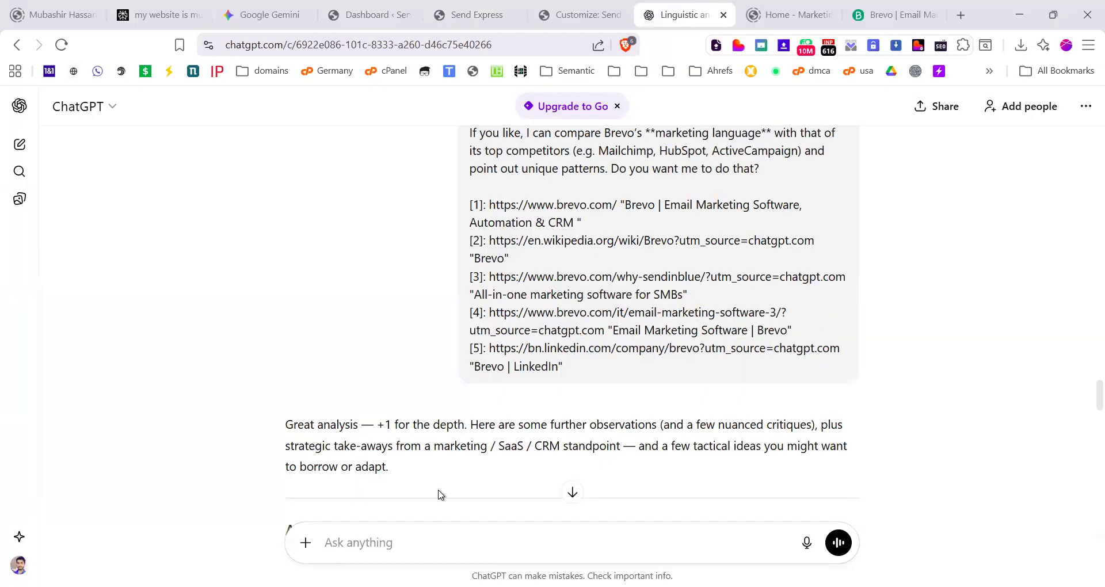
{"action": "key", "text": "ctrl+v"}
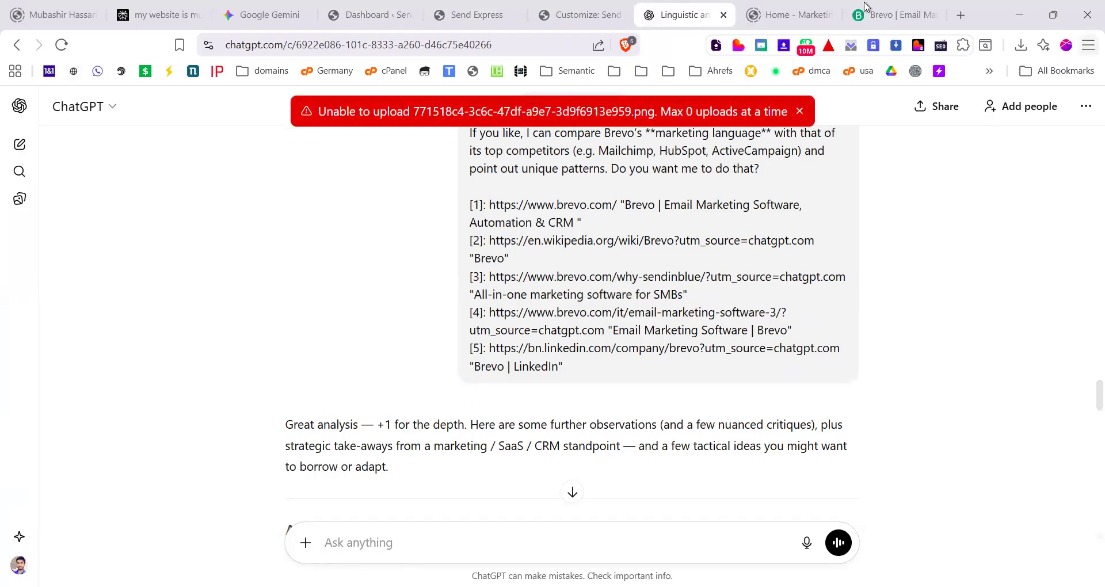
{"action": "left_click", "coordinate": [259, 8]}
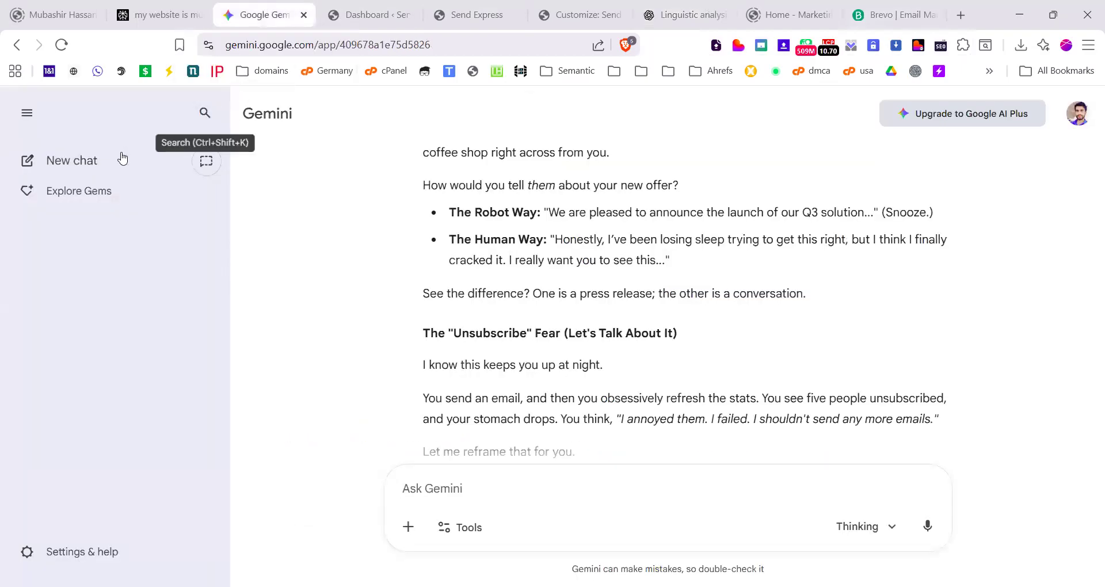
{"action": "left_click", "coordinate": [108, 166]}
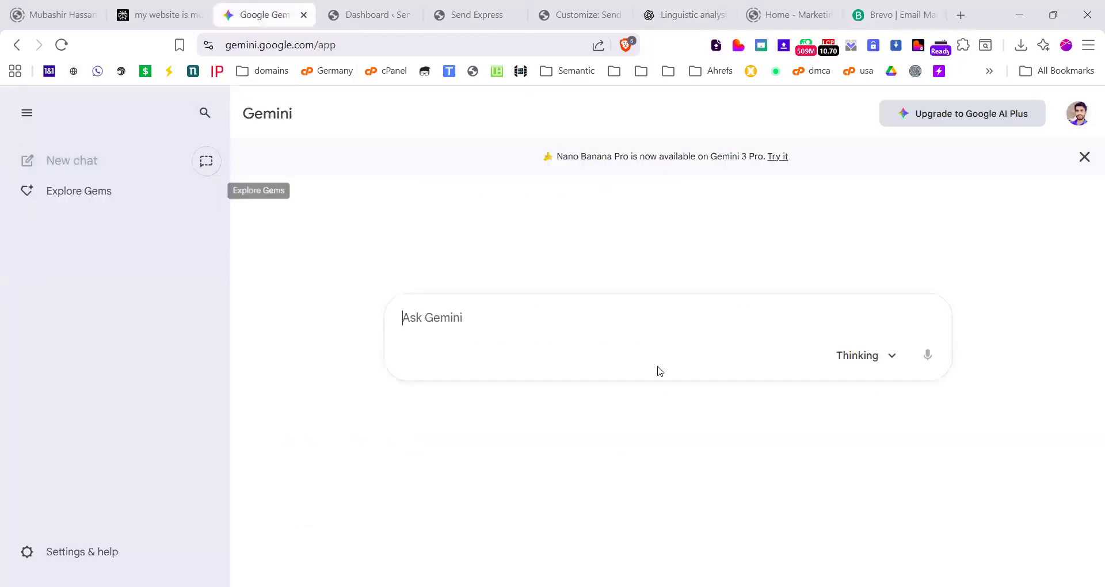
{"action": "key", "text": "ctrl+v"}
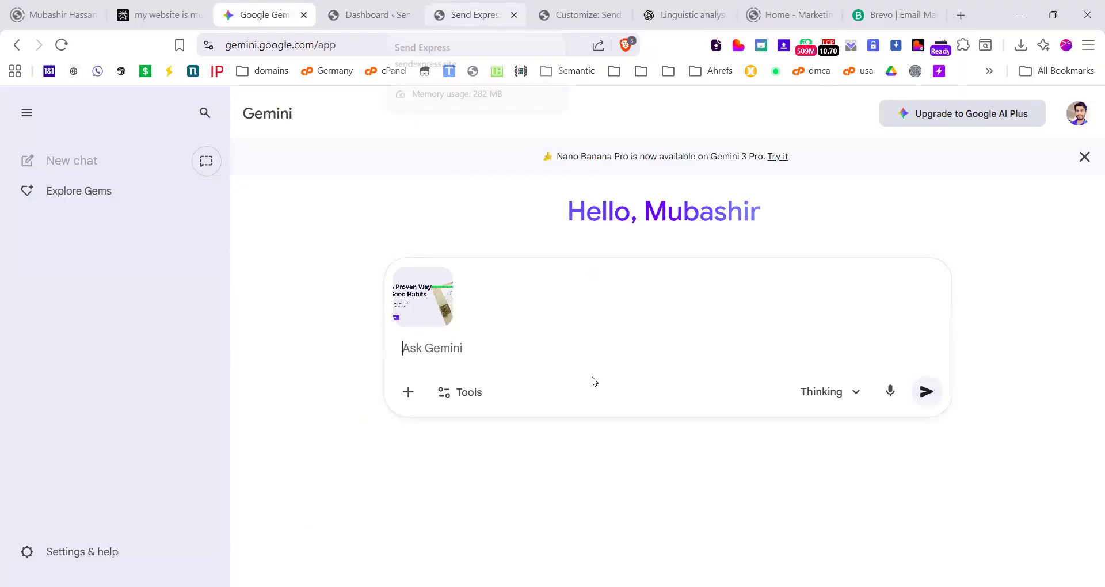
Step: Open marketingexpress.site in a new tab and attach a screenshot of its hero section to the Gemini prompt
{"action": "left_click", "coordinate": [896, 15]}
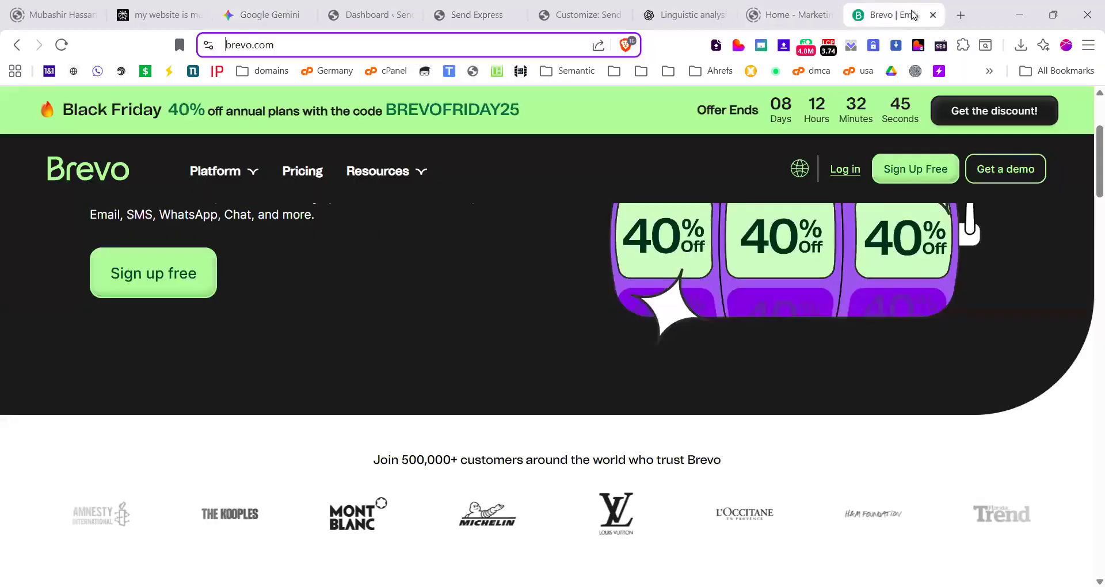
{"action": "left_click", "coordinate": [960, 15]}
{"action": "type", "text": "markdowntohtml.com"}
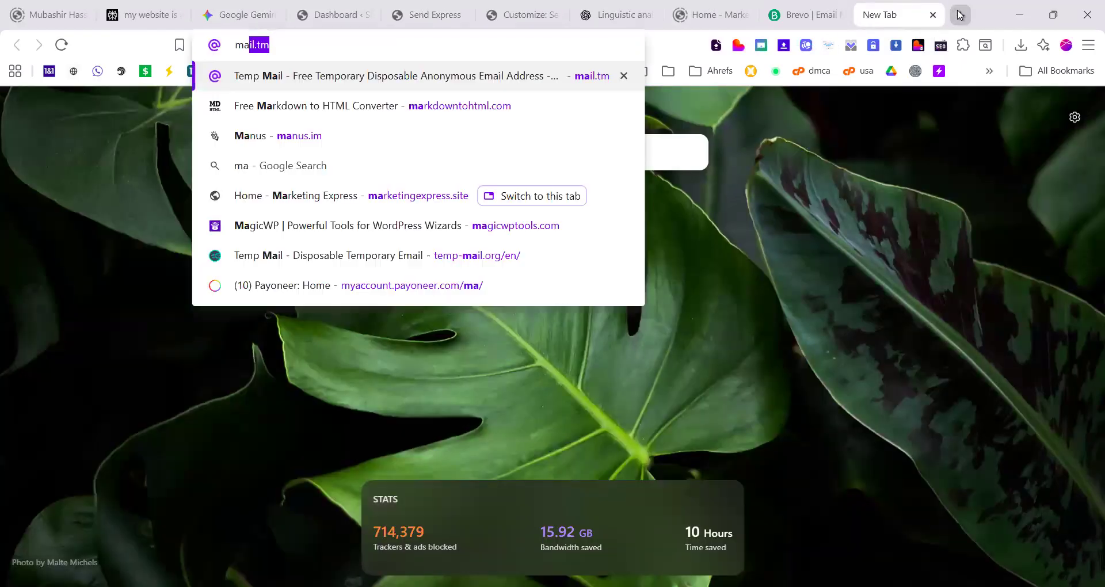
{"action": "key", "text": "Down"}
{"action": "key", "text": "Return"}
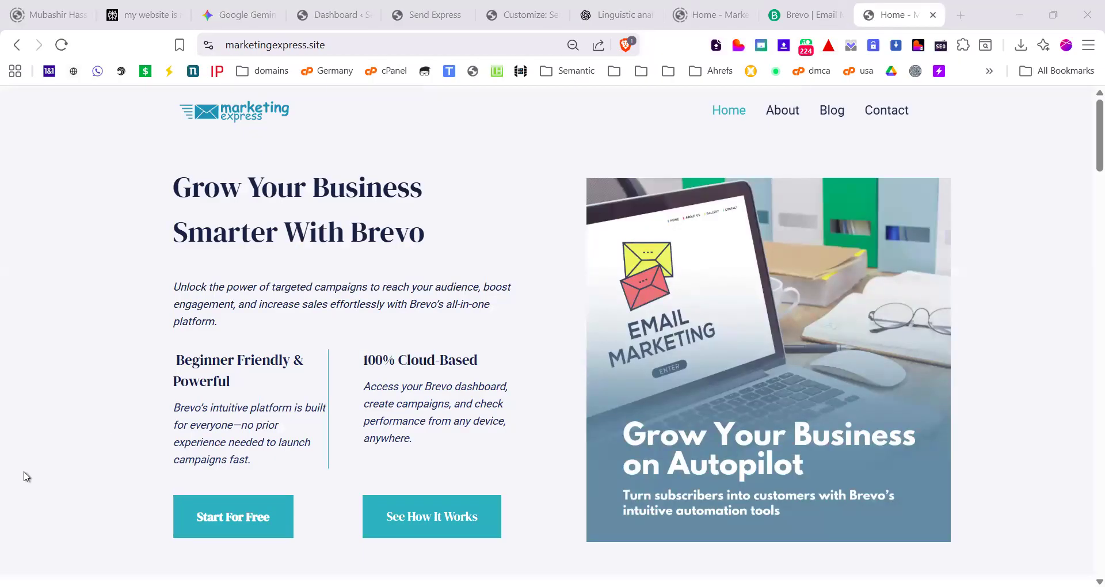
{"action": "left_click", "coordinate": [253, 14]}
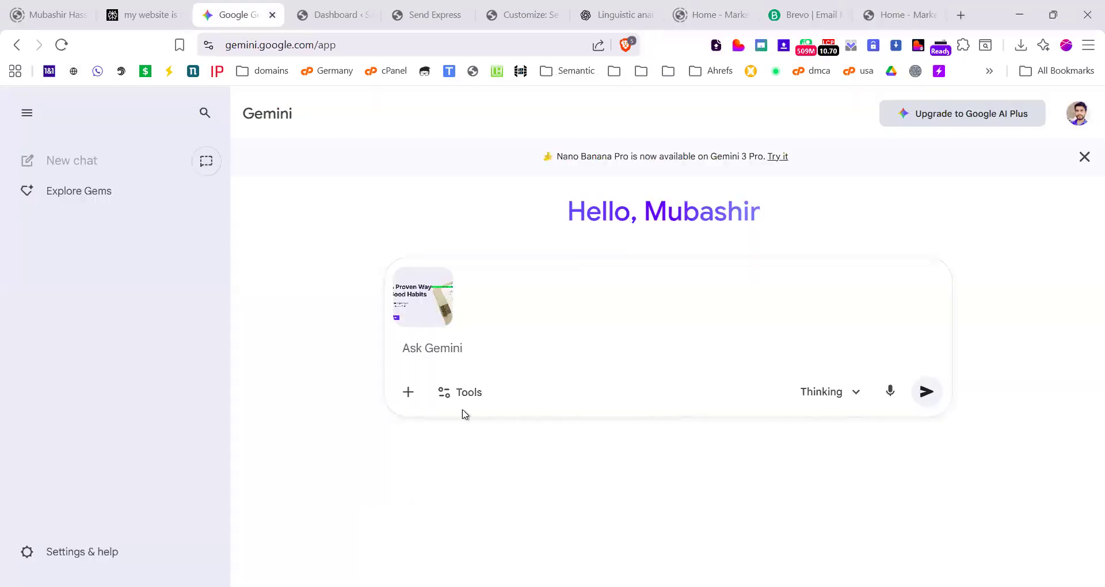
{"action": "key", "text": "ctrl+v"}
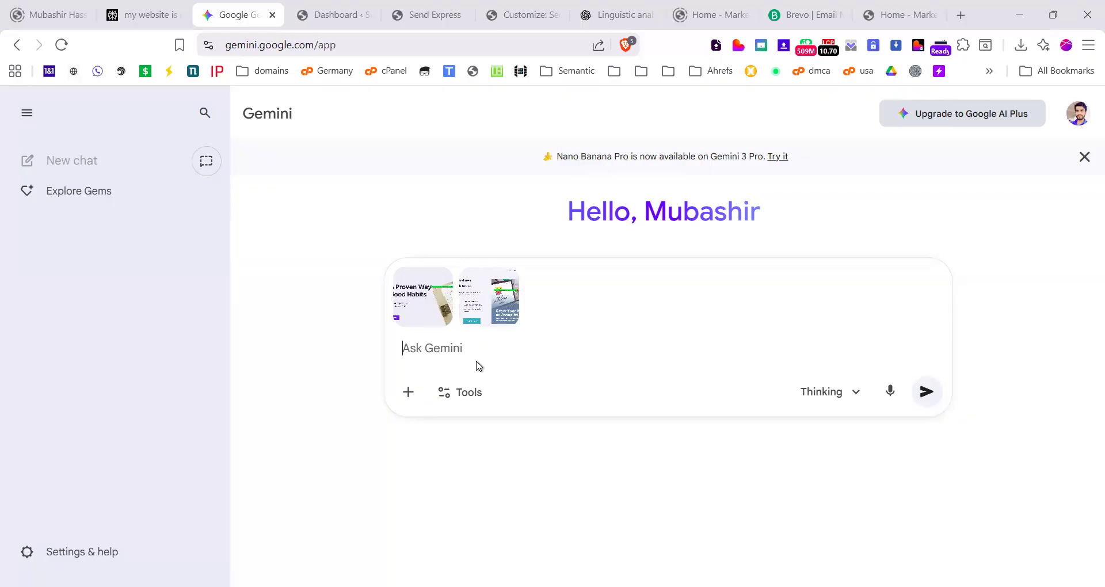
Step: Begin the Gemini prompt with "please i want same type content of marketing express"
{"action": "type", "text": "please i wa"}
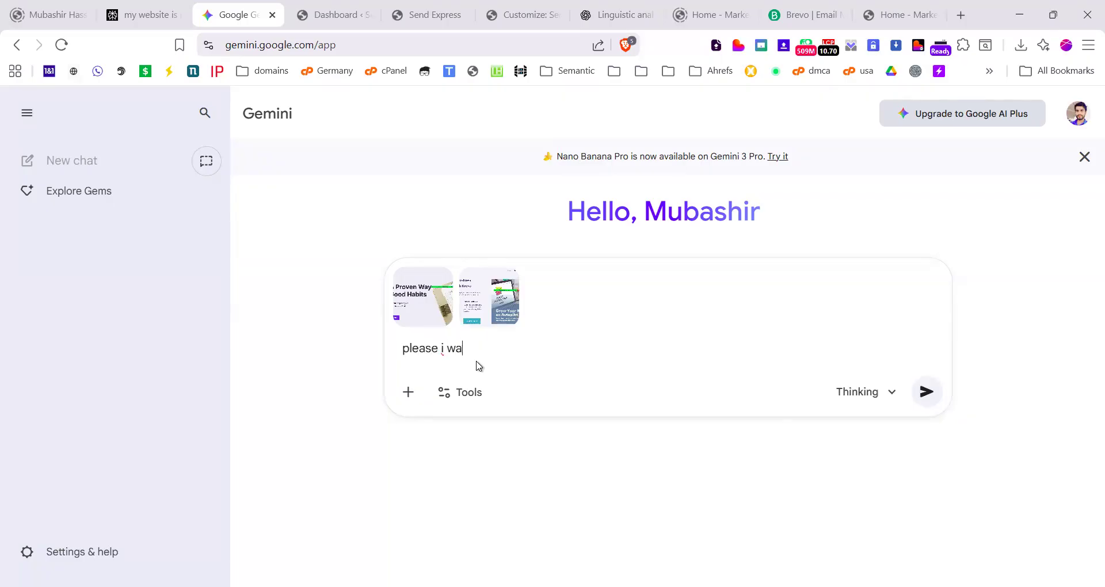
{"action": "type", "text": "nt same type contnet of"}
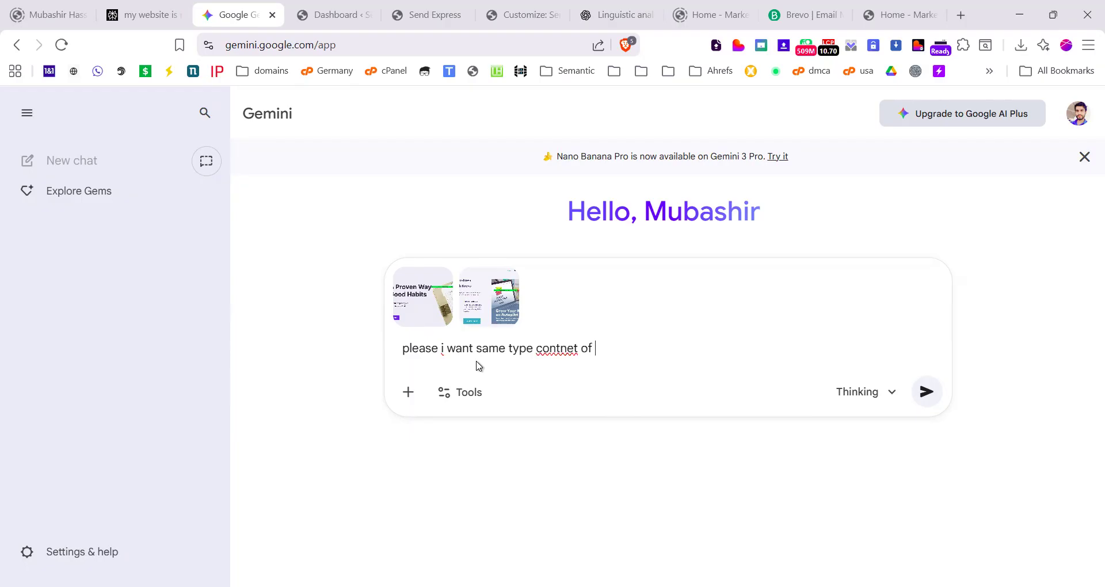
{"action": "type", "text": " marketing express"}
{"action": "left_click", "coordinate": [567, 347]}
{"action": "key", "text": "BackSpace"}
{"action": "type", "text": "n"}
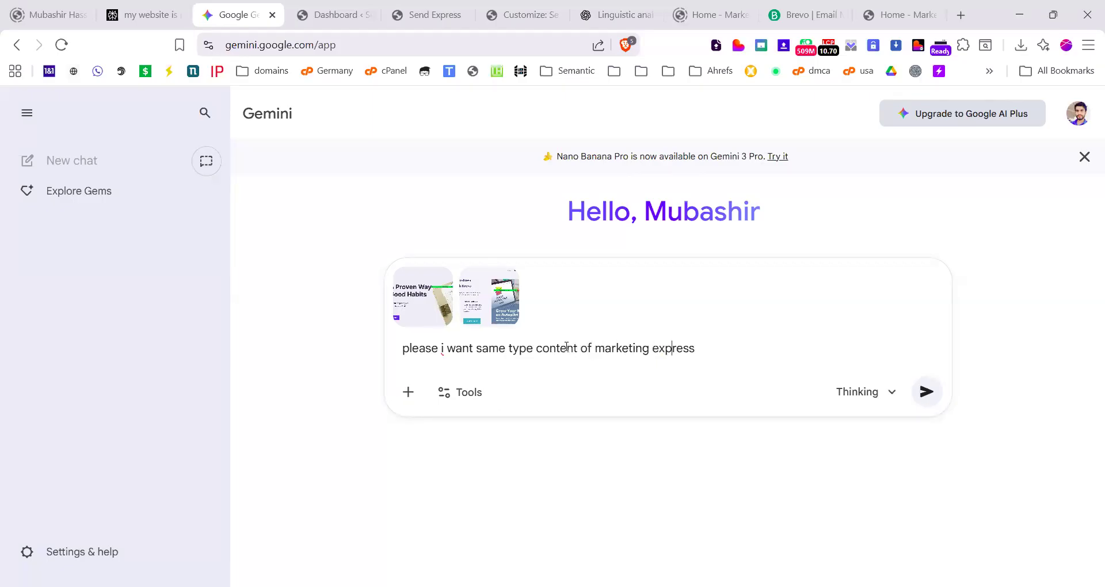
Step: Extend the prompt with "please write the content for my website"
{"action": "type", "text": "leas e"}
{"action": "type", "text": "wi"}
{"action": "type", "text": "ght th"}
{"action": "key", "text": "BackSpace"}
{"action": "key", "text": "BackSpace"}
{"action": "key", "text": "BackSpace"}
{"action": "key", "text": "BackSpace"}
{"action": "key", "text": "BackSpace"}
{"action": "key", "text": "BackSpace"}
{"action": "key", "text": "BackSpace"}
{"action": "key", "text": "BackSpace"}
{"action": "type", "text": "write the "}
{"action": "type", "text": "com"}
{"action": "type", "text": "ten"}
{"action": "type", "text": "for me"}
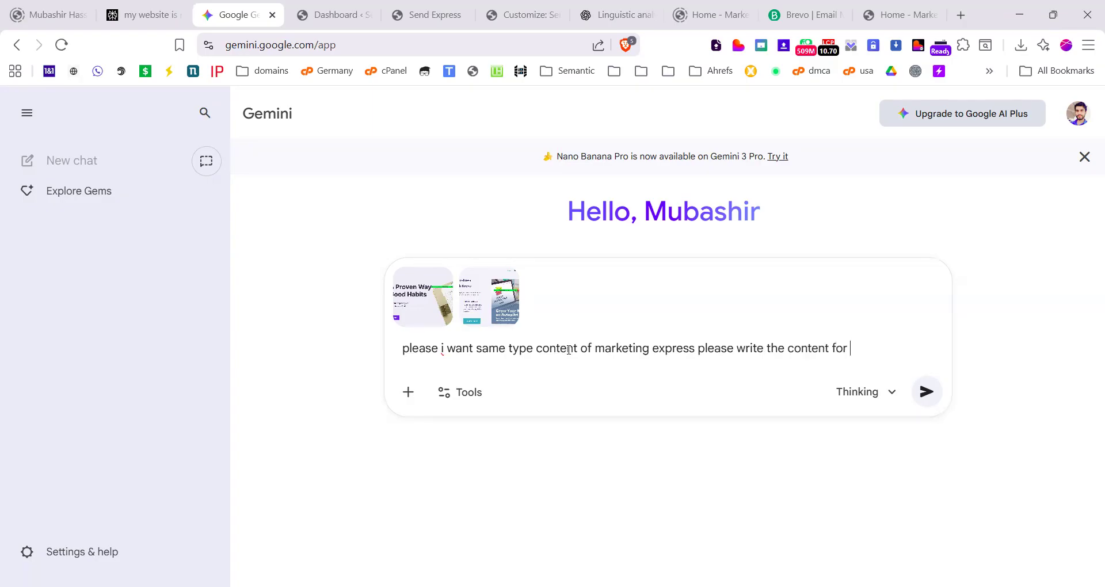
{"action": "key", "text": "BackSpace"}
{"action": "key", "text": "BackSpace"}
{"action": "type", "text": "my website"}
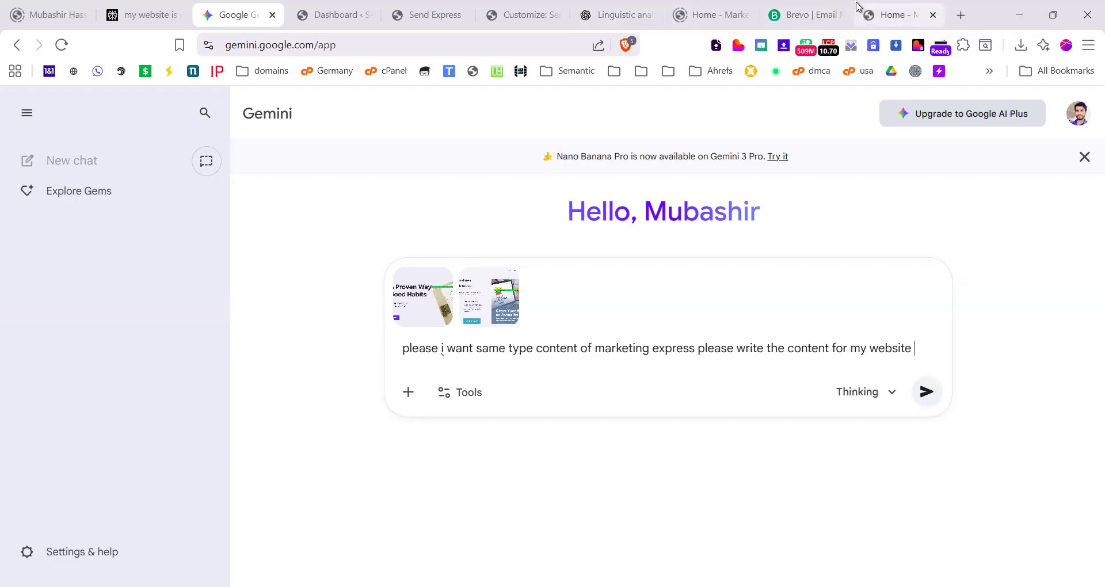
{"action": "left_click", "coordinate": [919, 10]}
{"action": "left_click", "coordinate": [527, 4]}
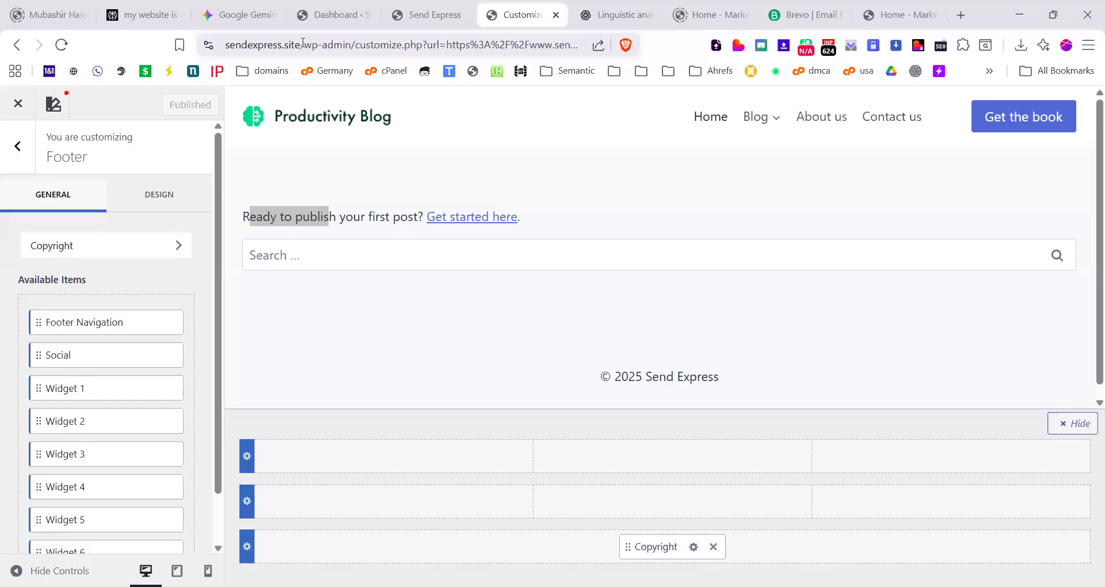
{"action": "left_click_drag", "start_coordinate": [302, 44], "coordinate": [226, 44]}
{"action": "key", "text": "ctrl+c"}
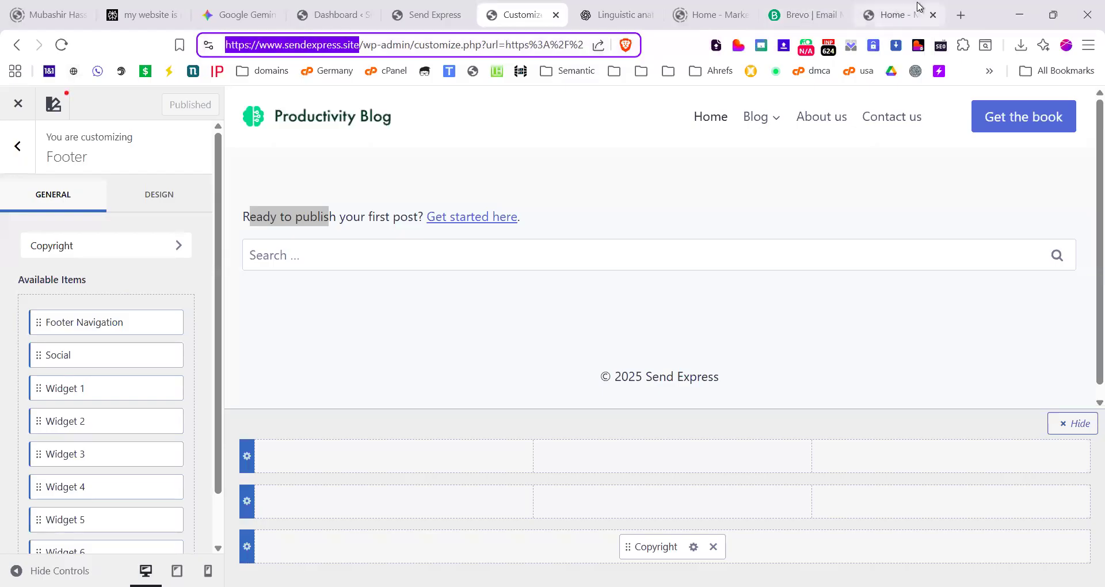
{"action": "left_click", "coordinate": [919, 7]}
{"action": "left_click", "coordinate": [249, 7]}
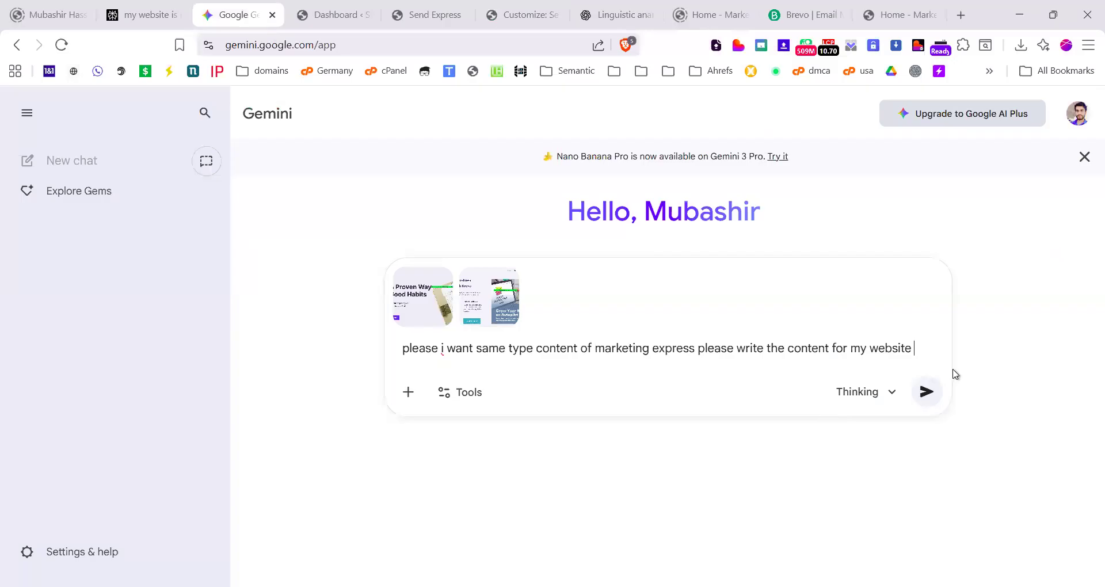
{"action": "key", "text": "ctrl+v"}
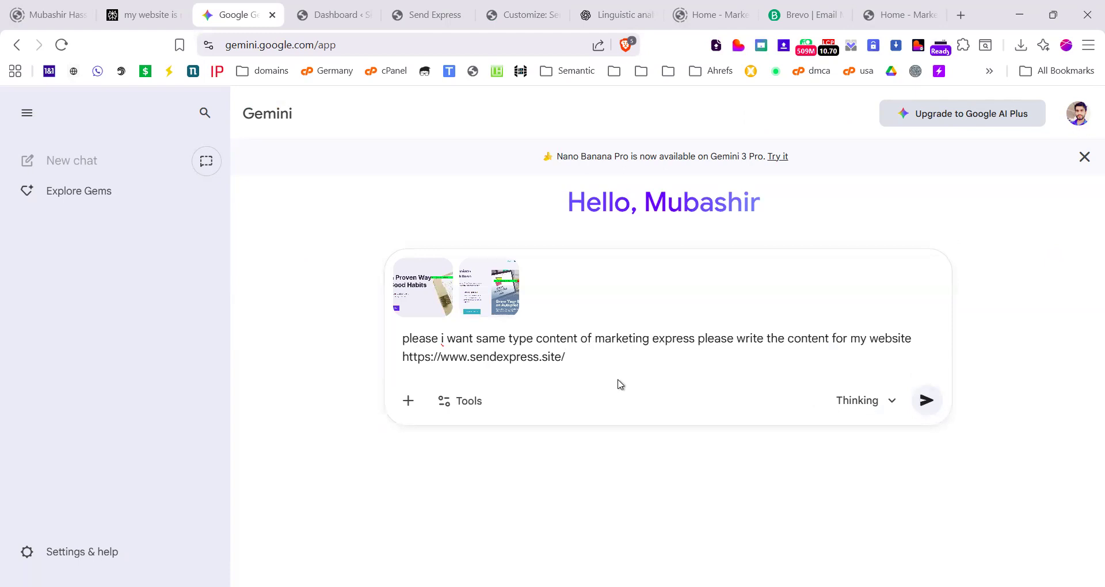
Step: Add the separate line "please give me in table format old & new" to the prompt and send it
{"action": "key", "text": "shift+Return"}
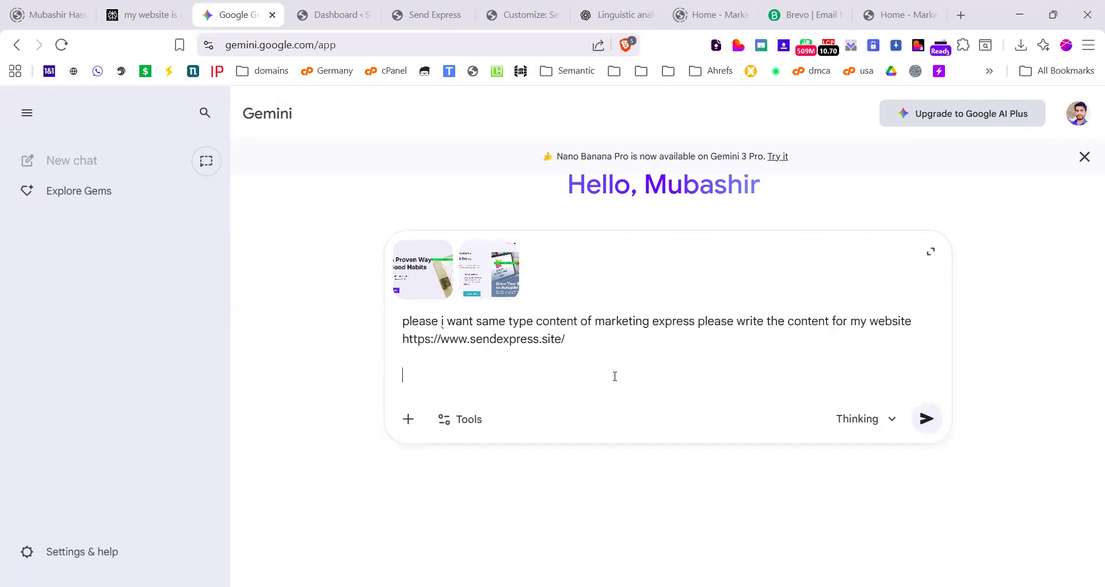
{"action": "type", "text": "please"}
{"action": "type", "text": " w"}
{"action": "type", "text": "give m"}
{"action": "type", "text": "e in"}
{"action": "type", "text": "bl"}
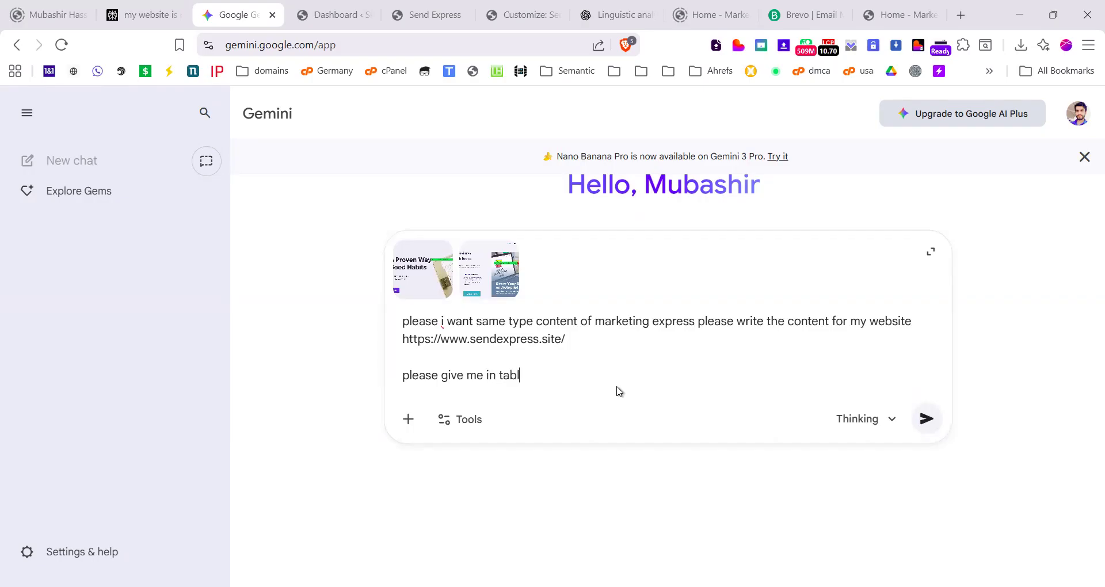
{"action": "type", "text": "e format old & new"}
{"action": "key", "text": "Return"}
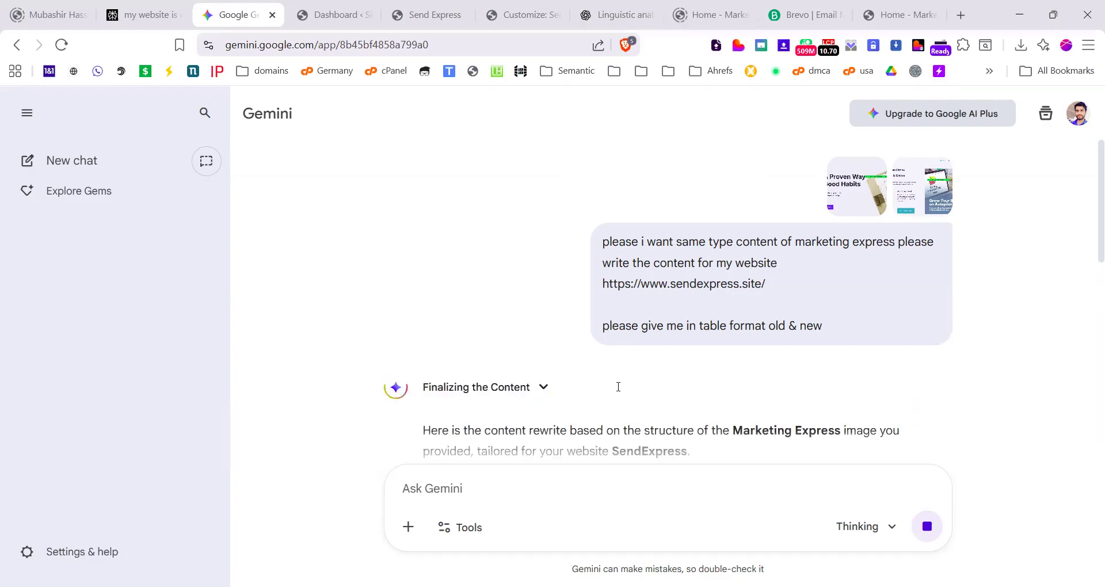
Step: Review Gemini's table comparing original and suggested hero content and its design tips, then switch to the Brevo site
{"action": "scroll", "coordinate": [618, 386], "scroll_direction": "down", "scroll_amount": 5}
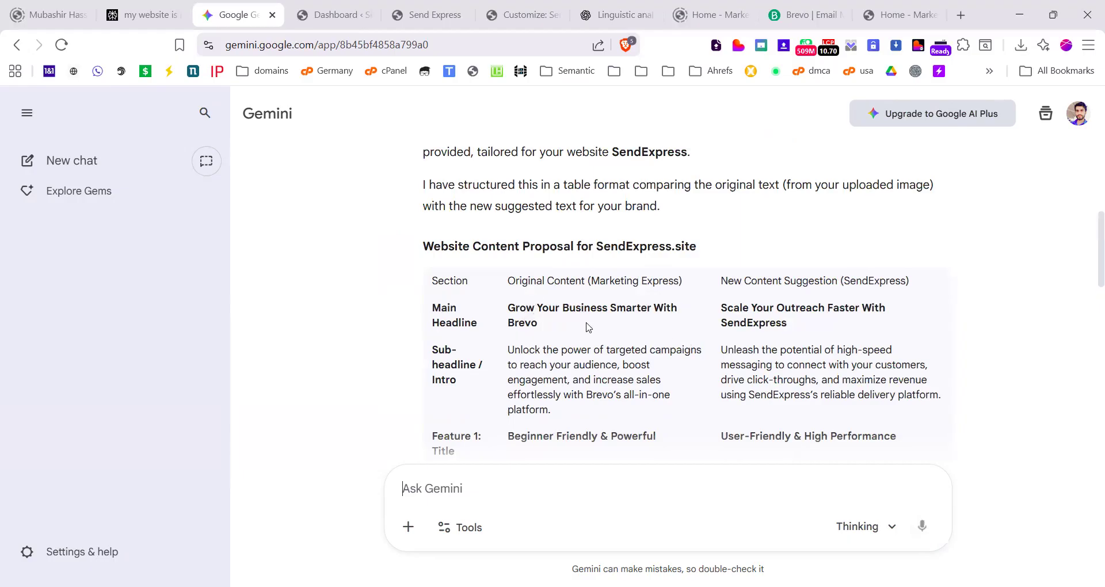
{"action": "scroll", "coordinate": [662, 345], "scroll_direction": "down", "scroll_amount": 4}
{"action": "scroll", "coordinate": [662, 348], "scroll_direction": "up", "scroll_amount": 4}
{"action": "left_click_drag", "start_coordinate": [723, 351], "coordinate": [857, 396]}
{"action": "scroll", "coordinate": [784, 343], "scroll_direction": "down", "scroll_amount": 3}
{"action": "scroll", "coordinate": [615, 328], "scroll_direction": "up", "scroll_amount": 1}
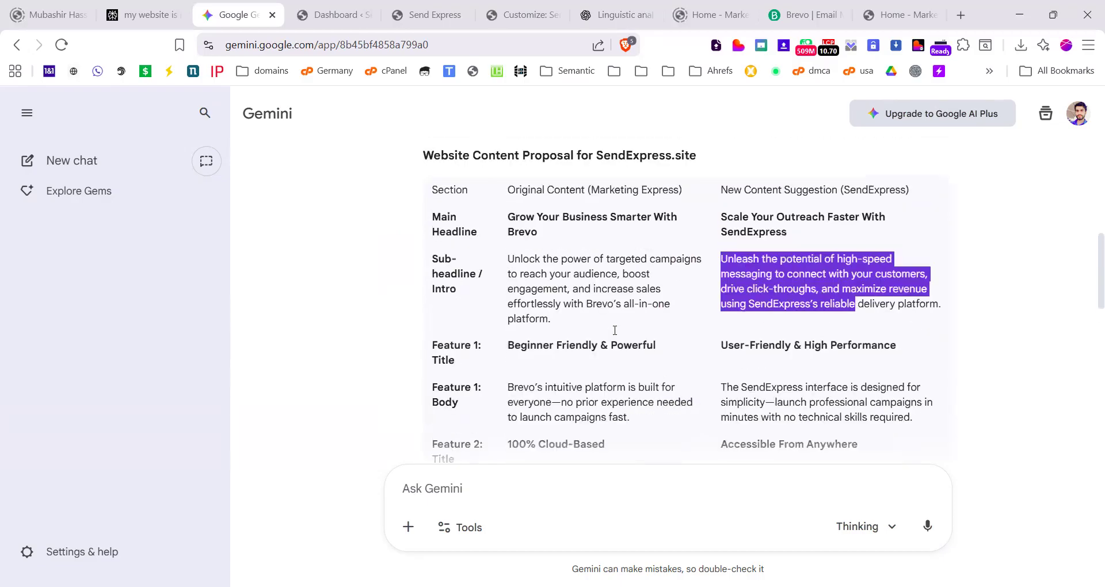
{"action": "left_click", "coordinate": [577, 359]}
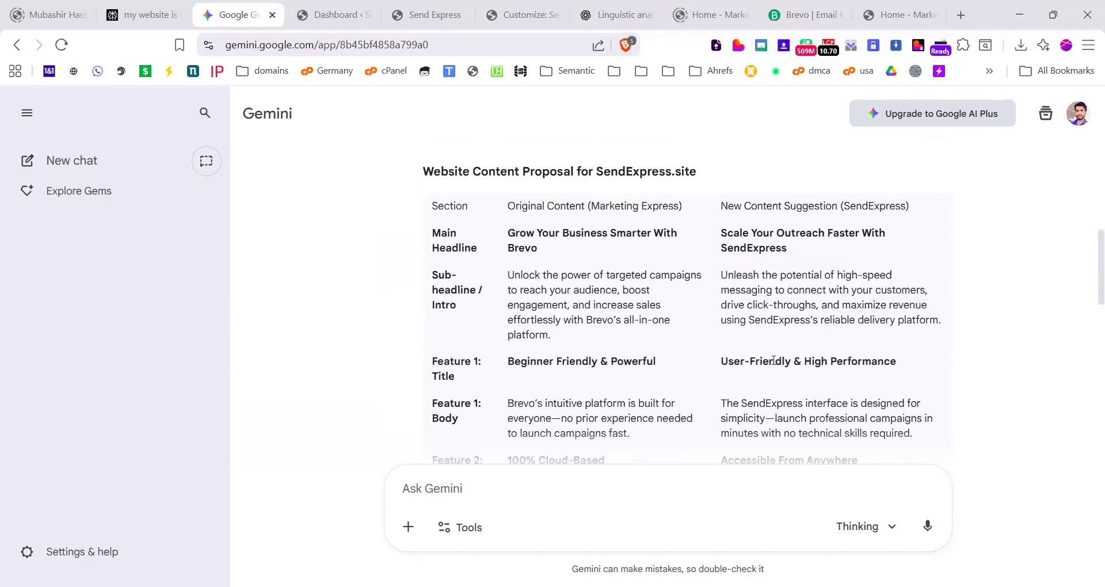
{"action": "scroll", "coordinate": [787, 356], "scroll_direction": "down", "scroll_amount": 1}
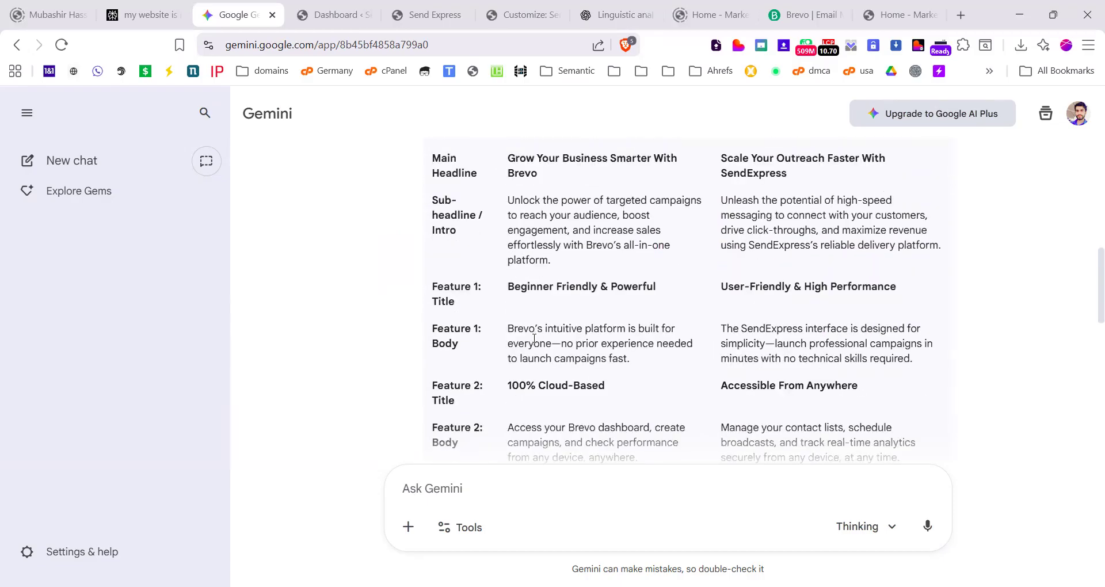
{"action": "scroll", "coordinate": [671, 373], "scroll_direction": "down", "scroll_amount": 1}
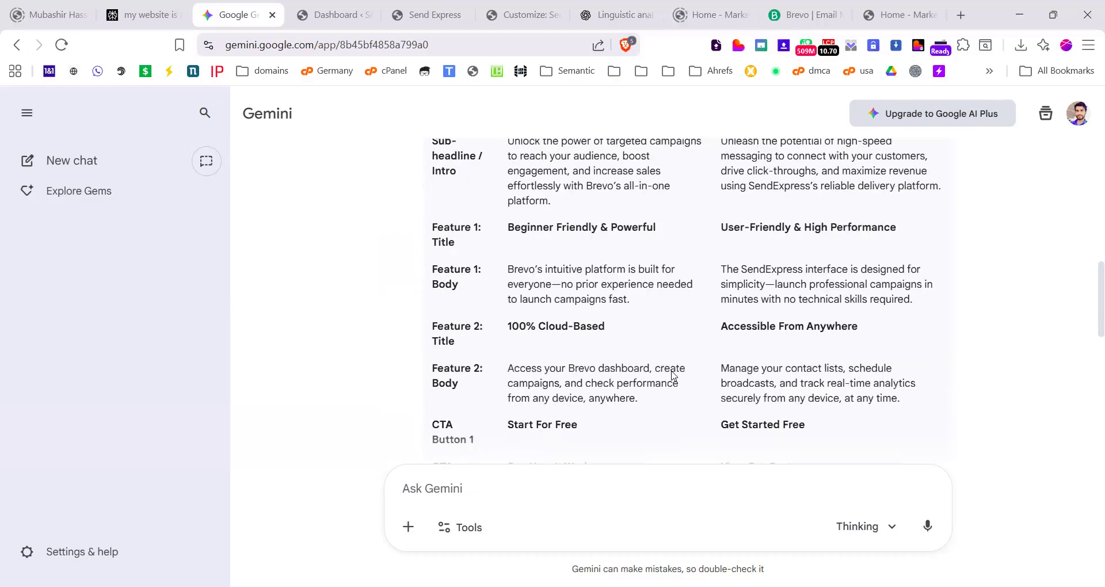
{"action": "scroll", "coordinate": [585, 327], "scroll_direction": "down", "scroll_amount": 6}
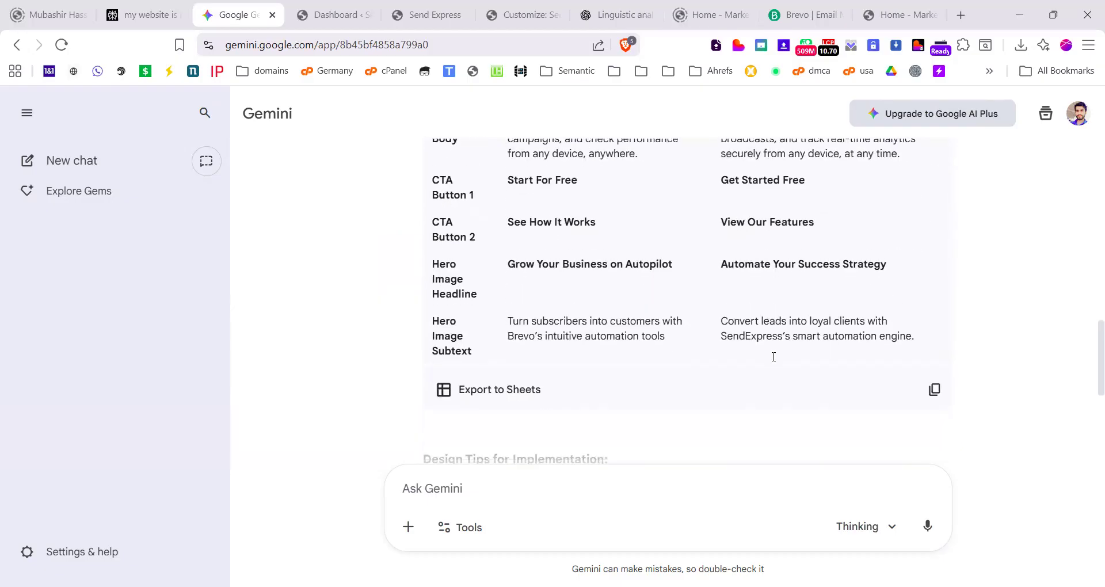
{"action": "scroll", "coordinate": [561, 384], "scroll_direction": "down", "scroll_amount": 1}
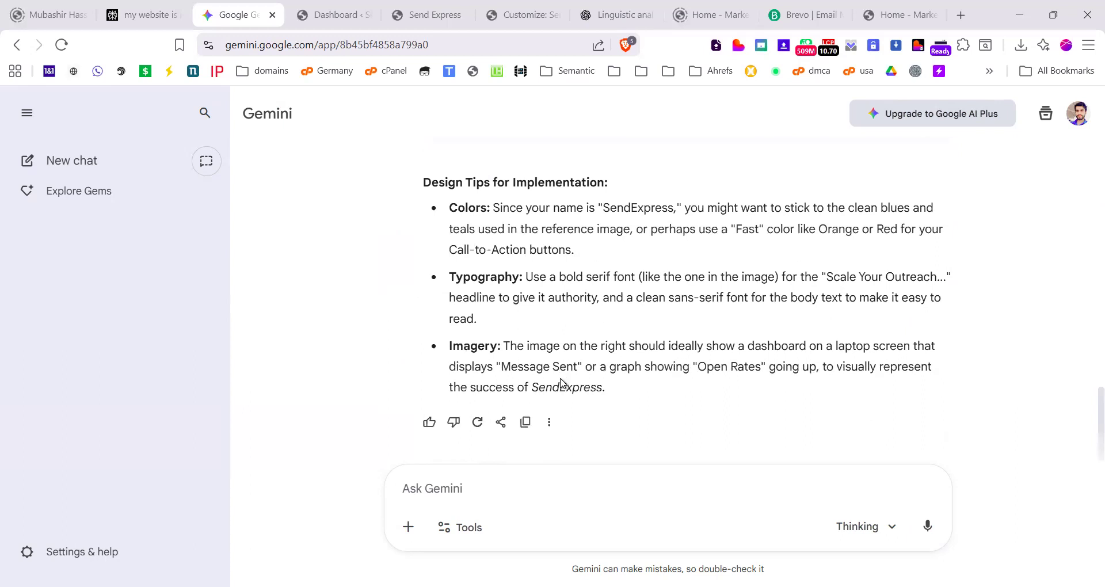
{"action": "left_click", "coordinate": [777, 7]}
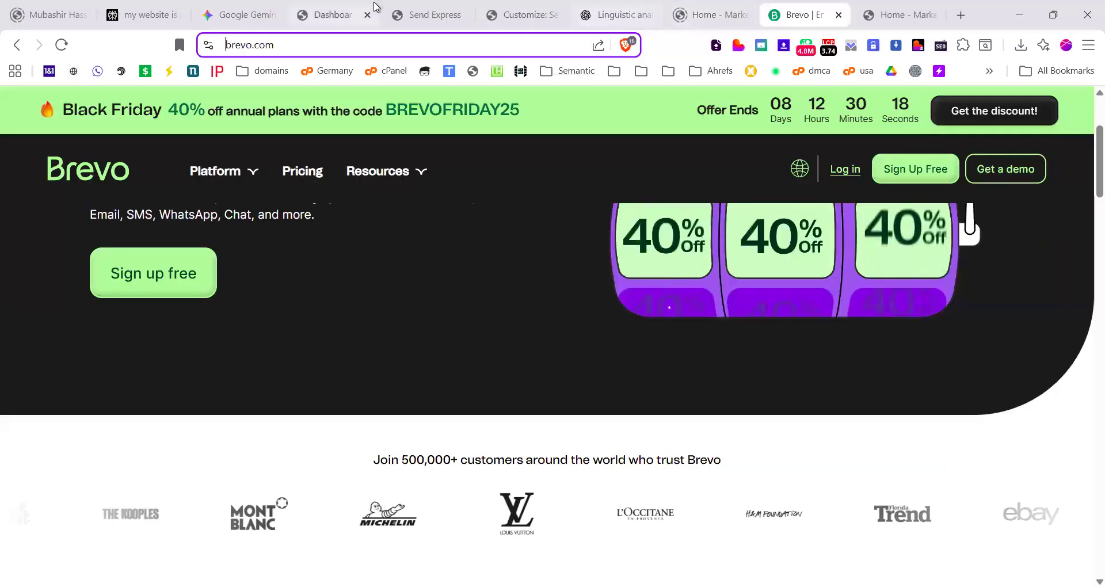
Step: Switch to the live Send Express homepage, review its hero section, and open the page for editing
{"action": "left_click", "coordinate": [426, 12]}
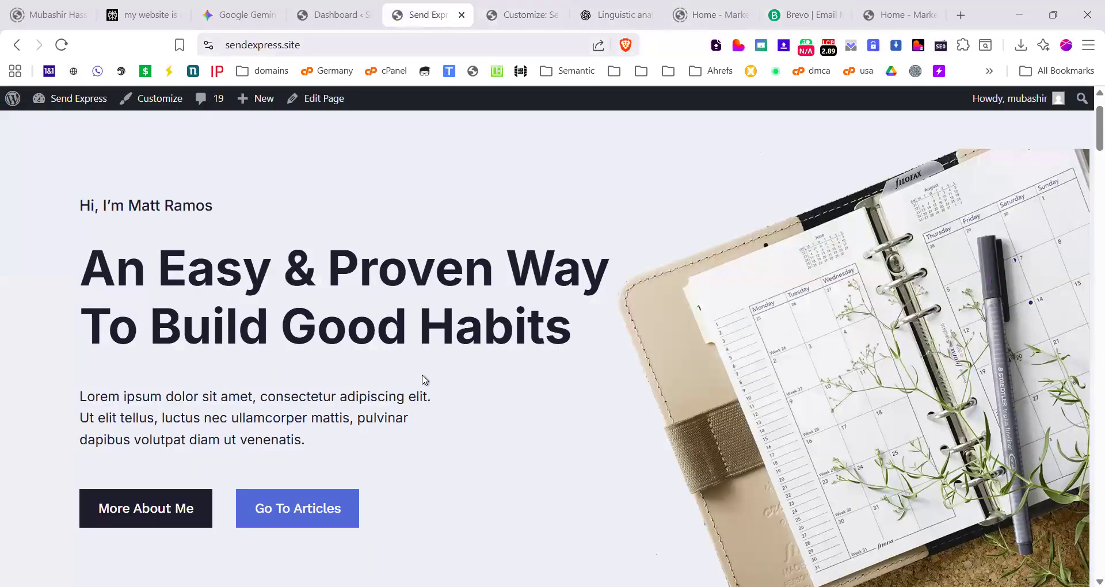
{"action": "scroll", "coordinate": [424, 377], "scroll_direction": "up", "scroll_amount": 2}
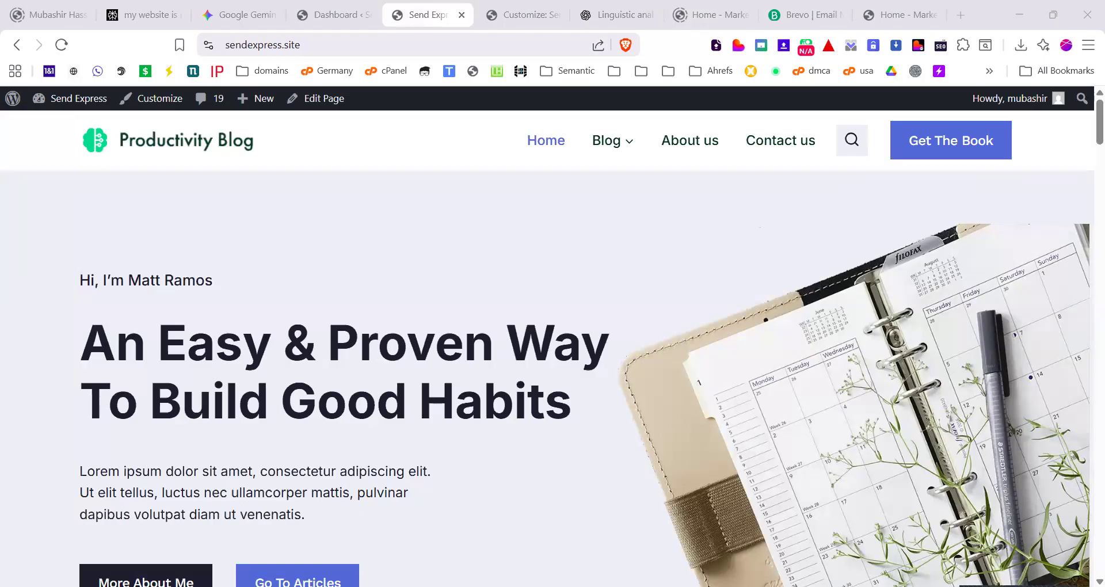
{"action": "scroll", "coordinate": [178, 209], "scroll_direction": "down", "scroll_amount": 1}
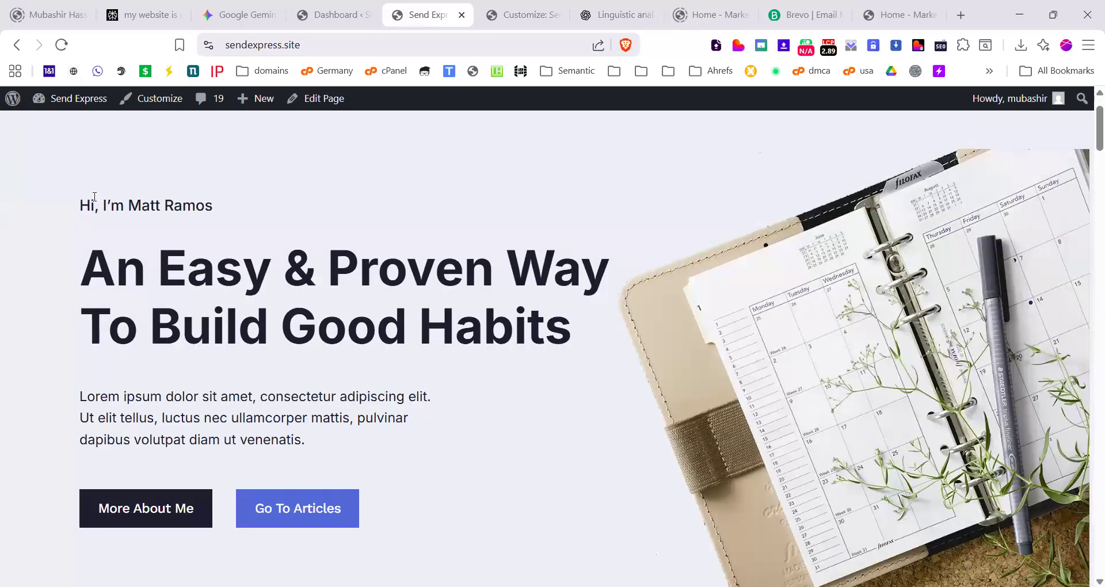
{"action": "triple_click", "coordinate": [239, 204]}
{"action": "left_click", "coordinate": [316, 101]}
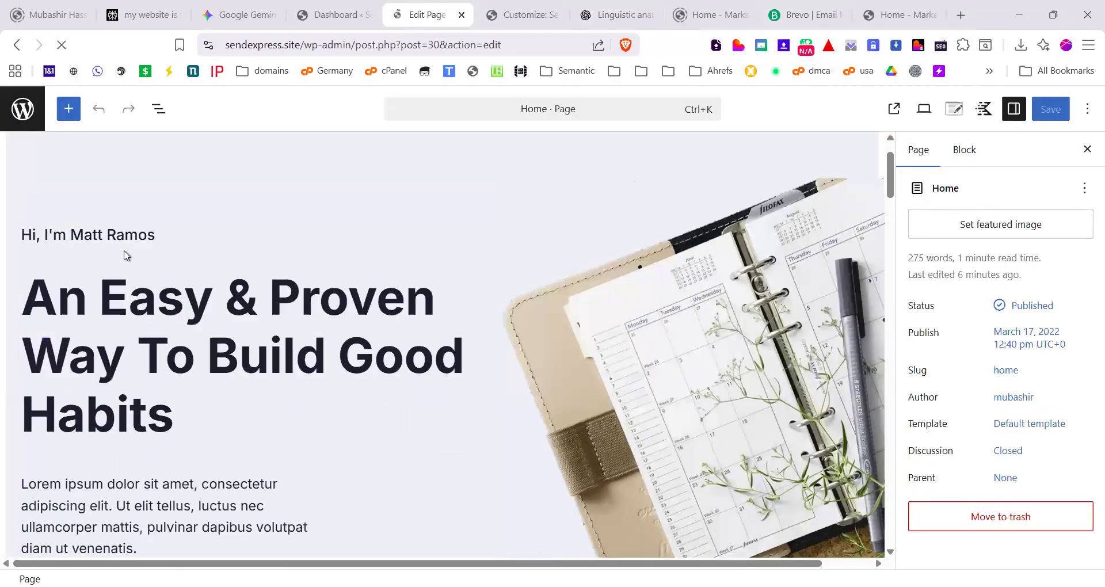
Step: Delete the greeting text block above the hero headline on the Home page
{"action": "left_click", "coordinate": [156, 230]}
{"action": "left_click_drag", "start_coordinate": [157, 231], "coordinate": [19, 233]}
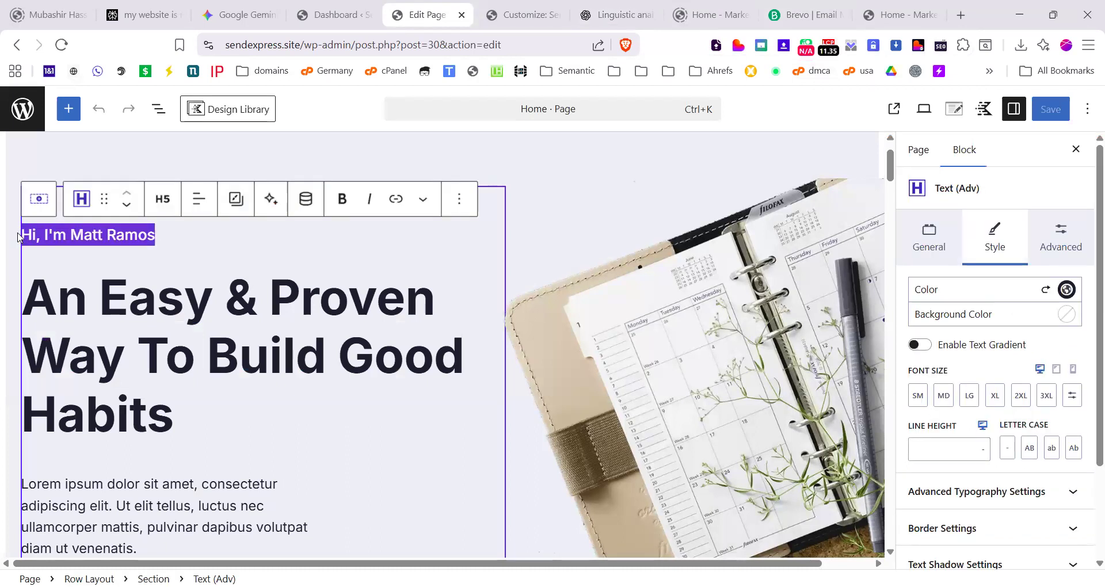
{"action": "key", "text": "BackSpace"}
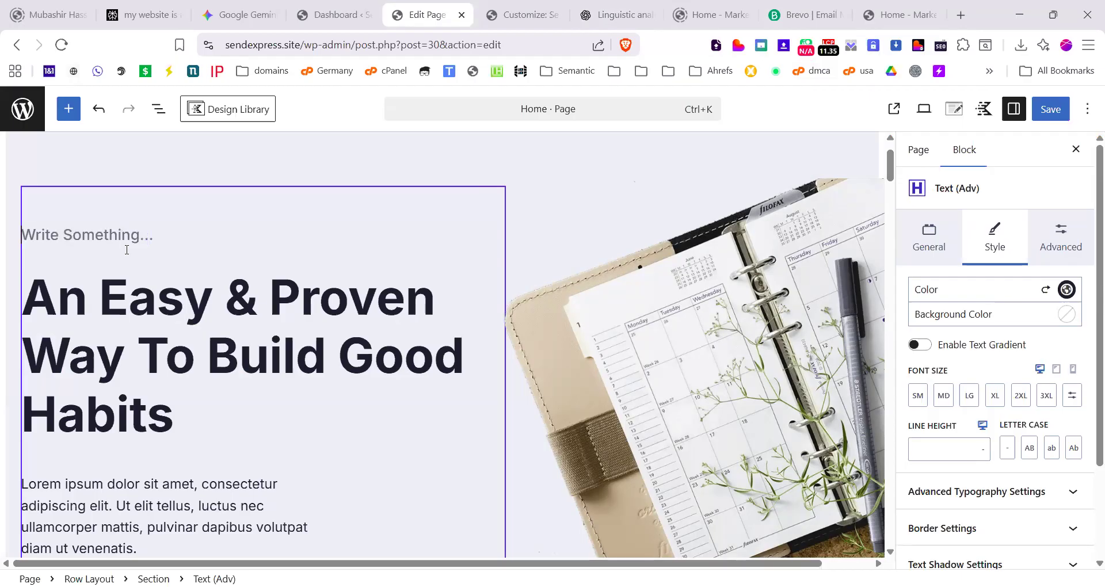
{"action": "left_click", "coordinate": [460, 198]}
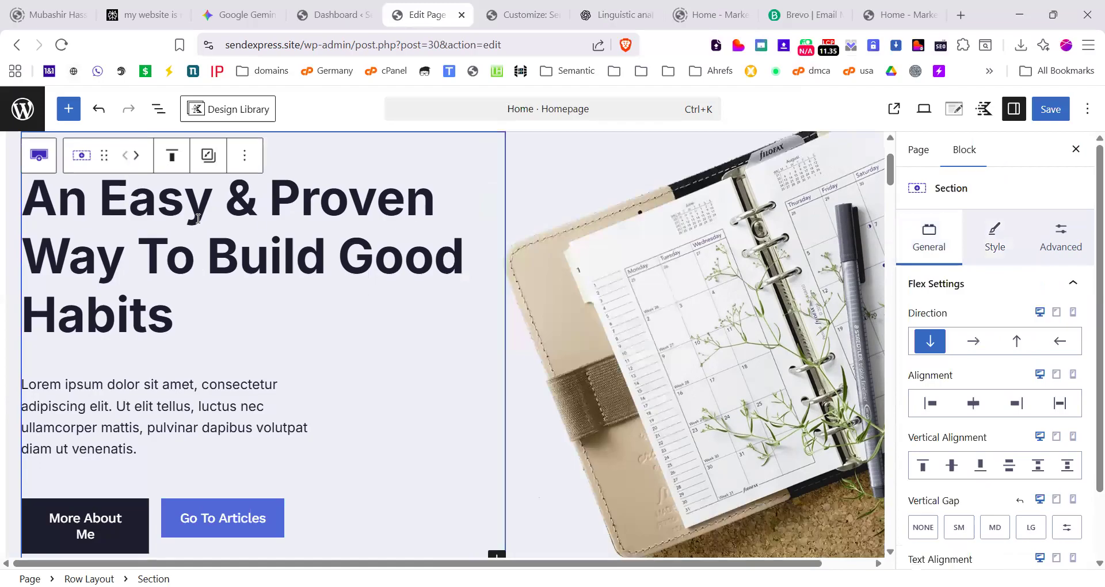
{"action": "key", "text": "shift+alt+z"}
Step: Select the hero headline for replacement and copy the suggested main headline "Scale Your Outreach Faster With SendExpress" from Gemini's table
{"action": "left_click", "coordinate": [205, 308]}
{"action": "left_click_drag", "start_coordinate": [205, 308], "coordinate": [106, 235]}
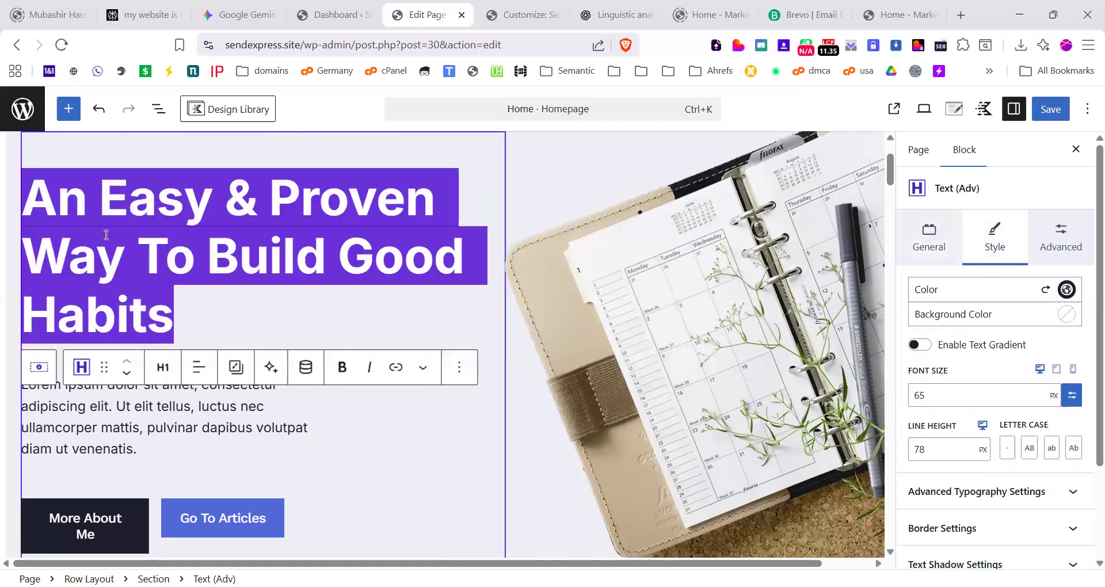
{"action": "left_click", "coordinate": [901, 5]}
{"action": "left_click", "coordinate": [247, 13]}
{"action": "scroll", "coordinate": [426, 208], "scroll_direction": "up", "scroll_amount": 5}
{"action": "scroll", "coordinate": [426, 208], "scroll_direction": "up", "scroll_amount": 3}
{"action": "scroll", "coordinate": [945, 330], "scroll_direction": "down", "scroll_amount": 6}
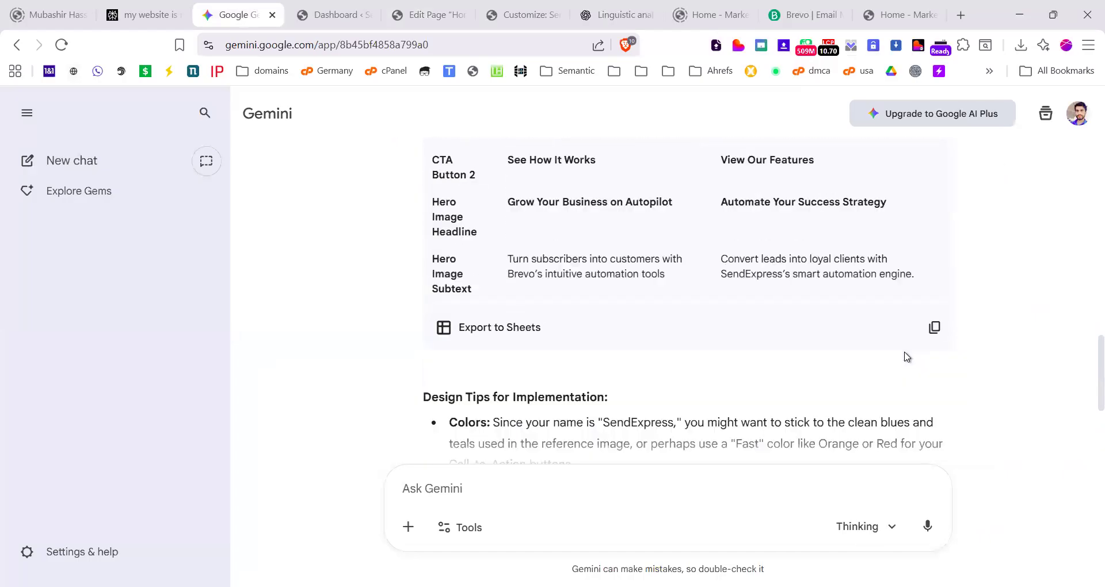
{"action": "scroll", "coordinate": [907, 357], "scroll_direction": "down", "scroll_amount": 1}
{"action": "scroll", "coordinate": [944, 322], "scroll_direction": "up", "scroll_amount": 10}
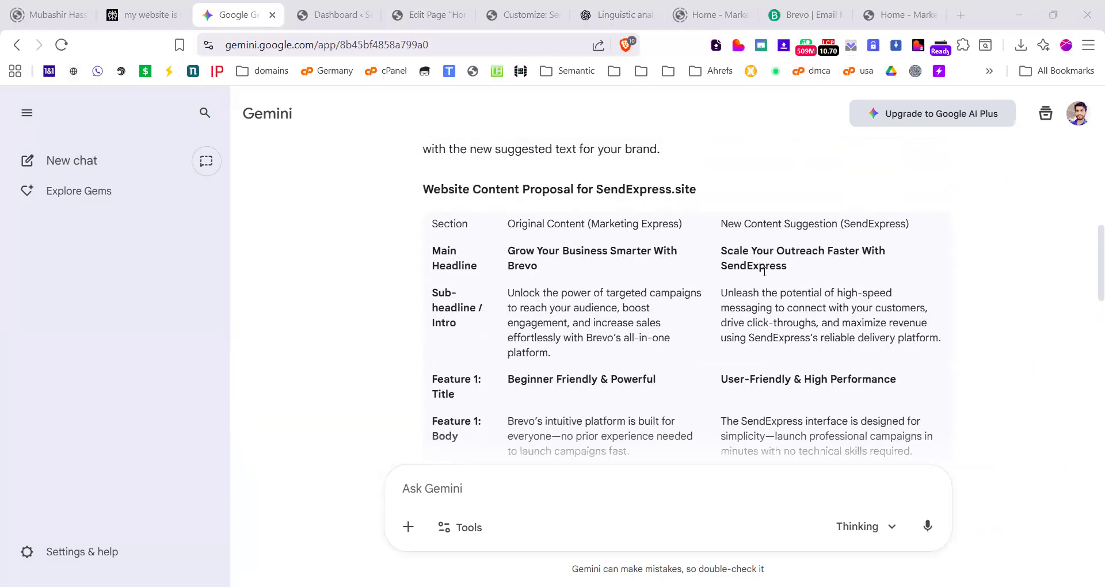
{"action": "left_click_drag", "start_coordinate": [787, 265], "coordinate": [719, 253]}
{"action": "key", "text": "ctrl+c"}
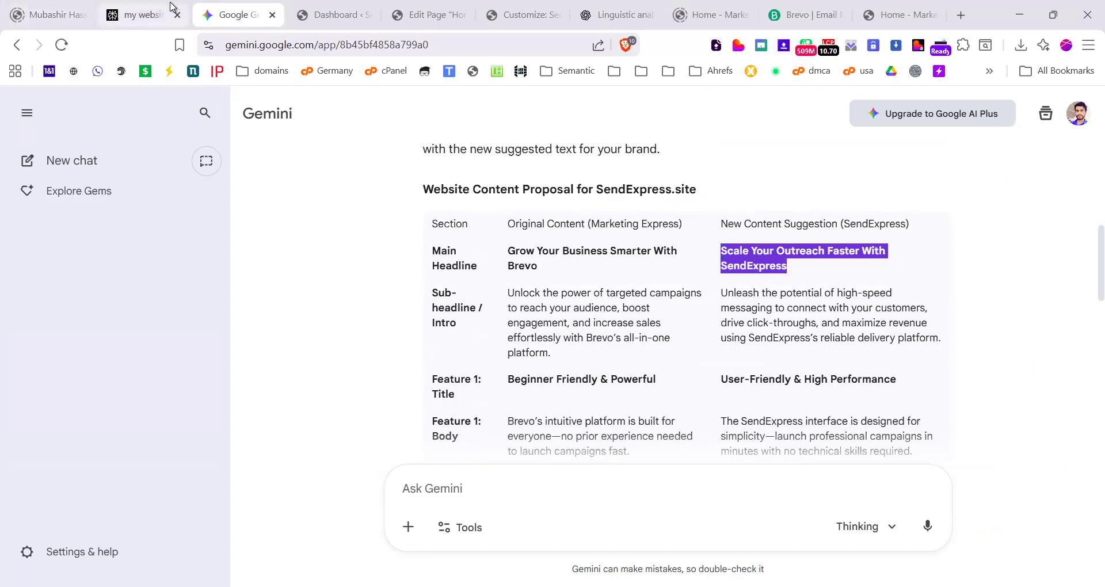
Step: Move the dashboard browser tab next to the first tab, and replace the hero headline in the page editor with the copied Gemini headline
{"action": "left_click", "coordinate": [413, 7]}
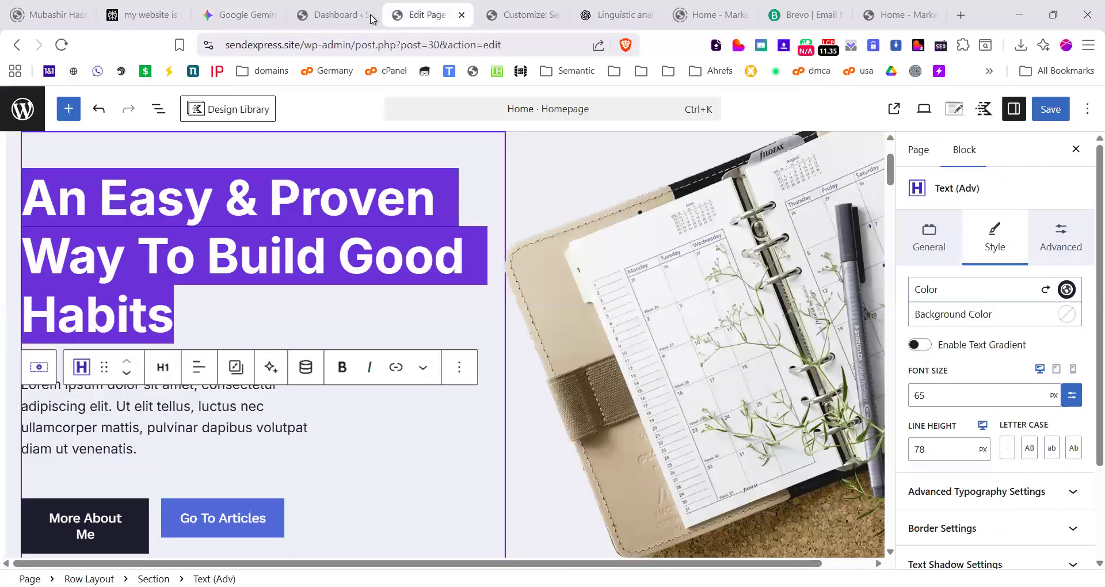
{"action": "left_click_drag", "start_coordinate": [286, 7], "coordinate": [138, 8]}
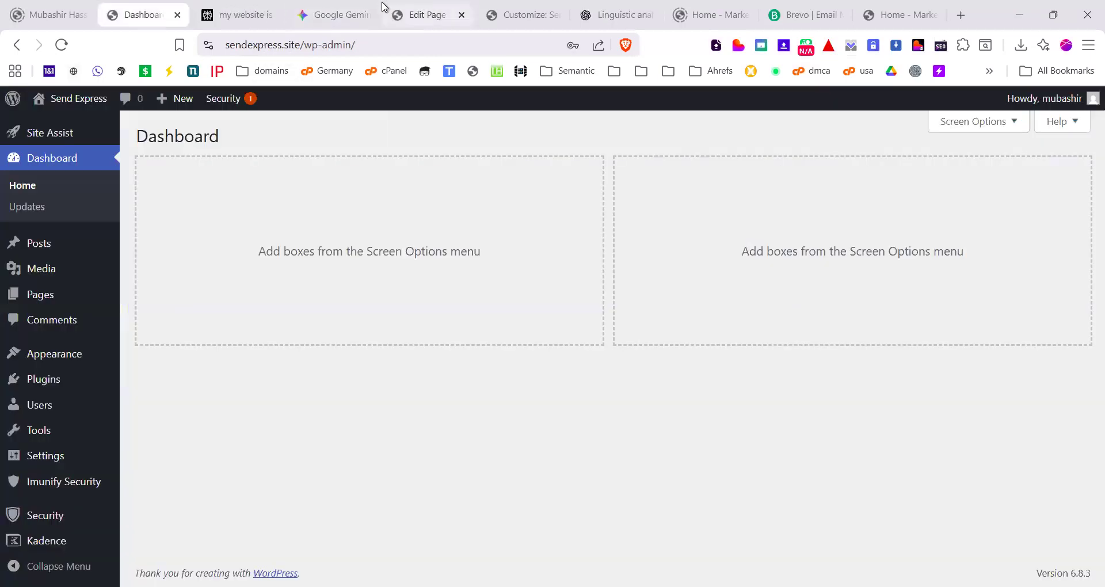
{"action": "left_click", "coordinate": [424, 8]}
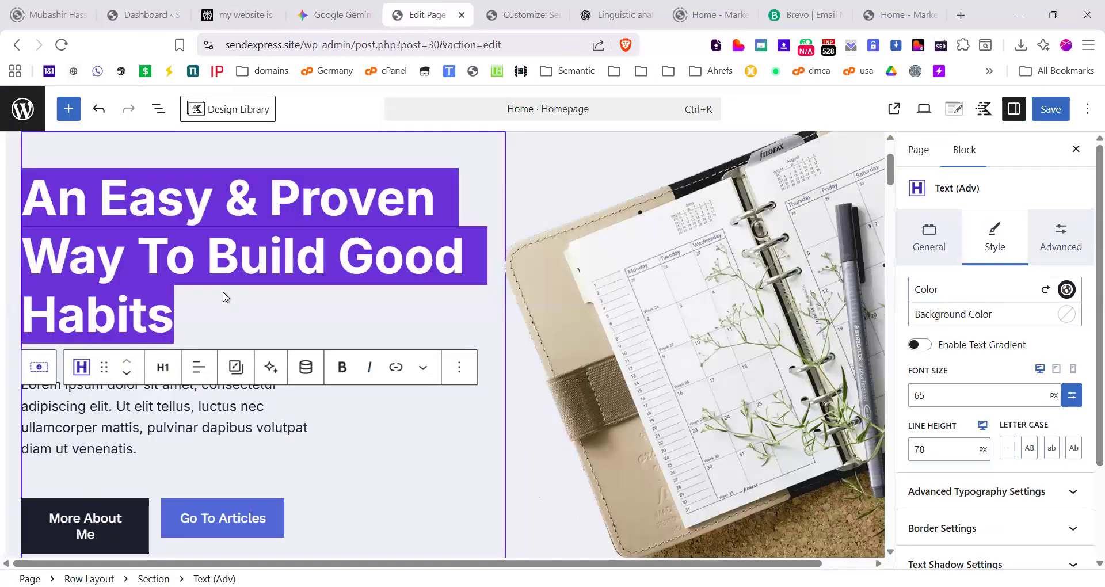
{"action": "key", "text": "ctrl+v"}
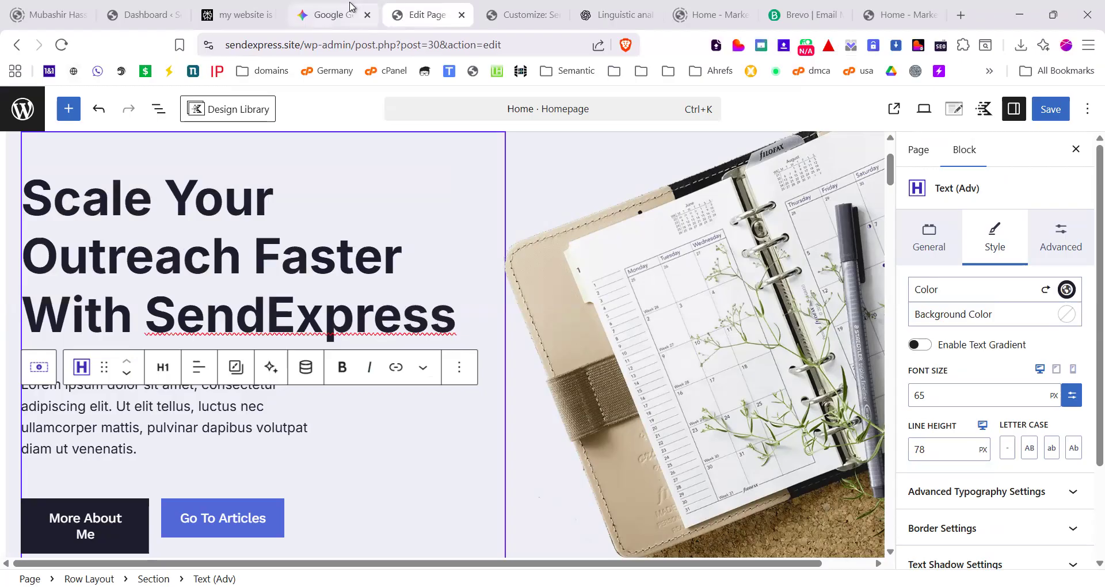
Step: Replace the lorem ipsum paragraph below the hero headline with Gemini's intro beginning "Unleash the potential of high-speed messaging to connect with your customers"
{"action": "left_click", "coordinate": [353, 9]}
{"action": "left_click_drag", "start_coordinate": [944, 341], "coordinate": [719, 289]}
{"action": "key", "text": "ctrl+c"}
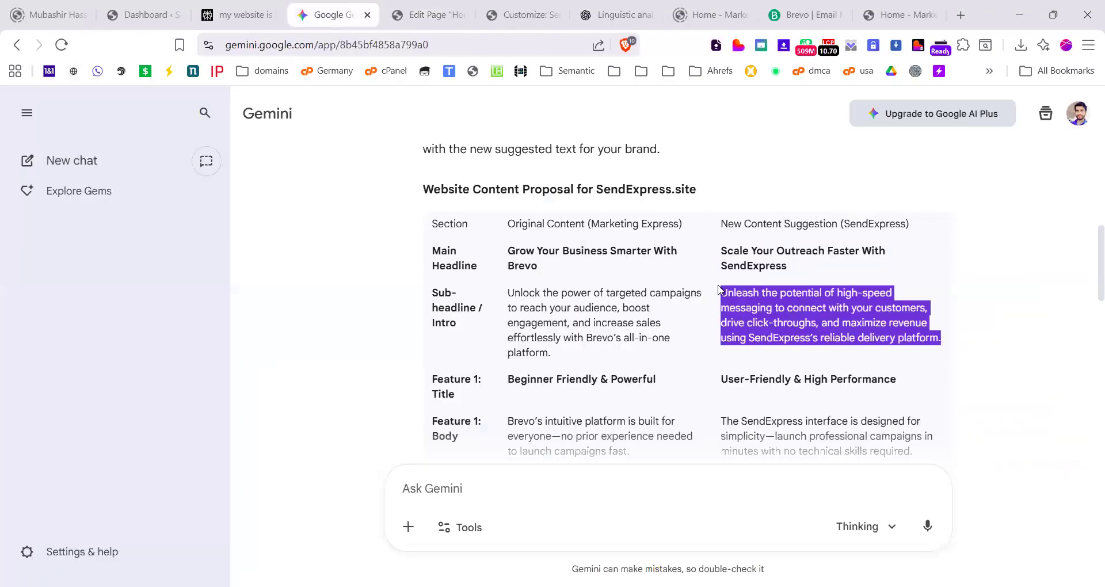
{"action": "left_click", "coordinate": [429, 14]}
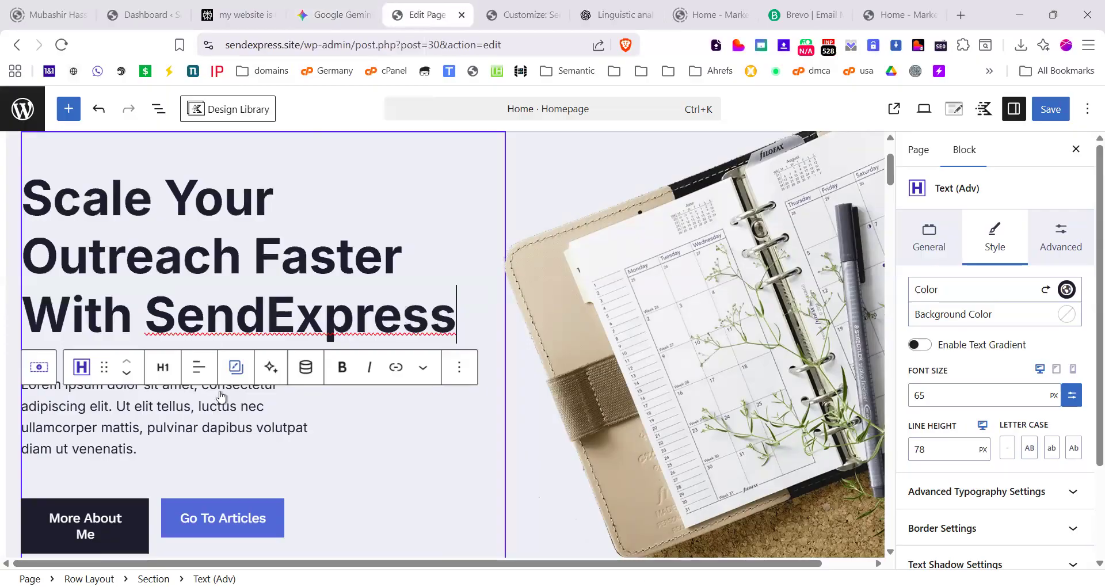
{"action": "left_click", "coordinate": [212, 439]}
{"action": "left_click_drag", "start_coordinate": [141, 448], "coordinate": [21, 381]}
{"action": "key", "text": "ctrl+v"}
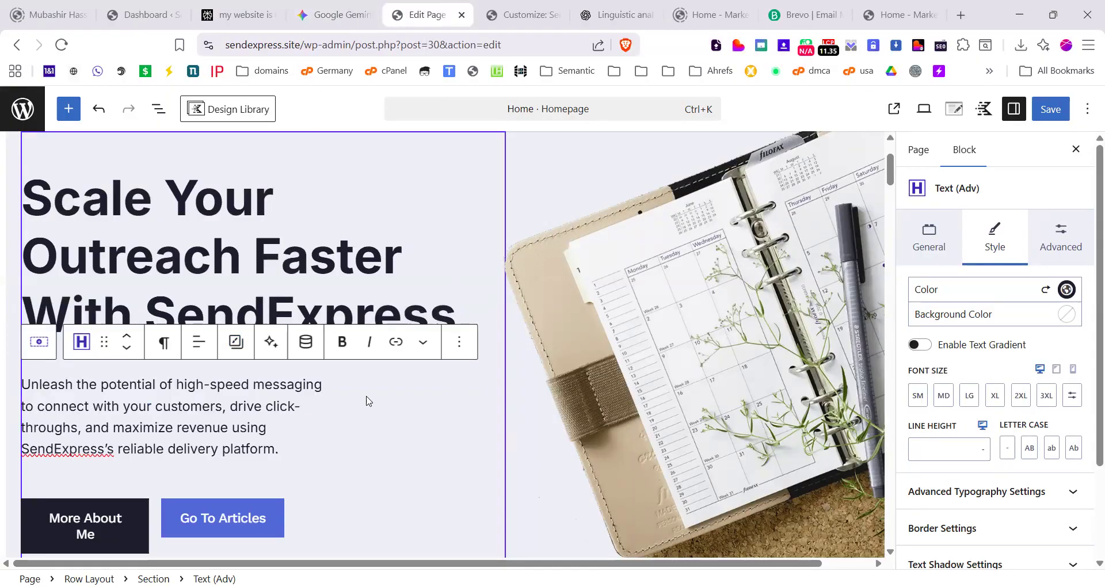
Step: Check the homepage sections below the hero, and examine Gemini's suggested feature, button and hero image texts for matching content
{"action": "scroll", "coordinate": [345, 386], "scroll_direction": "down", "scroll_amount": 2}
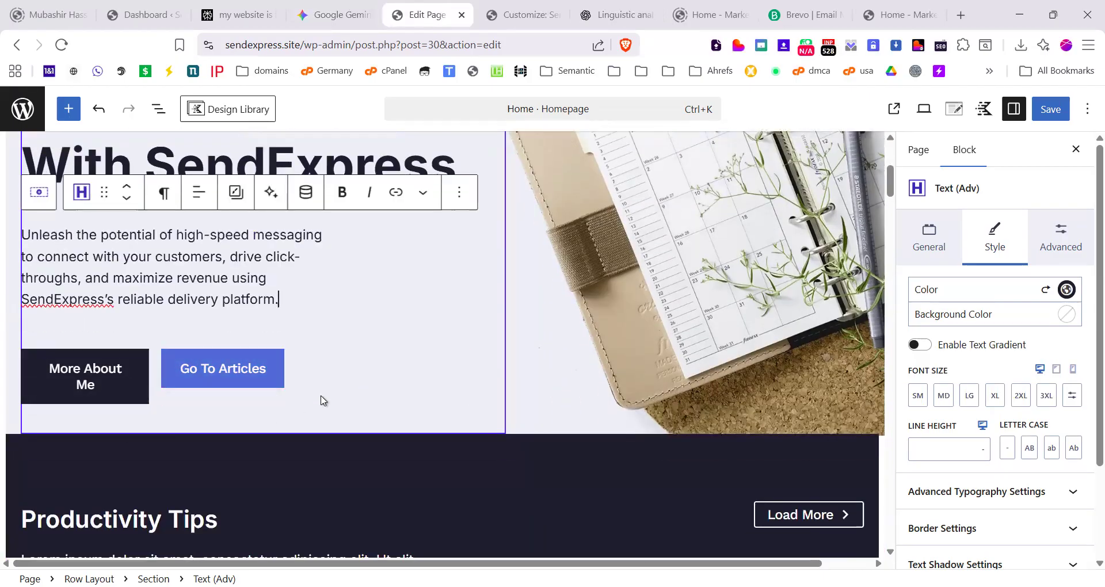
{"action": "scroll", "coordinate": [320, 401], "scroll_direction": "down", "scroll_amount": 3}
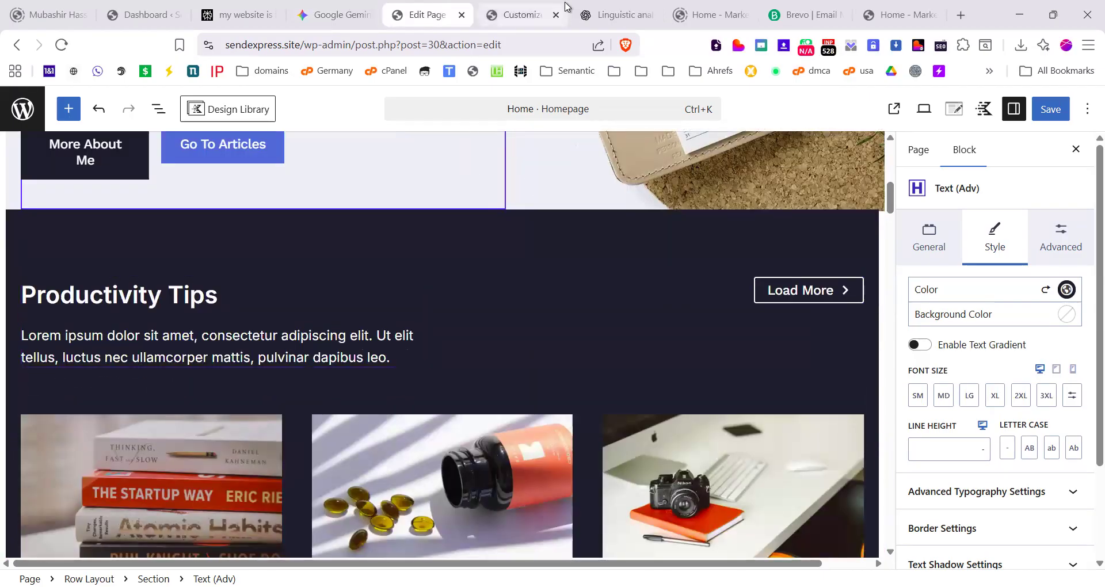
{"action": "left_click", "coordinate": [535, 8]}
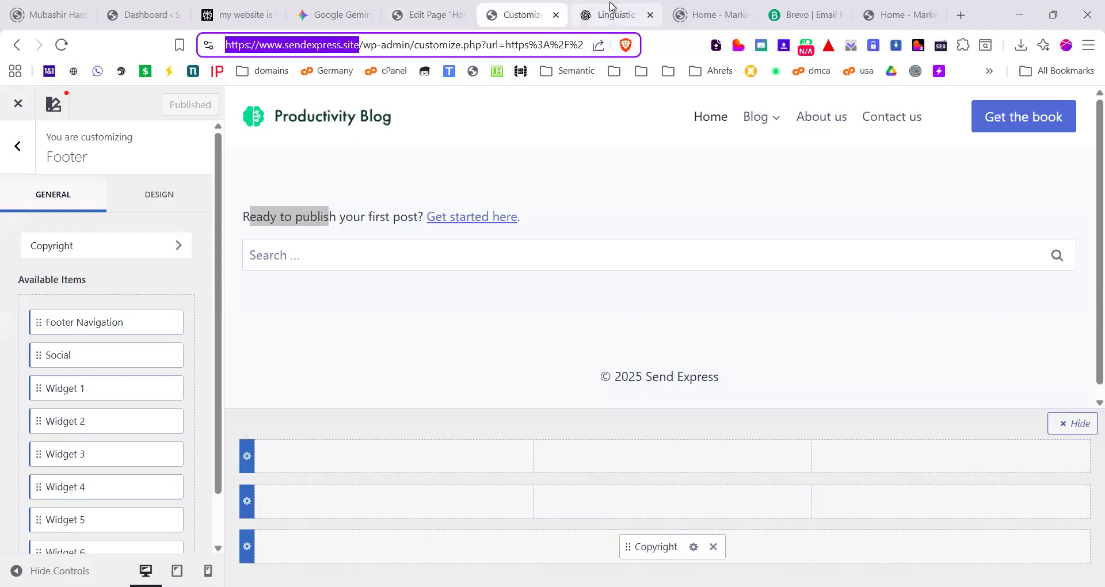
{"action": "left_click", "coordinate": [612, 8]}
{"action": "scroll", "coordinate": [671, 350], "scroll_direction": "up", "scroll_amount": 3}
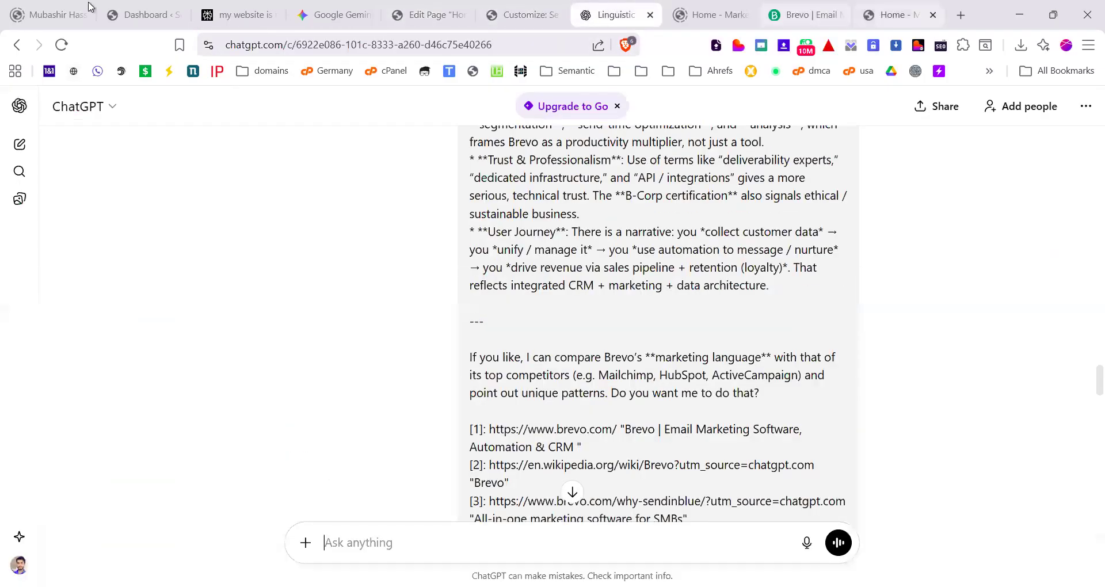
{"action": "left_click", "coordinate": [326, 8]}
{"action": "scroll", "coordinate": [677, 369], "scroll_direction": "down", "scroll_amount": 3}
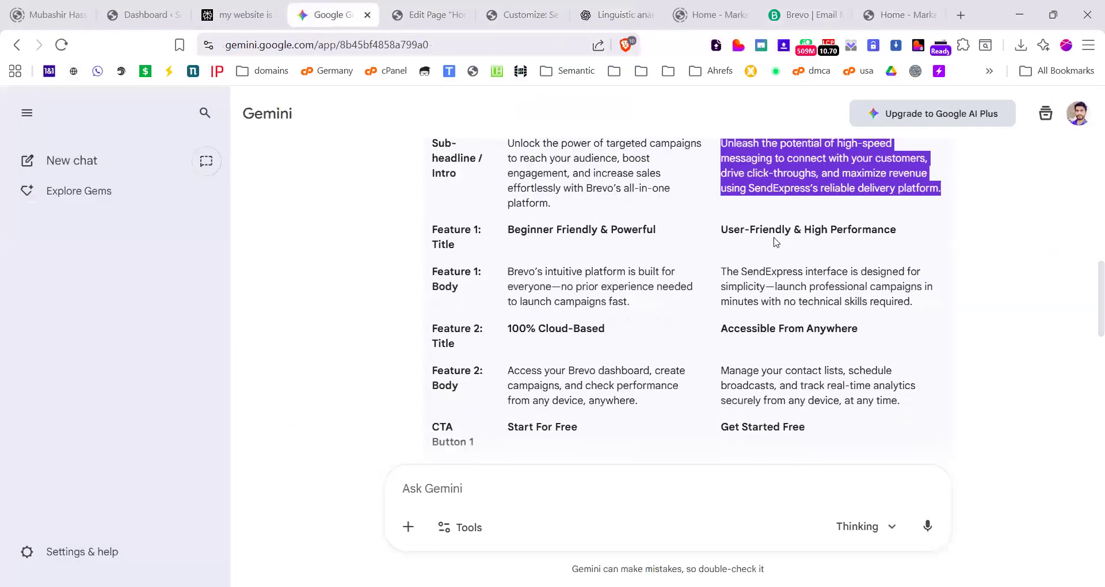
{"action": "left_click_drag", "start_coordinate": [721, 232], "coordinate": [784, 228]}
{"action": "left_click", "coordinate": [785, 229]}
{"action": "scroll", "coordinate": [796, 299], "scroll_direction": "down", "scroll_amount": 3}
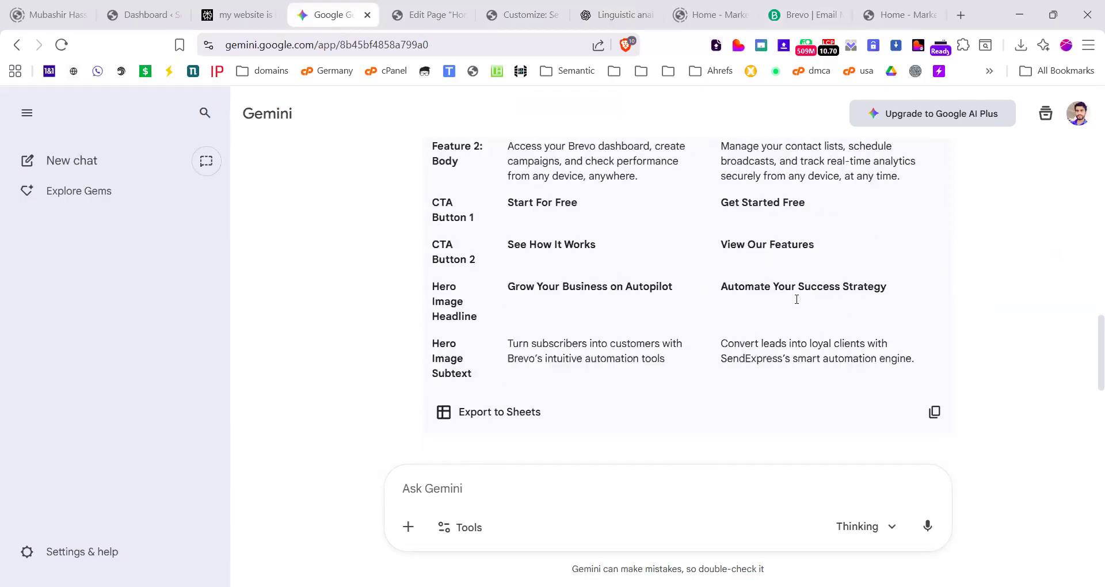
{"action": "scroll", "coordinate": [797, 299], "scroll_direction": "up", "scroll_amount": 7}
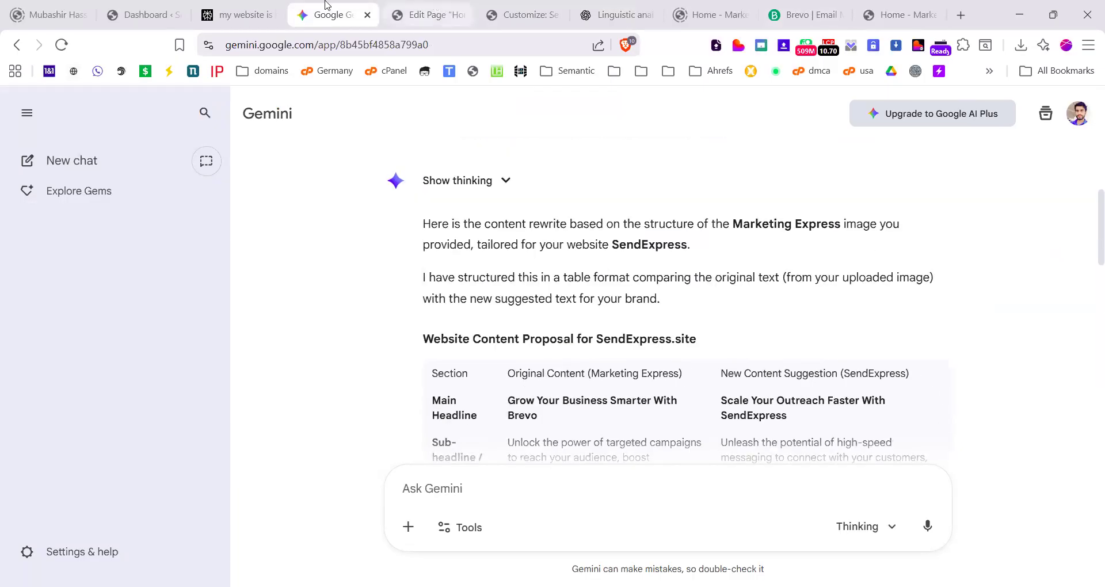
Step: Return to the page editor and examine the Productivity Tips and Latest News sections for placeholder content
{"action": "left_click", "coordinate": [427, 15]}
{"action": "scroll", "coordinate": [568, 355], "scroll_direction": "down", "scroll_amount": 1}
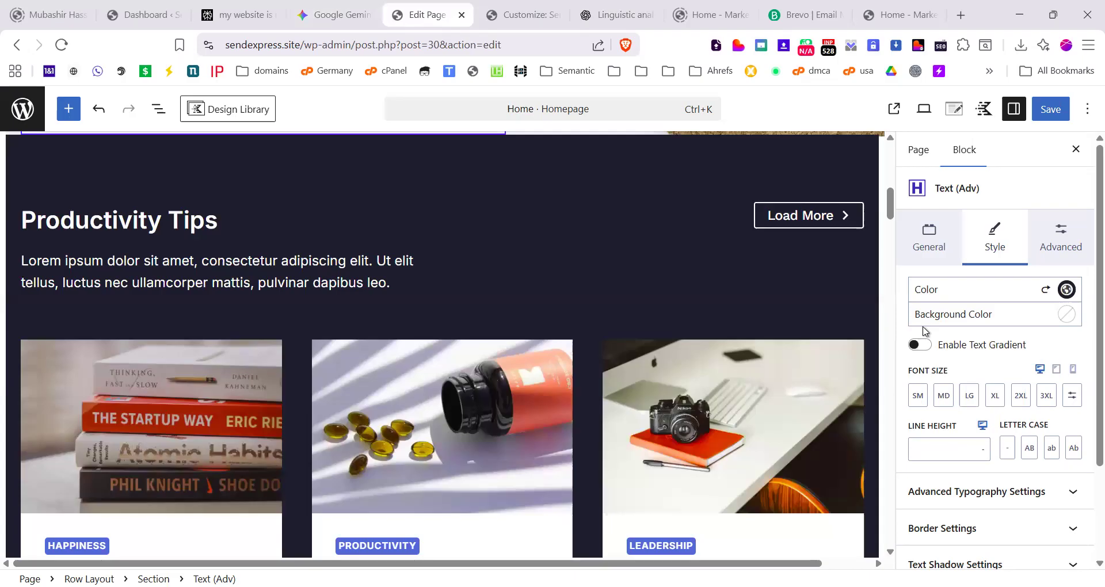
{"action": "scroll", "coordinate": [119, 301], "scroll_direction": "down", "scroll_amount": 5}
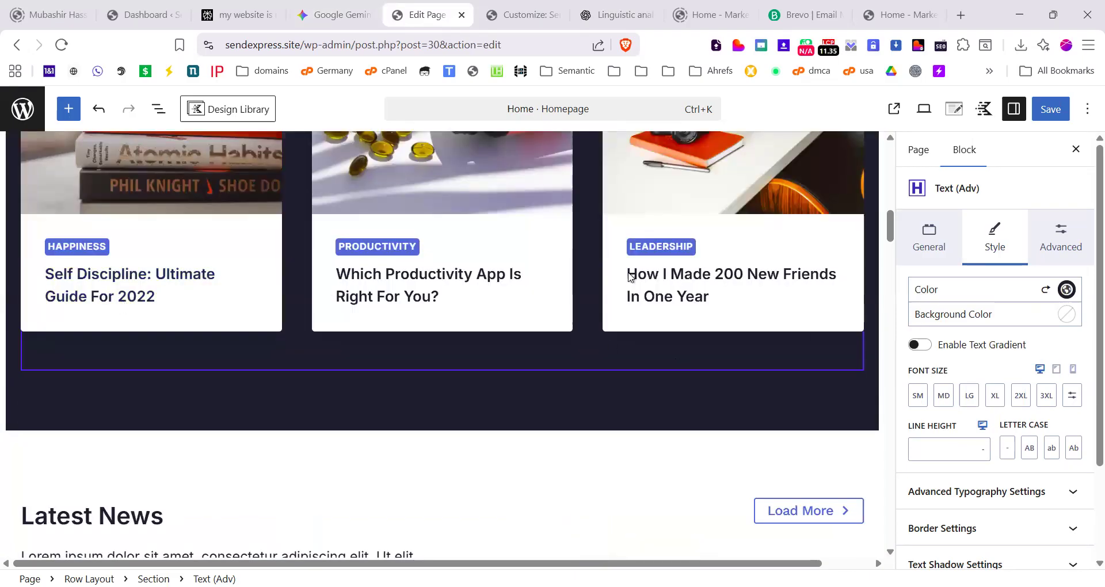
{"action": "scroll", "coordinate": [314, 321], "scroll_direction": "up", "scroll_amount": 1}
{"action": "scroll", "coordinate": [314, 321], "scroll_direction": "up", "scroll_amount": 3}
{"action": "scroll", "coordinate": [313, 321], "scroll_direction": "down", "scroll_amount": 8}
{"action": "scroll", "coordinate": [577, 336], "scroll_direction": "up", "scroll_amount": 5}
{"action": "scroll", "coordinate": [578, 336], "scroll_direction": "up", "scroll_amount": 10}
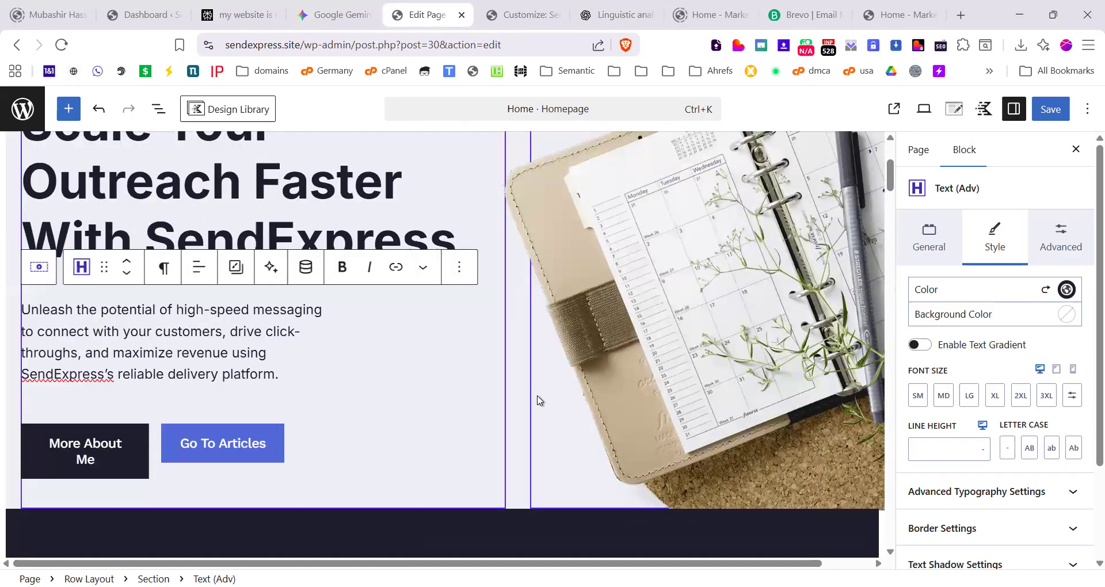
{"action": "scroll", "coordinate": [539, 400], "scroll_direction": "up", "scroll_amount": 1}
{"action": "scroll", "coordinate": [538, 400], "scroll_direction": "down", "scroll_amount": 12}
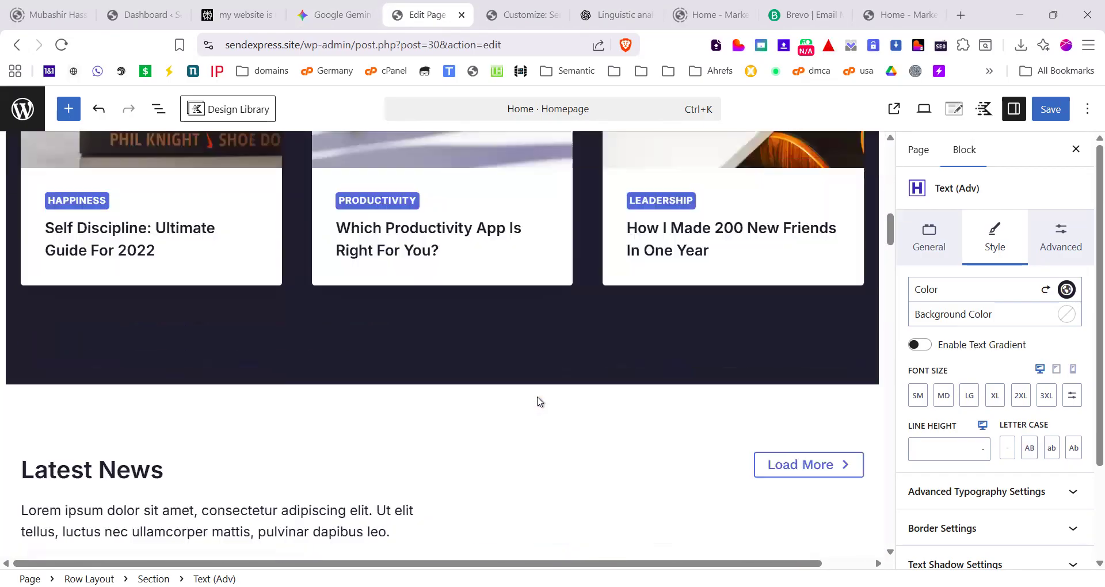
Step: Examine the book promotion section and its Top 10 Productivity Tools image, and switch back to the Gemini chat
{"action": "scroll", "coordinate": [538, 400], "scroll_direction": "down", "scroll_amount": 10}
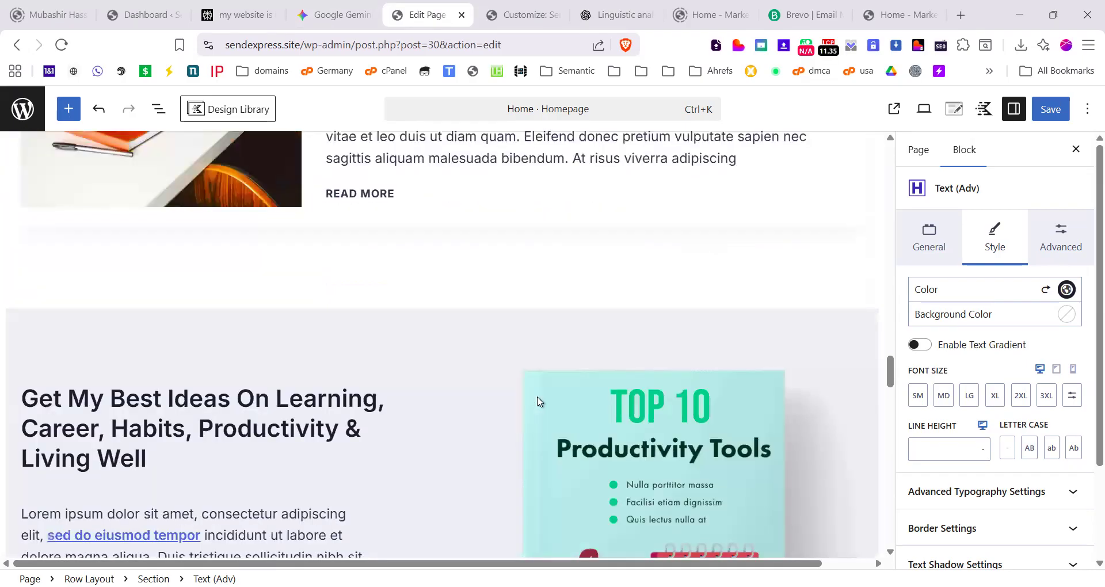
{"action": "scroll", "coordinate": [538, 401], "scroll_direction": "up", "scroll_amount": 2}
{"action": "scroll", "coordinate": [420, 376], "scroll_direction": "down", "scroll_amount": 1}
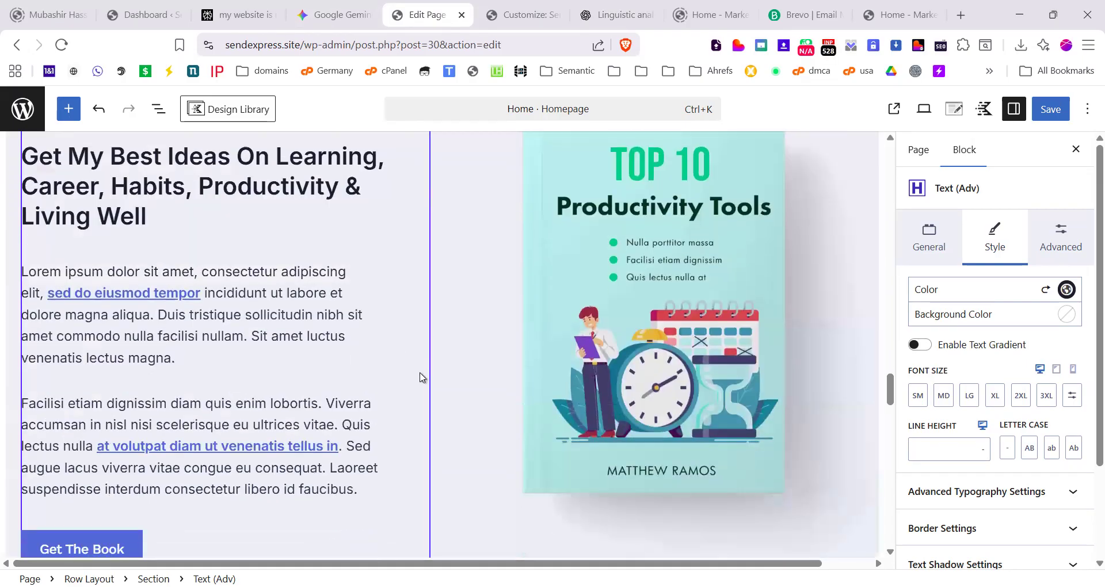
{"action": "scroll", "coordinate": [444, 389], "scroll_direction": "up", "scroll_amount": 2}
{"action": "scroll", "coordinate": [444, 390], "scroll_direction": "down", "scroll_amount": 4}
{"action": "scroll", "coordinate": [444, 390], "scroll_direction": "up", "scroll_amount": 2}
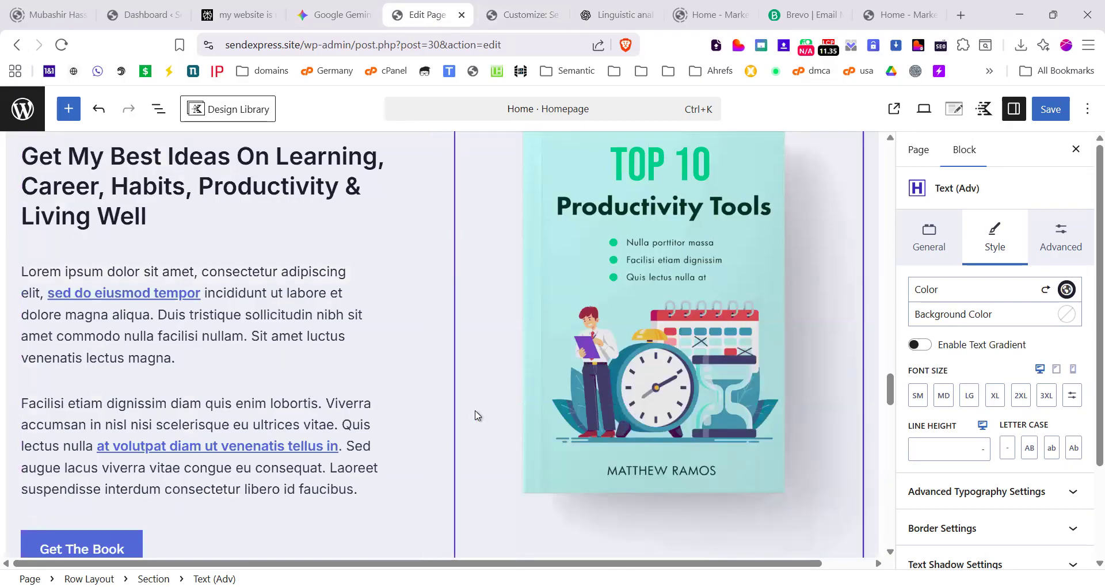
{"action": "scroll", "coordinate": [509, 420], "scroll_direction": "up", "scroll_amount": 2}
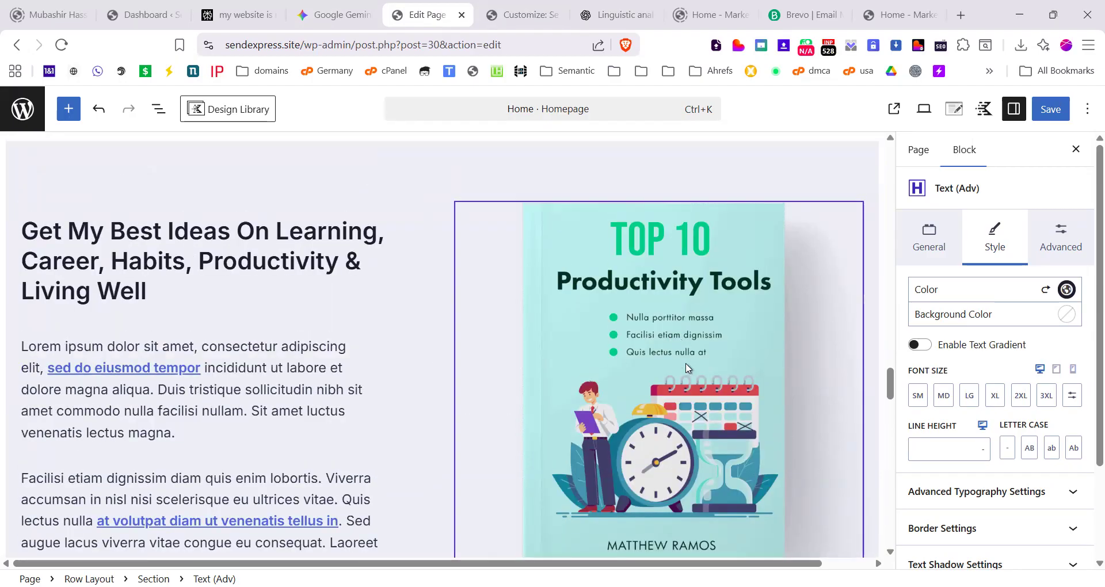
{"action": "scroll", "coordinate": [691, 366], "scroll_direction": "down", "scroll_amount": 2}
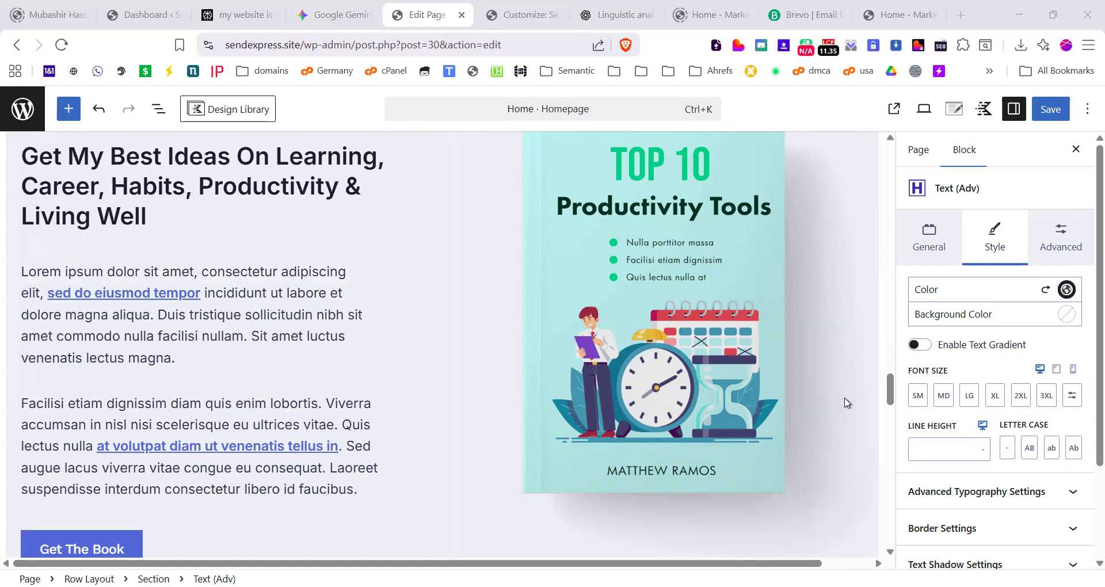
{"action": "key", "text": "ctrl+shift+Tab"}
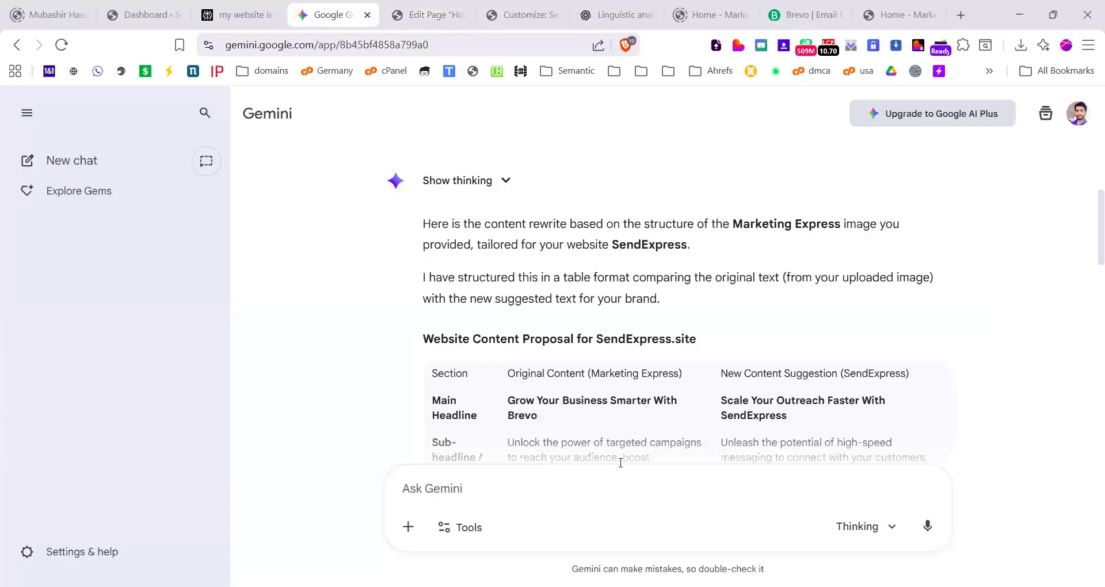
Step: Attach the book promotion section screenshot to the Gemini prompt, and examine the Brevo linguistic analysis in ChatGPT
{"action": "key", "text": "ctrl+v"}
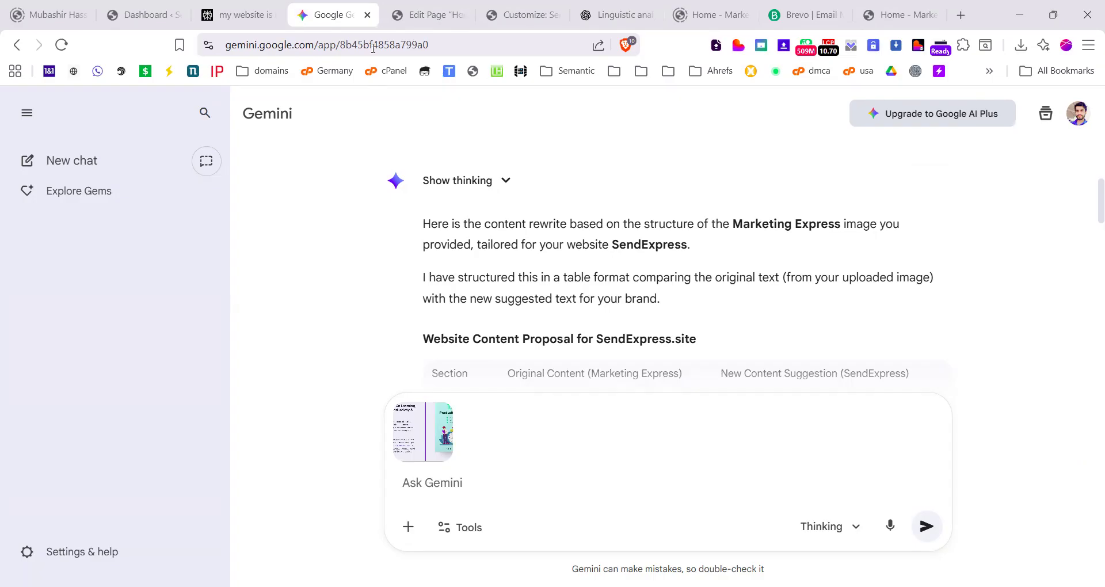
{"action": "left_click", "coordinate": [611, 14]}
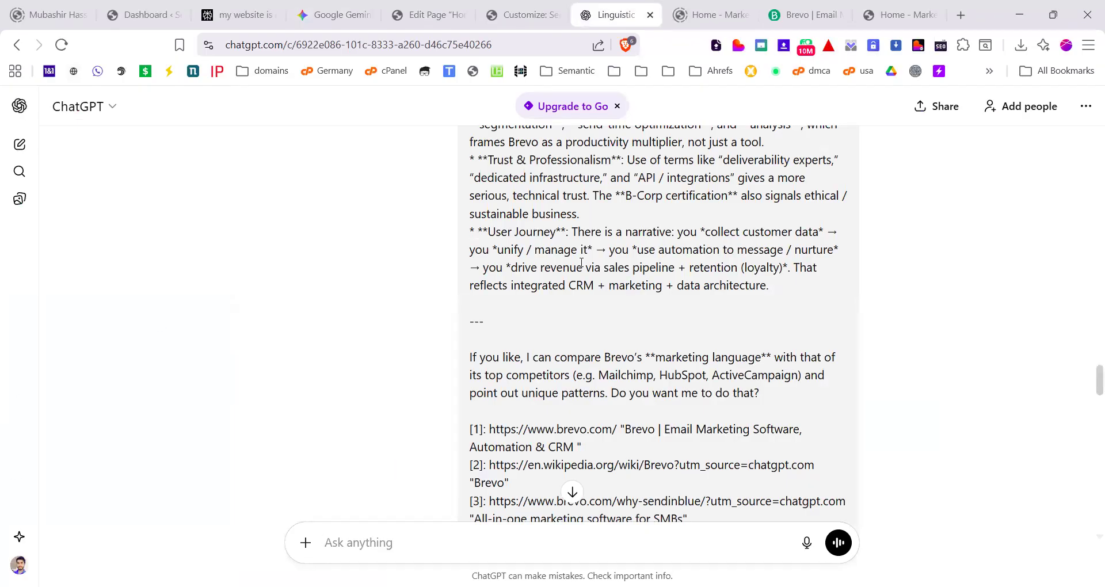
{"action": "scroll", "coordinate": [587, 292], "scroll_direction": "up", "scroll_amount": 20}
{"action": "scroll", "coordinate": [587, 291], "scroll_direction": "up", "scroll_amount": 8}
{"action": "scroll", "coordinate": [593, 295], "scroll_direction": "down", "scroll_amount": 10}
{"action": "scroll", "coordinate": [595, 297], "scroll_direction": "down", "scroll_amount": 12}
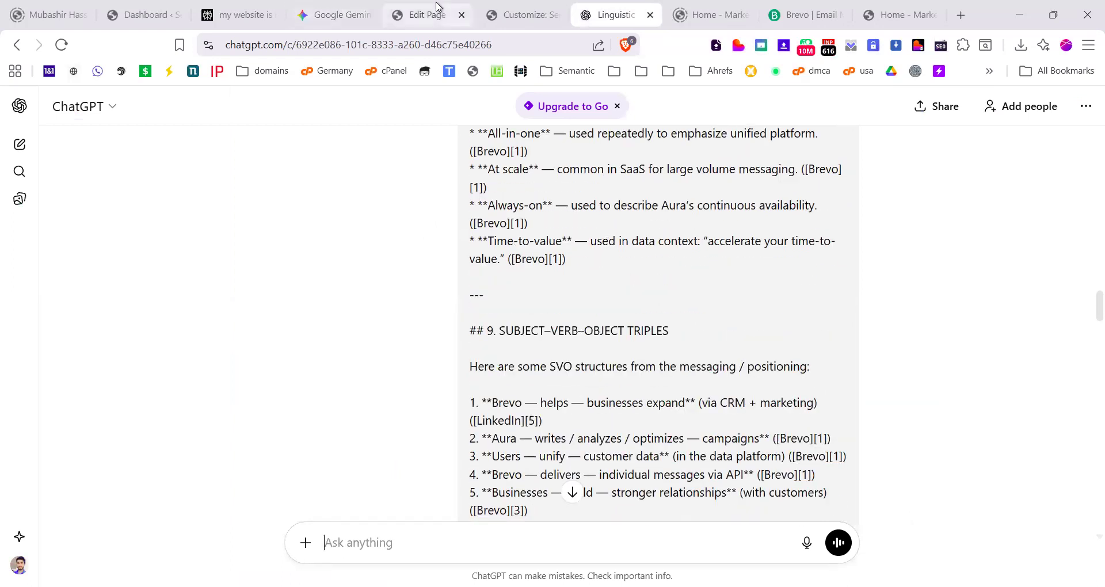
Step: Return to the Gemini chat, review its earlier content and design suggestions, and collapse the chat sidebar
{"action": "left_click", "coordinate": [327, 14]}
{"action": "scroll", "coordinate": [527, 290], "scroll_direction": "down", "scroll_amount": 20}
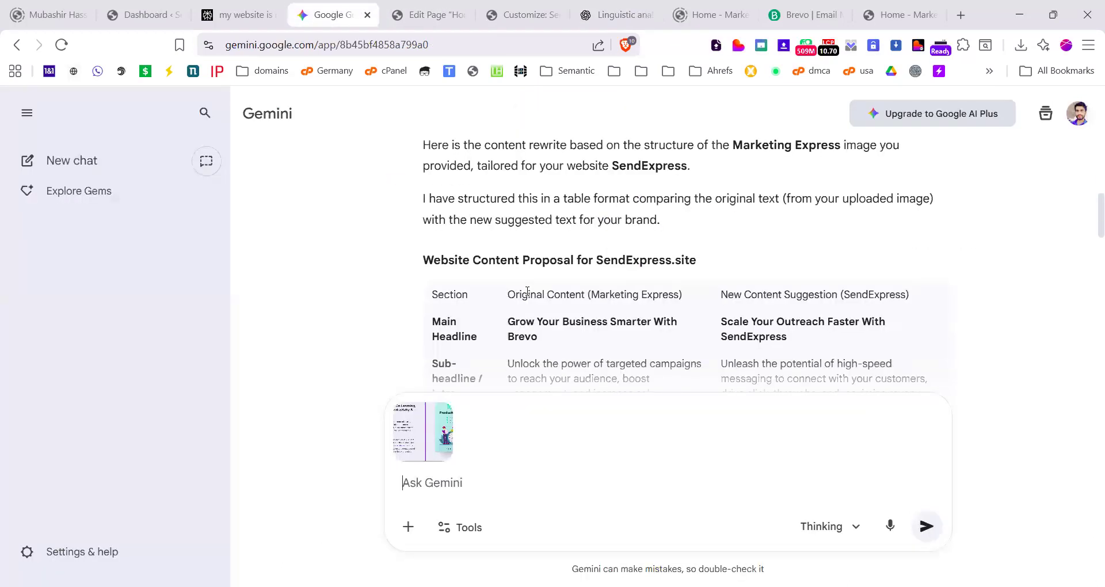
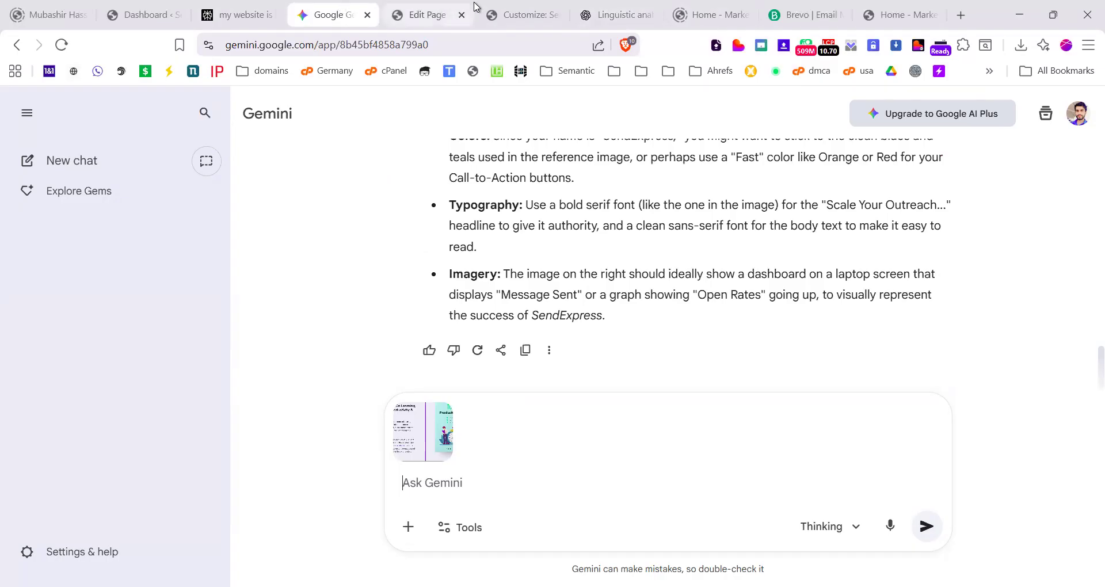
{"action": "scroll", "coordinate": [515, 270], "scroll_direction": "up", "scroll_amount": 10}
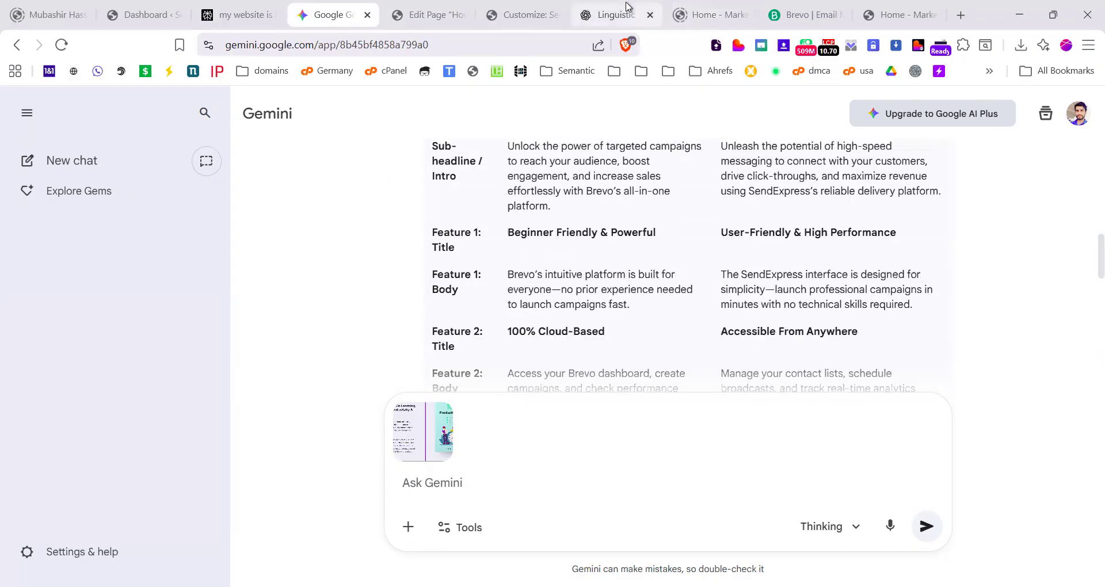
{"action": "scroll", "coordinate": [548, 249], "scroll_direction": "down", "scroll_amount": 10}
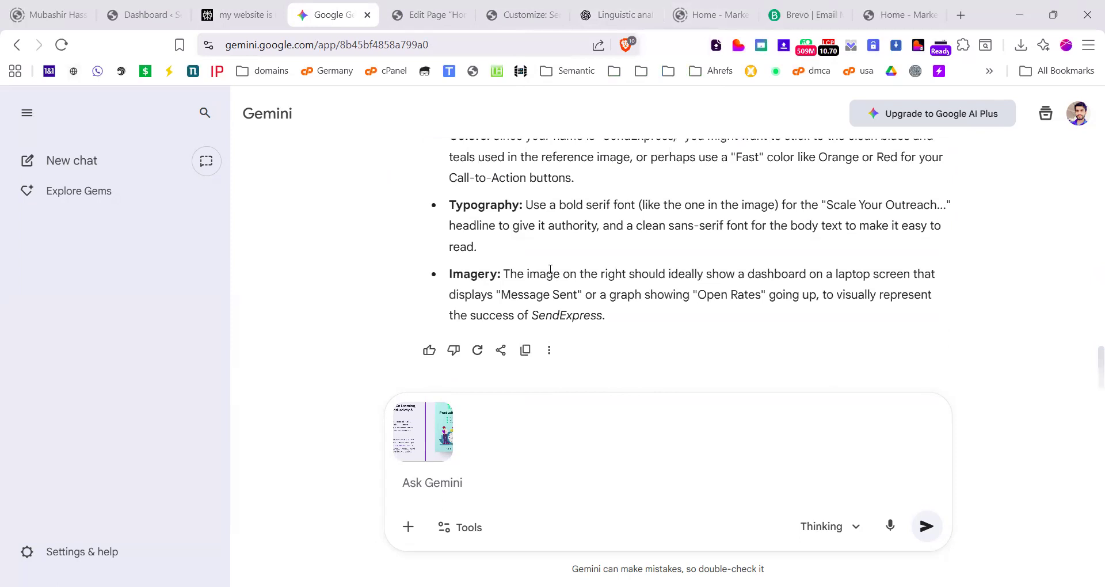
{"action": "left_click", "coordinate": [27, 113]}
{"action": "scroll", "coordinate": [555, 264], "scroll_direction": "up", "scroll_amount": 2}
{"action": "scroll", "coordinate": [554, 264], "scroll_direction": "down", "scroll_amount": 3}
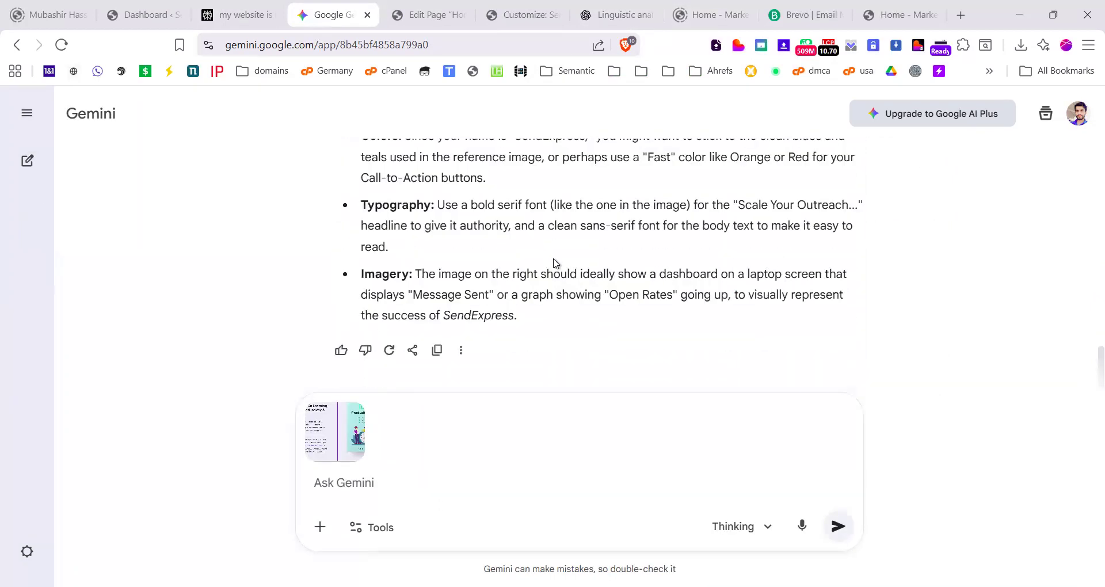
Step: Switch to ChatGPT and examine its reply on Brevo's messaging risks, strategy recommendations and semantic insights
{"action": "left_click", "coordinate": [640, 14]}
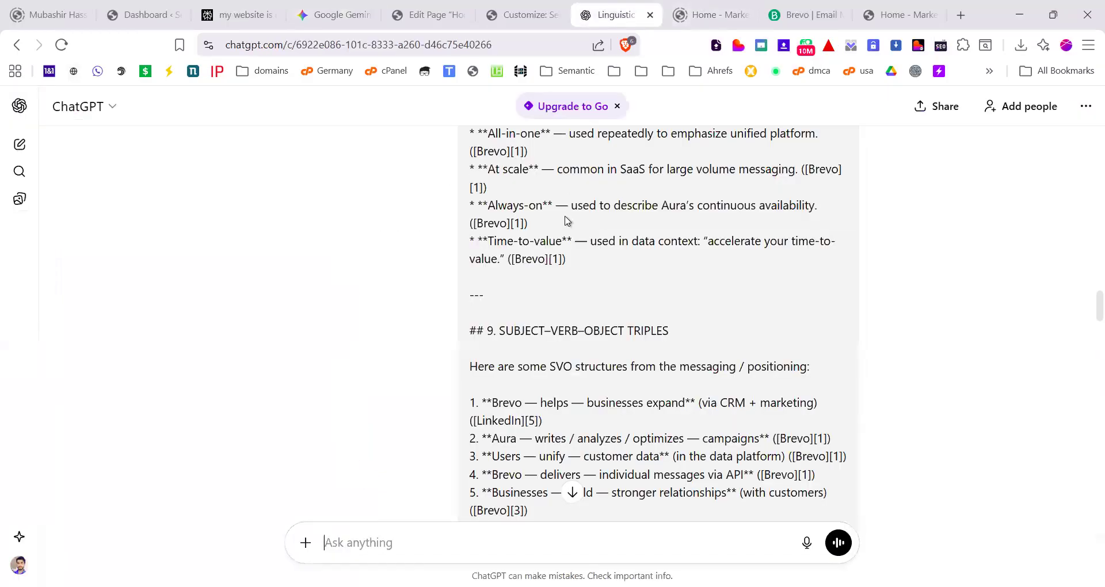
{"action": "scroll", "coordinate": [558, 249], "scroll_direction": "down", "scroll_amount": 20}
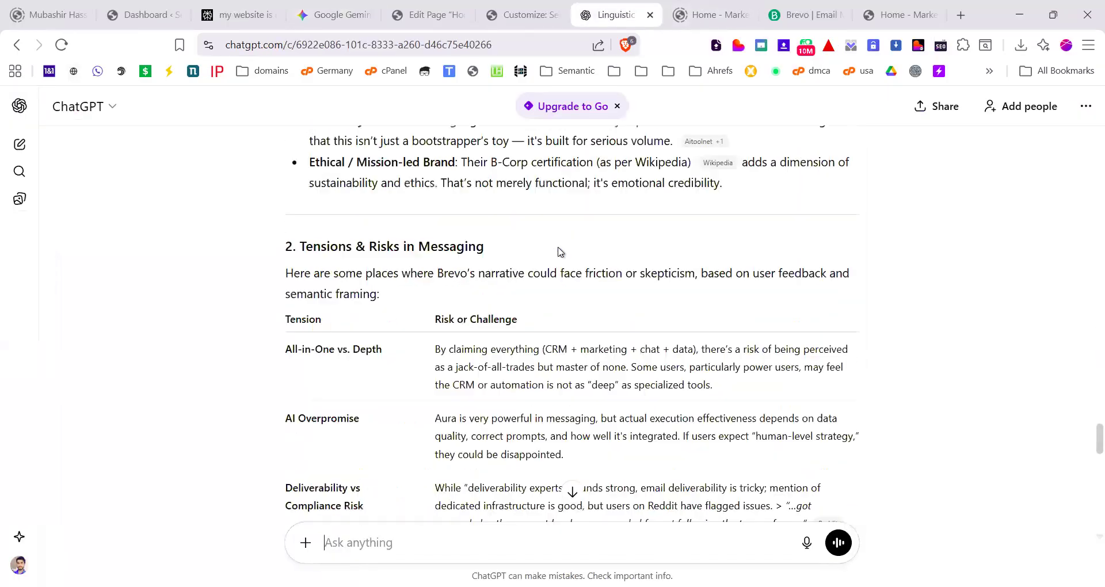
{"action": "scroll", "coordinate": [557, 252], "scroll_direction": "down", "scroll_amount": 10}
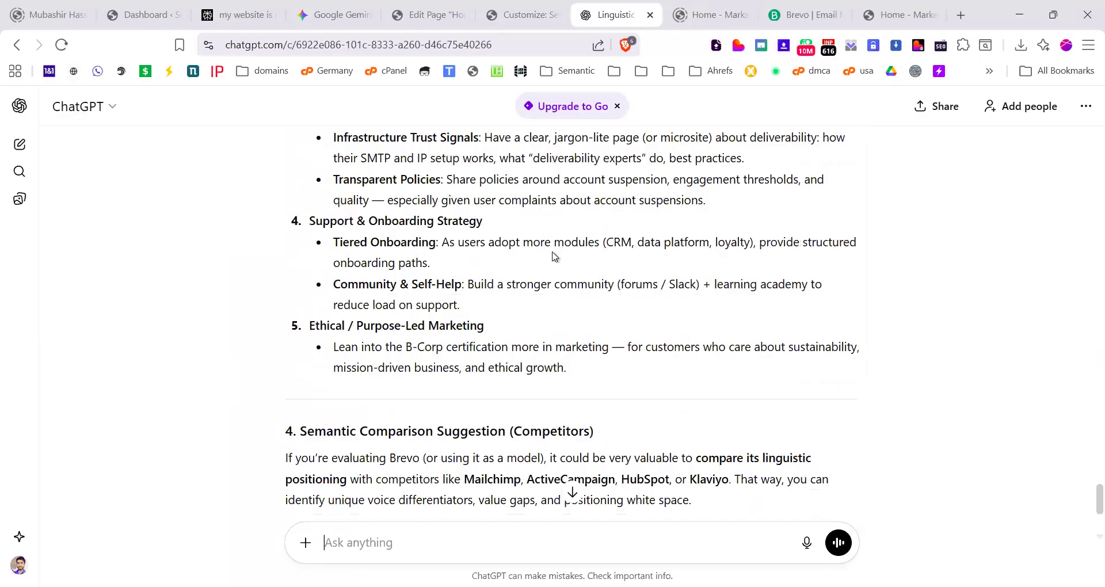
{"action": "scroll", "coordinate": [346, 320], "scroll_direction": "down", "scroll_amount": 3}
{"action": "scroll", "coordinate": [400, 311], "scroll_direction": "up", "scroll_amount": 18}
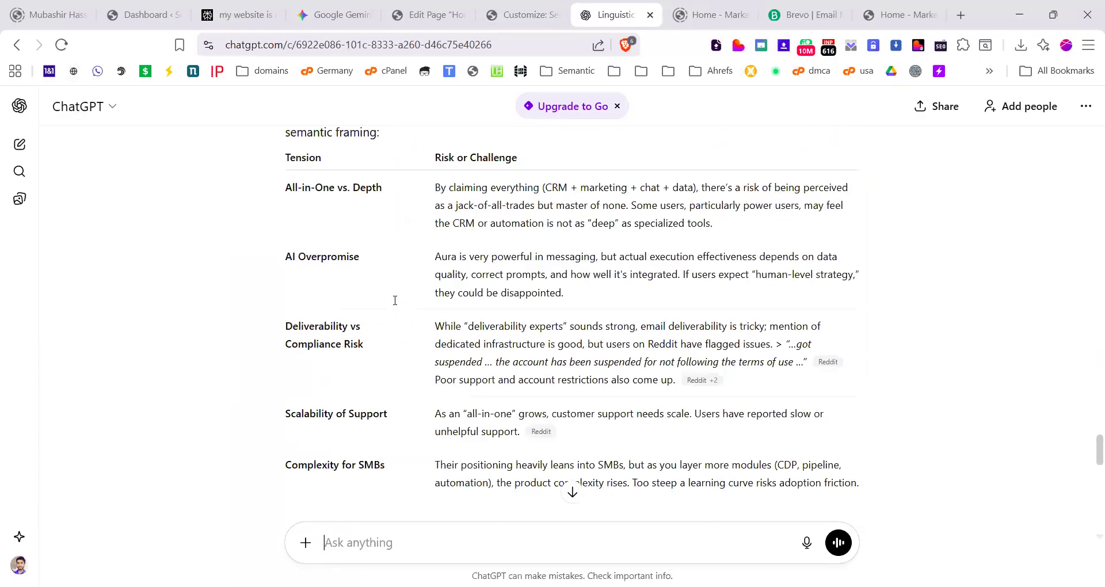
{"action": "scroll", "coordinate": [395, 300], "scroll_direction": "up", "scroll_amount": 4}
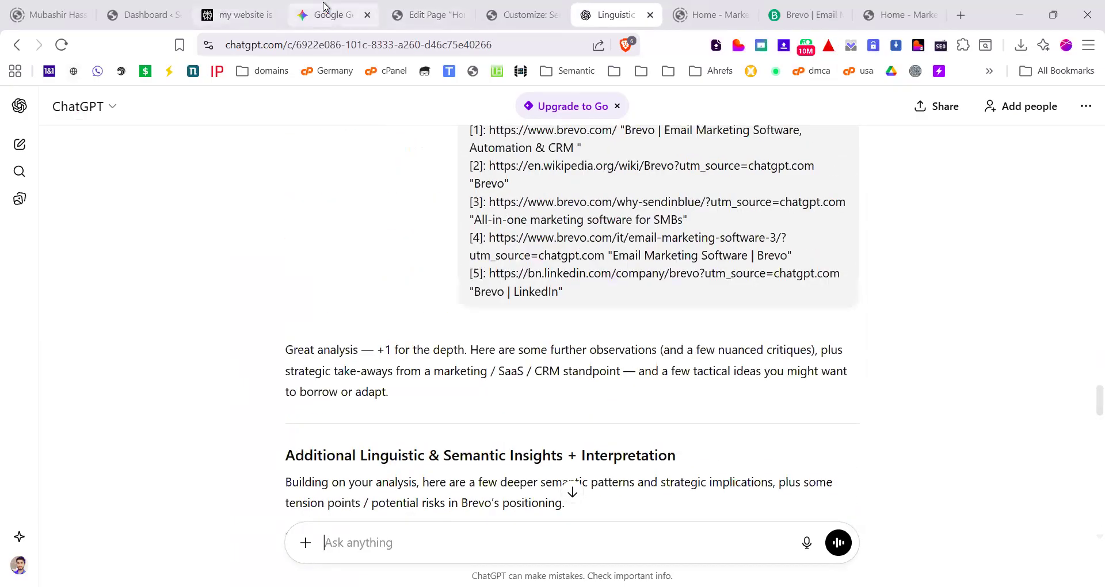
Step: Send Gemini the attached screenshot with the prompt "i want to redesign for brevo email marketing"
{"action": "left_click", "coordinate": [331, 15]}
{"action": "type", "text": "please"}
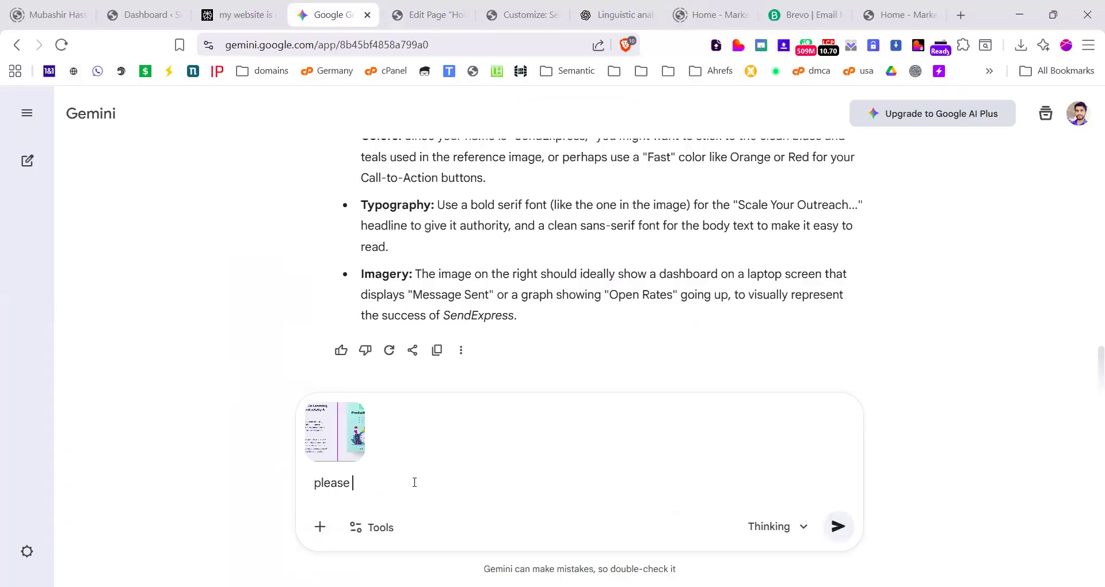
{"action": "key", "text": "BackSpace"}
{"action": "key", "text": "BackSpace"}
{"action": "key", "text": "BackSpace"}
{"action": "type", "text": "i wanyt"}
{"action": "key", "text": "BackSpace"}
{"action": "key", "text": "BackSpace"}
{"action": "type", "text": "lo"}
{"action": "type", "text": "r be"}
{"action": "type", "text": "vo email a"}
{"action": "key", "text": "BackSpace"}
{"action": "type", "text": "m"}
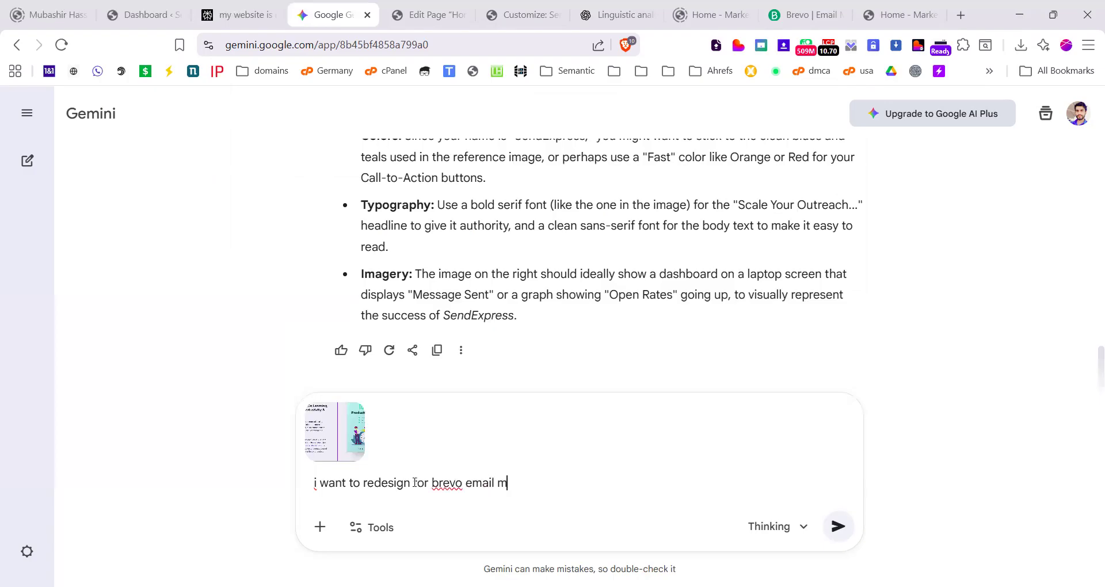
{"action": "type", "text": "arketing"}
{"action": "key", "text": "Return"}
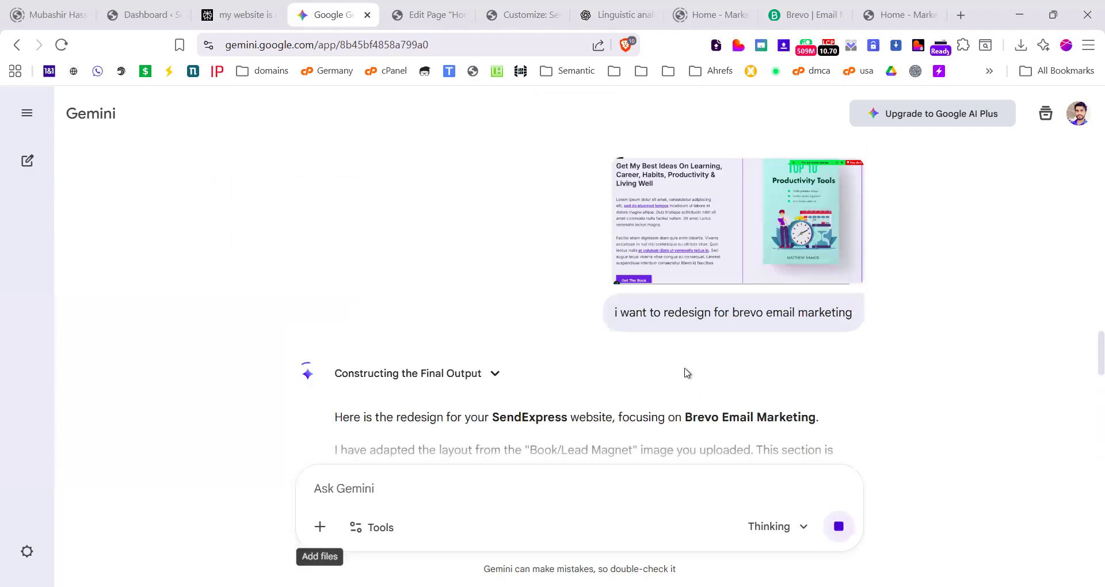
Step: Examine Gemini's Lead Magnet Section redesign table, comparing the suggested main headline with the original content
{"action": "scroll", "coordinate": [578, 326], "scroll_direction": "down", "scroll_amount": 5}
{"action": "scroll", "coordinate": [441, 367], "scroll_direction": "down", "scroll_amount": 3}
{"action": "scroll", "coordinate": [524, 265], "scroll_direction": "up", "scroll_amount": 2}
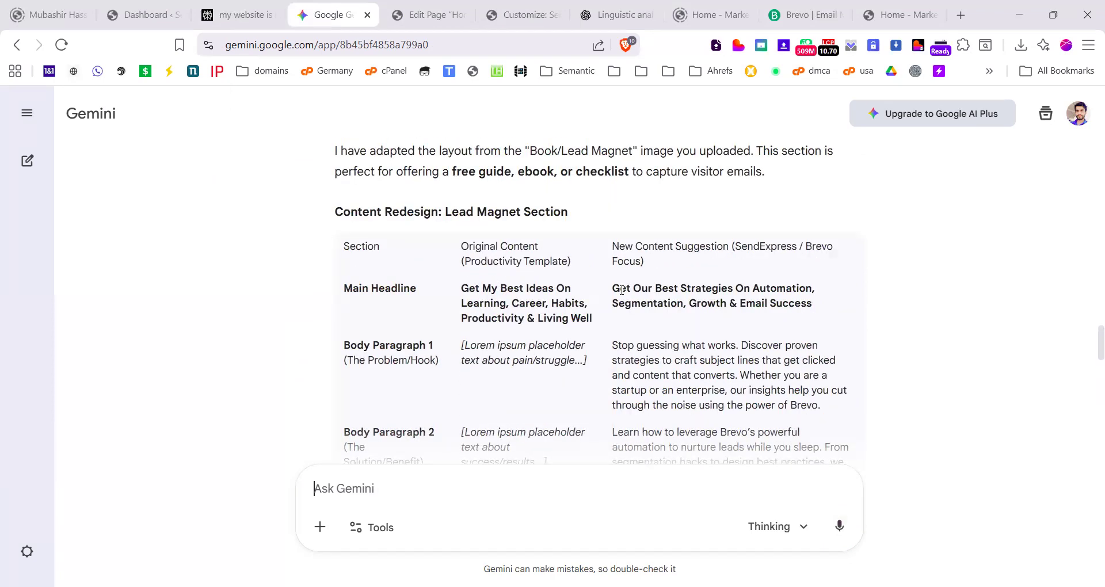
{"action": "left_click_drag", "start_coordinate": [617, 286], "coordinate": [821, 313]}
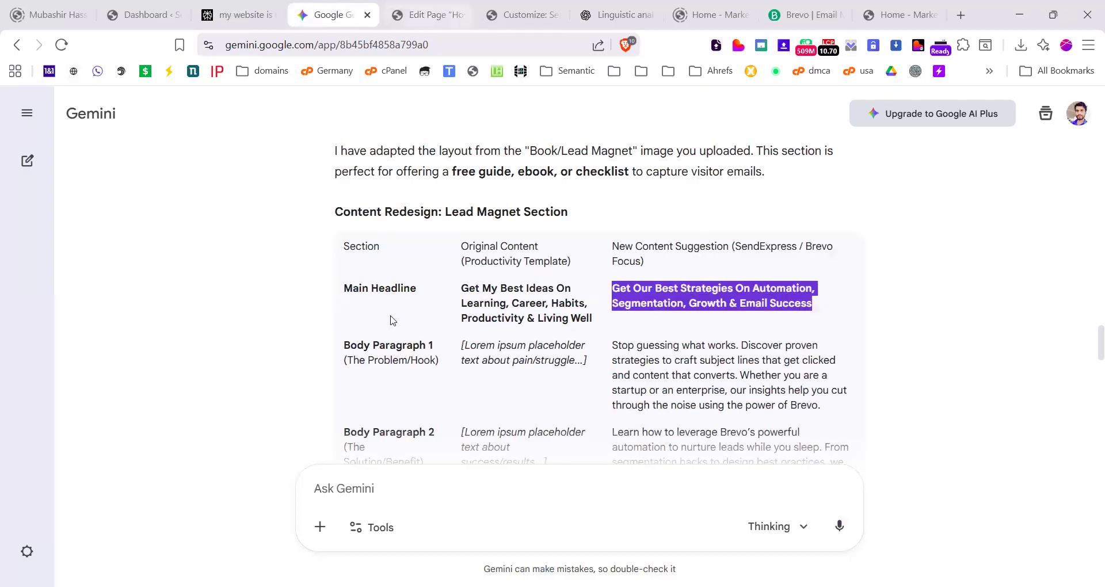
{"action": "left_click_drag", "start_coordinate": [461, 259], "coordinate": [575, 264]}
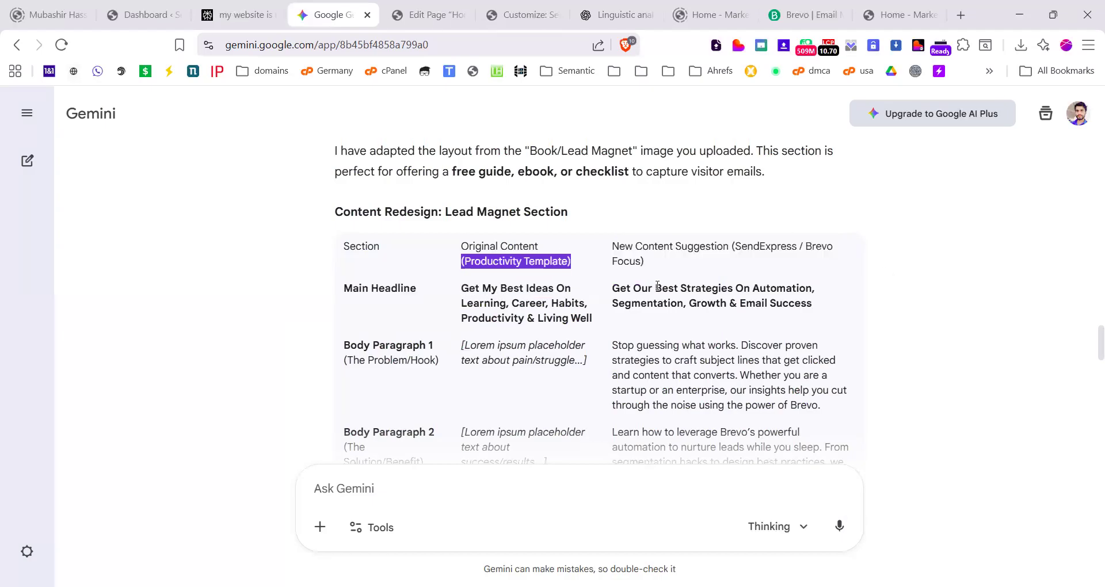
Step: Replace the book section's heading in the page editor with Gemini's "Get Our Best Strategies On Automation, Segmentation, Growth & Email Success"
{"action": "left_click_drag", "start_coordinate": [614, 286], "coordinate": [823, 302]}
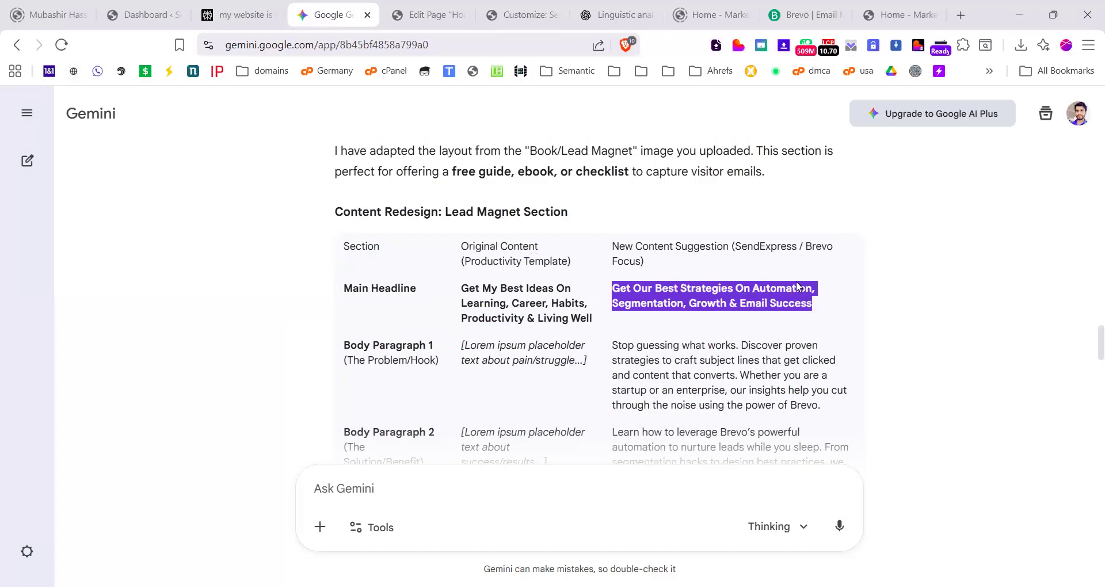
{"action": "scroll", "coordinate": [527, 293], "scroll_direction": "up", "scroll_amount": 3}
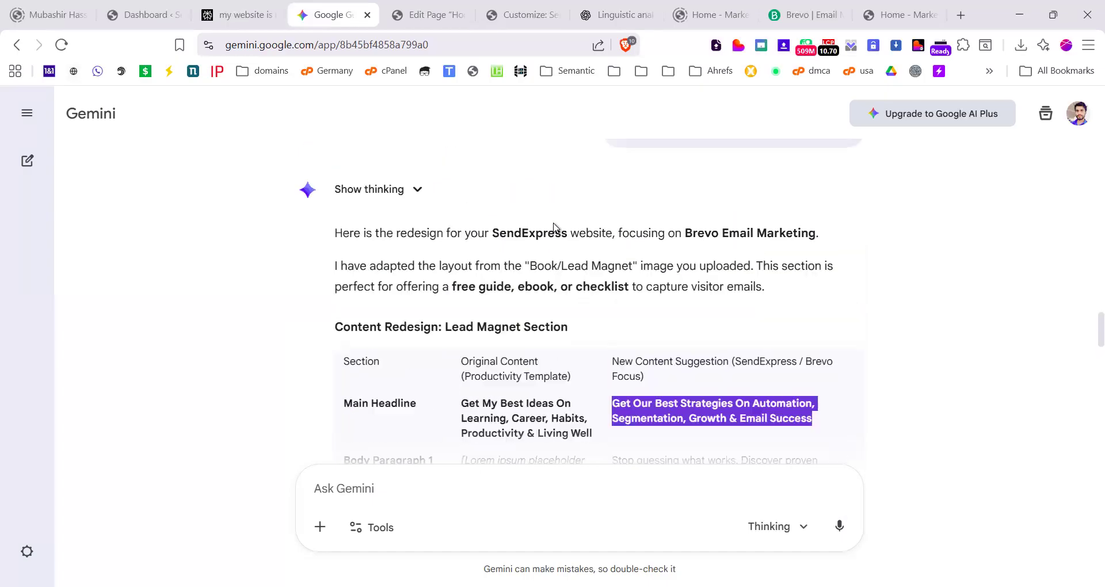
{"action": "scroll", "coordinate": [494, 287], "scroll_direction": "up", "scroll_amount": 5}
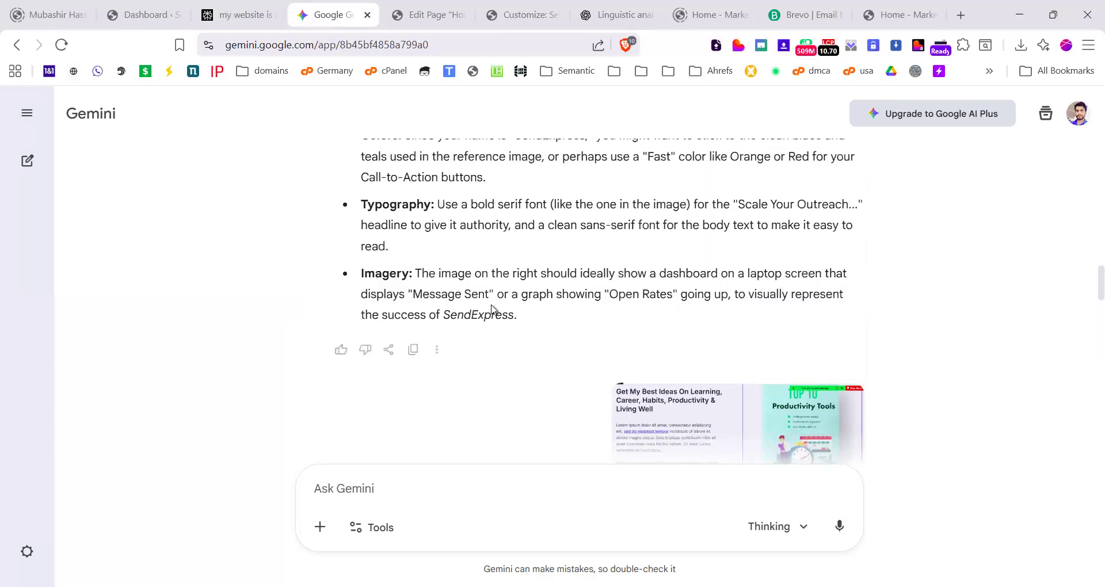
{"action": "scroll", "coordinate": [497, 309], "scroll_direction": "down", "scroll_amount": 7}
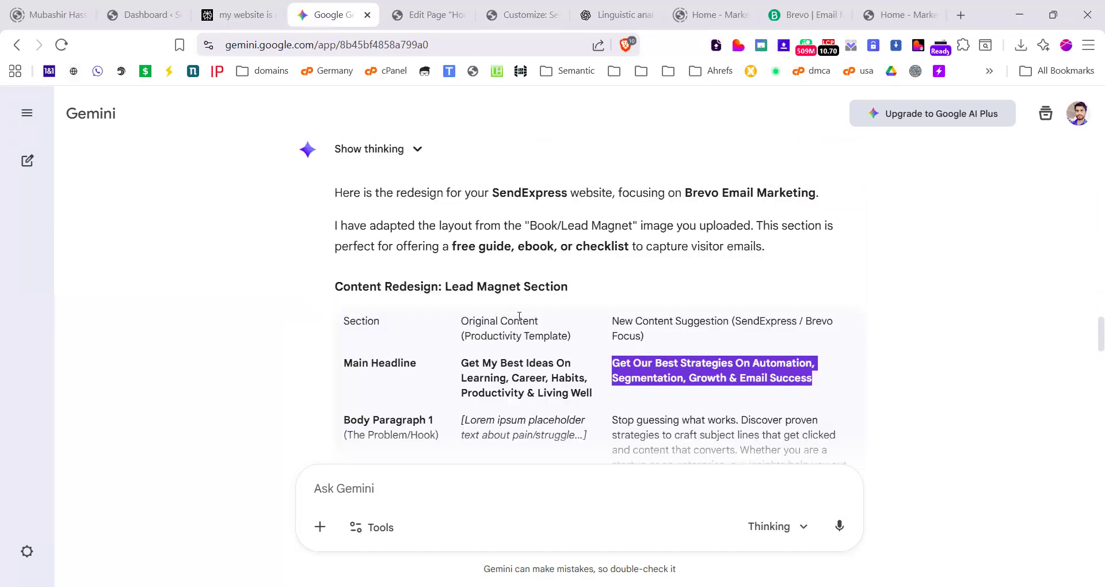
{"action": "scroll", "coordinate": [493, 293], "scroll_direction": "down", "scroll_amount": 1}
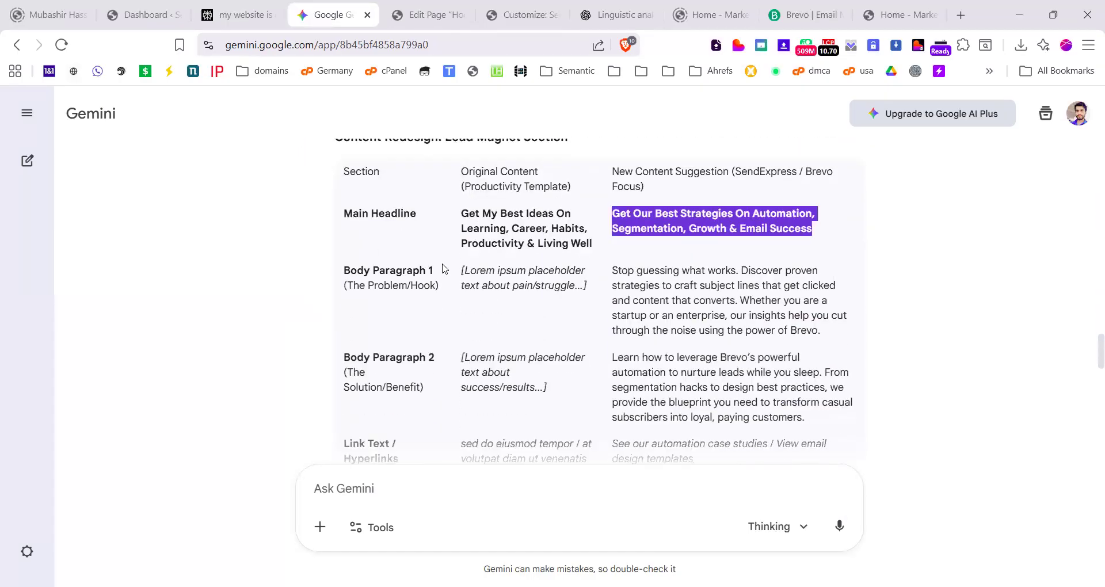
{"action": "scroll", "coordinate": [760, 335], "scroll_direction": "down", "scroll_amount": 2}
{"action": "scroll", "coordinate": [719, 346], "scroll_direction": "up", "scroll_amount": 4}
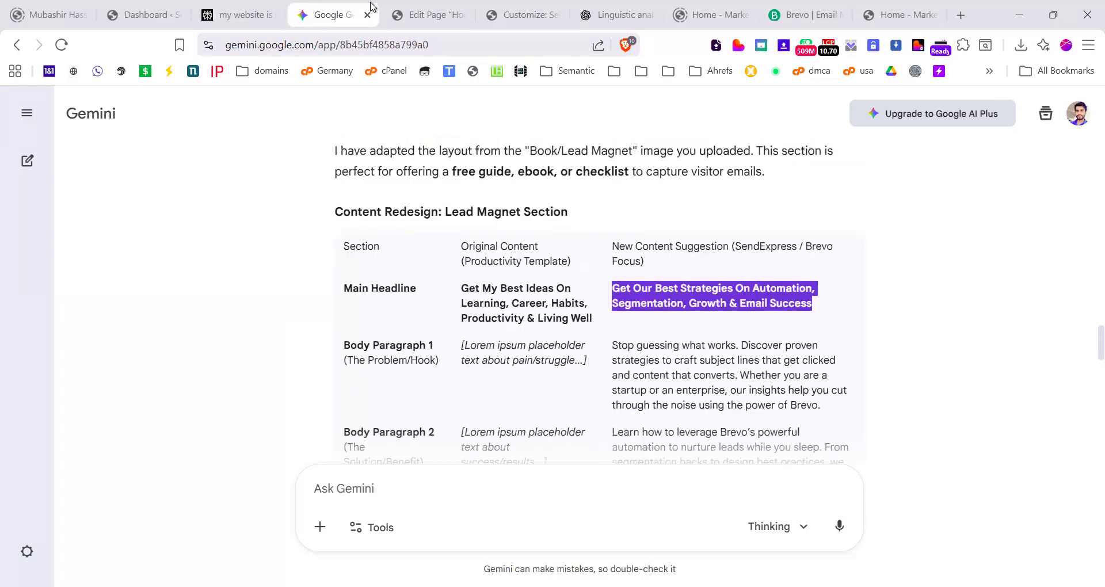
{"action": "left_click", "coordinate": [432, 12]}
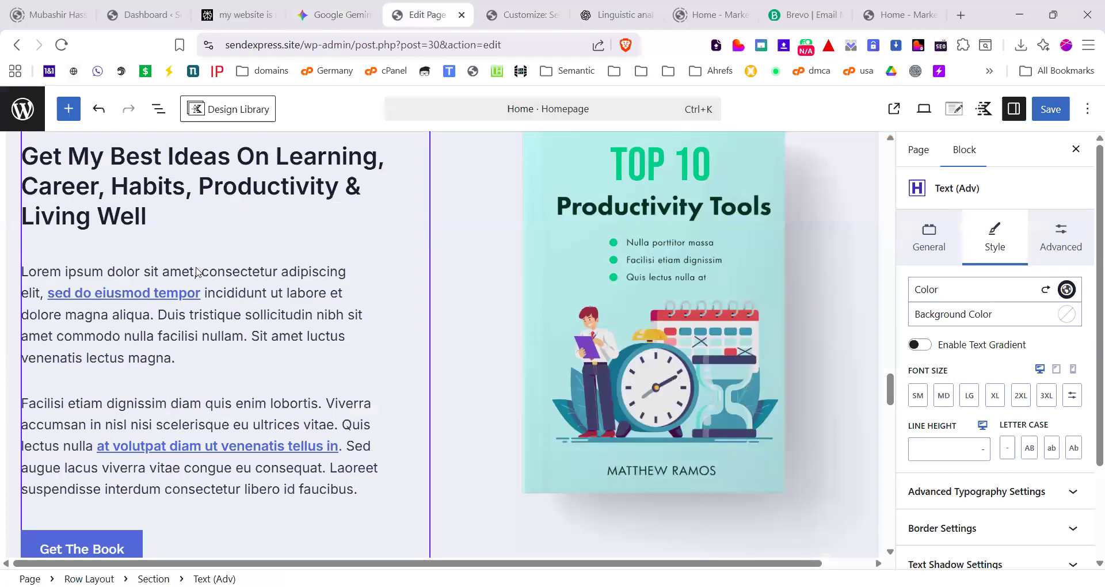
{"action": "left_click_drag", "start_coordinate": [192, 220], "coordinate": [28, 155]}
{"action": "type", "text": "Get Our Best Strategies On Automation, Segmentation, Growth & Email Success"}
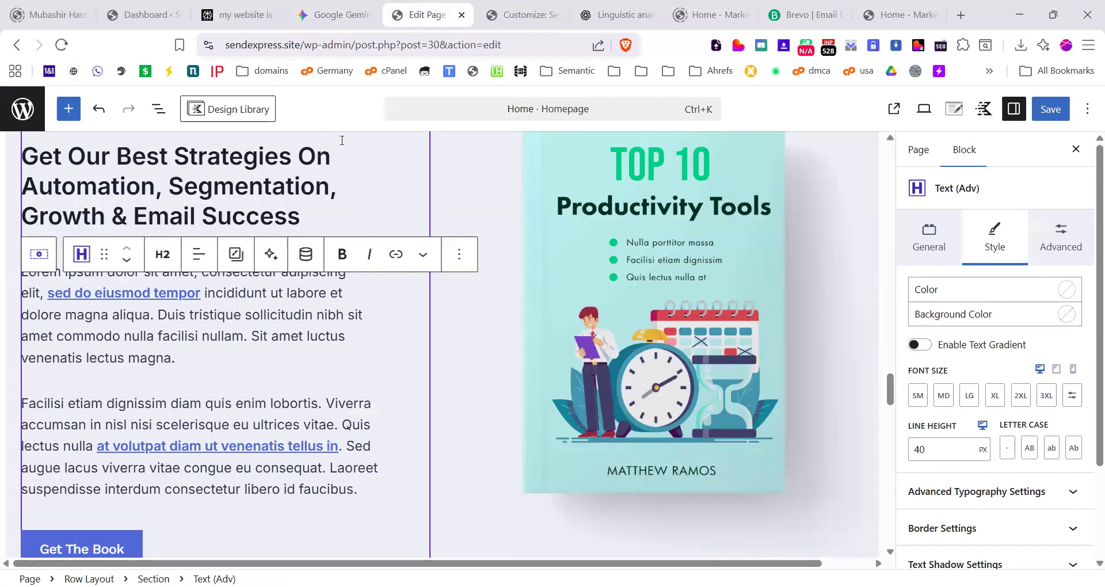
Step: Replace the book section's first lorem ipsum paragraph with Gemini's Body Paragraph 1, beginning "Stop guessing what works."
{"action": "left_click", "coordinate": [334, 13]}
{"action": "scroll", "coordinate": [551, 266], "scroll_direction": "down", "scroll_amount": 4}
{"action": "scroll", "coordinate": [551, 266], "scroll_direction": "up", "scroll_amount": 2}
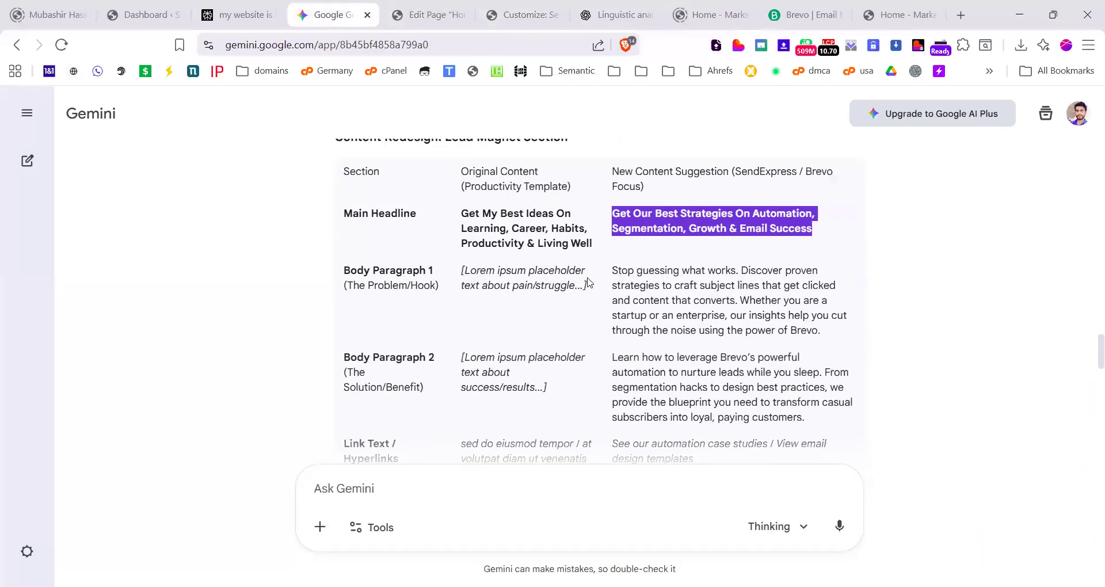
{"action": "left_click_drag", "start_coordinate": [614, 269], "coordinate": [851, 335]}
{"action": "key", "text": "ctrl+c"}
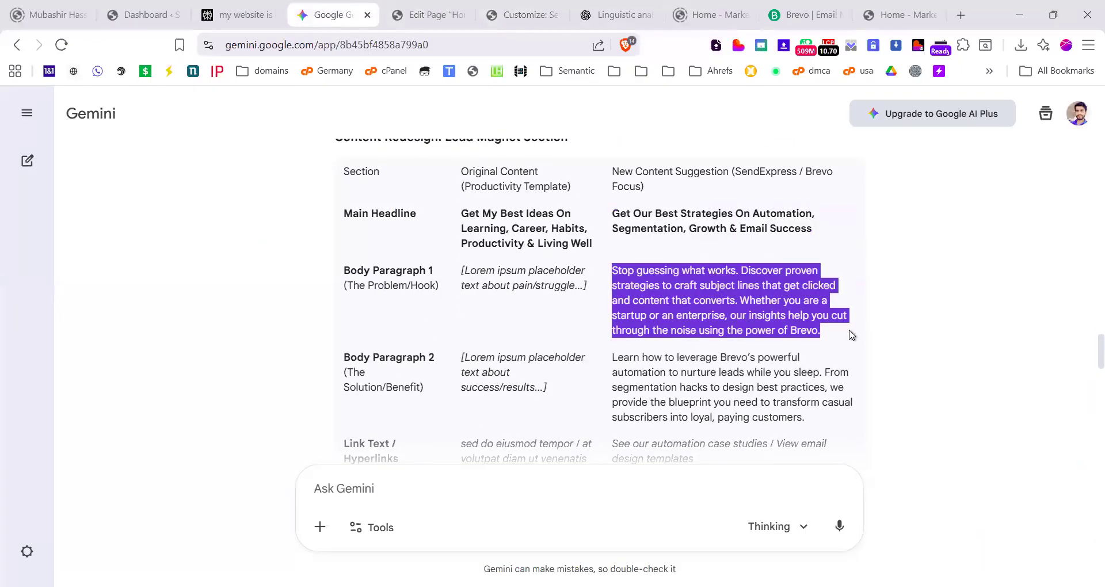
{"action": "left_click", "coordinate": [429, 15]}
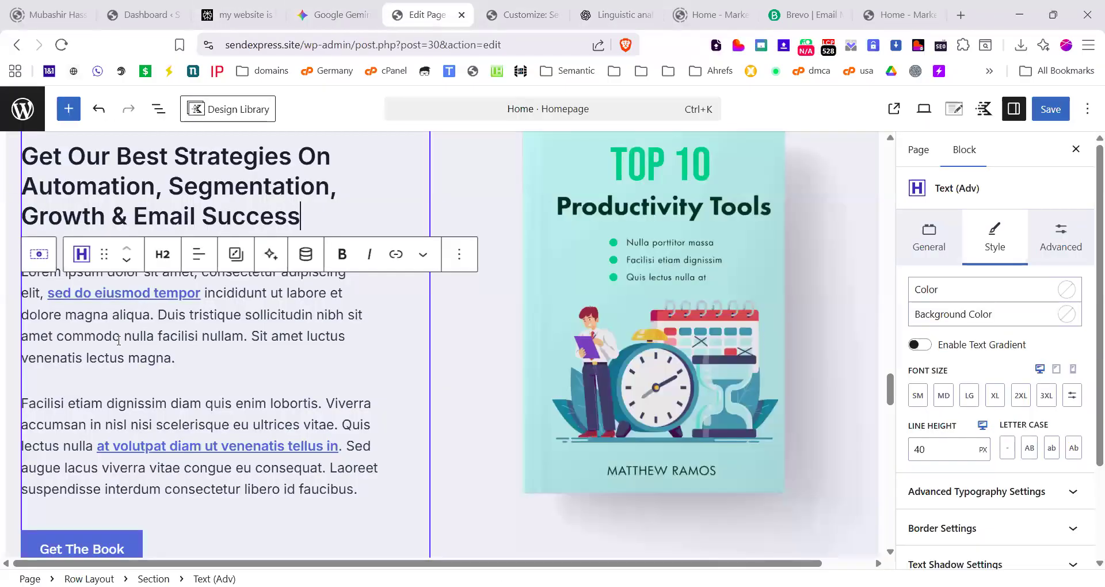
{"action": "left_click_drag", "start_coordinate": [197, 358], "coordinate": [21, 270]}
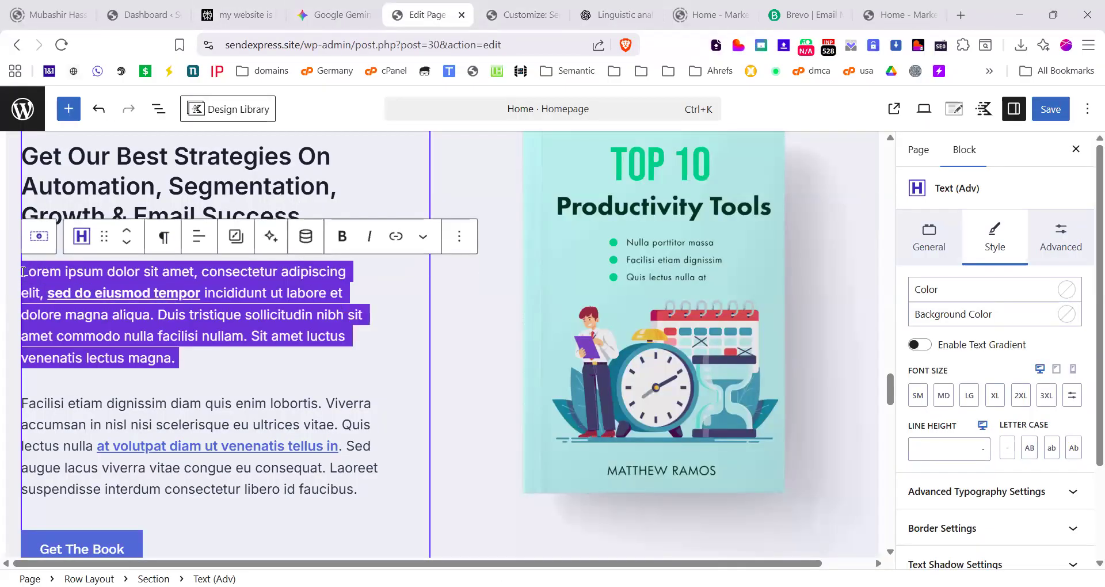
{"action": "key", "text": "ctrl+v"}
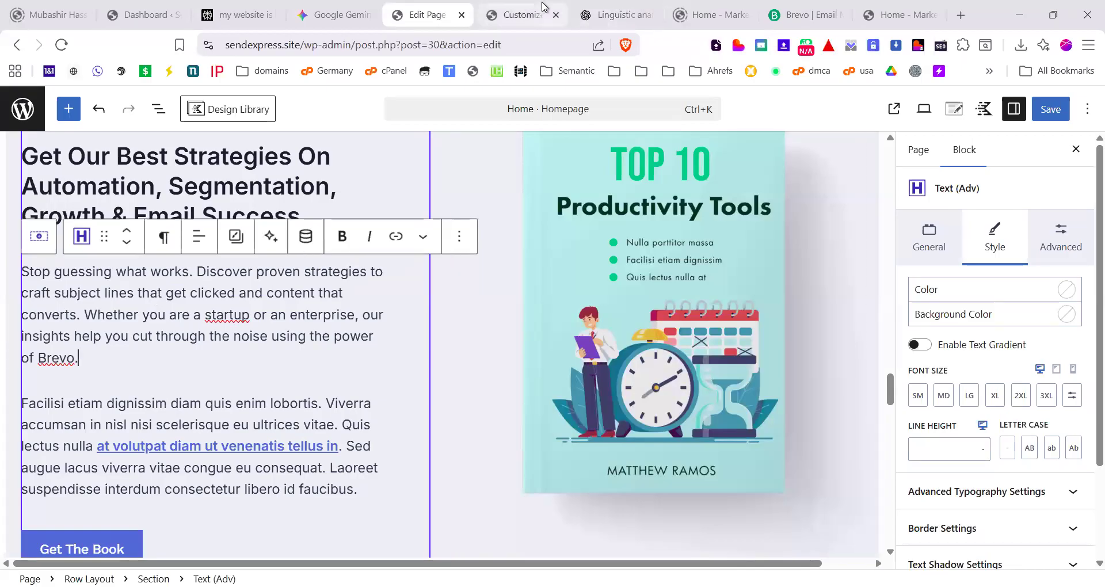
Step: Return to the Gemini chat and close the Customizer and Dashboard browser tabs
{"action": "left_click", "coordinate": [535, 15]}
{"action": "left_click", "coordinate": [328, 14]}
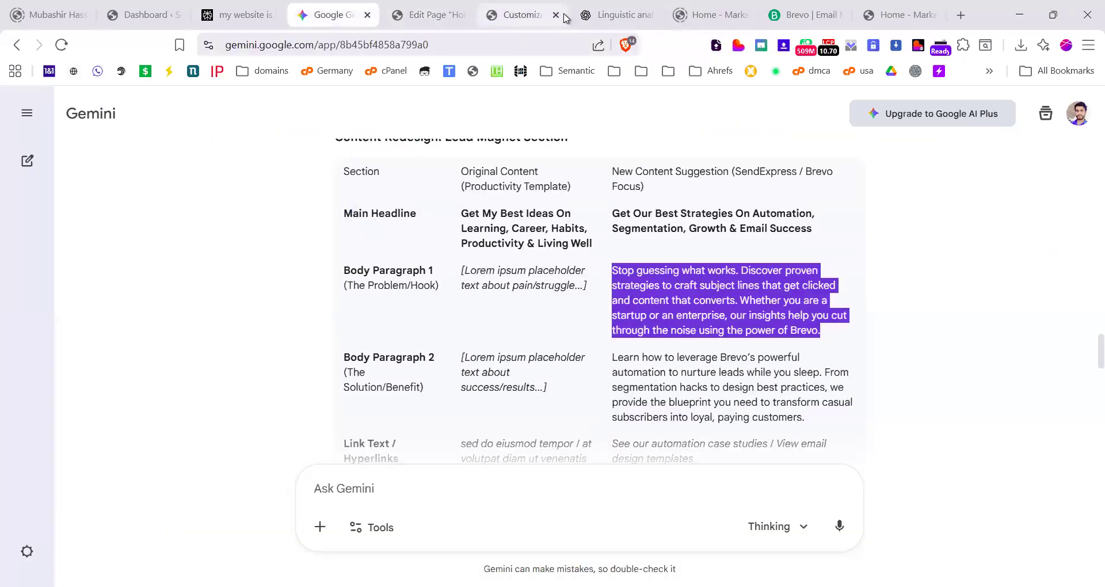
{"action": "left_click", "coordinate": [557, 15]}
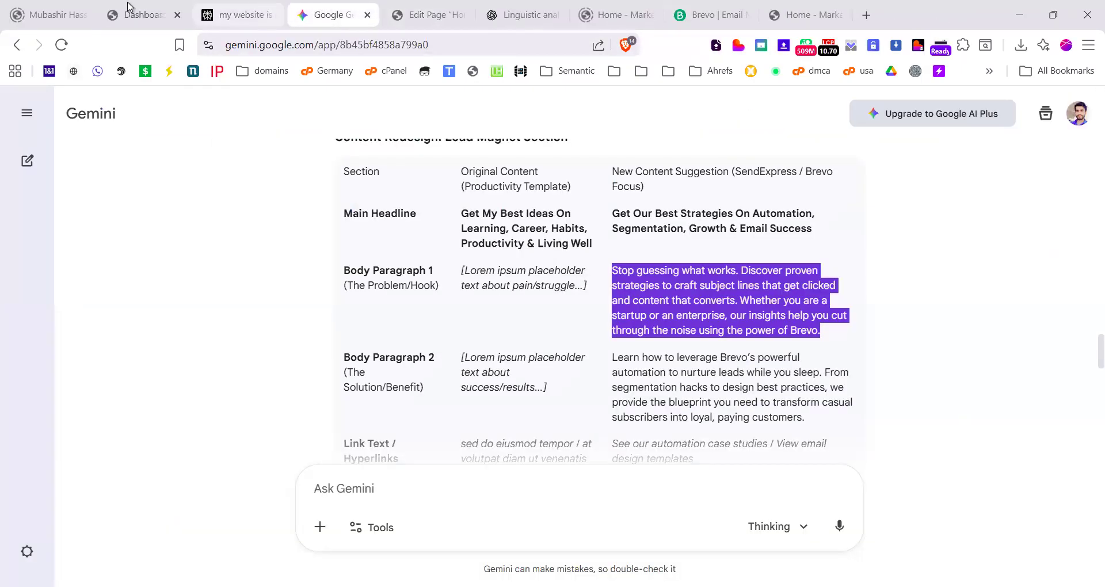
{"action": "left_click", "coordinate": [177, 14]}
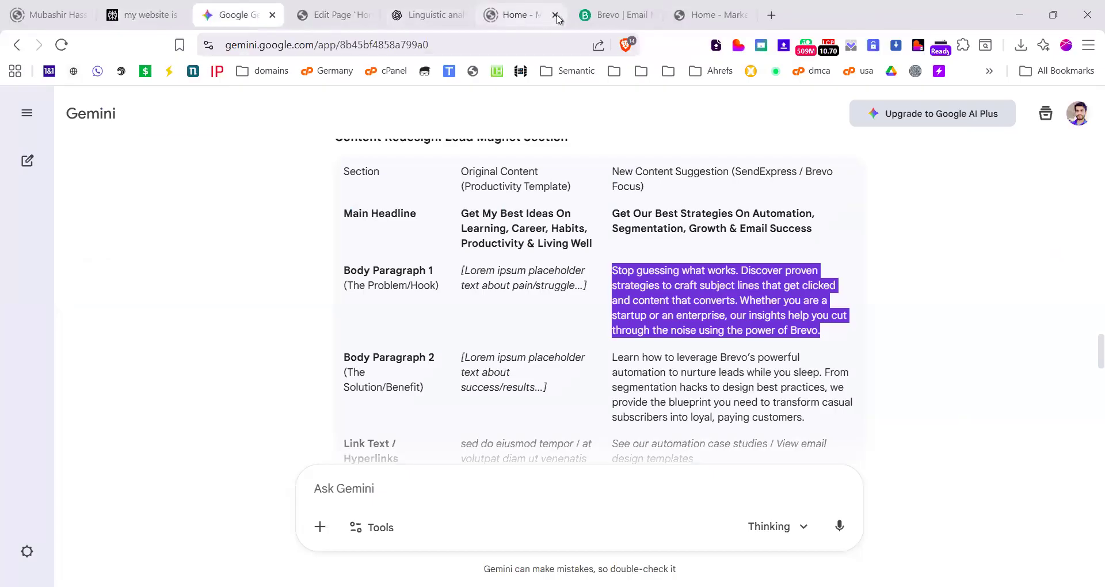
Step: Close the extra Home browser tab and replace the book section's second placeholder paragraph with the copied text beginning "Stop guessing what works."
{"action": "left_click", "coordinate": [555, 15]}
{"action": "left_click", "coordinate": [331, 14]}
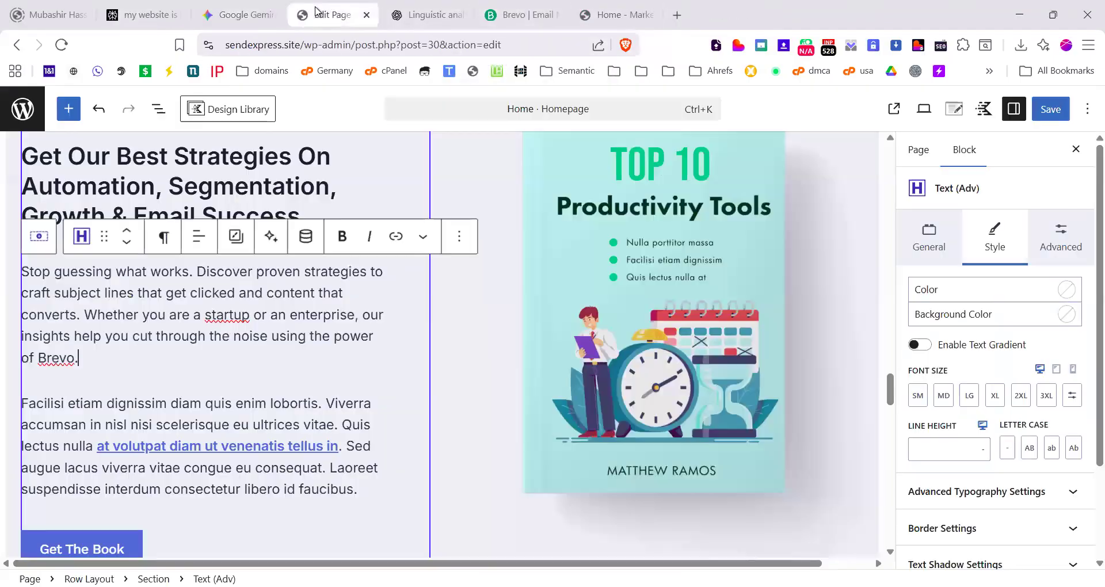
{"action": "left_click", "coordinate": [330, 15]}
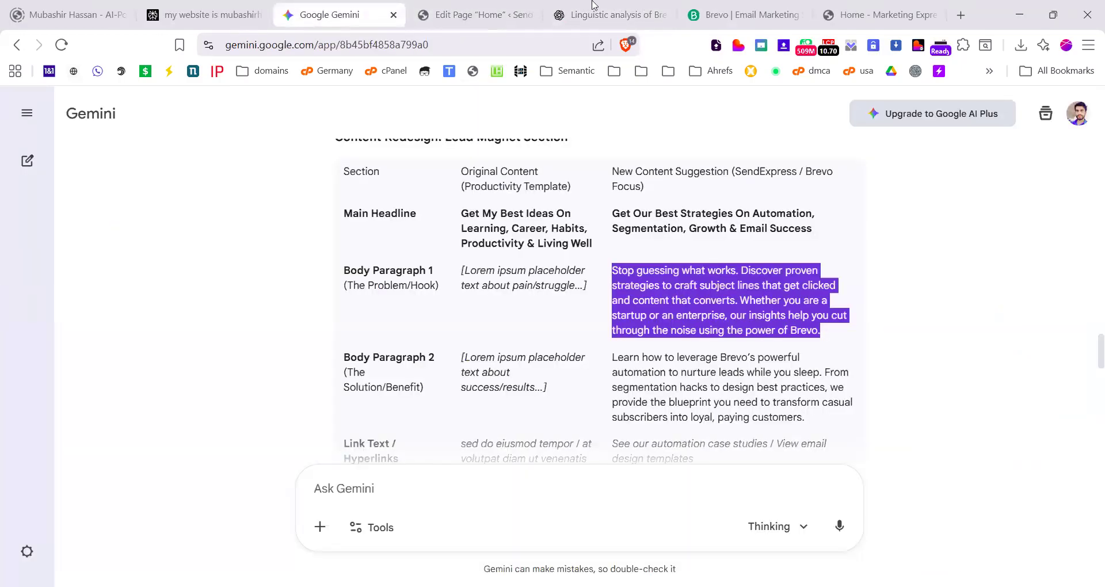
{"action": "left_click", "coordinate": [484, 14]}
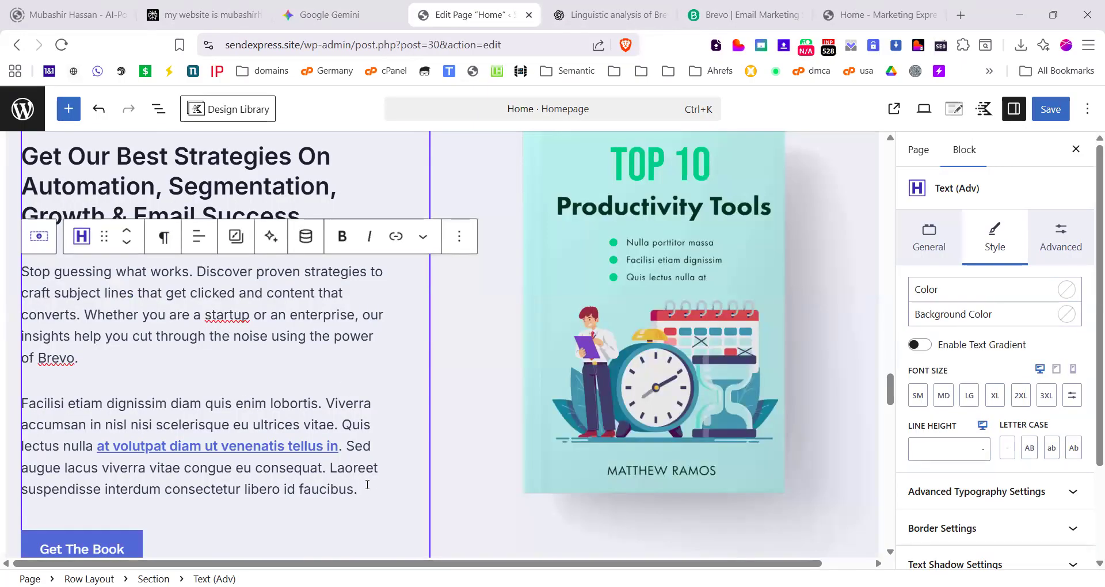
{"action": "left_click_drag", "start_coordinate": [372, 489], "coordinate": [21, 402]}
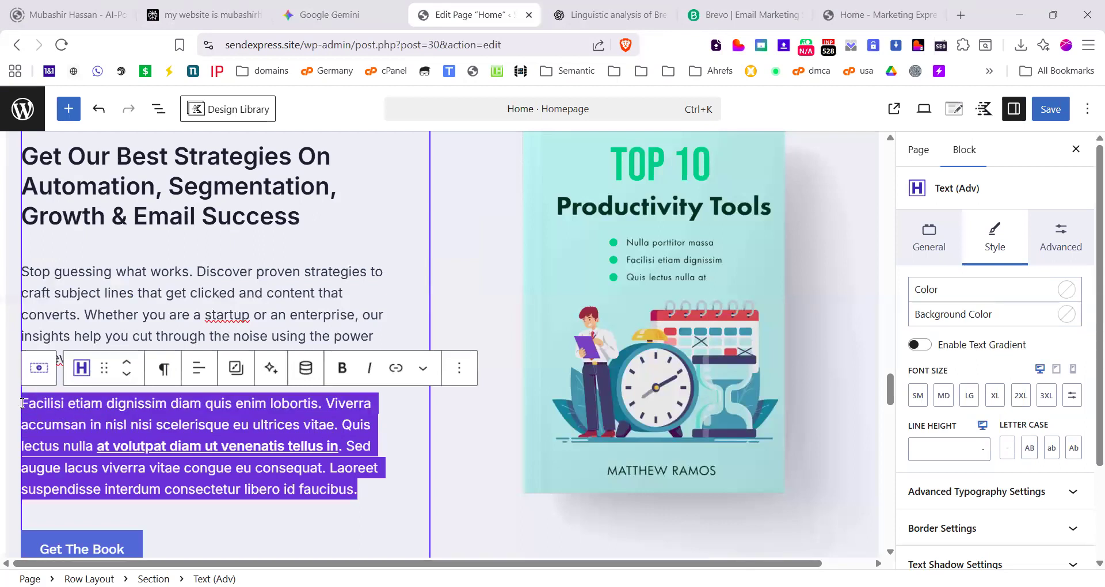
{"action": "type", "text": "Stop guessing what works. Discover proven strategies to craft subject lines that get clicked and content that converts. Whether you are a startup or an enterprise, our insights help you cut through the noise using the power of Brevo."}
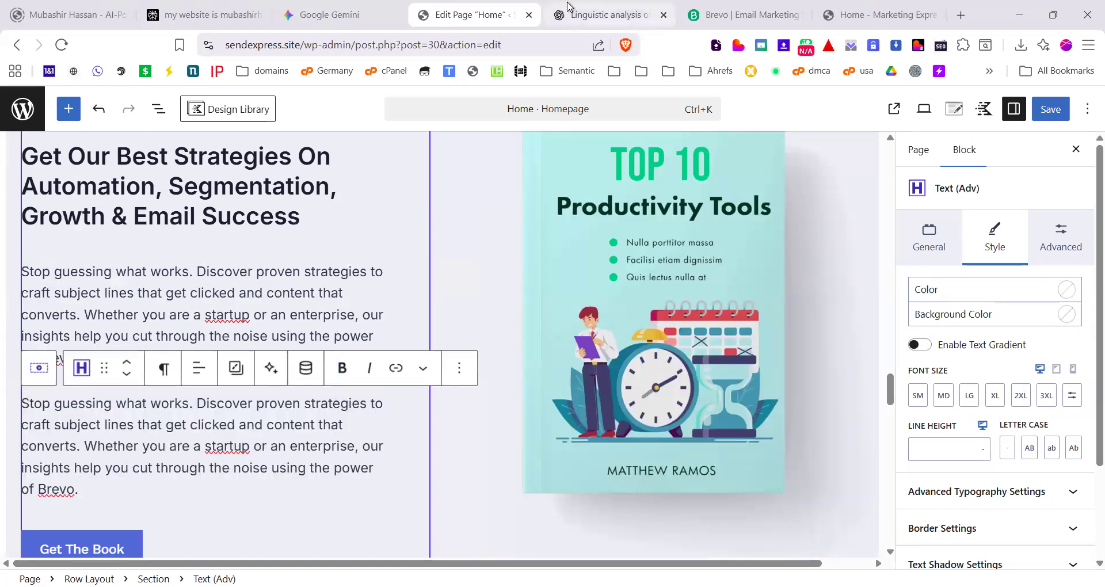
Step: Examine the rest of Gemini's Lead Magnet table, including the link text, CTA button, book cover title and bullet point suggestions
{"action": "left_click", "coordinate": [329, 14]}
{"action": "scroll", "coordinate": [556, 364], "scroll_direction": "down", "scroll_amount": 3}
{"action": "scroll", "coordinate": [488, 304], "scroll_direction": "down", "scroll_amount": 1}
{"action": "scroll", "coordinate": [488, 304], "scroll_direction": "up", "scroll_amount": 1}
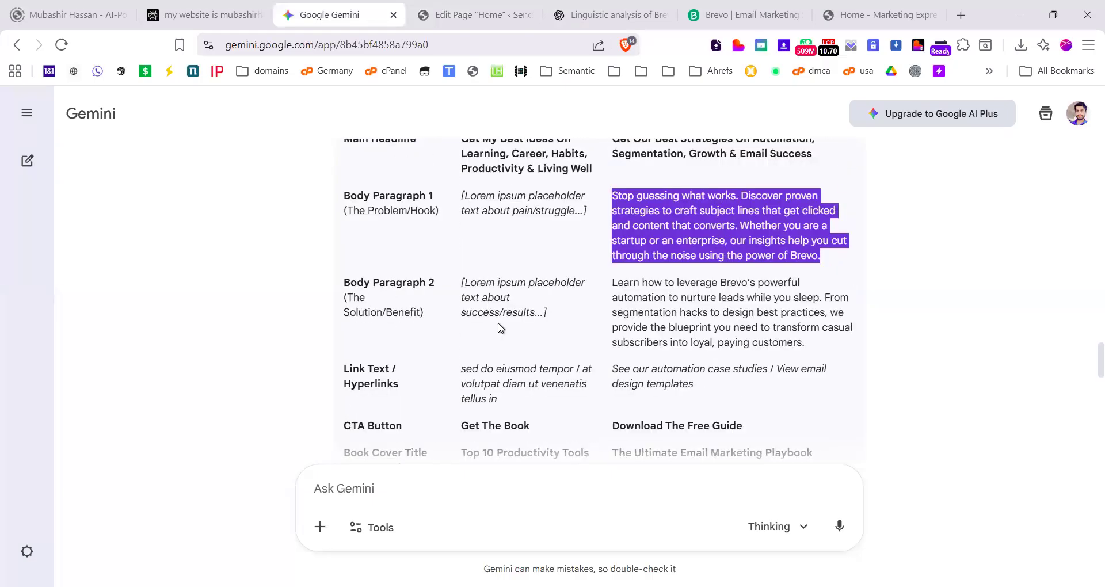
{"action": "scroll", "coordinate": [558, 310], "scroll_direction": "down", "scroll_amount": 3}
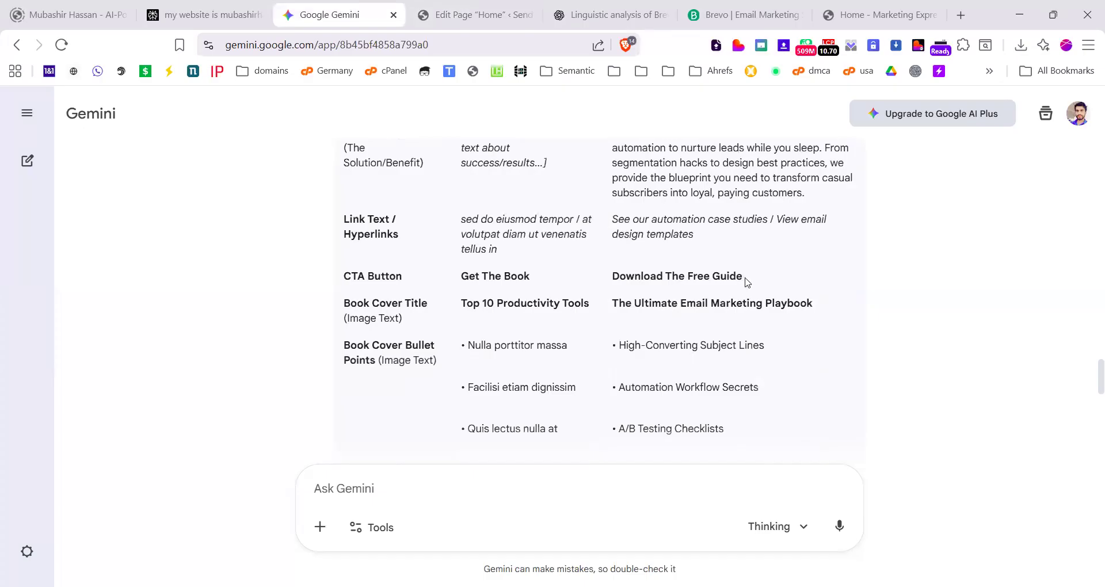
{"action": "left_click_drag", "start_coordinate": [746, 282], "coordinate": [612, 277]}
{"action": "left_click_drag", "start_coordinate": [813, 303], "coordinate": [629, 304]}
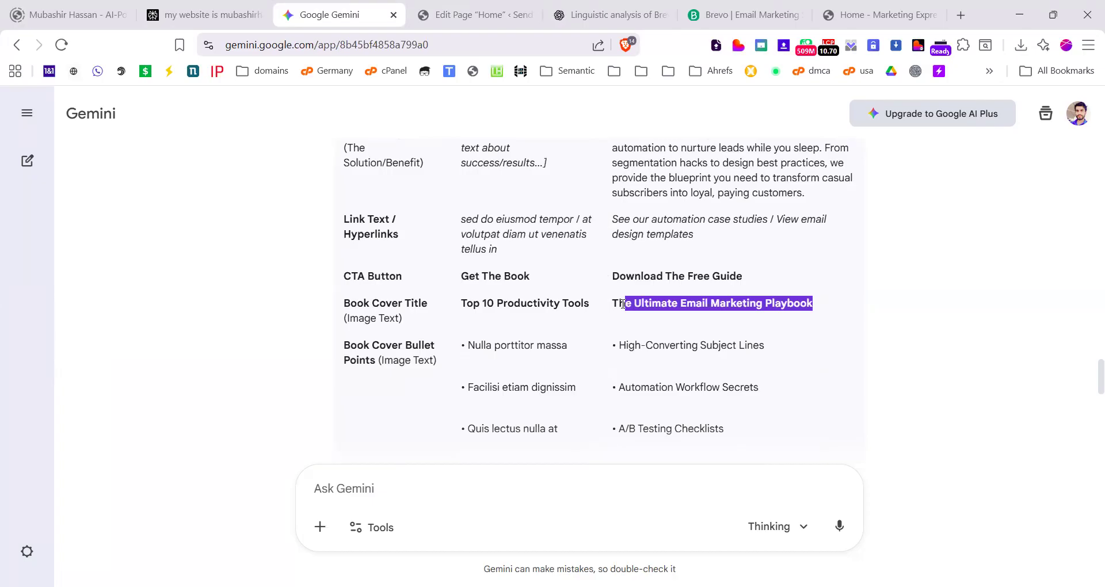
{"action": "scroll", "coordinate": [621, 304], "scroll_direction": "down", "scroll_amount": 1}
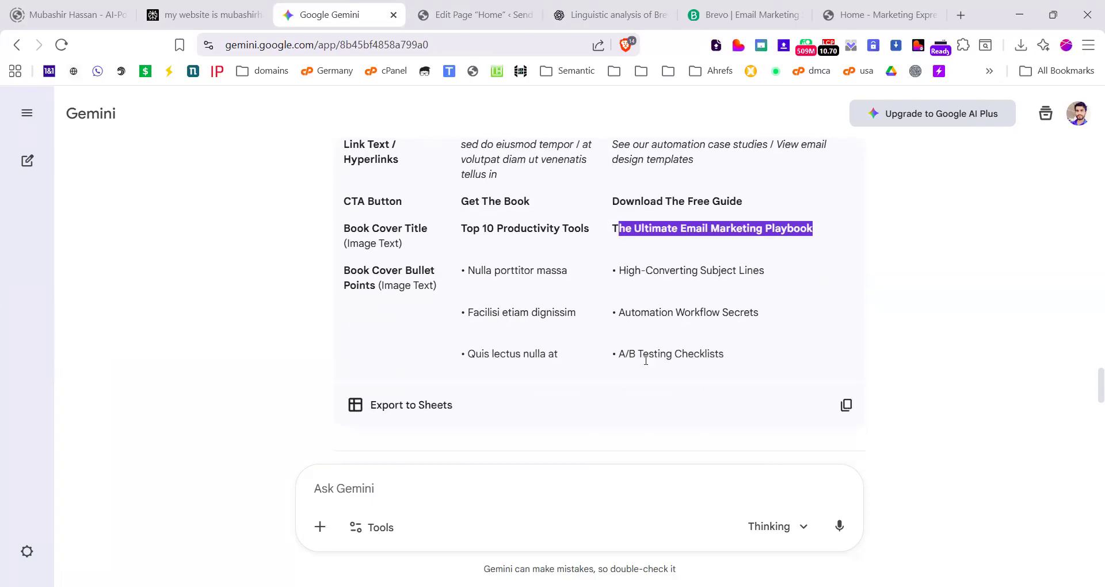
Step: Return to the homepage editor and select the book section's "Top 10 Productivity Tools" cover image
{"action": "left_click", "coordinate": [438, 22]}
{"action": "scroll", "coordinate": [263, 318], "scroll_direction": "down", "scroll_amount": 2}
{"action": "scroll", "coordinate": [263, 318], "scroll_direction": "up", "scroll_amount": 2}
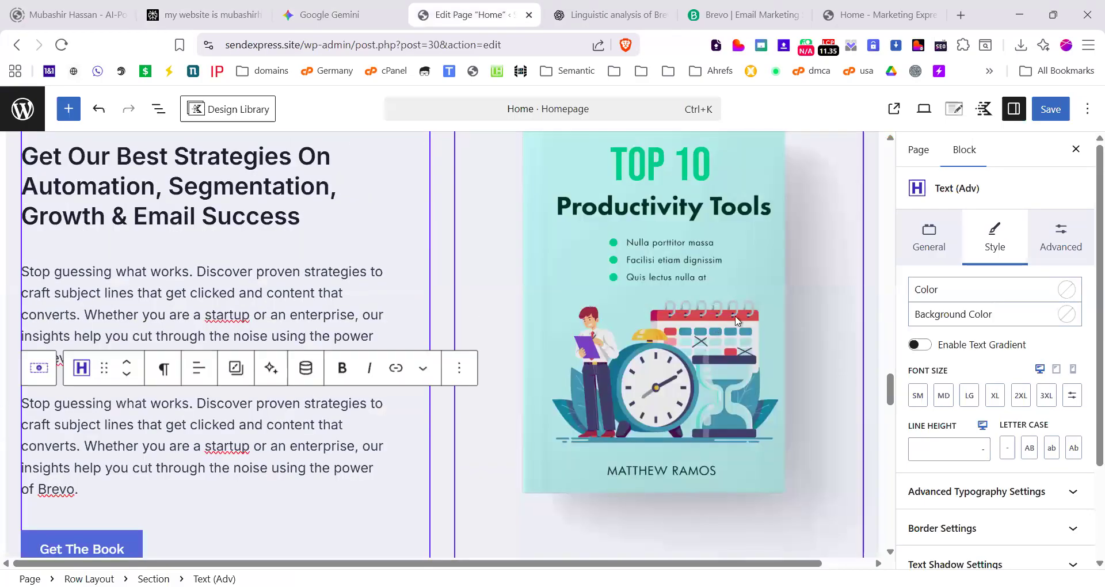
{"action": "left_click", "coordinate": [738, 320]}
{"action": "scroll", "coordinate": [605, 403], "scroll_direction": "up", "scroll_amount": 3}
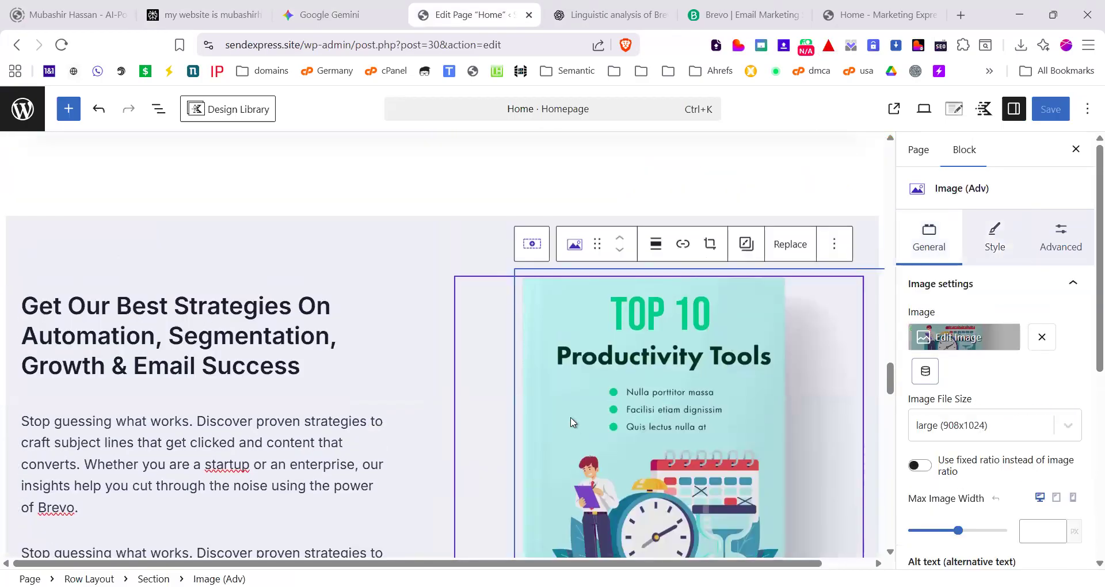
{"action": "scroll", "coordinate": [578, 389], "scroll_direction": "down", "scroll_amount": 3}
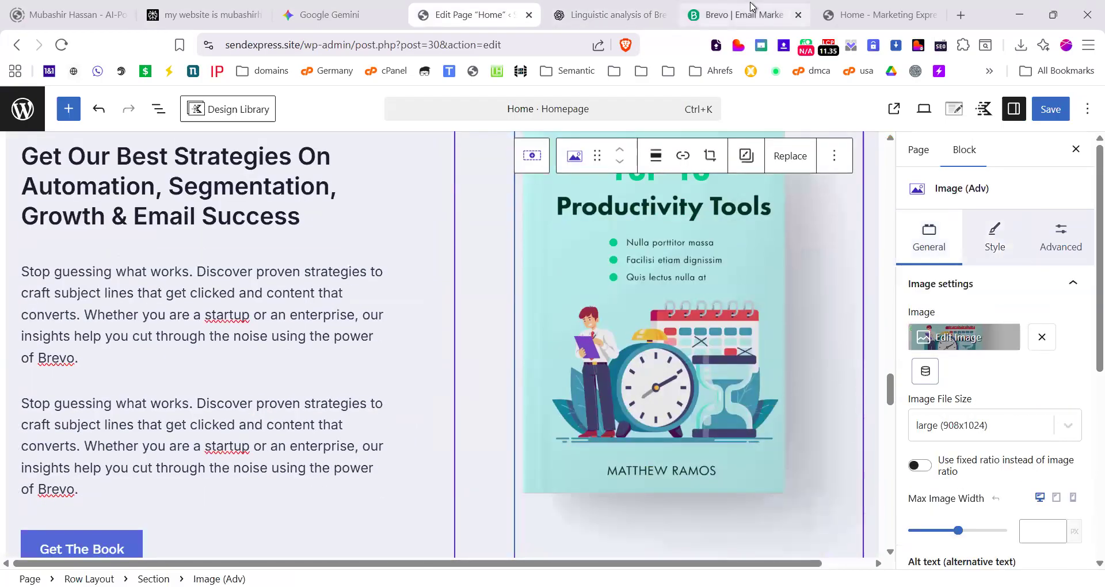
Step: Open pinterest.com in a new browser tab
{"action": "left_click", "coordinate": [751, 7]}
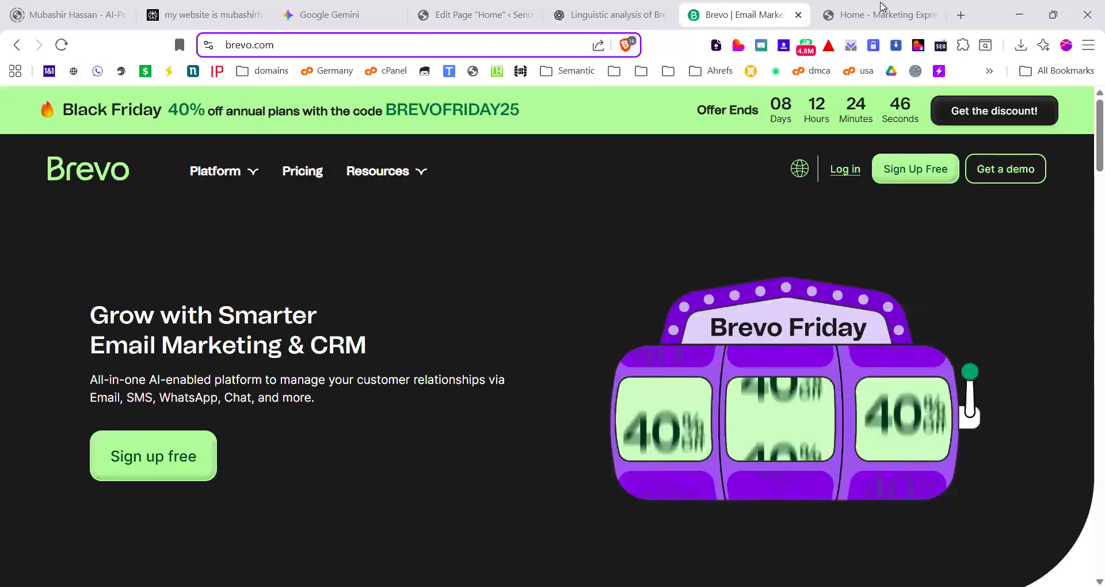
{"action": "left_click", "coordinate": [961, 15]}
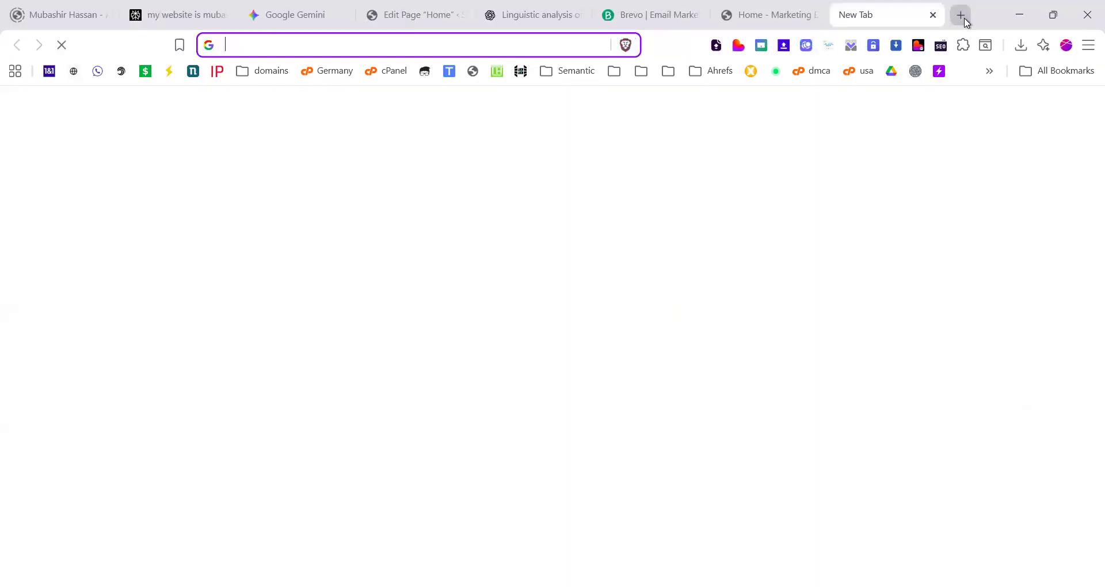
{"action": "type", "text": "pintre"}
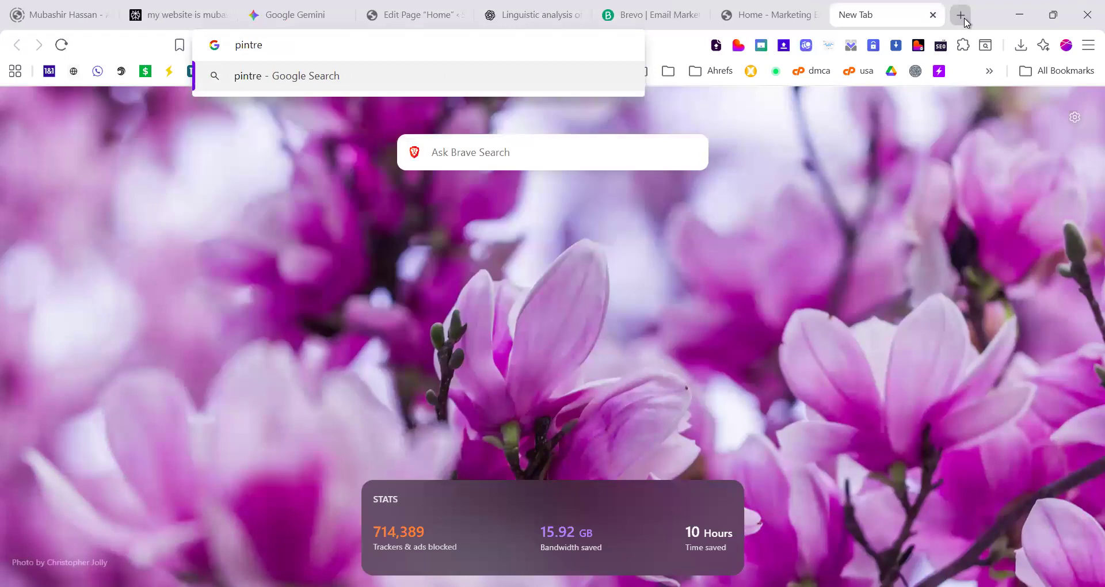
{"action": "key", "text": "BackSpace"}
{"action": "key", "text": "BackSpace"}
{"action": "key", "text": "Down"}
{"action": "key", "text": "Down"}
{"action": "key", "text": "Down"}
{"action": "key", "text": "Down"}
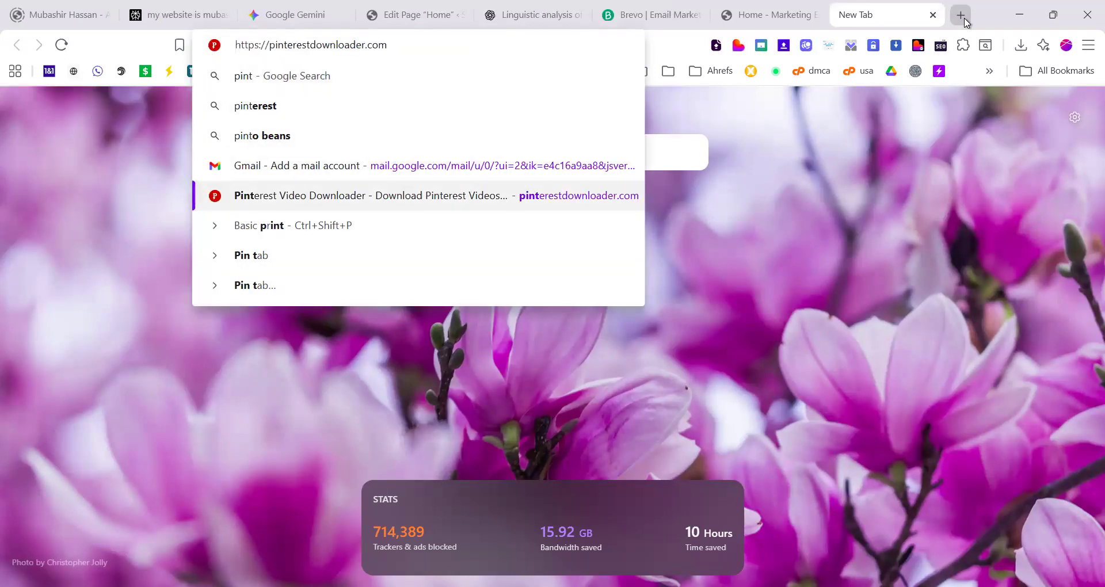
{"action": "key", "text": "Return"}
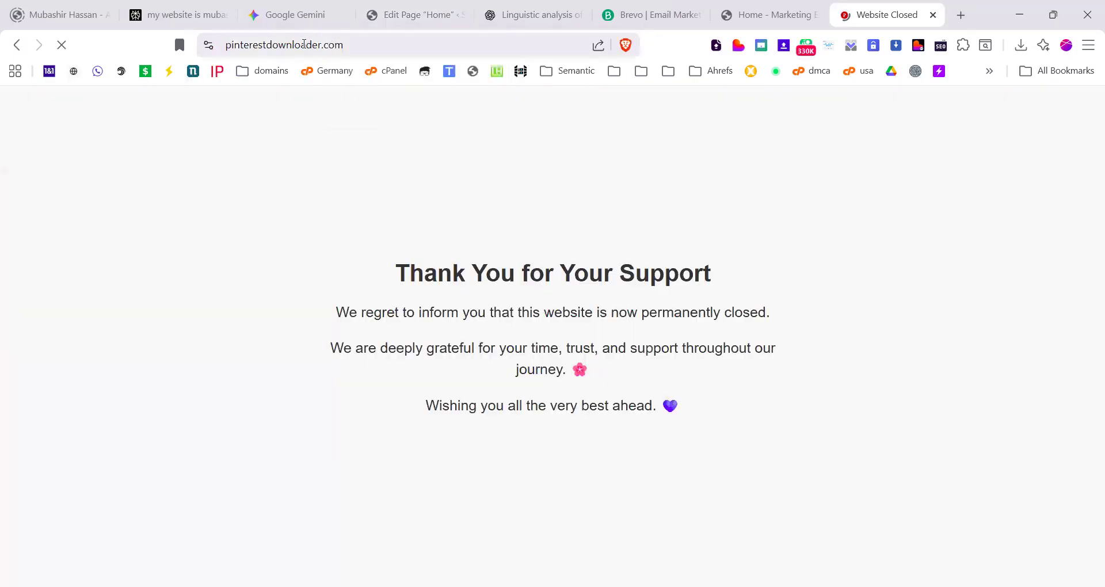
{"action": "left_click_drag", "start_coordinate": [270, 42], "coordinate": [419, 60]}
{"action": "type", "text": ".com"}
{"action": "key", "text": "Return"}
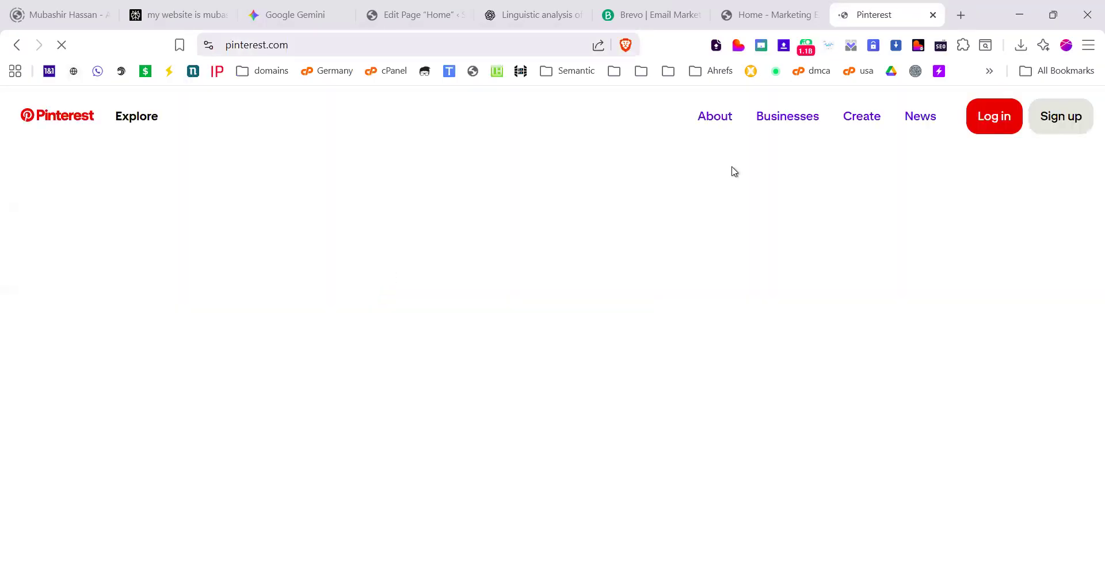
Step: Dismiss Pinterest's sign-in prompt and look through its landing page
{"action": "left_click", "coordinate": [433, 8]}
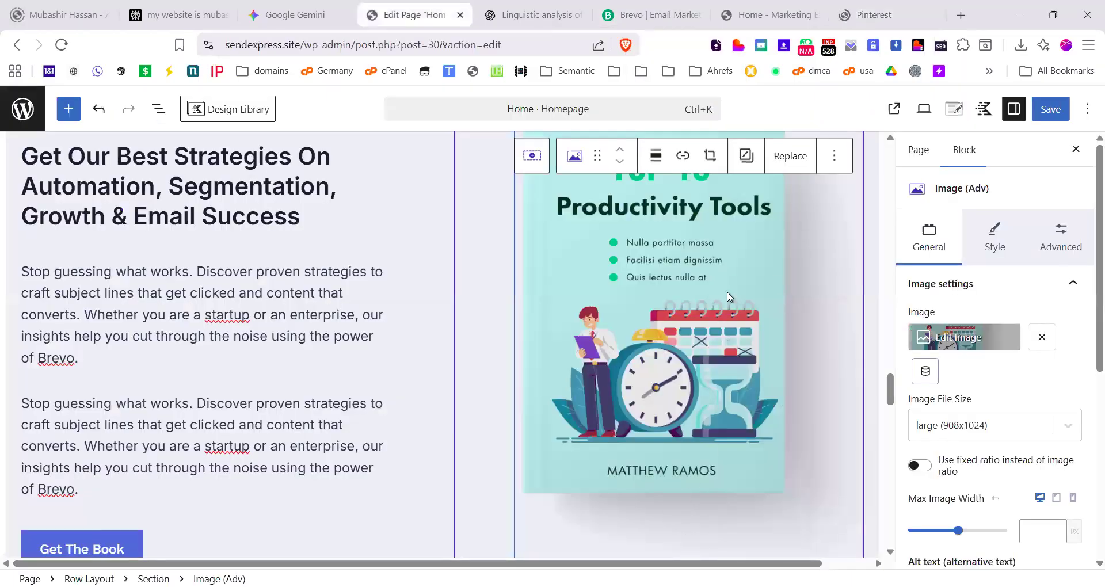
{"action": "left_click", "coordinate": [891, 7]}
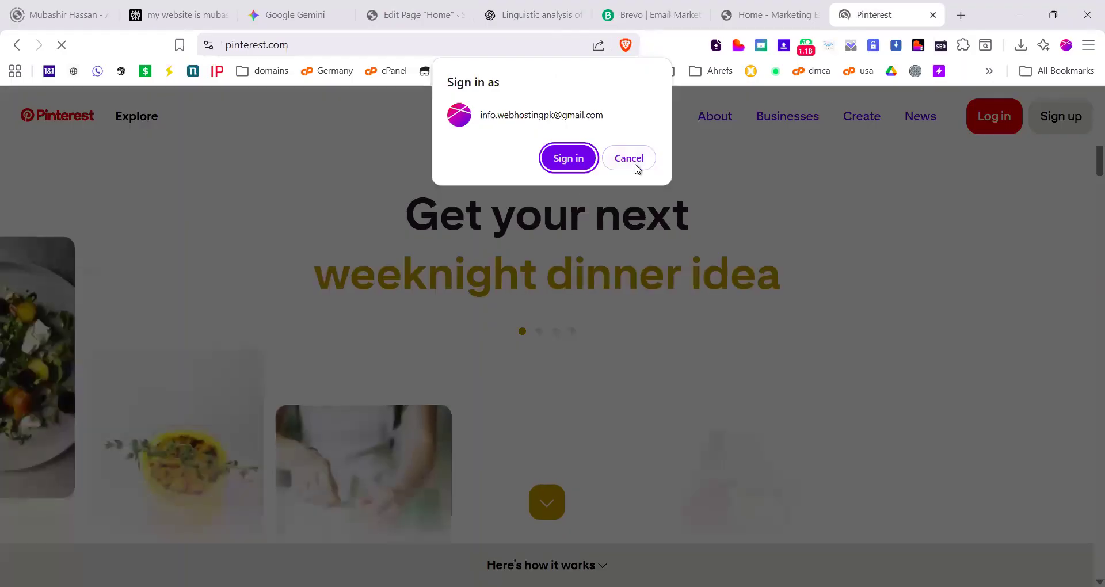
{"action": "left_click", "coordinate": [629, 158]}
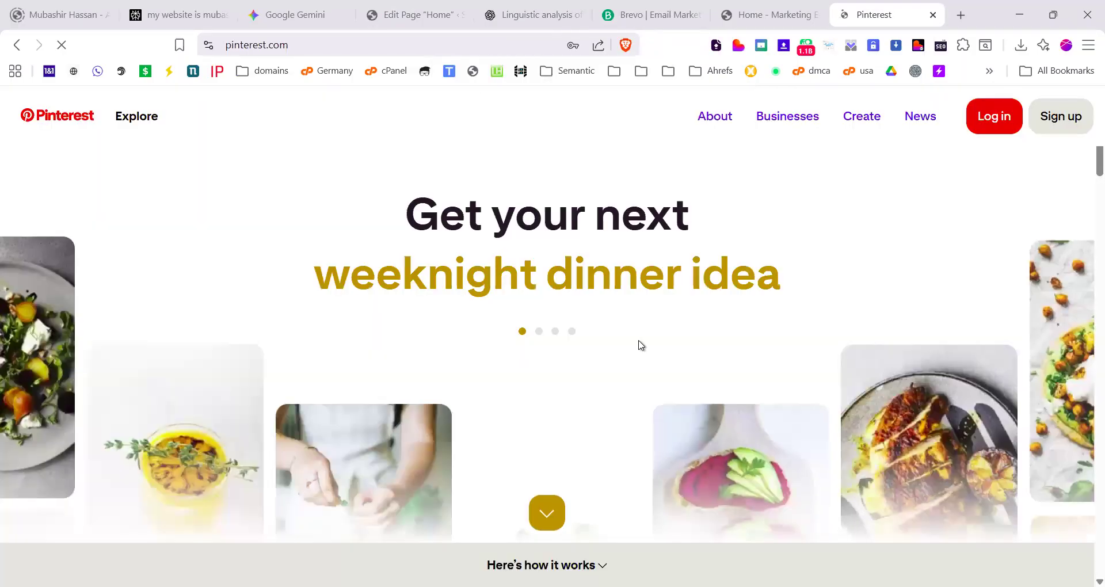
{"action": "scroll", "coordinate": [641, 346], "scroll_direction": "down", "scroll_amount": 10}
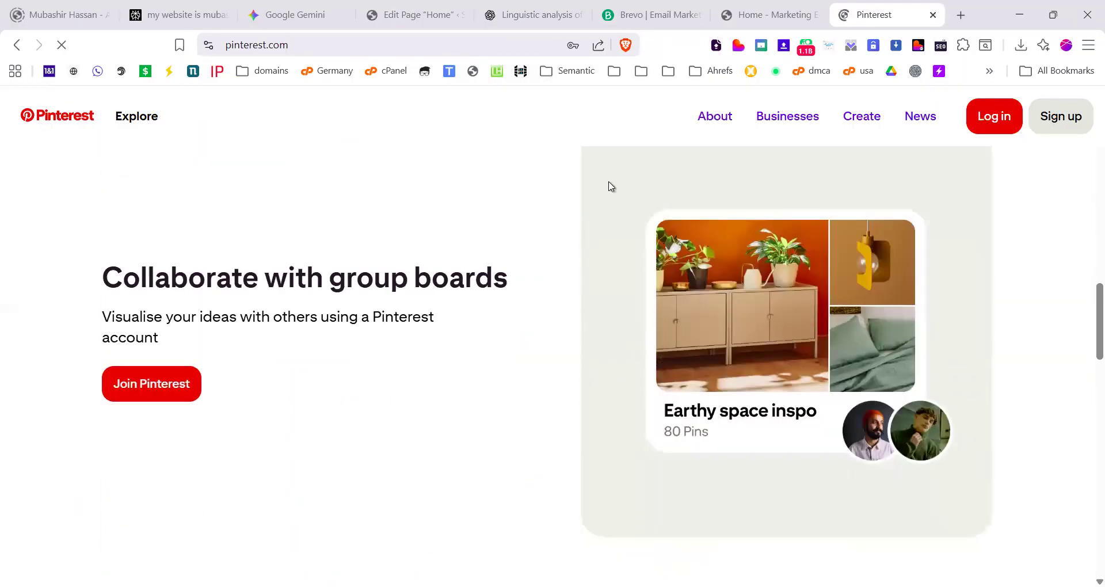
{"action": "scroll", "coordinate": [534, 279], "scroll_direction": "up", "scroll_amount": 10}
{"action": "scroll", "coordinate": [509, 345], "scroll_direction": "down", "scroll_amount": 5}
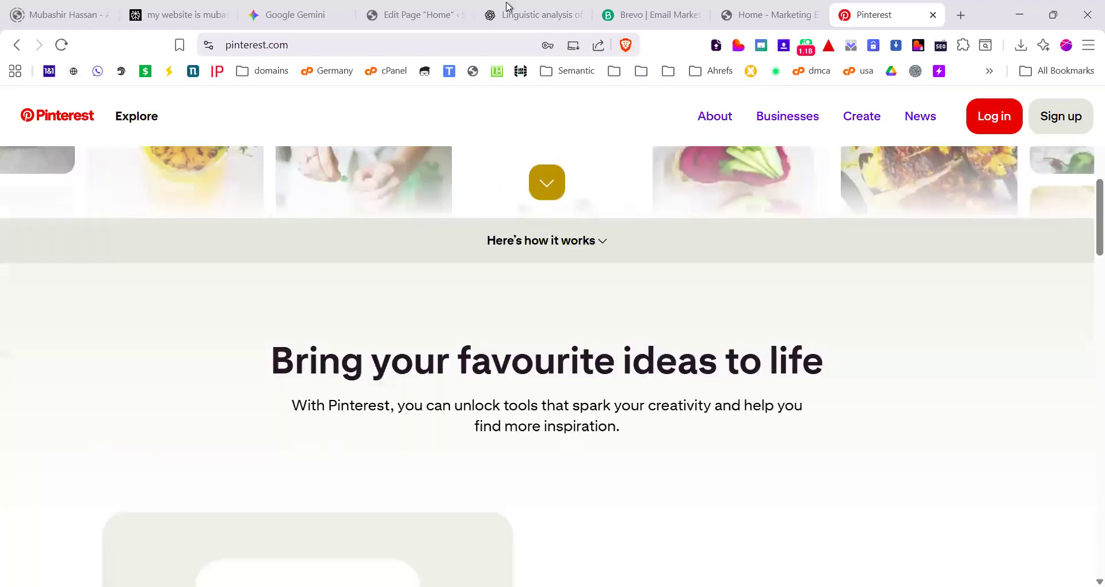
Step: Return to the homepage editor and review the book section's cover image and button and the Leadership Tips section below it
{"action": "left_click", "coordinate": [389, 8]}
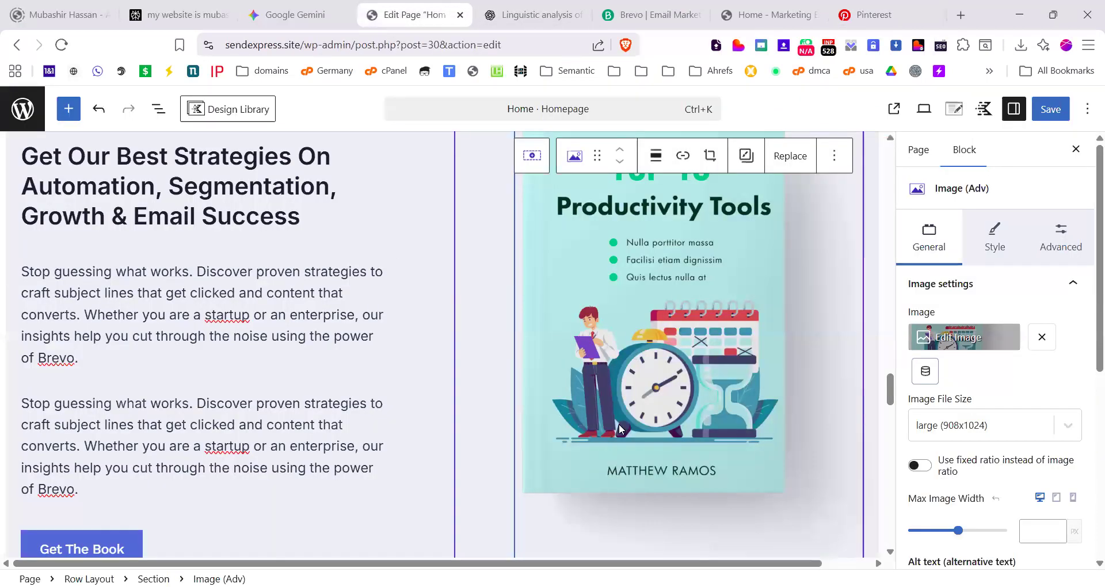
{"action": "scroll", "coordinate": [700, 399], "scroll_direction": "down", "scroll_amount": 1}
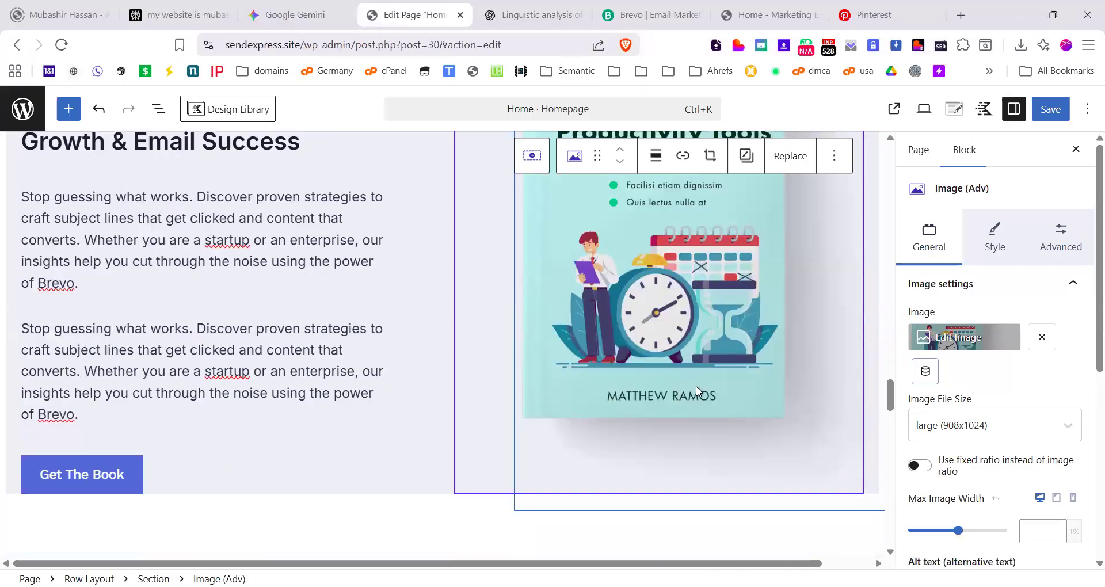
{"action": "scroll", "coordinate": [588, 328], "scroll_direction": "down", "scroll_amount": 1}
{"action": "scroll", "coordinate": [595, 320], "scroll_direction": "up", "scroll_amount": 1}
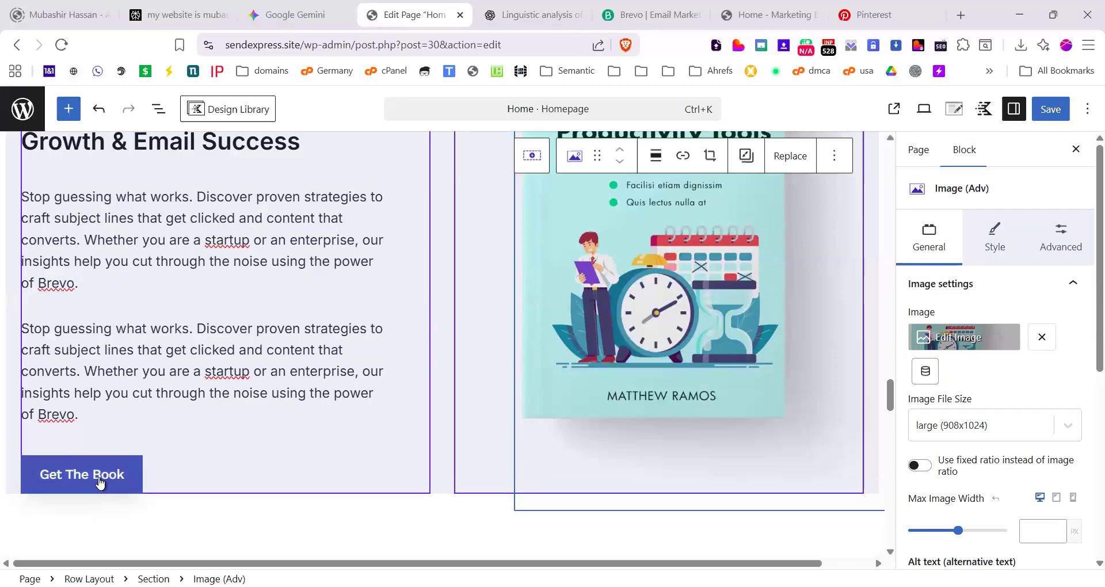
{"action": "scroll", "coordinate": [99, 483], "scroll_direction": "down", "scroll_amount": 1}
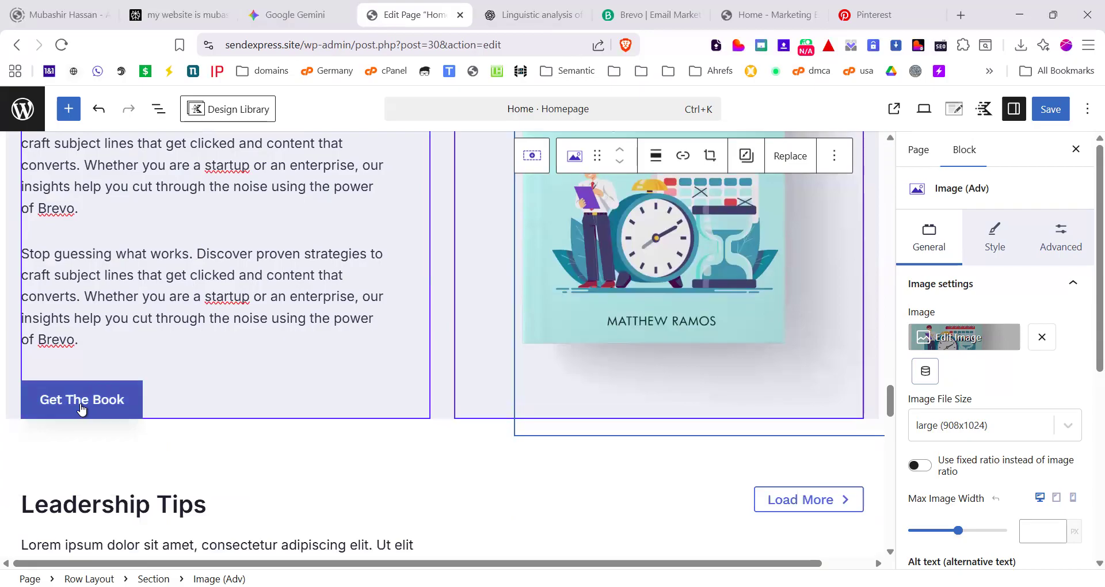
{"action": "scroll", "coordinate": [89, 397], "scroll_direction": "down", "scroll_amount": 1}
{"action": "scroll", "coordinate": [402, 334], "scroll_direction": "down", "scroll_amount": 2}
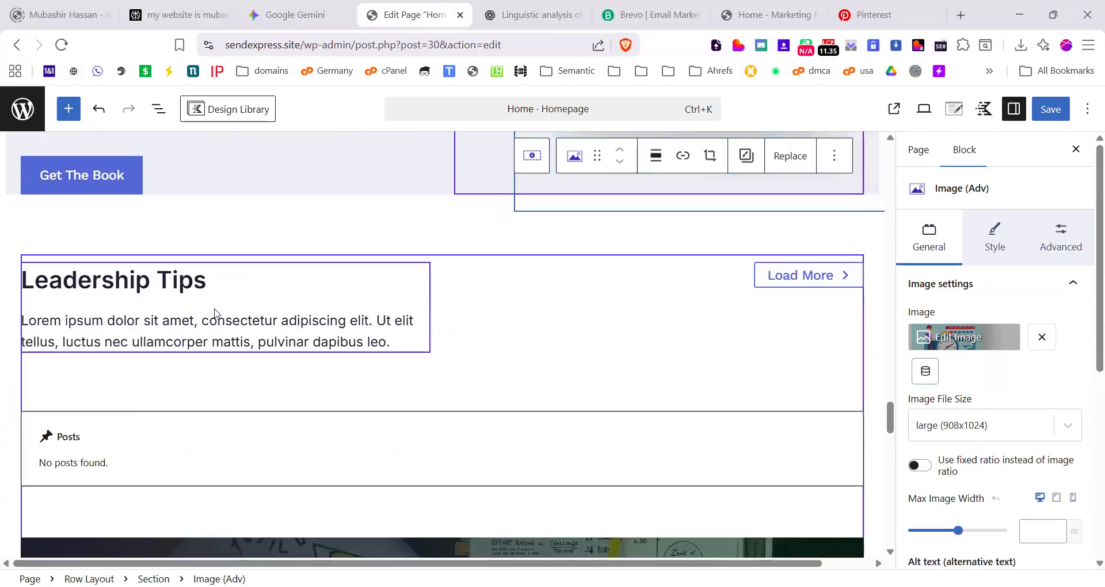
{"action": "scroll", "coordinate": [215, 313], "scroll_direction": "down", "scroll_amount": 1}
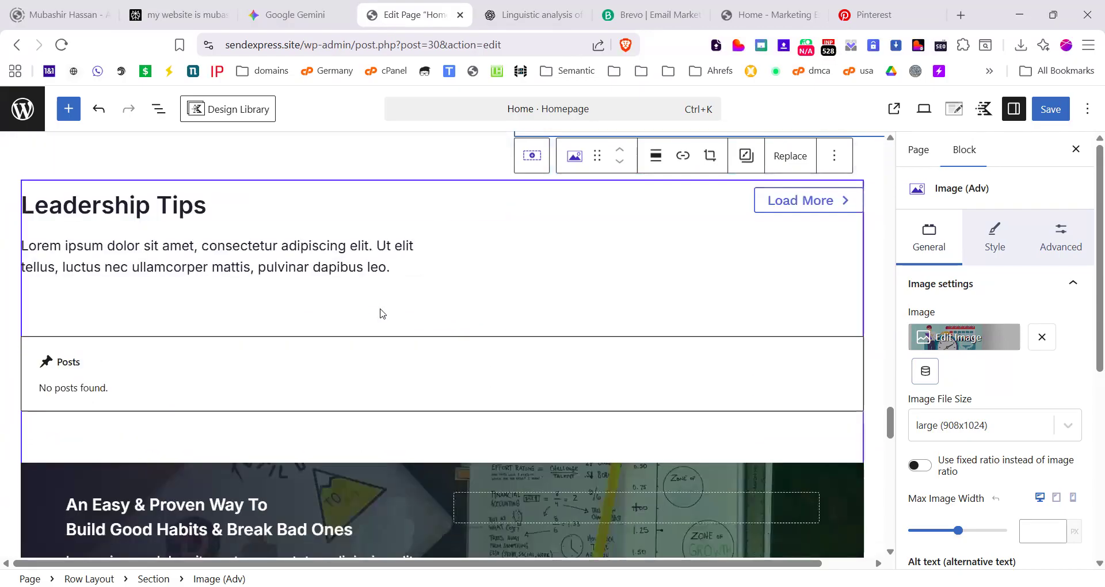
{"action": "left_click", "coordinate": [244, 280]}
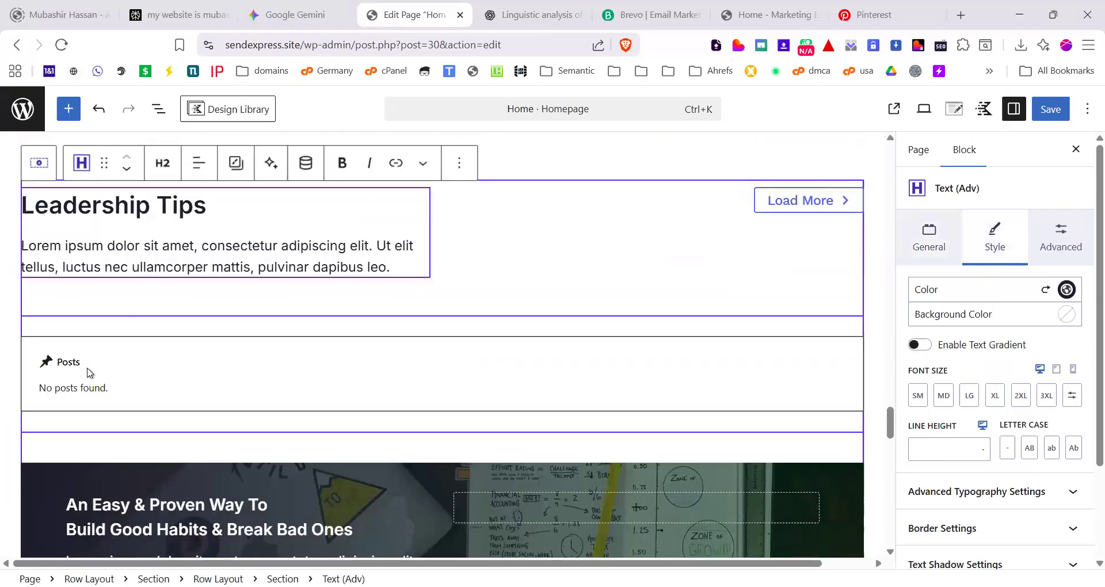
Step: Review the rest of the homepage, from the "Our Book Has Been Featured In" logos back up to the Productivity Tips cards
{"action": "scroll", "coordinate": [401, 401], "scroll_direction": "down", "scroll_amount": 15}
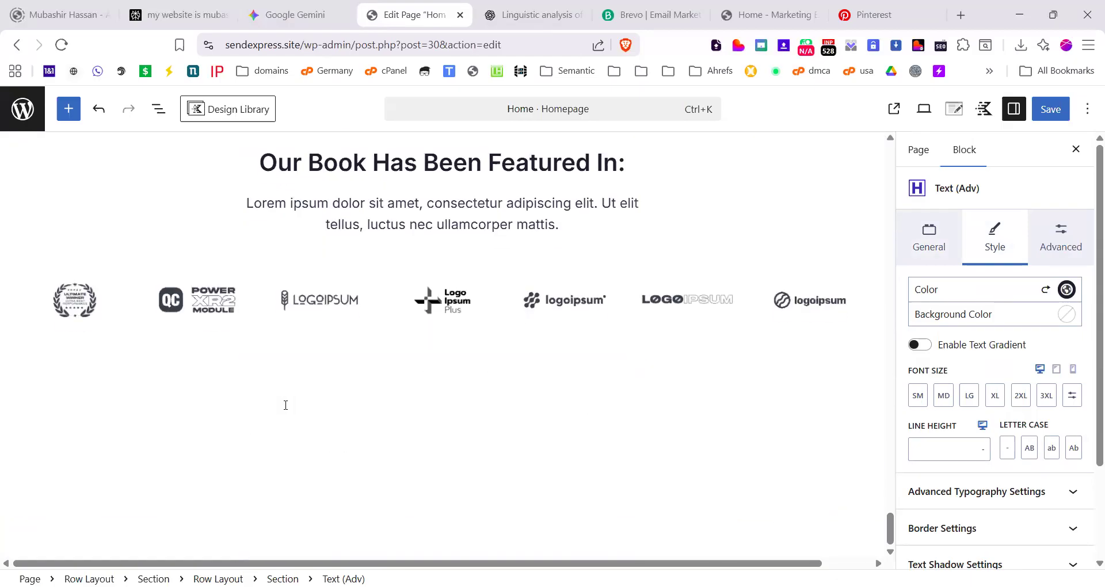
{"action": "scroll", "coordinate": [285, 405], "scroll_direction": "up", "scroll_amount": 20}
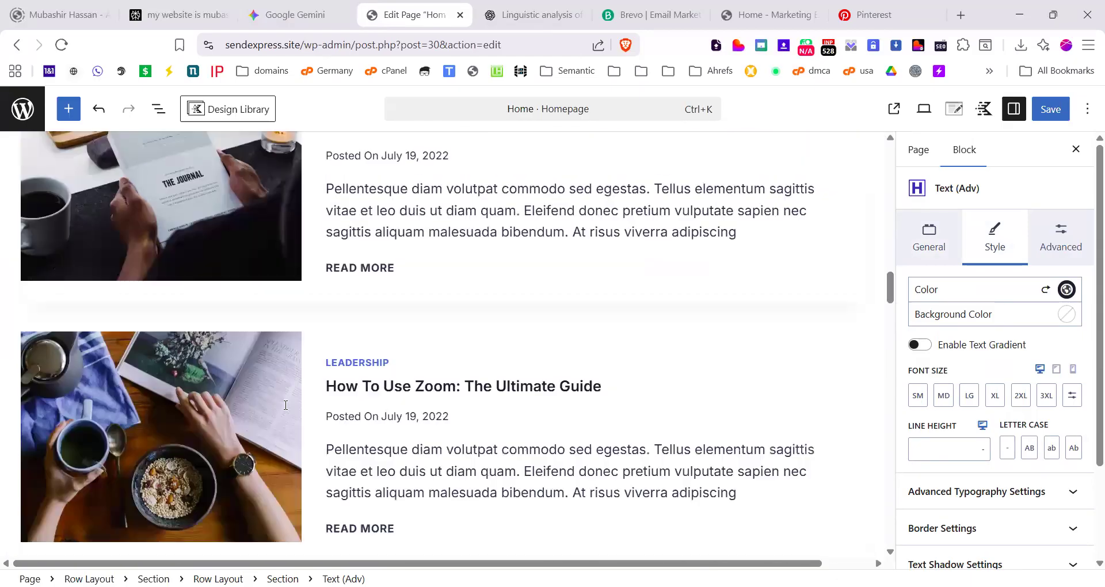
{"action": "scroll", "coordinate": [286, 405], "scroll_direction": "up", "scroll_amount": 10}
{"action": "scroll", "coordinate": [411, 438], "scroll_direction": "down", "scroll_amount": 6}
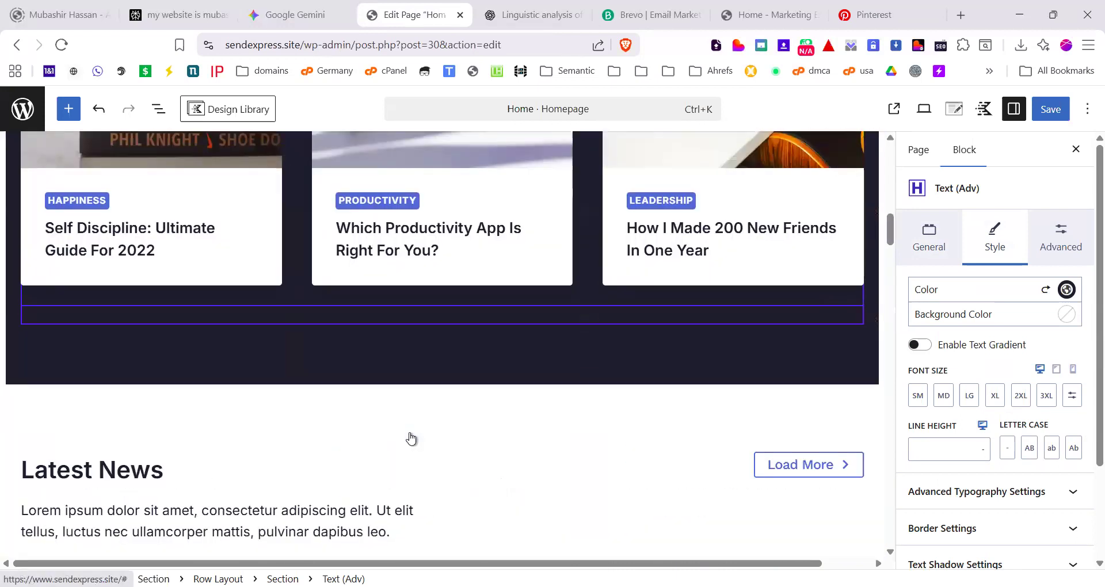
{"action": "scroll", "coordinate": [485, 311], "scroll_direction": "up", "scroll_amount": 3}
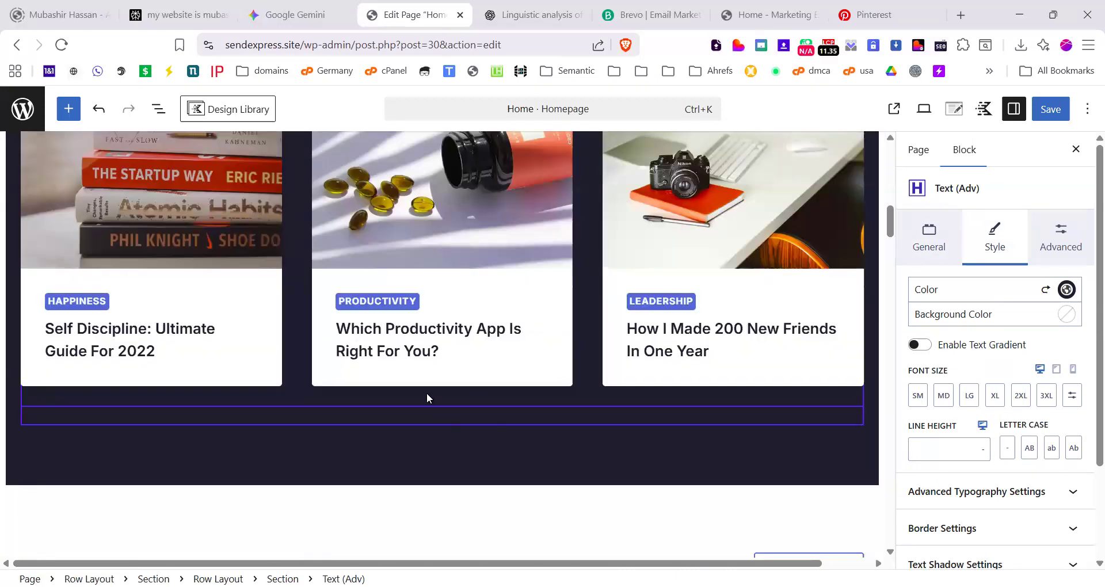
{"action": "scroll", "coordinate": [427, 398], "scroll_direction": "up", "scroll_amount": 3}
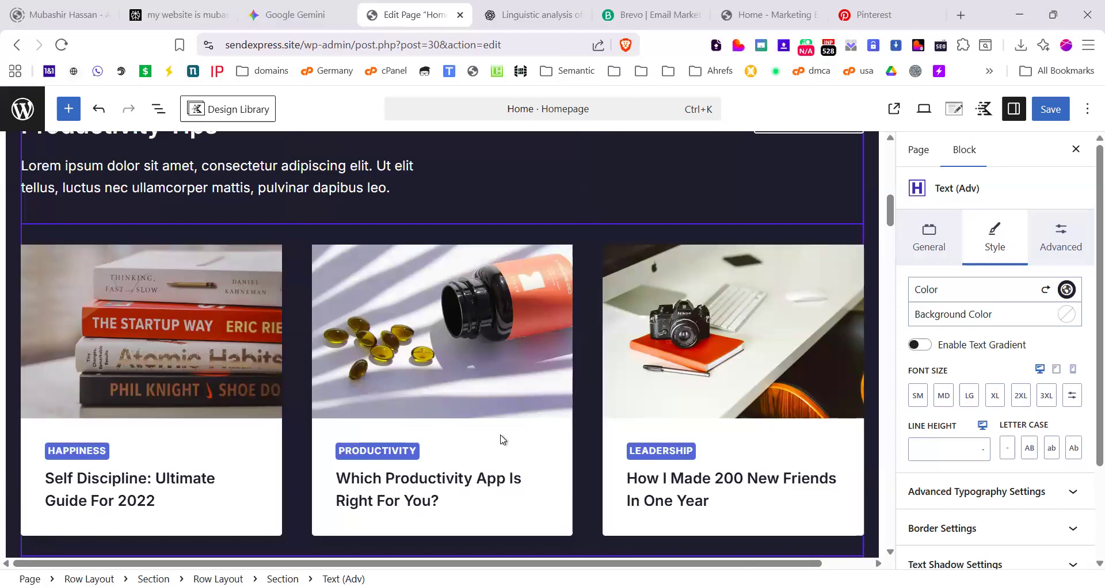
Step: Review the homepage's Productivity Tips and Latest News sections, and hide the block settings to see the layout at full width
{"action": "scroll", "coordinate": [331, 330], "scroll_direction": "down", "scroll_amount": 10}
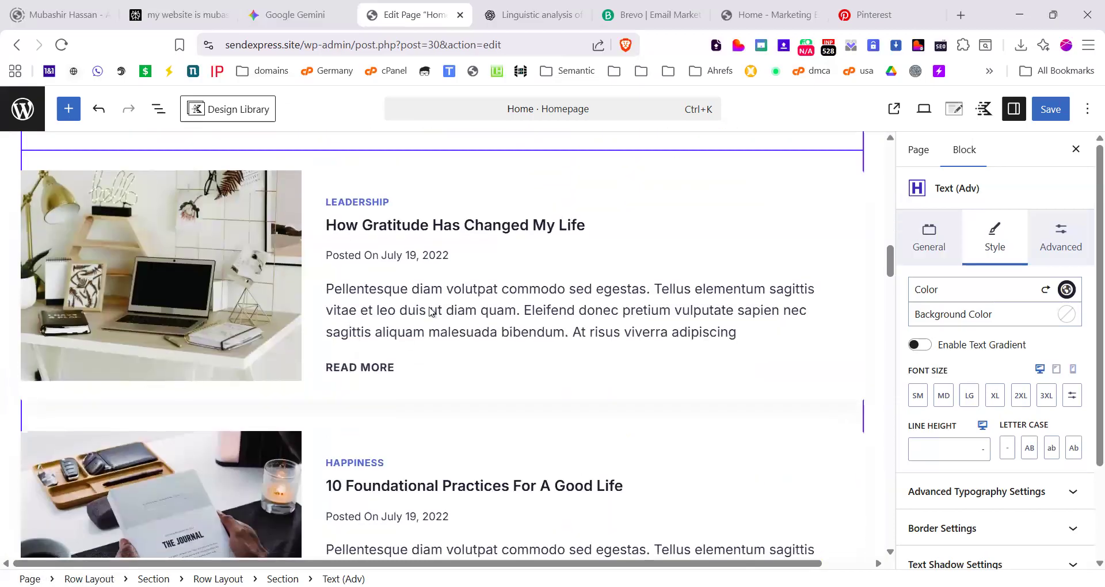
{"action": "scroll", "coordinate": [451, 311], "scroll_direction": "down", "scroll_amount": 12}
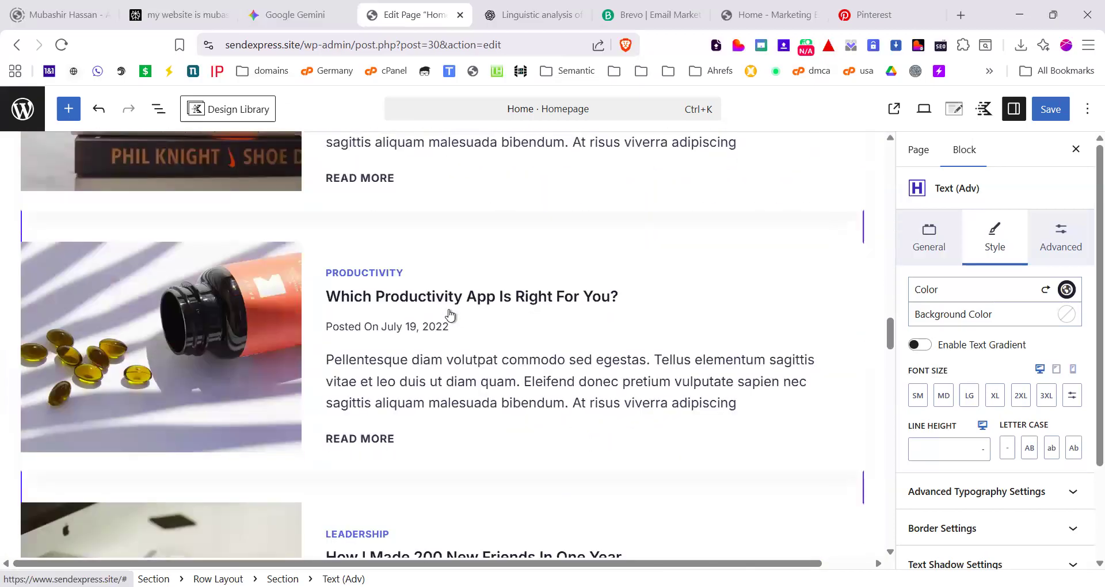
{"action": "scroll", "coordinate": [450, 315], "scroll_direction": "down", "scroll_amount": 3}
{"action": "scroll", "coordinate": [450, 315], "scroll_direction": "up", "scroll_amount": 15}
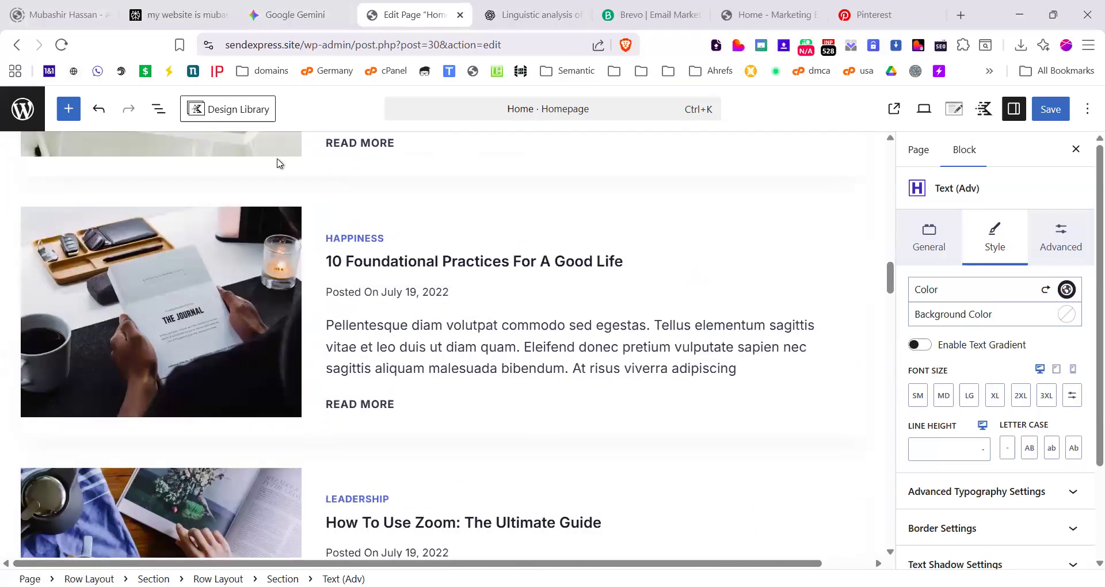
{"action": "scroll", "coordinate": [259, 184], "scroll_direction": "up", "scroll_amount": 10}
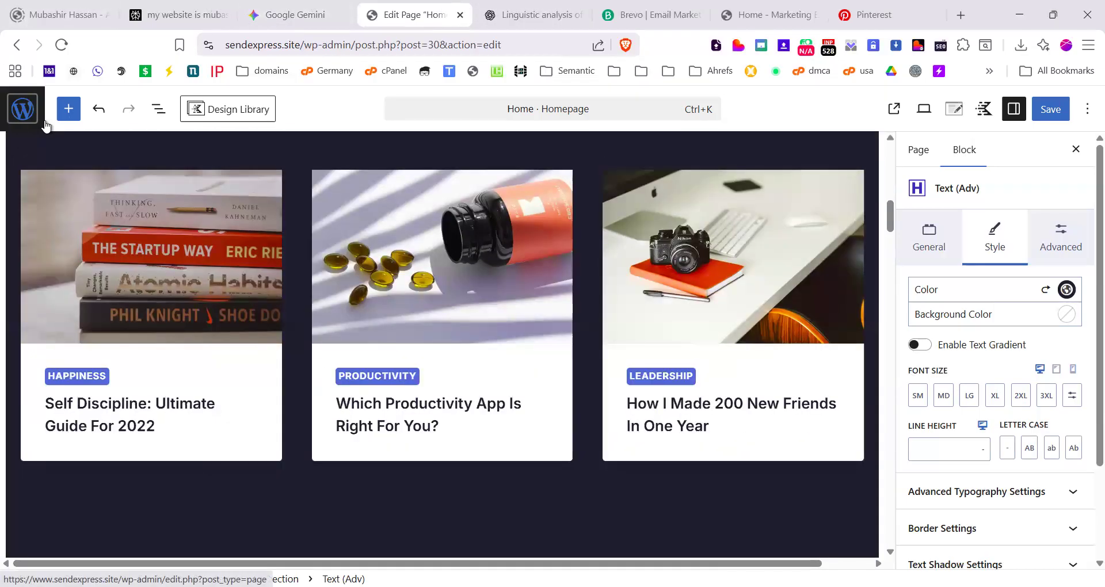
{"action": "scroll", "coordinate": [388, 394], "scroll_direction": "up", "scroll_amount": 5}
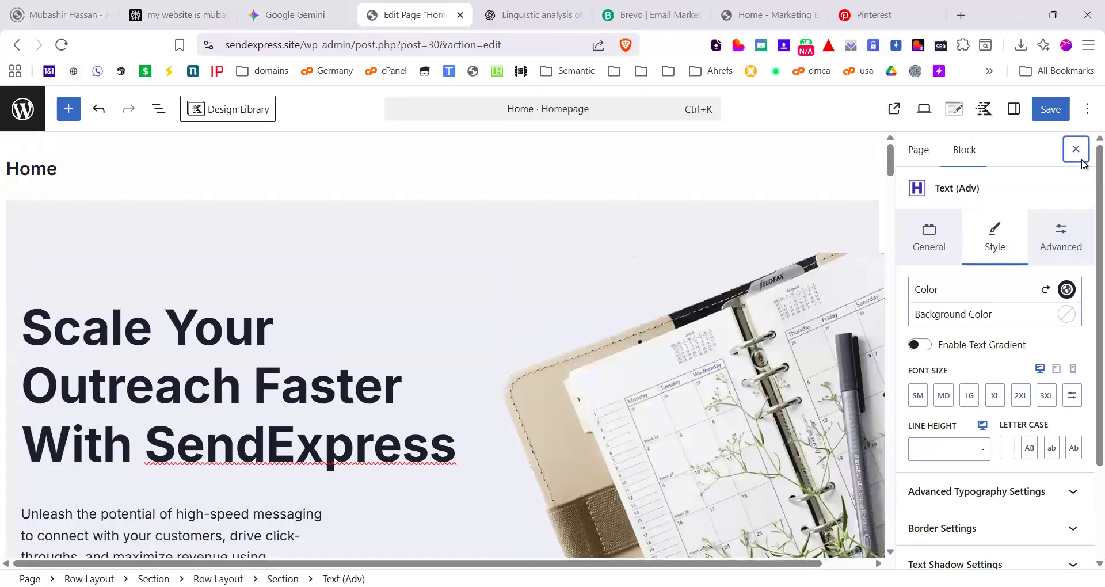
{"action": "left_click", "coordinate": [1076, 149]}
{"action": "scroll", "coordinate": [477, 414], "scroll_direction": "down", "scroll_amount": 9}
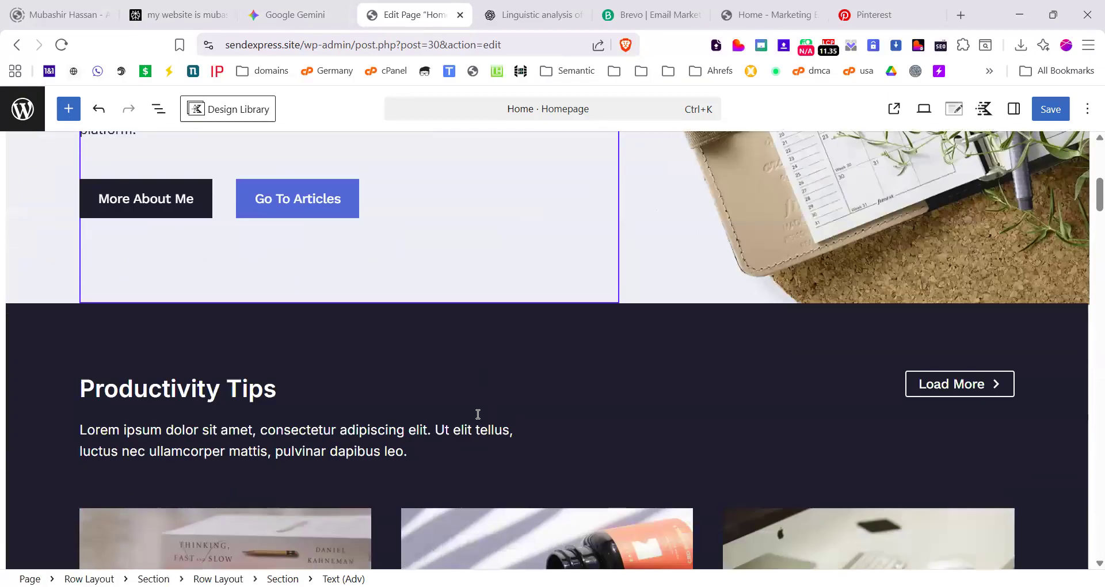
{"action": "scroll", "coordinate": [477, 414], "scroll_direction": "down", "scroll_amount": 10}
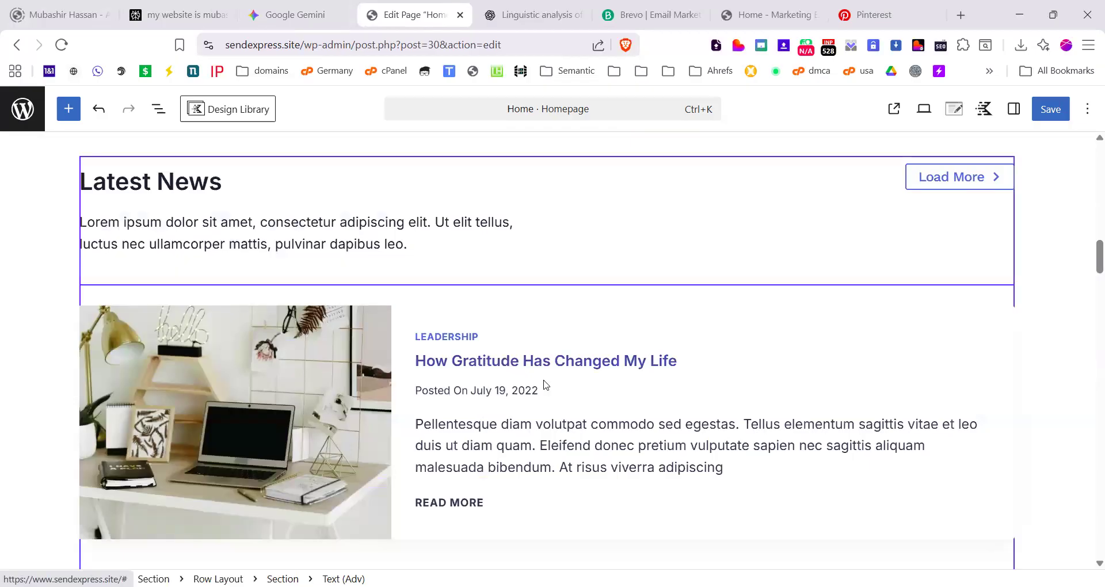
{"action": "scroll", "coordinate": [518, 357], "scroll_direction": "up", "scroll_amount": 10}
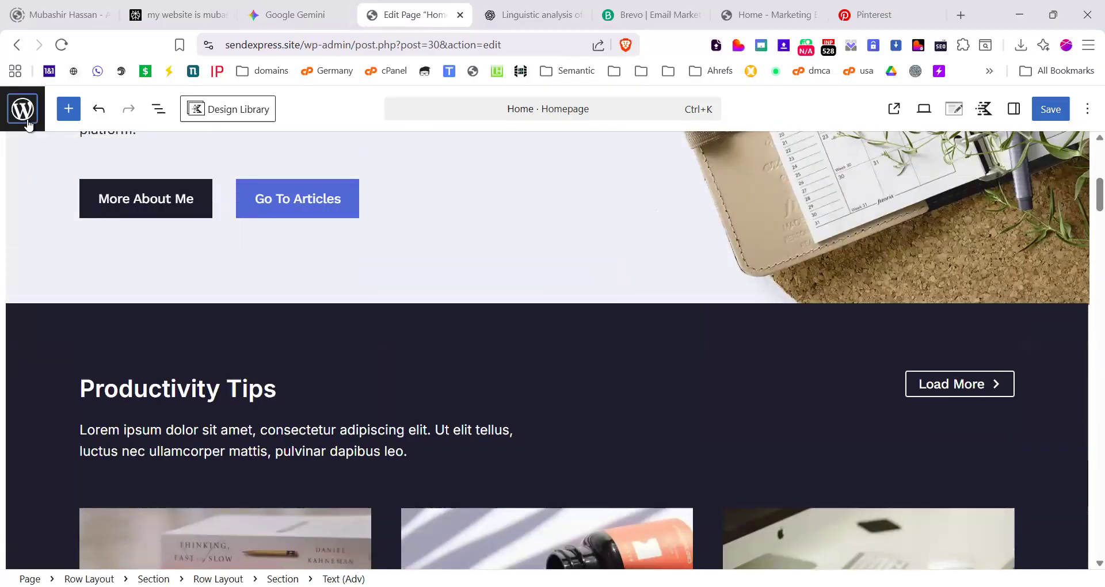
Step: Leave the homepage editor without saving and open Kadence's library of pre-designed starter templates
{"action": "left_click", "coordinate": [23, 109]}
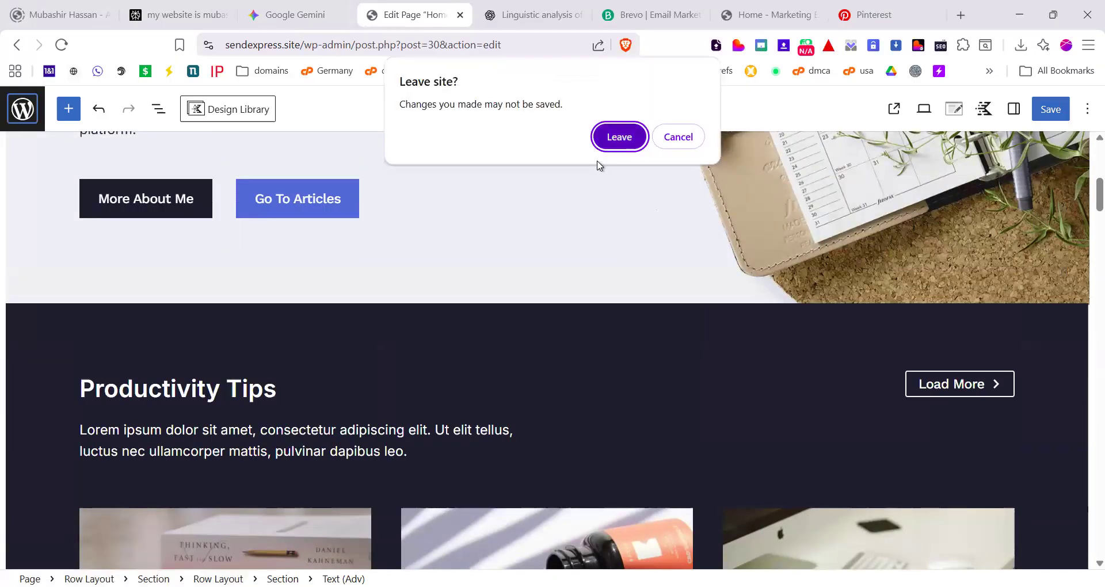
{"action": "left_click", "coordinate": [612, 142]}
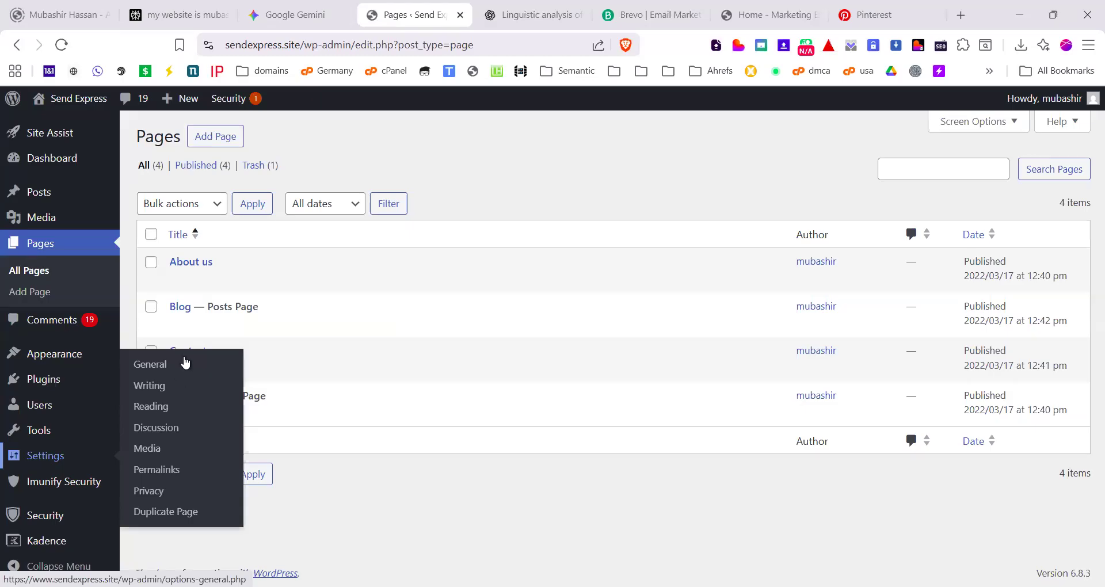
{"action": "mouse_move", "coordinate": [184, 359]}
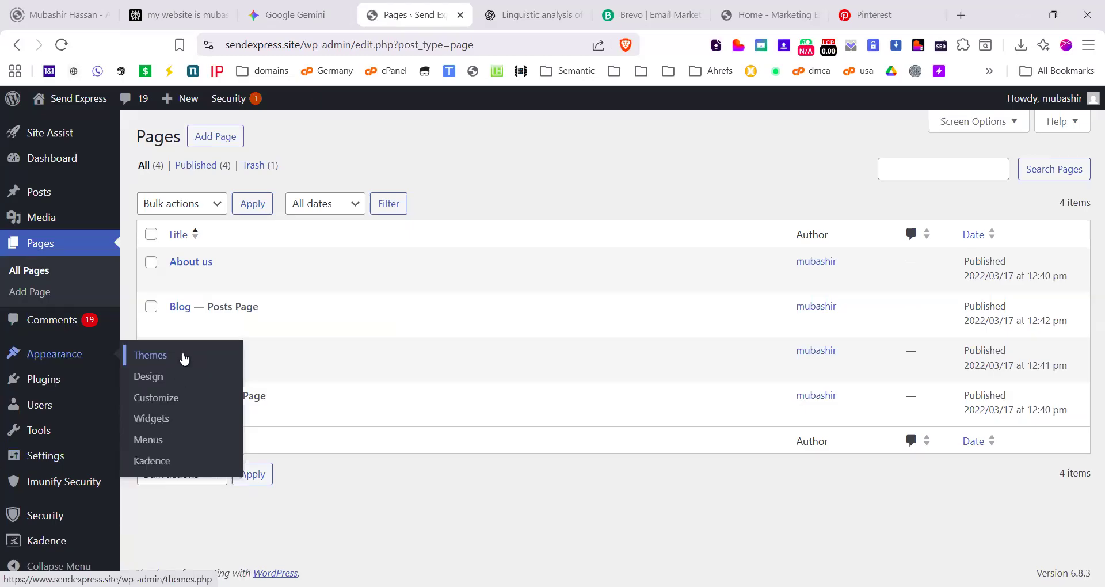
{"action": "left_click", "coordinate": [174, 467]}
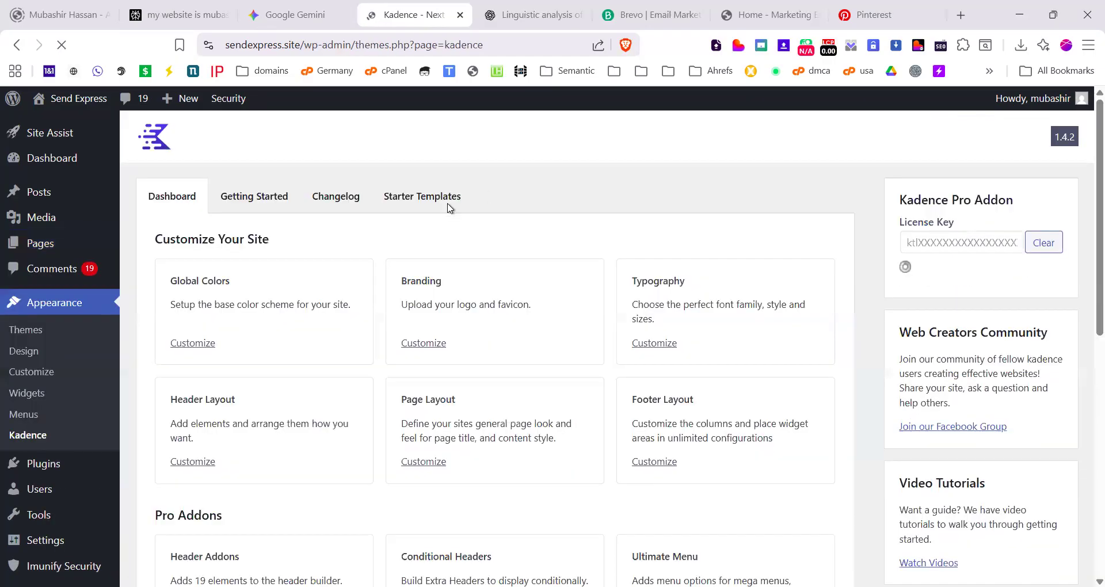
{"action": "left_click", "coordinate": [447, 201]}
{"action": "left_click", "coordinate": [535, 557]}
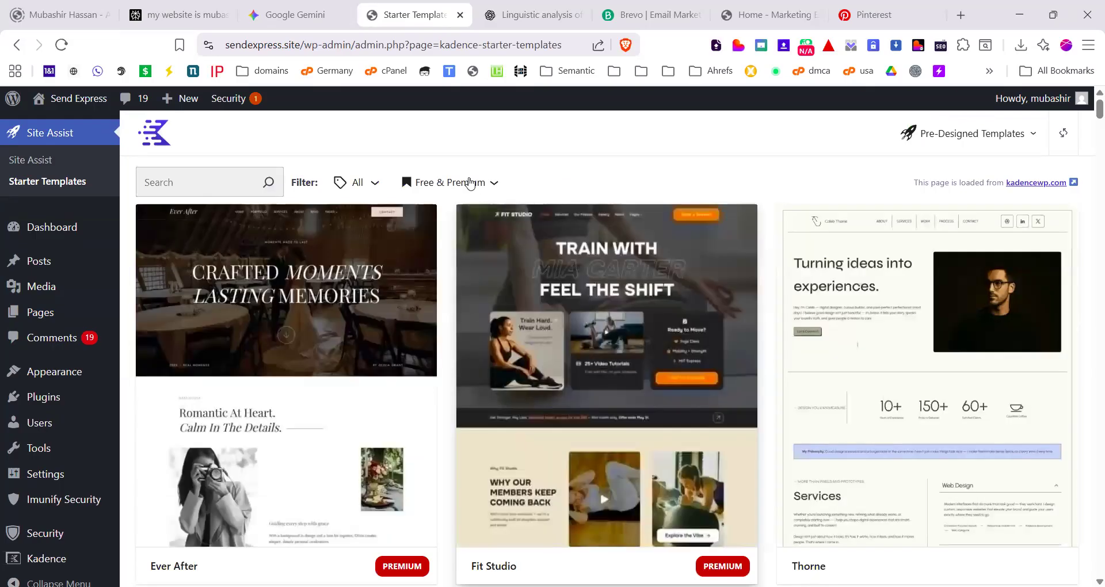
Step: Filter the starter templates to Premium Only and choose the Cooking Course template
{"action": "left_click", "coordinate": [467, 183]}
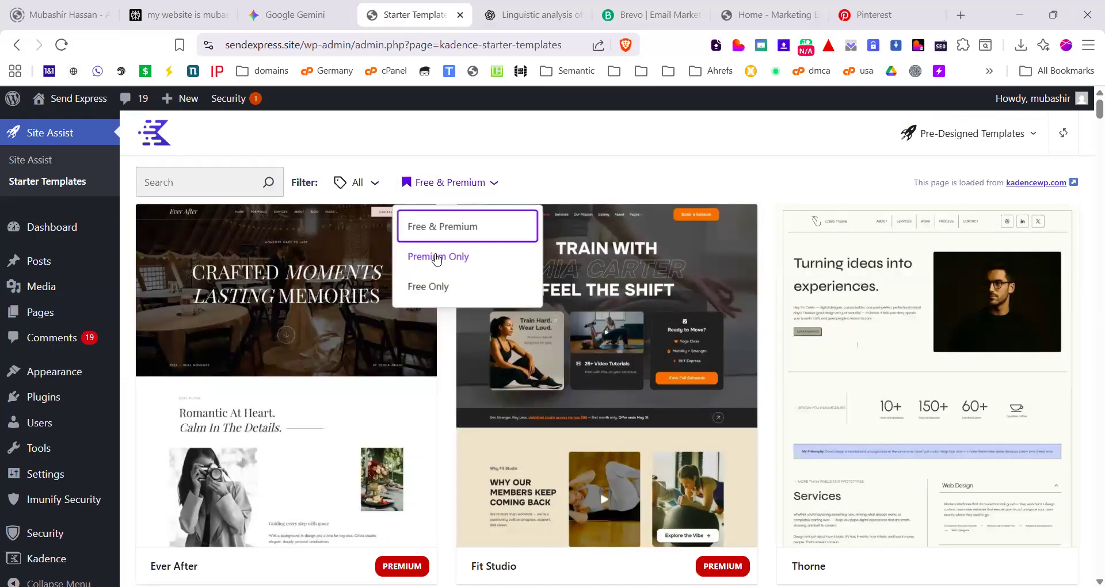
{"action": "left_click", "coordinate": [437, 257]}
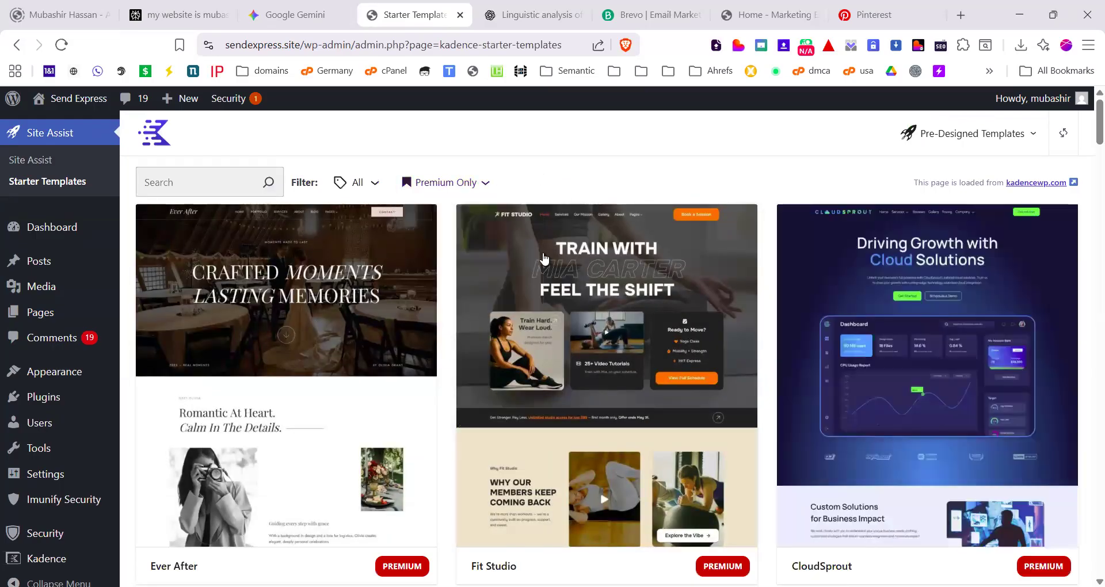
{"action": "scroll", "coordinate": [521, 387], "scroll_direction": "down", "scroll_amount": 10}
{"action": "scroll", "coordinate": [522, 387], "scroll_direction": "down", "scroll_amount": 4}
{"action": "scroll", "coordinate": [575, 357], "scroll_direction": "up", "scroll_amount": 5}
{"action": "scroll", "coordinate": [638, 326], "scroll_direction": "down", "scroll_amount": 1}
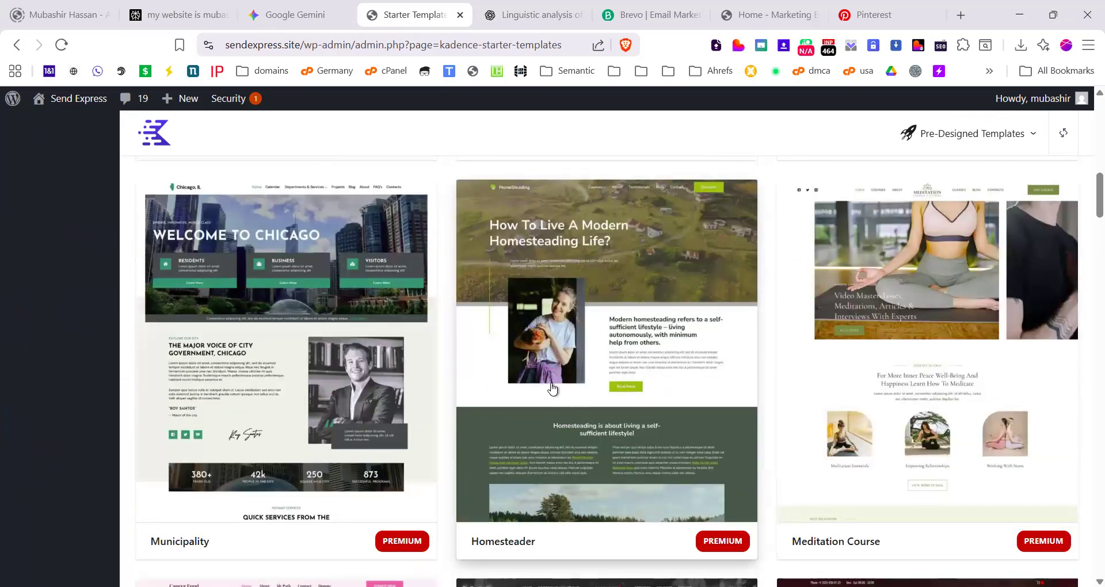
{"action": "scroll", "coordinate": [673, 416], "scroll_direction": "down", "scroll_amount": 6}
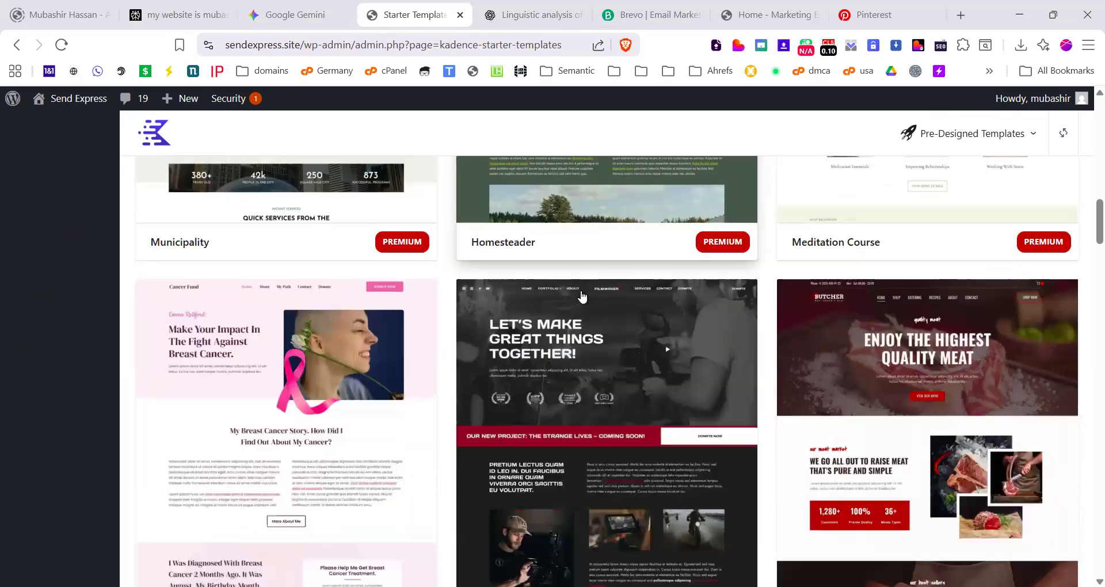
{"action": "scroll", "coordinate": [587, 475], "scroll_direction": "down", "scroll_amount": 1}
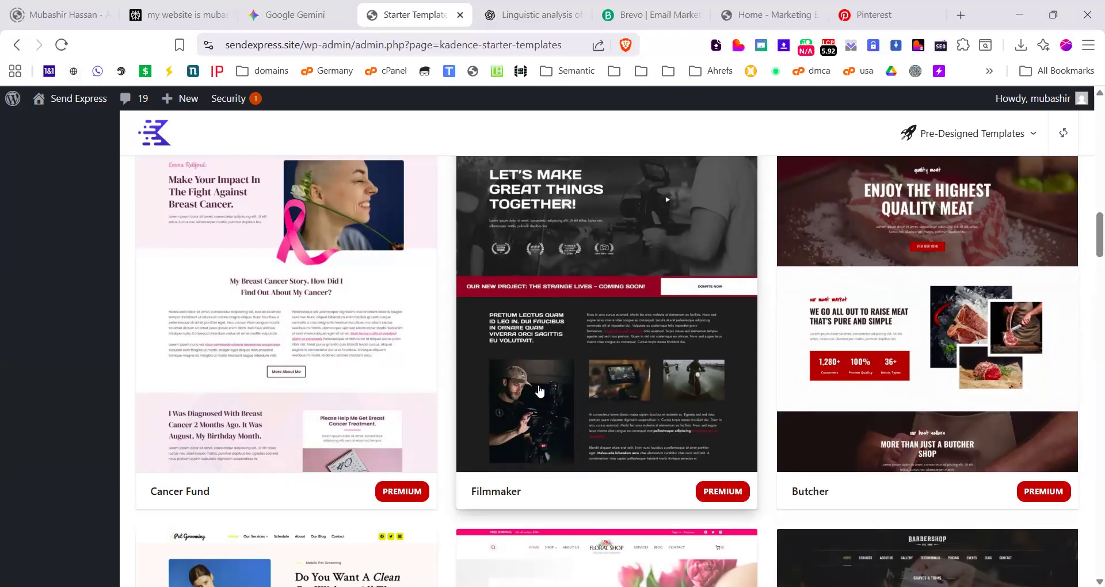
{"action": "scroll", "coordinate": [539, 391], "scroll_direction": "down", "scroll_amount": 8}
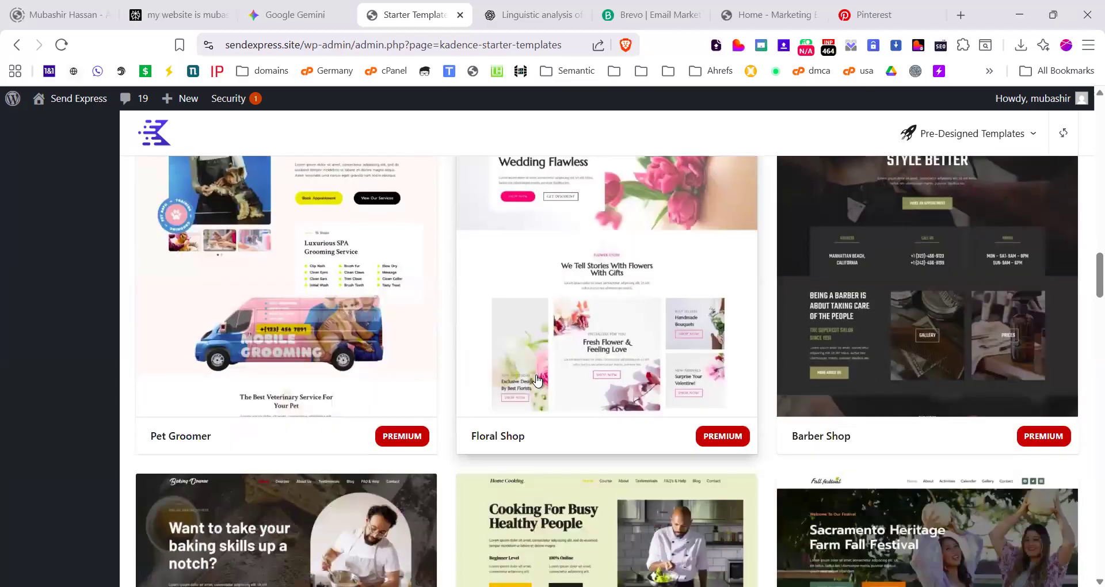
{"action": "scroll", "coordinate": [537, 381], "scroll_direction": "down", "scroll_amount": 6}
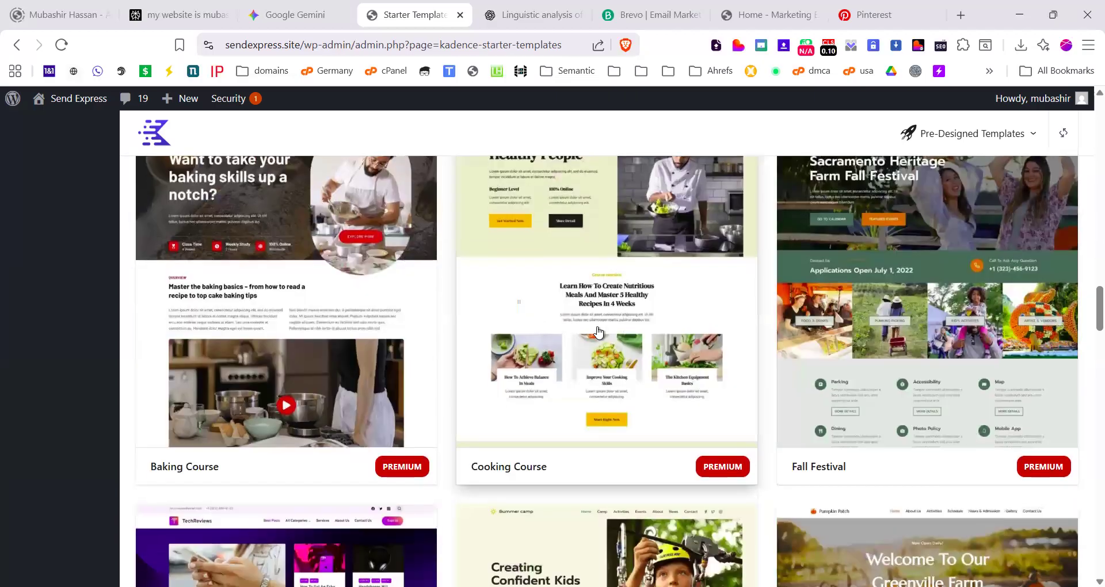
{"action": "left_click", "coordinate": [599, 331]}
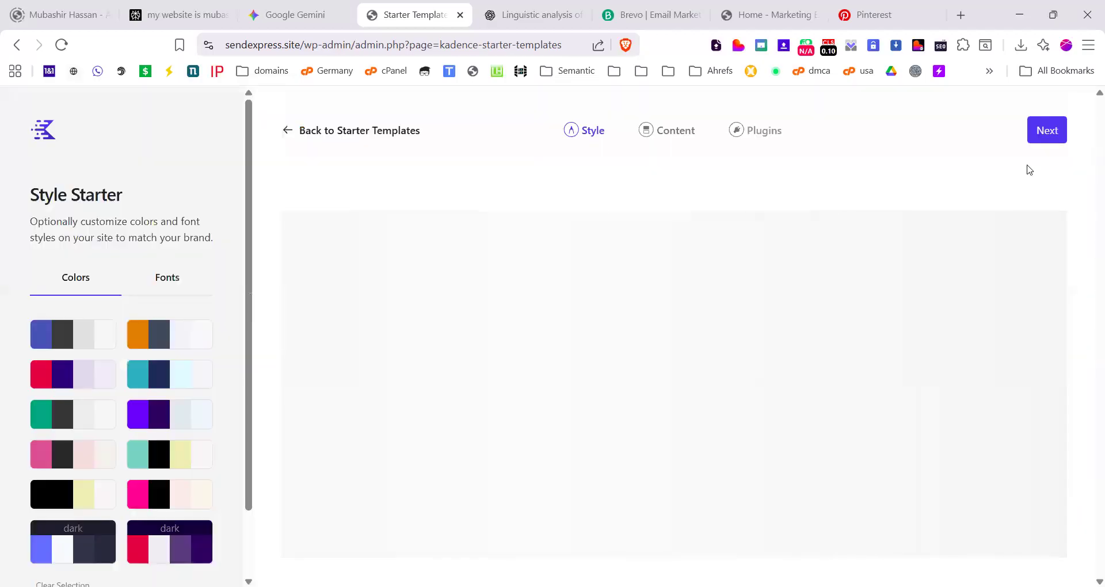
Step: Apply the teal and navy color palette and launch the full-site import with previously imported content deleted
{"action": "left_click", "coordinate": [164, 417]}
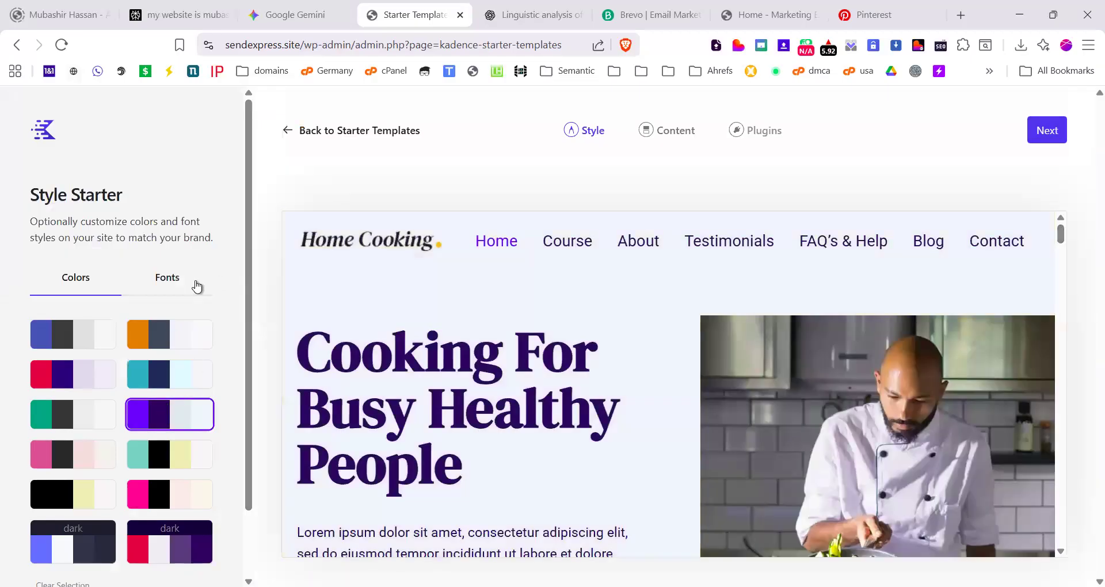
{"action": "left_click", "coordinate": [180, 381]}
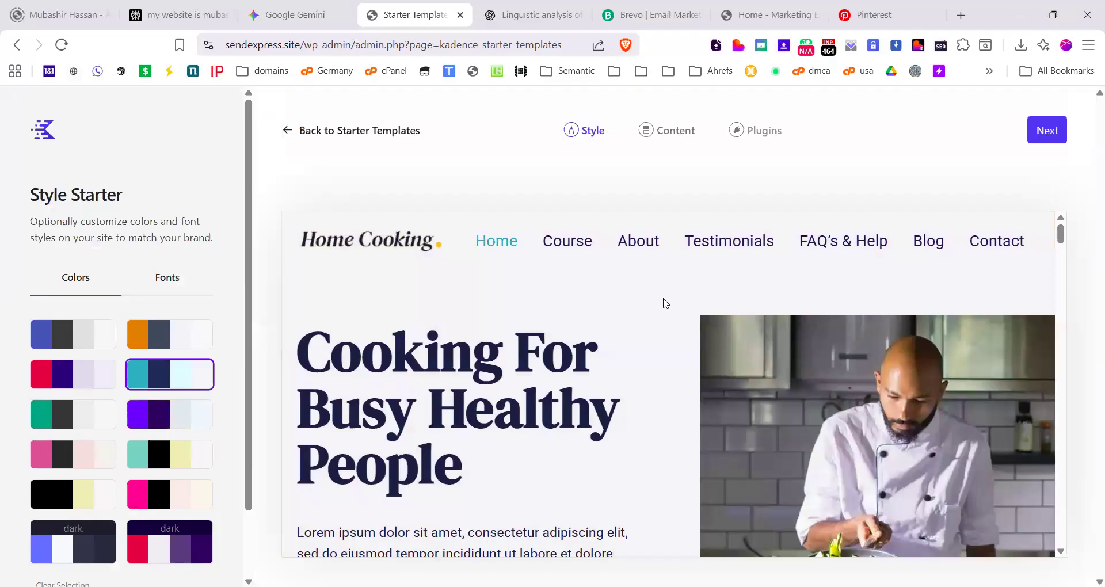
{"action": "left_click", "coordinate": [1047, 131]}
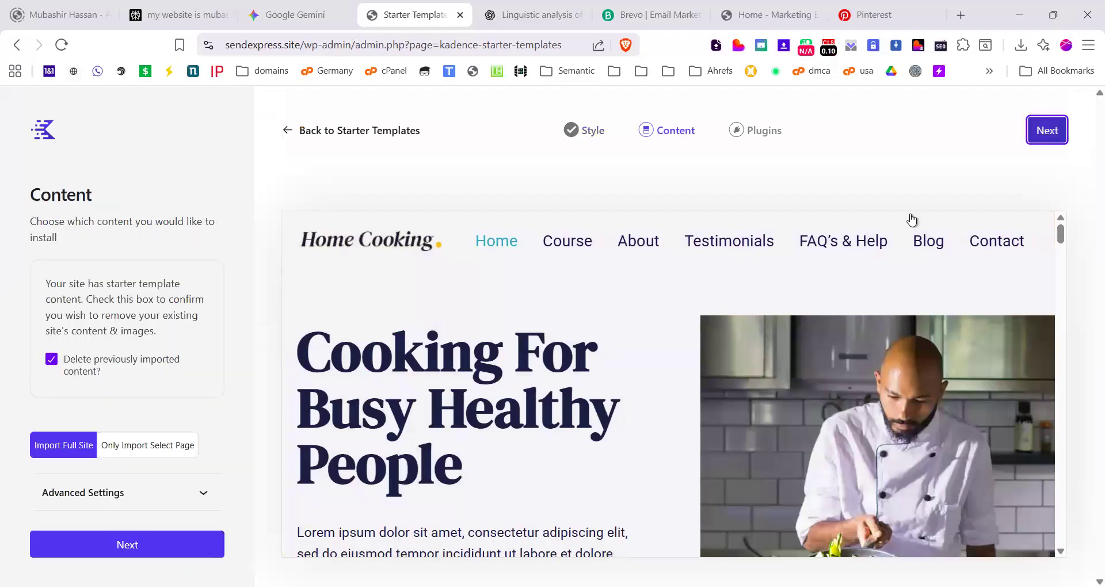
{"action": "left_click", "coordinate": [123, 548]}
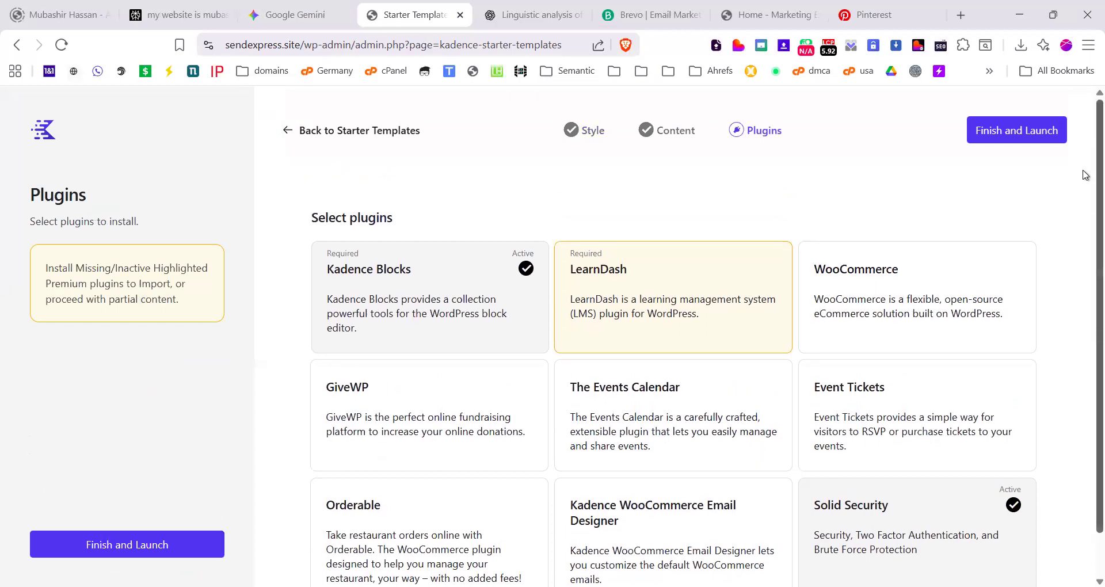
{"action": "left_click", "coordinate": [1017, 130]}
{"action": "left_click", "coordinate": [675, 371]}
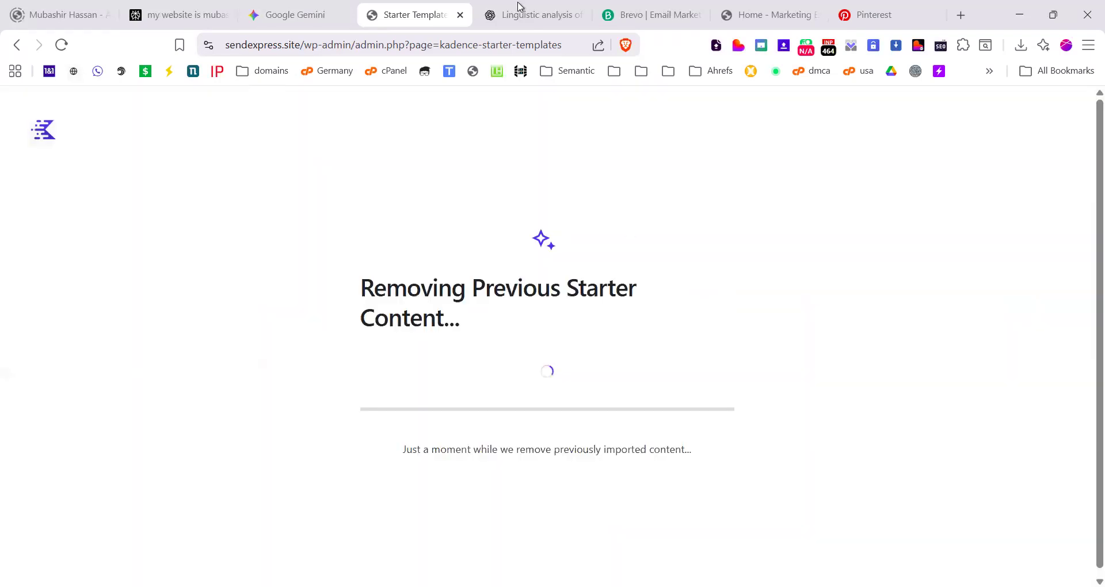
Step: Review Gemini's SendExpress content proposal, the Brevo homepage and ChatGPT's linguistic analysis while checking on the template import
{"action": "left_click", "coordinate": [323, 19]}
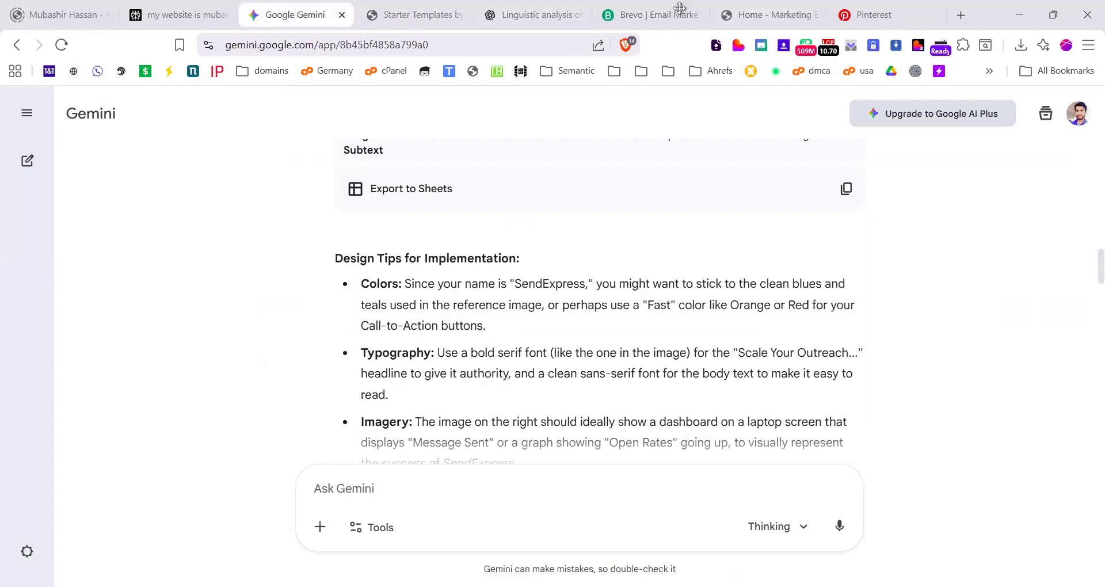
{"action": "left_click", "coordinate": [647, 8]}
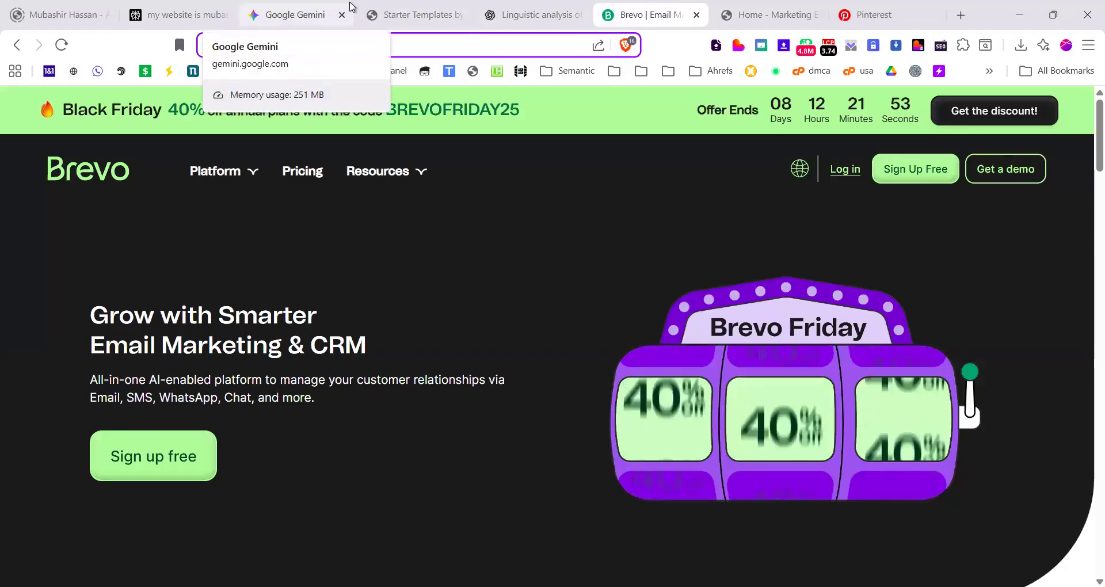
{"action": "left_click", "coordinate": [350, 7]}
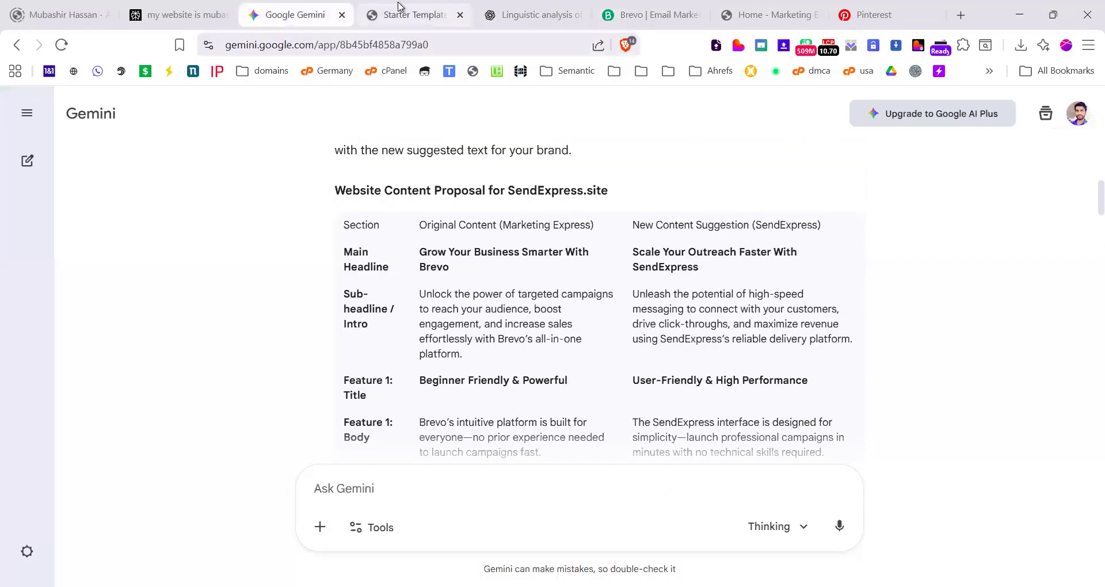
{"action": "left_click", "coordinate": [399, 7]}
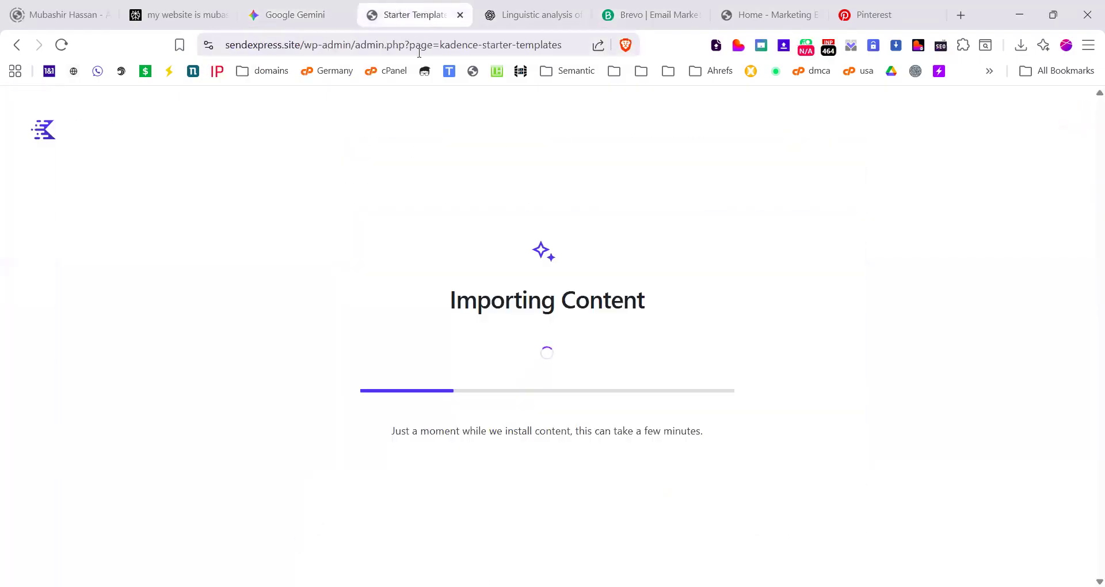
{"action": "left_click", "coordinate": [554, 7]}
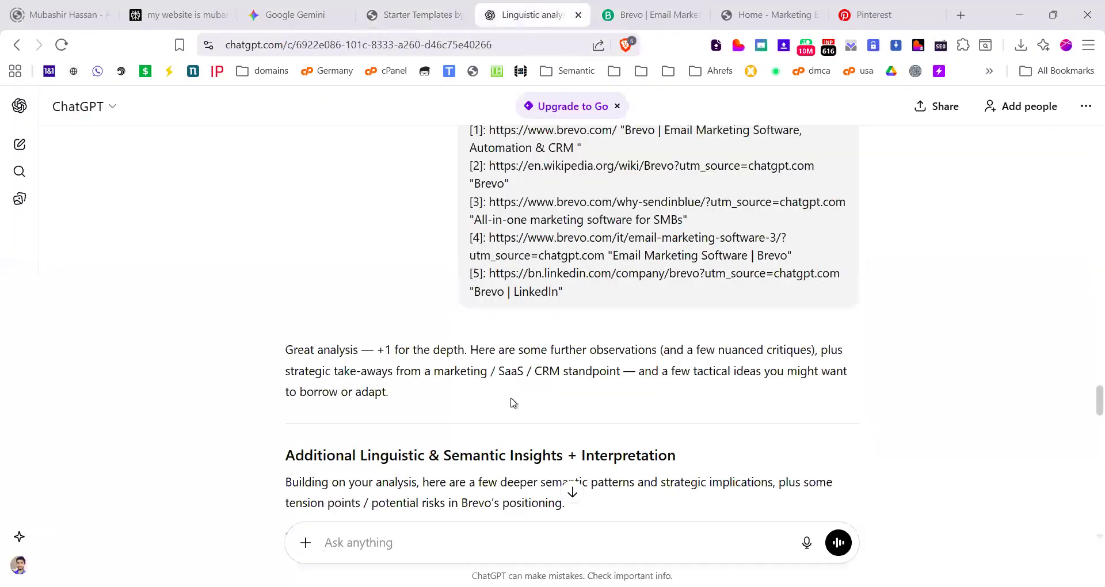
{"action": "scroll", "coordinate": [513, 403], "scroll_direction": "down", "scroll_amount": 5}
{"action": "scroll", "coordinate": [513, 403], "scroll_direction": "down", "scroll_amount": 15}
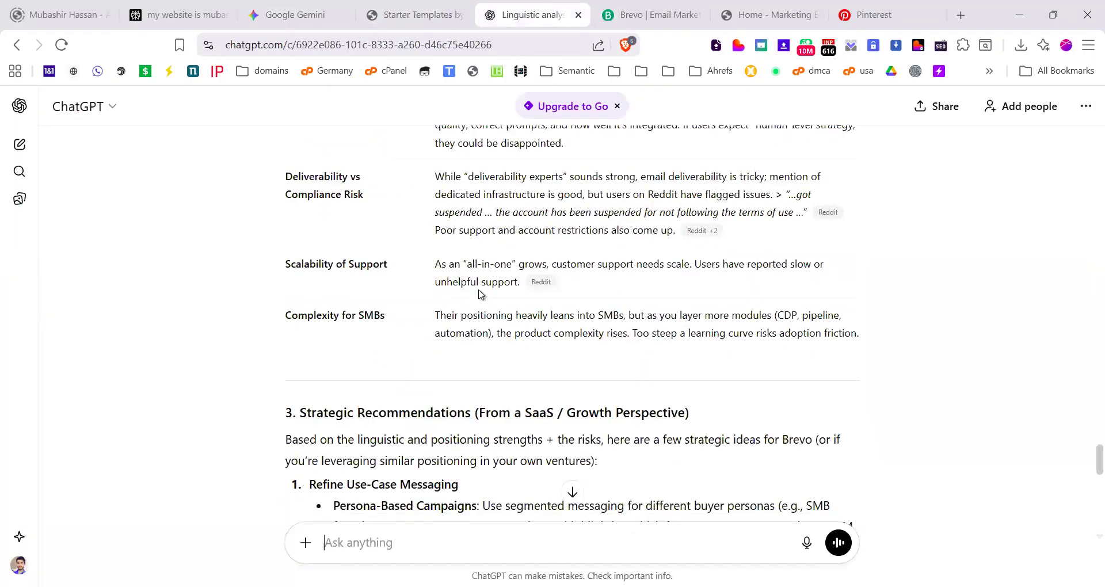
{"action": "left_click", "coordinate": [417, 8]}
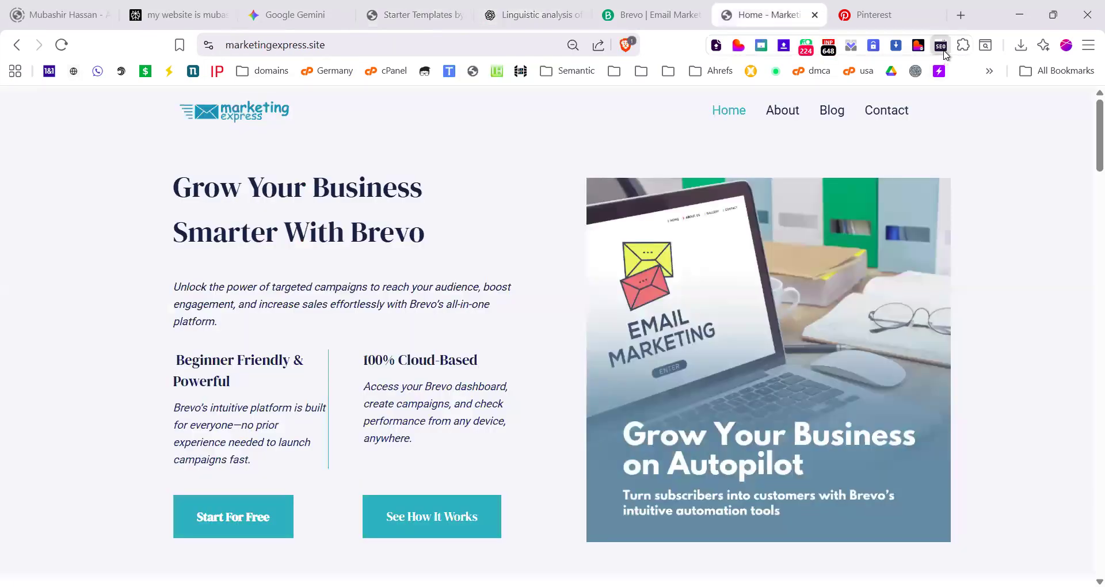
Step: Run the SEO Checker extension on marketingexpress.site and examine the site's backlink figure
{"action": "left_click", "coordinate": [941, 48]}
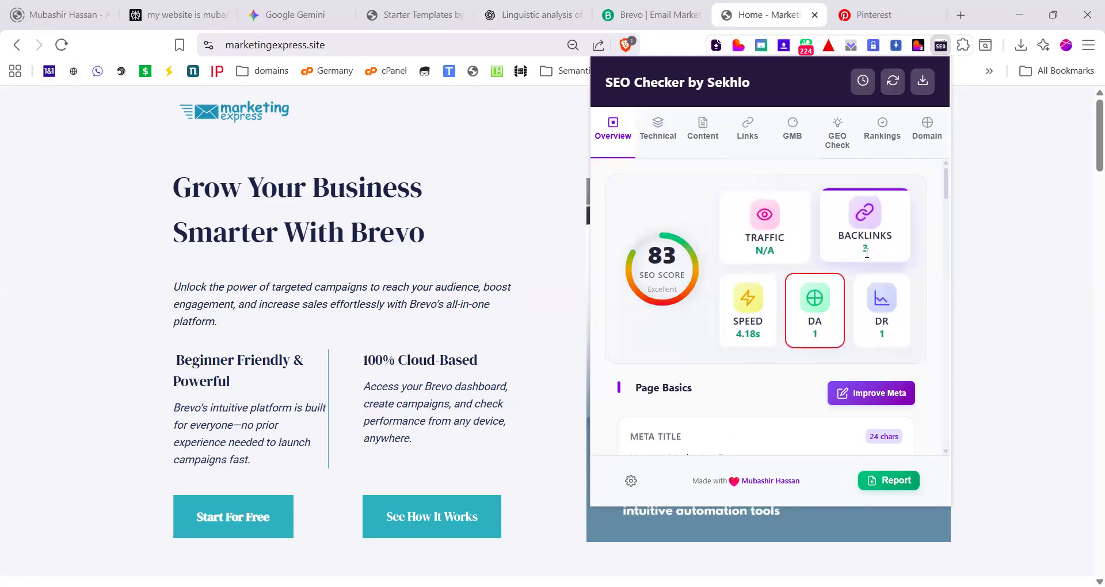
{"action": "left_click_drag", "start_coordinate": [868, 251], "coordinate": [849, 247]}
{"action": "left_click", "coordinate": [869, 250]}
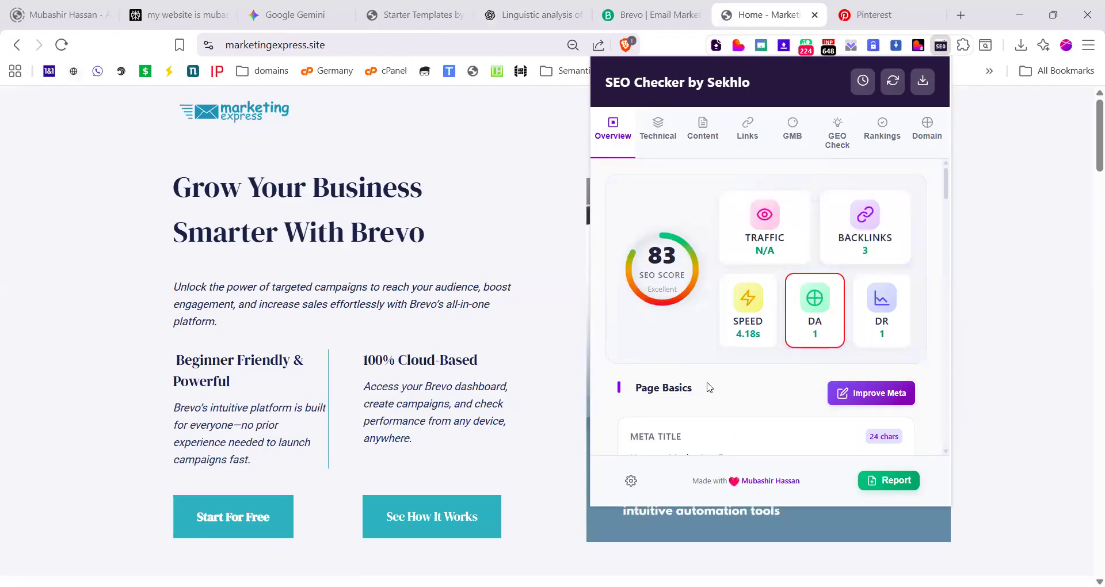
Step: Examine the page's meta title, meta description and word count in the SEO Checker overview
{"action": "scroll", "coordinate": [763, 340], "scroll_direction": "down", "scroll_amount": 2}
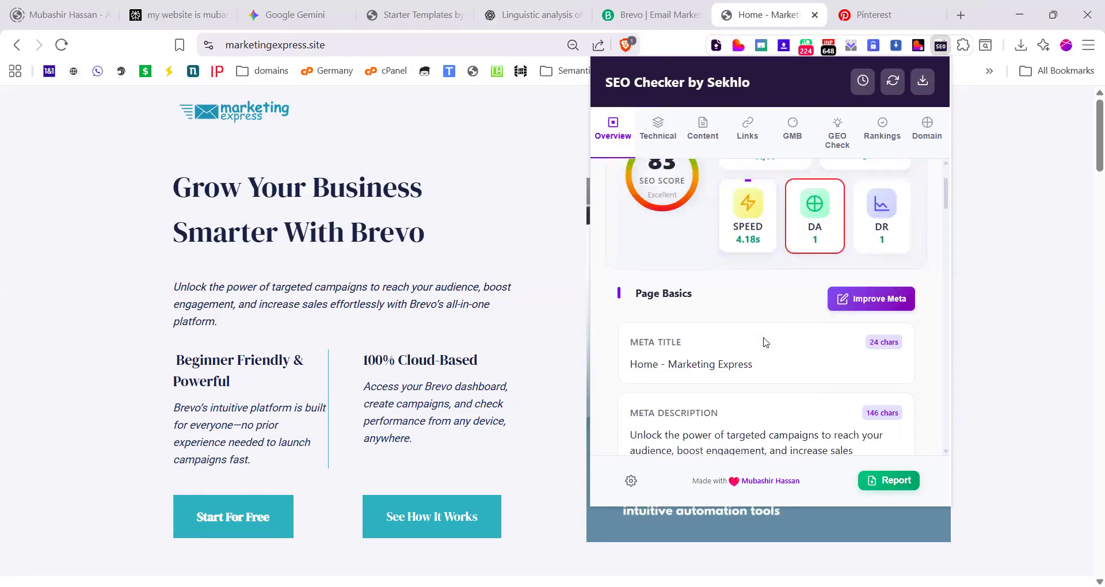
{"action": "left_click_drag", "start_coordinate": [775, 311], "coordinate": [632, 314]}
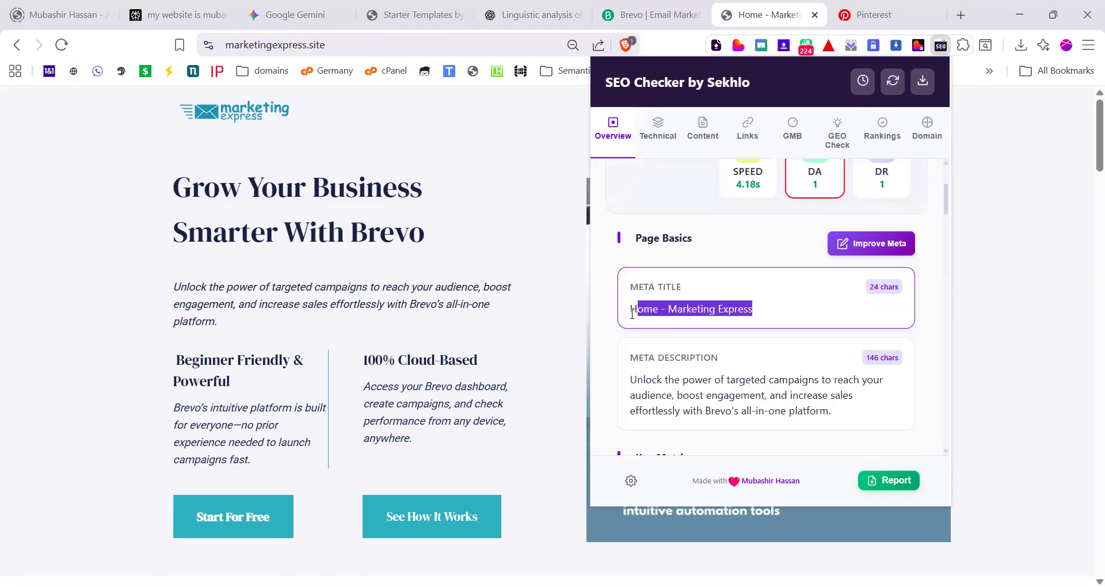
{"action": "left_click_drag", "start_coordinate": [775, 314], "coordinate": [626, 311]}
{"action": "scroll", "coordinate": [778, 315], "scroll_direction": "down", "scroll_amount": 1}
{"action": "left_click_drag", "start_coordinate": [835, 336], "coordinate": [619, 305]}
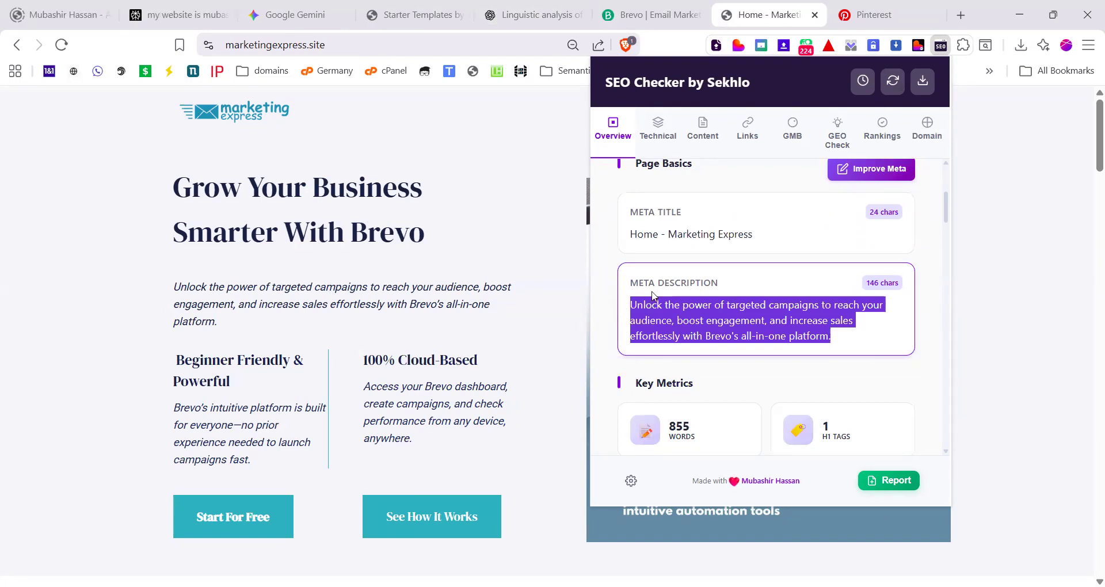
{"action": "scroll", "coordinate": [656, 295], "scroll_direction": "down", "scroll_amount": 2}
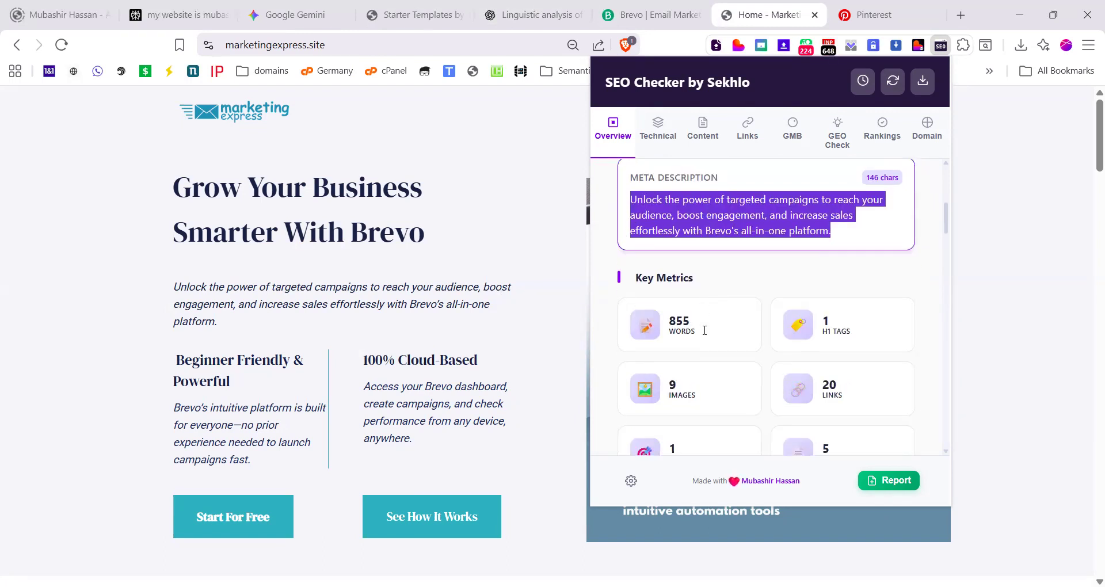
{"action": "double_click", "coordinate": [672, 278]}
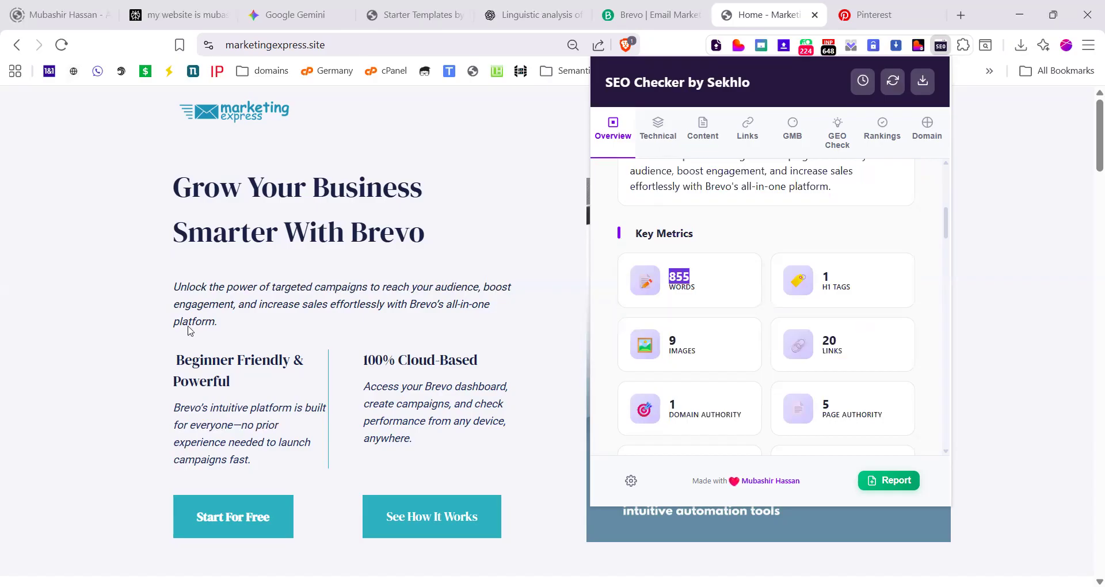
Step: Look through the marketingexpress.site homepage content from the hero section down to the footer and back
{"action": "scroll", "coordinate": [190, 328], "scroll_direction": "down", "scroll_amount": 15}
{"action": "scroll", "coordinate": [190, 329], "scroll_direction": "down", "scroll_amount": 6}
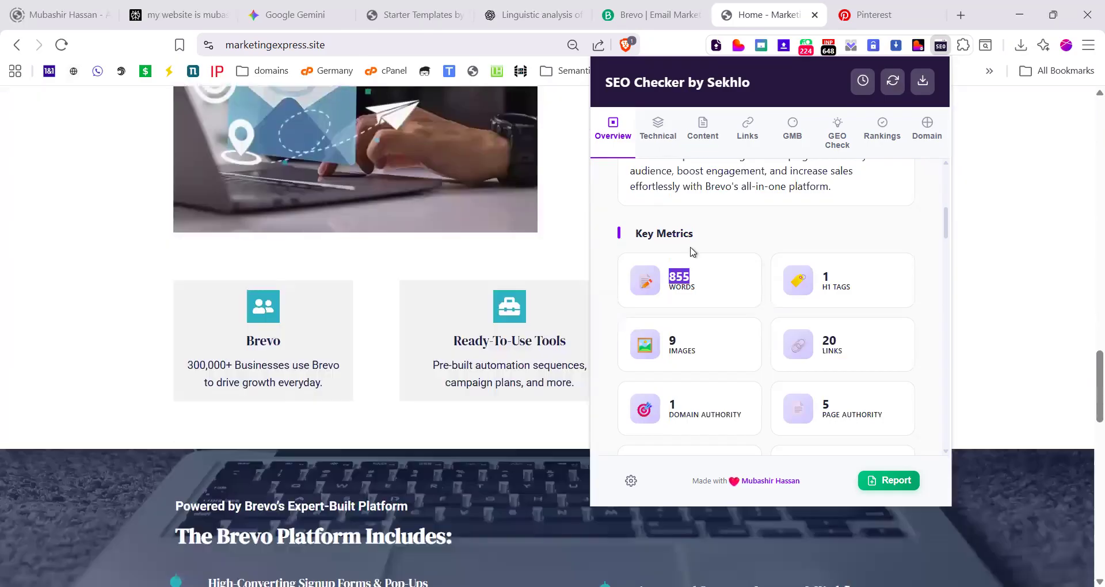
{"action": "scroll", "coordinate": [350, 334], "scroll_direction": "down", "scroll_amount": 15}
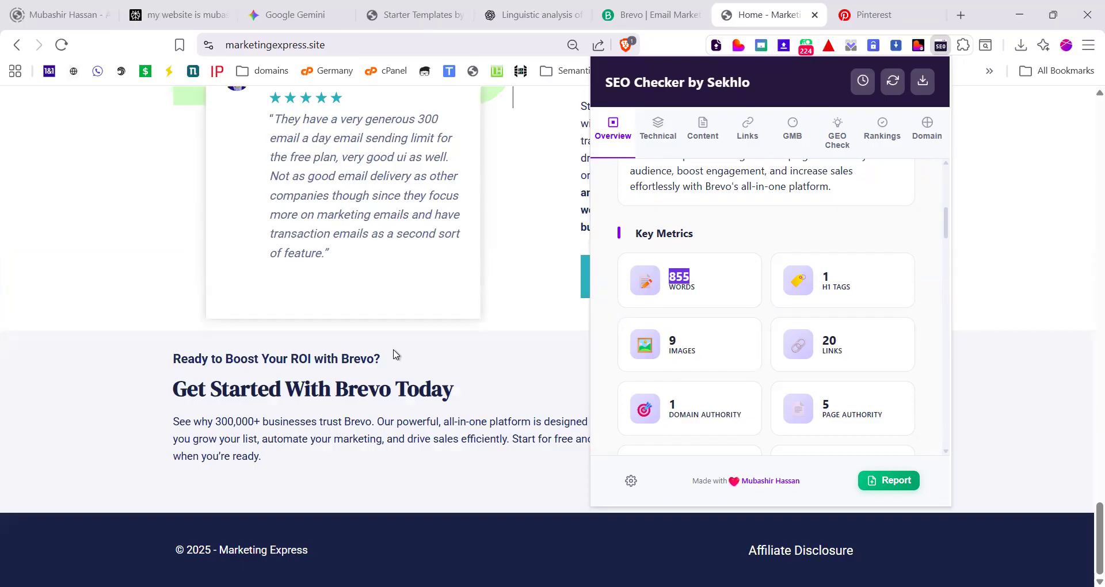
{"action": "scroll", "coordinate": [395, 353], "scroll_direction": "up", "scroll_amount": 15}
{"action": "scroll", "coordinate": [394, 353], "scroll_direction": "up", "scroll_amount": 15}
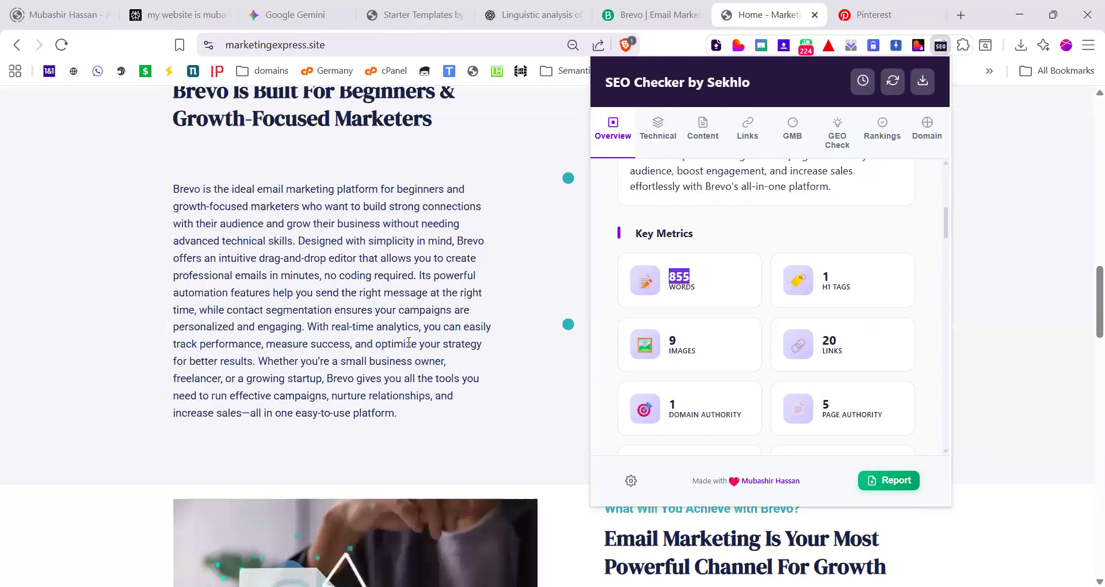
{"action": "scroll", "coordinate": [353, 422], "scroll_direction": "up", "scroll_amount": 6}
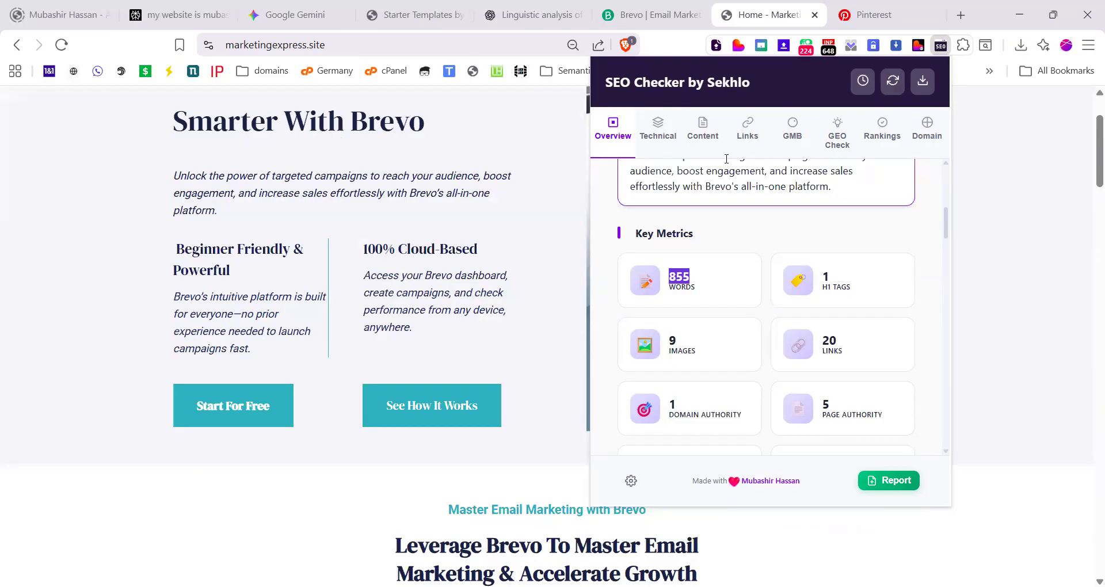
Step: Examine the SEMrush backlink data and the internal and external link counts for the site
{"action": "left_click", "coordinate": [749, 132]}
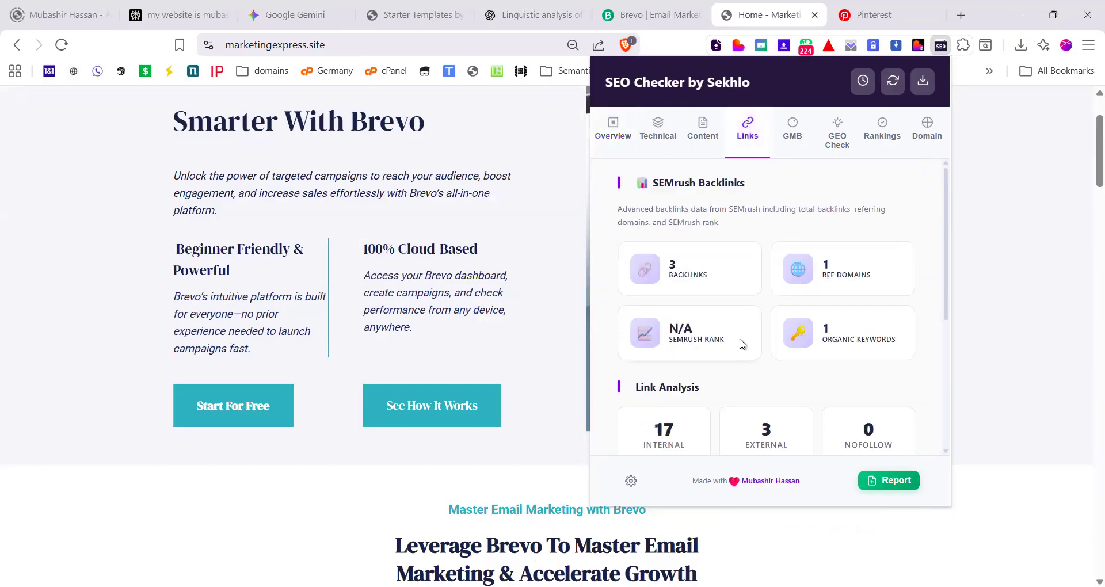
{"action": "scroll", "coordinate": [738, 344], "scroll_direction": "down", "scroll_amount": 3}
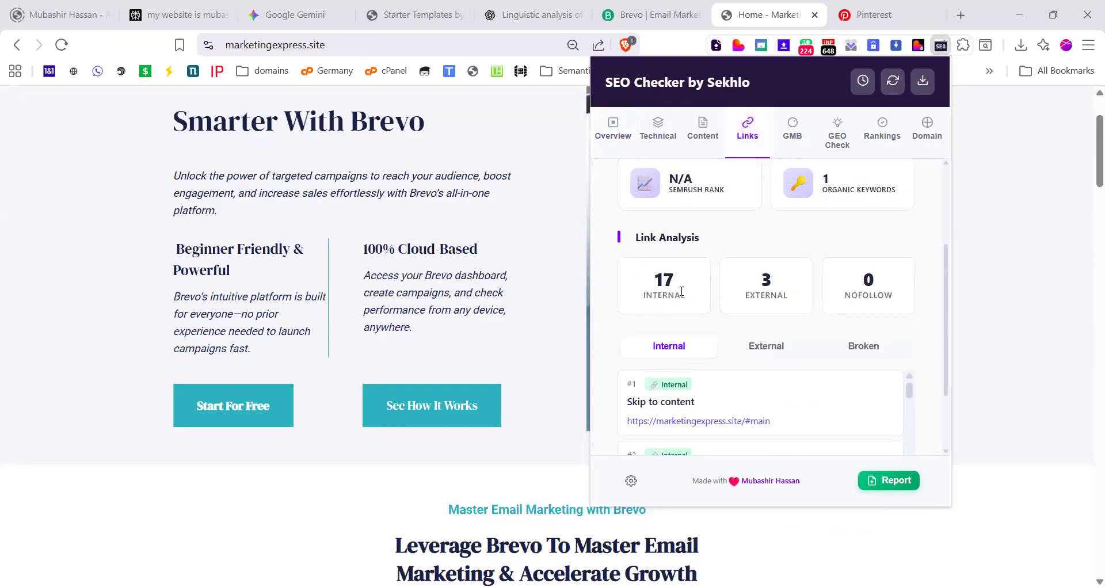
{"action": "left_click_drag", "start_coordinate": [682, 291], "coordinate": [640, 271]}
{"action": "left_click", "coordinate": [794, 303]}
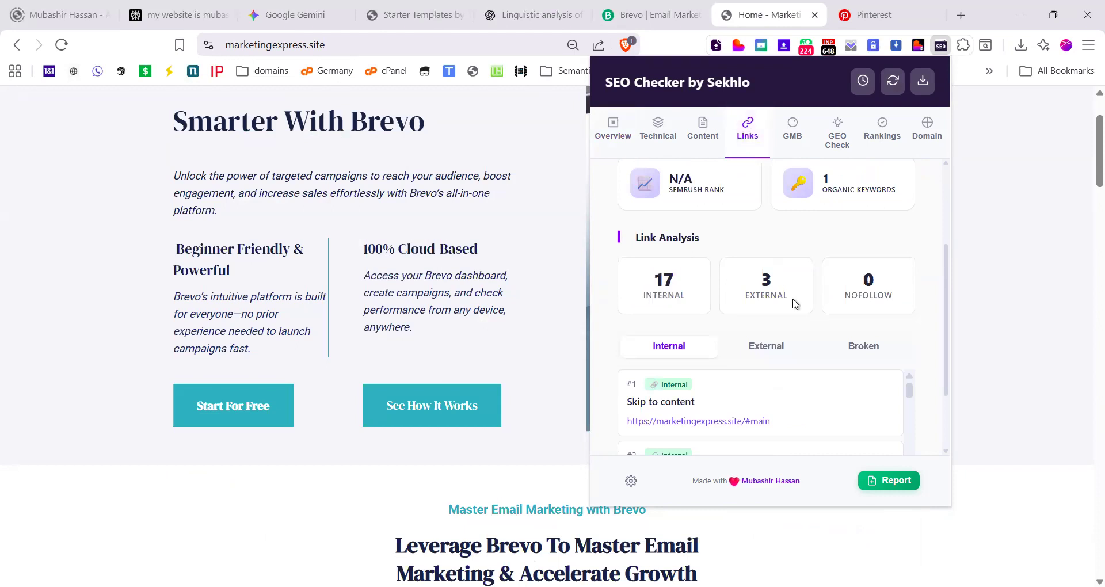
{"action": "triple_click", "coordinate": [752, 283]}
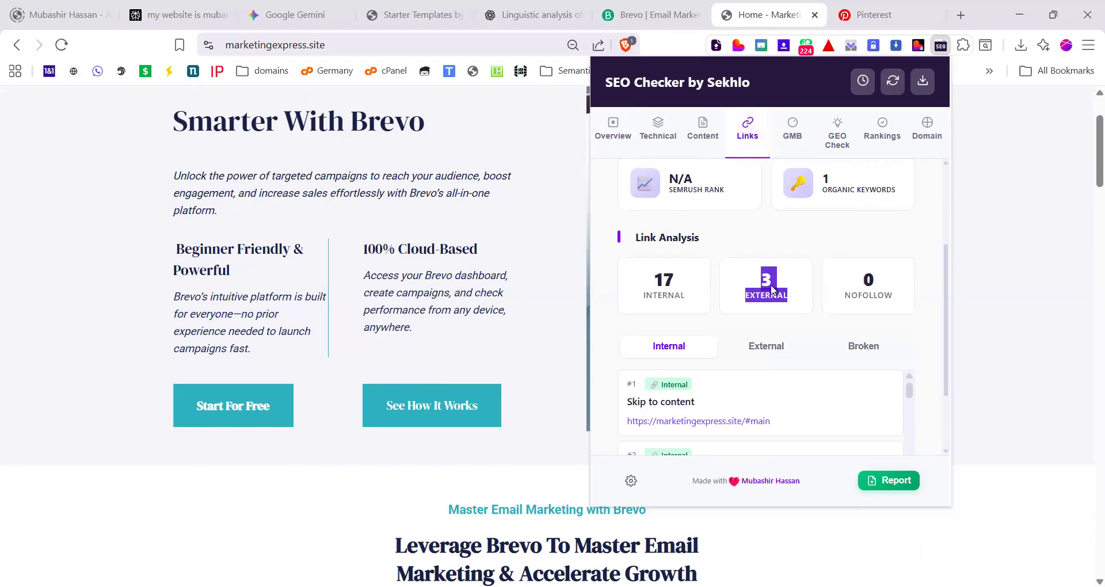
{"action": "scroll", "coordinate": [720, 242], "scroll_direction": "up", "scroll_amount": 3}
Step: Review the page's heading structure from the H1 down to the content metrics in the SEO Checker
{"action": "left_click", "coordinate": [688, 127]}
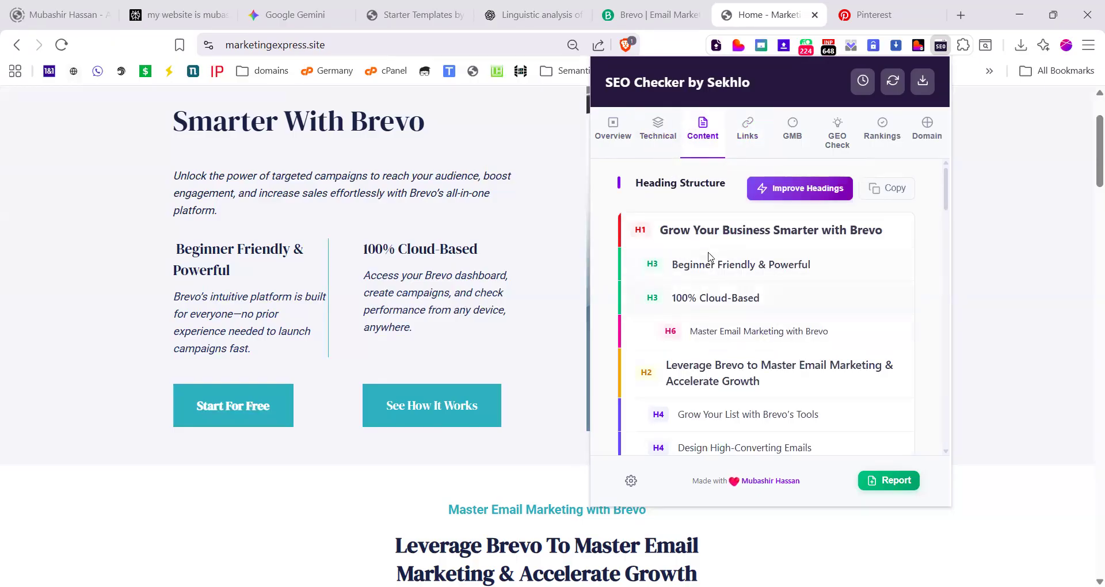
{"action": "left_click_drag", "start_coordinate": [699, 231], "coordinate": [861, 233]}
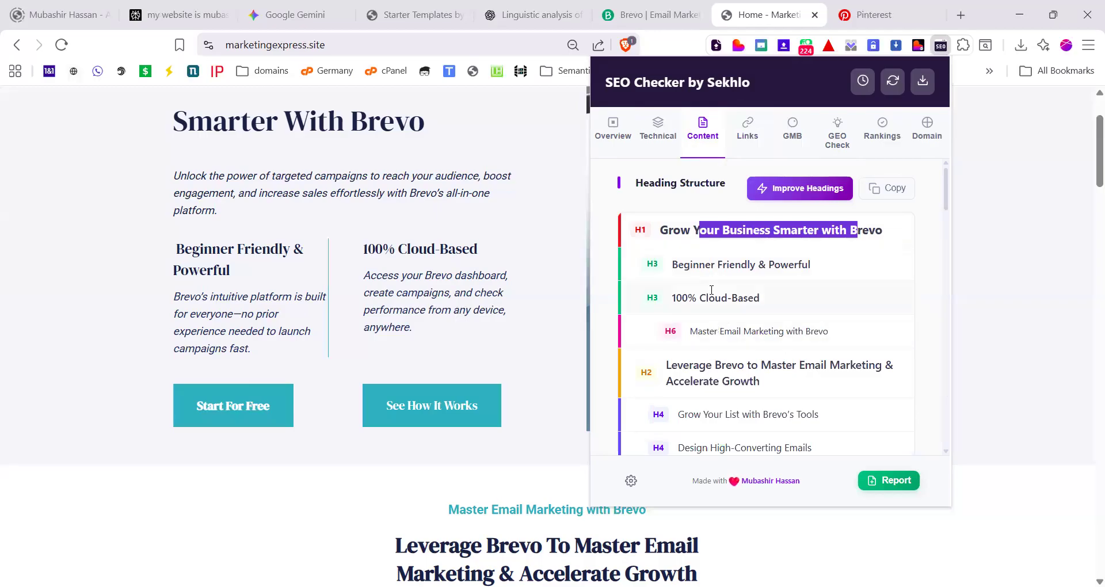
{"action": "scroll", "coordinate": [712, 289], "scroll_direction": "down", "scroll_amount": 5}
{"action": "scroll", "coordinate": [668, 317], "scroll_direction": "down", "scroll_amount": 5}
{"action": "scroll", "coordinate": [668, 335], "scroll_direction": "down", "scroll_amount": 5}
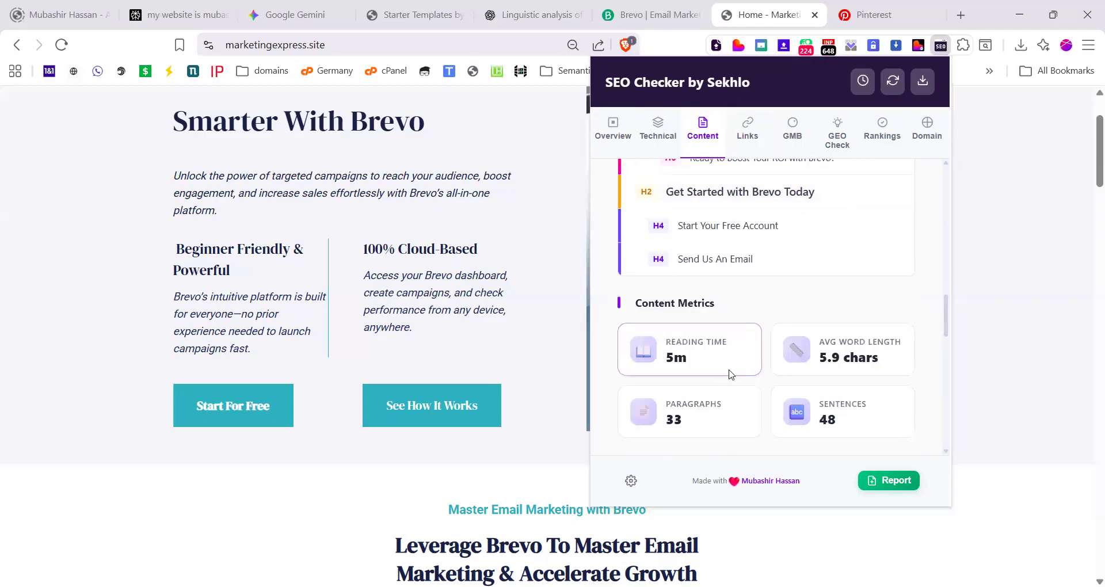
Step: Examine the image analysis and check which listed images have or lack alt text
{"action": "scroll", "coordinate": [730, 374], "scroll_direction": "down", "scroll_amount": 11}
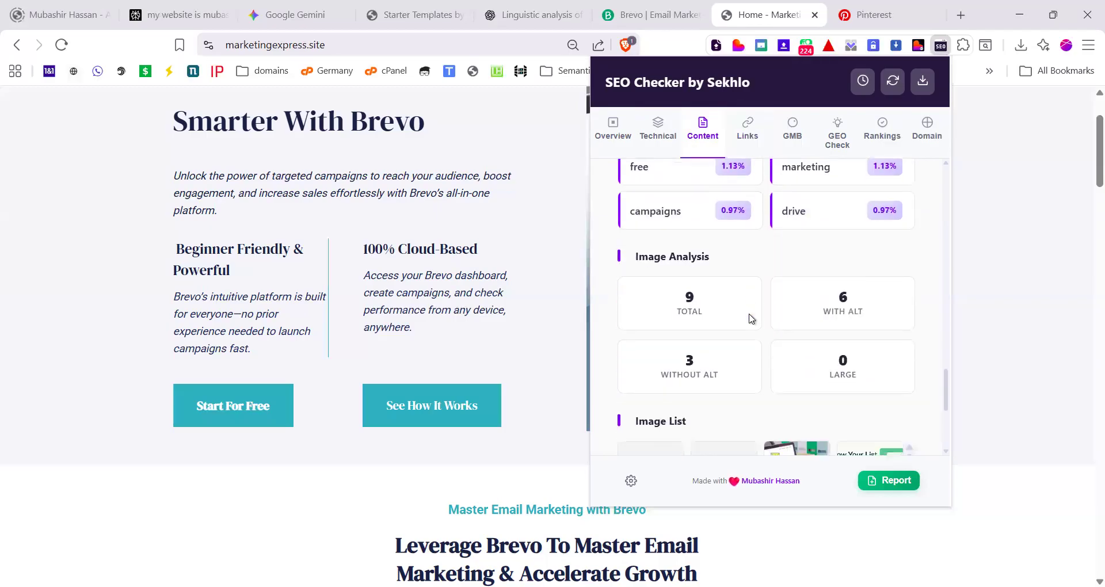
{"action": "scroll", "coordinate": [752, 319], "scroll_direction": "down", "scroll_amount": 4}
{"action": "scroll", "coordinate": [766, 308], "scroll_direction": "up", "scroll_amount": 1}
{"action": "scroll", "coordinate": [786, 307], "scroll_direction": "down", "scroll_amount": 1}
{"action": "scroll", "coordinate": [780, 308], "scroll_direction": "up", "scroll_amount": 2}
{"action": "scroll", "coordinate": [739, 318], "scroll_direction": "down", "scroll_amount": 2}
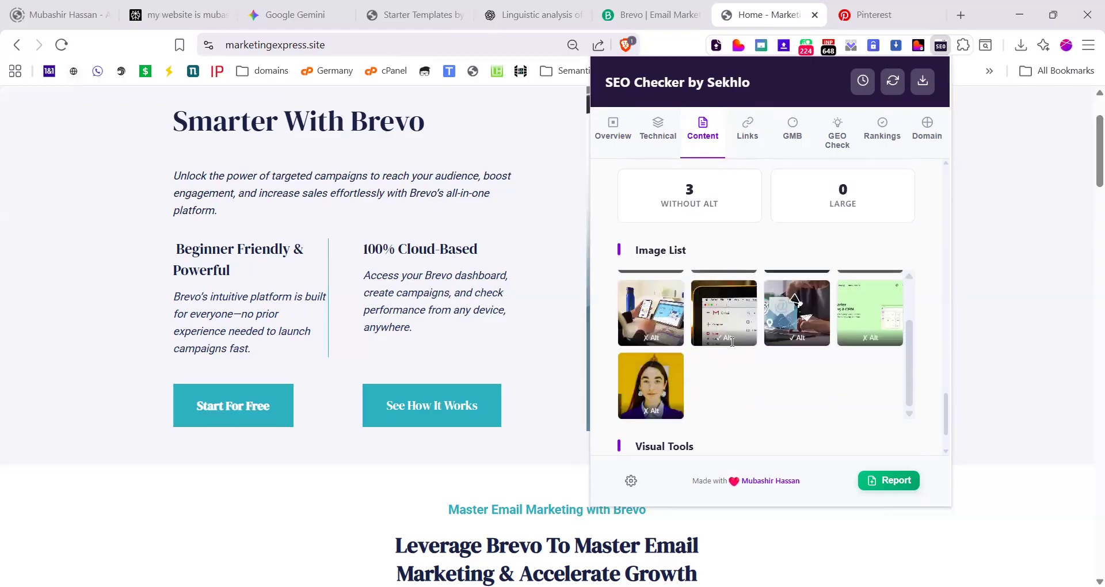
{"action": "scroll", "coordinate": [721, 324], "scroll_direction": "up", "scroll_amount": 1}
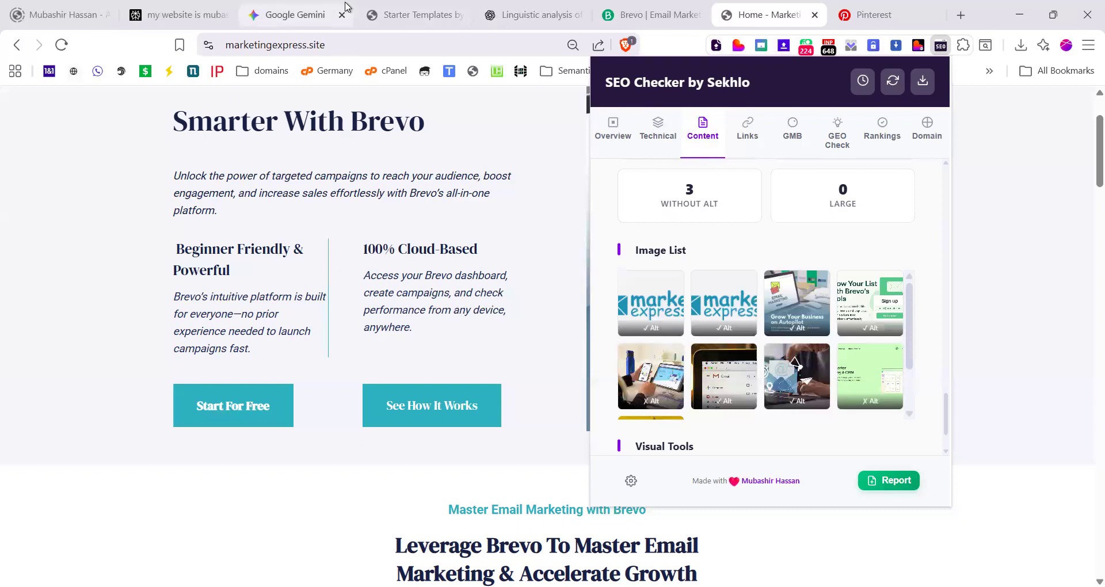
{"action": "scroll", "coordinate": [699, 271], "scroll_direction": "down", "scroll_amount": 3}
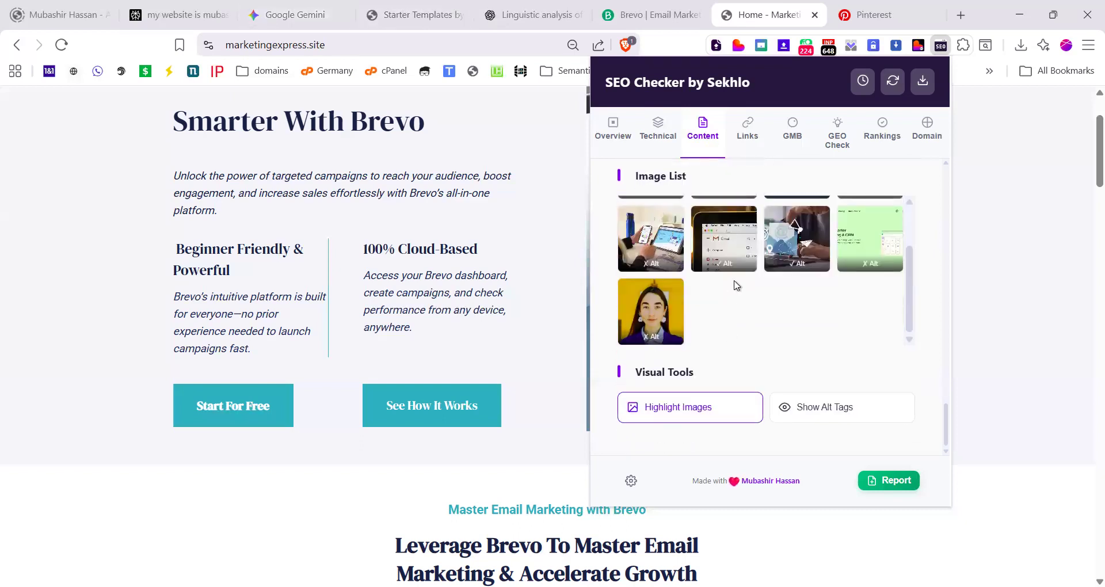
{"action": "scroll", "coordinate": [733, 284], "scroll_direction": "up", "scroll_amount": 3}
Step: Look over the SEO Checker's backlink data, SERP ranking and export tools, and domain registration details
{"action": "left_click", "coordinate": [747, 130]}
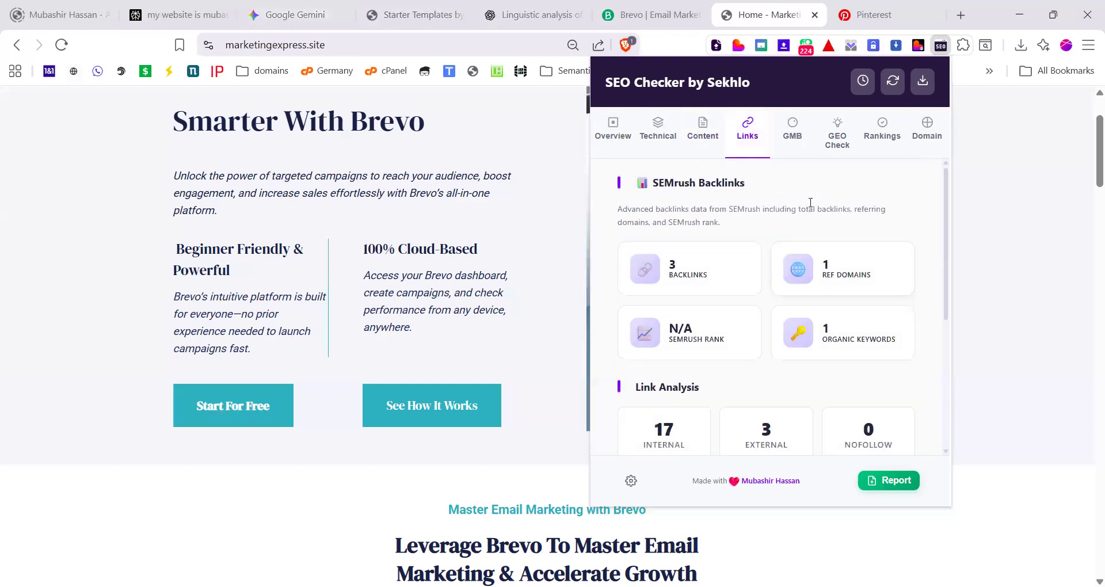
{"action": "left_click", "coordinate": [868, 133]}
{"action": "scroll", "coordinate": [696, 329], "scroll_direction": "down", "scroll_amount": 5}
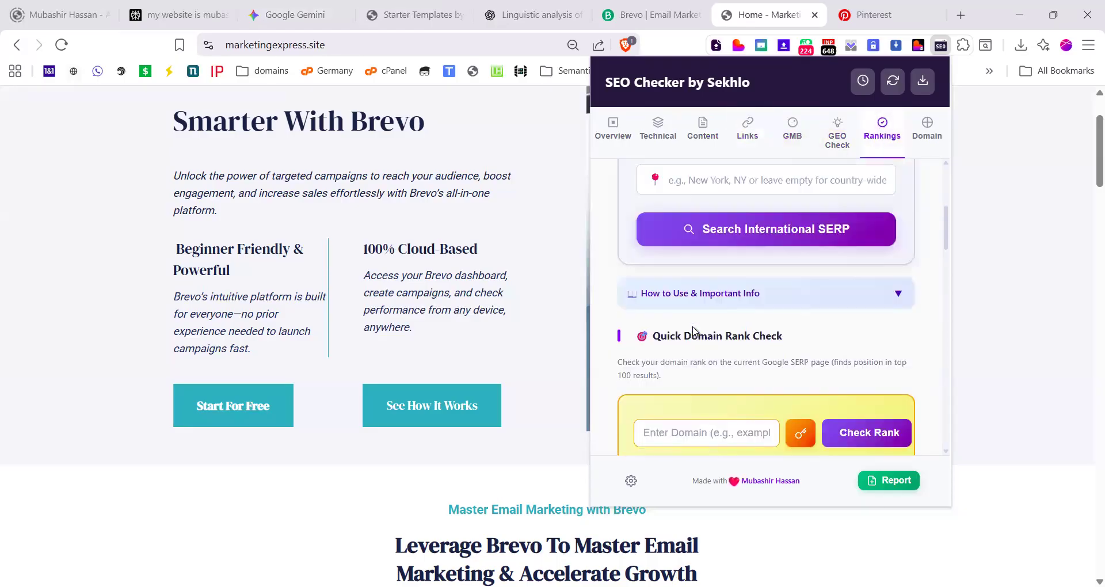
{"action": "scroll", "coordinate": [694, 331], "scroll_direction": "up", "scroll_amount": 3}
{"action": "scroll", "coordinate": [748, 288], "scroll_direction": "down", "scroll_amount": 8}
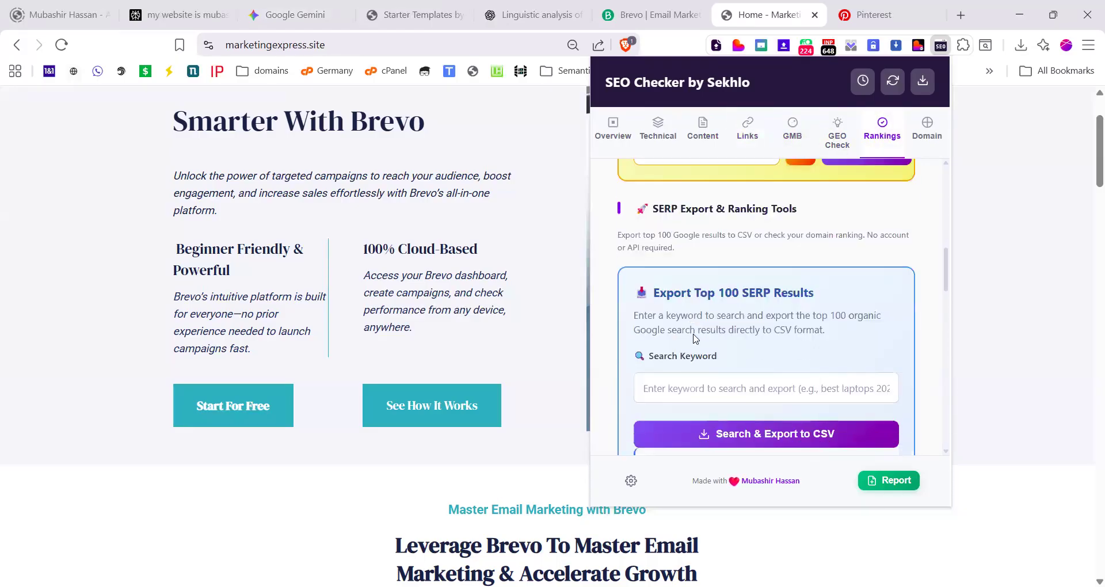
{"action": "left_click", "coordinate": [923, 122]}
{"action": "scroll", "coordinate": [806, 322], "scroll_direction": "down", "scroll_amount": 1}
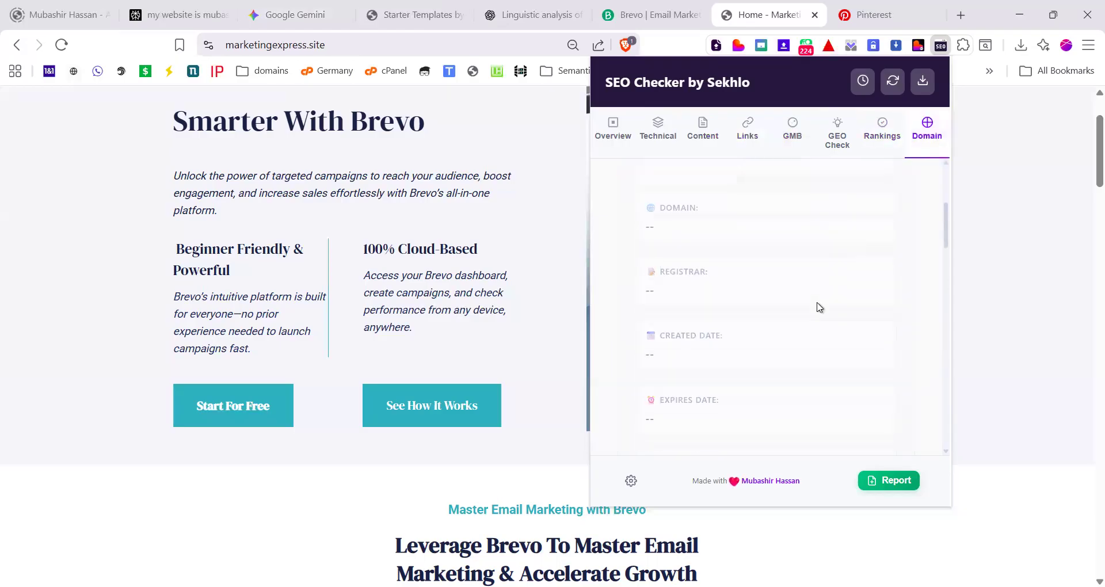
Step: Examine the domain and DNS records of marketingexpress.site in SEO Checker, and its overview scores and page basics
{"action": "scroll", "coordinate": [818, 307], "scroll_direction": "down", "scroll_amount": 3}
{"action": "scroll", "coordinate": [818, 307], "scroll_direction": "up", "scroll_amount": 5}
{"action": "scroll", "coordinate": [819, 310], "scroll_direction": "down", "scroll_amount": 2}
{"action": "scroll", "coordinate": [820, 311], "scroll_direction": "down", "scroll_amount": 12}
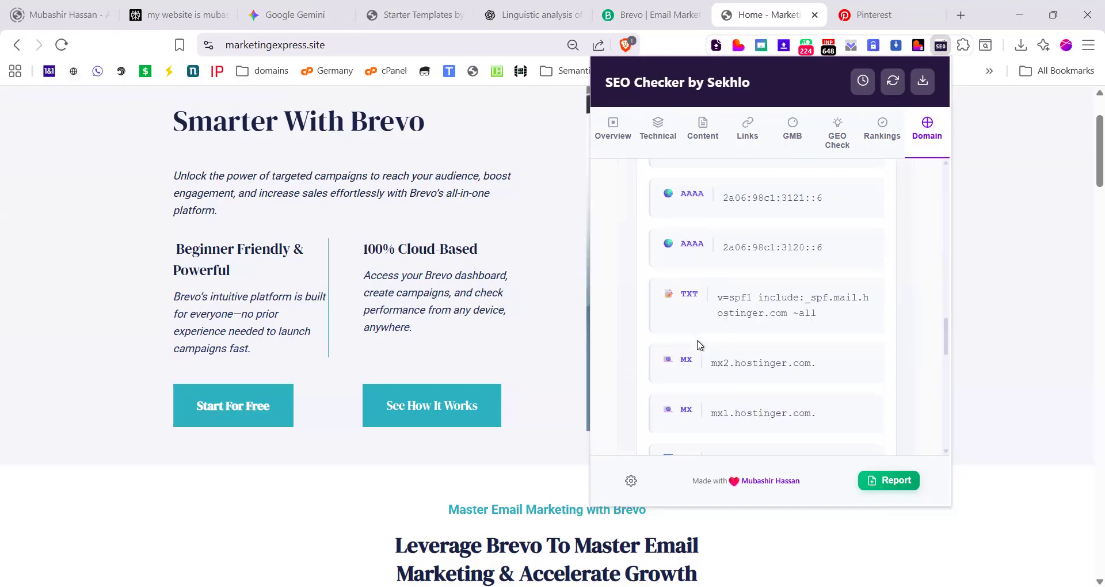
{"action": "scroll", "coordinate": [700, 345], "scroll_direction": "down", "scroll_amount": 7}
{"action": "scroll", "coordinate": [699, 346], "scroll_direction": "up", "scroll_amount": 6}
{"action": "left_click", "coordinate": [613, 127]}
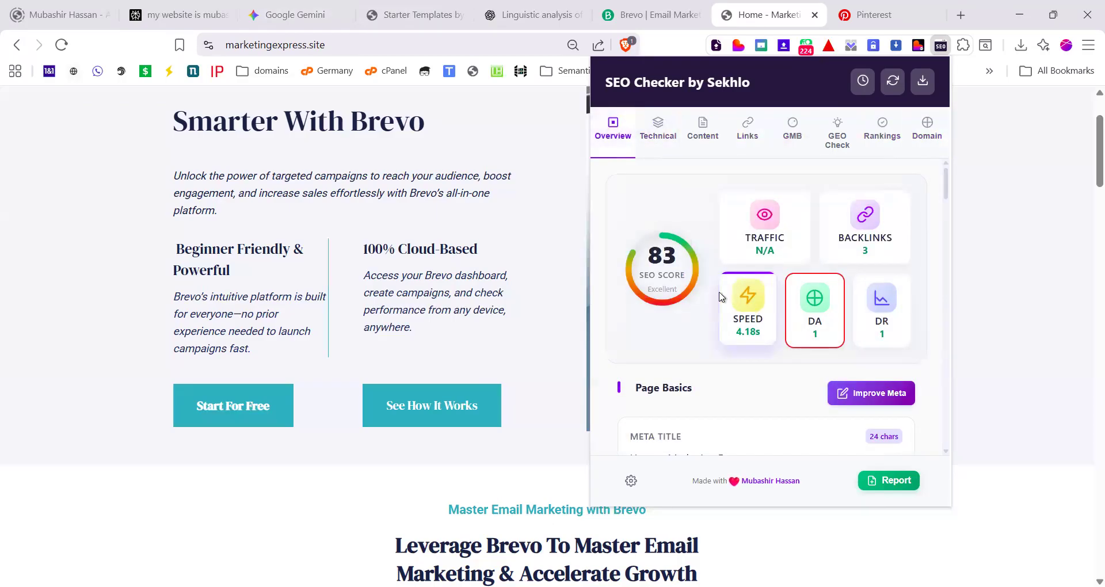
{"action": "scroll", "coordinate": [720, 297], "scroll_direction": "down", "scroll_amount": 1}
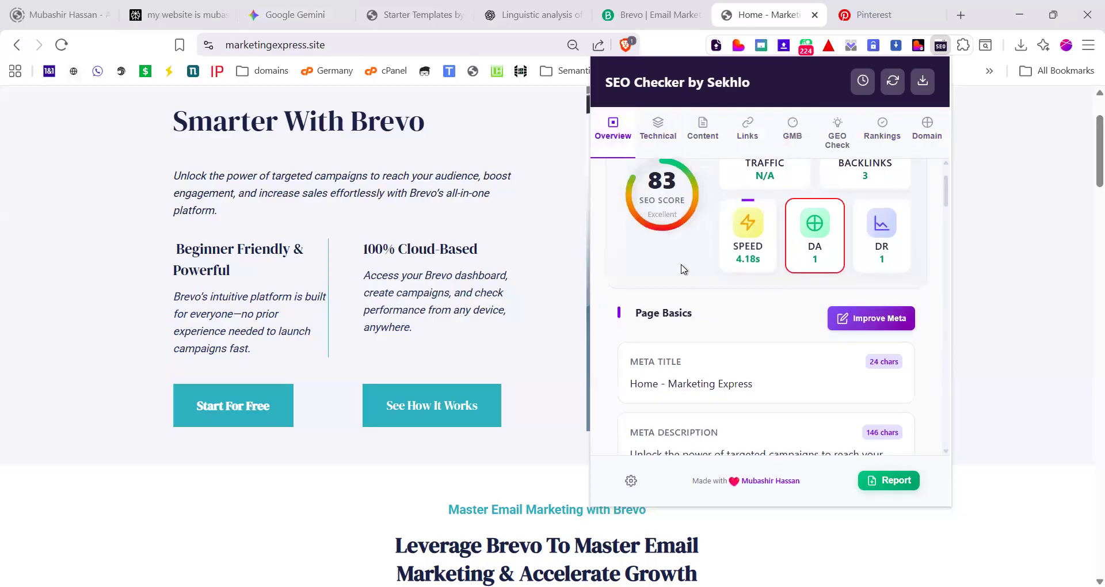
Step: Open the sendexpress.site home page and check its SEO score with the SEO Checker extension
{"action": "left_click", "coordinate": [394, 7]}
{"action": "left_click", "coordinate": [560, 365]}
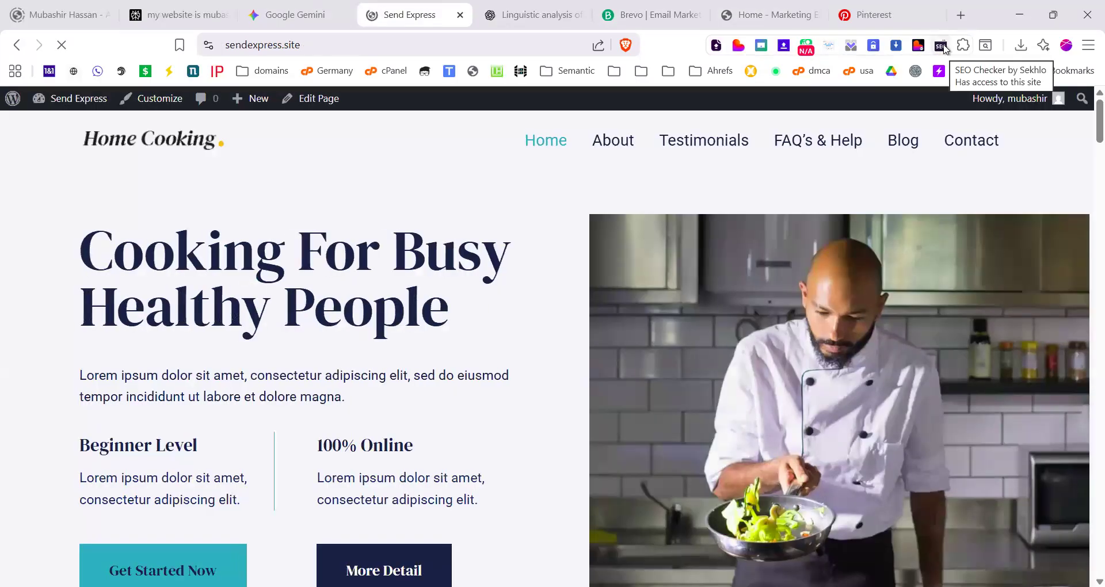
{"action": "left_click", "coordinate": [943, 46]}
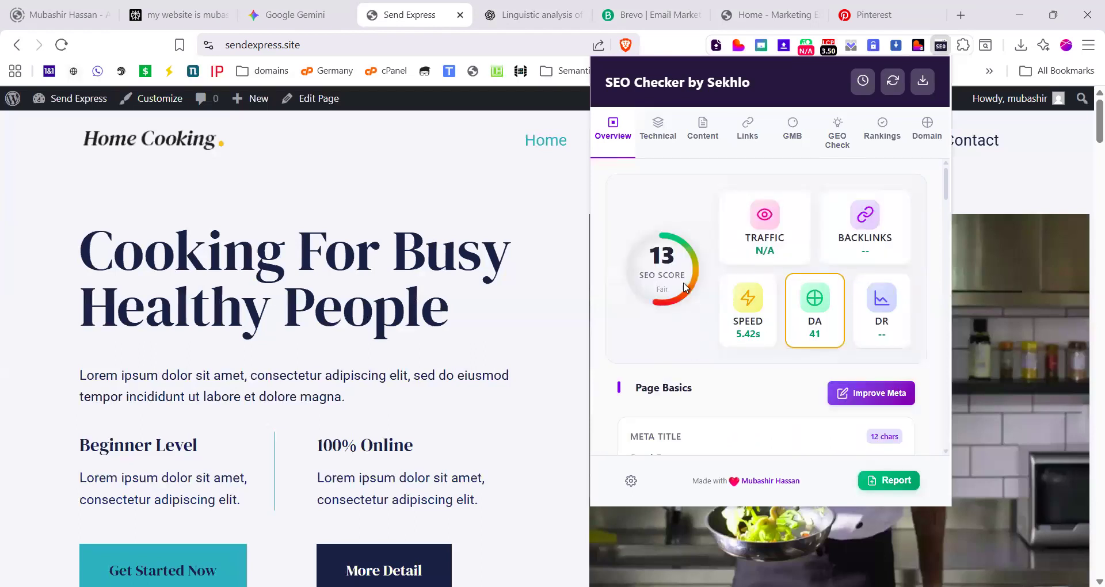
{"action": "left_click_drag", "start_coordinate": [668, 277], "coordinate": [669, 279]}
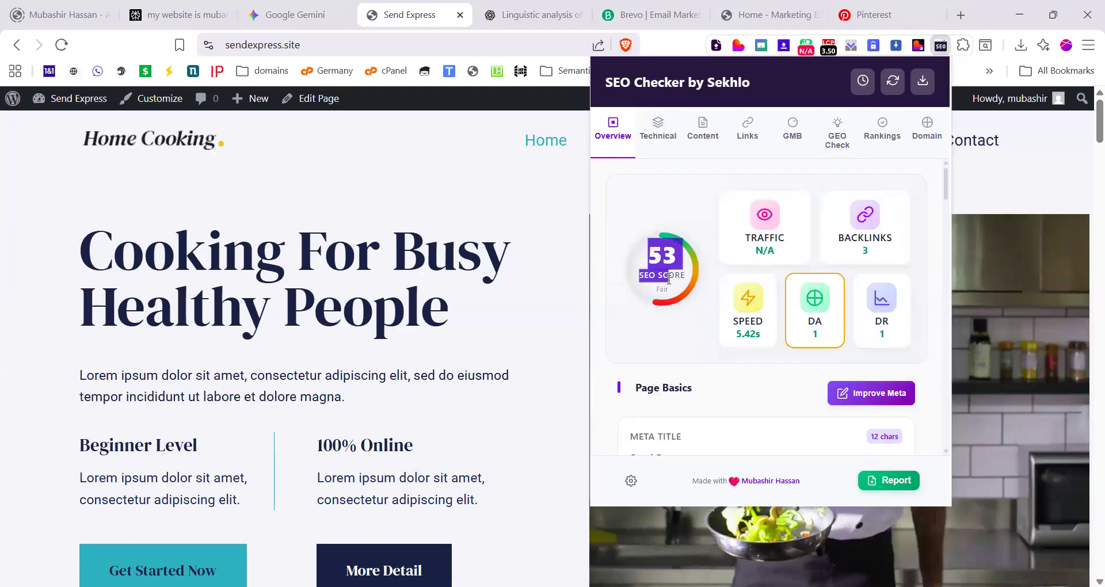
{"action": "left_click", "coordinate": [670, 282]}
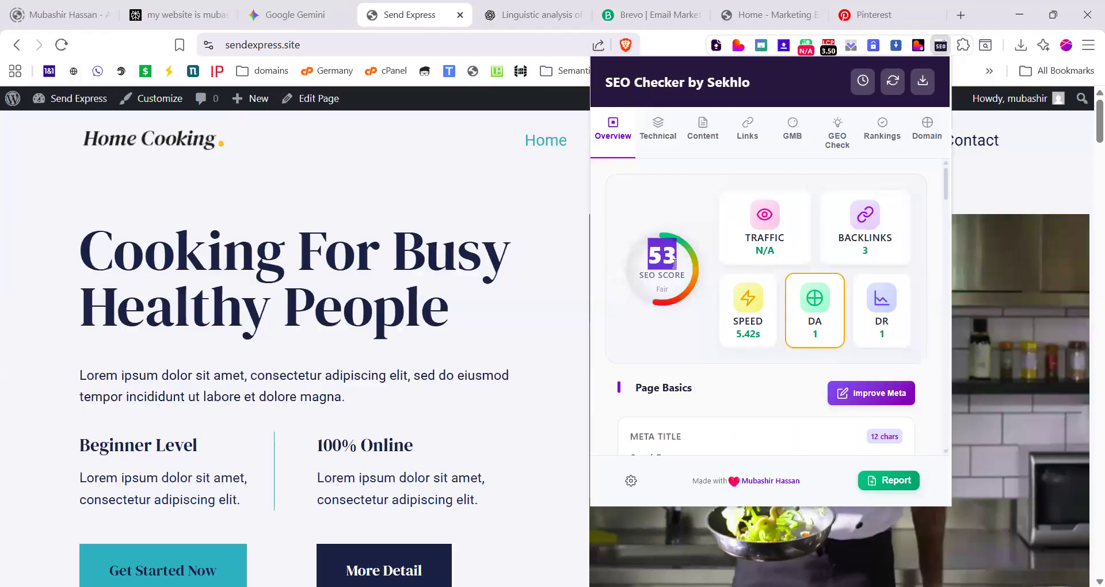
Step: Review the meta title, meta description and key metrics of sendexpress.site in the SEO Checker overview
{"action": "scroll", "coordinate": [728, 318], "scroll_direction": "down", "scroll_amount": 3}
{"action": "left_click_drag", "start_coordinate": [735, 309], "coordinate": [613, 309]}
{"action": "left_click_drag", "start_coordinate": [752, 383], "coordinate": [629, 382]}
{"action": "scroll", "coordinate": [647, 393], "scroll_direction": "down", "scroll_amount": 3}
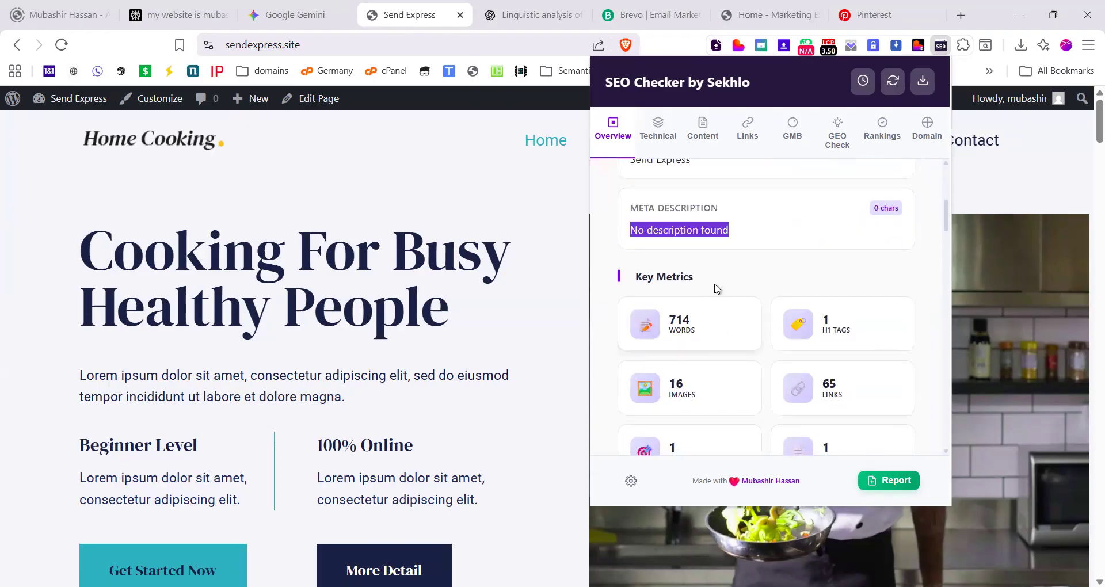
{"action": "left_click", "coordinate": [265, 328]}
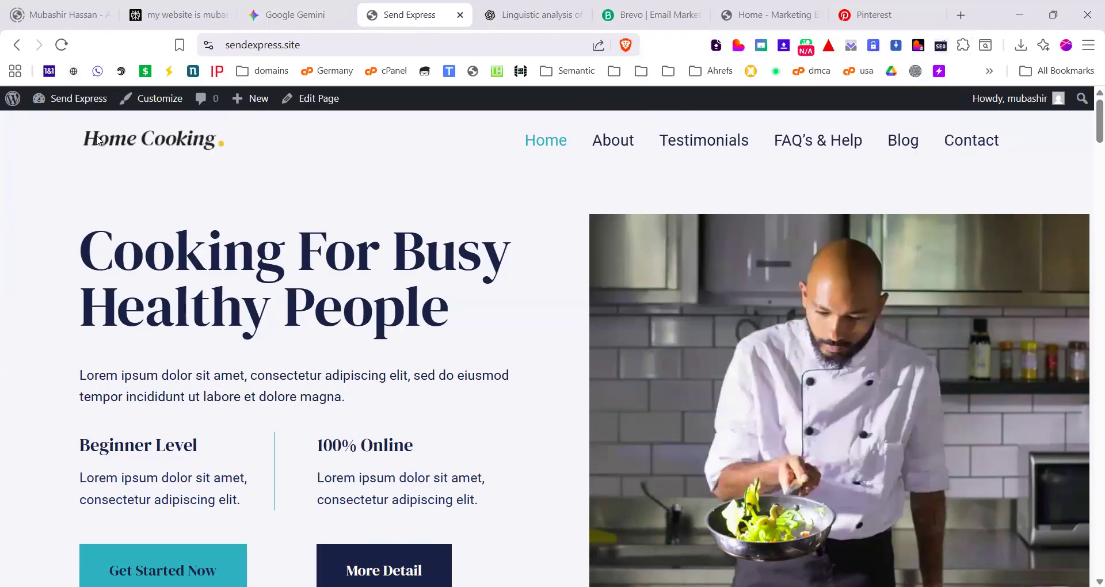
Step: Go to the Add Plugins page in the WordPress admin of sendexpress.site and show the popular plugins
{"action": "mouse_move", "coordinate": [74, 106]}
{"action": "left_click", "coordinate": [60, 125]}
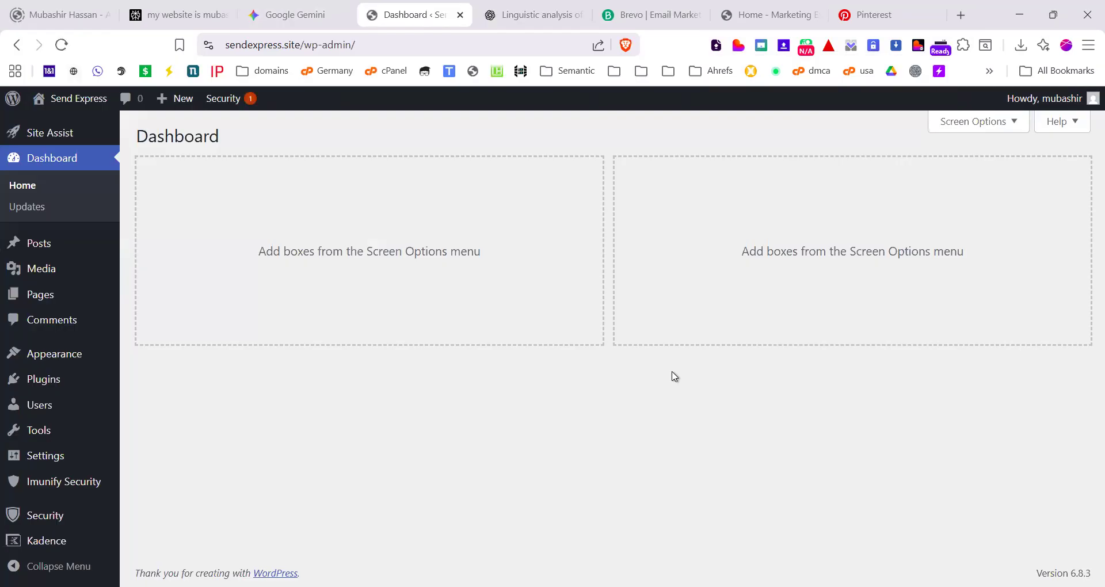
{"action": "mouse_move", "coordinate": [77, 381]}
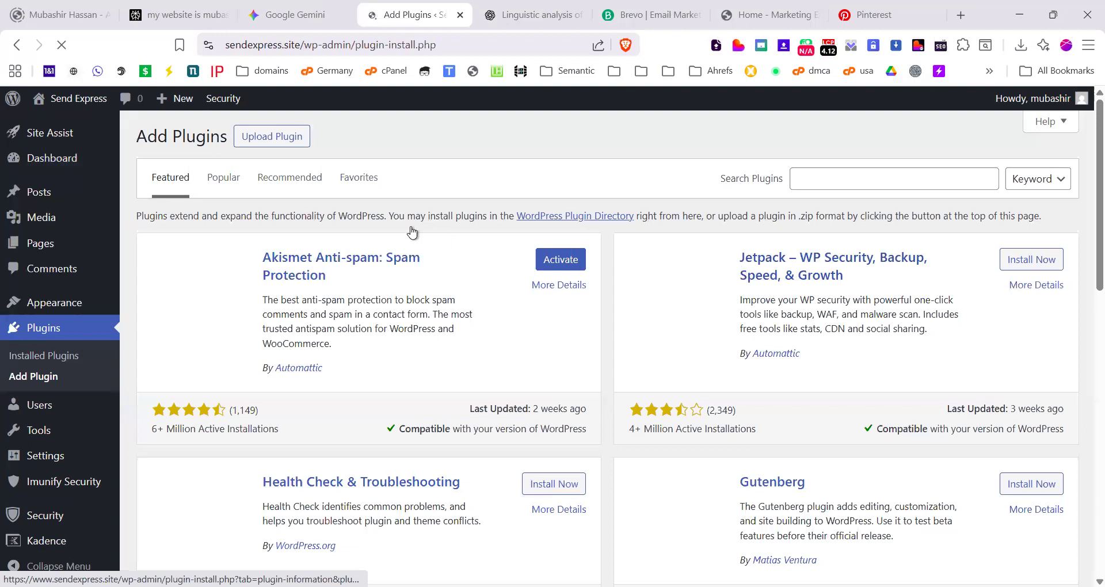
{"action": "scroll", "coordinate": [488, 366], "scroll_direction": "down", "scroll_amount": 3}
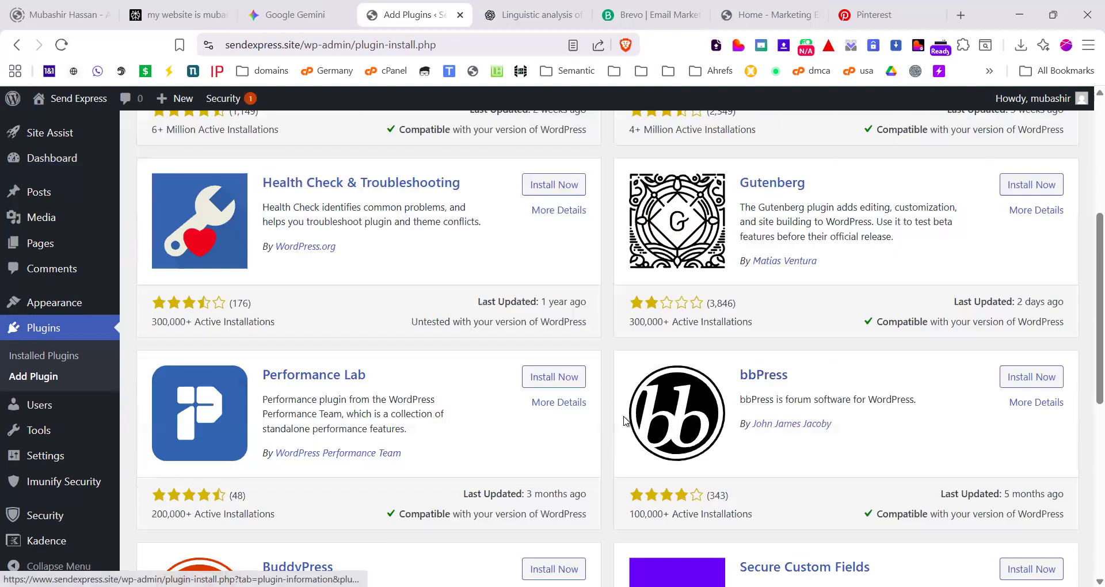
{"action": "scroll", "coordinate": [311, 155], "scroll_direction": "up", "scroll_amount": 3}
{"action": "left_click", "coordinate": [224, 179]}
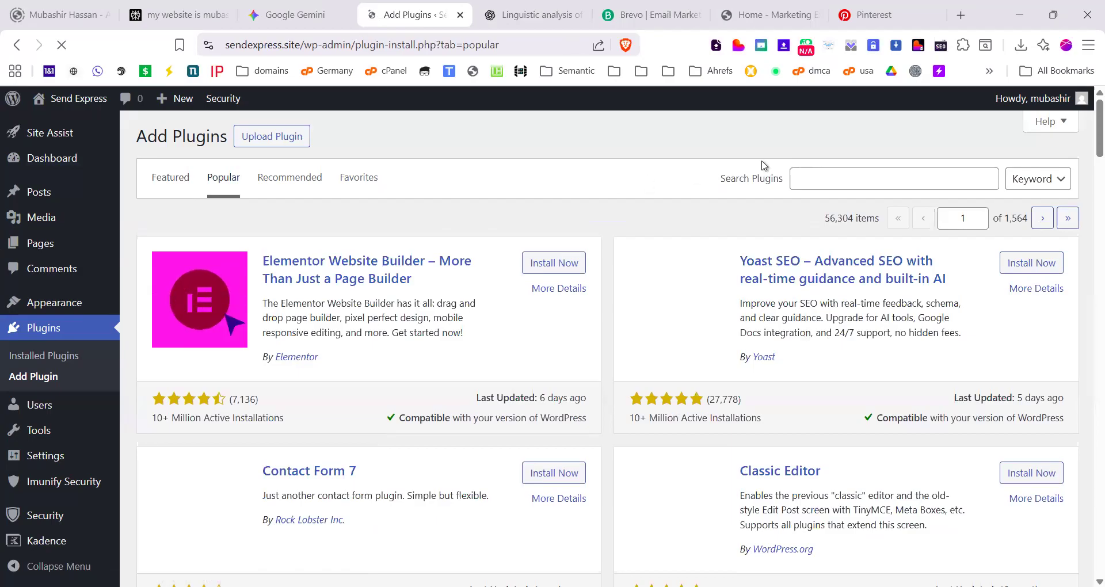
Step: Search the plugin directory for "admin" and install Admin and Site Enhancements (ASE)
{"action": "left_click", "coordinate": [814, 178]}
{"action": "type", "text": "a"}
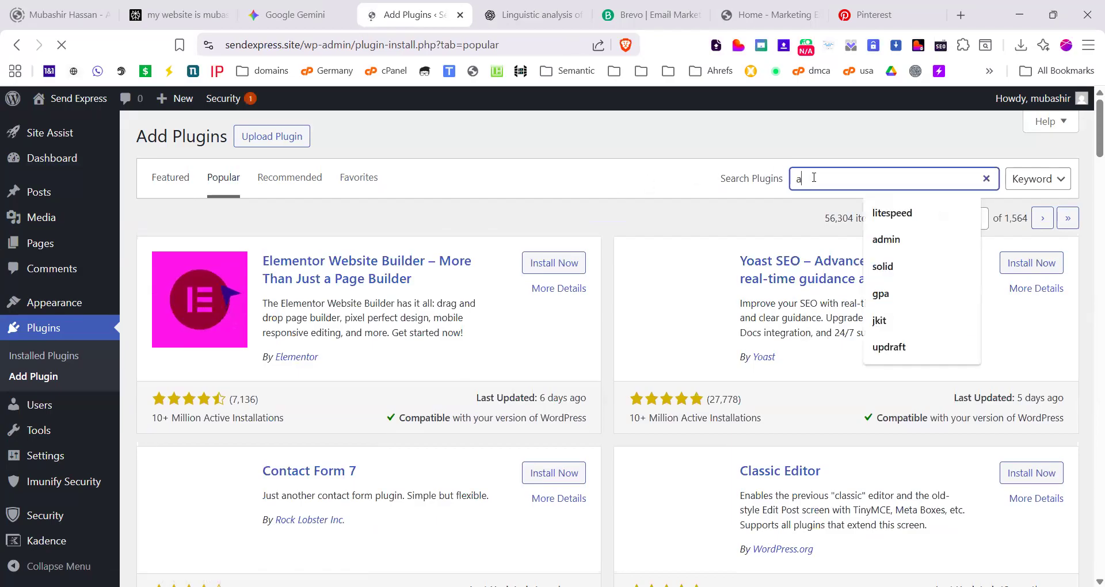
{"action": "type", "text": "dmin"}
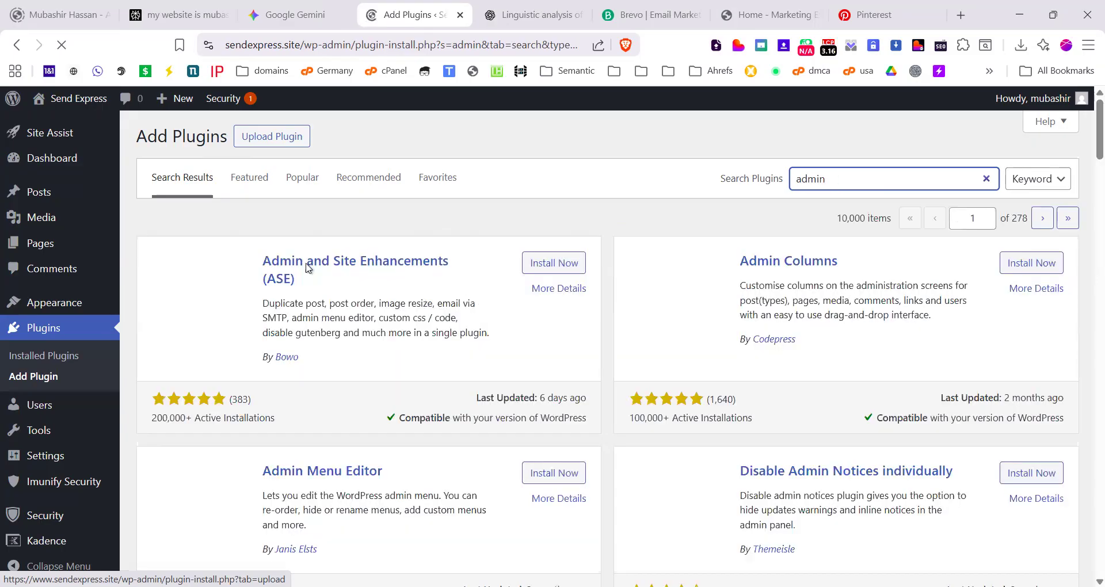
{"action": "left_click", "coordinate": [551, 265]}
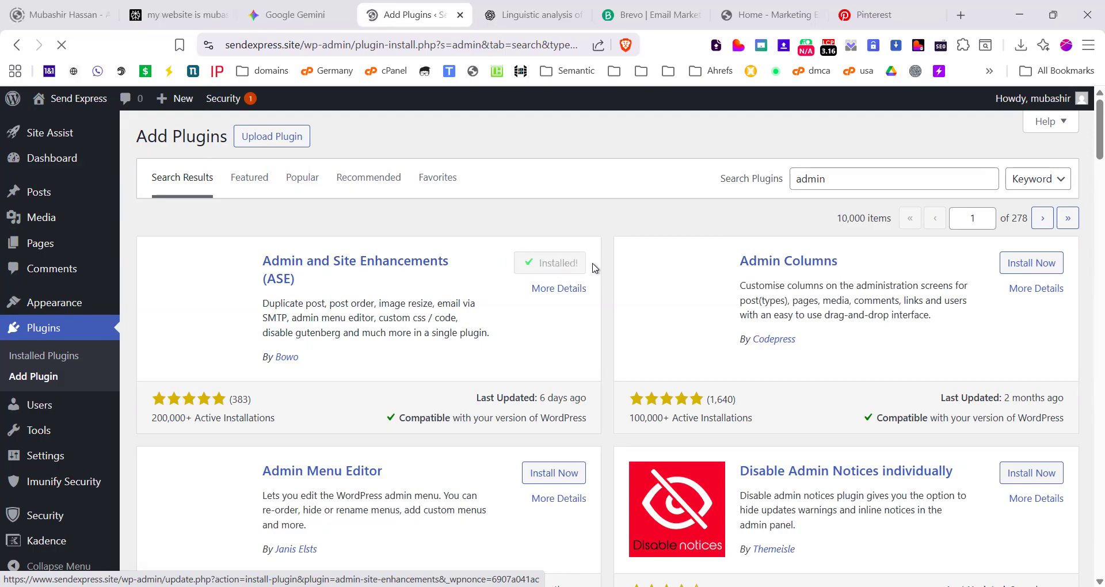
Step: Search the plugin directory for "rankmath" and install the Rank Math SEO plugin
{"action": "left_click_drag", "start_coordinate": [853, 178], "coordinate": [720, 183]}
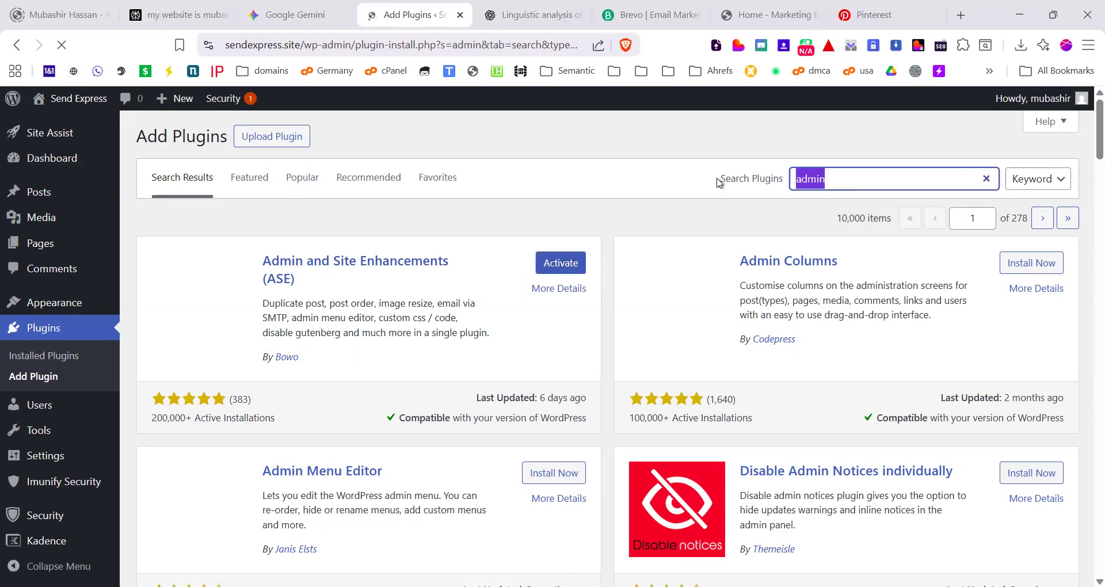
{"action": "key", "text": "BackSpace"}
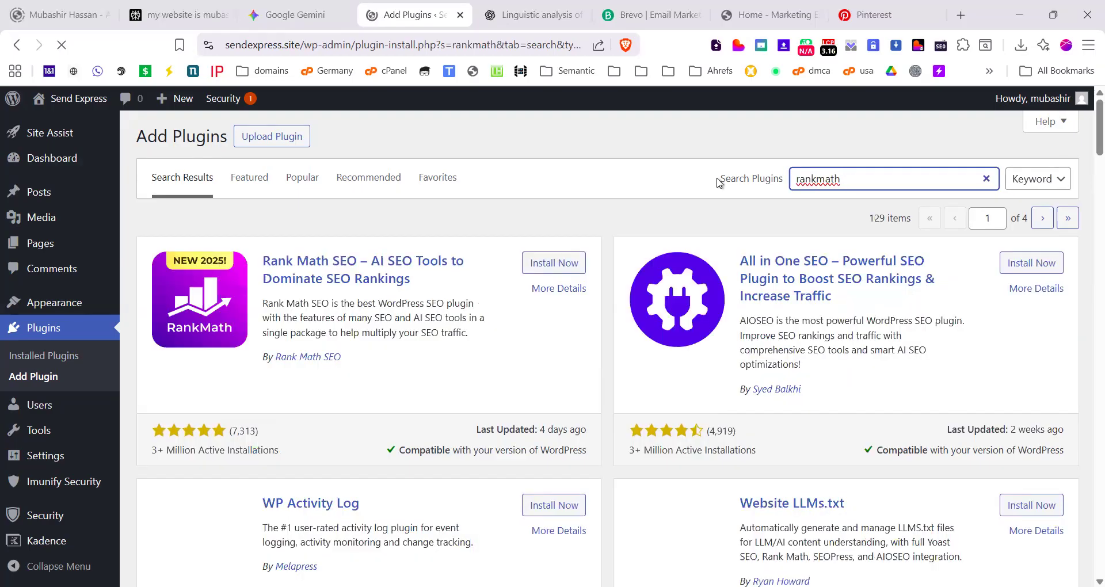
{"action": "left_click", "coordinate": [562, 263]}
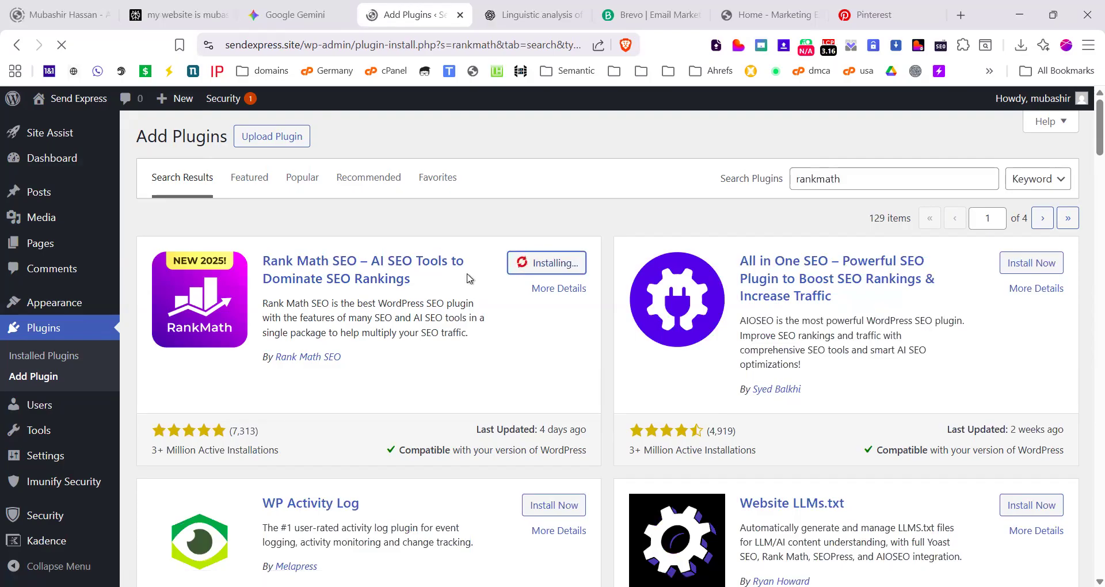
Step: Search the plugin directory for "llms.txt" and install the Website LLMs.txt plugin
{"action": "left_click", "coordinate": [877, 178]}
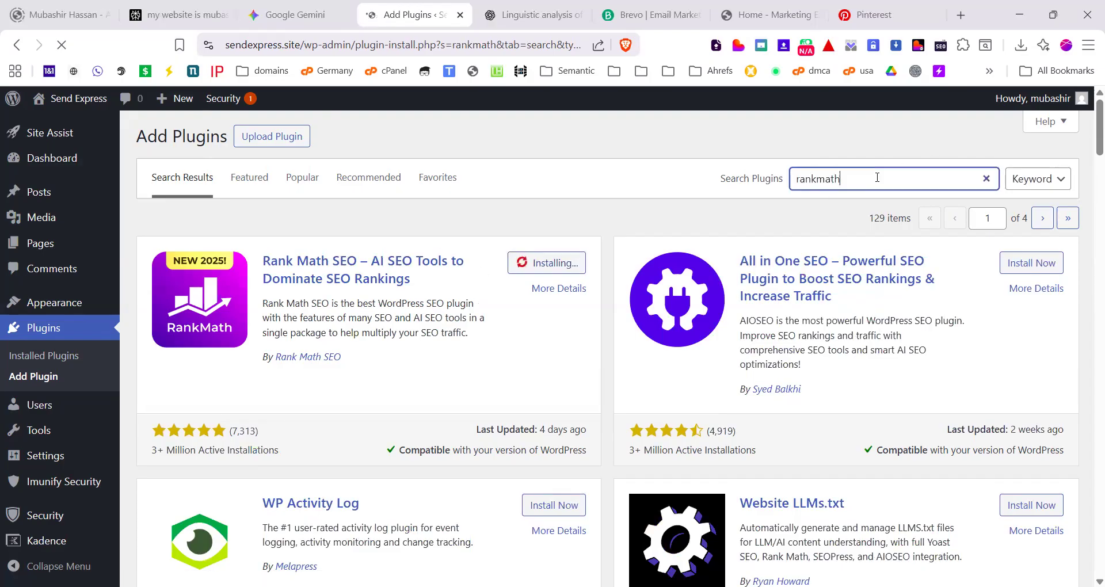
{"action": "left_click_drag", "start_coordinate": [852, 182], "coordinate": [793, 182]}
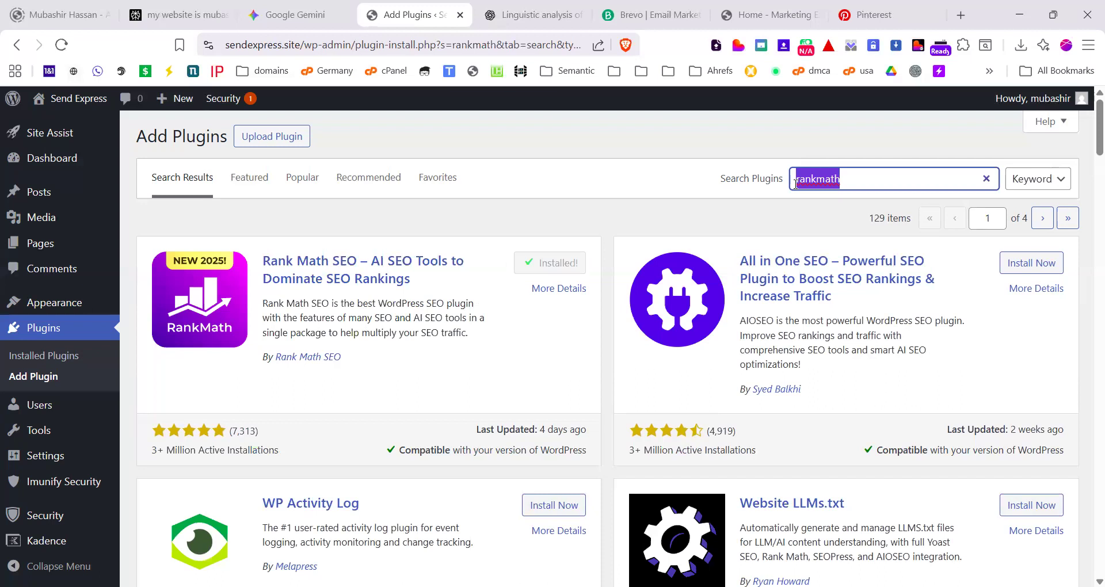
{"action": "type", "text": "llms.txt"}
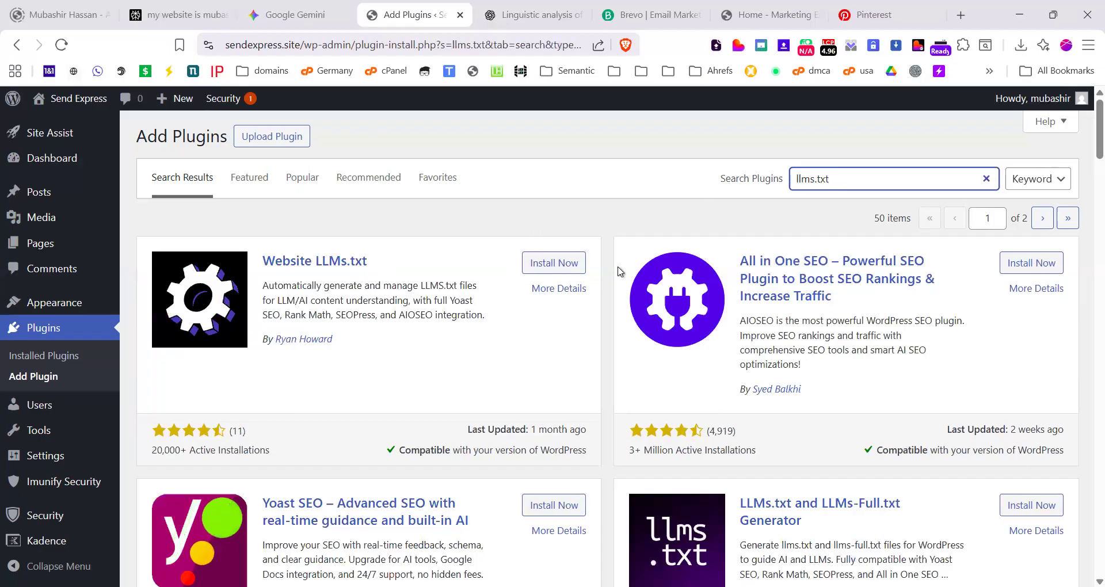
{"action": "left_click", "coordinate": [569, 265]}
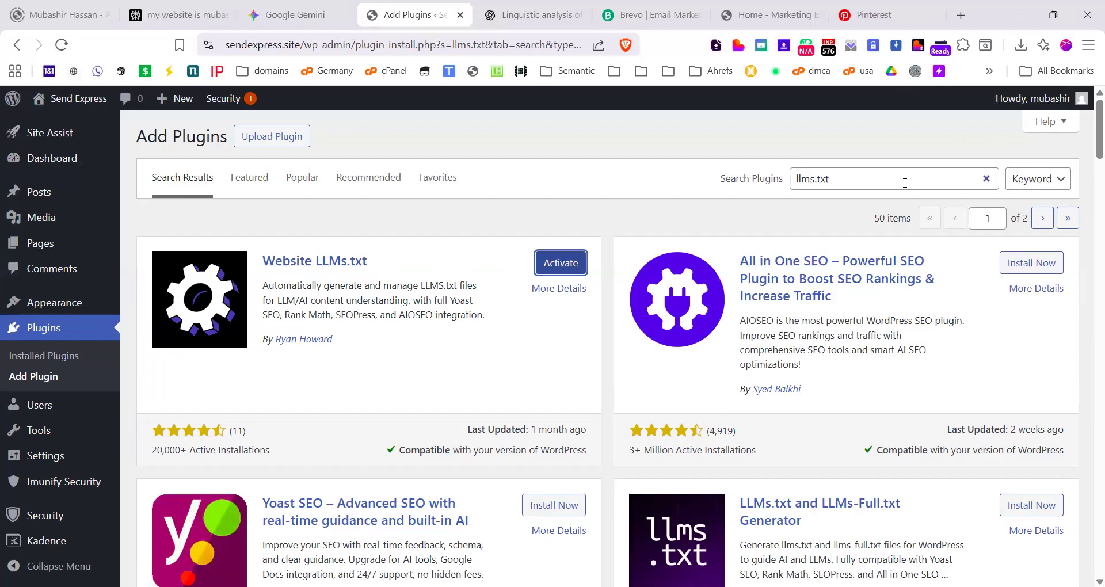
Step: Search the plugin directory for "all in one" and install All-in-One WP Migration and Backup
{"action": "left_click_drag", "start_coordinate": [903, 180], "coordinate": [717, 183]}
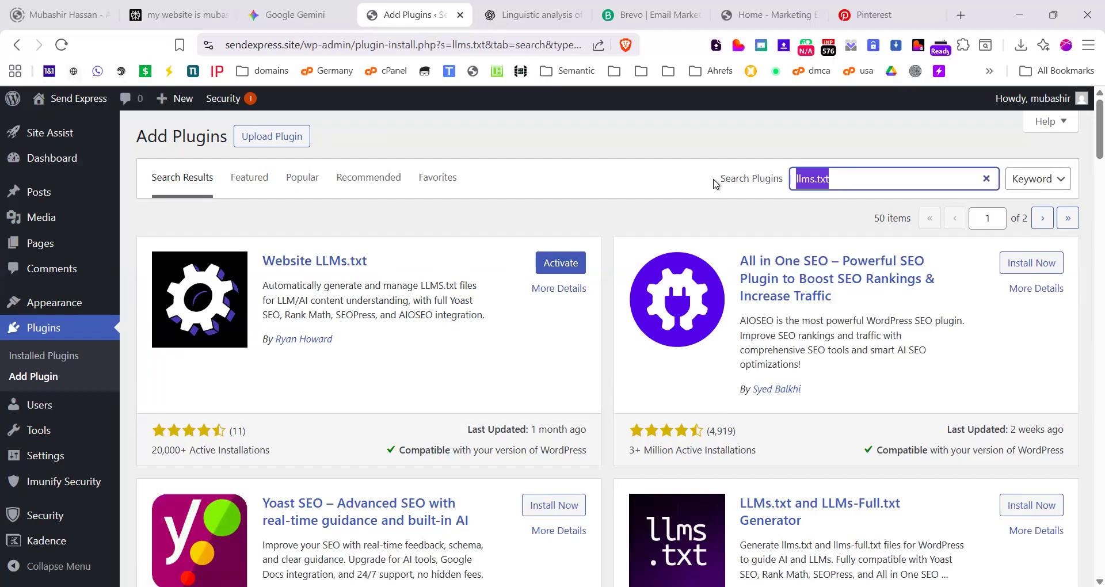
{"action": "key", "text": "BackSpace"}
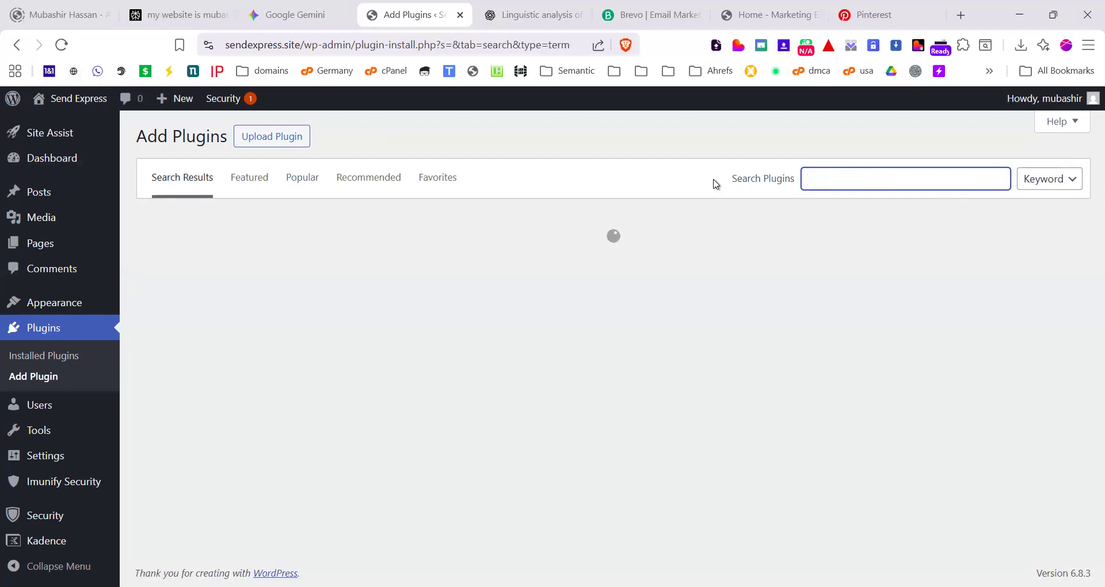
{"action": "type", "text": "up"}
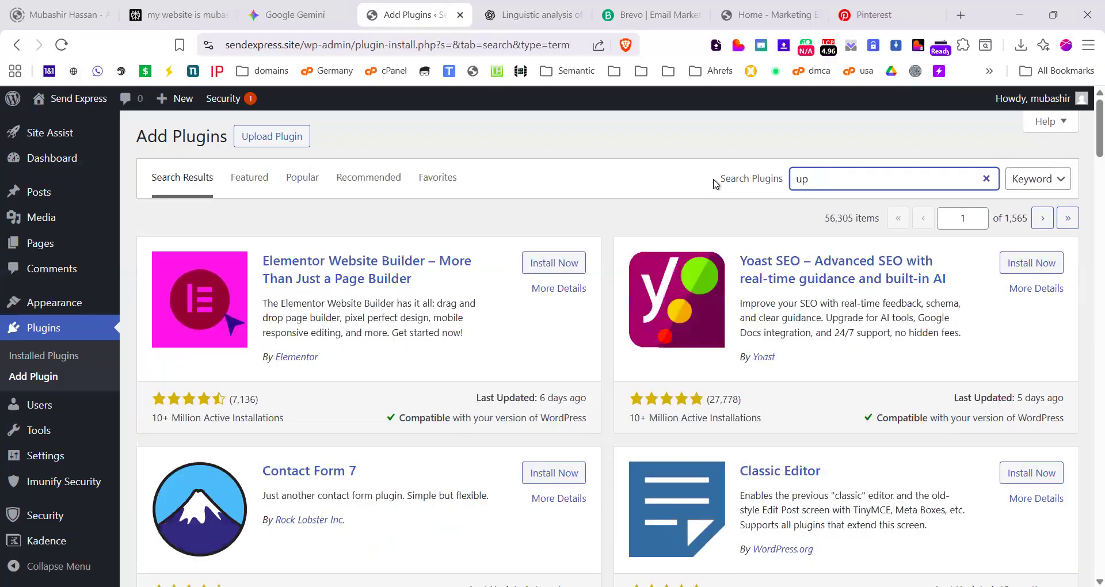
{"action": "key", "text": "BackSpace"}
{"action": "key", "text": "BackSpace"}
{"action": "type", "text": "all"}
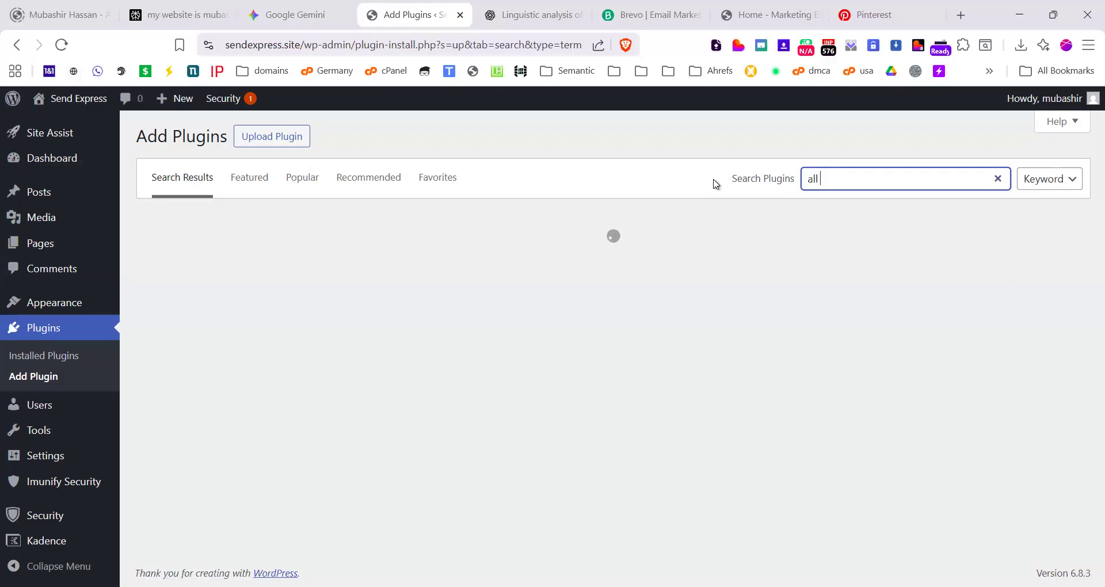
{"action": "type", "text": " in one"}
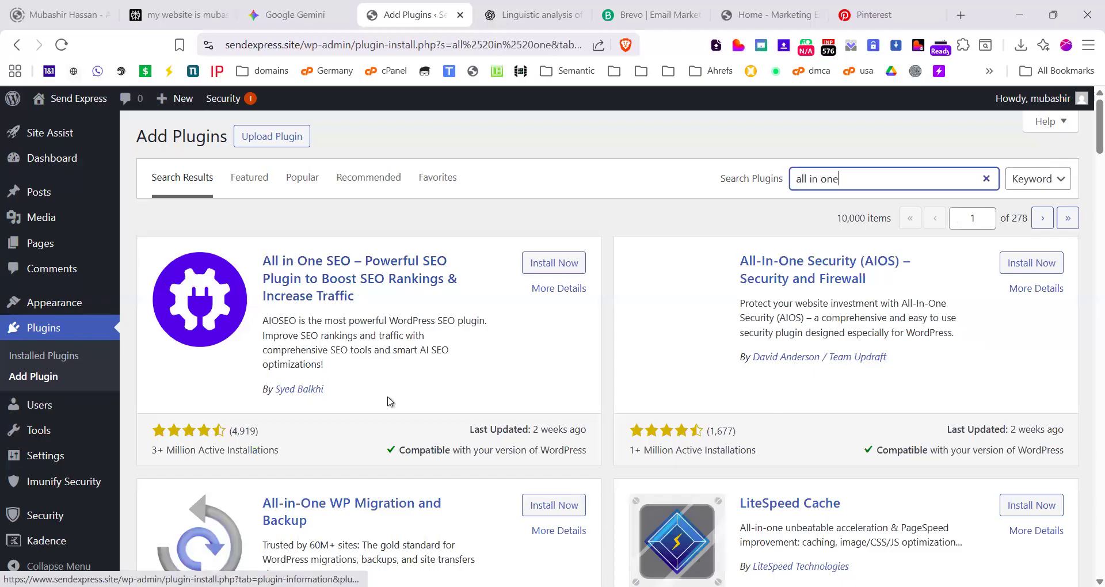
{"action": "scroll", "coordinate": [313, 389], "scroll_direction": "down", "scroll_amount": 3}
{"action": "left_click", "coordinate": [532, 348]}
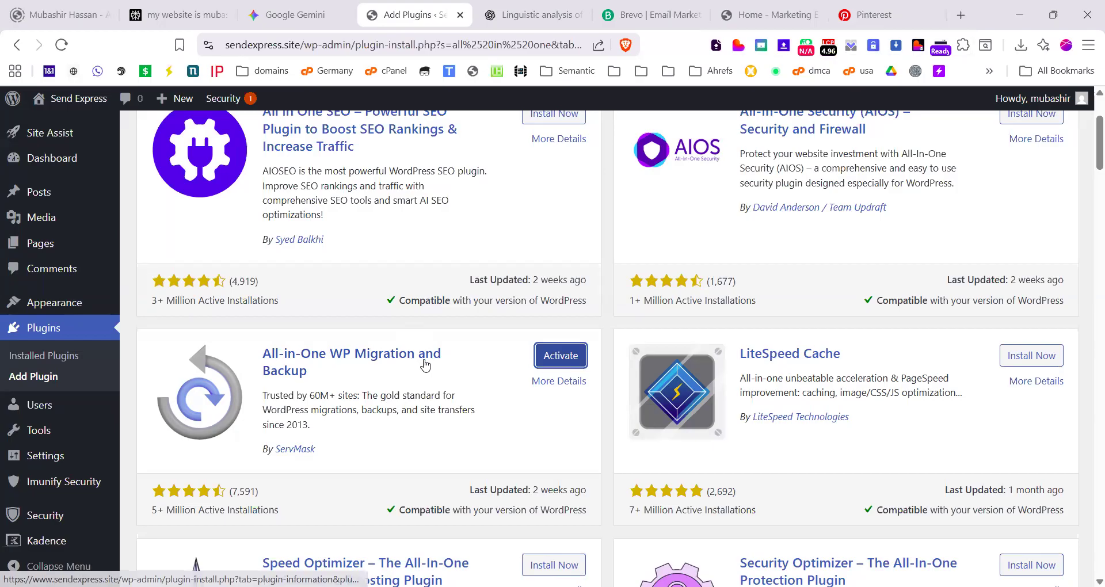
Step: Open the AI Tools Gallery site in a new tab and bring up the Website Migration guide from its WordPress Tips
{"action": "left_click", "coordinate": [961, 15]}
{"action": "type", "text": "too"}
{"action": "key", "text": "Return"}
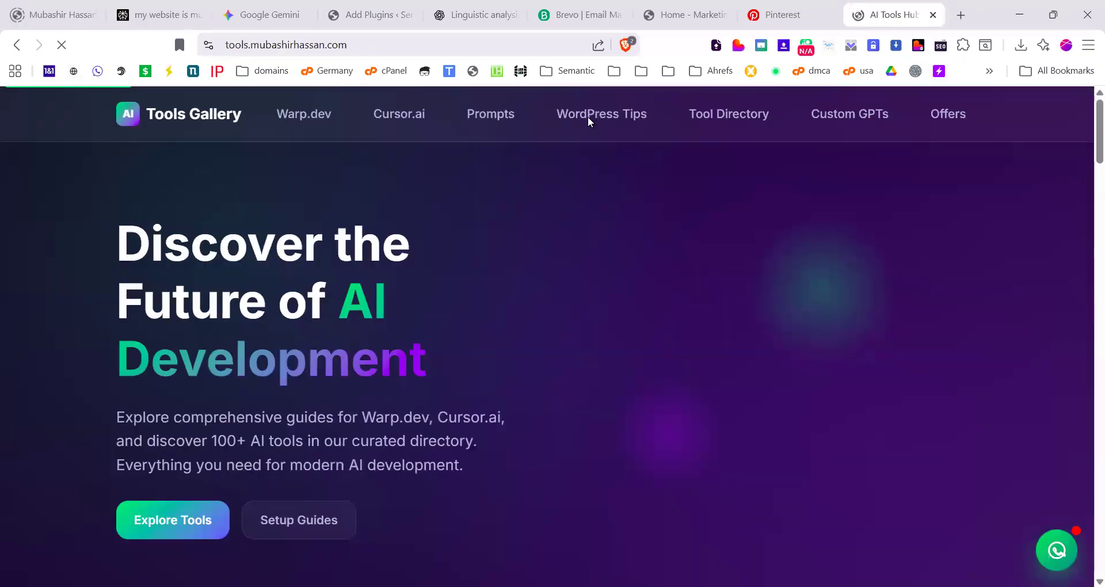
{"action": "left_click", "coordinate": [595, 112]}
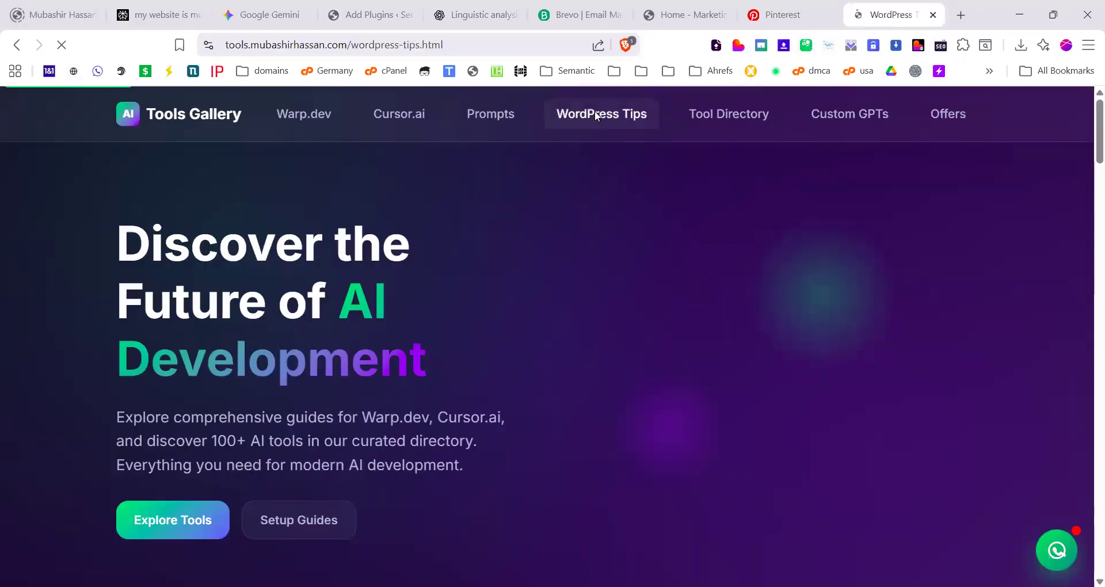
{"action": "scroll", "coordinate": [315, 335], "scroll_direction": "down", "scroll_amount": 3}
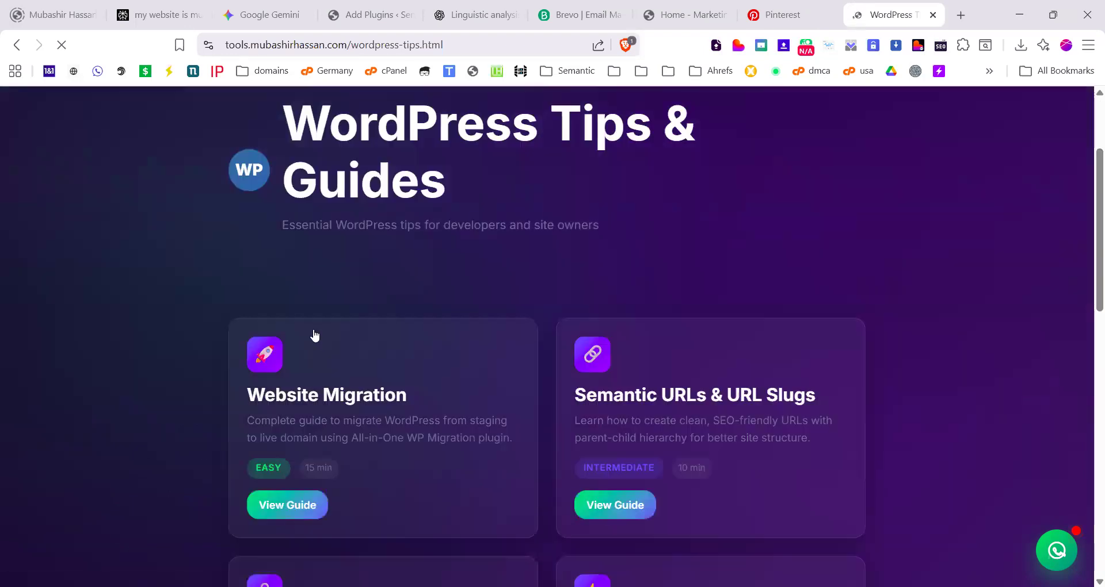
{"action": "scroll", "coordinate": [315, 335], "scroll_direction": "down", "scroll_amount": 3}
{"action": "left_click", "coordinate": [299, 352]}
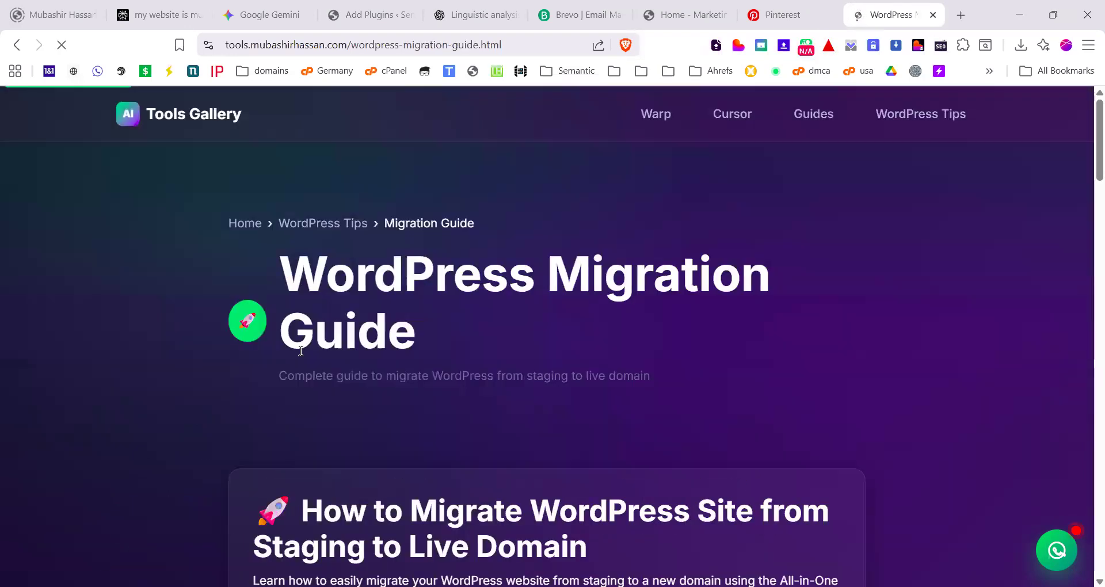
Step: Read the migration guide's instructions for the staging website and the new domain
{"action": "scroll", "coordinate": [376, 347], "scroll_direction": "down", "scroll_amount": 5}
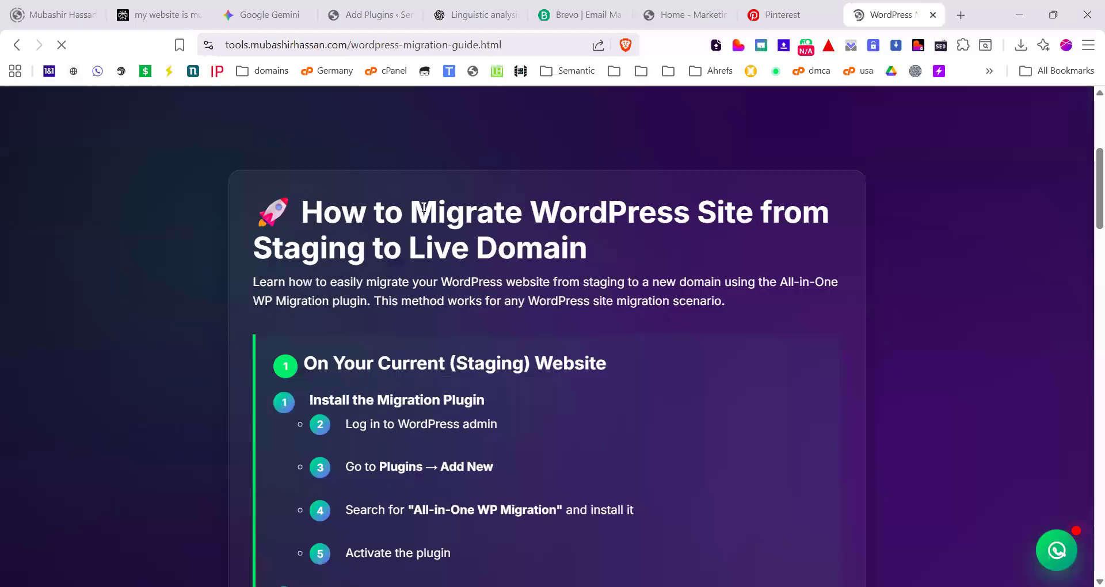
{"action": "scroll", "coordinate": [424, 208], "scroll_direction": "down", "scroll_amount": 5}
{"action": "scroll", "coordinate": [469, 208], "scroll_direction": "down", "scroll_amount": 3}
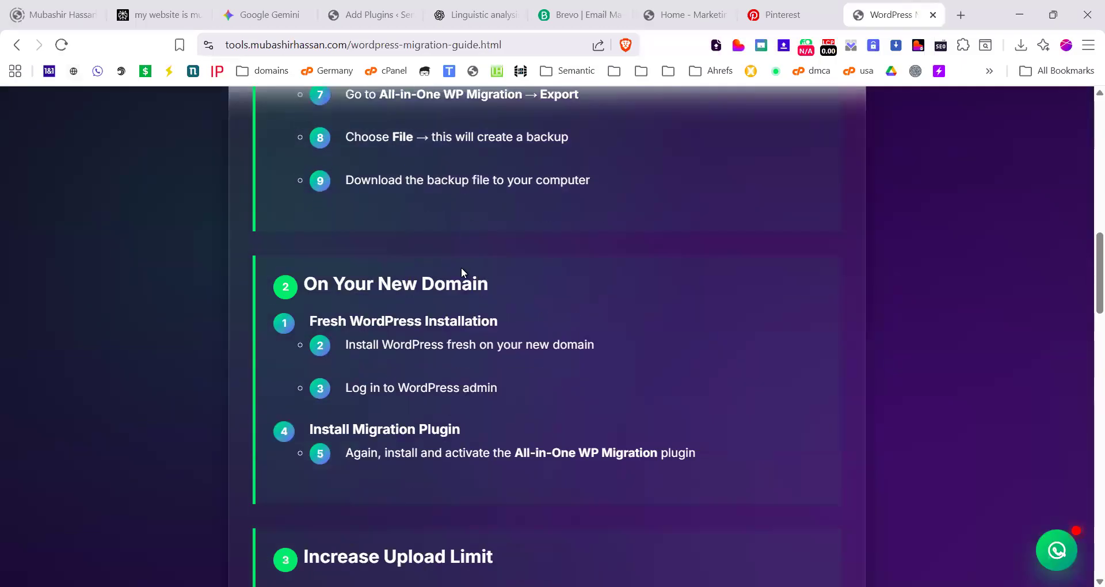
Step: Read the migration guide's Increase Upload Limit section, highlighting the PHP upload code for the .htaccess file
{"action": "scroll", "coordinate": [461, 273], "scroll_direction": "down", "scroll_amount": 4}
{"action": "scroll", "coordinate": [596, 283], "scroll_direction": "down", "scroll_amount": 3}
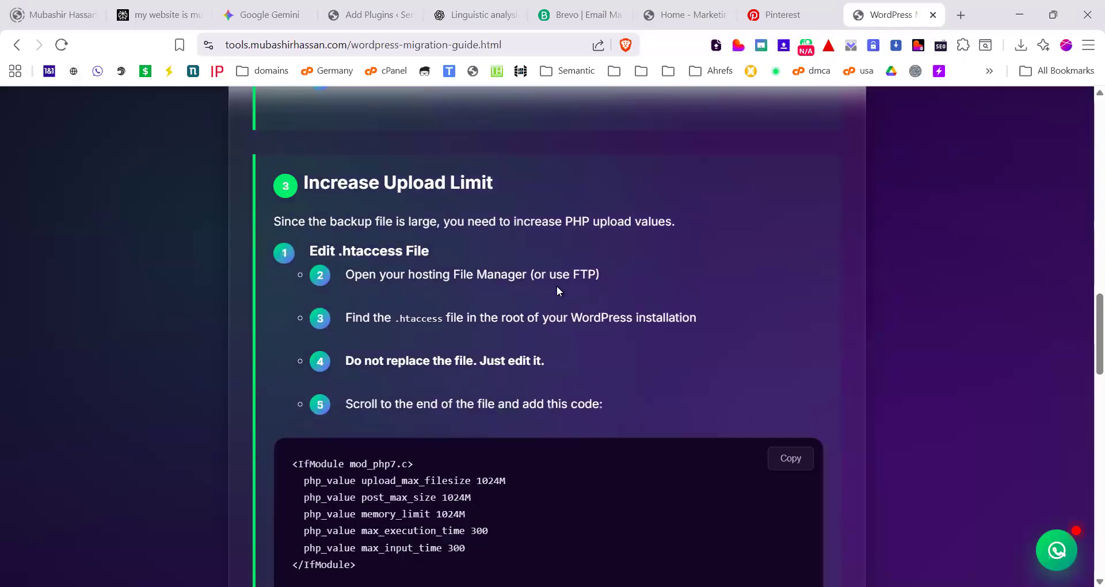
{"action": "scroll", "coordinate": [557, 291], "scroll_direction": "down", "scroll_amount": 1}
{"action": "scroll", "coordinate": [453, 297], "scroll_direction": "down", "scroll_amount": 2}
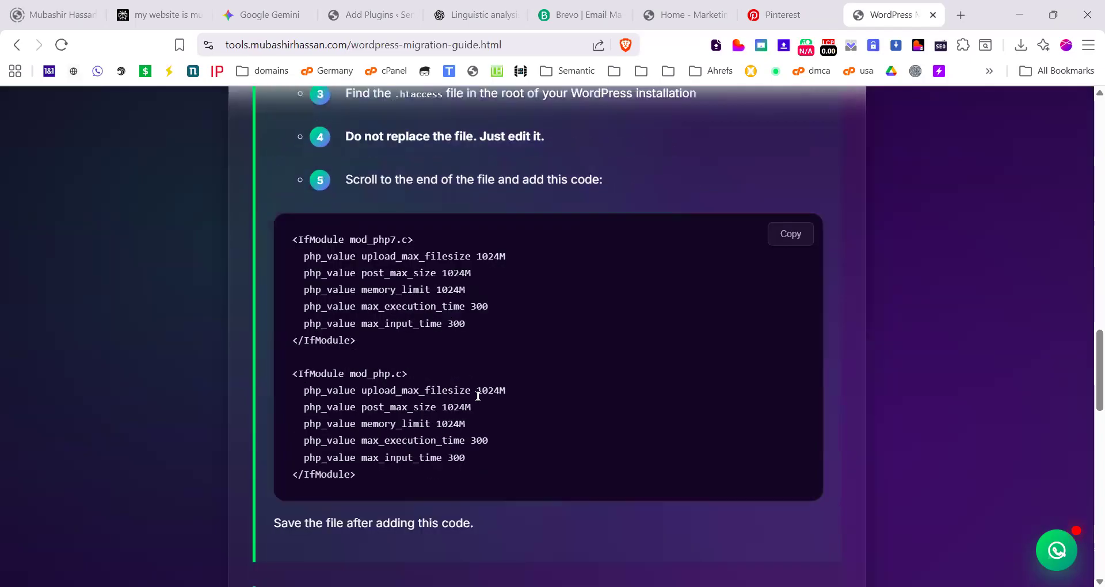
{"action": "left_click_drag", "start_coordinate": [484, 482], "coordinate": [255, 212]}
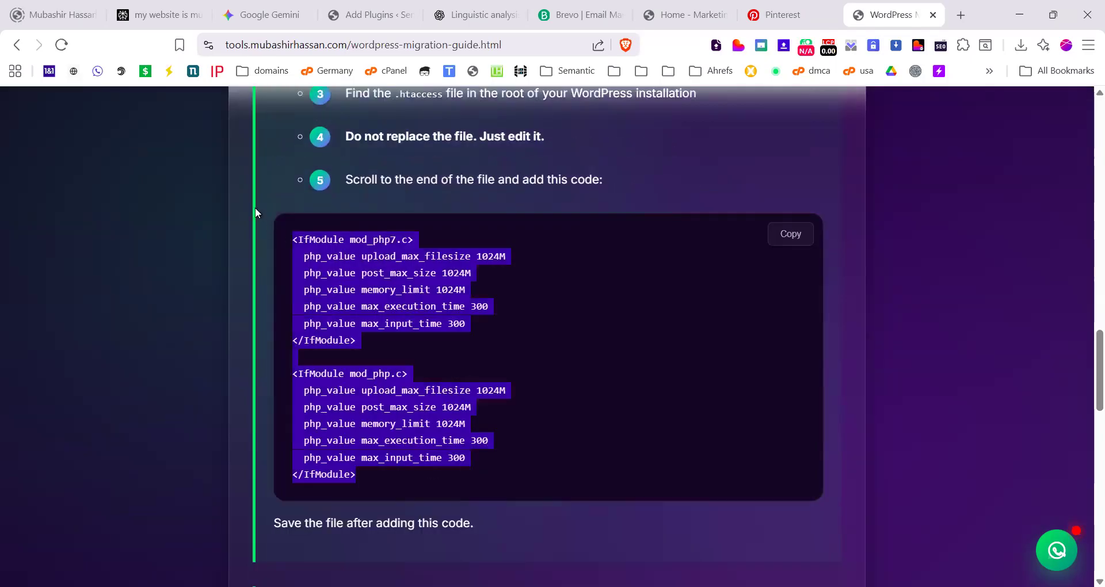
{"action": "scroll", "coordinate": [388, 170], "scroll_direction": "up", "scroll_amount": 1}
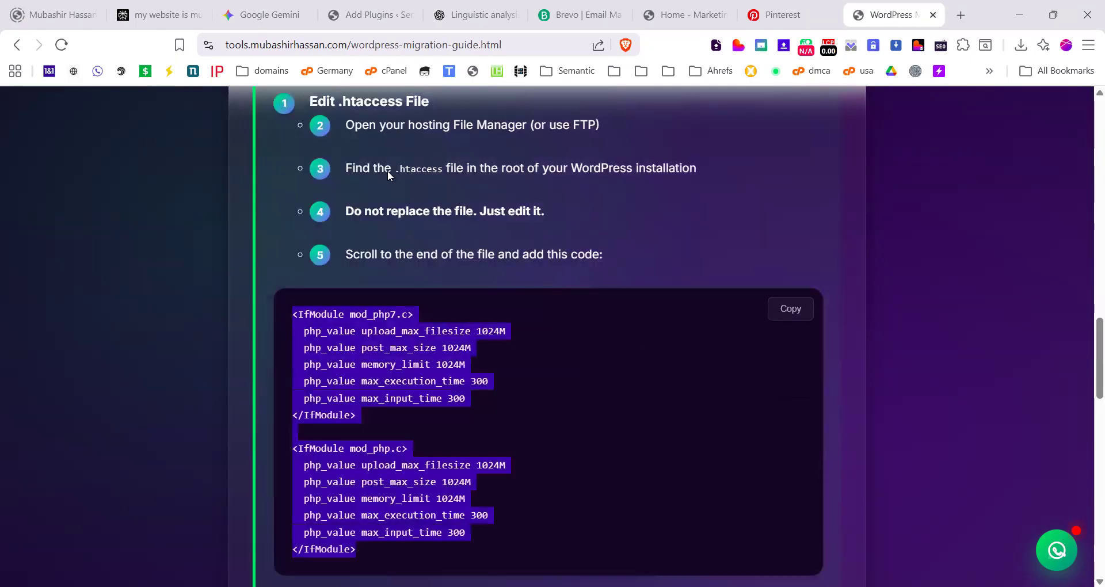
{"action": "scroll", "coordinate": [450, 318], "scroll_direction": "up", "scroll_amount": 4}
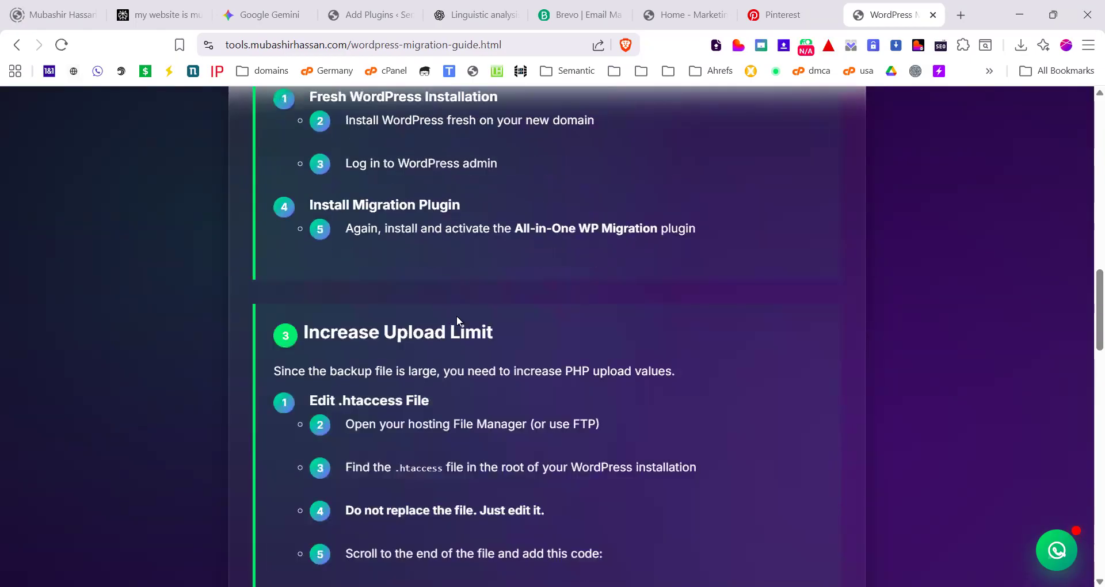
{"action": "scroll", "coordinate": [452, 318], "scroll_direction": "down", "scroll_amount": 10}
{"action": "scroll", "coordinate": [613, 267], "scroll_direction": "up", "scroll_amount": 7}
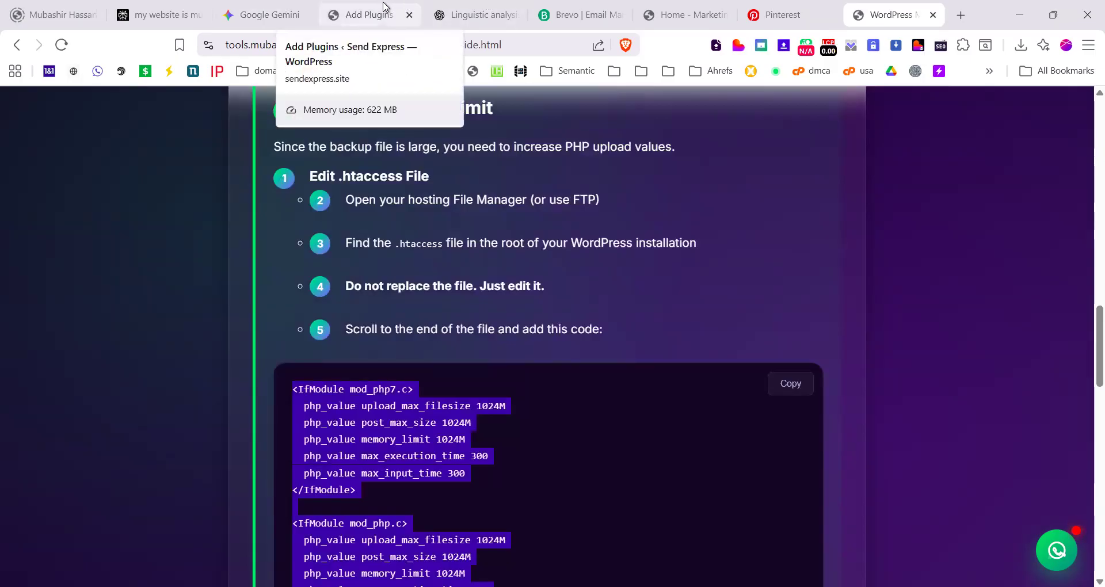
Step: Return to the Send Express Add Plugins page and search the plugin directory for "litespeed"
{"action": "left_click", "coordinate": [369, 14]}
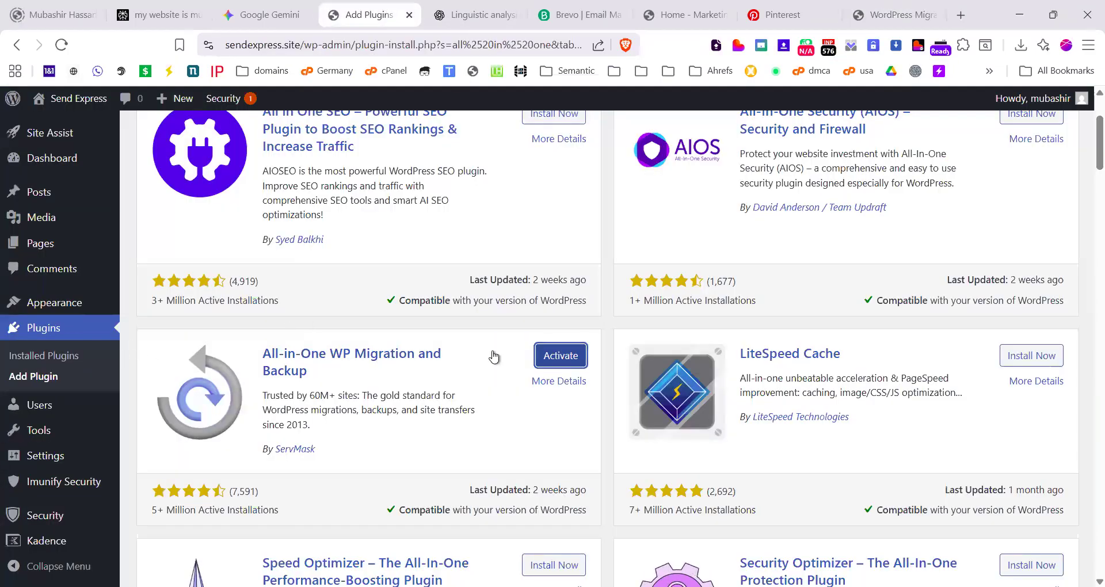
{"action": "scroll", "coordinate": [494, 357], "scroll_direction": "down", "scroll_amount": 6}
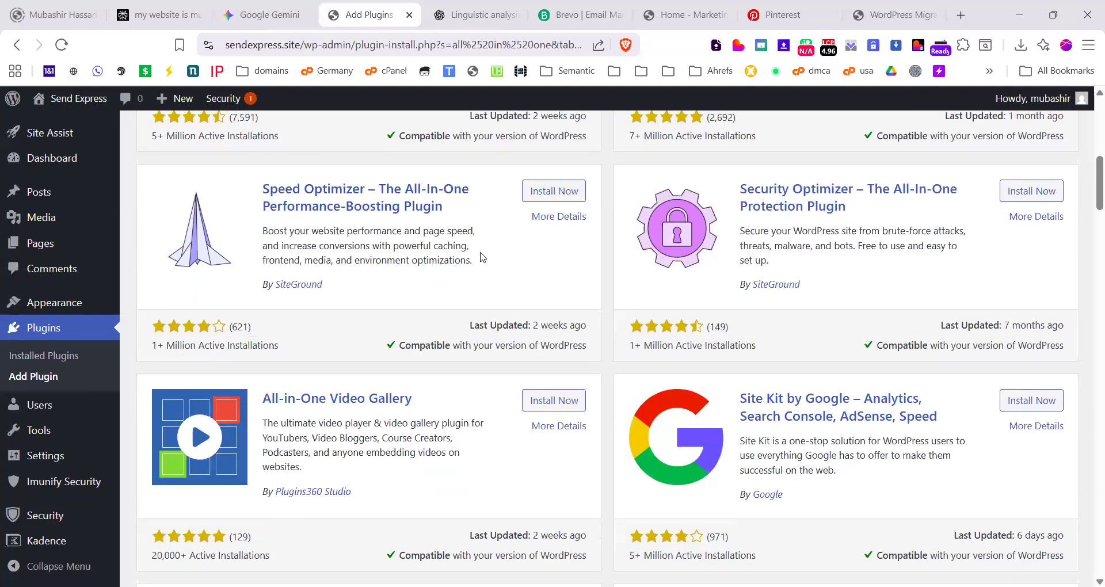
{"action": "scroll", "coordinate": [481, 254], "scroll_direction": "down", "scroll_amount": 3}
{"action": "scroll", "coordinate": [486, 330], "scroll_direction": "up", "scroll_amount": 3}
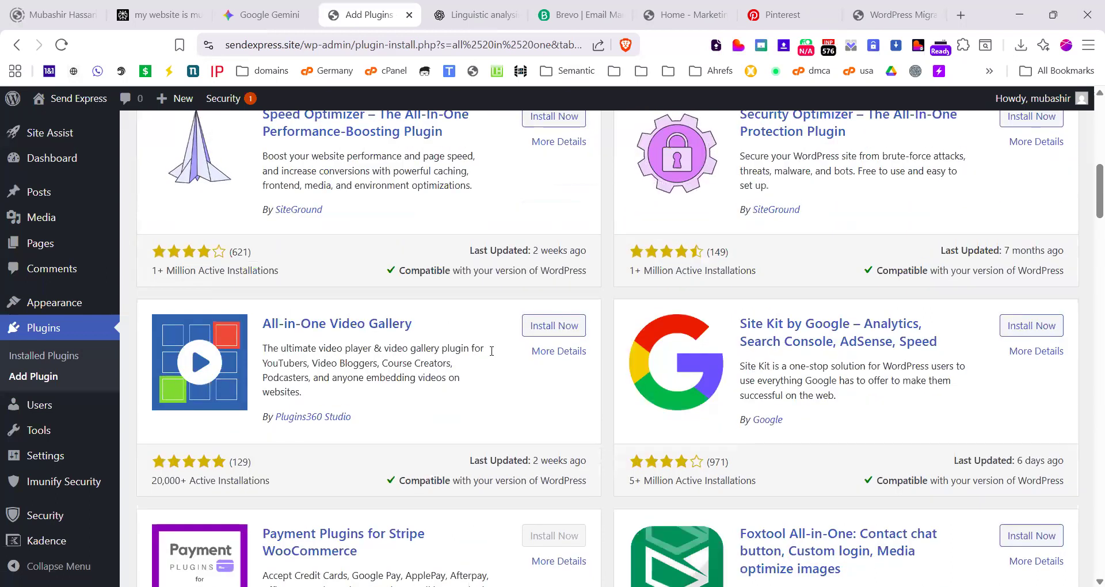
{"action": "scroll", "coordinate": [938, 237], "scroll_direction": "up", "scroll_amount": 8}
{"action": "scroll", "coordinate": [938, 236], "scroll_direction": "up", "scroll_amount": 3}
{"action": "left_click", "coordinate": [817, 178]}
{"action": "key", "text": "ctrl+a"}
{"action": "type", "text": "litespee"}
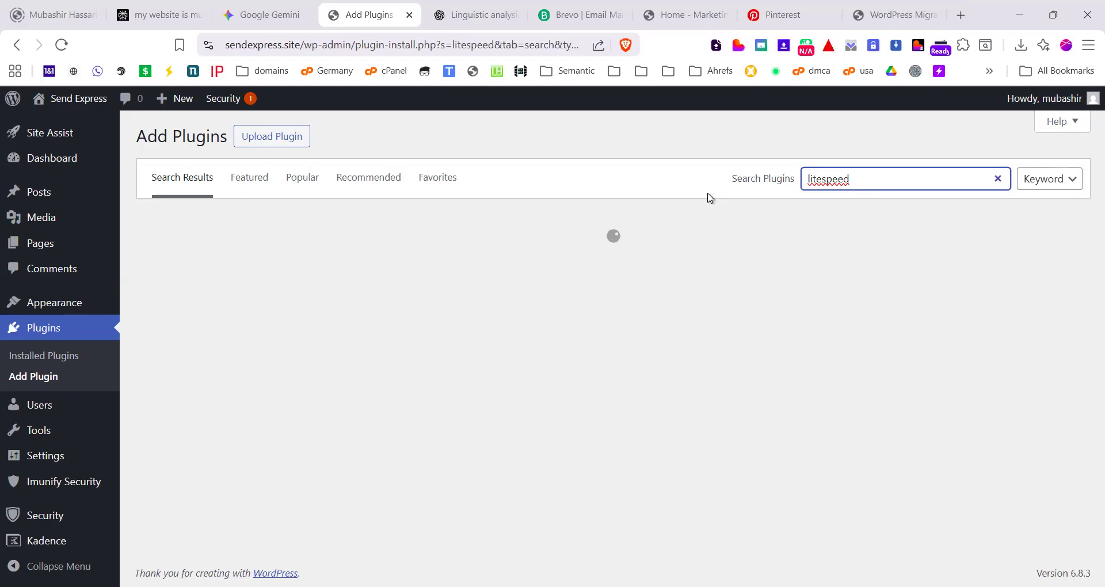
{"action": "left_click", "coordinate": [710, 198]}
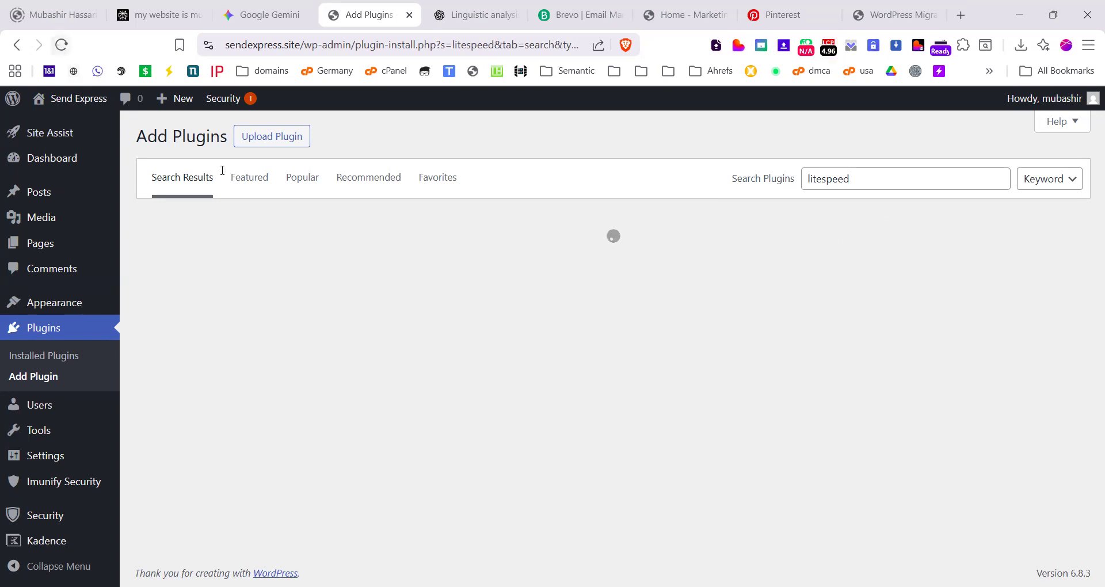
Step: Reload the plugin search results page and install the LiteSpeed Cache plugin
{"action": "key", "text": "F5"}
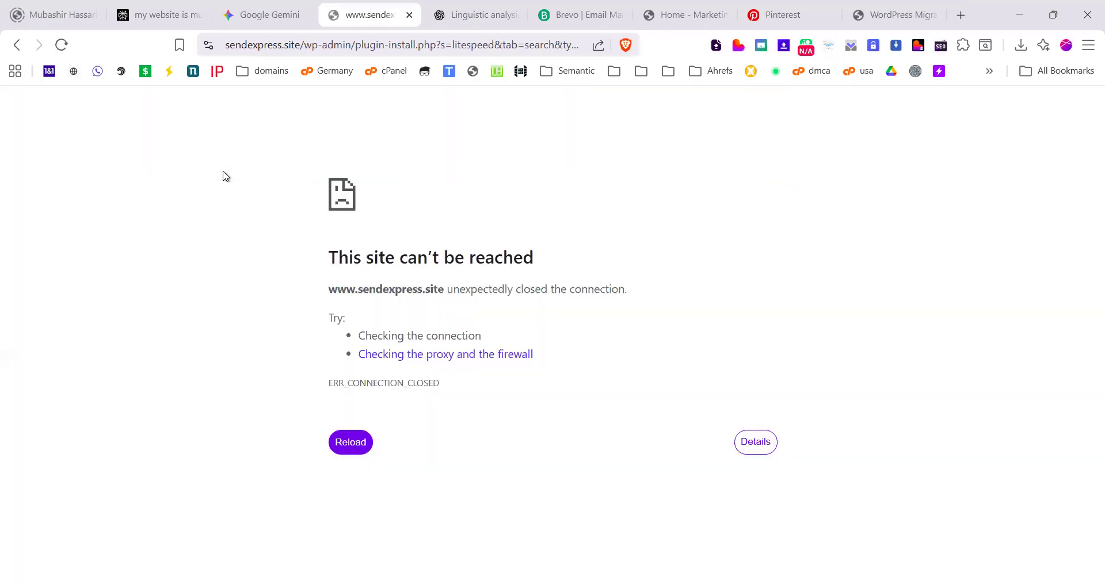
{"action": "left_click", "coordinate": [368, 436]}
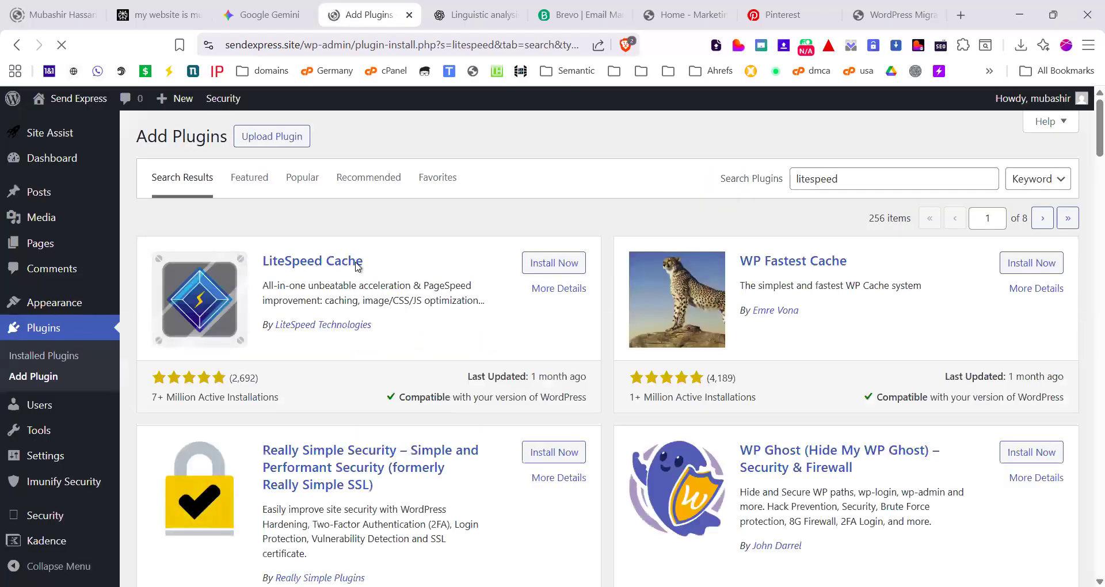
{"action": "left_click", "coordinate": [555, 265]}
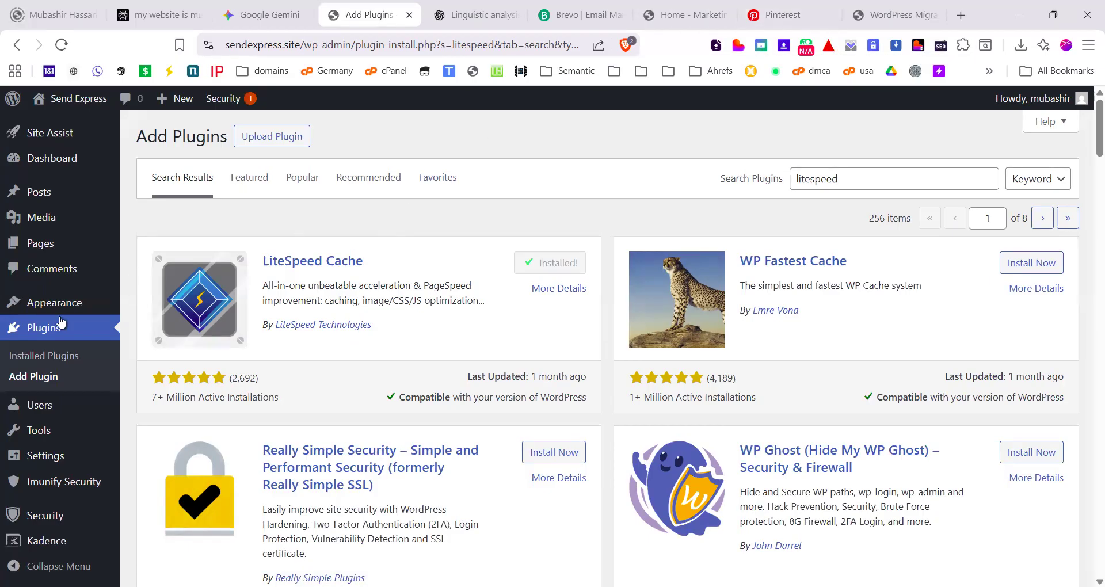
Step: Bulk-activate Admin and Site Enhancements, All-in-One WP Migration and Backup, LiteSpeed Cache, Rank Math SEO and Website LLMs.txt among the installed plugins
{"action": "left_click", "coordinate": [30, 357]}
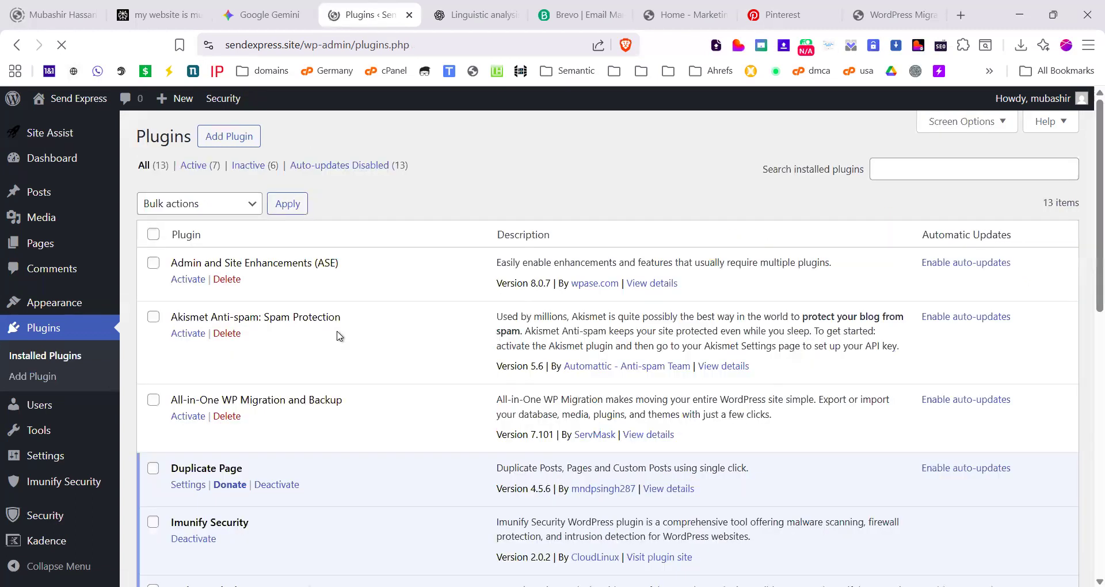
{"action": "scroll", "coordinate": [187, 359], "scroll_direction": "down", "scroll_amount": 3}
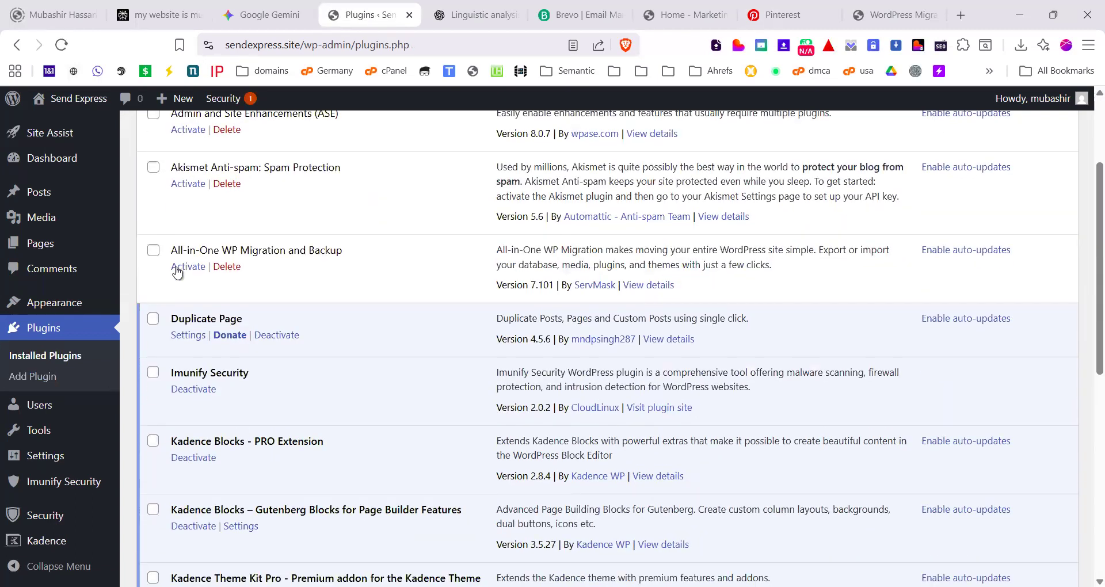
{"action": "left_click", "coordinate": [153, 251]}
{"action": "scroll", "coordinate": [167, 277], "scroll_direction": "down", "scroll_amount": 4}
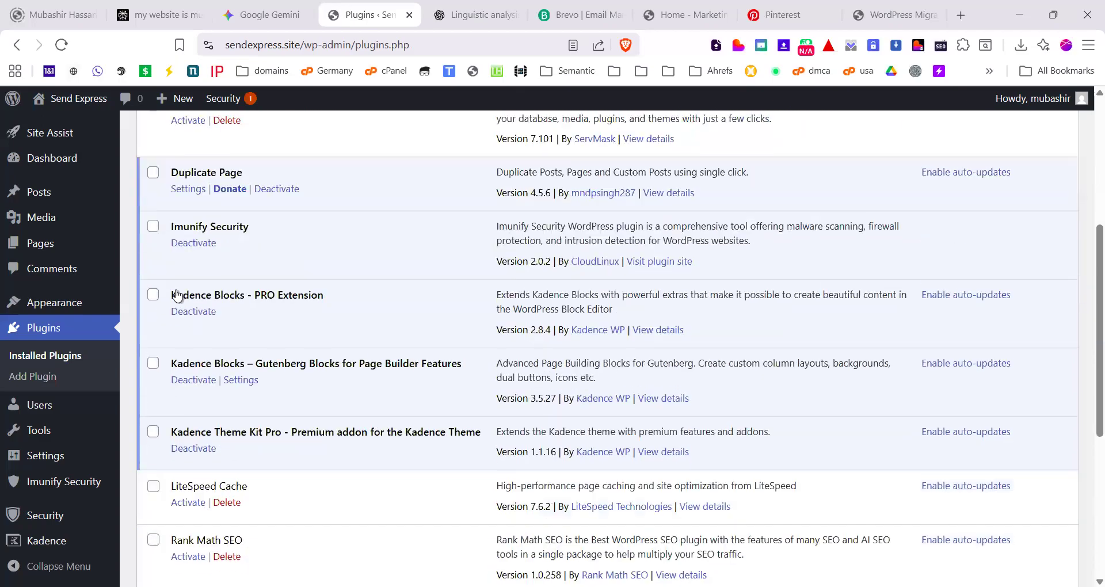
{"action": "scroll", "coordinate": [164, 265], "scroll_direction": "up", "scroll_amount": 7}
{"action": "left_click", "coordinate": [154, 262]}
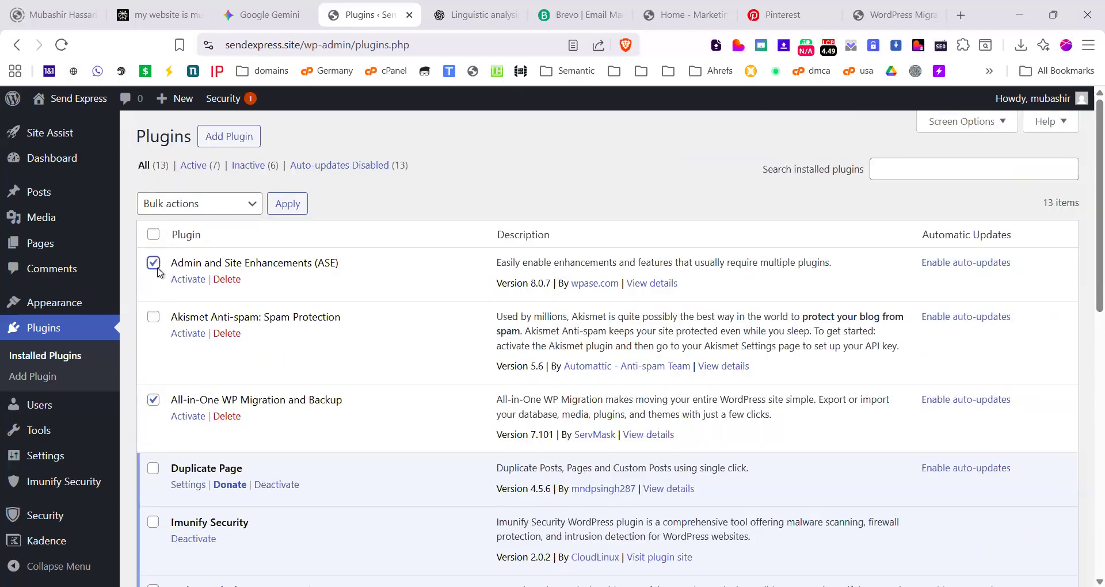
{"action": "scroll", "coordinate": [166, 322], "scroll_direction": "down", "scroll_amount": 8}
{"action": "scroll", "coordinate": [165, 328], "scroll_direction": "down", "scroll_amount": 1}
{"action": "left_click", "coordinate": [154, 333]}
{"action": "left_click", "coordinate": [153, 387]}
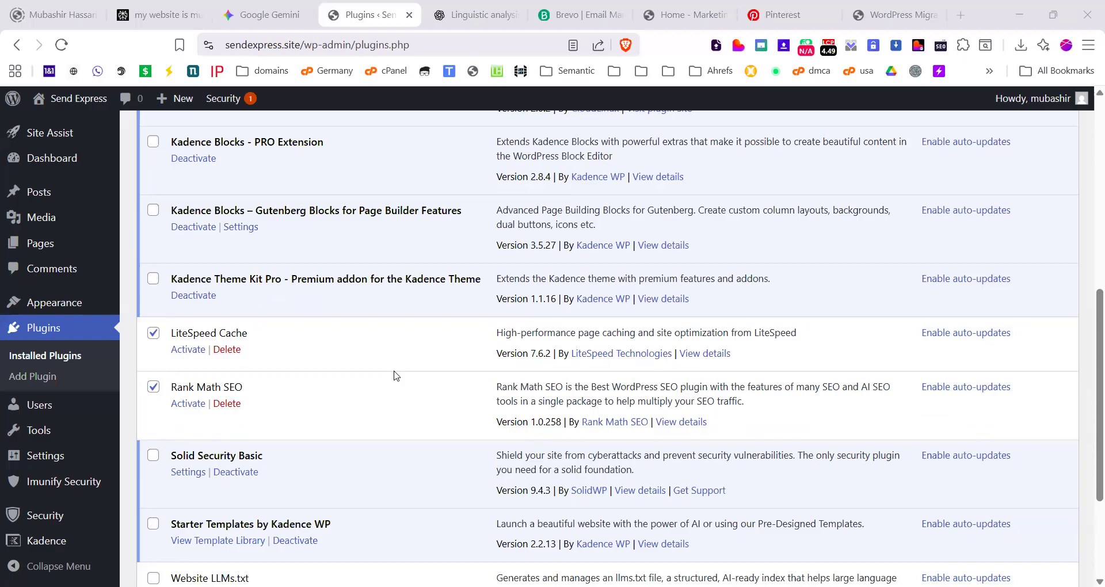
{"action": "scroll", "coordinate": [282, 377], "scroll_direction": "down", "scroll_amount": 3}
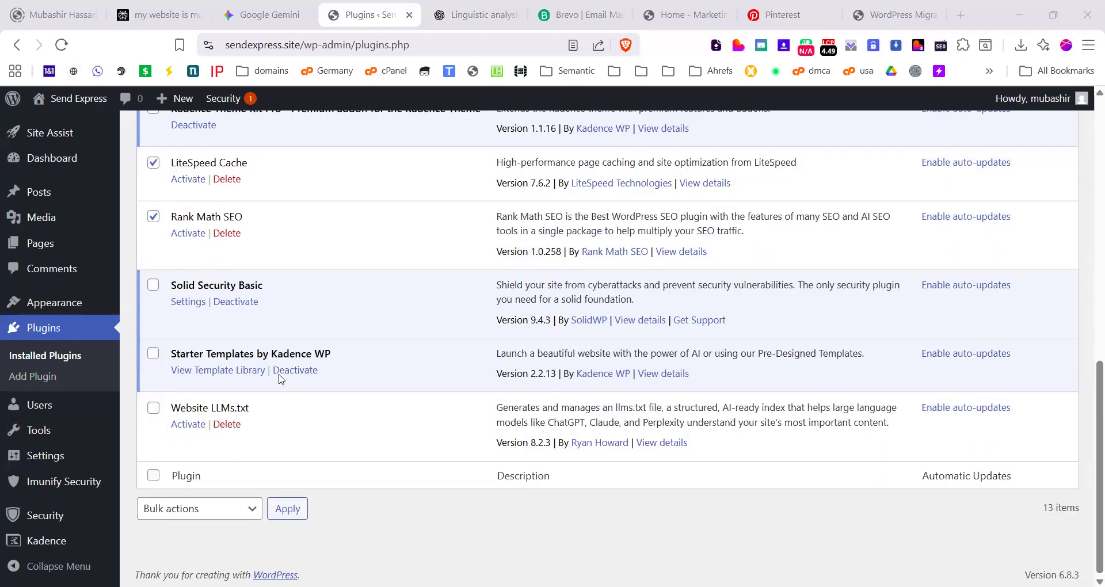
{"action": "left_click", "coordinate": [153, 407]}
{"action": "left_click", "coordinate": [185, 507]}
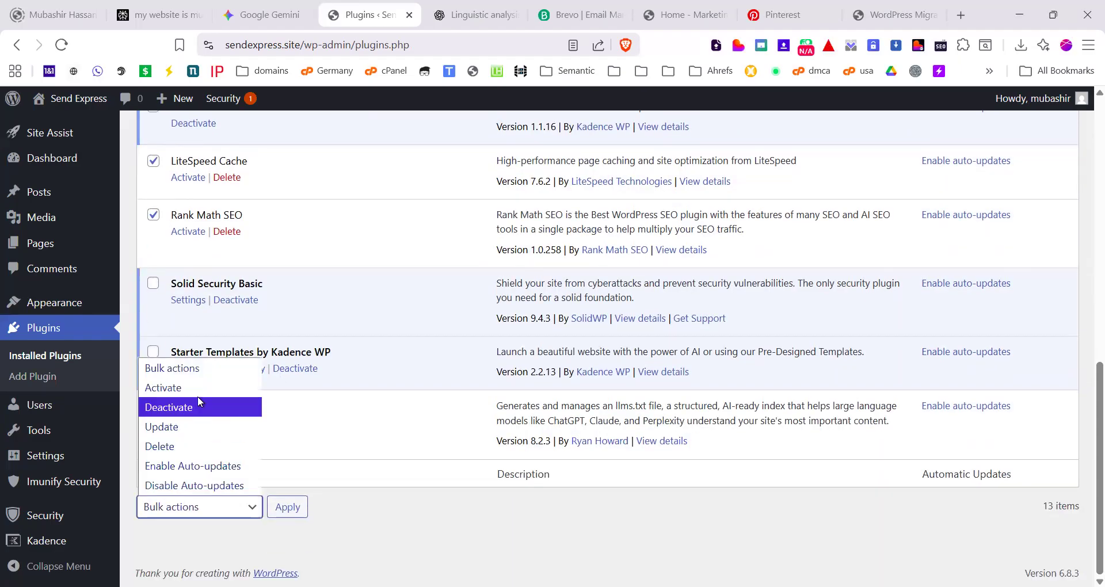
{"action": "left_click", "coordinate": [198, 396]}
{"action": "left_click", "coordinate": [286, 509]}
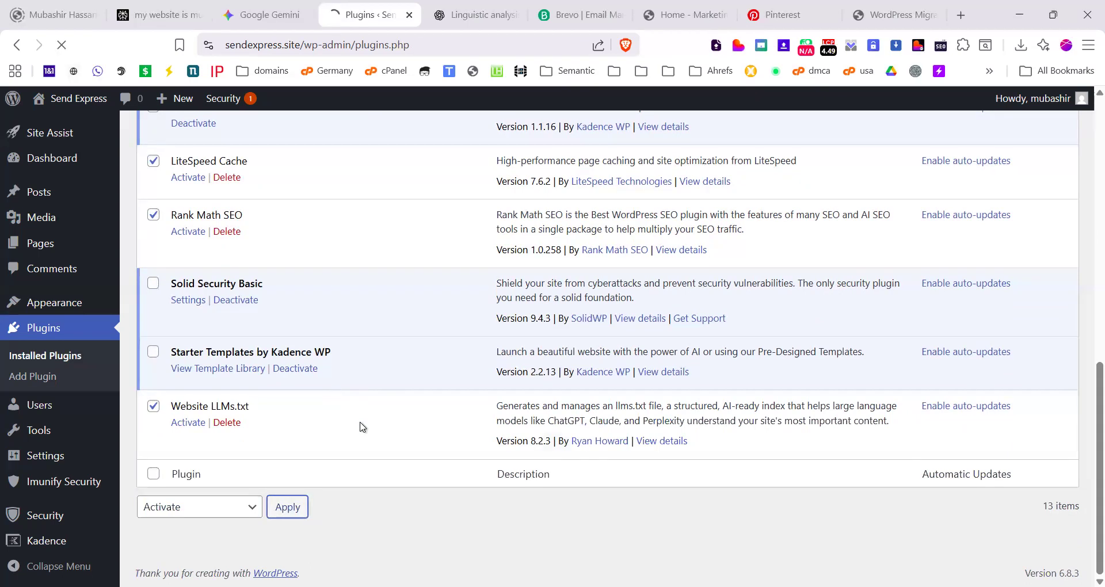
Step: Open the site's Home front page in the block editor and look over its hero section
{"action": "scroll", "coordinate": [363, 427], "scroll_direction": "up", "scroll_amount": 15}
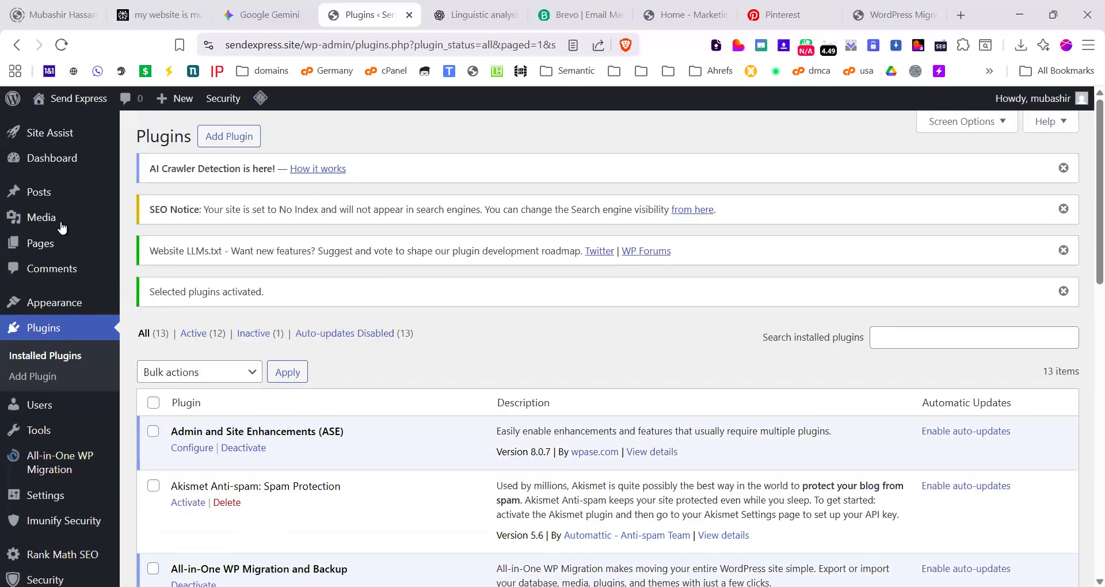
{"action": "left_click", "coordinate": [161, 244]}
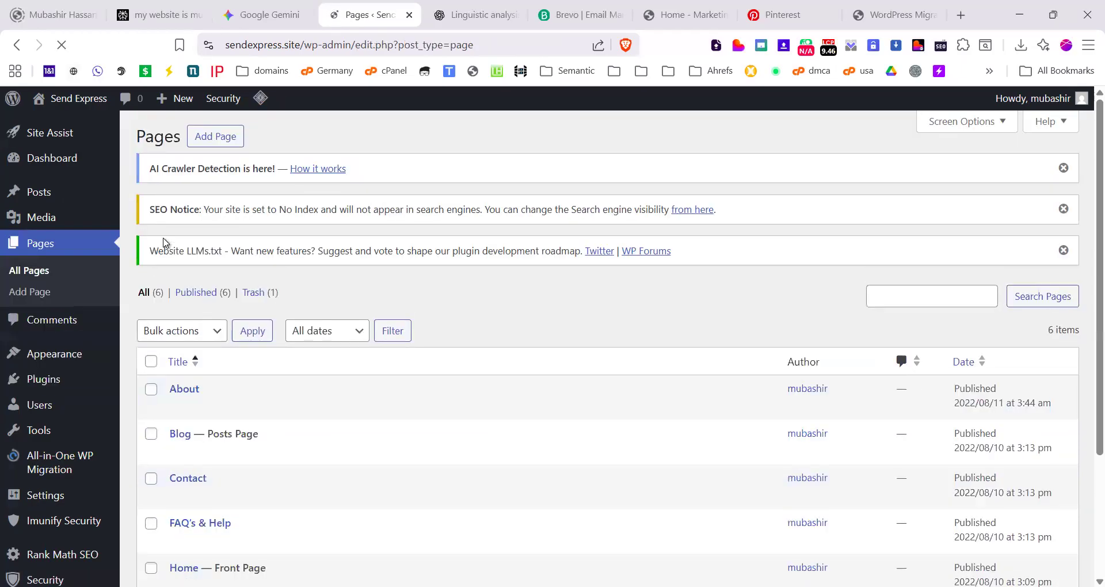
{"action": "scroll", "coordinate": [431, 429], "scroll_direction": "down", "scroll_amount": 3}
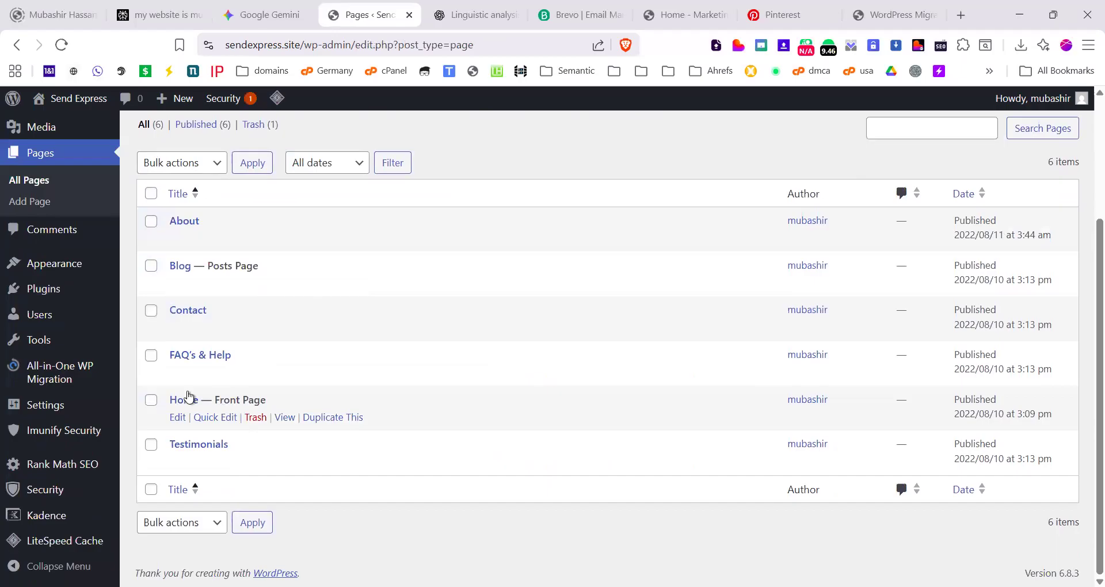
{"action": "left_click", "coordinate": [178, 418]}
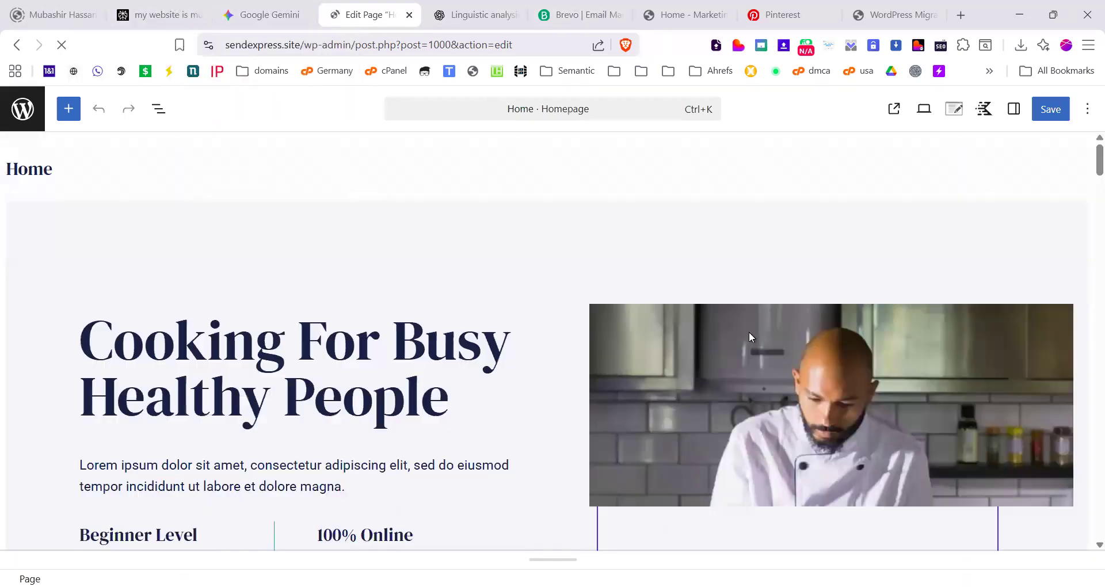
{"action": "scroll", "coordinate": [365, 346], "scroll_direction": "down", "scroll_amount": 1}
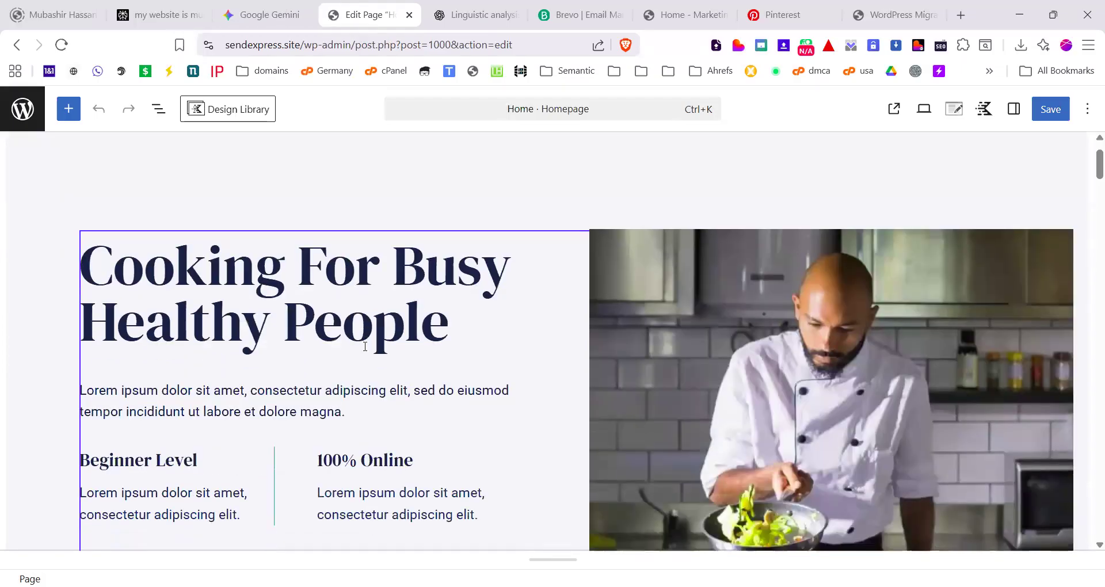
{"action": "scroll", "coordinate": [365, 347], "scroll_direction": "down", "scroll_amount": 2}
{"action": "scroll", "coordinate": [555, 264], "scroll_direction": "up", "scroll_amount": 3}
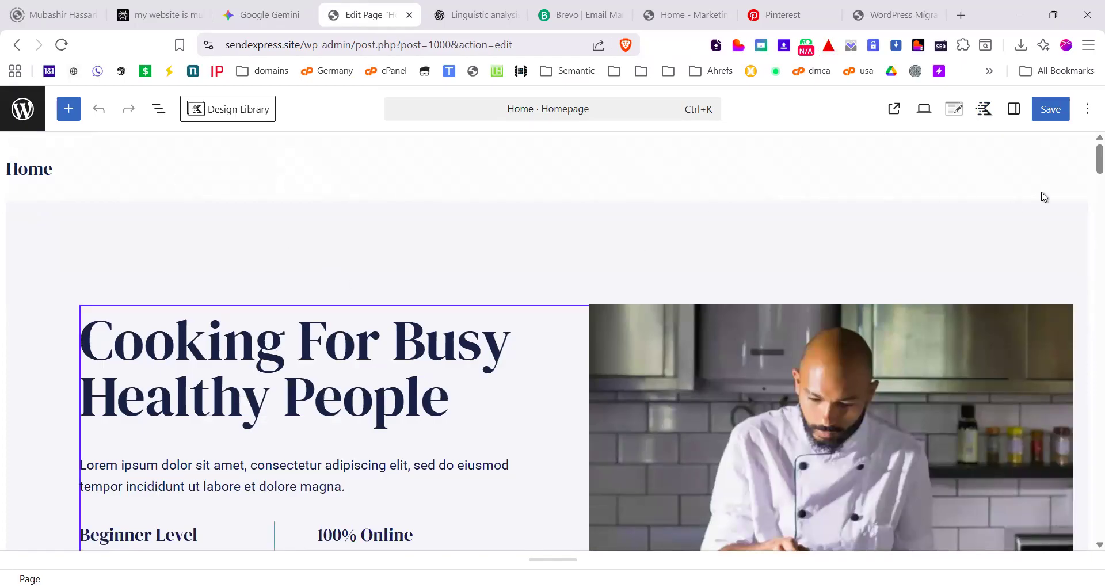
{"action": "scroll", "coordinate": [1045, 197], "scroll_direction": "down", "scroll_amount": 4}
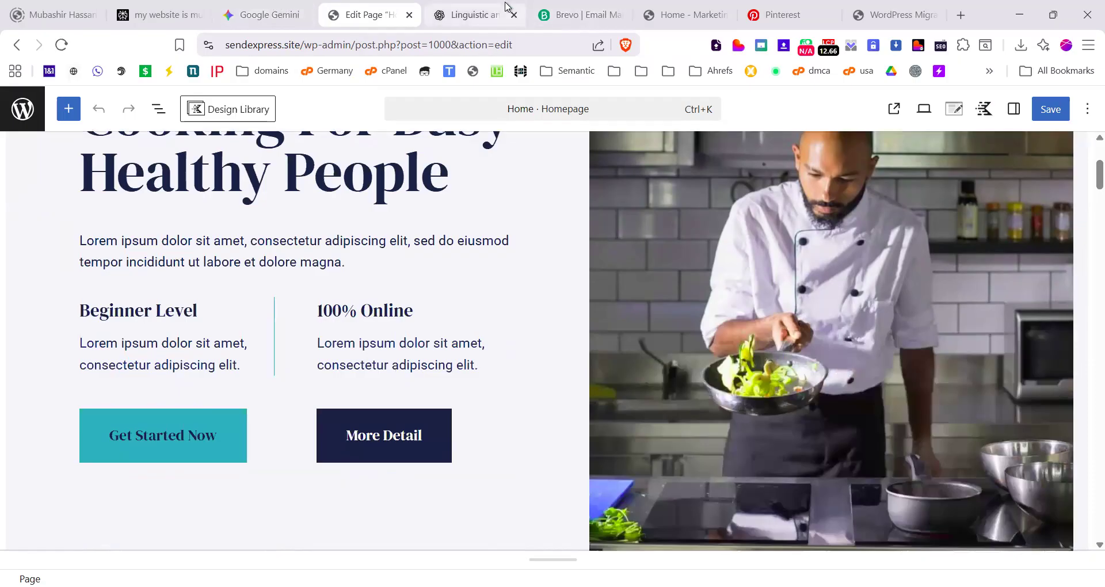
Step: Open the WordPress Pages list in a new tab and bring up the Rank Math SEO setup wizard's account connection page
{"action": "left_click", "coordinate": [507, 12]}
{"action": "left_click", "coordinate": [363, 15]}
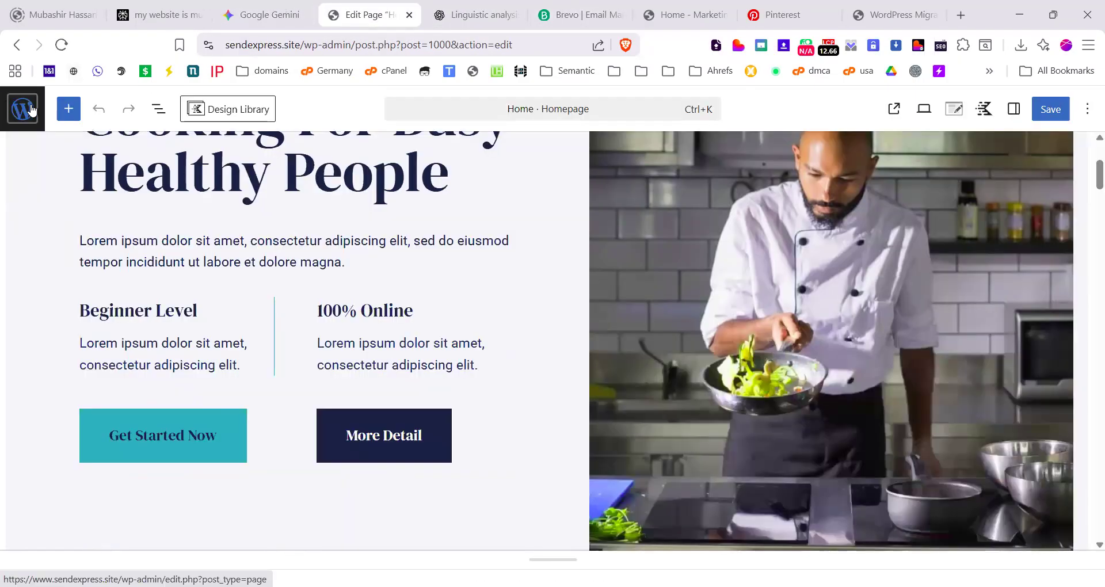
{"action": "right_click", "coordinate": [31, 110]}
{"action": "left_click", "coordinate": [81, 129]}
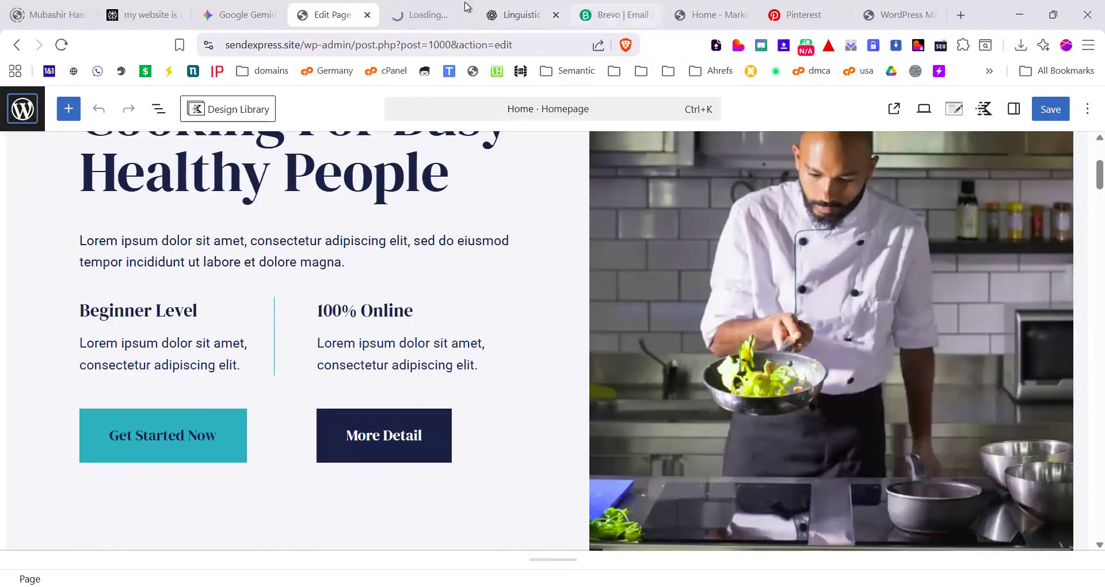
{"action": "left_click", "coordinate": [400, 16]}
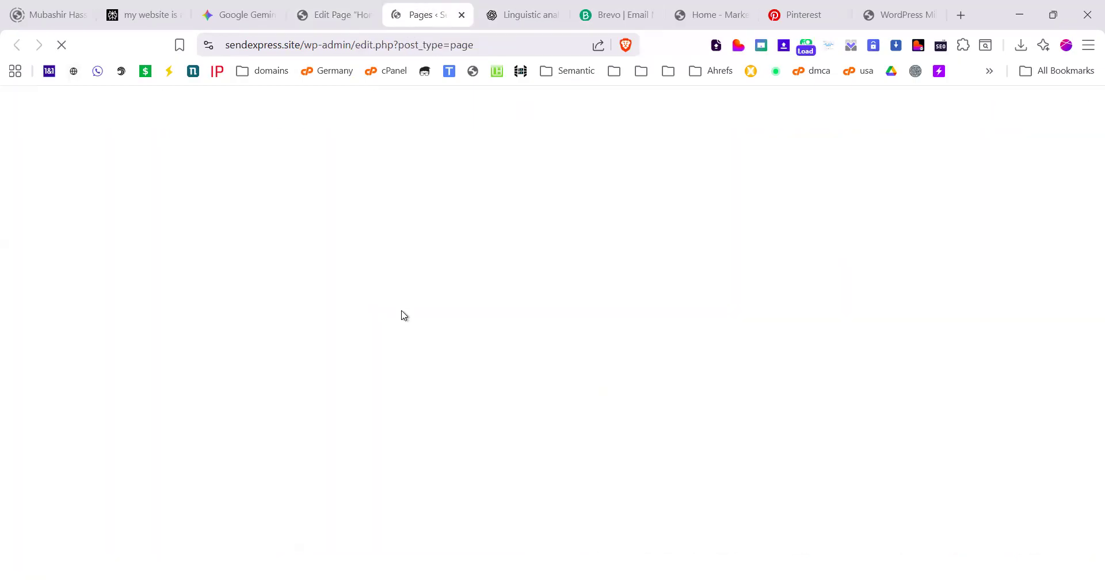
{"action": "scroll", "coordinate": [40, 404], "scroll_direction": "down", "scroll_amount": 2}
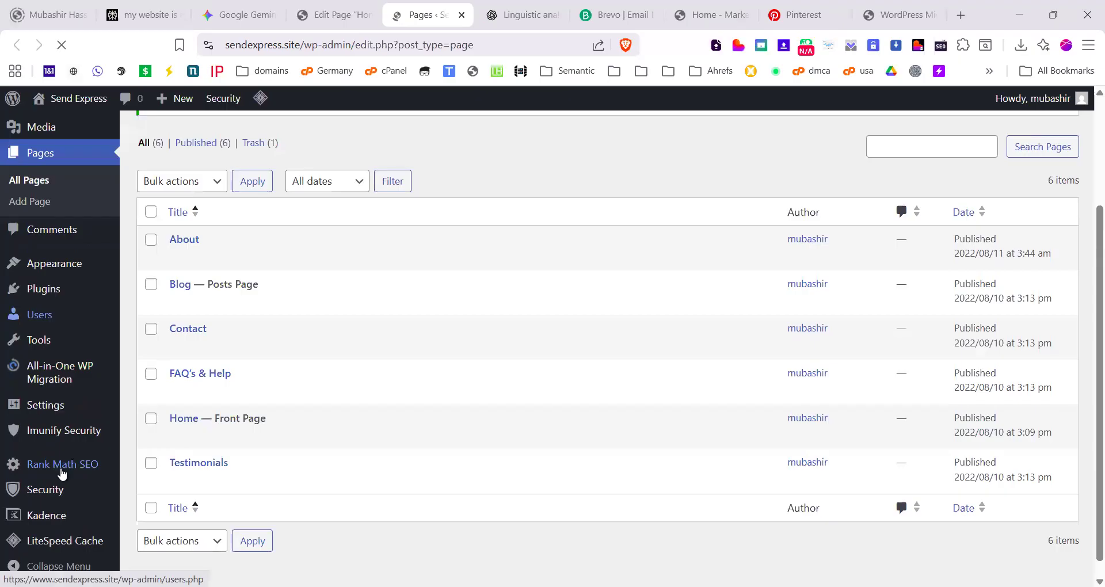
{"action": "left_click", "coordinate": [70, 472]}
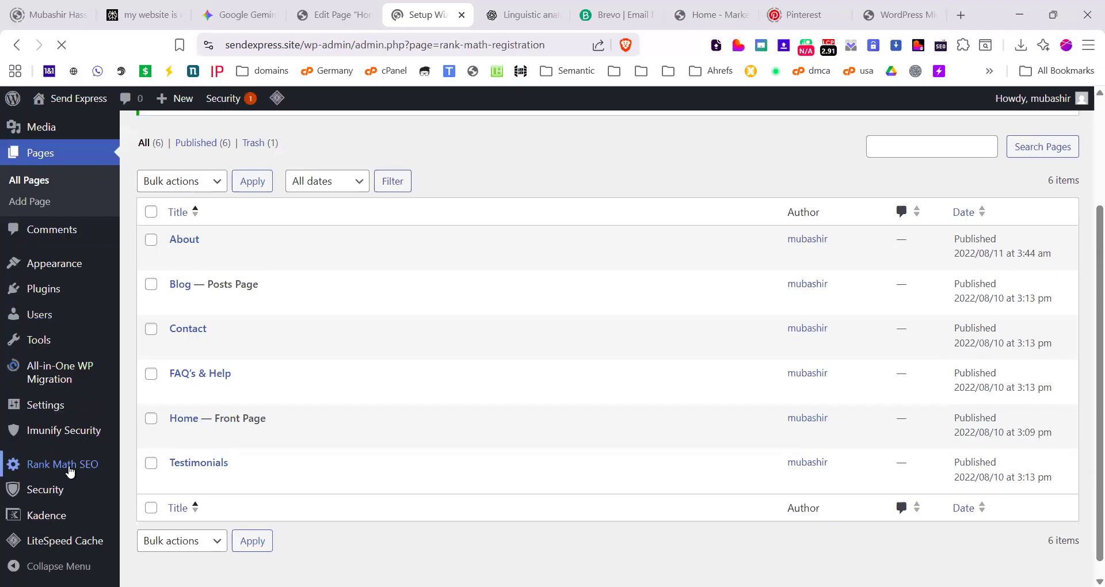
{"action": "scroll", "coordinate": [452, 378], "scroll_direction": "down", "scroll_amount": 2}
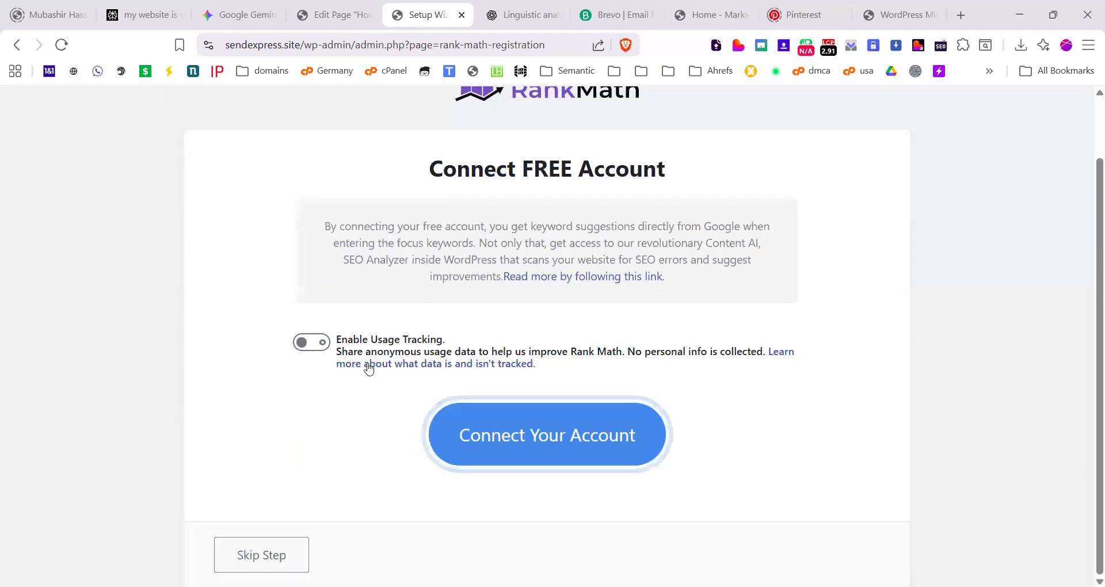
Step: Skip connecting a Rank Math account and start the setup wizard in Advanced mode
{"action": "left_click", "coordinate": [244, 557]}
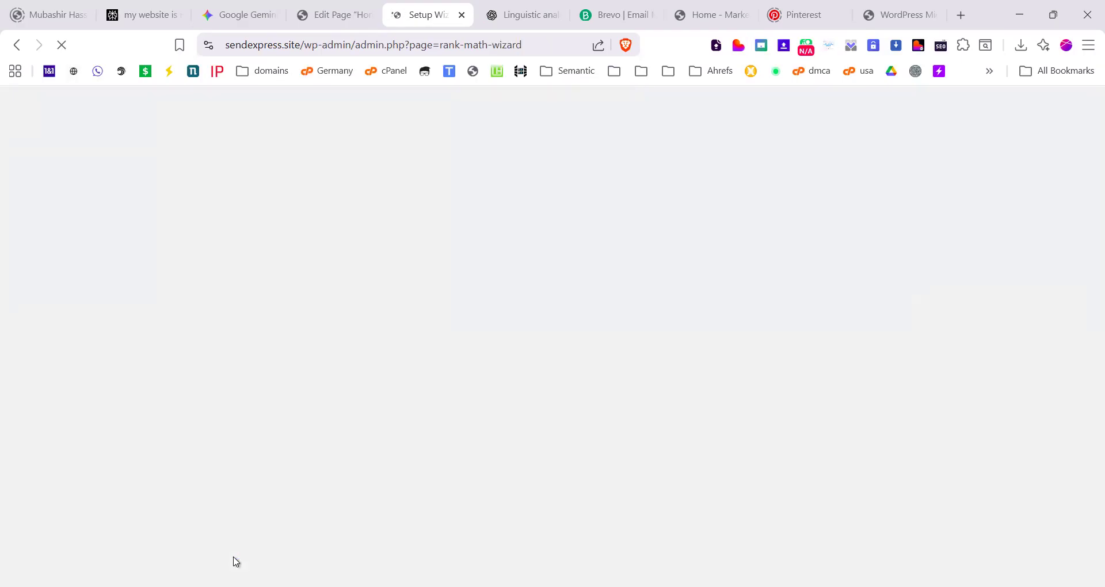
{"action": "scroll", "coordinate": [385, 357], "scroll_direction": "down", "scroll_amount": 1}
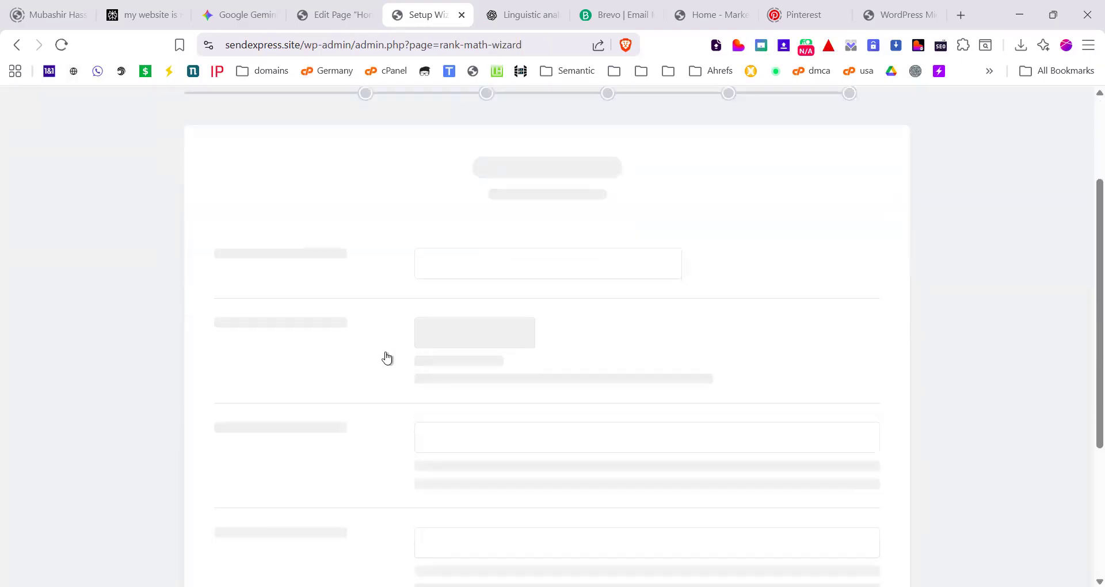
{"action": "scroll", "coordinate": [414, 348], "scroll_direction": "down", "scroll_amount": 1}
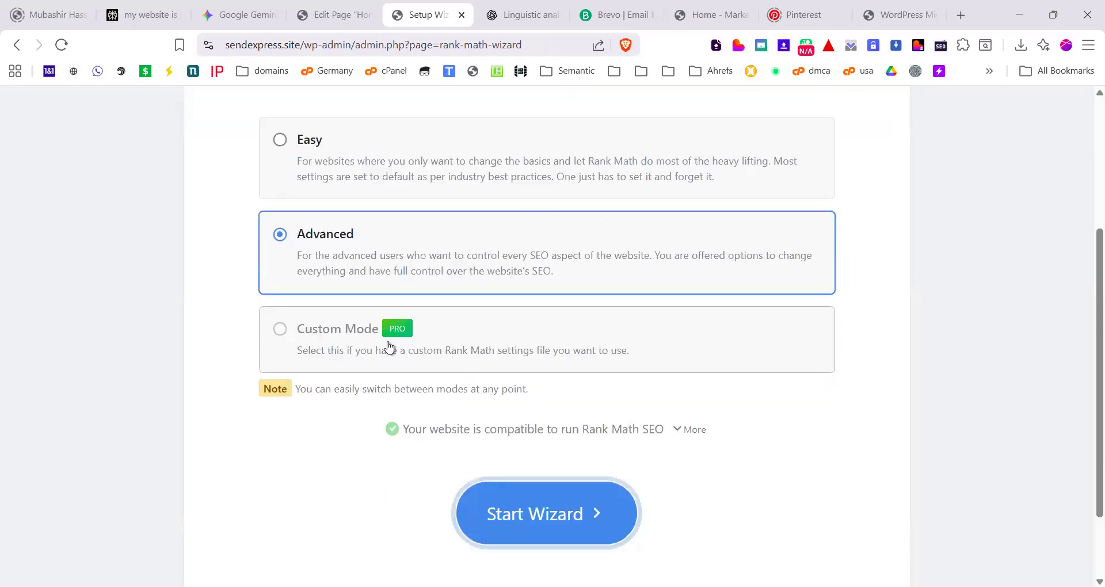
{"action": "left_click", "coordinate": [520, 521]}
Step: Review the Your Site details, keep the website name Send Express and existing logo, and save that wizard step
{"action": "scroll", "coordinate": [473, 418], "scroll_direction": "down", "scroll_amount": 2}
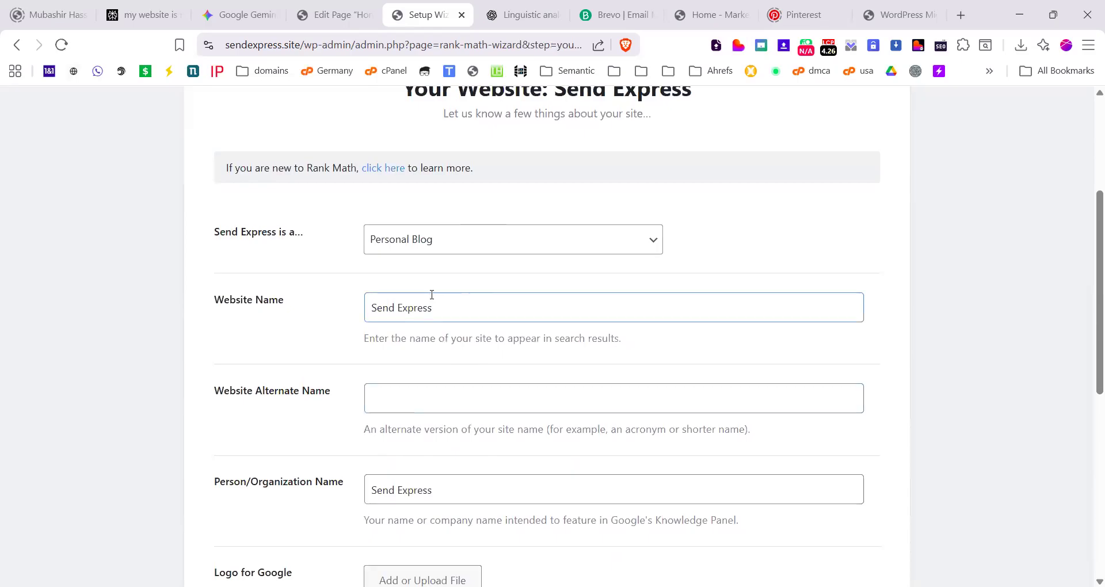
{"action": "left_click_drag", "start_coordinate": [462, 310], "coordinate": [286, 314]}
{"action": "left_click", "coordinate": [441, 320]}
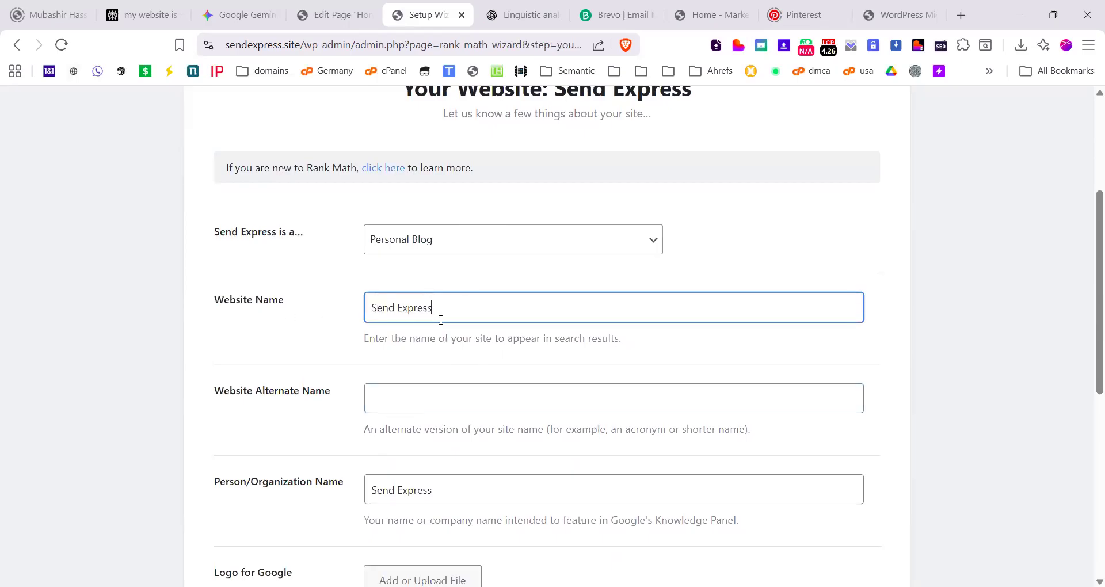
{"action": "scroll", "coordinate": [407, 365], "scroll_direction": "down", "scroll_amount": 5}
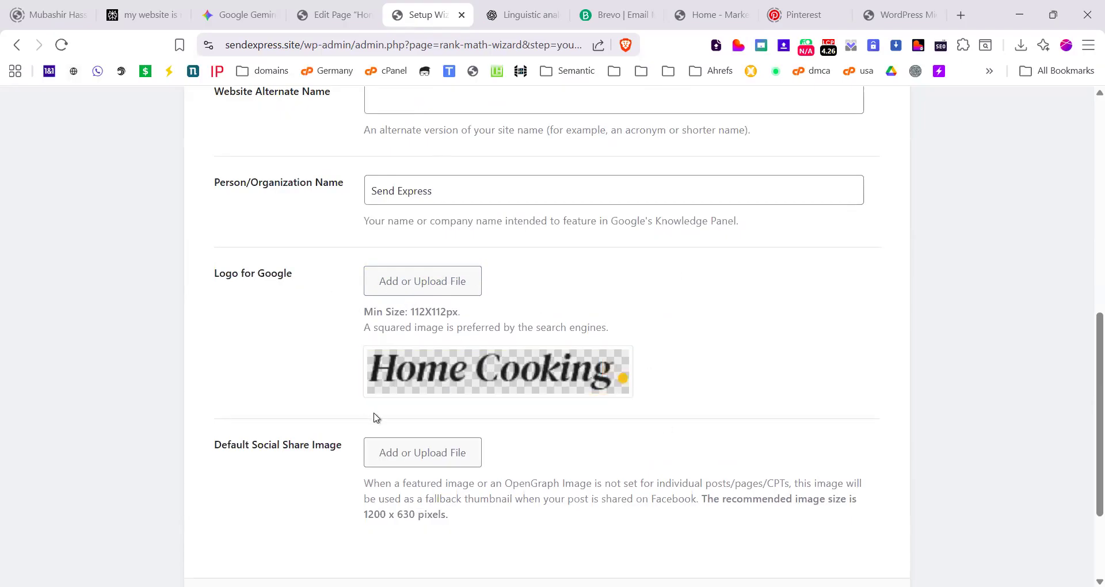
{"action": "scroll", "coordinate": [690, 403], "scroll_direction": "down", "scroll_amount": 3}
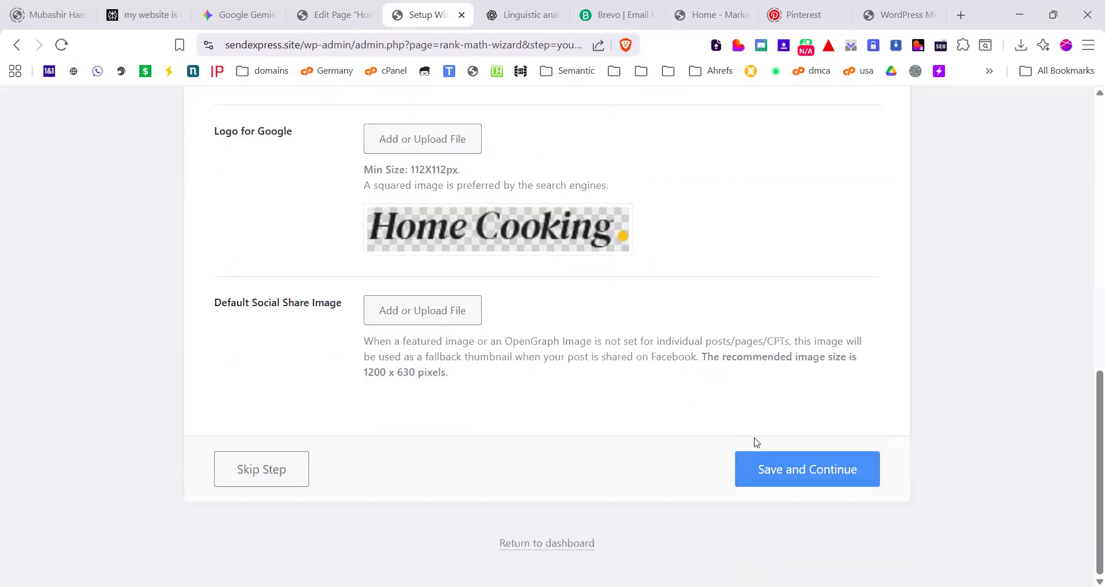
{"action": "left_click", "coordinate": [759, 464]}
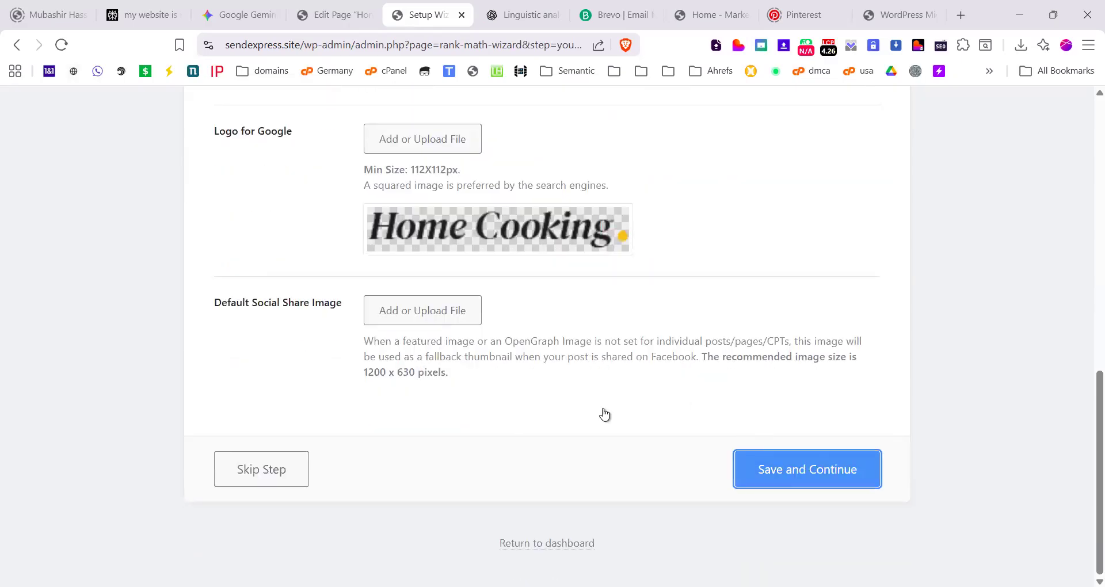
Step: Skip the wizard's Analytics step and save the Sitemaps step with images, posts, pages and categories included
{"action": "scroll", "coordinate": [484, 343], "scroll_direction": "down", "scroll_amount": 6}
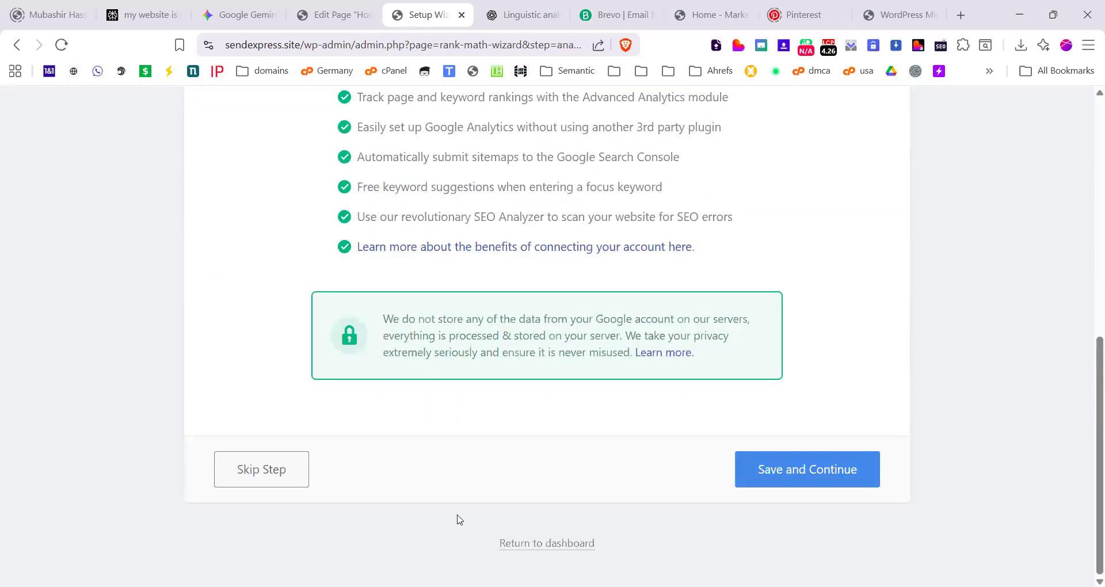
{"action": "left_click", "coordinate": [255, 470]}
{"action": "scroll", "coordinate": [547, 381], "scroll_direction": "down", "scroll_amount": 7}
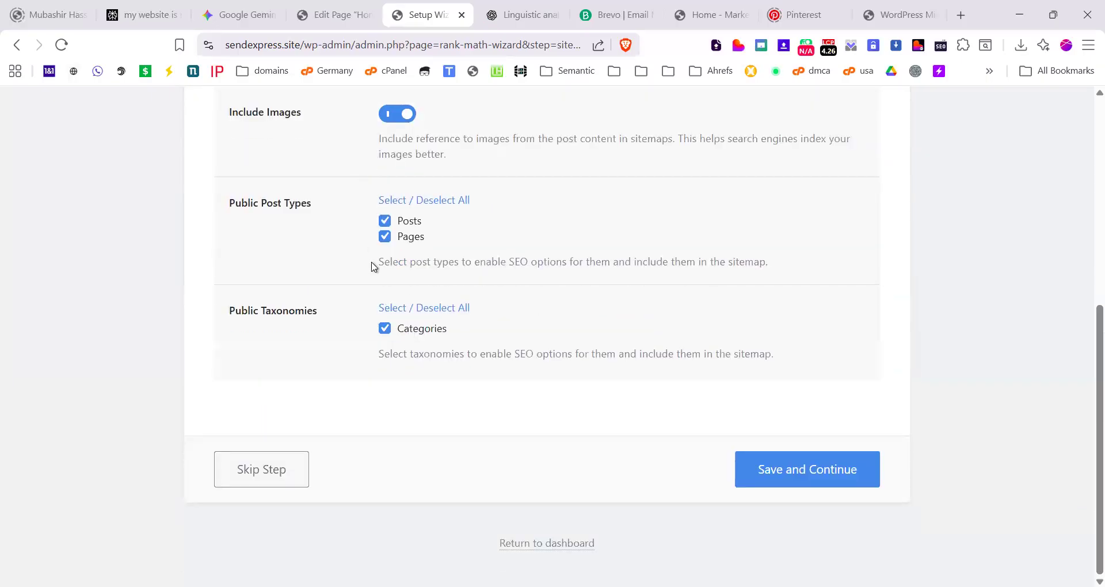
{"action": "key", "text": "Tab"}
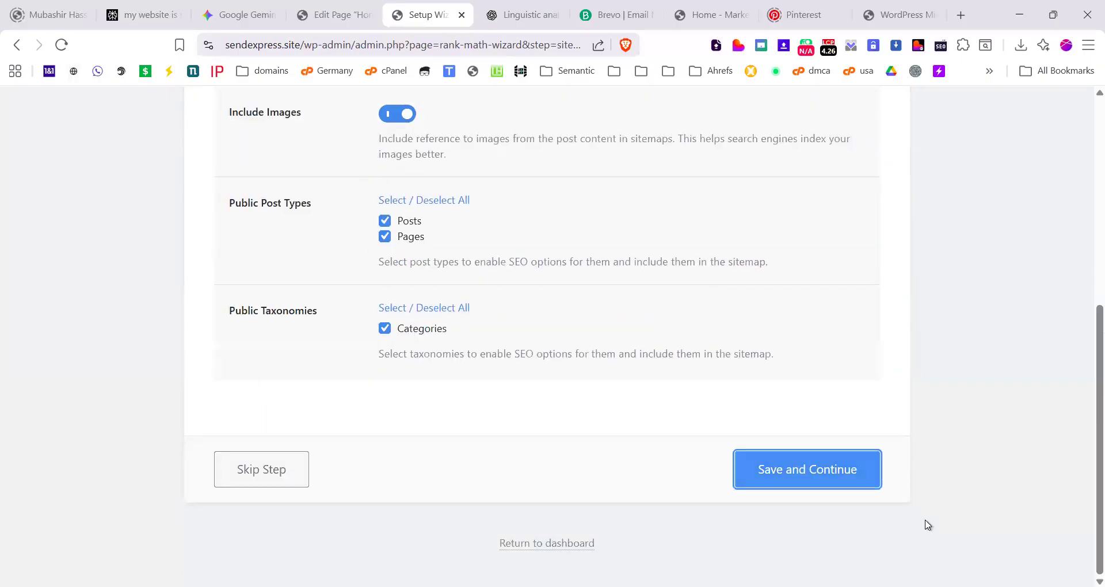
{"action": "key", "text": "Return"}
Step: Save the wizard's SEO Tweaks step with its default options
{"action": "scroll", "coordinate": [454, 300], "scroll_direction": "down", "scroll_amount": 3}
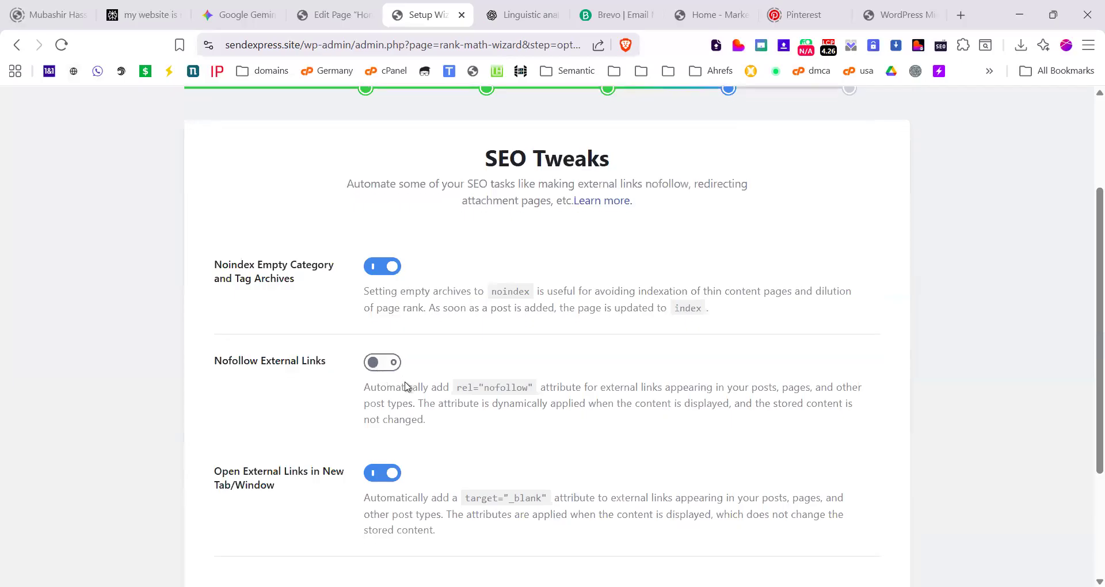
{"action": "scroll", "coordinate": [442, 390], "scroll_direction": "down", "scroll_amount": 3}
{"action": "key", "text": "Return"}
Step: Enable auto update of the Rank Math plugin and leave the finished wizard for the dashboard
{"action": "scroll", "coordinate": [403, 288], "scroll_direction": "down", "scroll_amount": 1}
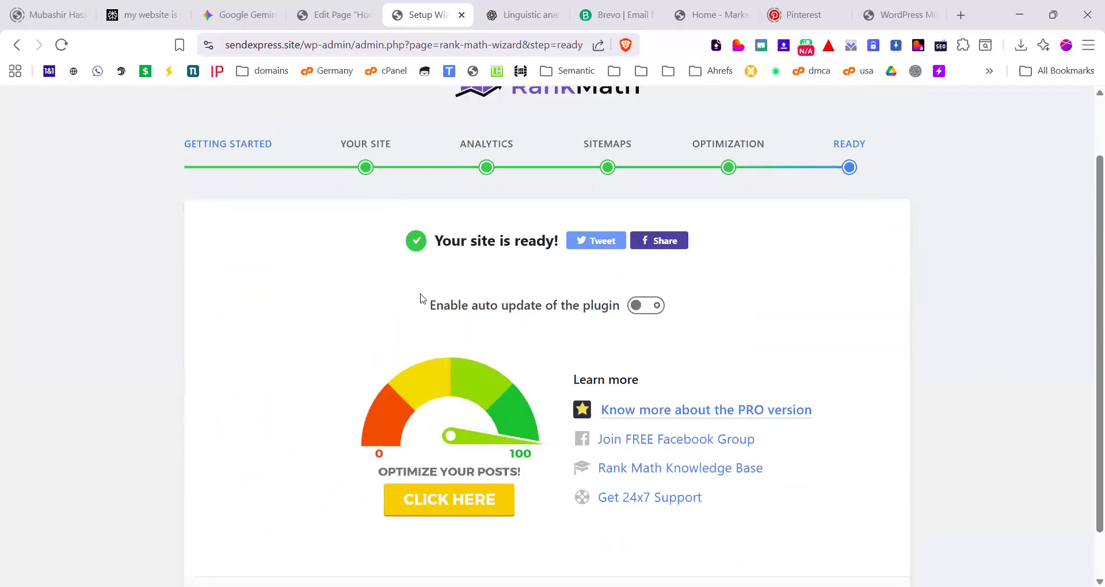
{"action": "scroll", "coordinate": [518, 290], "scroll_direction": "down", "scroll_amount": 1}
{"action": "left_click", "coordinate": [656, 252]}
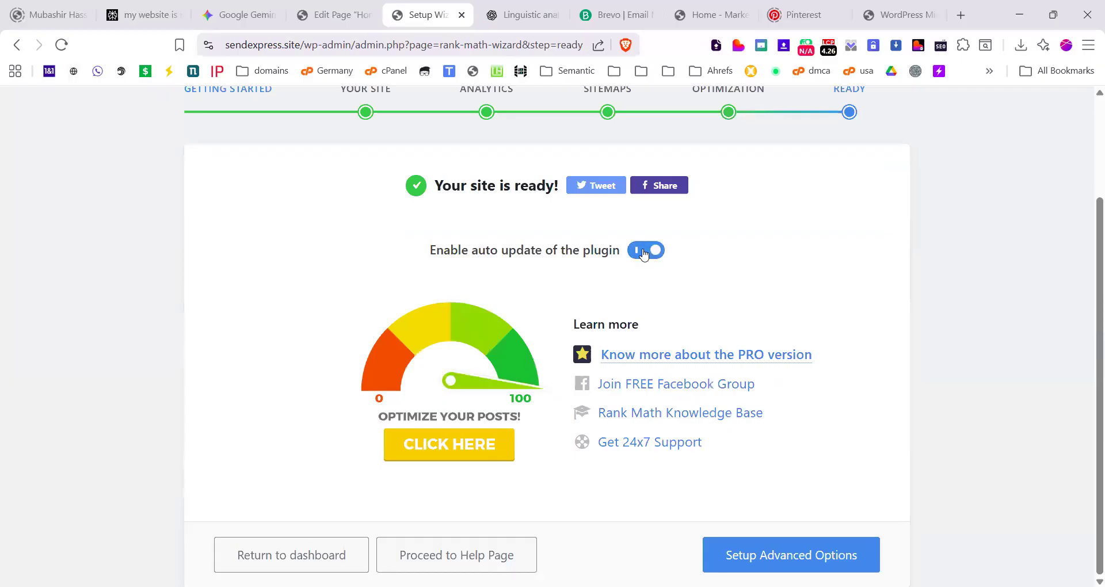
{"action": "left_click", "coordinate": [326, 563]}
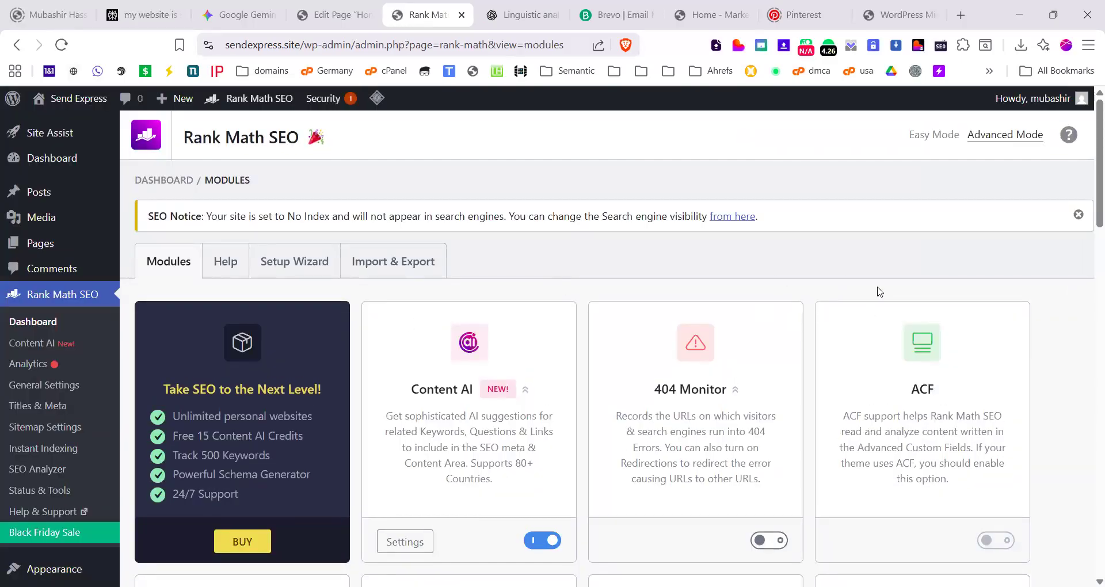
Step: Enable the 404 Monitor and LLMS Txt modules in Rank Math
{"action": "scroll", "coordinate": [753, 360], "scroll_direction": "down", "scroll_amount": 3}
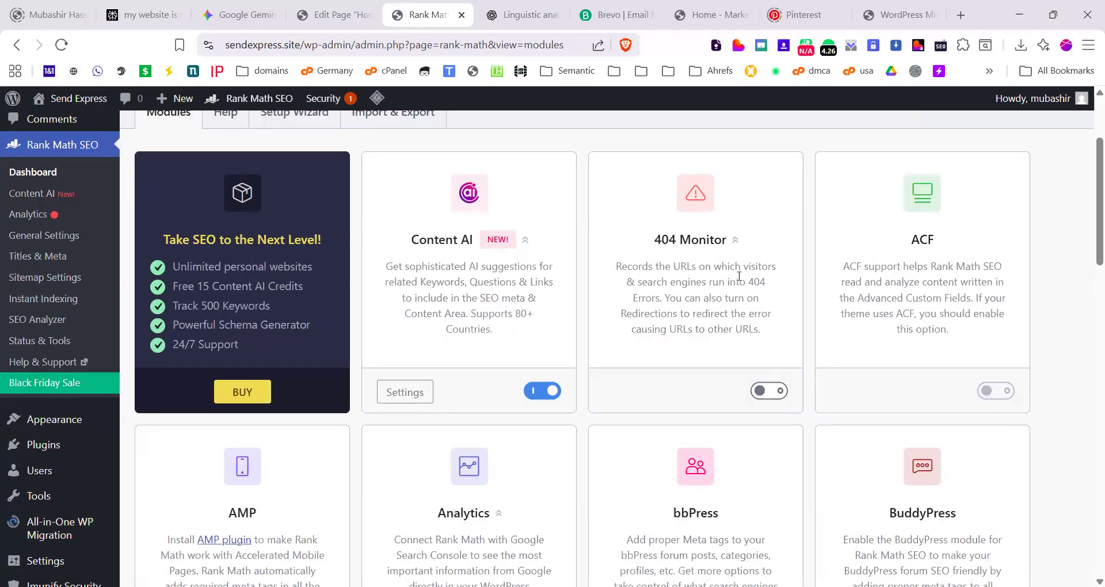
{"action": "left_click_drag", "start_coordinate": [658, 241], "coordinate": [714, 241]}
{"action": "left_click", "coordinate": [769, 392]}
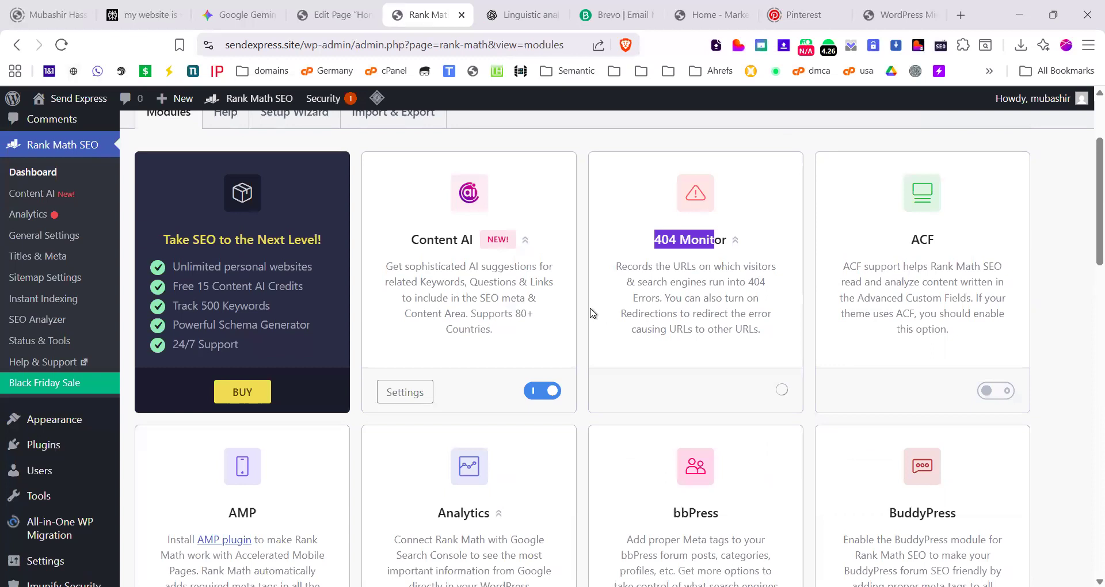
{"action": "scroll", "coordinate": [595, 300], "scroll_direction": "down", "scroll_amount": 4}
{"action": "scroll", "coordinate": [784, 302], "scroll_direction": "down", "scroll_amount": 5}
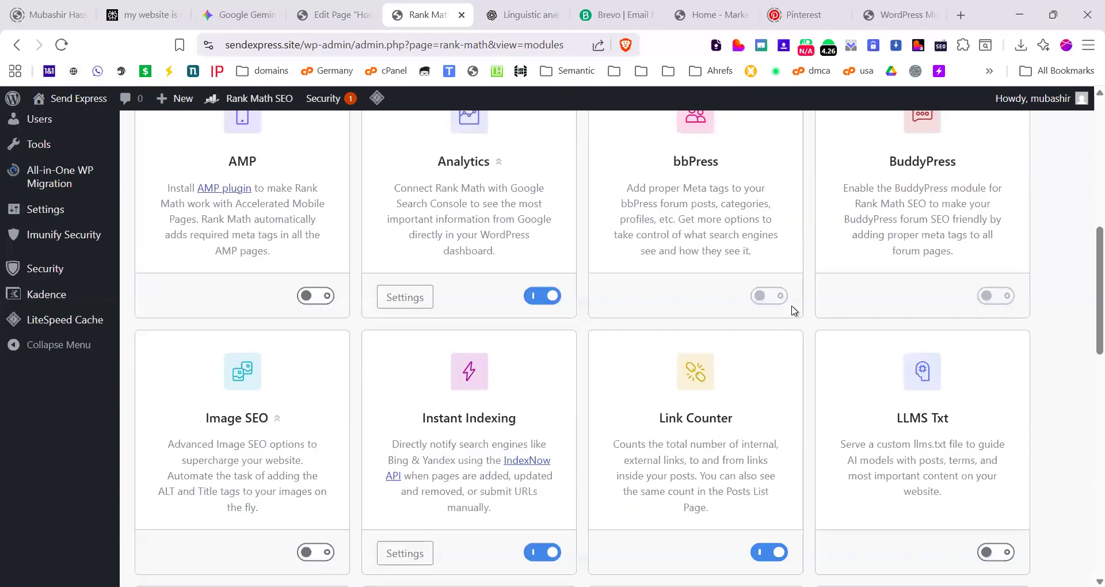
{"action": "scroll", "coordinate": [927, 322], "scroll_direction": "down", "scroll_amount": 1}
{"action": "left_click", "coordinate": [992, 358]}
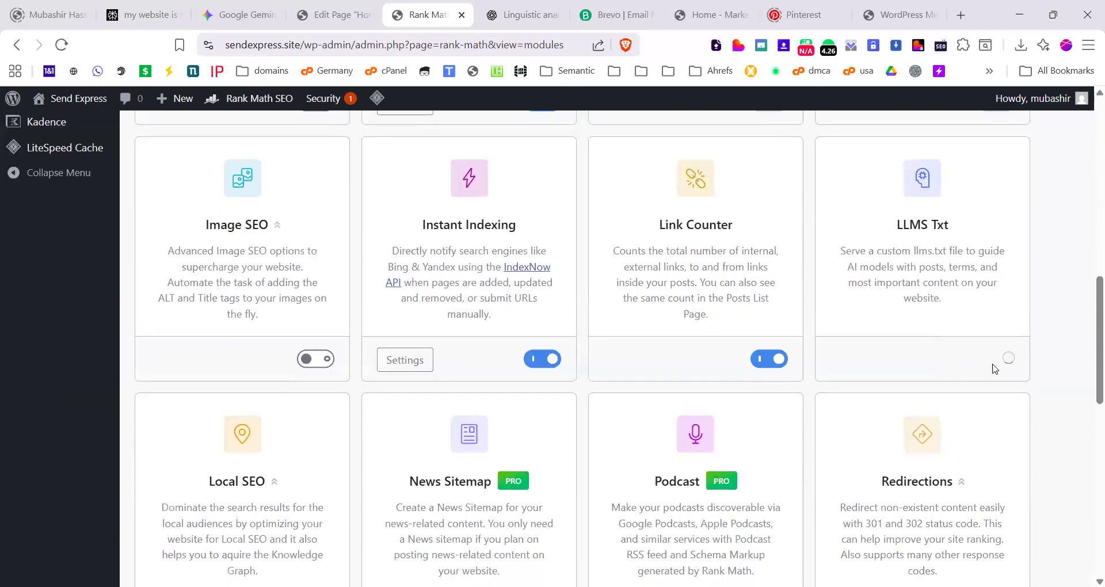
Step: Enable the Redirections module and look over the remaining Rank Math modules
{"action": "scroll", "coordinate": [380, 311], "scroll_direction": "down", "scroll_amount": 5}
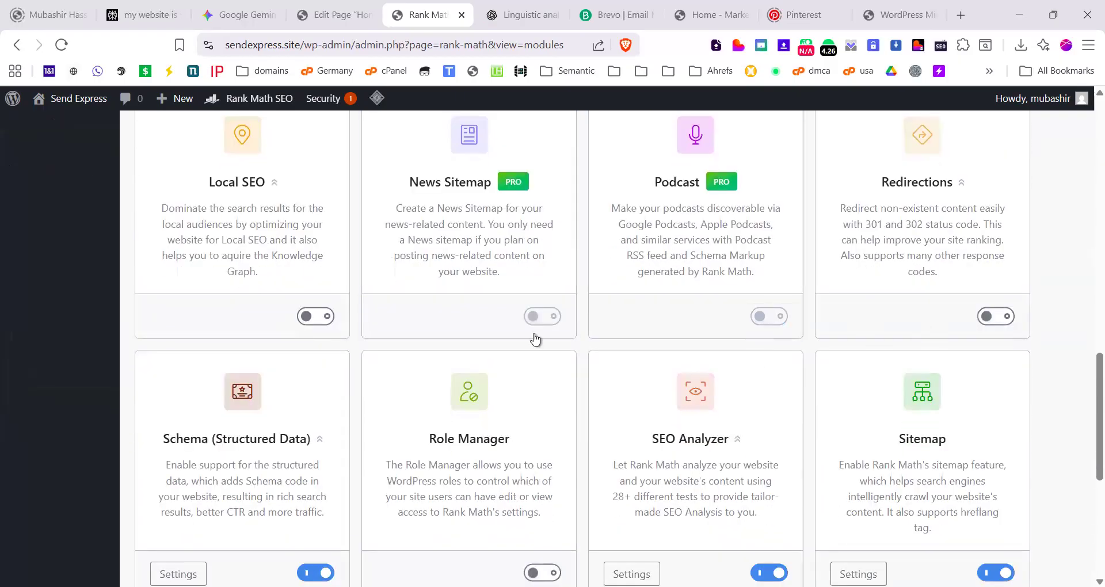
{"action": "left_click", "coordinate": [1001, 321]}
{"action": "scroll", "coordinate": [944, 305], "scroll_direction": "up", "scroll_amount": 1}
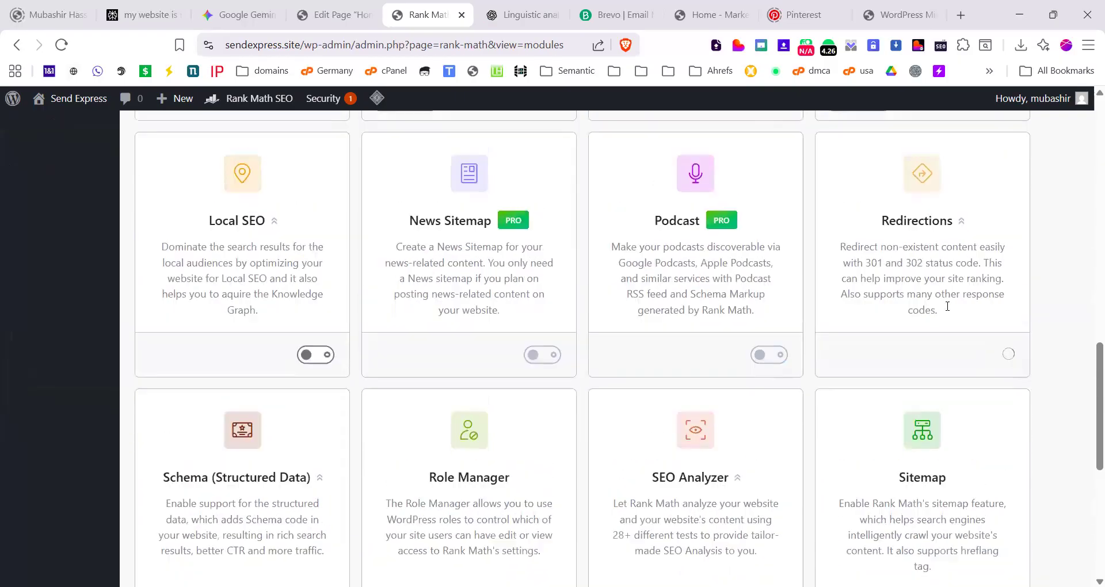
{"action": "scroll", "coordinate": [930, 306], "scroll_direction": "down", "scroll_amount": 3}
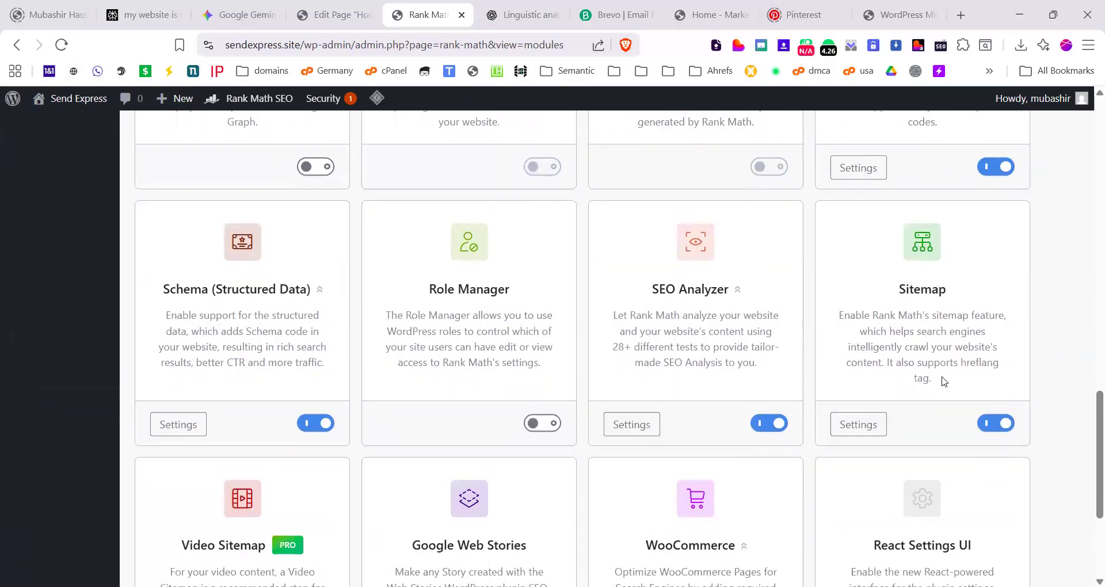
{"action": "scroll", "coordinate": [944, 381], "scroll_direction": "down", "scroll_amount": 3}
{"action": "scroll", "coordinate": [829, 417], "scroll_direction": "up", "scroll_amount": 1}
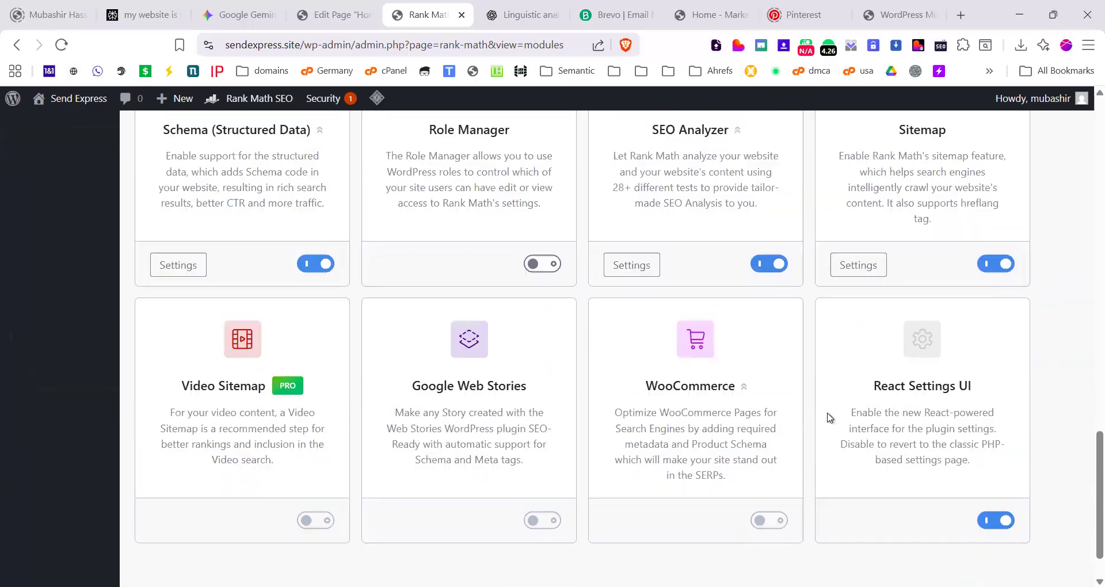
{"action": "scroll", "coordinate": [549, 352], "scroll_direction": "up", "scroll_amount": 17}
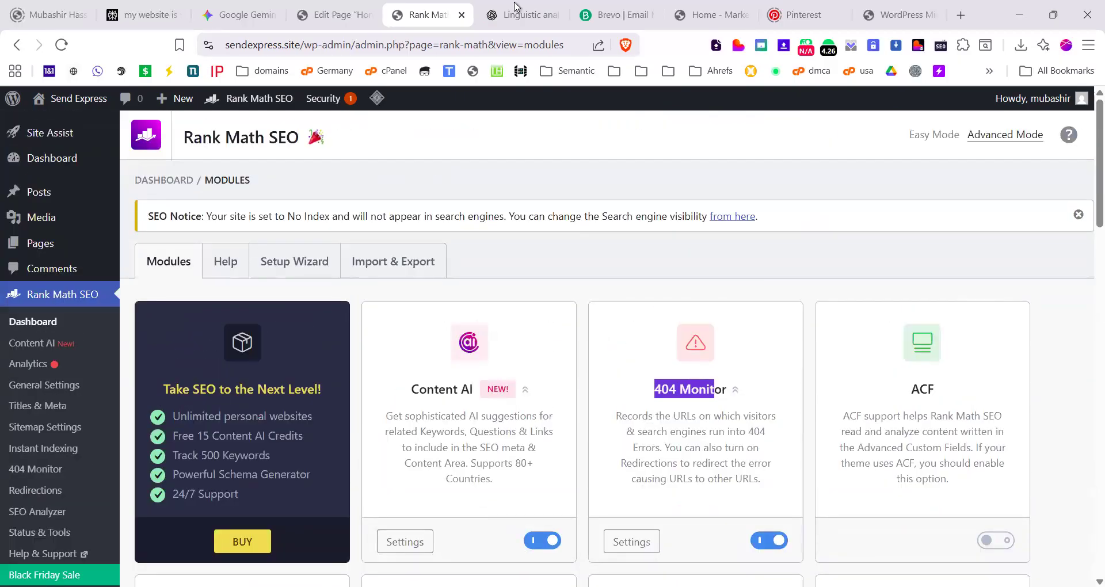
Step: Reload the Home page's block editor and open Rank Math's snippet editor to check its title and description fields
{"action": "left_click", "coordinate": [333, 14]}
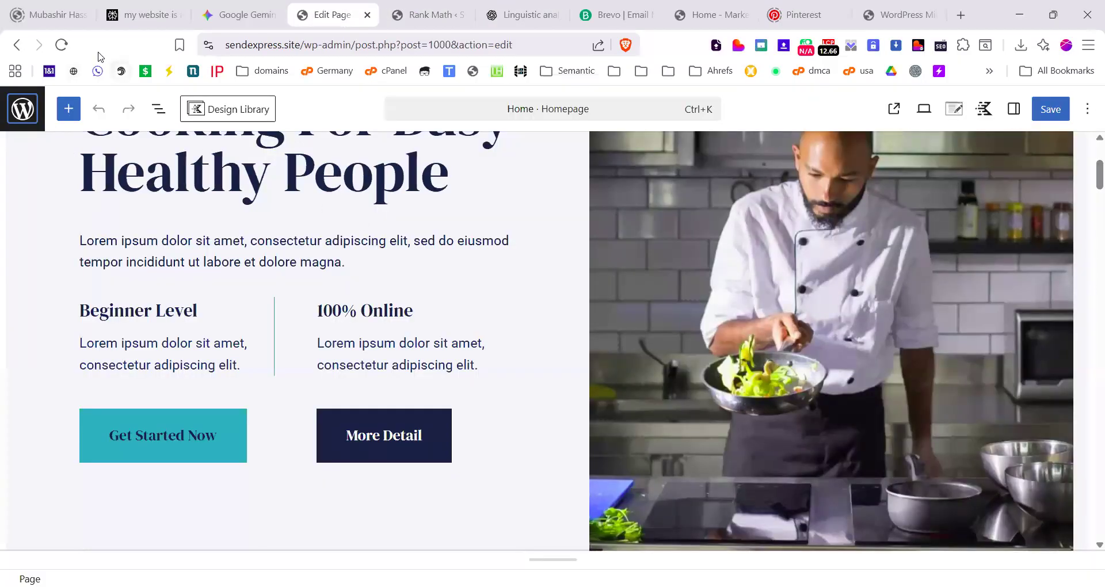
{"action": "left_click", "coordinate": [62, 45]}
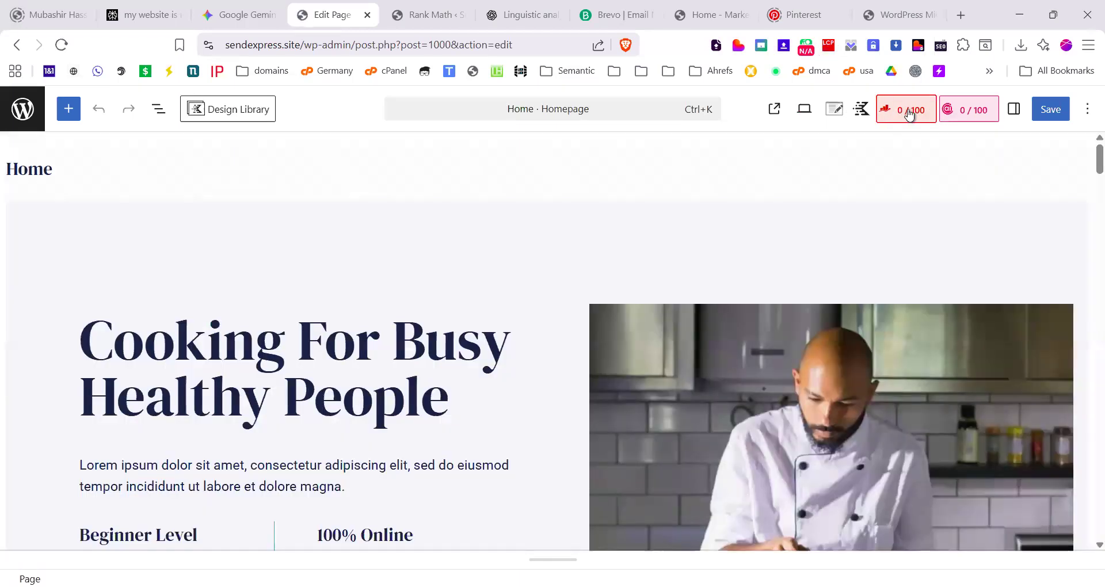
{"action": "left_click", "coordinate": [906, 111]}
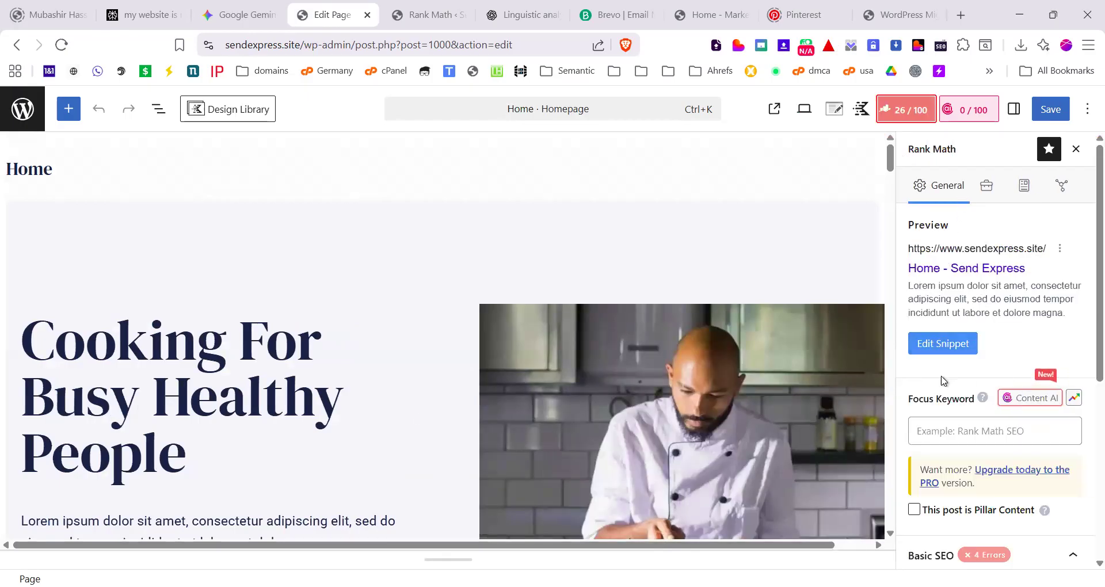
{"action": "left_click", "coordinate": [944, 345]}
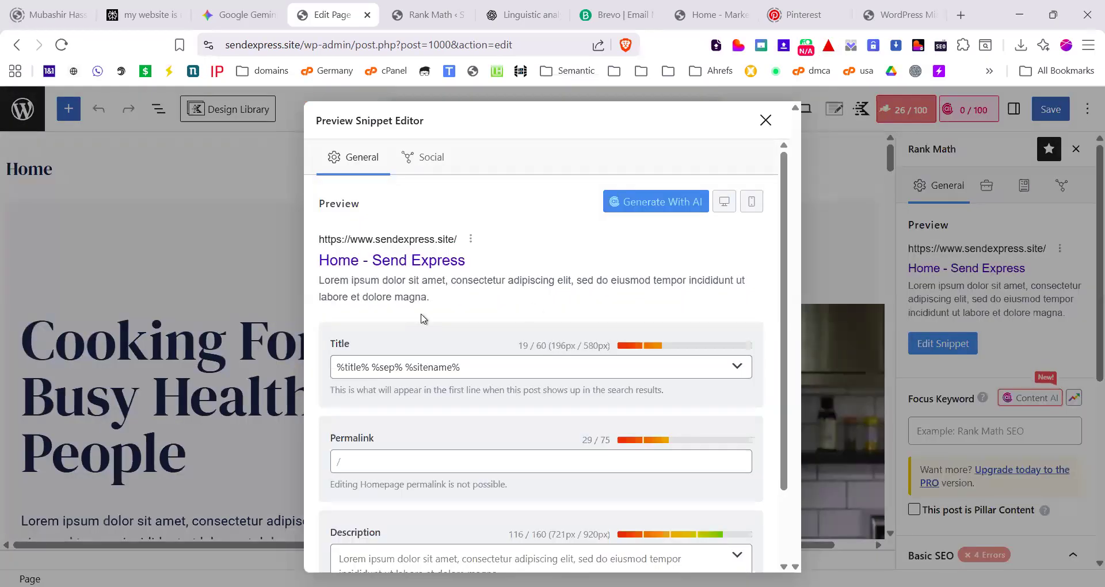
{"action": "scroll", "coordinate": [489, 323], "scroll_direction": "down", "scroll_amount": 1}
{"action": "scroll", "coordinate": [498, 299], "scroll_direction": "down", "scroll_amount": 1}
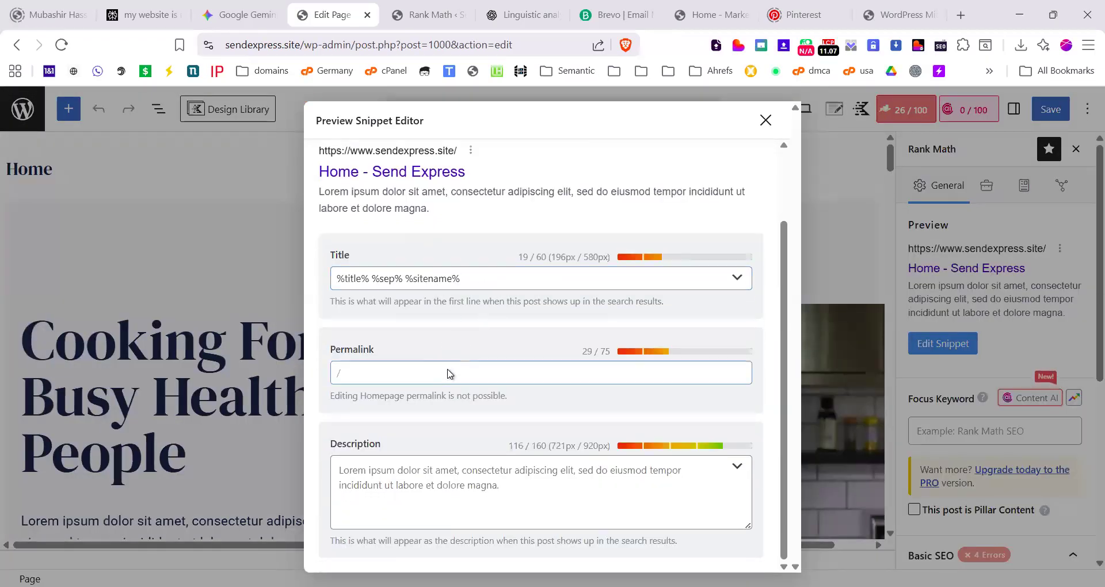
{"action": "scroll", "coordinate": [488, 313], "scroll_direction": "up", "scroll_amount": 1}
Step: Switch to the Gemini chat about SendExpress.site and send the prompt "please give me the meta title & meta description"
{"action": "left_click", "coordinate": [232, 15]}
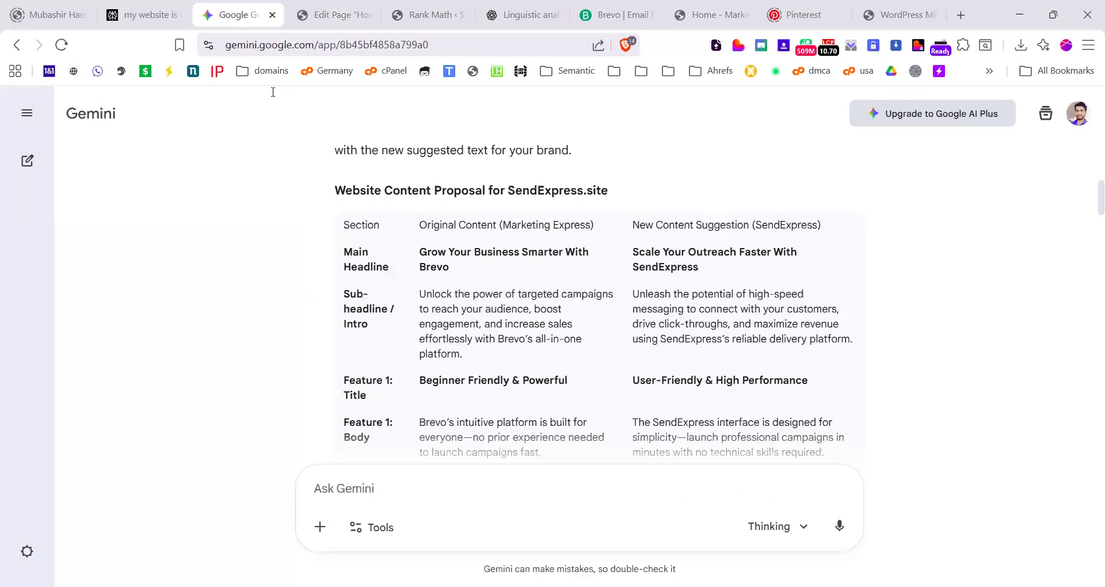
{"action": "type", "text": "please giv"}
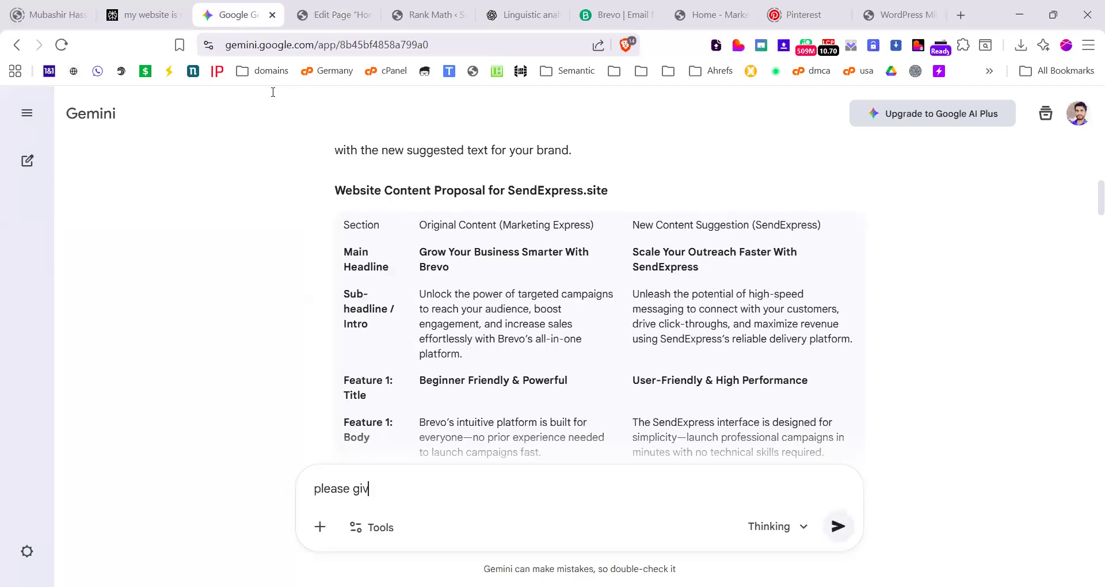
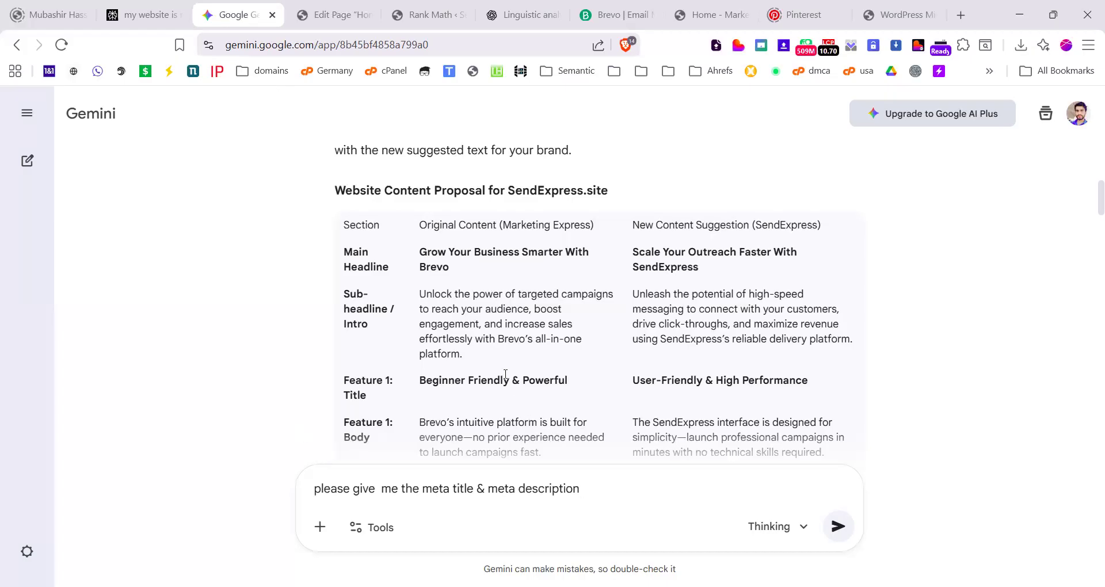
{"action": "scroll", "coordinate": [467, 355], "scroll_direction": "down", "scroll_amount": 3}
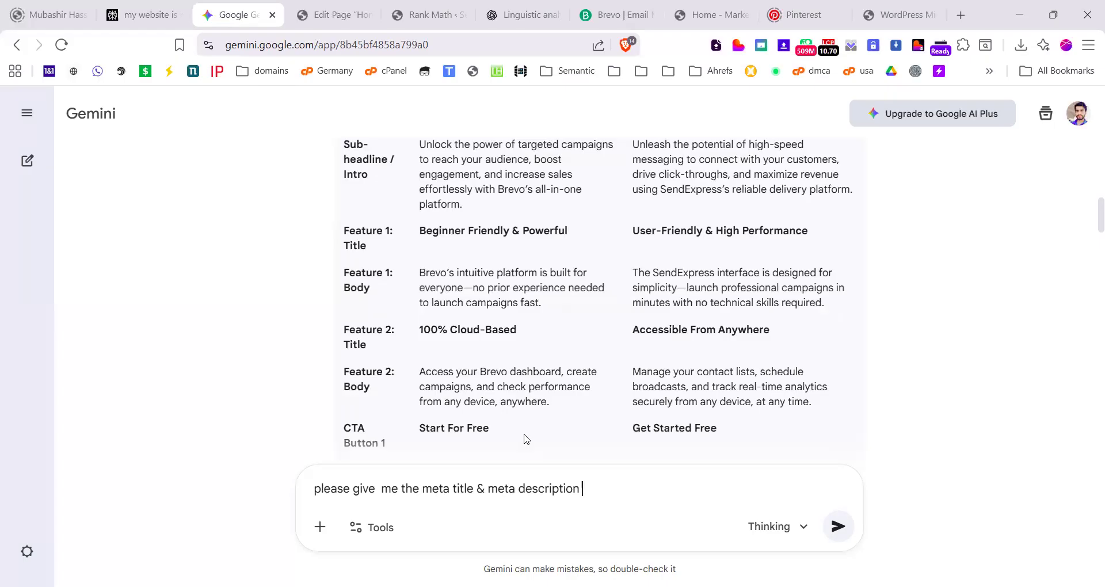
{"action": "key", "text": "Return"}
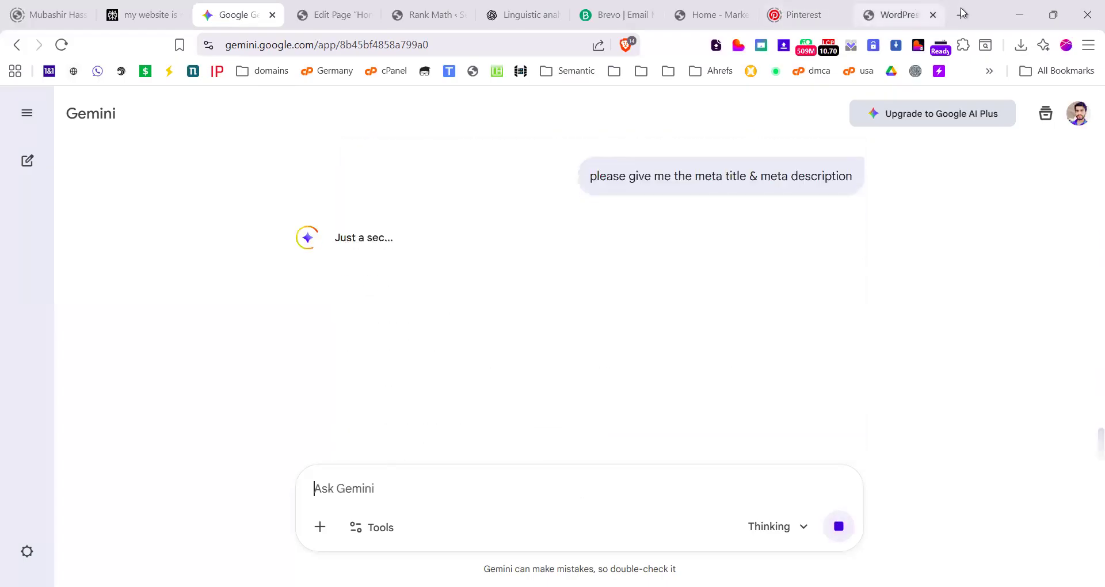
{"action": "type", "text": "g"}
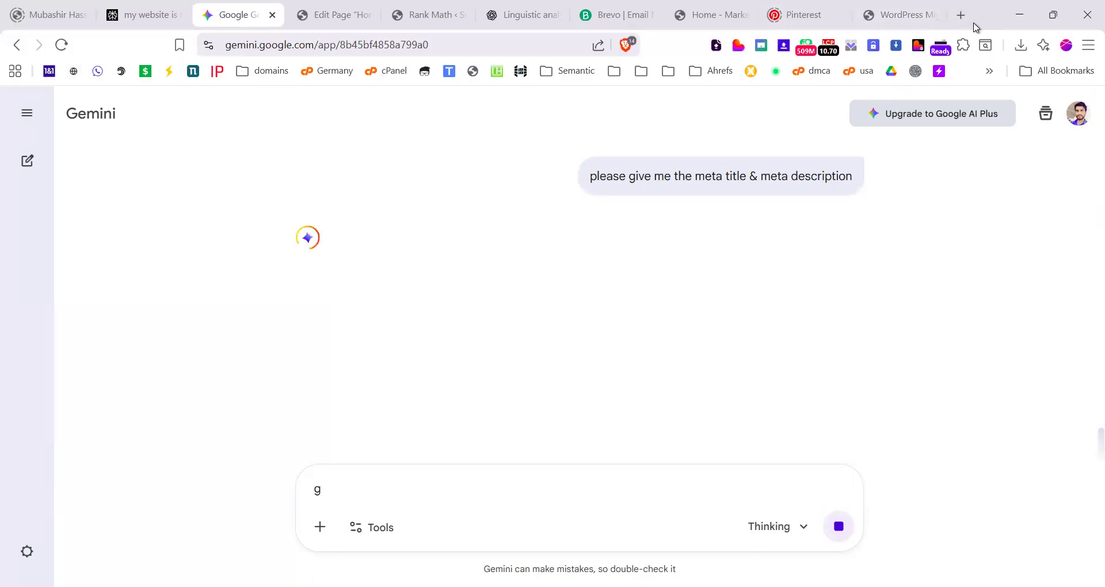
Step: Open Google in a new browser tab and search for "email marketing tools"
{"action": "left_click", "coordinate": [961, 12]}
{"action": "type", "text": "g"}
{"action": "key", "text": "Return"}
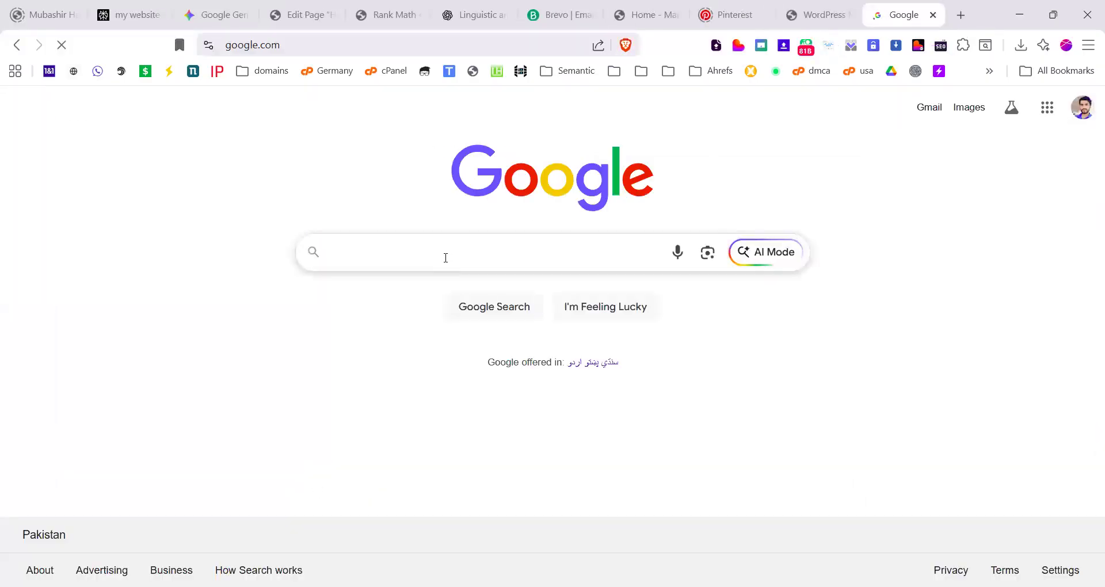
{"action": "type", "text": "email "}
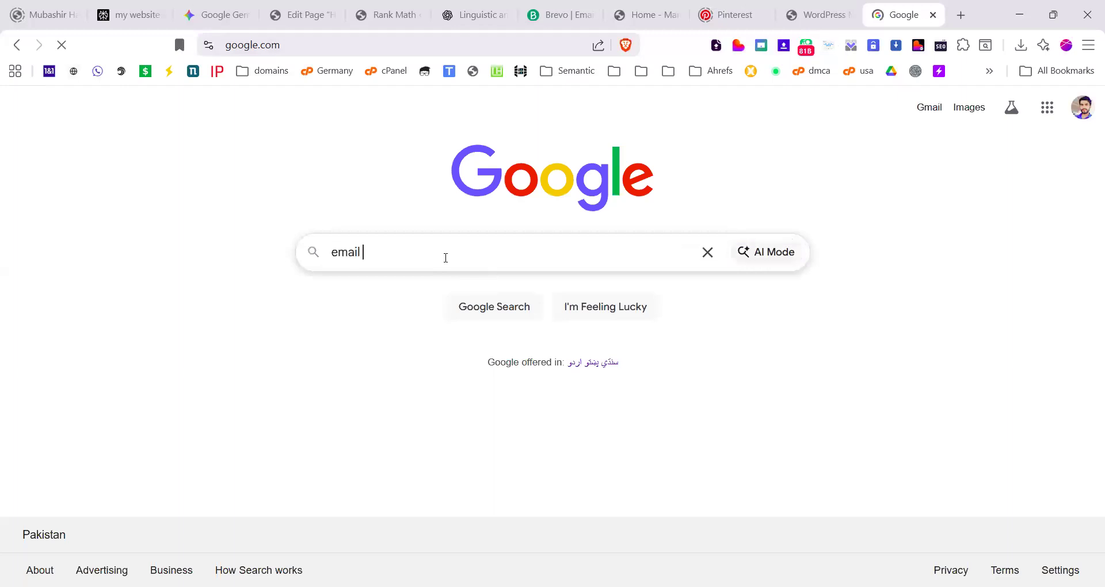
{"action": "type", "text": "marketing"}
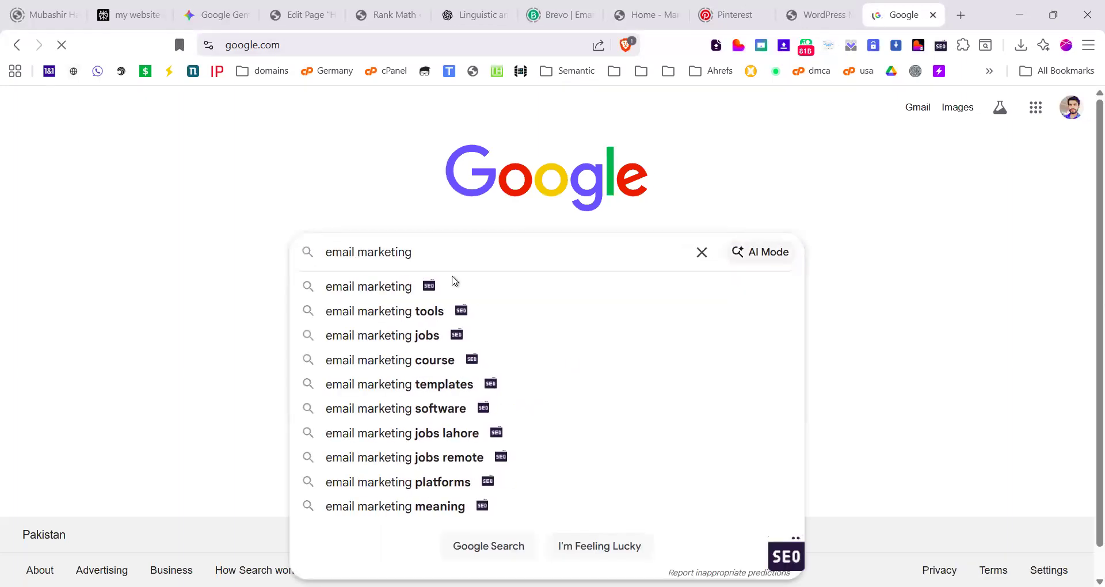
{"action": "key", "text": "Down"}
{"action": "key", "text": "Up"}
{"action": "key", "text": "Return"}
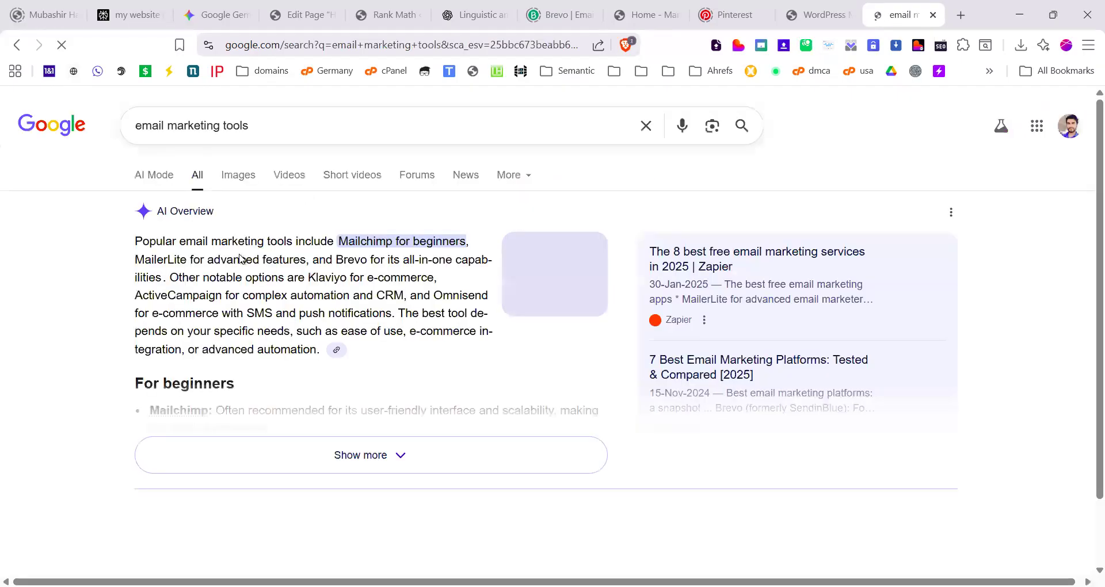
Step: Examine how the meta title and description of the top-ranking result appear in the Google search results
{"action": "scroll", "coordinate": [119, 453], "scroll_direction": "down", "scroll_amount": 5}
{"action": "scroll", "coordinate": [119, 453], "scroll_direction": "down", "scroll_amount": 3}
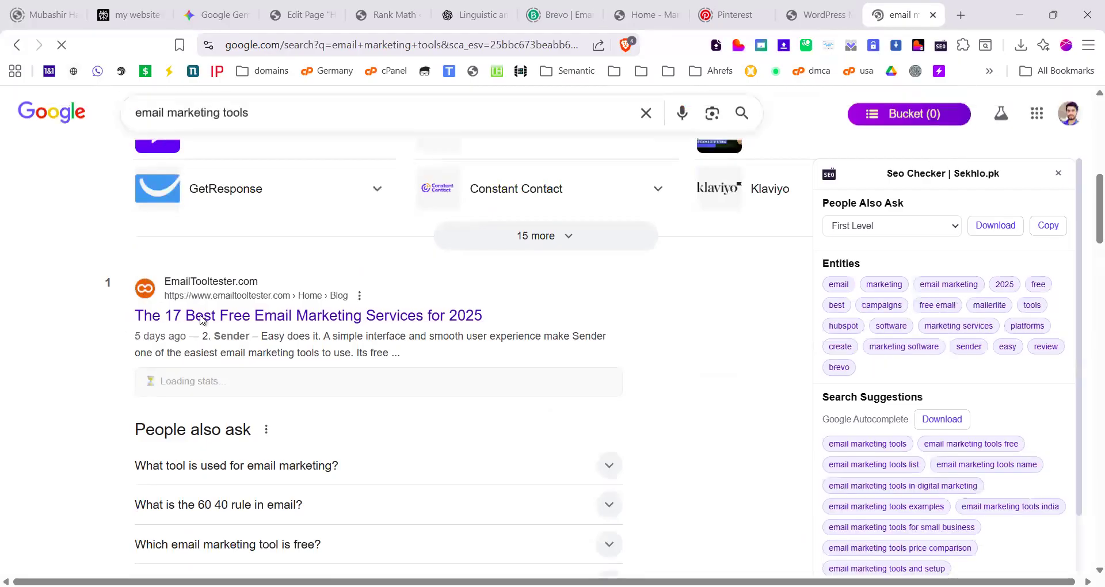
{"action": "left_click_drag", "start_coordinate": [216, 315], "coordinate": [485, 315]}
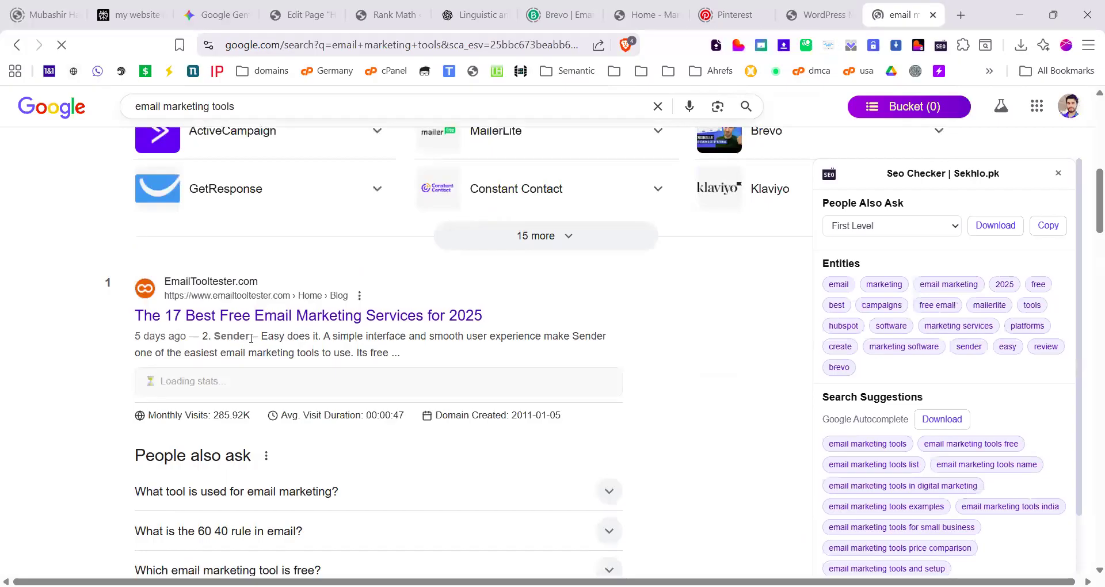
{"action": "left_click_drag", "start_coordinate": [261, 336], "coordinate": [391, 353]}
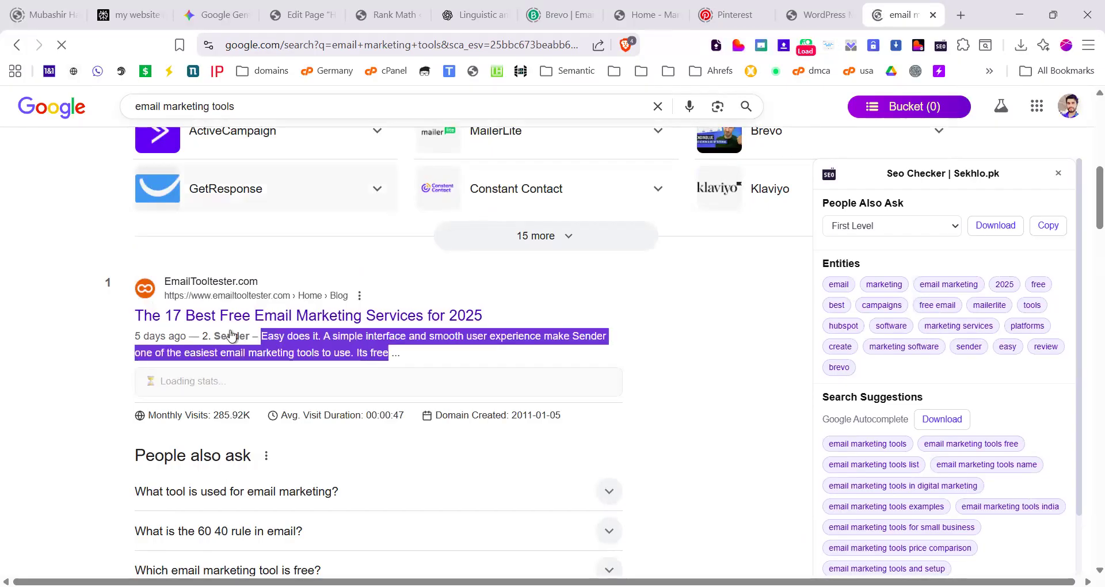
{"action": "scroll", "coordinate": [402, 385], "scroll_direction": "up", "scroll_amount": 8}
{"action": "scroll", "coordinate": [402, 384], "scroll_direction": "down", "scroll_amount": 15}
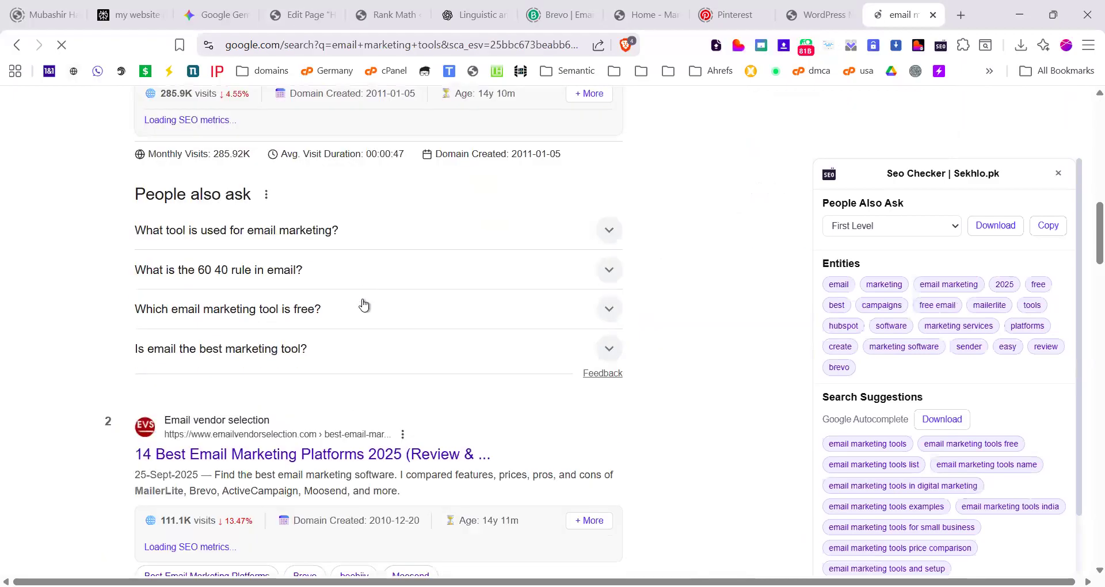
{"action": "scroll", "coordinate": [336, 403], "scroll_direction": "up", "scroll_amount": 7}
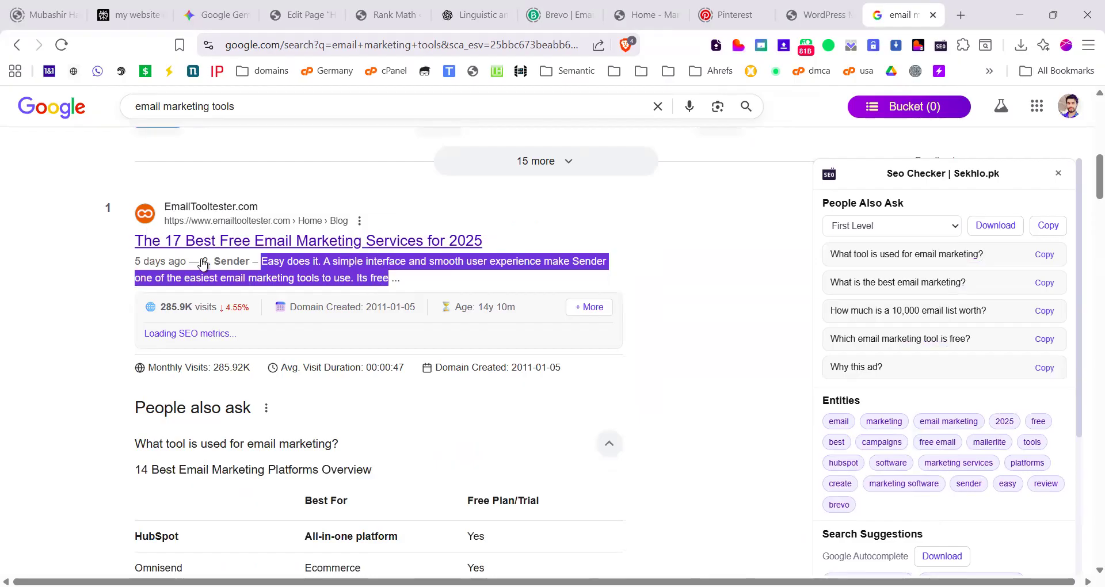
{"action": "scroll", "coordinate": [388, 318], "scroll_direction": "down", "scroll_amount": 1}
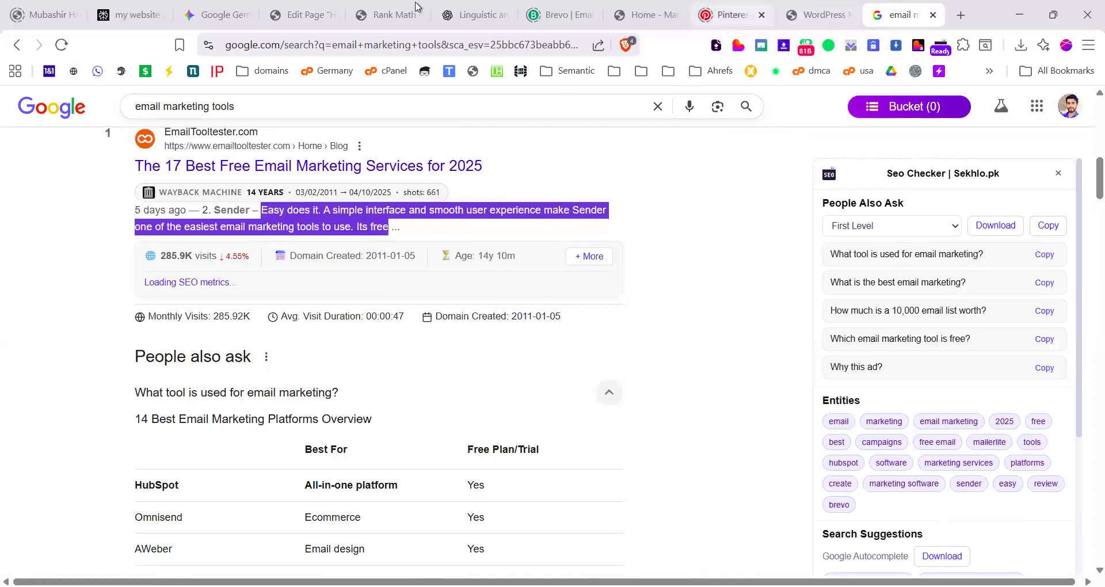
Step: Copy Gemini's Option 1 meta title, "Grow Your Business with Brevo Email Marketing", into the title of the Home page's Rank Math snippet
{"action": "left_click", "coordinate": [382, 12]}
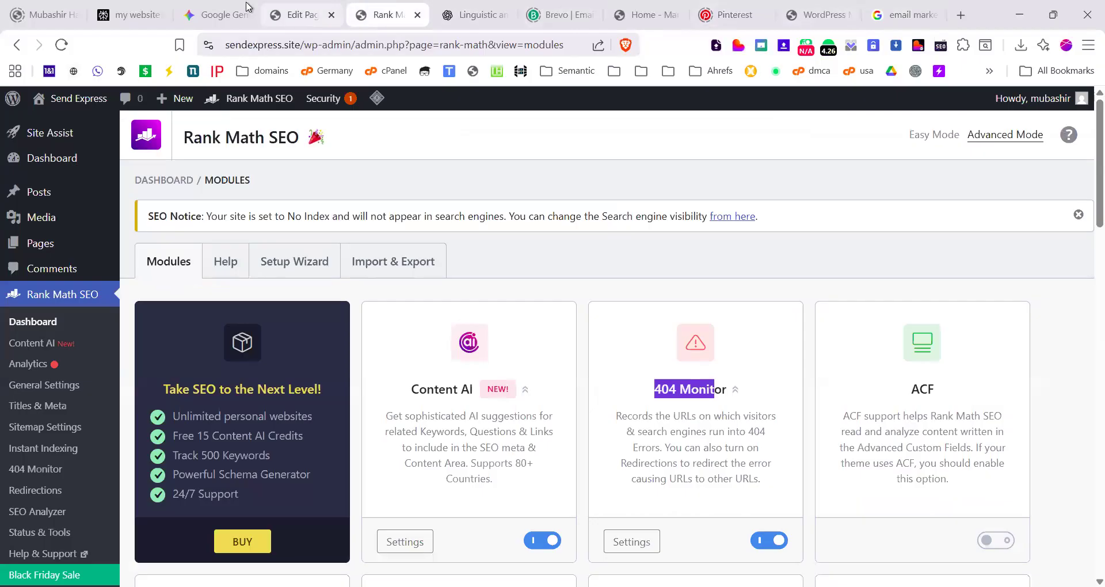
{"action": "left_click", "coordinate": [213, 15]}
{"action": "type", "text": "g"}
{"action": "scroll", "coordinate": [507, 333], "scroll_direction": "down", "scroll_amount": 5}
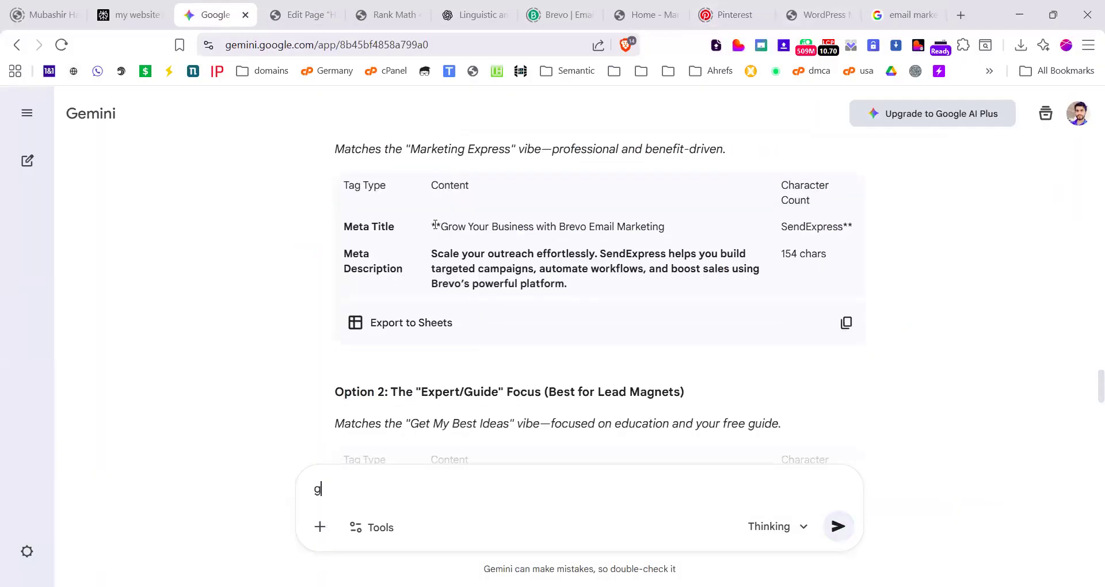
{"action": "left_click_drag", "start_coordinate": [441, 226], "coordinate": [680, 227]}
{"action": "key", "text": "ctrl+c"}
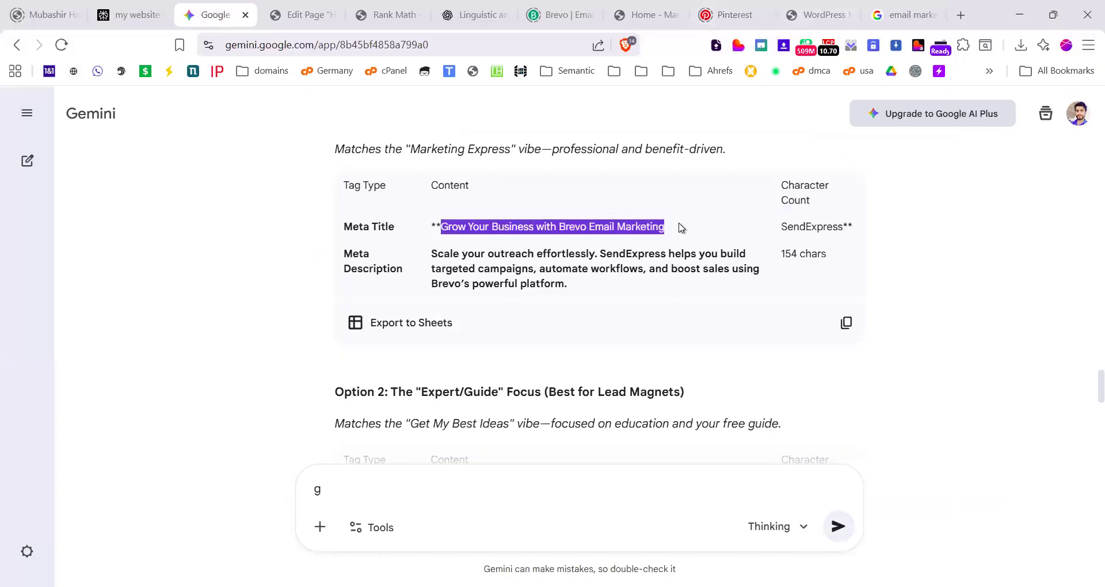
{"action": "left_click", "coordinate": [303, 9]}
{"action": "left_click", "coordinate": [383, 9]}
{"action": "left_click", "coordinate": [296, 12]}
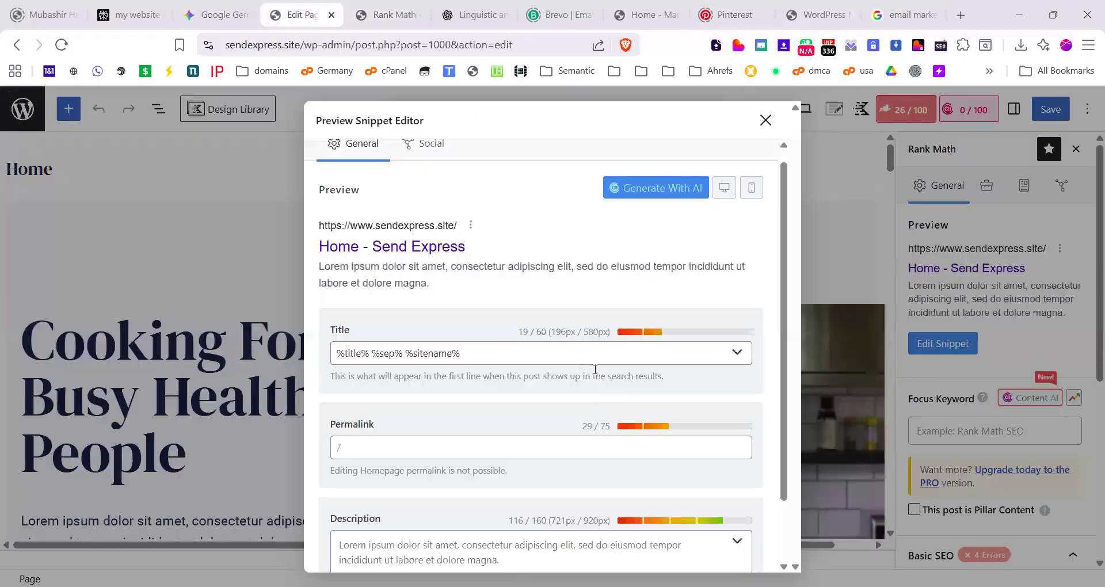
{"action": "left_click_drag", "start_coordinate": [576, 363], "coordinate": [337, 356]}
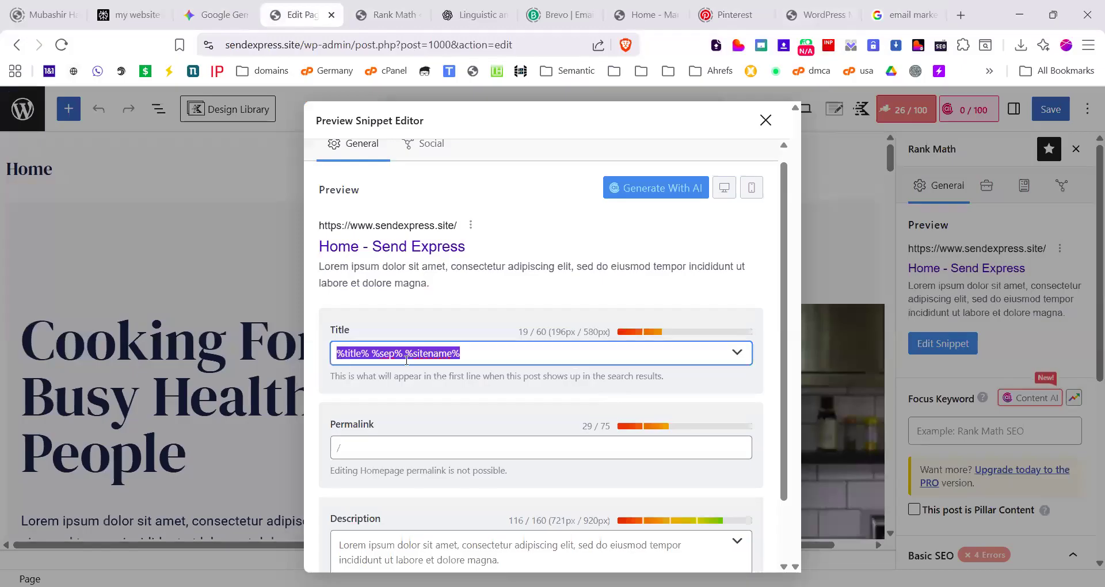
{"action": "key", "text": "ctrl+v"}
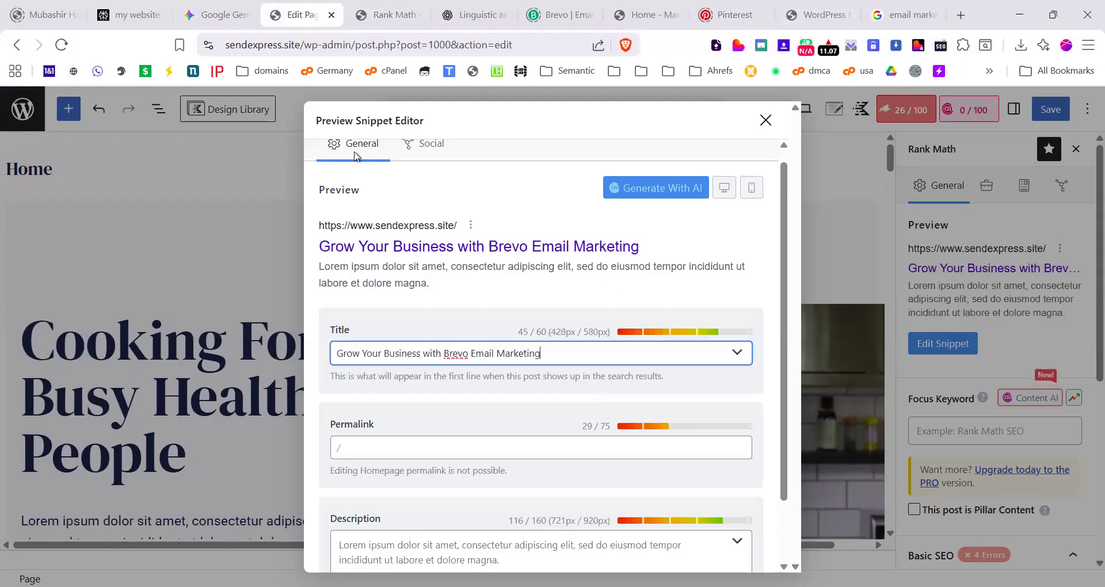
Step: Return to the Gemini chat and compare the meta titles and descriptions of its three suggested options
{"action": "left_click", "coordinate": [214, 10]}
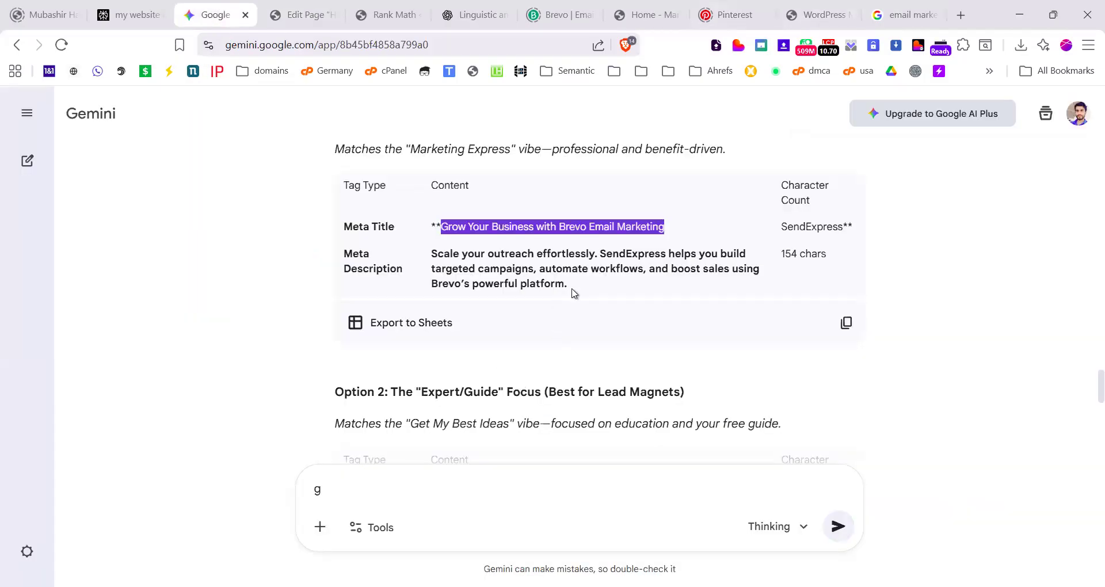
{"action": "left_click_drag", "start_coordinate": [571, 287], "coordinate": [435, 252]}
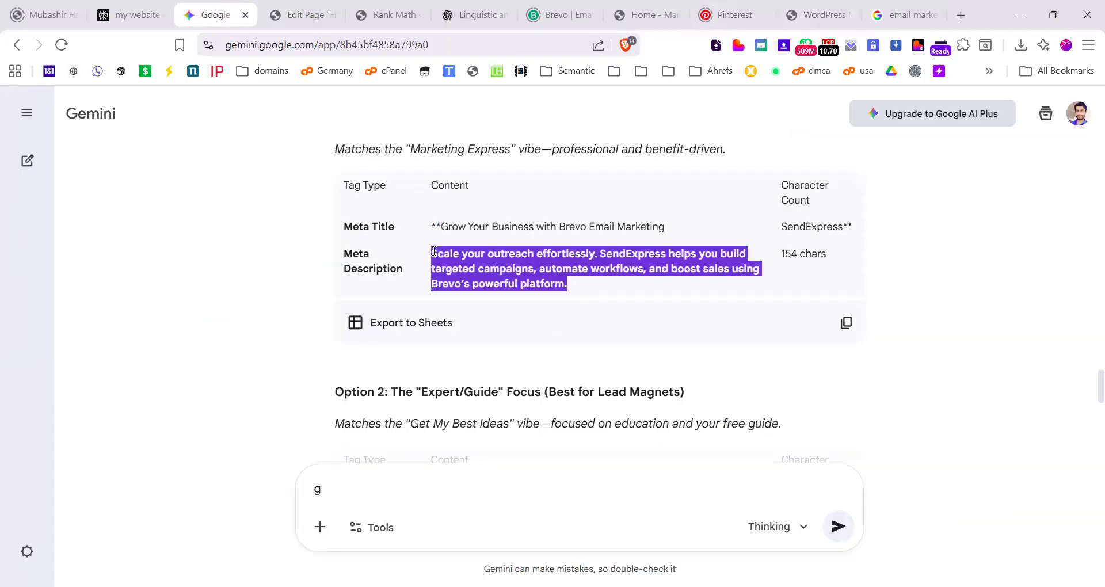
{"action": "left_click", "coordinate": [437, 278]}
{"action": "scroll", "coordinate": [439, 311], "scroll_direction": "down", "scroll_amount": 4}
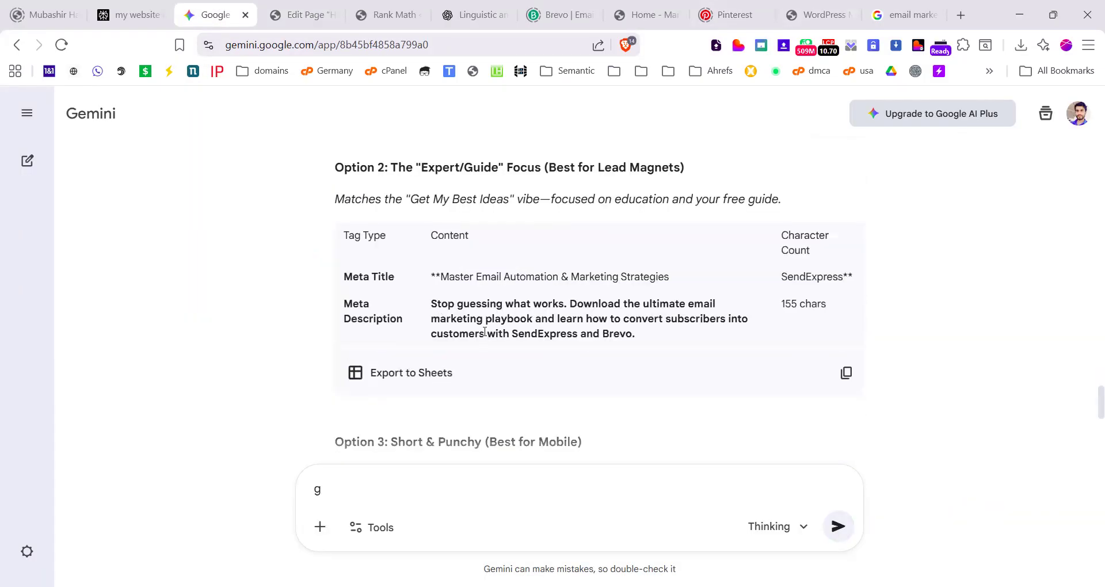
{"action": "scroll", "coordinate": [958, 386], "scroll_direction": "up", "scroll_amount": 1}
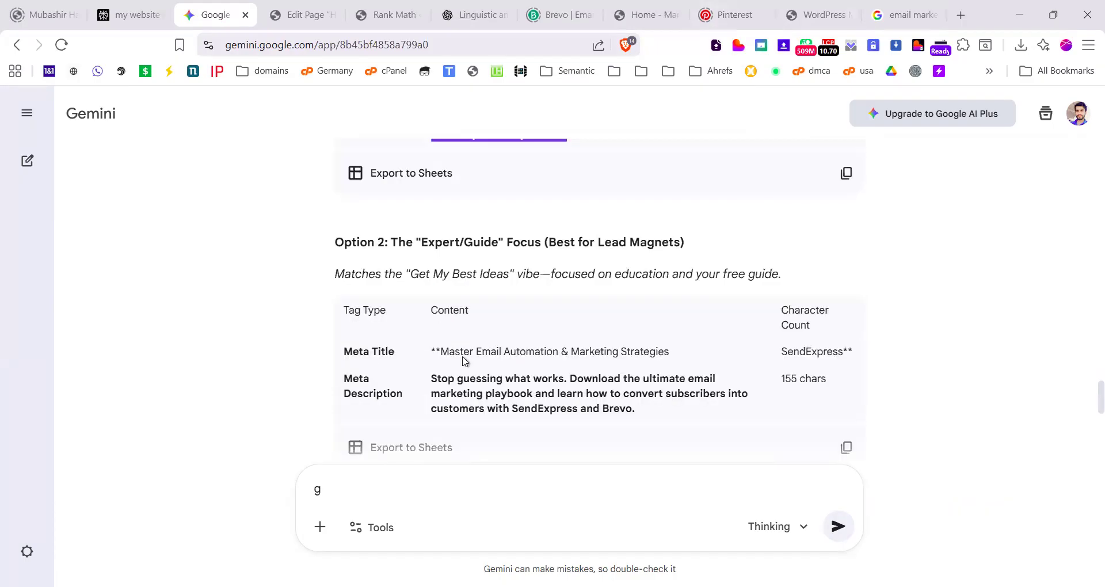
{"action": "scroll", "coordinate": [487, 381], "scroll_direction": "up", "scroll_amount": 2}
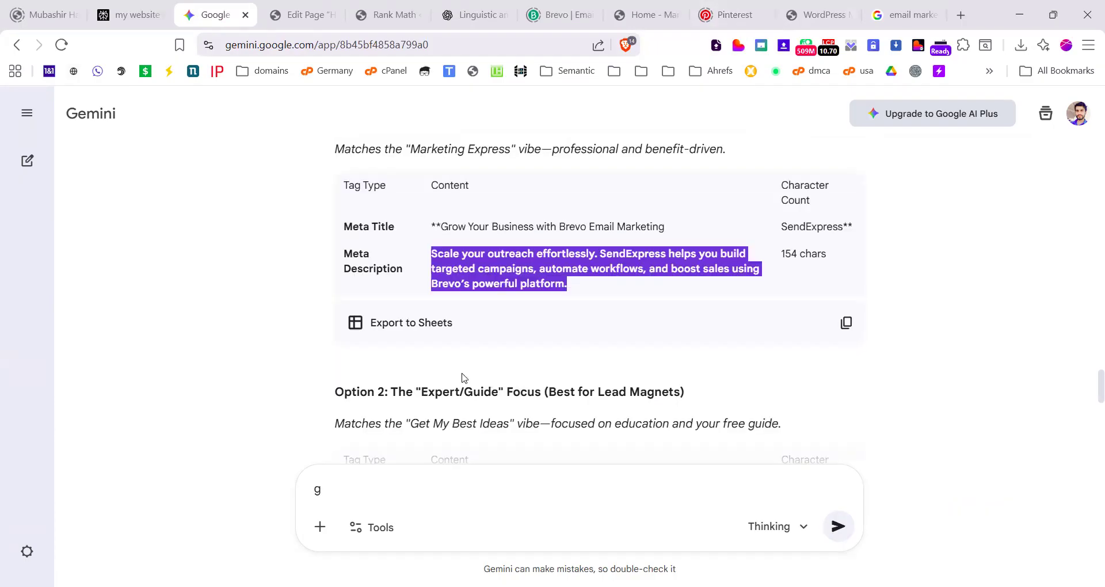
{"action": "scroll", "coordinate": [464, 378], "scroll_direction": "up", "scroll_amount": 1}
{"action": "scroll", "coordinate": [567, 281], "scroll_direction": "up", "scroll_amount": 2}
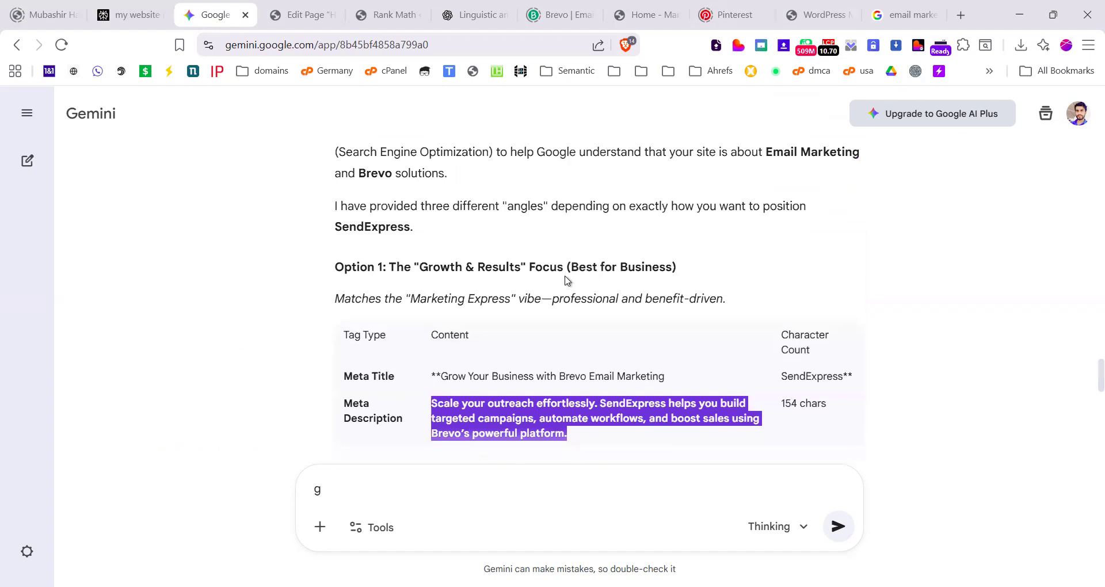
{"action": "scroll", "coordinate": [455, 307], "scroll_direction": "down", "scroll_amount": 7}
{"action": "scroll", "coordinate": [463, 257], "scroll_direction": "down", "scroll_amount": 1}
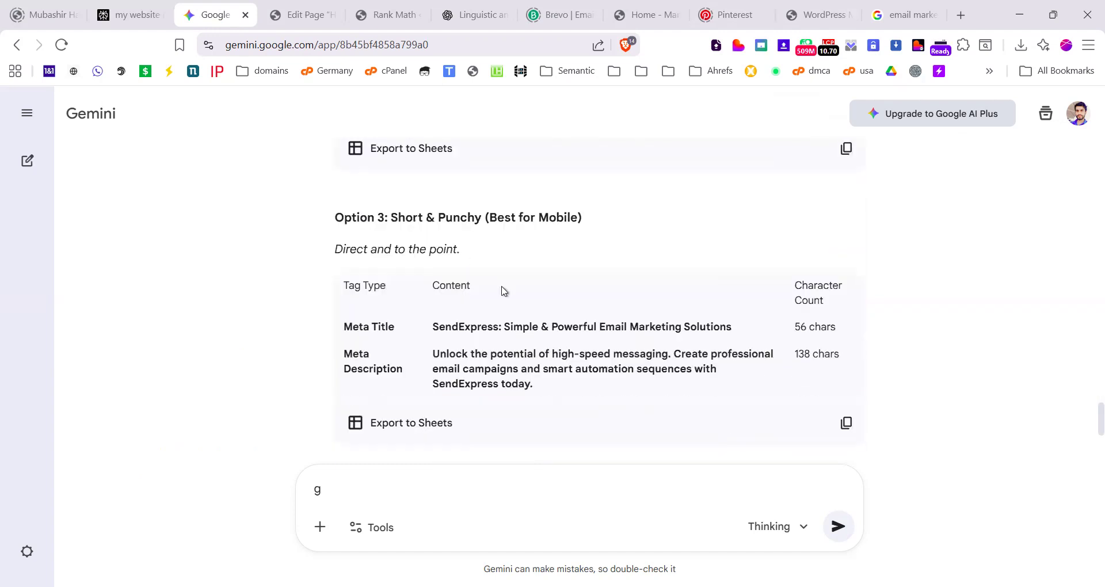
{"action": "scroll", "coordinate": [475, 257], "scroll_direction": "down", "scroll_amount": 1}
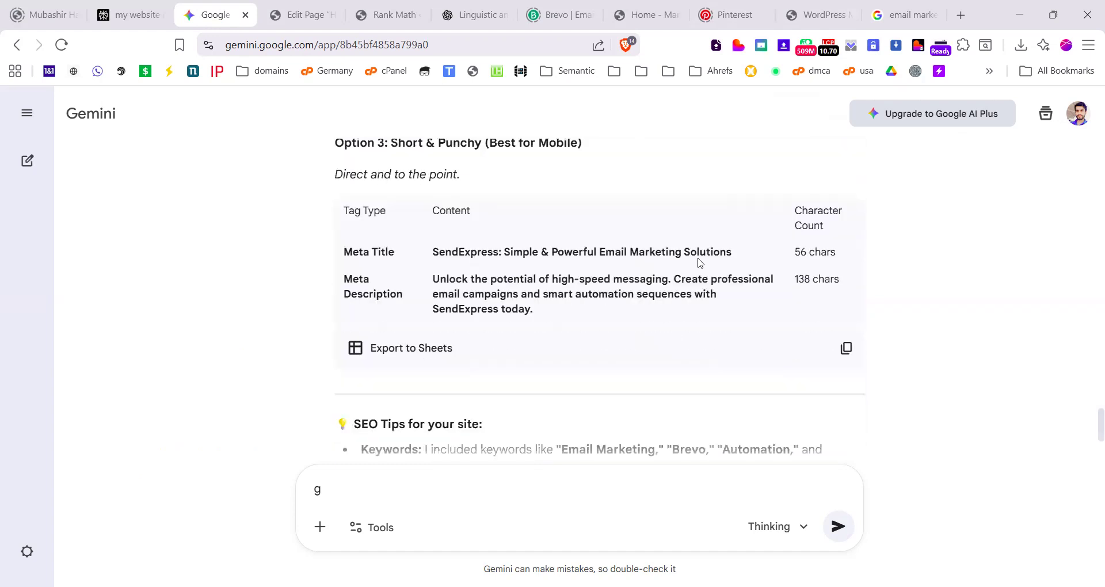
Step: Replace the Home page's snippet title with Gemini's Option 3 meta title, "SendExpress: Simple & Powerful Email Marketing Solutions"
{"action": "left_click_drag", "start_coordinate": [731, 251], "coordinate": [518, 251]}
{"action": "left_click_drag", "start_coordinate": [447, 265], "coordinate": [431, 253]}
{"action": "key", "text": "ctrl+c"}
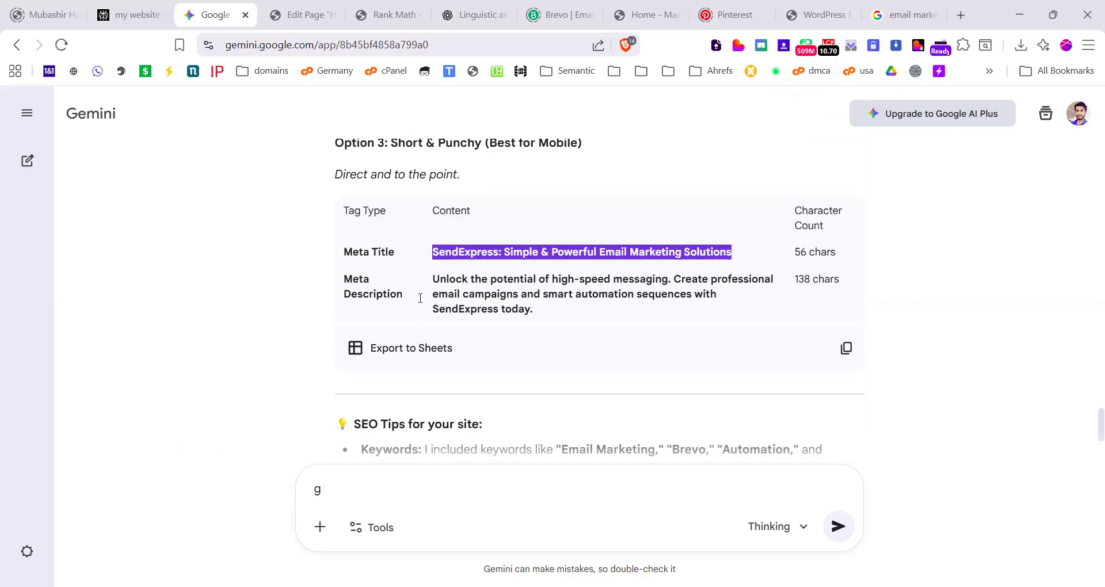
{"action": "scroll", "coordinate": [420, 297], "scroll_direction": "down", "scroll_amount": 3}
{"action": "scroll", "coordinate": [482, 179], "scroll_direction": "up", "scroll_amount": 3}
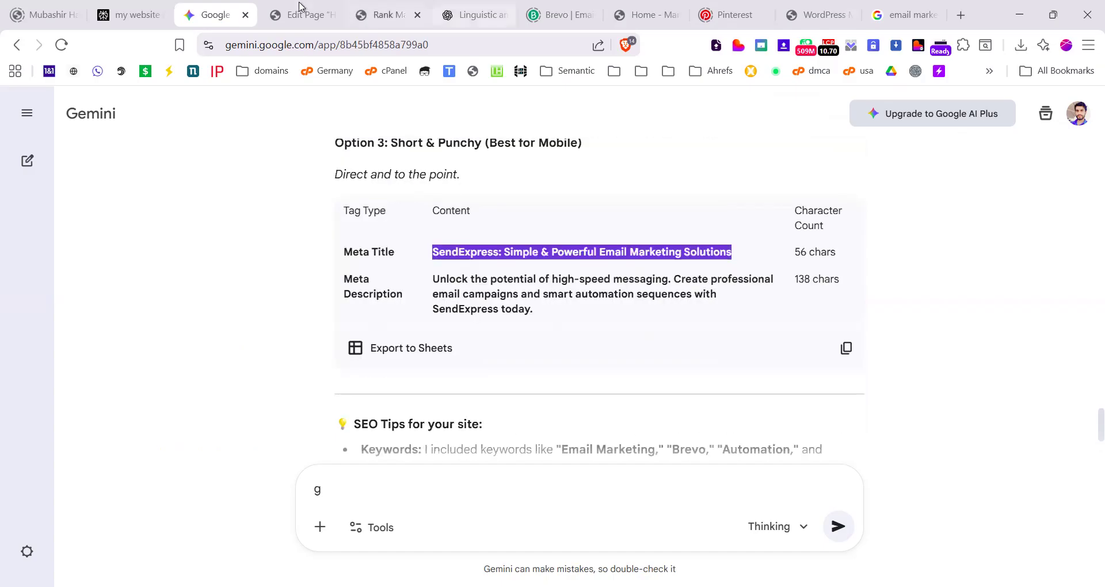
{"action": "key", "text": "ctrl+Tab"}
{"action": "key", "text": "ctrl+a"}
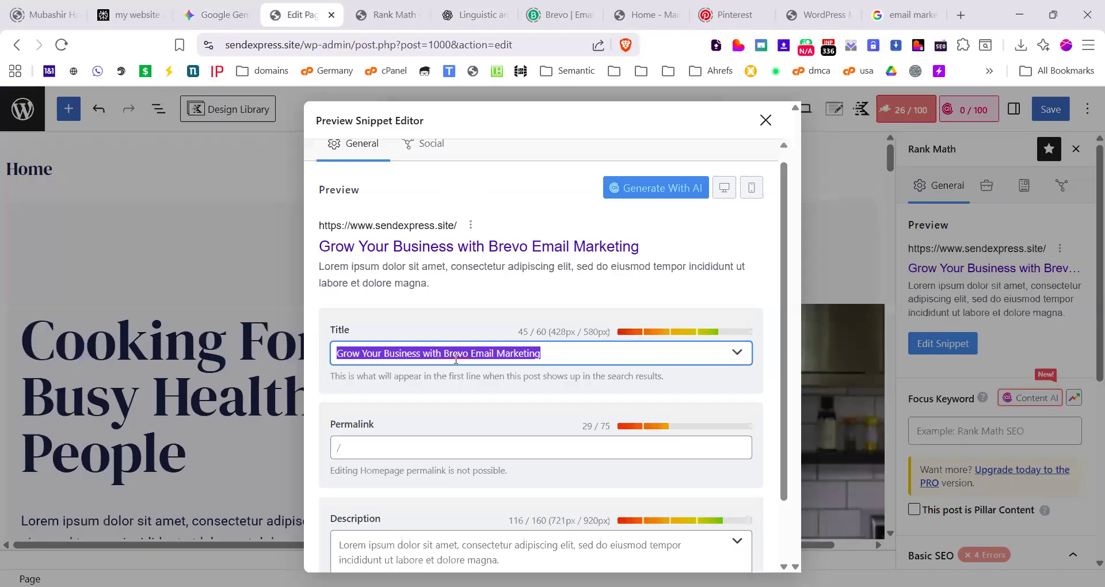
{"action": "key", "text": "ctrl+v"}
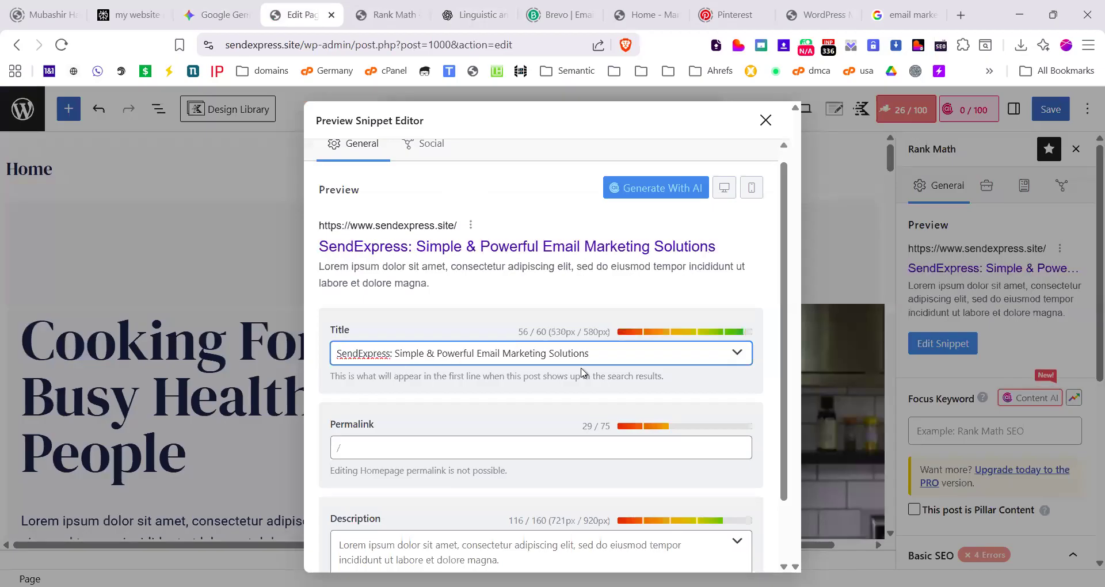
Step: Replace the snippet description with Gemini's Option 3 meta description, starting "Unlock the potential of high-speed messaging", and save the Home page
{"action": "left_click", "coordinate": [221, 8]}
{"action": "left_click_drag", "start_coordinate": [535, 312], "coordinate": [427, 280]}
{"action": "key", "text": "ctrl+c"}
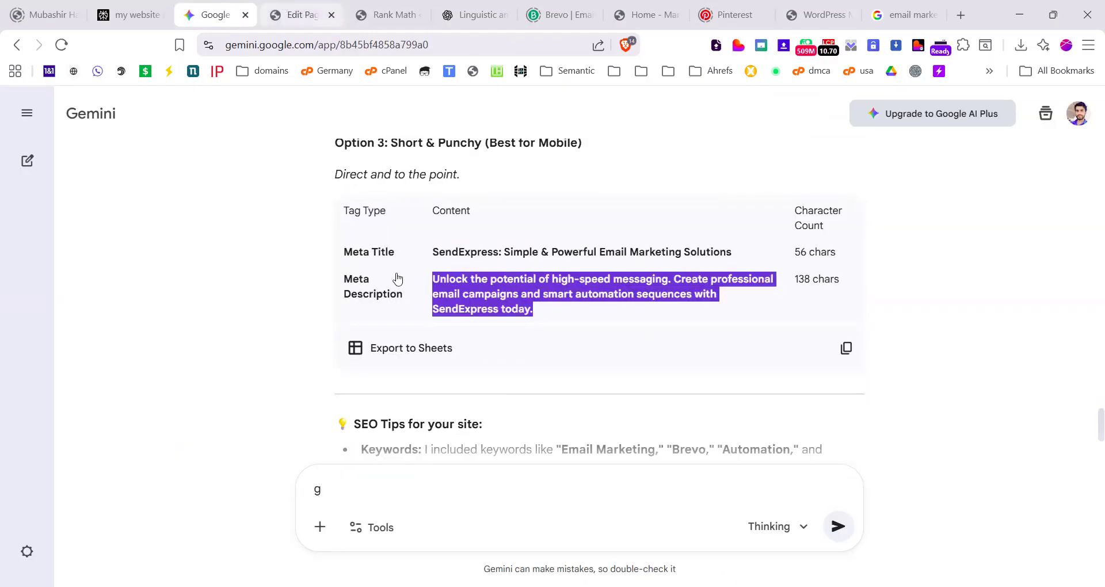
{"action": "key", "text": "ctrl+Tab"}
{"action": "key", "text": "Tab"}
{"action": "key", "text": "ctrl+a"}
{"action": "key", "text": "ctrl+v"}
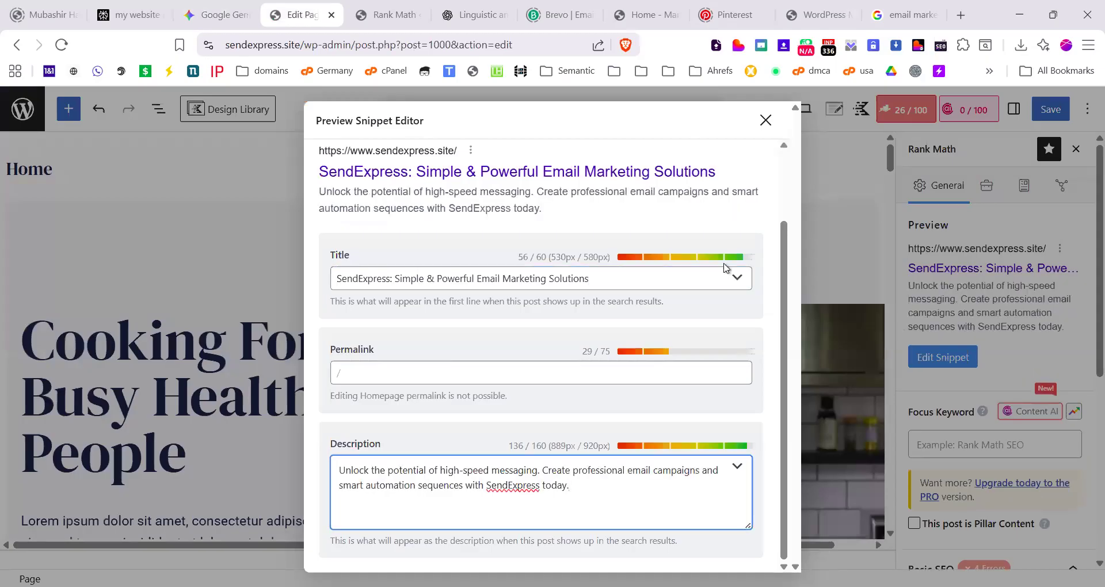
{"action": "left_click", "coordinate": [766, 120]}
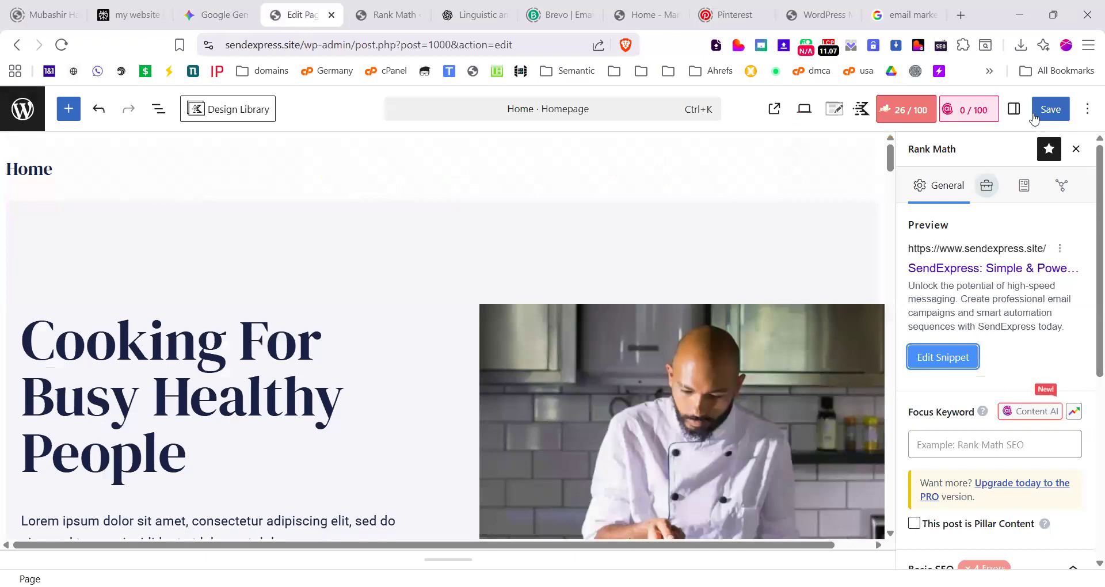
{"action": "left_click", "coordinate": [1054, 108]}
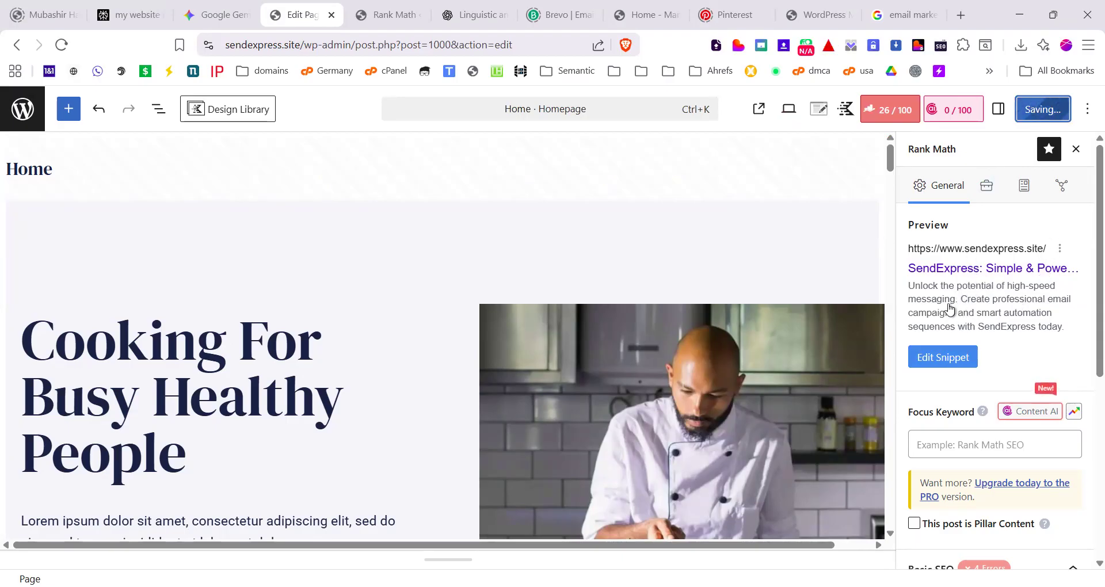
Step: Add "email marketing" as the Home page's focus keyword in Rank Math
{"action": "scroll", "coordinate": [238, 385], "scroll_direction": "down", "scroll_amount": 3}
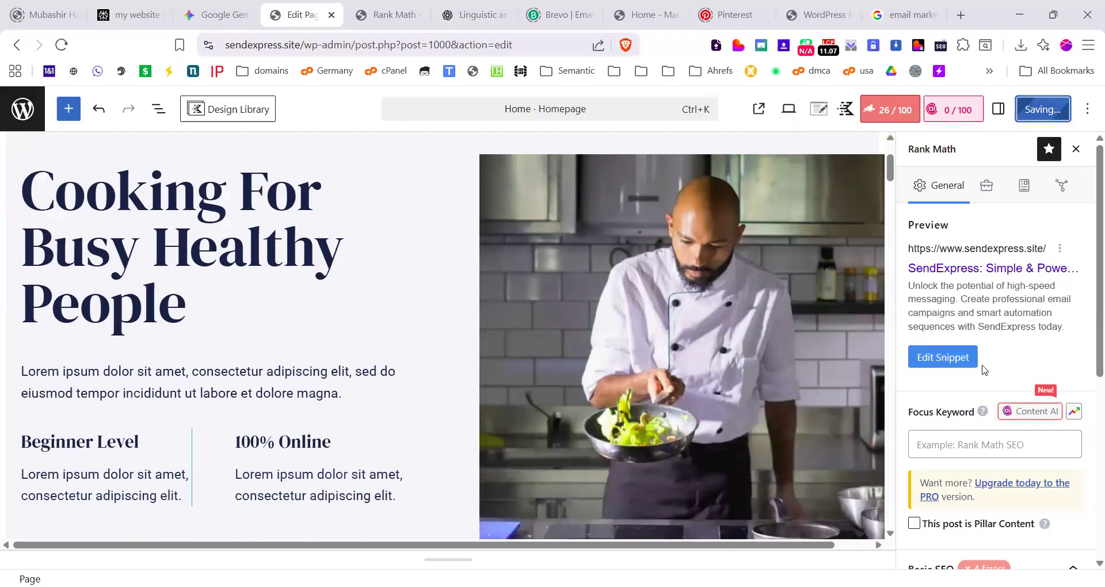
{"action": "scroll", "coordinate": [944, 317], "scroll_direction": "down", "scroll_amount": 4}
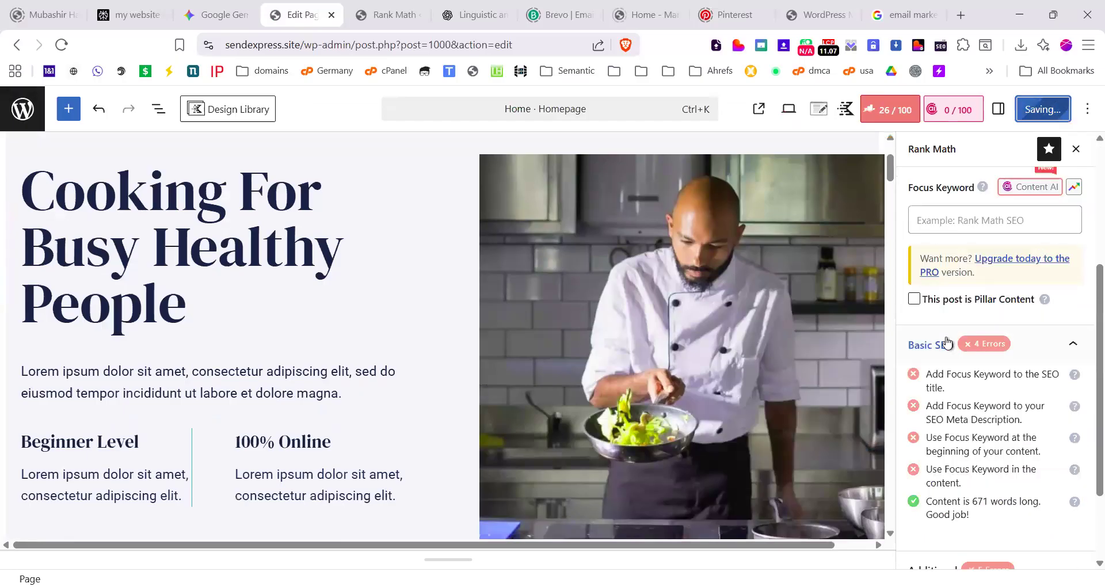
{"action": "left_click", "coordinate": [951, 218]}
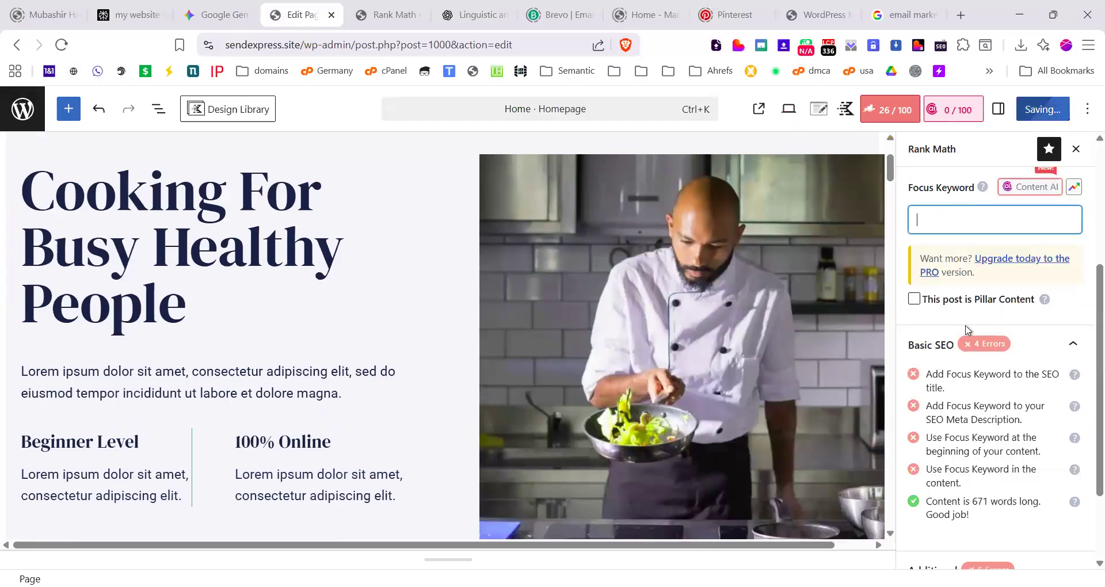
{"action": "scroll", "coordinate": [990, 383], "scroll_direction": "up", "scroll_amount": 3}
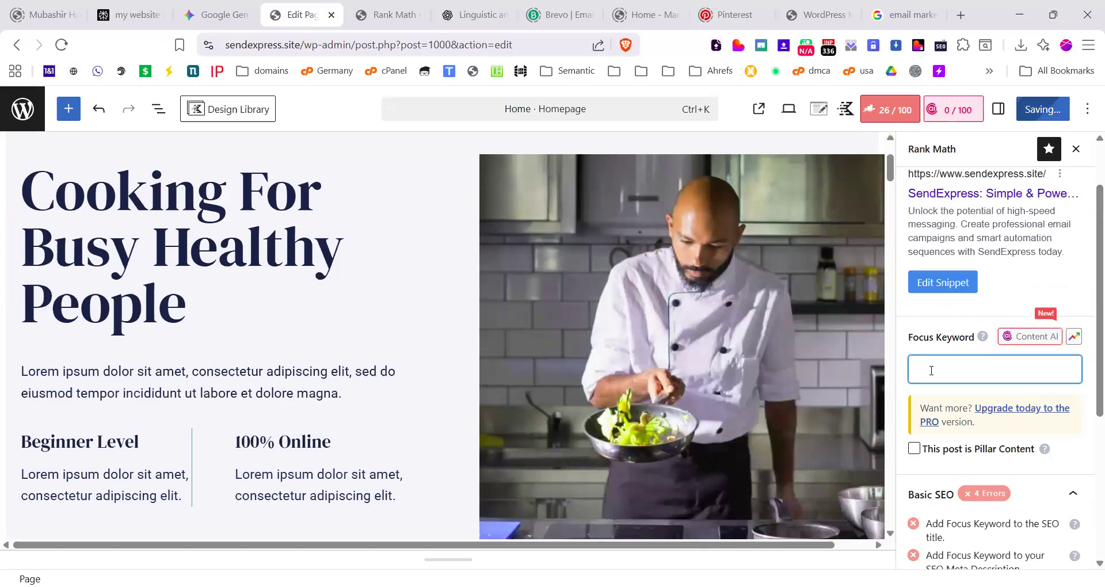
{"action": "type", "text": "e"}
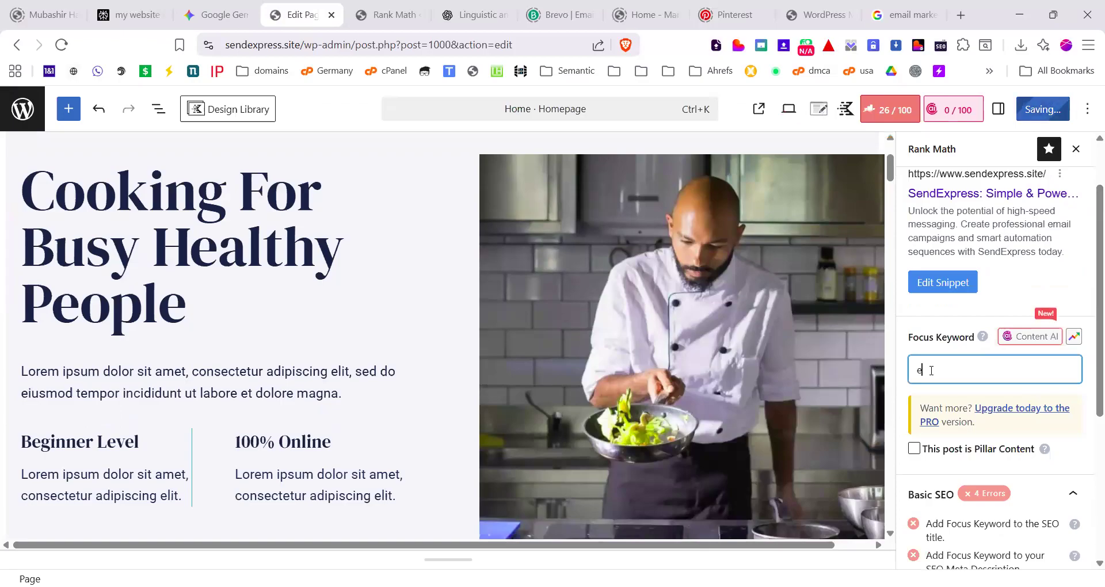
{"action": "type", "text": "mail m"}
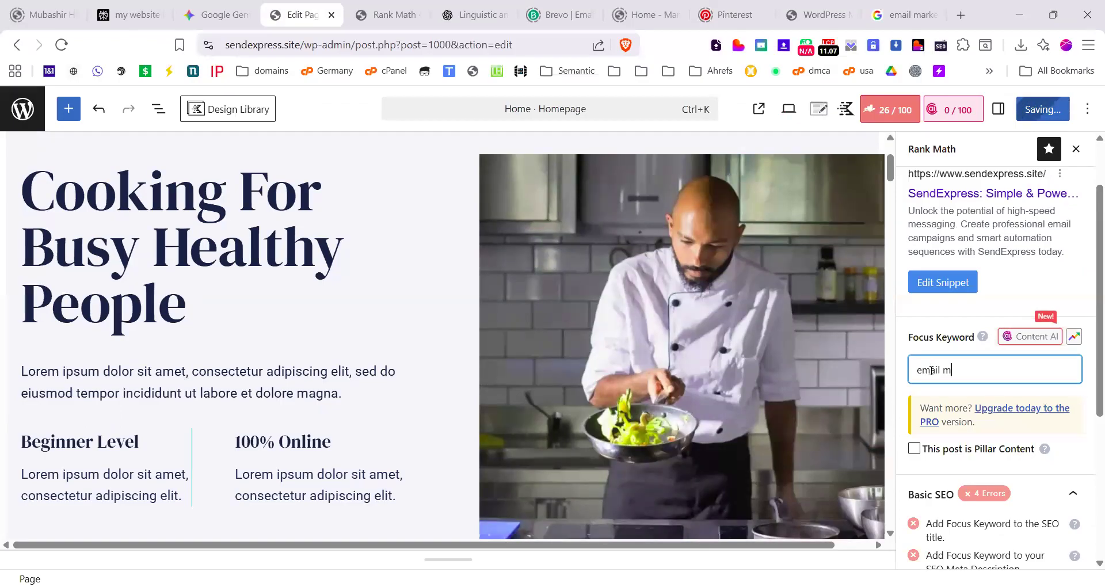
{"action": "type", "text": "arketing"}
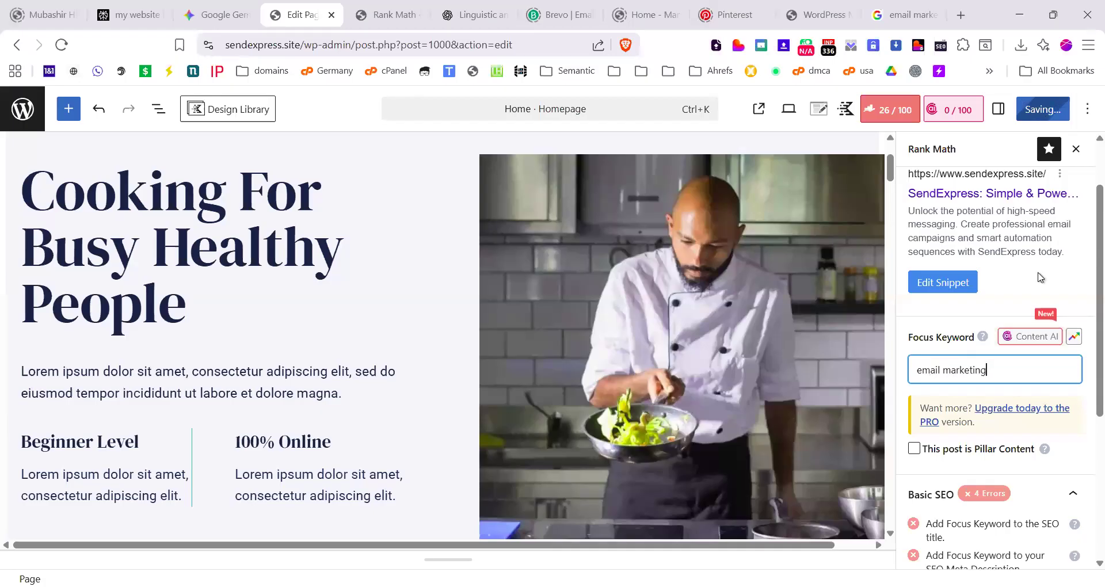
{"action": "key", "text": "Return"}
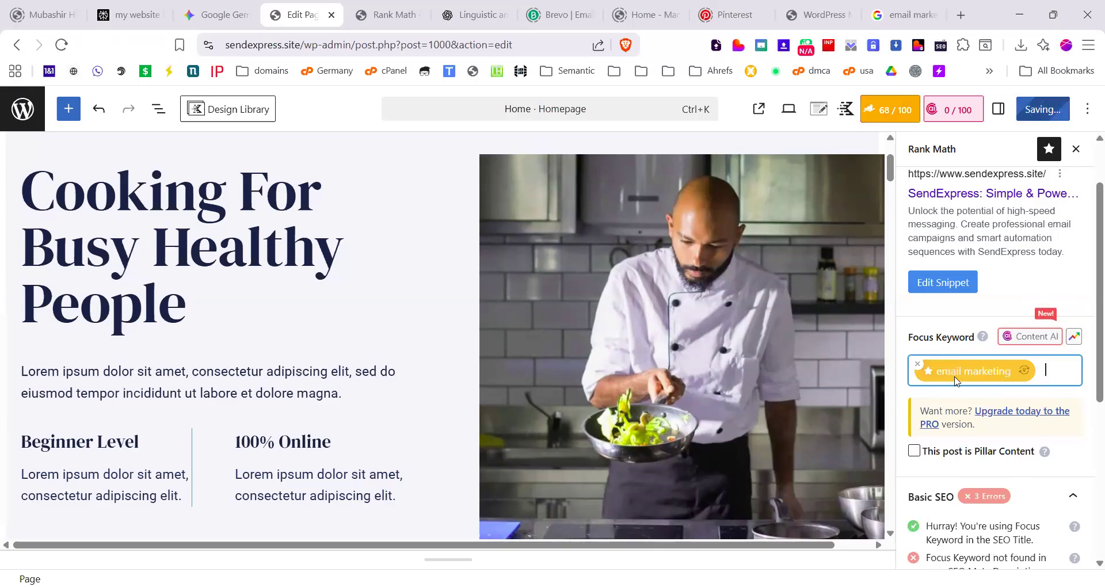
Step: Review the Basic SEO checks for the focus keyword against the snippet's meta description and the page's opening paragraph
{"action": "scroll", "coordinate": [955, 381], "scroll_direction": "down", "scroll_amount": 3}
{"action": "scroll", "coordinate": [920, 403], "scroll_direction": "down", "scroll_amount": 3}
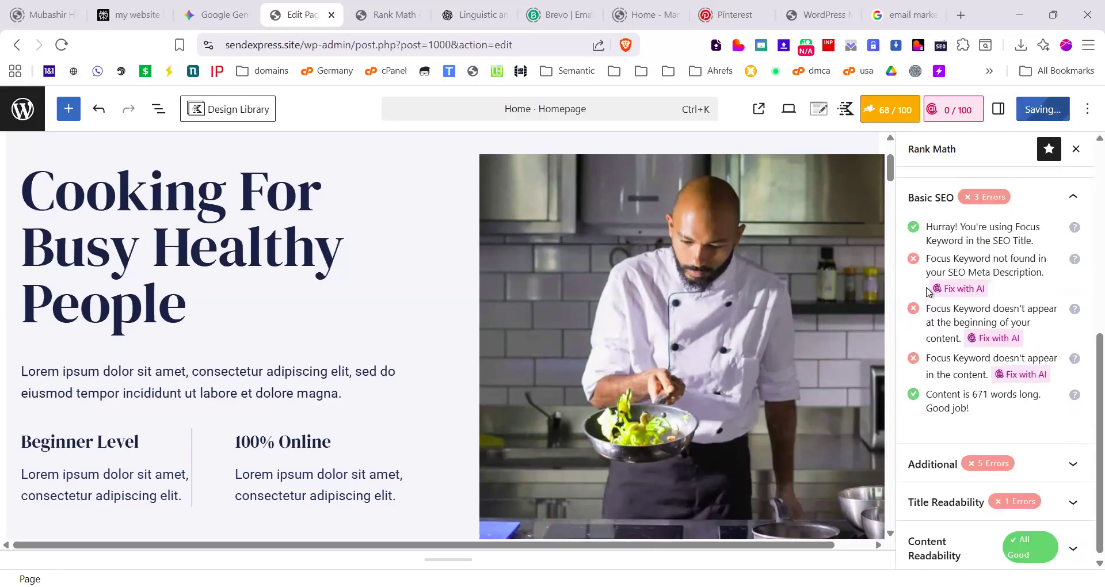
{"action": "left_click_drag", "start_coordinate": [1020, 272], "coordinate": [930, 259]}
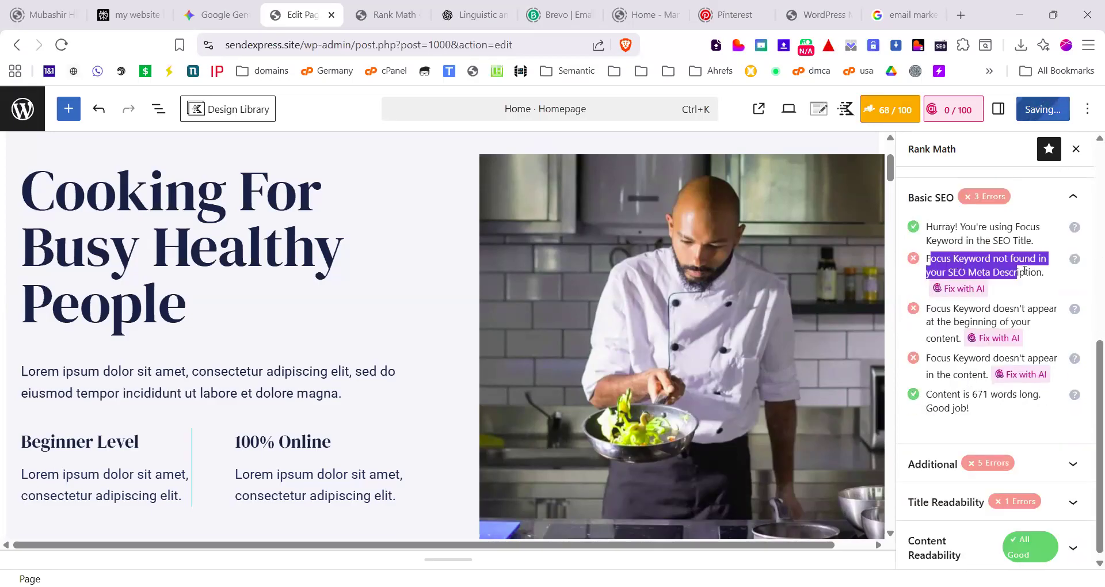
{"action": "scroll", "coordinate": [967, 305], "scroll_direction": "up", "scroll_amount": 6}
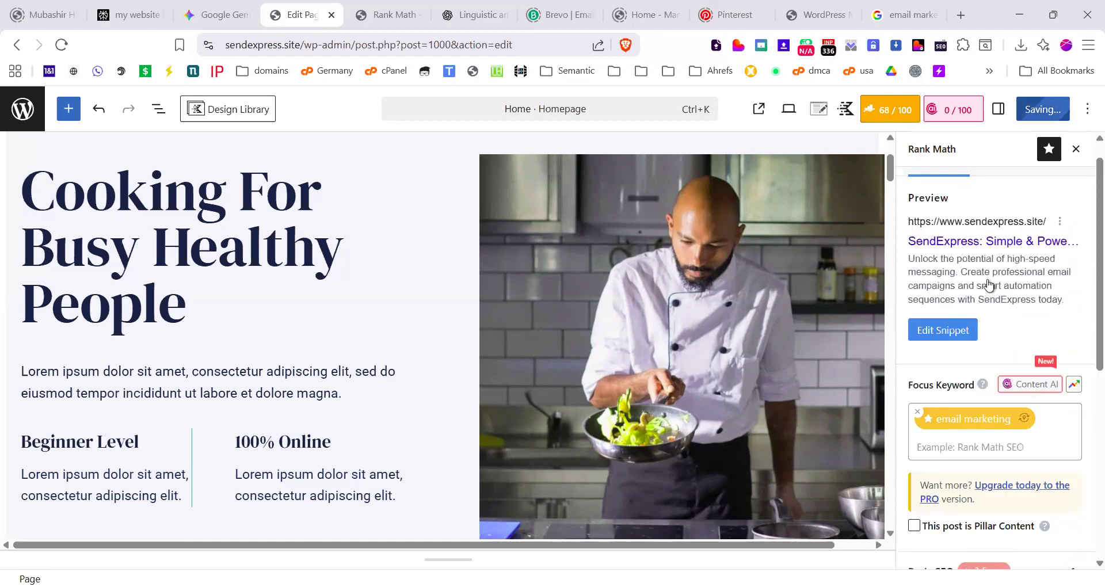
{"action": "scroll", "coordinate": [967, 314], "scroll_direction": "down", "scroll_amount": 1}
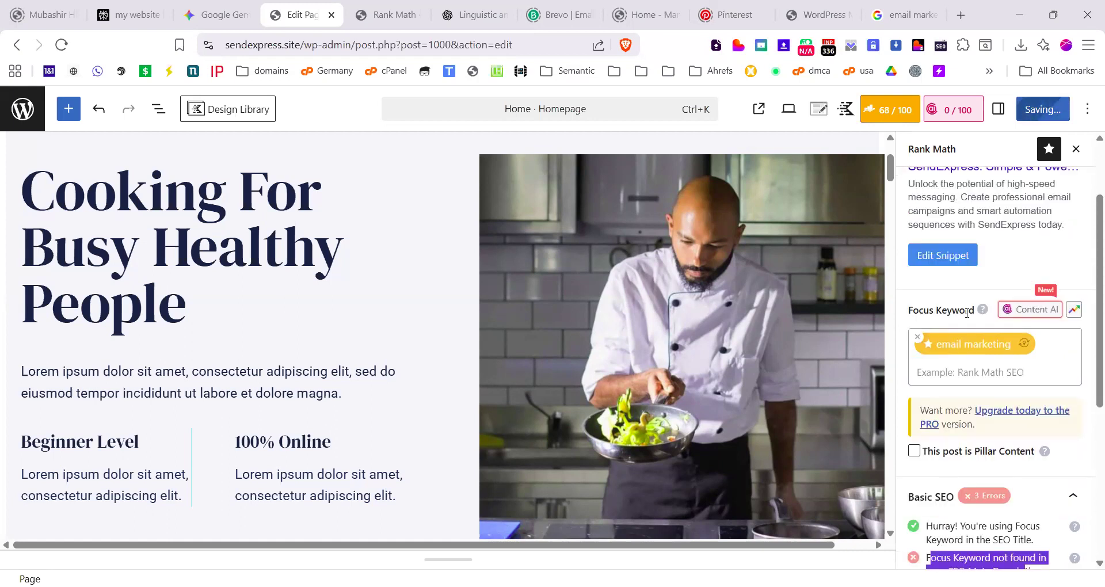
{"action": "scroll", "coordinate": [931, 325], "scroll_direction": "down", "scroll_amount": 1}
{"action": "scroll", "coordinate": [1002, 314], "scroll_direction": "down", "scroll_amount": 4}
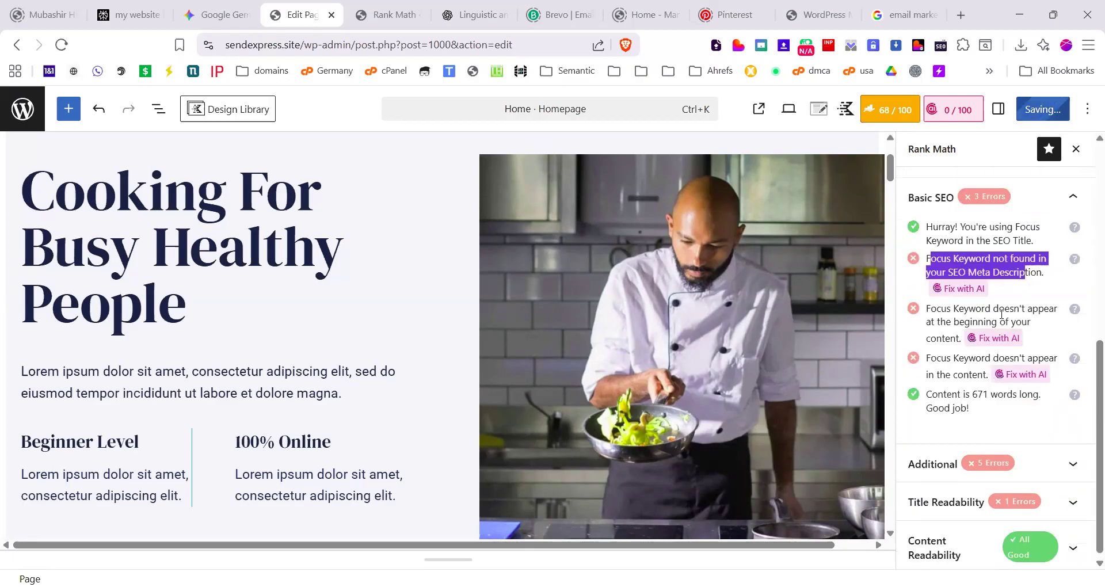
{"action": "left_click_drag", "start_coordinate": [930, 309], "coordinate": [1023, 322]}
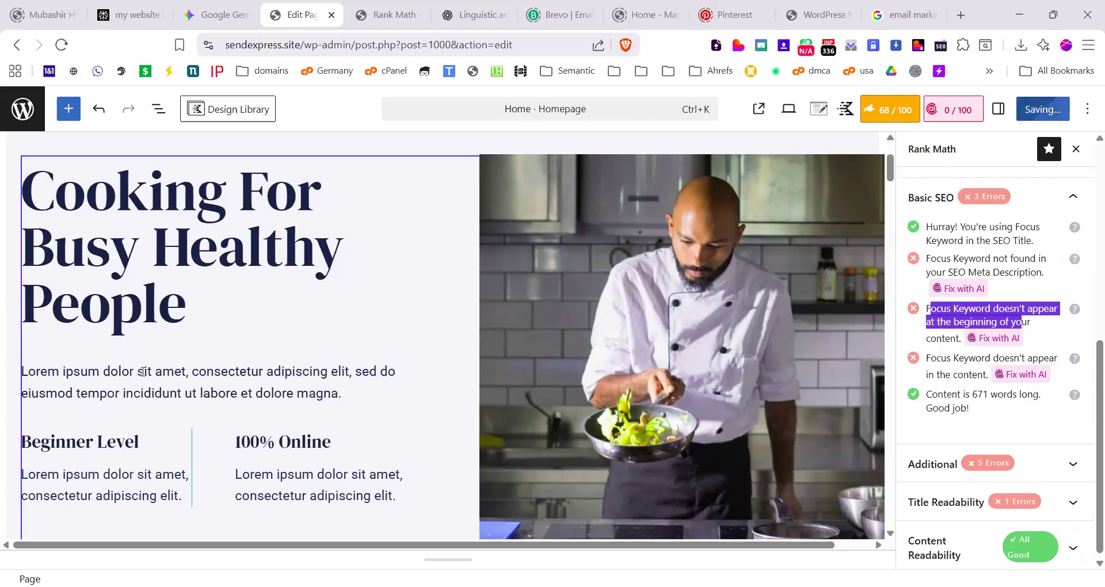
{"action": "left_click_drag", "start_coordinate": [28, 371], "coordinate": [142, 372]}
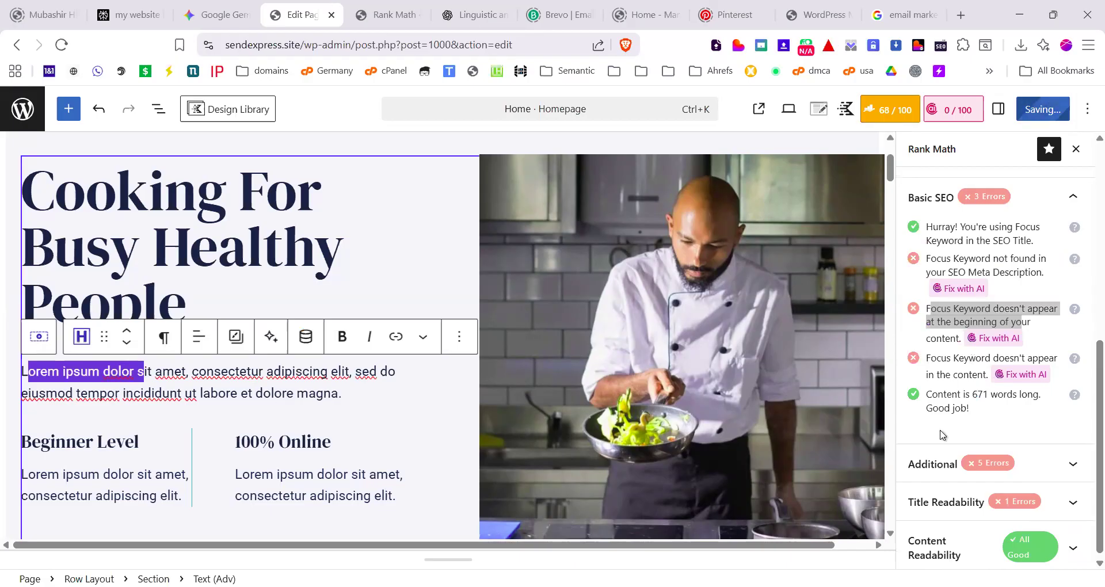
Step: Examine the Additional and Title Readability checks, and look through the Home page's subheadings for where the focus keyword belongs
{"action": "scroll", "coordinate": [935, 288], "scroll_direction": "down", "scroll_amount": 3}
{"action": "left_click", "coordinate": [936, 282]}
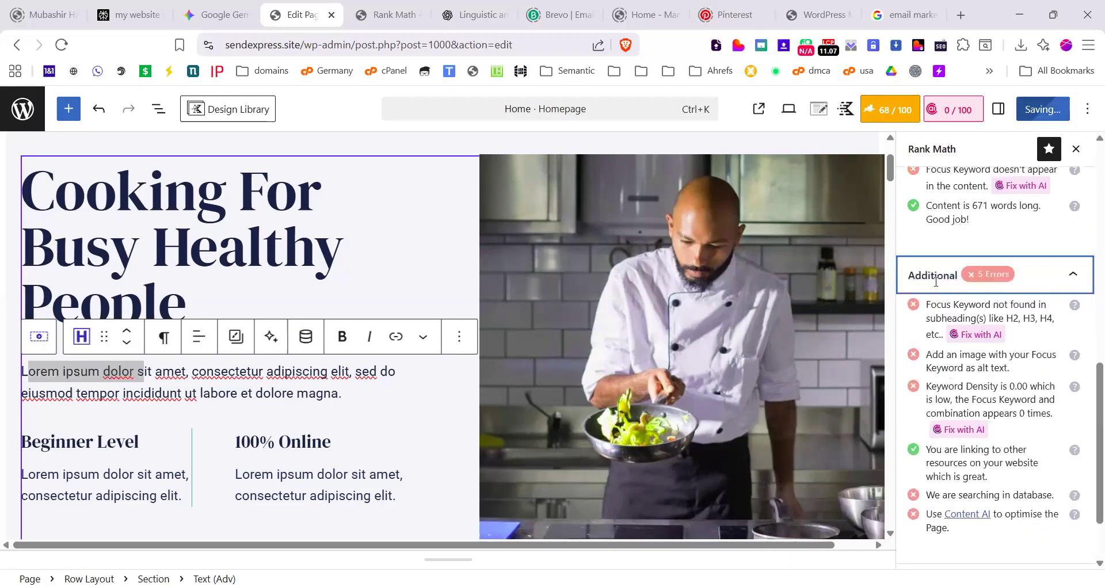
{"action": "scroll", "coordinate": [933, 232], "scroll_direction": "down", "scroll_amount": 1}
{"action": "left_click_drag", "start_coordinate": [932, 234], "coordinate": [1024, 248]}
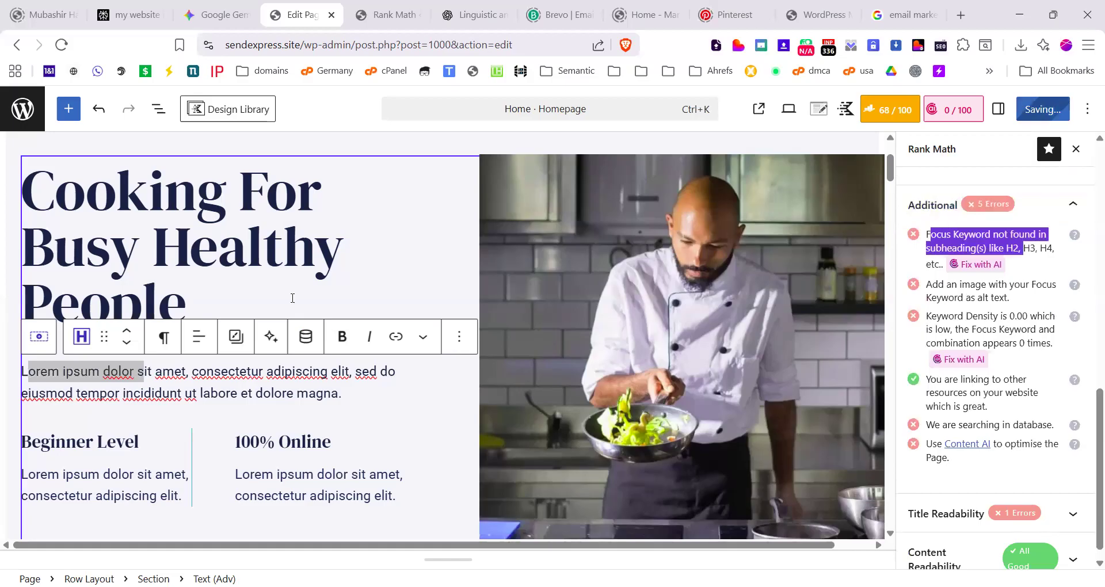
{"action": "scroll", "coordinate": [305, 435], "scroll_direction": "down", "scroll_amount": 1}
{"action": "scroll", "coordinate": [455, 374], "scroll_direction": "down", "scroll_amount": 5}
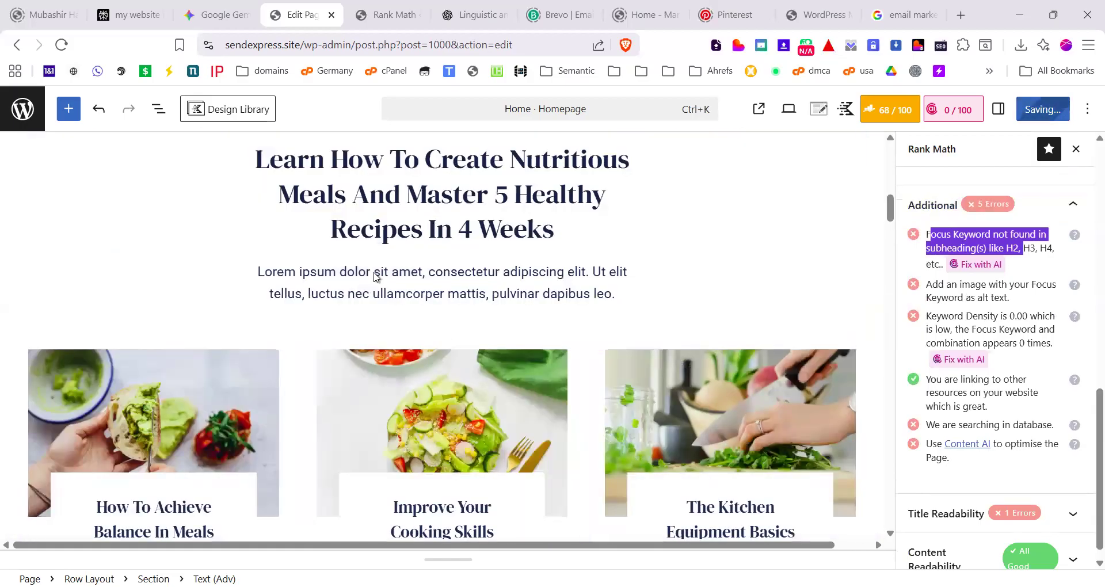
{"action": "scroll", "coordinate": [455, 350], "scroll_direction": "down", "scroll_amount": 4}
{"action": "scroll", "coordinate": [466, 294], "scroll_direction": "down", "scroll_amount": 5}
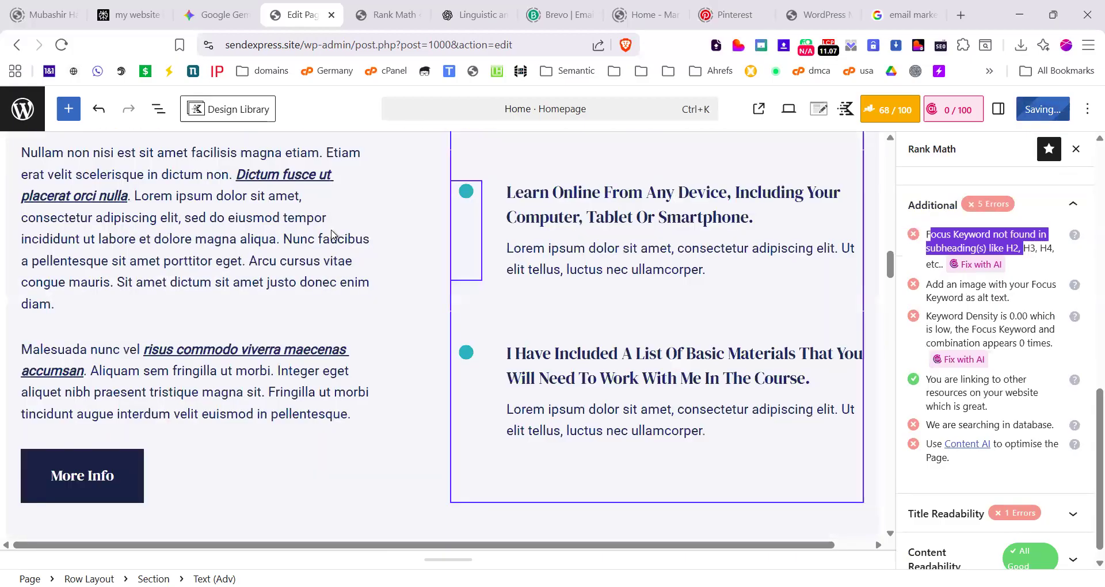
{"action": "scroll", "coordinate": [451, 306], "scroll_direction": "down", "scroll_amount": 3}
{"action": "scroll", "coordinate": [472, 319], "scroll_direction": "down", "scroll_amount": 5}
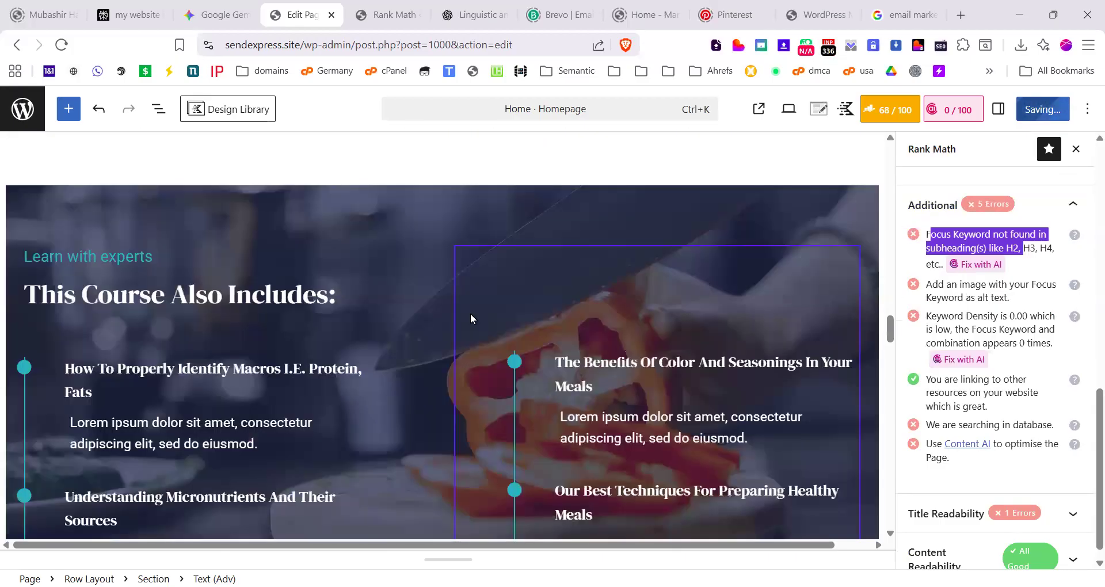
{"action": "scroll", "coordinate": [473, 240], "scroll_direction": "down", "scroll_amount": 5}
{"action": "scroll", "coordinate": [677, 247], "scroll_direction": "down", "scroll_amount": 4}
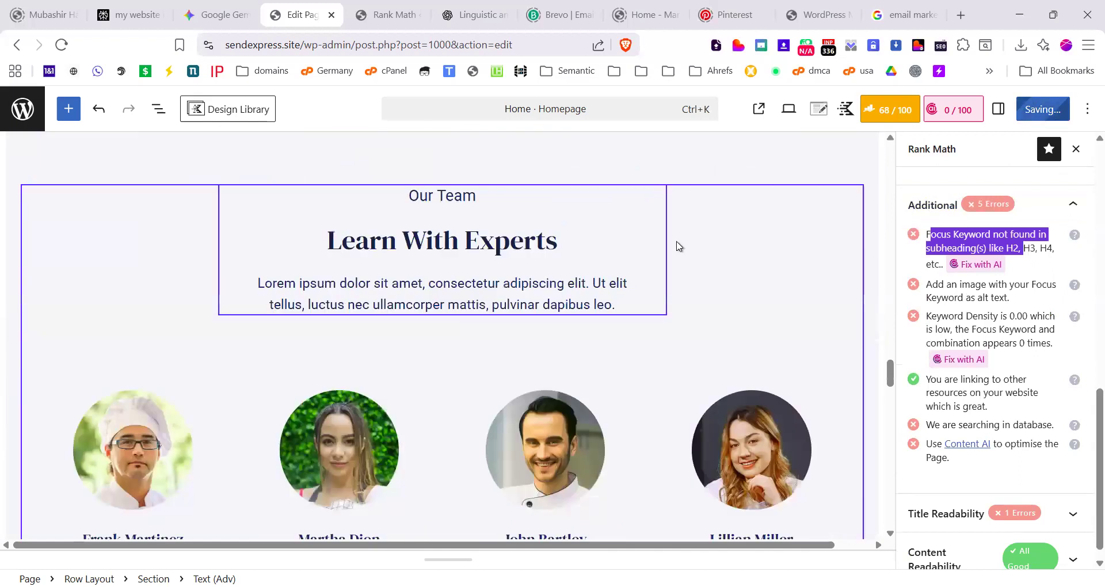
{"action": "scroll", "coordinate": [662, 394], "scroll_direction": "down", "scroll_amount": 5}
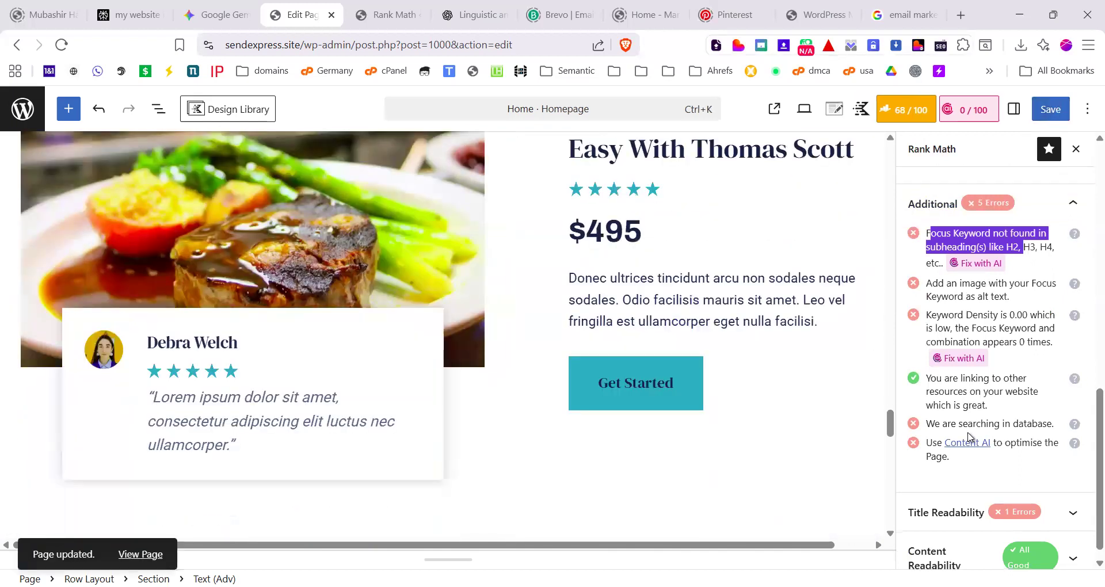
{"action": "scroll", "coordinate": [955, 439], "scroll_direction": "down", "scroll_amount": 1}
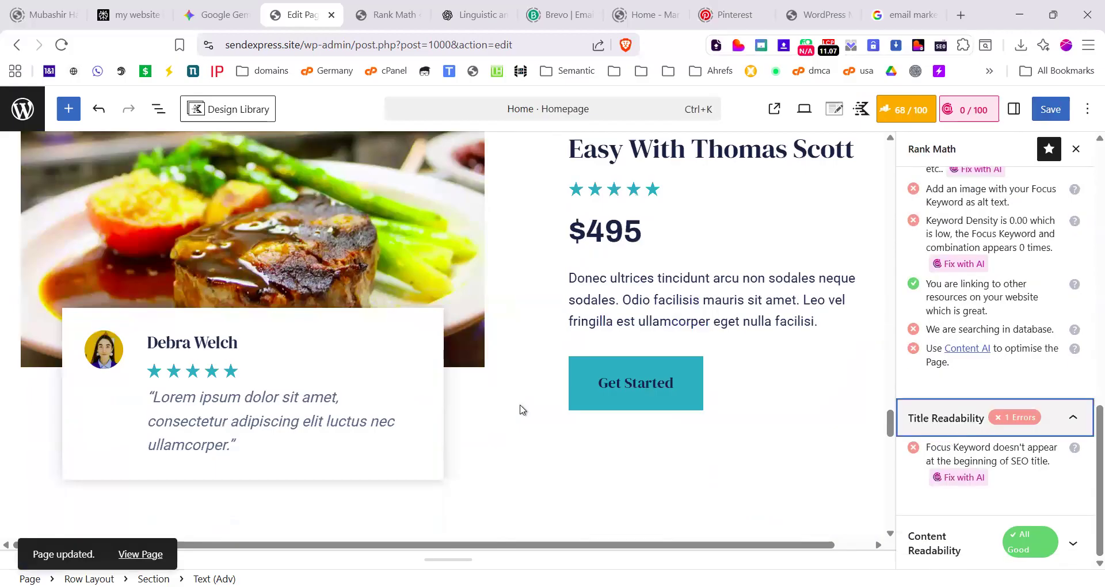
Step: Look over the Home page's template headings, text and images from the opening section through the course overview and requirements sections
{"action": "scroll", "coordinate": [518, 359], "scroll_direction": "up", "scroll_amount": 7}
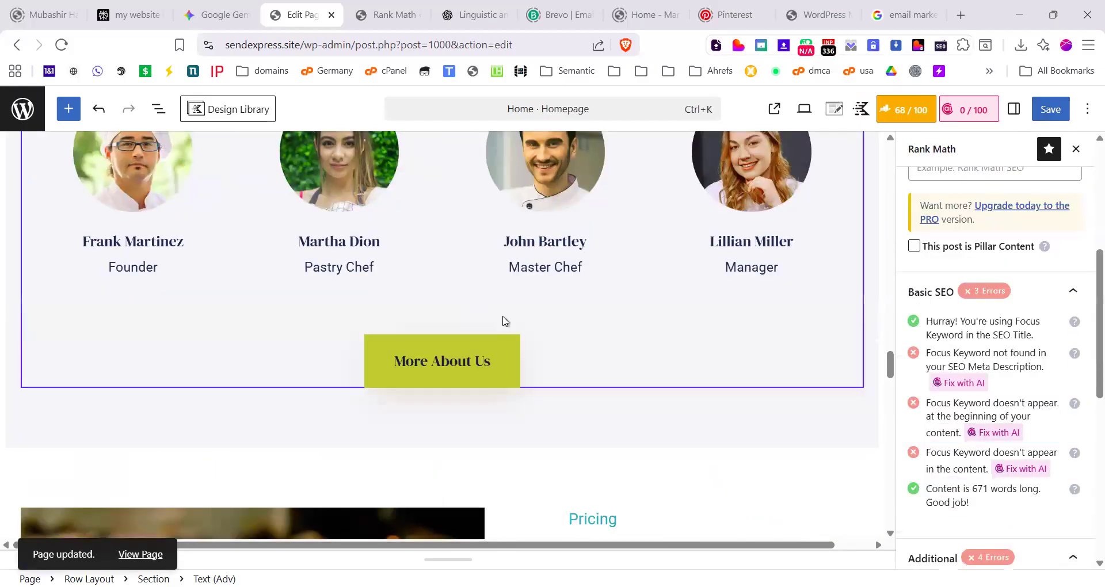
{"action": "scroll", "coordinate": [486, 308], "scroll_direction": "up", "scroll_amount": 5}
{"action": "scroll", "coordinate": [461, 242], "scroll_direction": "up", "scroll_amount": 5}
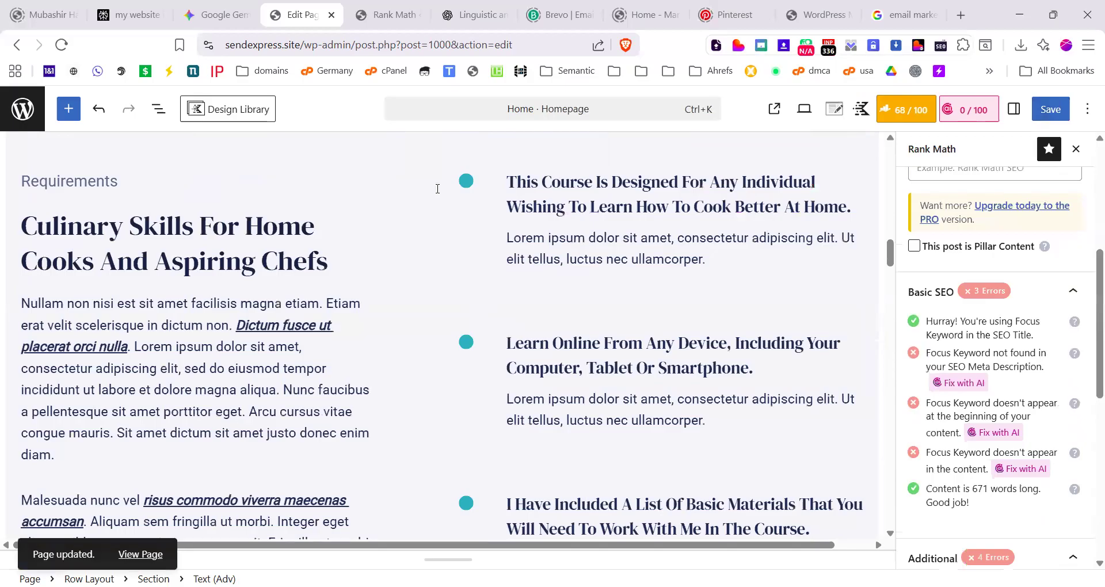
{"action": "scroll", "coordinate": [487, 284], "scroll_direction": "up", "scroll_amount": 5}
{"action": "scroll", "coordinate": [374, 280], "scroll_direction": "up", "scroll_amount": 4}
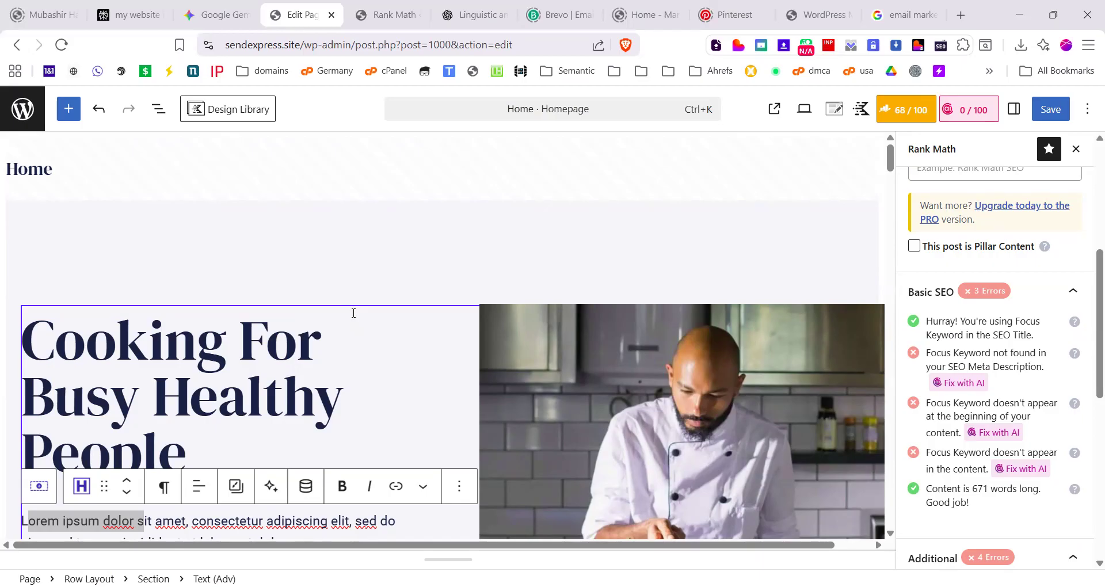
{"action": "scroll", "coordinate": [554, 277], "scroll_direction": "down", "scroll_amount": 4}
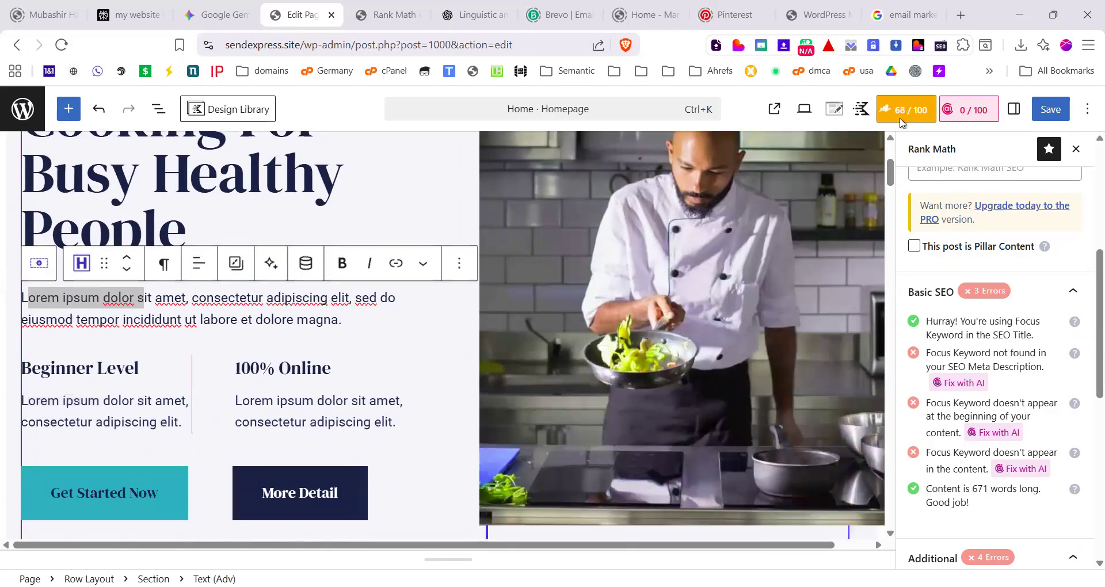
{"action": "scroll", "coordinate": [647, 255], "scroll_direction": "up", "scroll_amount": 3}
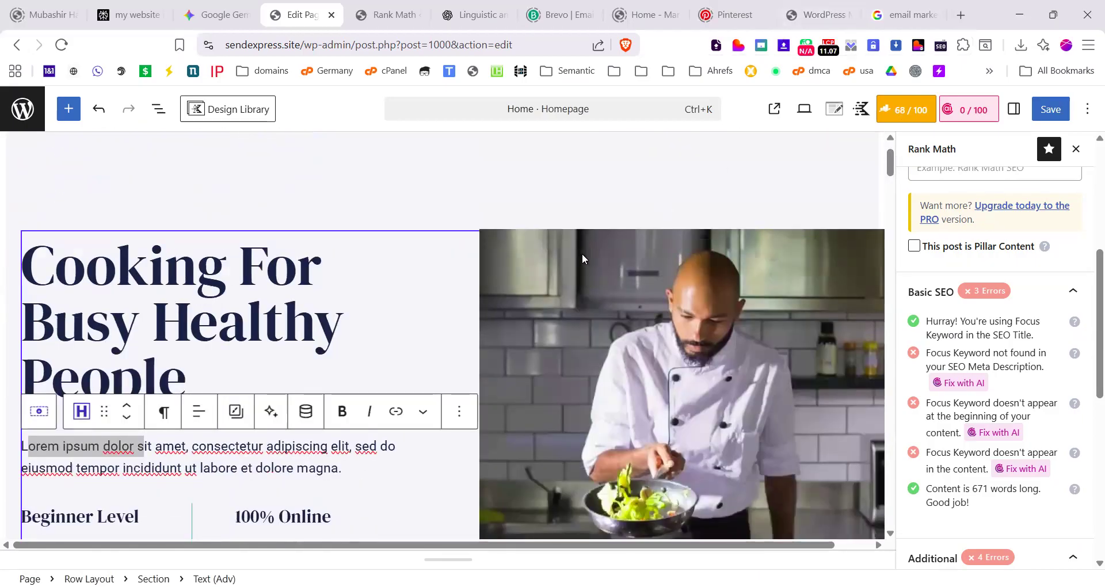
{"action": "scroll", "coordinate": [582, 254], "scroll_direction": "down", "scroll_amount": 4}
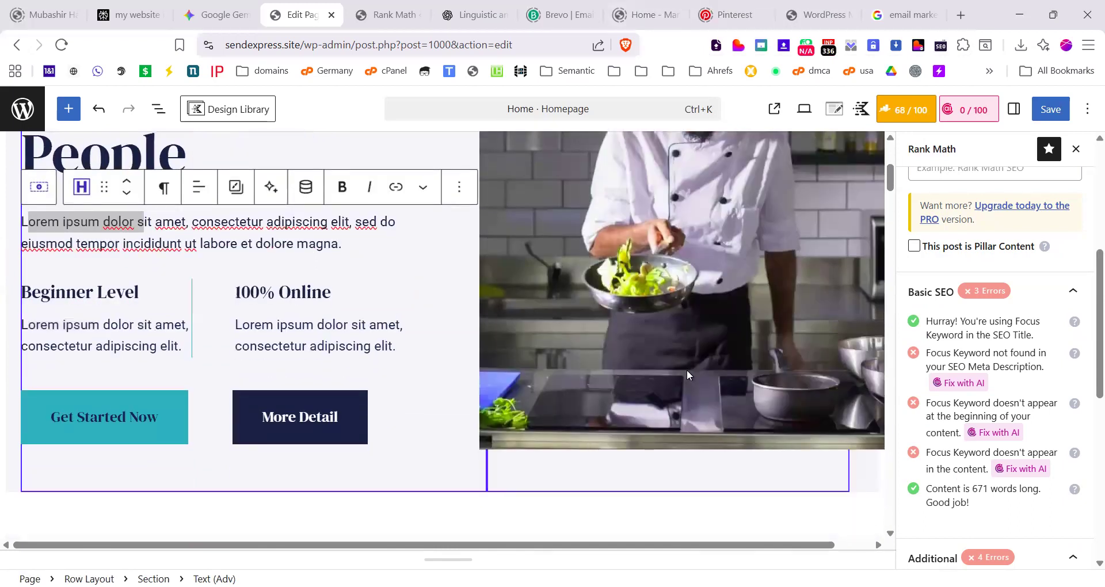
{"action": "scroll", "coordinate": [705, 366], "scroll_direction": "up", "scroll_amount": 1}
{"action": "scroll", "coordinate": [700, 362], "scroll_direction": "up", "scroll_amount": 1}
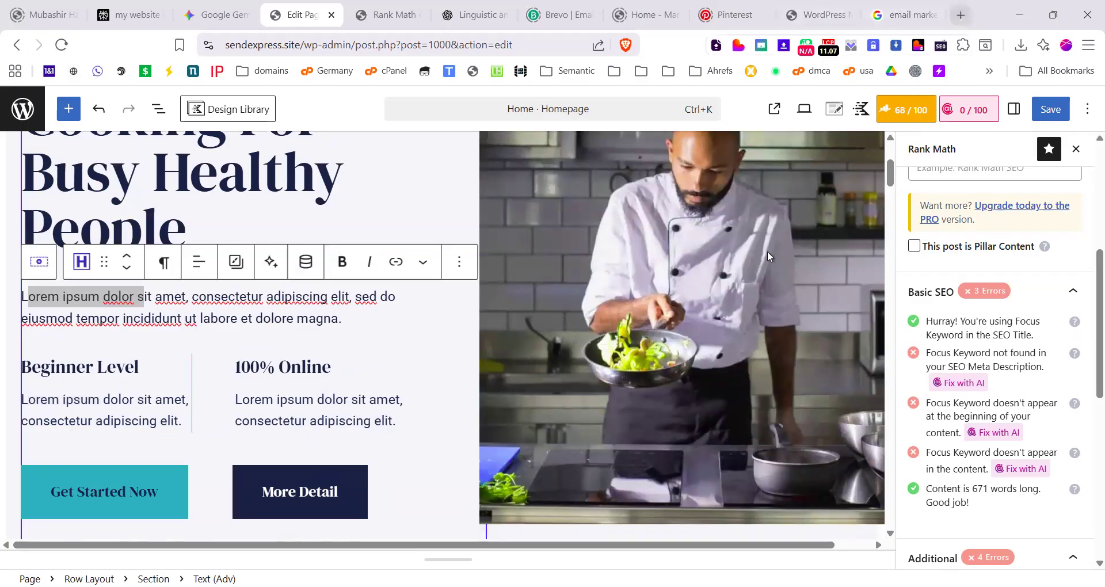
{"action": "scroll", "coordinate": [730, 338], "scroll_direction": "down", "scroll_amount": 4}
{"action": "scroll", "coordinate": [722, 335], "scroll_direction": "down", "scroll_amount": 10}
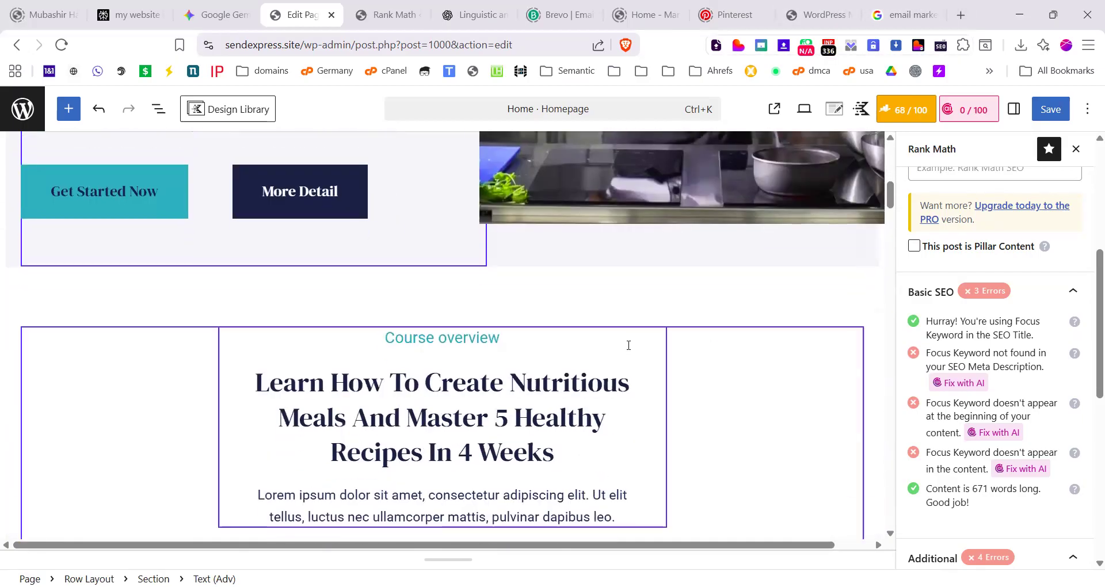
{"action": "scroll", "coordinate": [576, 341], "scroll_direction": "down", "scroll_amount": 4}
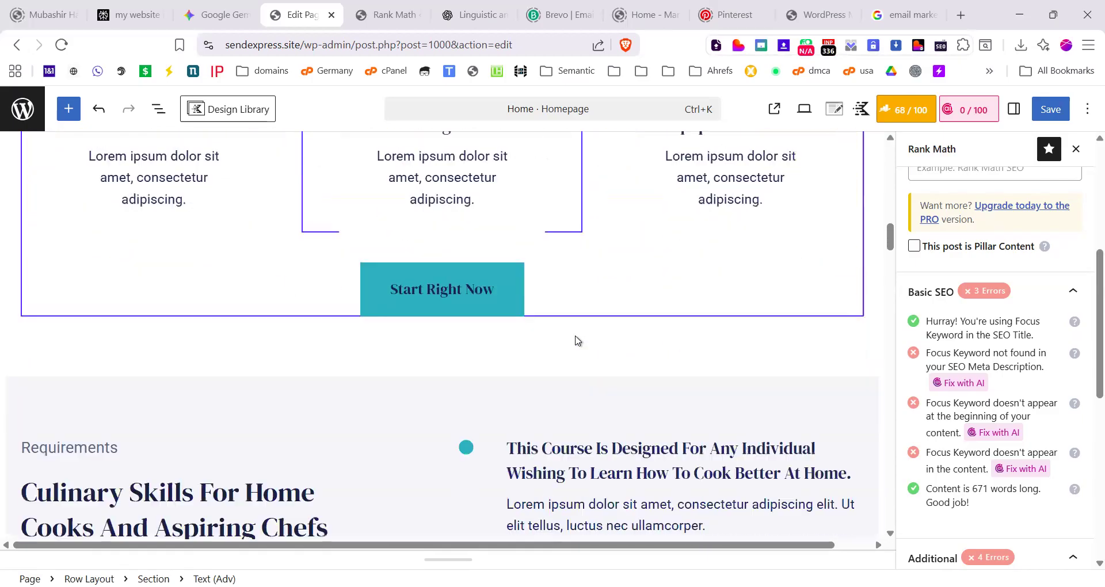
{"action": "scroll", "coordinate": [576, 340], "scroll_direction": "up", "scroll_amount": 7}
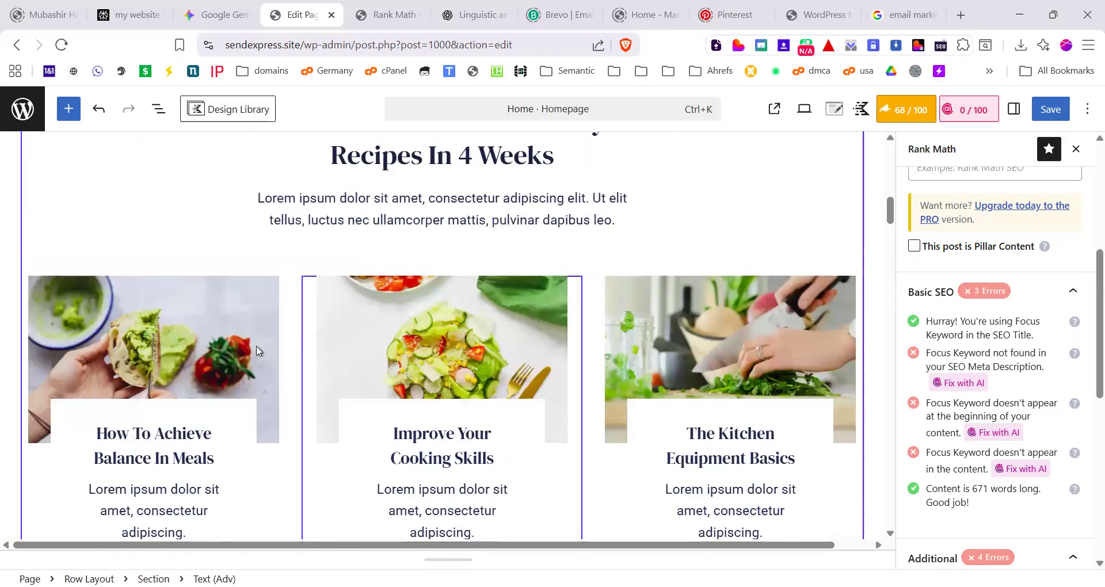
{"action": "scroll", "coordinate": [461, 345], "scroll_direction": "up", "scroll_amount": 1}
{"action": "scroll", "coordinate": [573, 378], "scroll_direction": "down", "scroll_amount": 4}
{"action": "scroll", "coordinate": [572, 377], "scroll_direction": "down", "scroll_amount": 10}
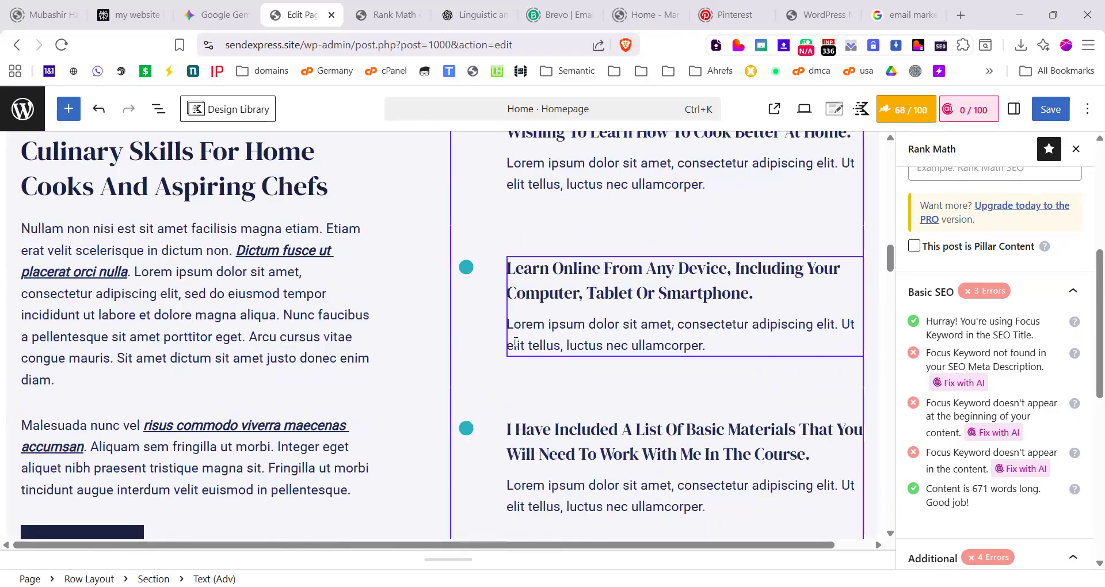
{"action": "scroll", "coordinate": [652, 382], "scroll_direction": "down", "scroll_amount": 4}
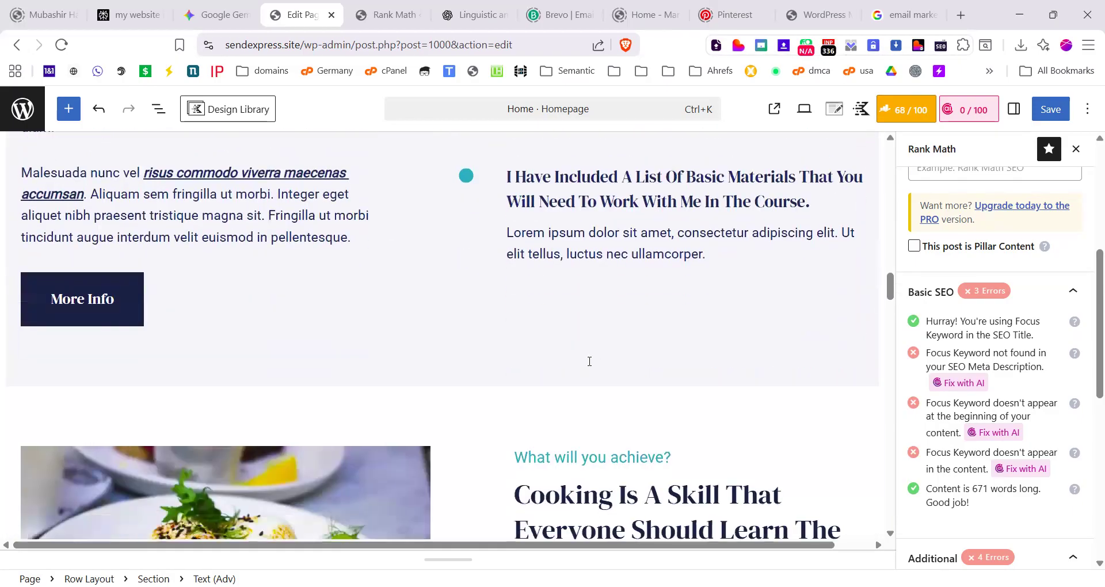
Step: Look through the Home page's remaining sections down to the team section, and close the Rank Math sidebar for a wider view
{"action": "scroll", "coordinate": [590, 361], "scroll_direction": "down", "scroll_amount": 7}
{"action": "scroll", "coordinate": [237, 346], "scroll_direction": "up", "scroll_amount": 3}
{"action": "scroll", "coordinate": [473, 265], "scroll_direction": "down", "scroll_amount": 3}
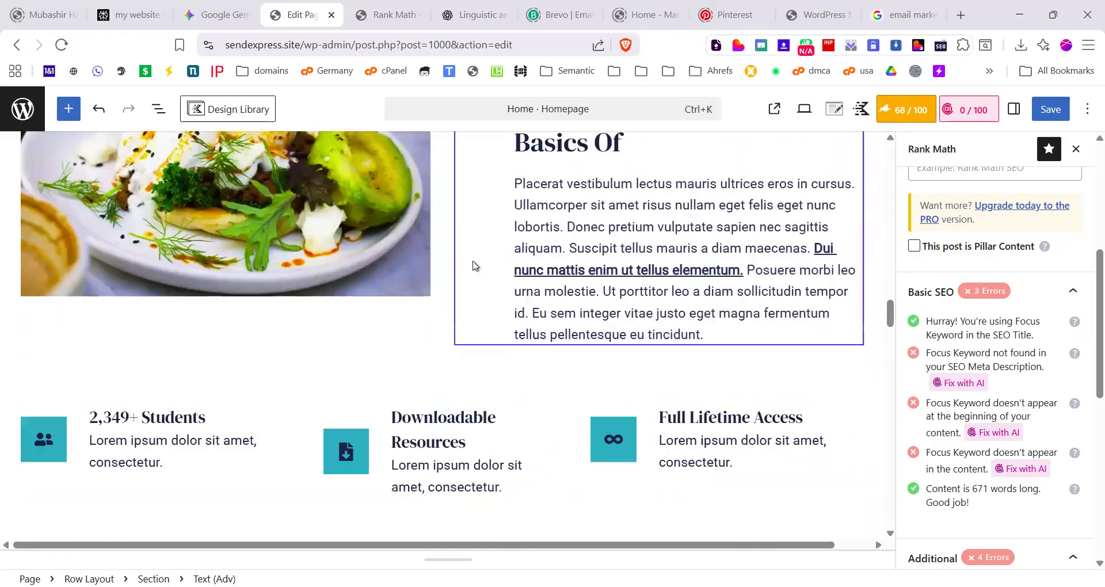
{"action": "scroll", "coordinate": [474, 265], "scroll_direction": "down", "scroll_amount": 15}
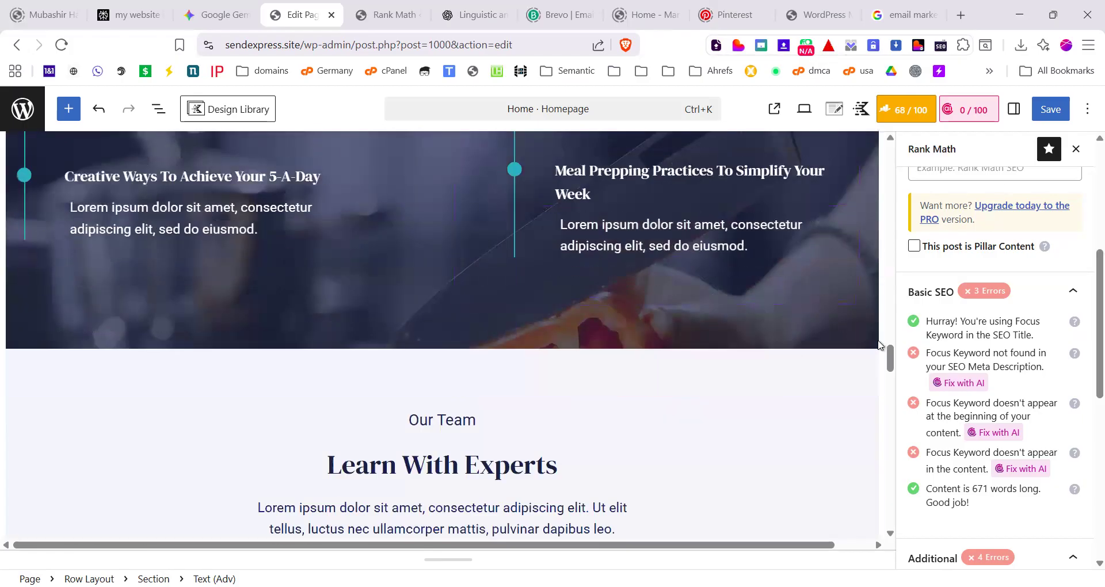
{"action": "scroll", "coordinate": [806, 345], "scroll_direction": "up", "scroll_amount": 4}
{"action": "left_click", "coordinate": [1076, 148]}
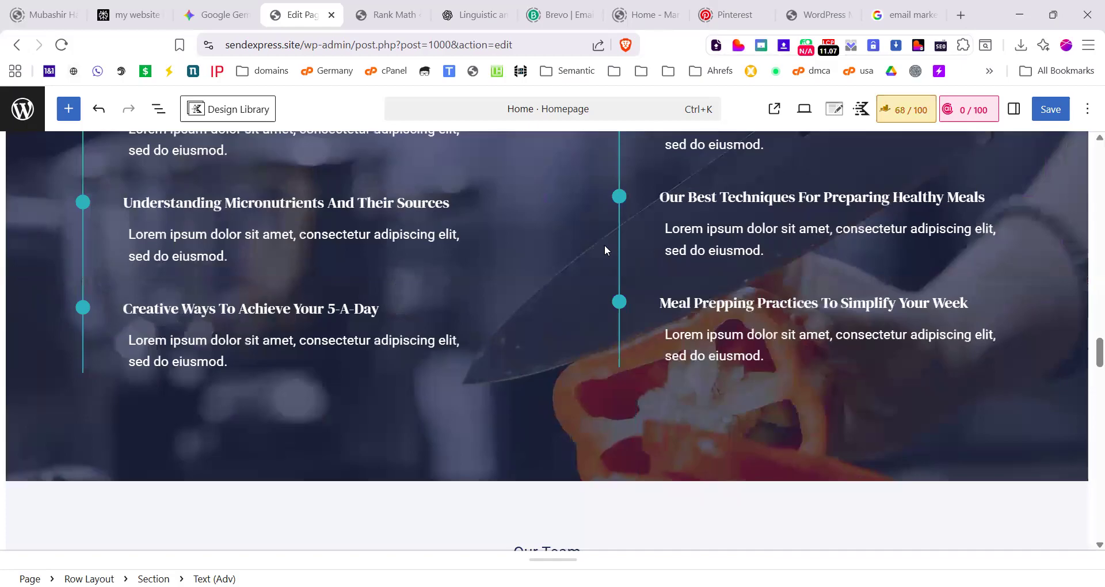
{"action": "scroll", "coordinate": [561, 348], "scroll_direction": "up", "scroll_amount": 15}
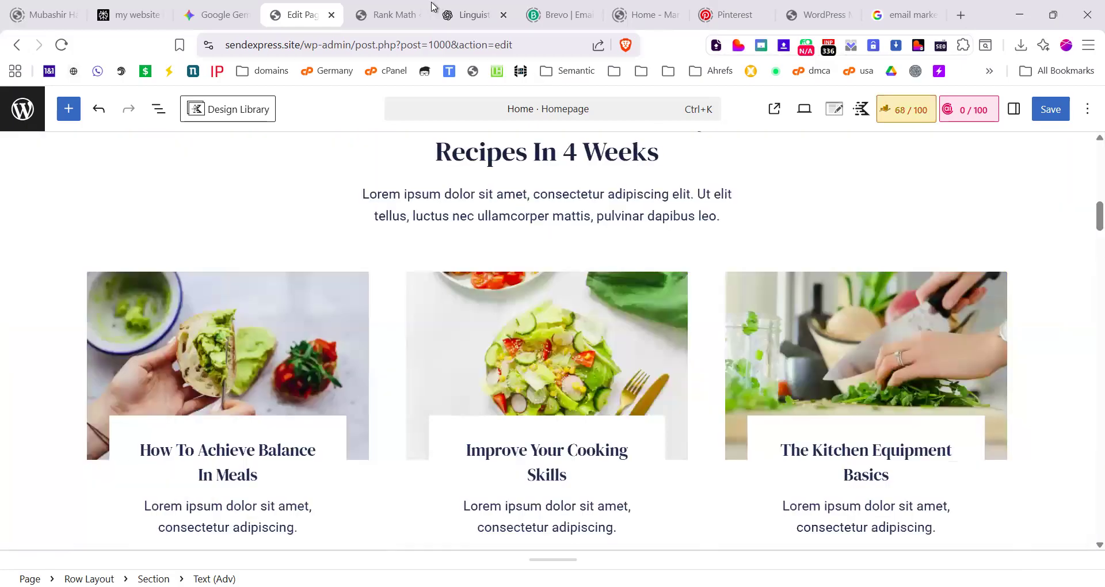
{"action": "scroll", "coordinate": [417, 367], "scroll_direction": "up", "scroll_amount": 5}
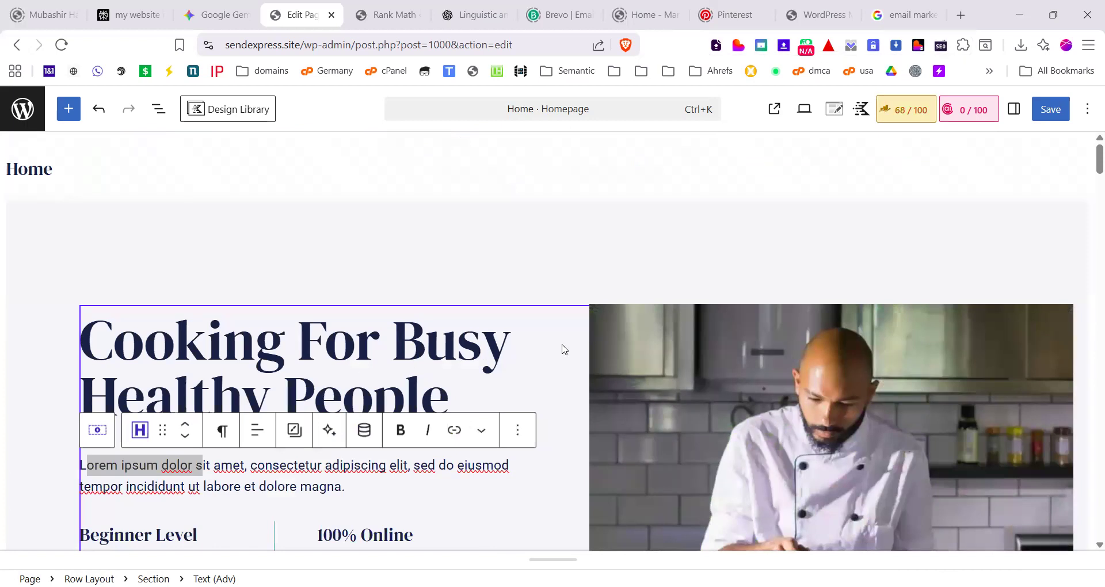
Step: Examine the Home page's opening text and buttons, course overview cards and requirements section as places for links
{"action": "scroll", "coordinate": [587, 345], "scroll_direction": "down", "scroll_amount": 3}
{"action": "left_click", "coordinate": [192, 339]}
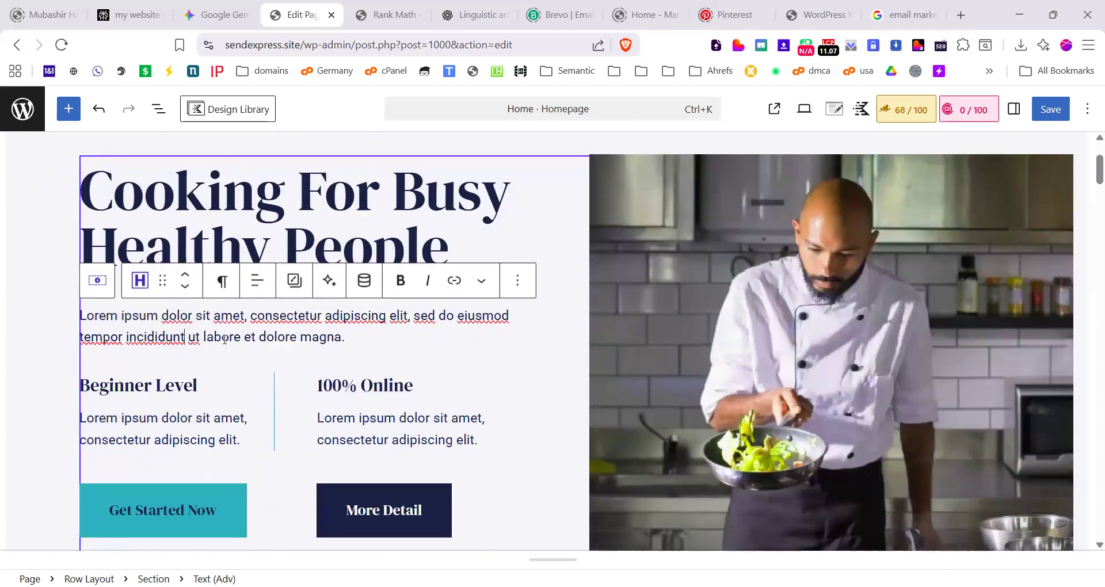
{"action": "scroll", "coordinate": [261, 434], "scroll_direction": "down", "scroll_amount": 3}
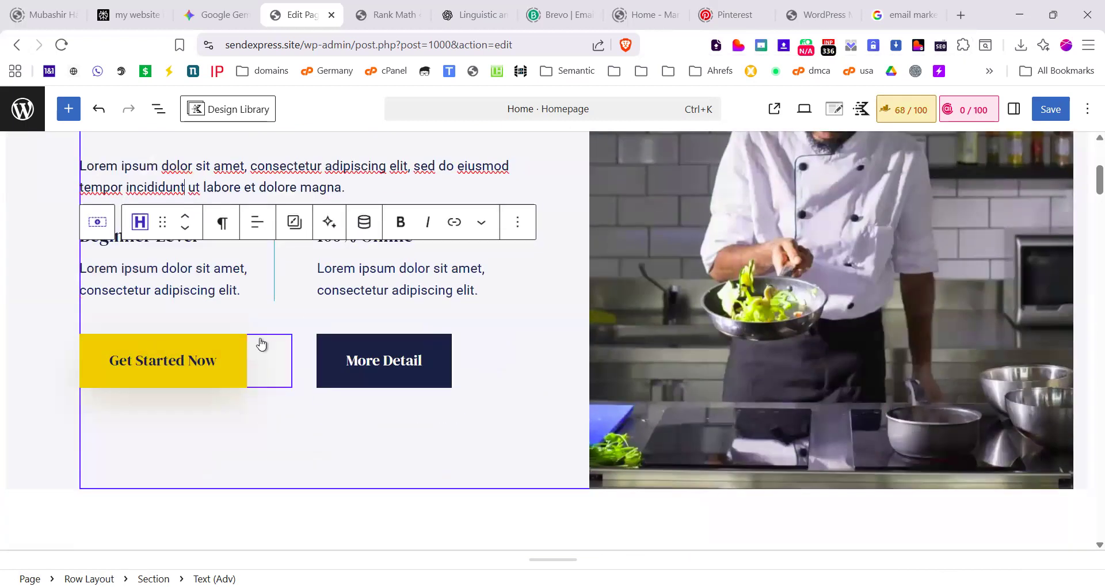
{"action": "scroll", "coordinate": [160, 395], "scroll_direction": "down", "scroll_amount": 4}
{"action": "scroll", "coordinate": [286, 455], "scroll_direction": "down", "scroll_amount": 6}
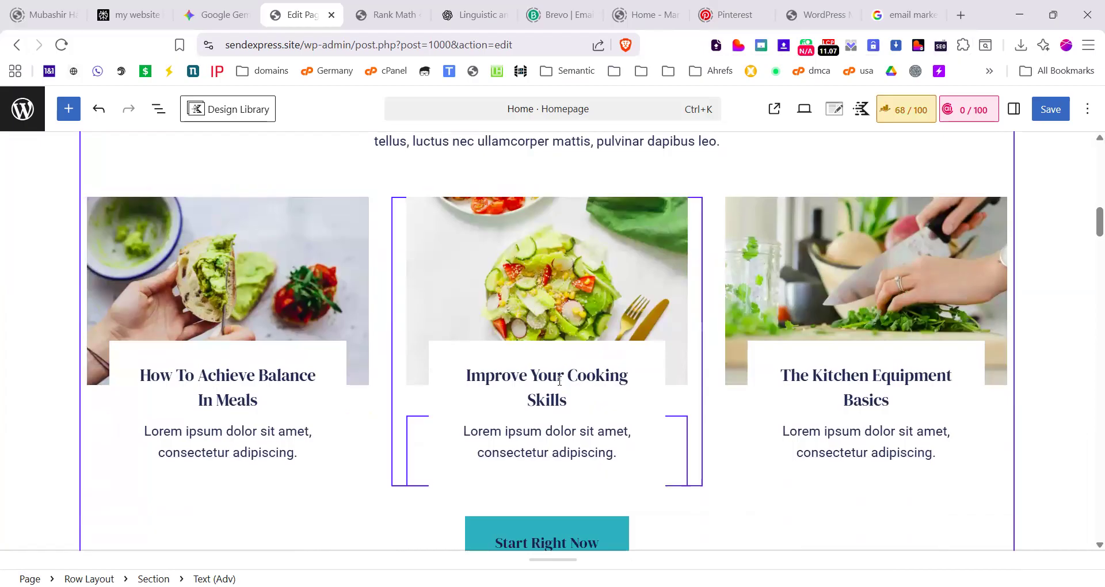
{"action": "scroll", "coordinate": [350, 358], "scroll_direction": "down", "scroll_amount": 3}
{"action": "scroll", "coordinate": [476, 296], "scroll_direction": "down", "scroll_amount": 4}
{"action": "scroll", "coordinate": [449, 384], "scroll_direction": "down", "scroll_amount": 4}
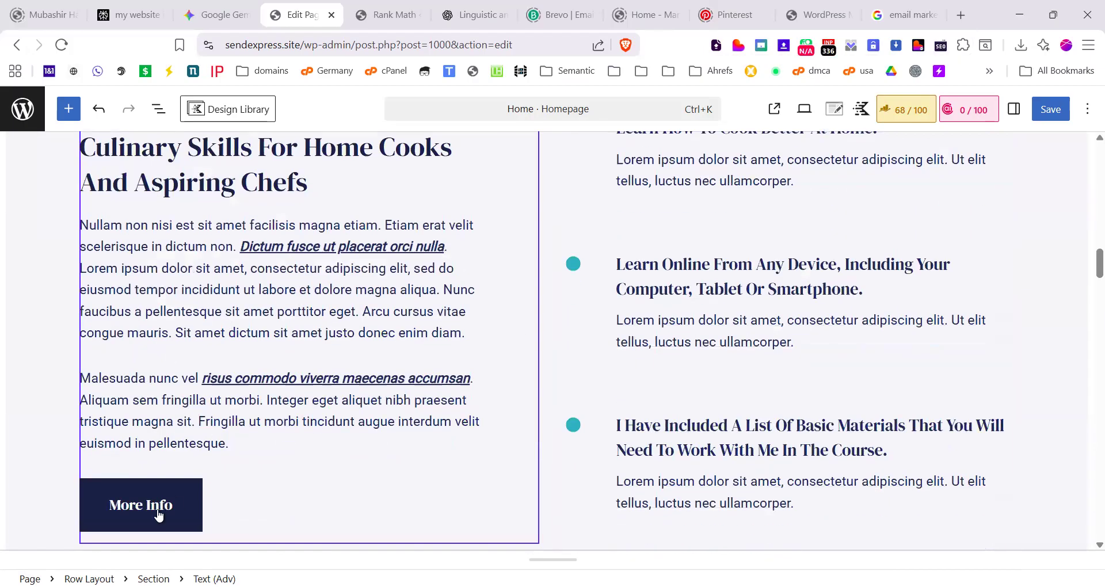
{"action": "scroll", "coordinate": [312, 407], "scroll_direction": "up", "scroll_amount": 1}
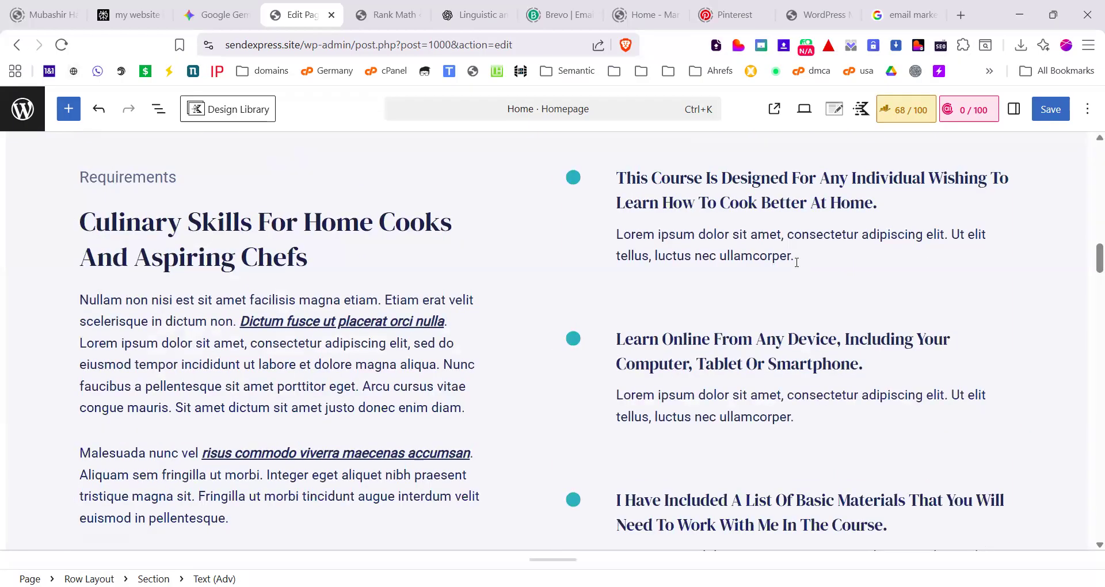
{"action": "scroll", "coordinate": [791, 265], "scroll_direction": "up", "scroll_amount": 15}
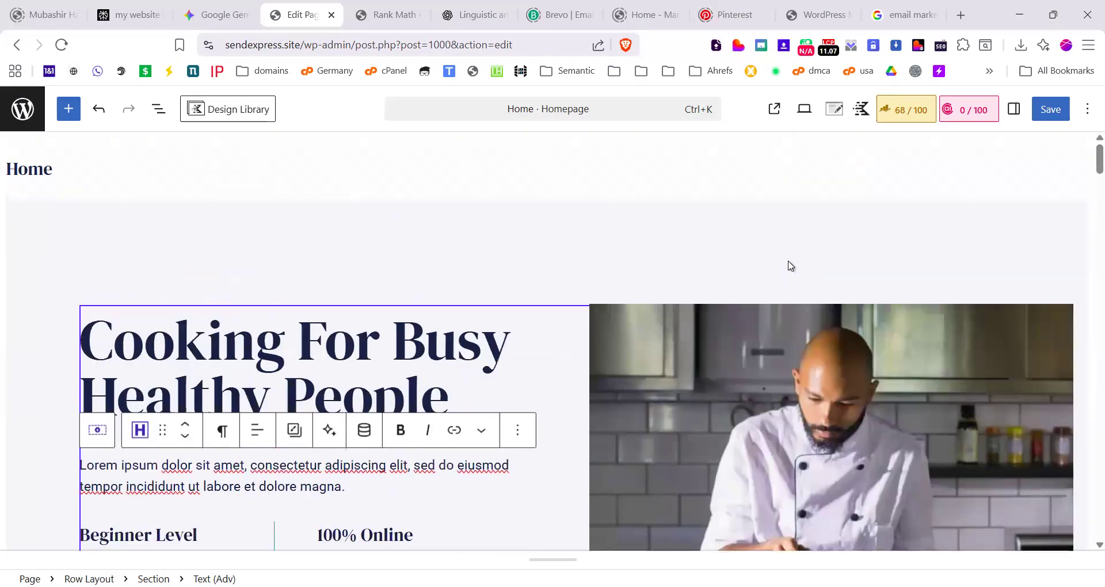
Step: Open the live Send Express site in a new tab, copy the About page's link address and return to the Home page editor
{"action": "left_click", "coordinate": [397, 15]}
{"action": "mouse_move", "coordinate": [71, 110]}
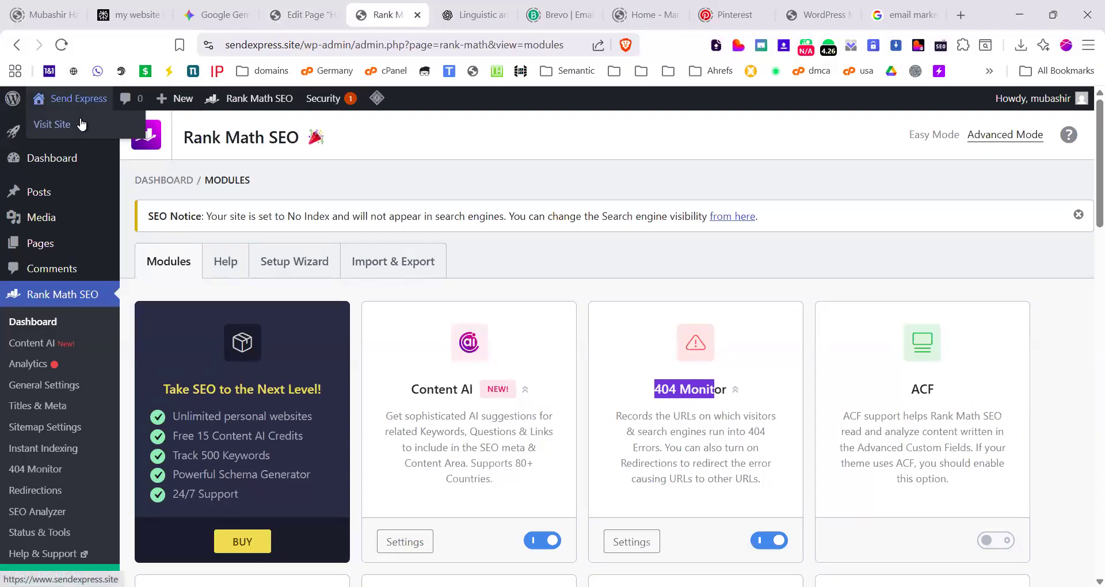
{"action": "right_click", "coordinate": [81, 120]}
{"action": "left_click", "coordinate": [99, 136]}
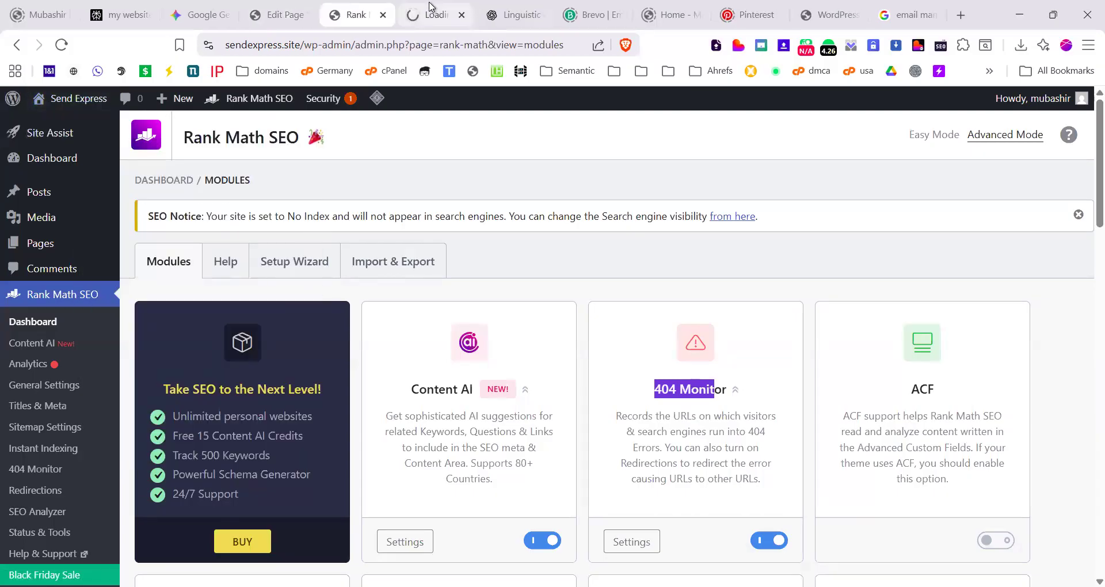
{"action": "left_click", "coordinate": [433, 15]}
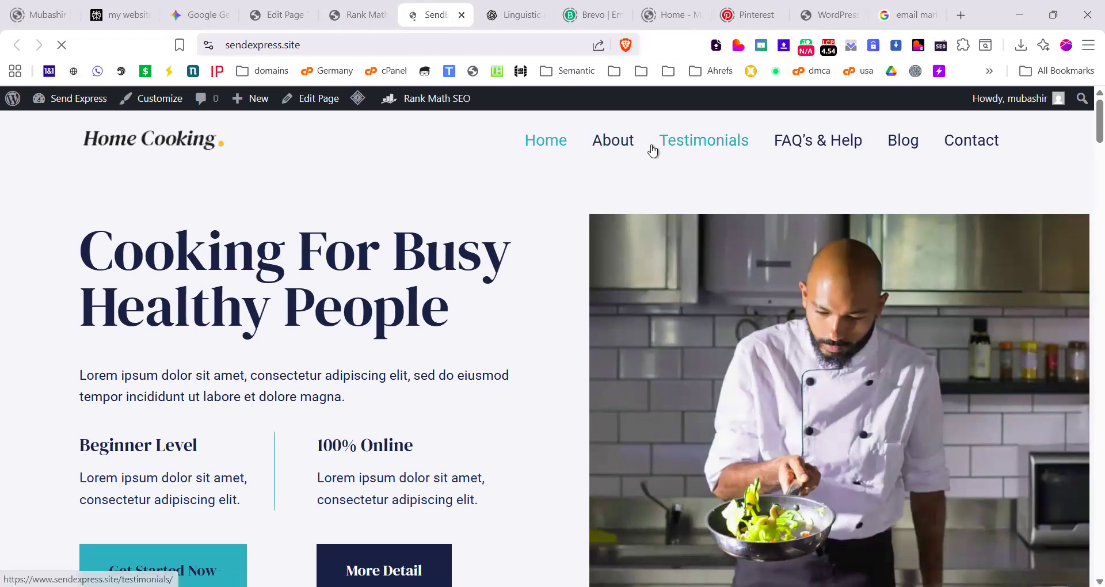
{"action": "right_click", "coordinate": [617, 143]}
{"action": "left_click", "coordinate": [668, 315]}
{"action": "left_click", "coordinate": [366, 9]}
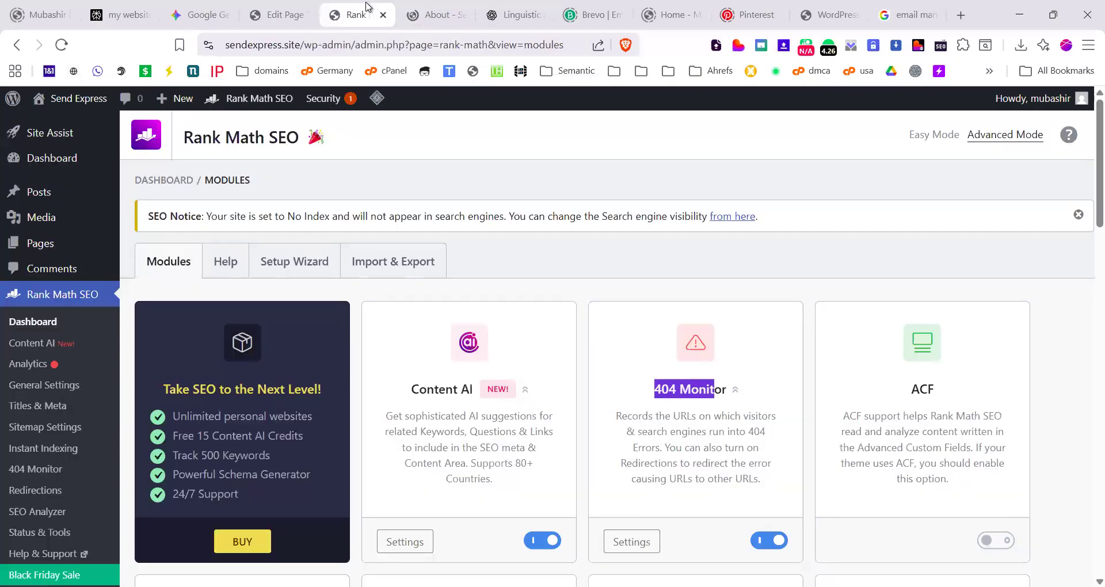
{"action": "left_click", "coordinate": [262, 7]}
Step: Clear the existing link from the More Detail button in the Home page's opening section
{"action": "scroll", "coordinate": [283, 345], "scroll_direction": "down", "scroll_amount": 6}
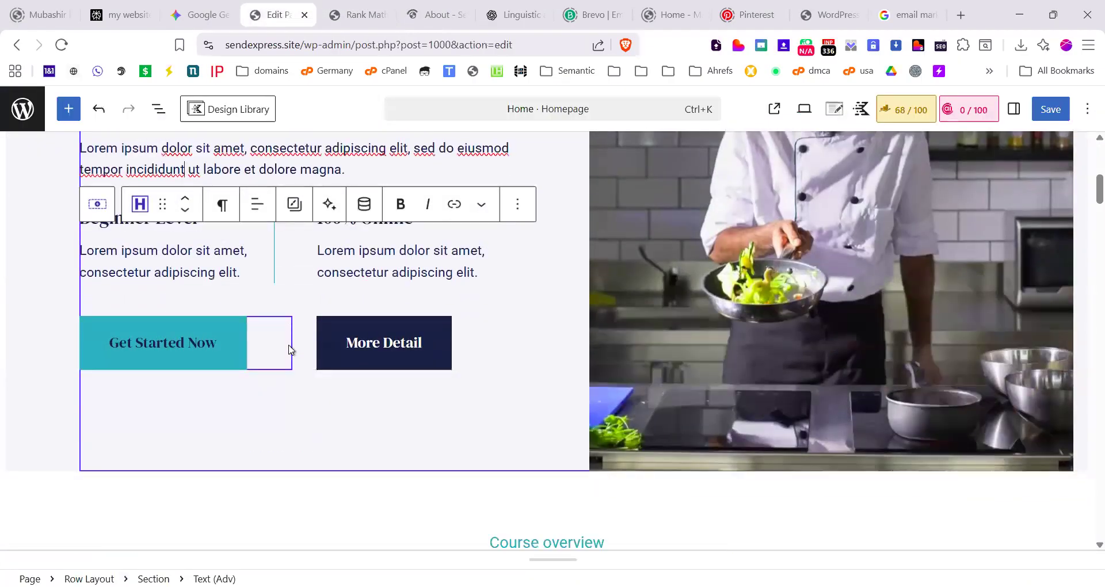
{"action": "left_click", "coordinate": [335, 278]}
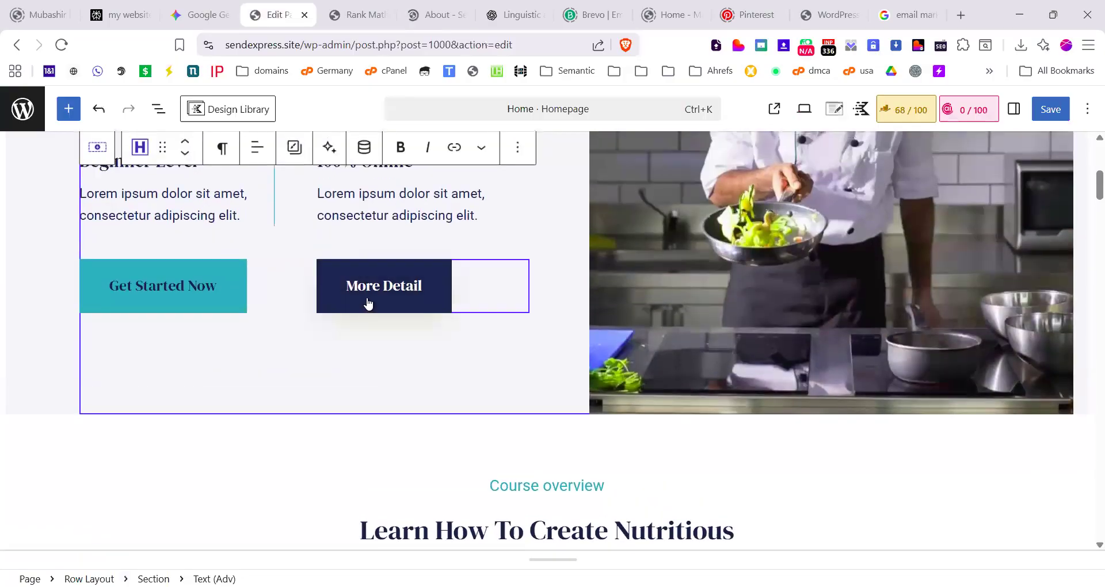
{"action": "left_click", "coordinate": [401, 291]}
{"action": "scroll", "coordinate": [403, 345], "scroll_direction": "up", "scroll_amount": 1}
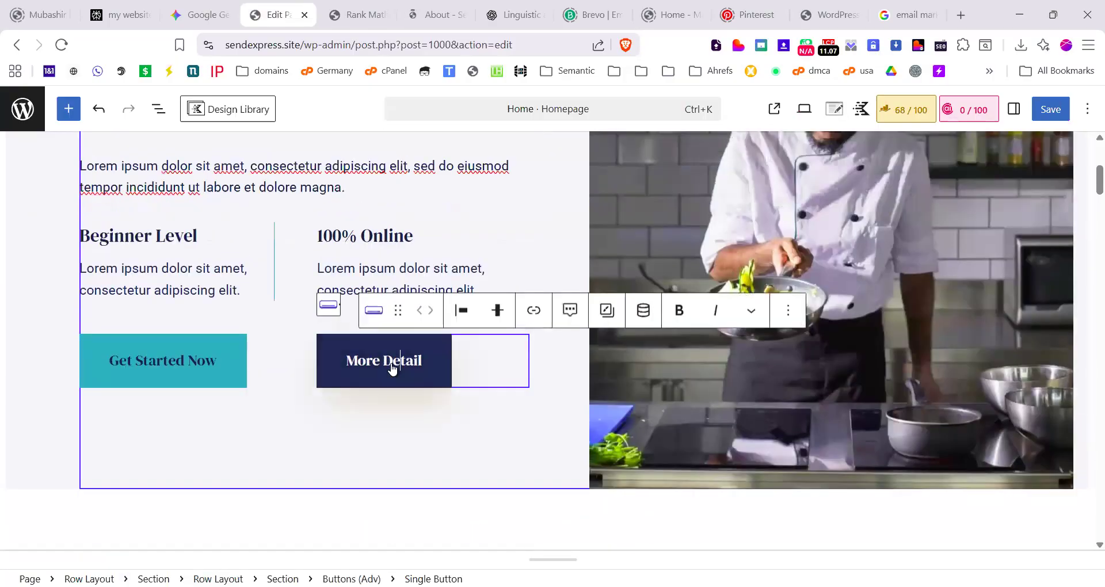
{"action": "left_click", "coordinate": [531, 312]}
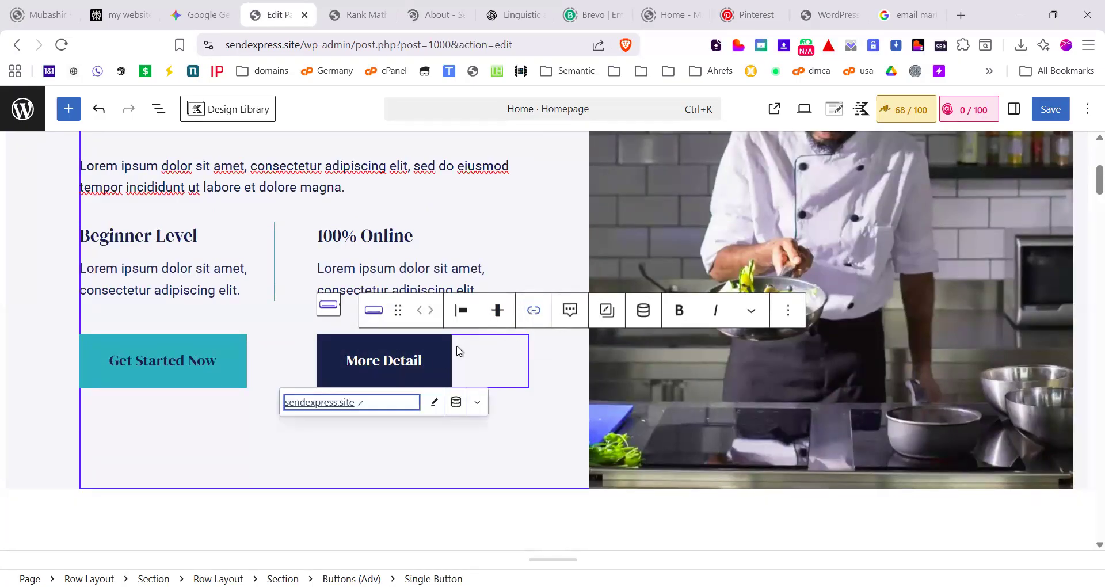
{"action": "left_click", "coordinate": [436, 404]}
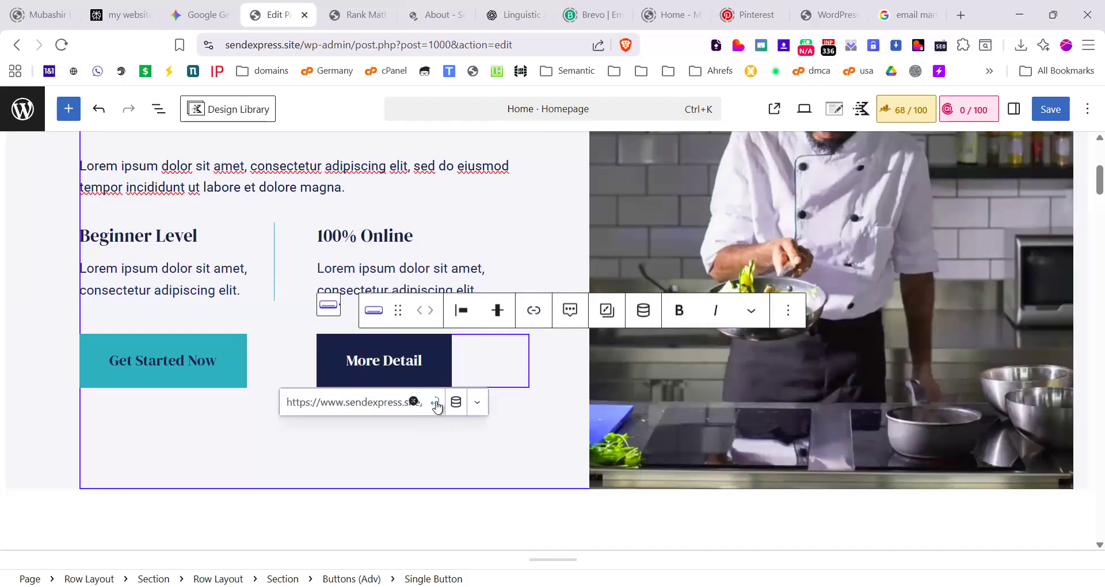
{"action": "left_click", "coordinate": [375, 401]}
{"action": "key", "text": "ctrl+a"}
{"action": "key", "text": "End"}
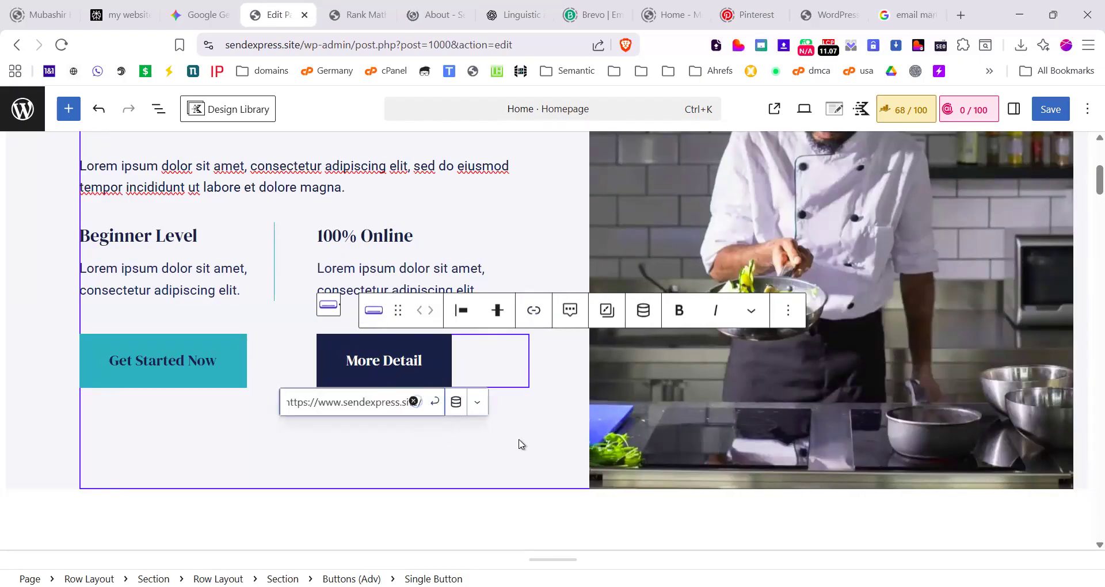
{"action": "left_click", "coordinate": [414, 401]}
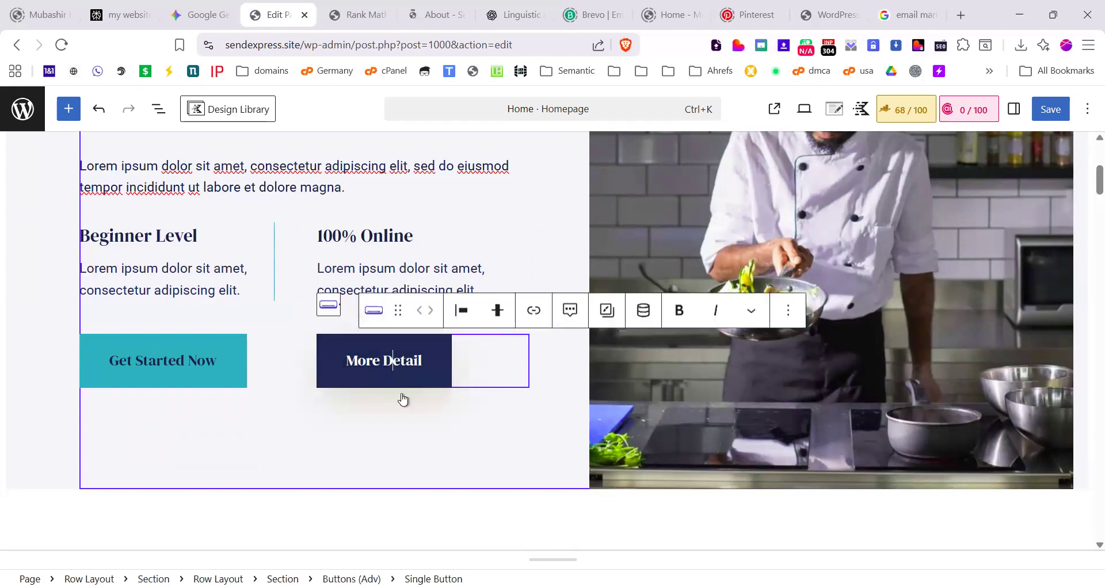
{"action": "left_click", "coordinate": [393, 361]}
{"action": "left_click", "coordinate": [533, 311]}
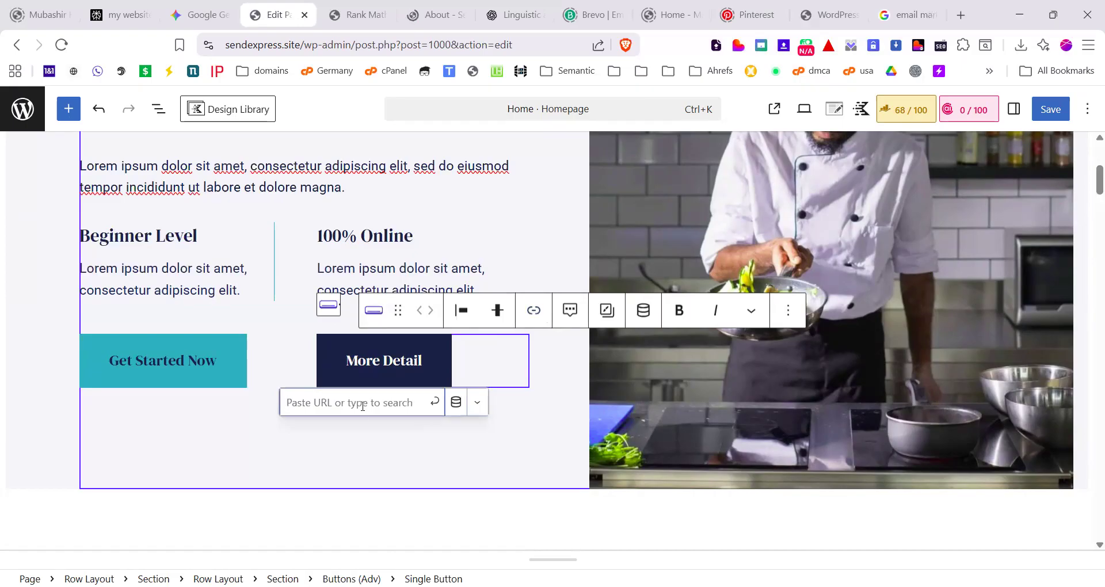
{"action": "type", "text": "https://www.sendexpress.site/about/"}
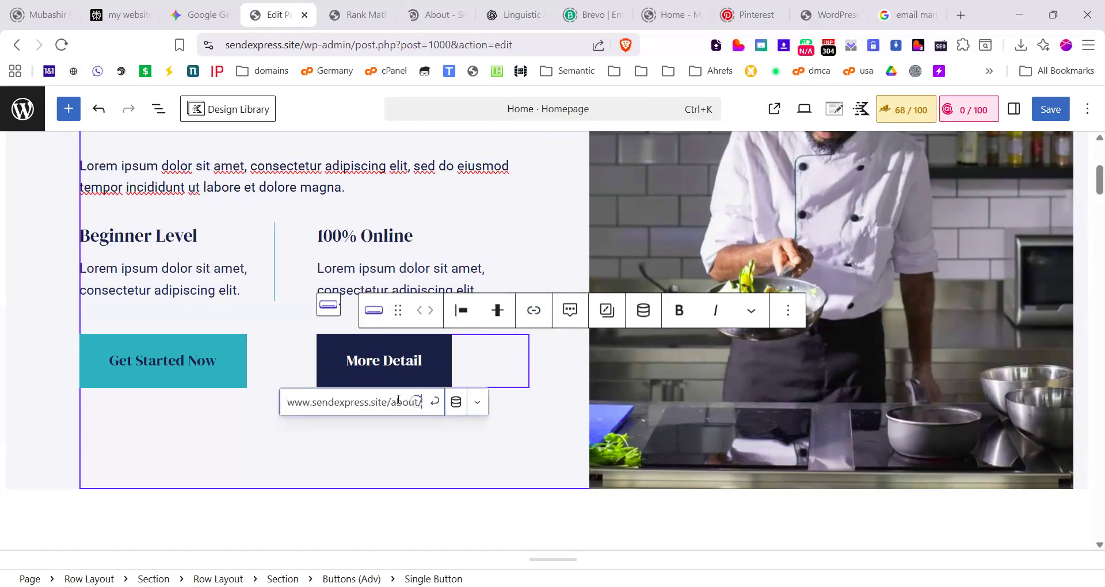
{"action": "left_click", "coordinate": [435, 406]}
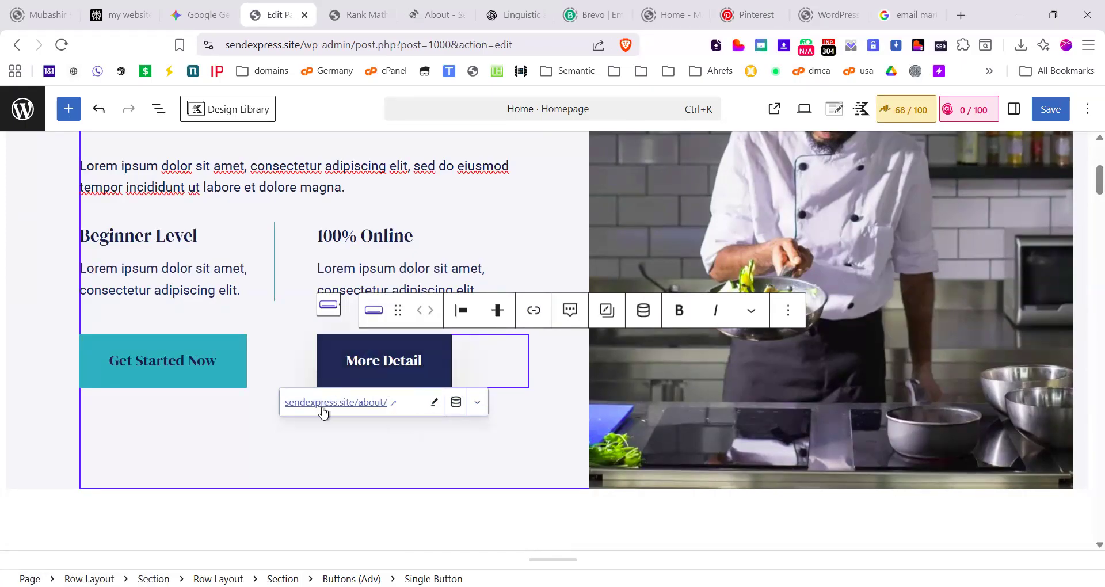
{"action": "left_click", "coordinate": [289, 408]}
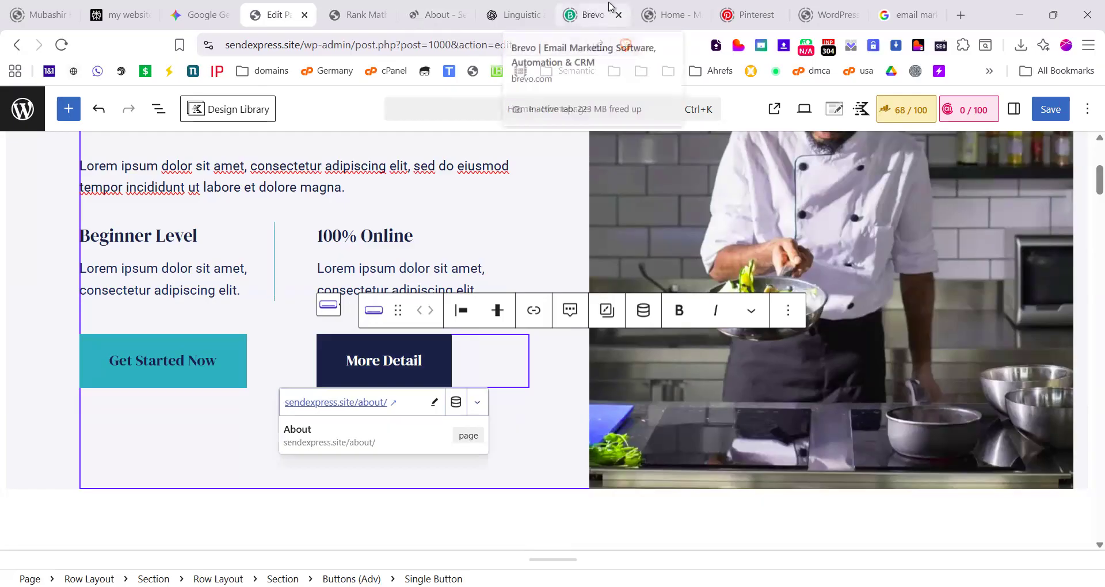
Step: View Brevo's website and its address, and return to the course overview section in the Home page editor
{"action": "left_click", "coordinate": [578, 9]}
{"action": "left_click", "coordinate": [294, 44]}
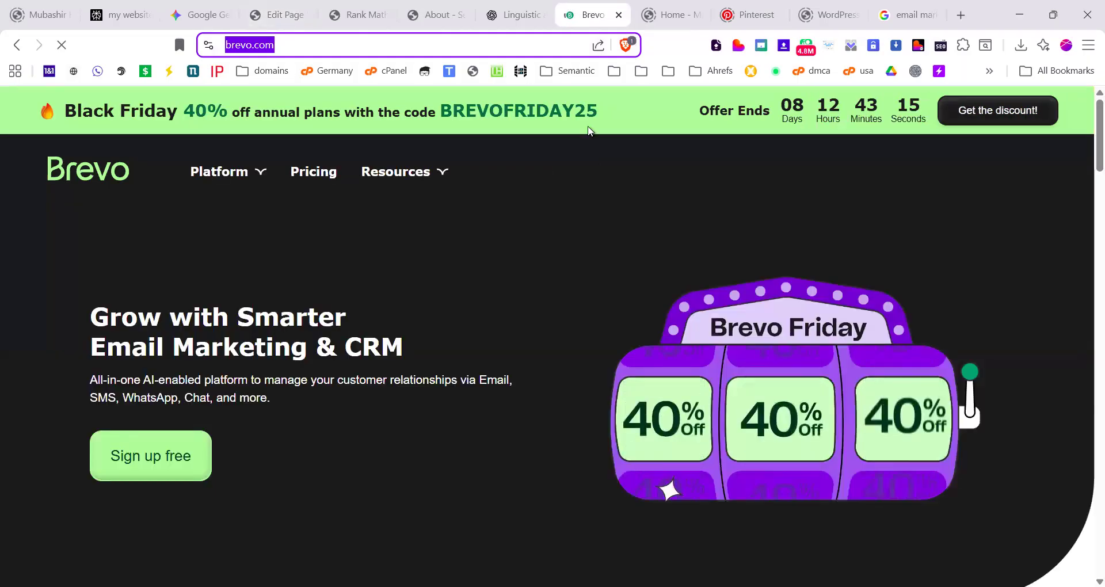
{"action": "left_click", "coordinate": [341, 7]}
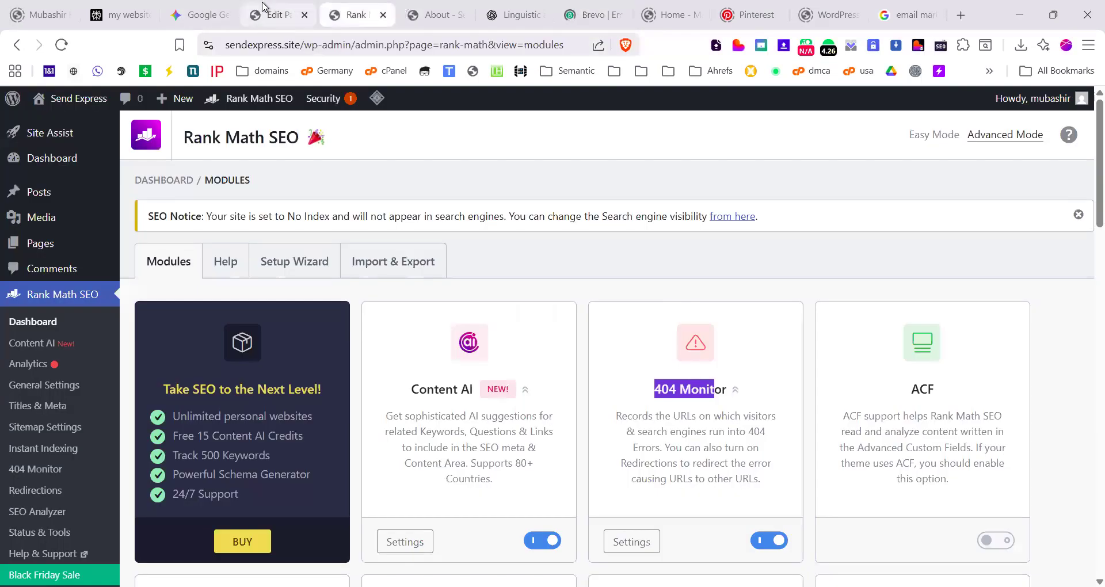
{"action": "key", "text": "ctrl+shift+Tab"}
{"action": "scroll", "coordinate": [482, 395], "scroll_direction": "down", "scroll_amount": 5}
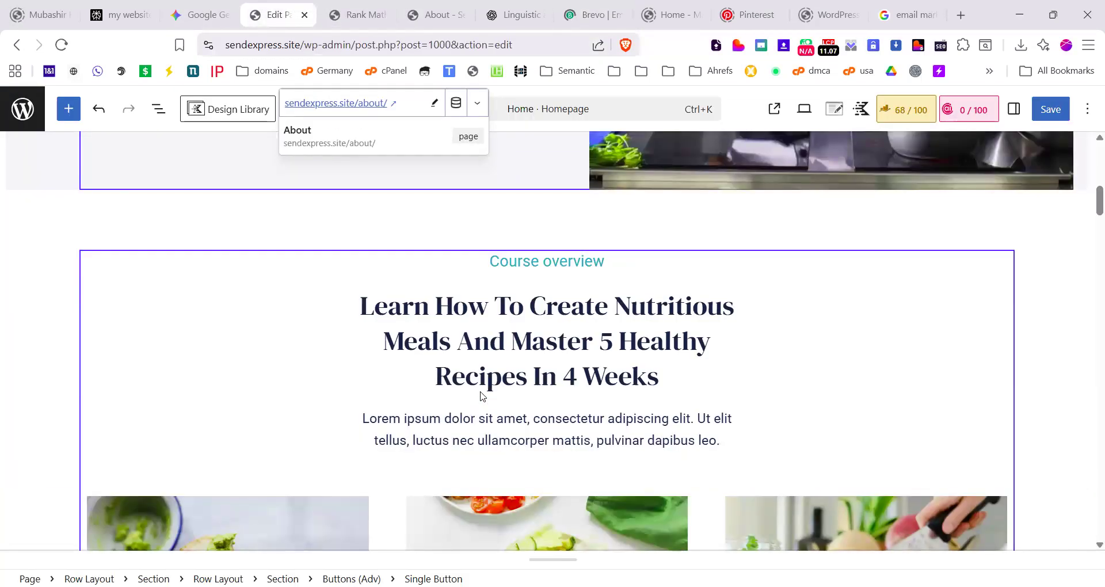
Step: Create a new Google Docs document through docs.new and write "Backlink:" as its first line
{"action": "left_click", "coordinate": [960, 23]}
{"action": "type", "text": "docs.new"}
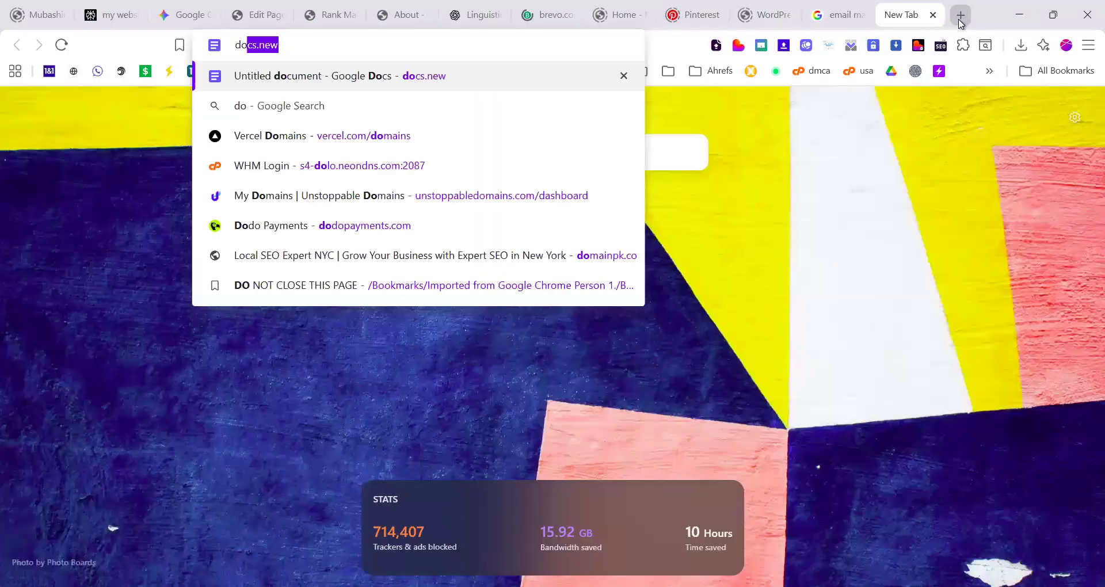
{"action": "key", "text": "Return"}
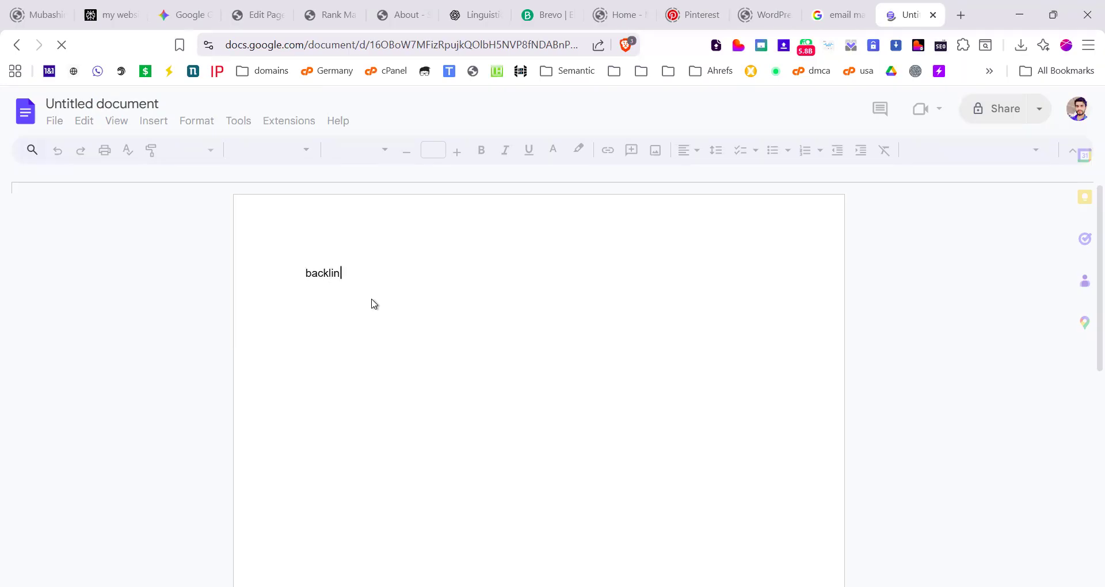
{"action": "type", "text": "k:"}
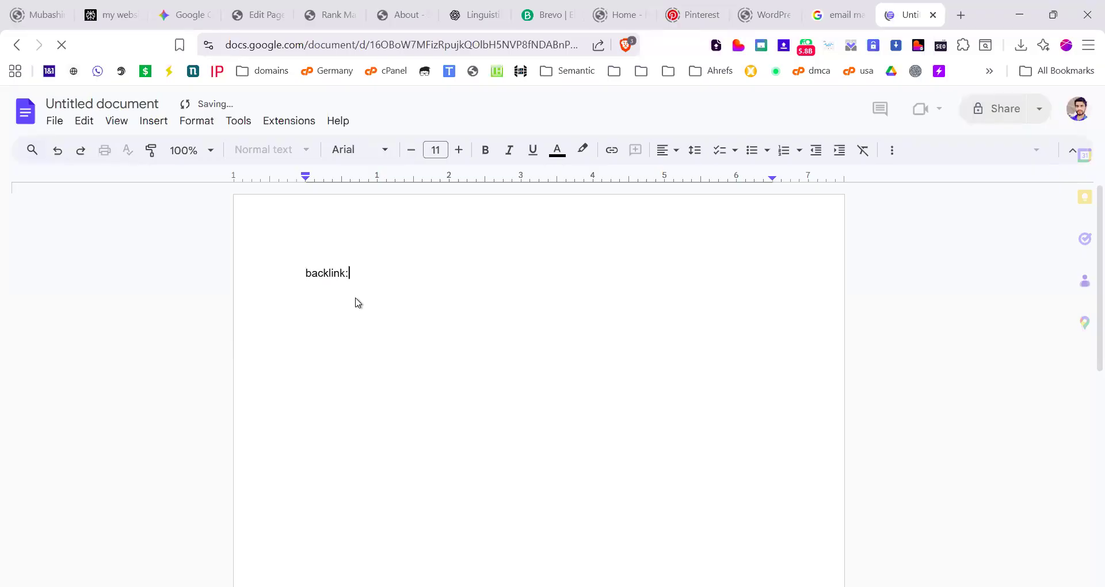
{"action": "key", "text": "Return"}
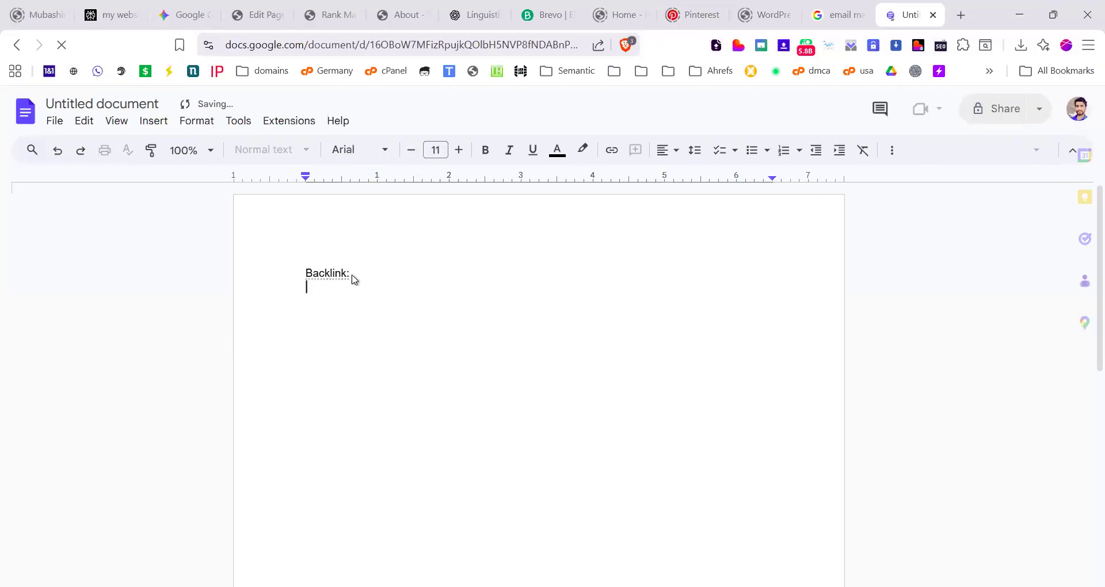
Step: Enlarge all the document's text to font size 32
{"action": "key", "text": "ctrl+a"}
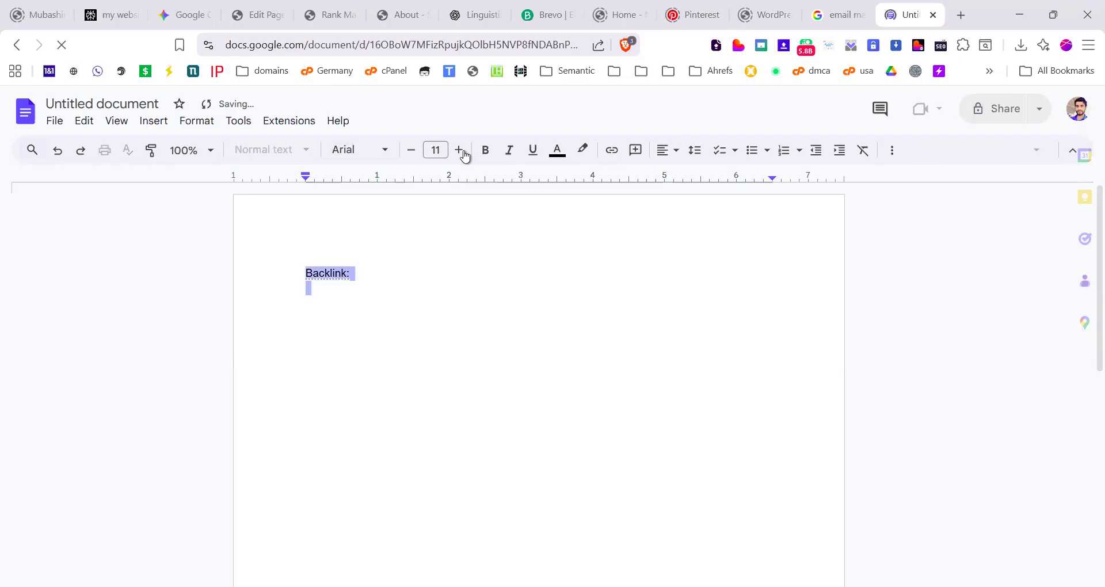
{"action": "left_click", "coordinate": [464, 154]}
{"action": "left_click", "coordinate": [464, 153]}
{"action": "left_click", "coordinate": [465, 153]}
{"action": "left_click", "coordinate": [465, 153]}
{"action": "left_click", "coordinate": [464, 153]}
{"action": "left_click", "coordinate": [459, 150]}
{"action": "left_click", "coordinate": [458, 151]}
{"action": "left_click", "coordinate": [459, 150]}
{"action": "left_click", "coordinate": [459, 151]}
{"action": "left_click", "coordinate": [458, 150]}
{"action": "left_click", "coordinate": [459, 150]}
{"action": "left_click", "coordinate": [459, 150]}
{"action": "left_click", "coordinate": [458, 150]}
{"action": "left_click", "coordinate": [465, 153]}
{"action": "left_click", "coordinate": [464, 153]}
{"action": "left_click", "coordinate": [465, 153]}
{"action": "left_click", "coordinate": [465, 153]}
{"action": "left_click", "coordinate": [464, 153]}
{"action": "left_click", "coordinate": [464, 153]}
{"action": "left_click", "coordinate": [465, 153]}
{"action": "left_click", "coordinate": [465, 154]}
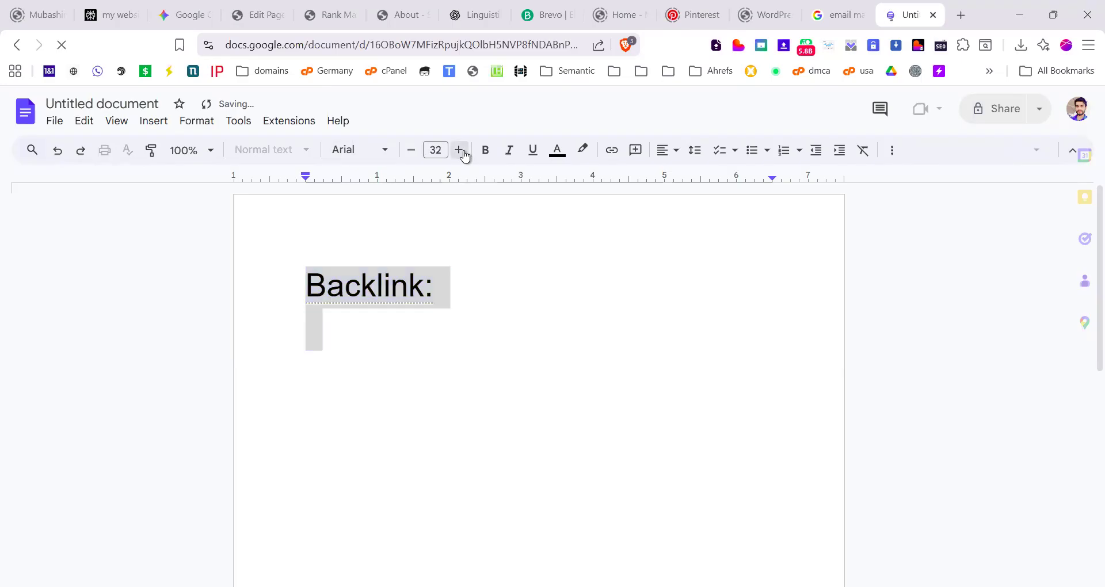
Step: Add the definition "(kisi aur website k link ko apni website mn add krna)" after "Backlink:" on the same line
{"action": "left_click", "coordinate": [435, 294]}
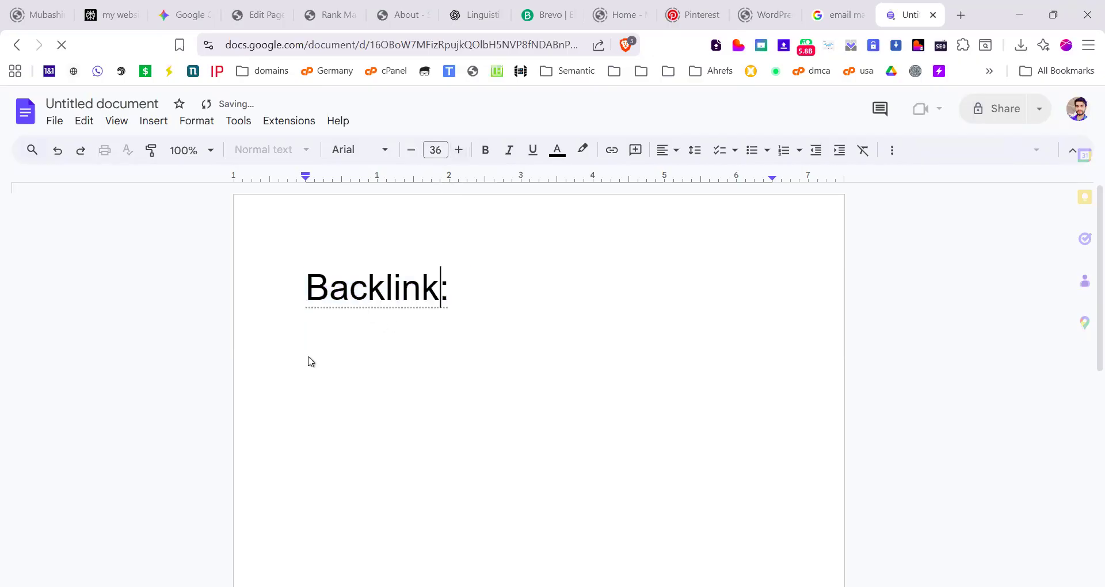
{"action": "left_click", "coordinate": [493, 295]}
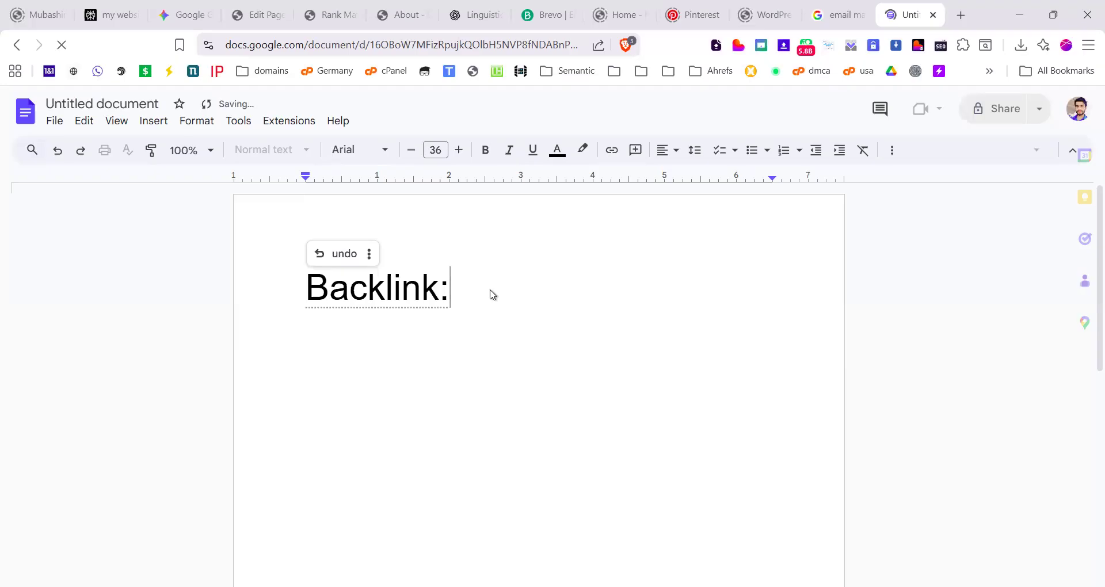
{"action": "key", "text": "Return"}
{"action": "type", "text": "("}
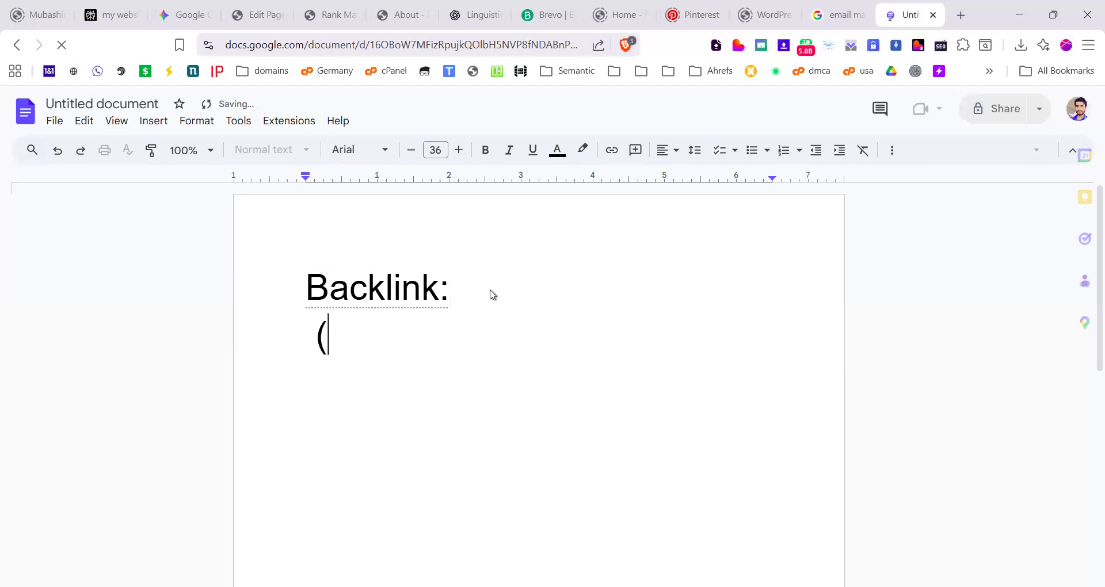
{"action": "key", "text": "BackSpace"}
{"action": "key", "text": "BackSpace"}
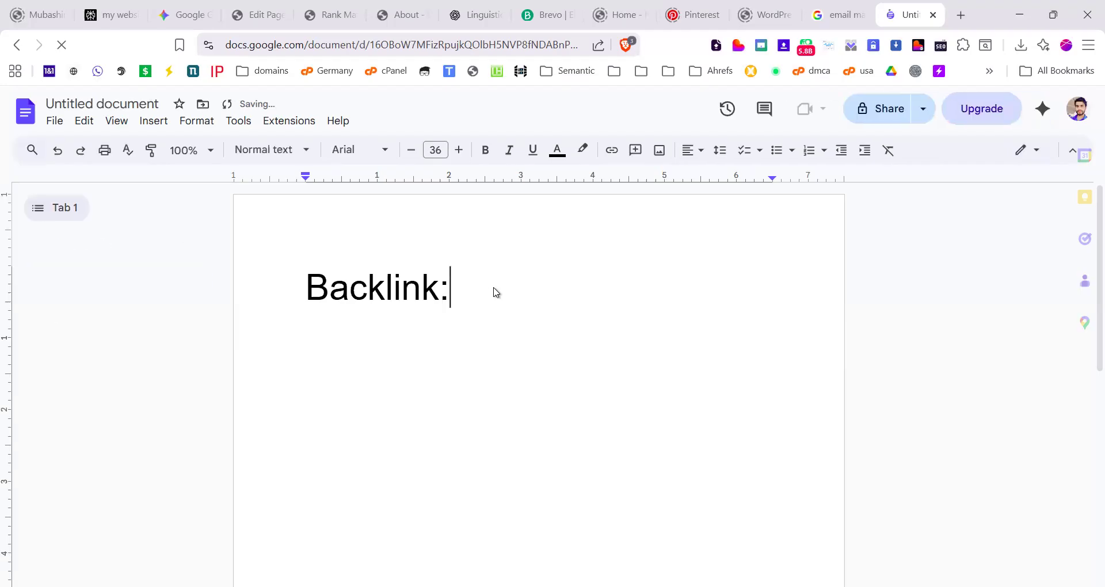
{"action": "type", "text": "(kisi"}
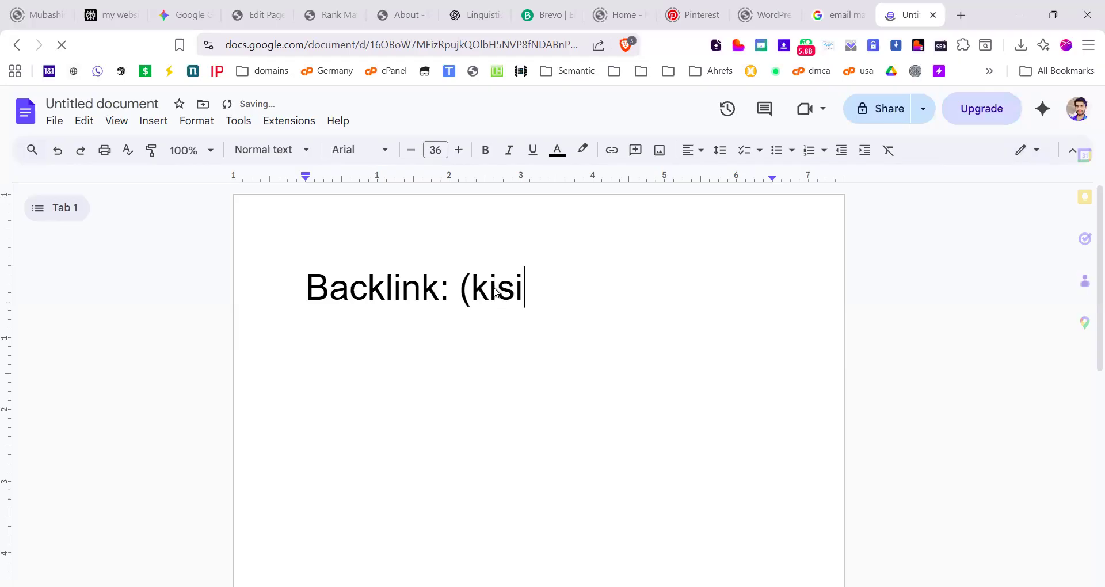
{"action": "type", "text": " aur websit"}
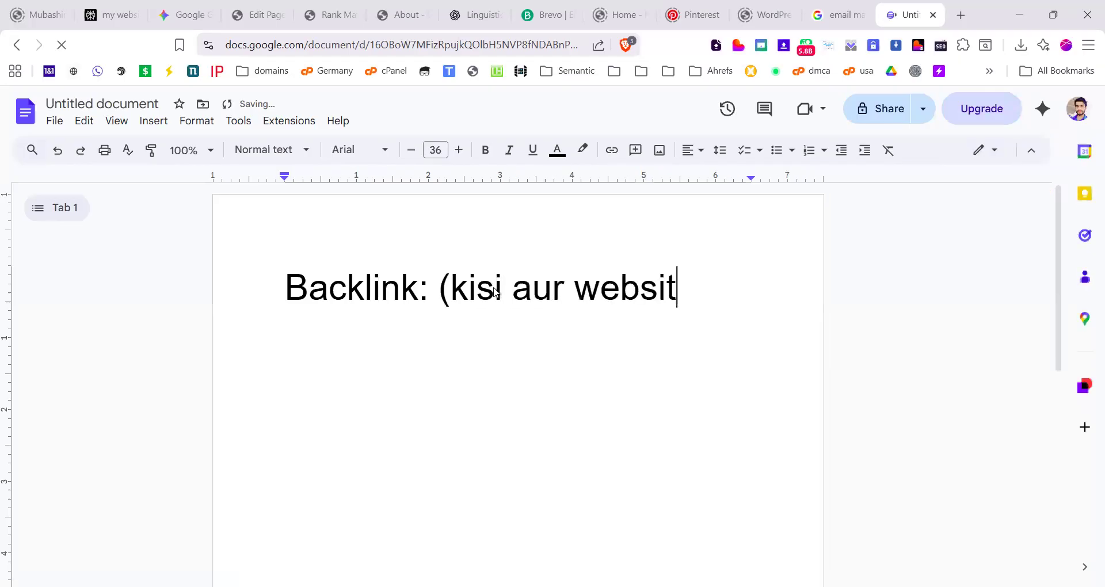
{"action": "type", "text": "e k link "}
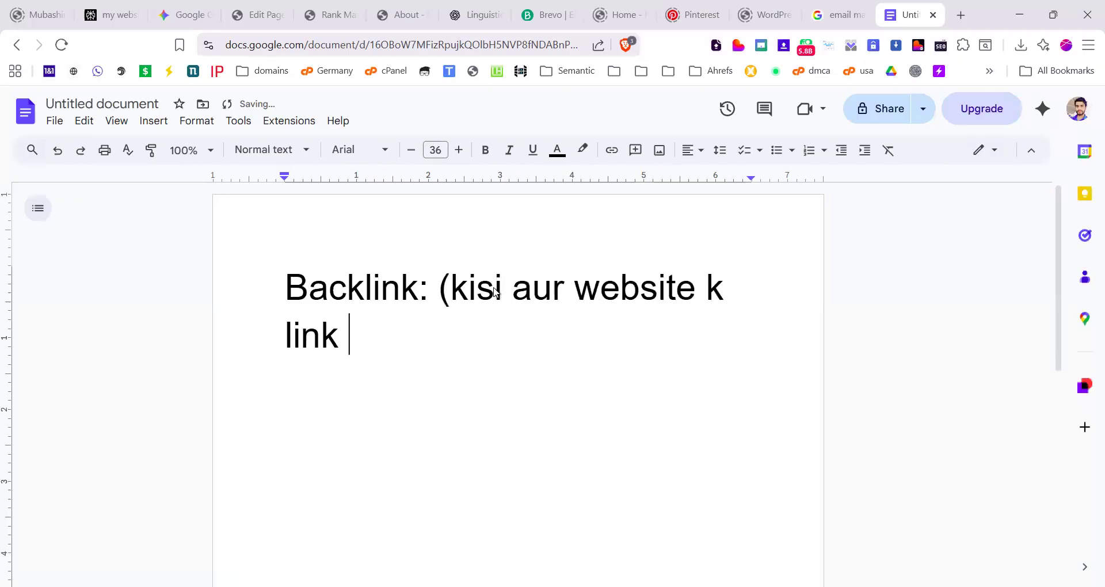
{"action": "type", "text": "ko a"}
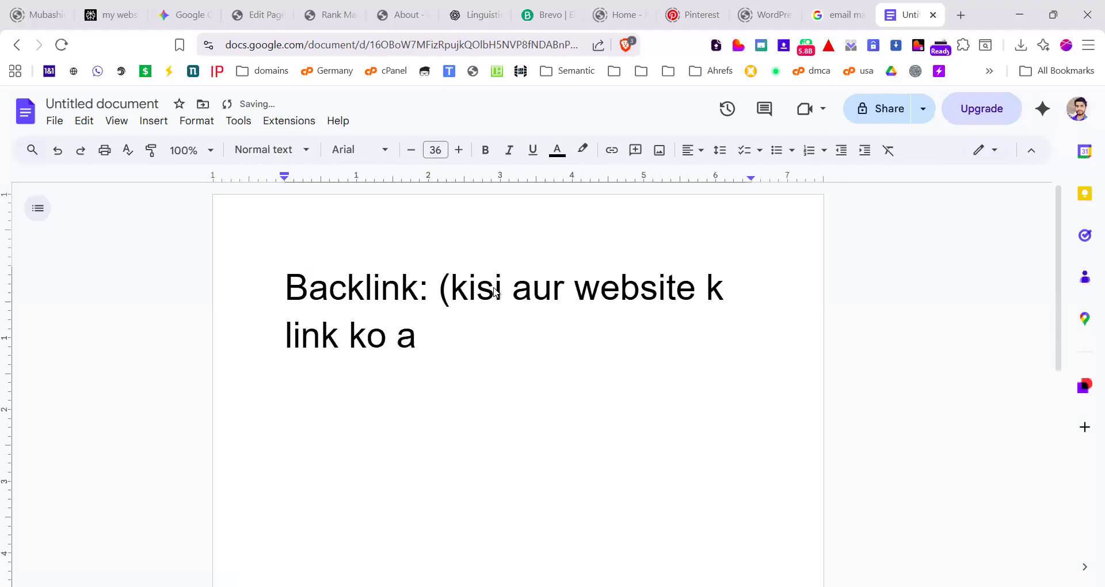
{"action": "key", "text": "BackSpace"}
{"action": "type", "text": "apni"}
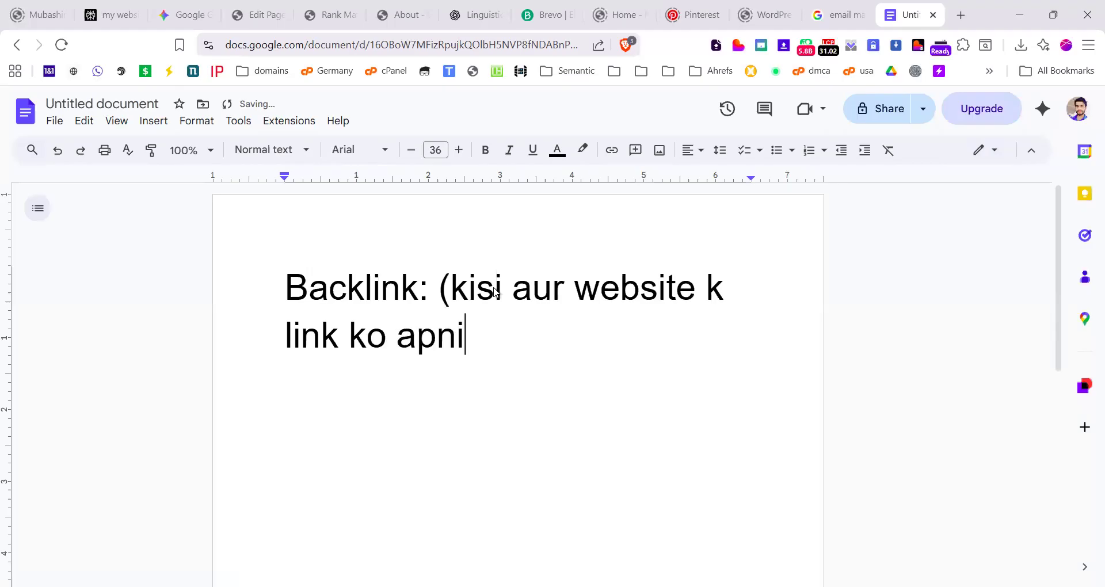
{"action": "type", "text": " website m"}
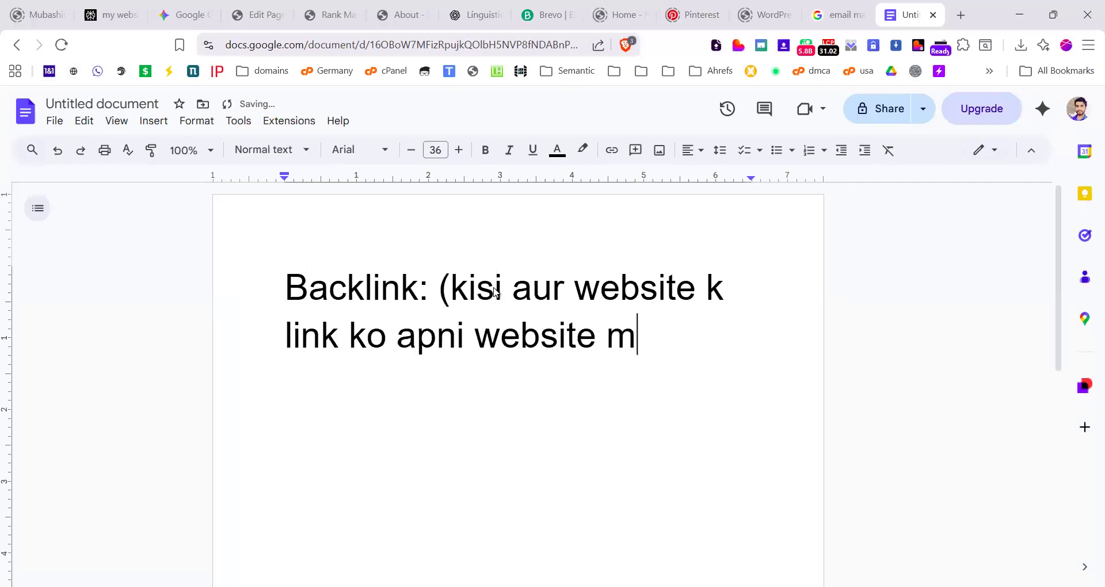
{"action": "type", "text": "n add kr"}
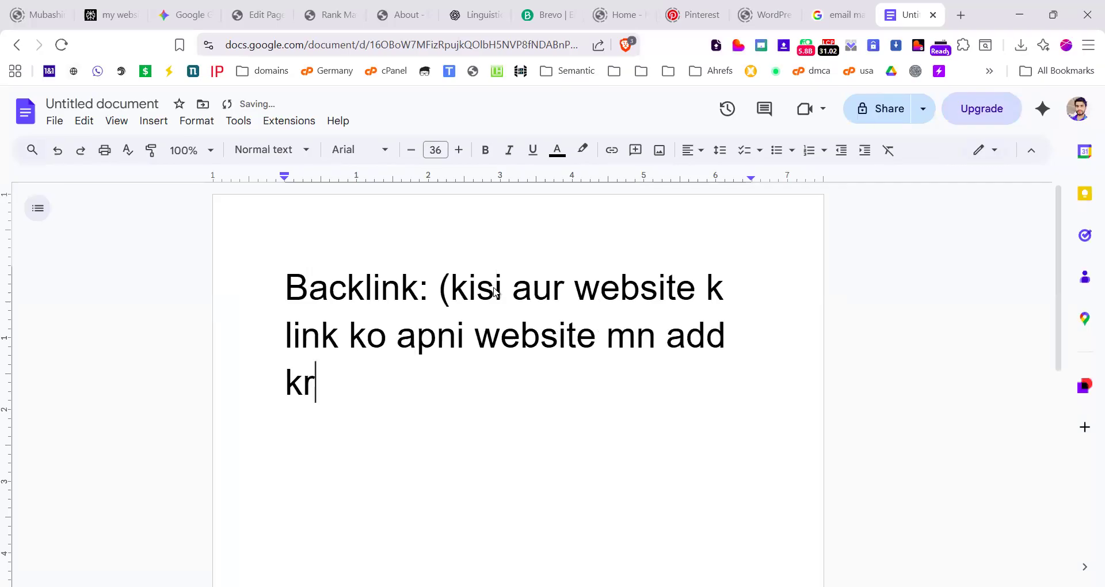
{"action": "type", "text": "na)"}
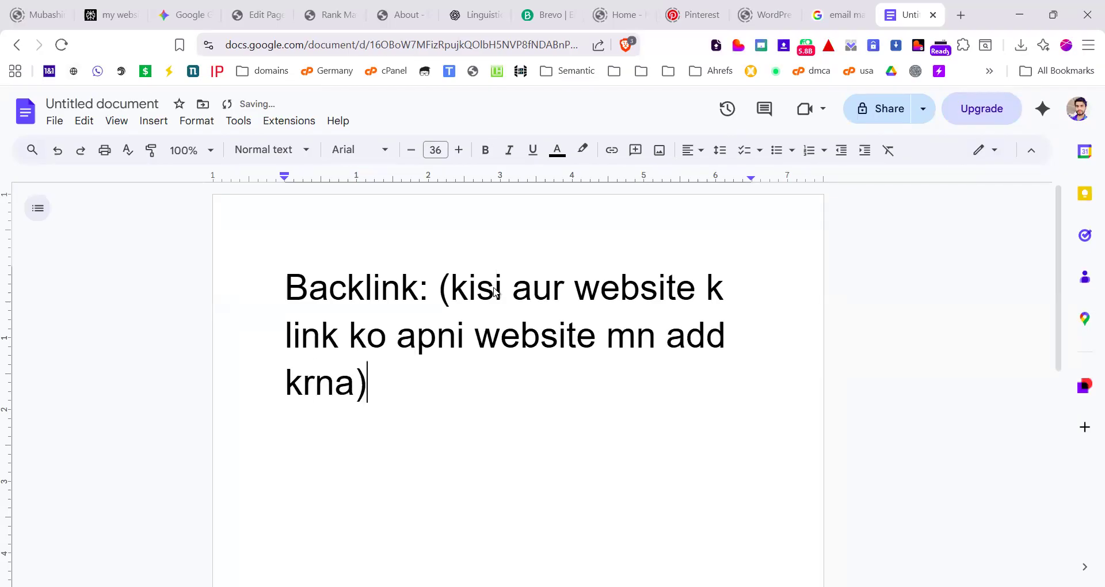
Step: Insert "Externallink / " before "Backlink:", with spaces around the slash
{"action": "left_click", "coordinate": [419, 290]}
{"action": "left_click", "coordinate": [297, 293]}
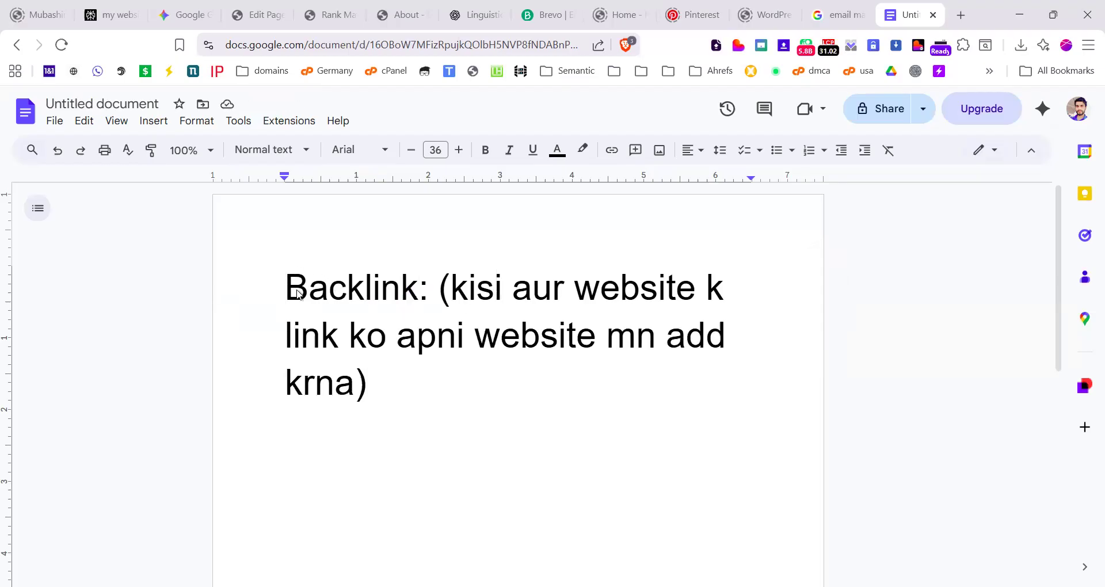
{"action": "type", "text": "Exter"}
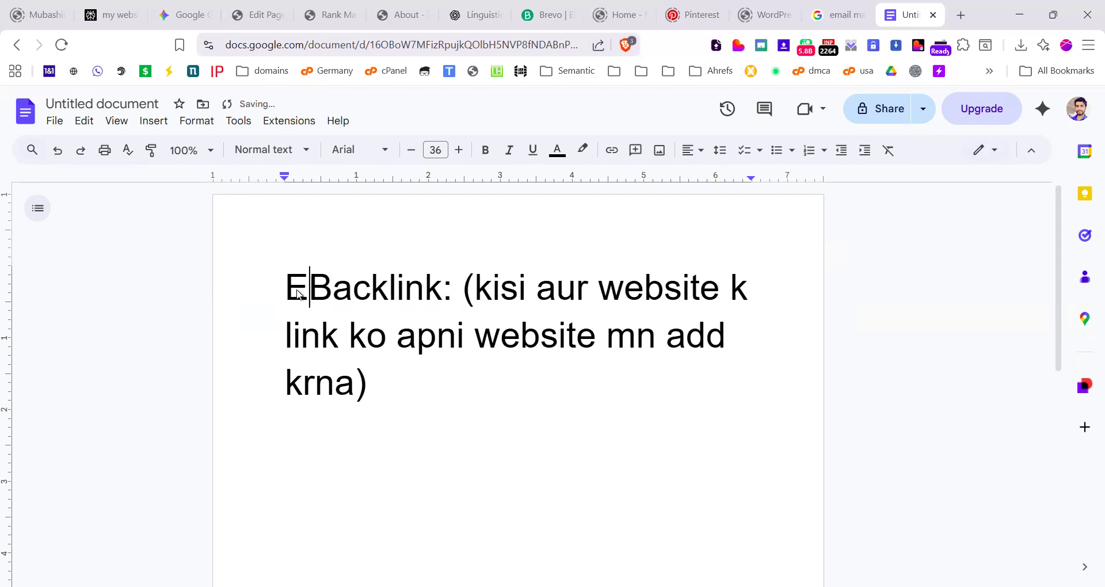
{"action": "type", "text": "nal"}
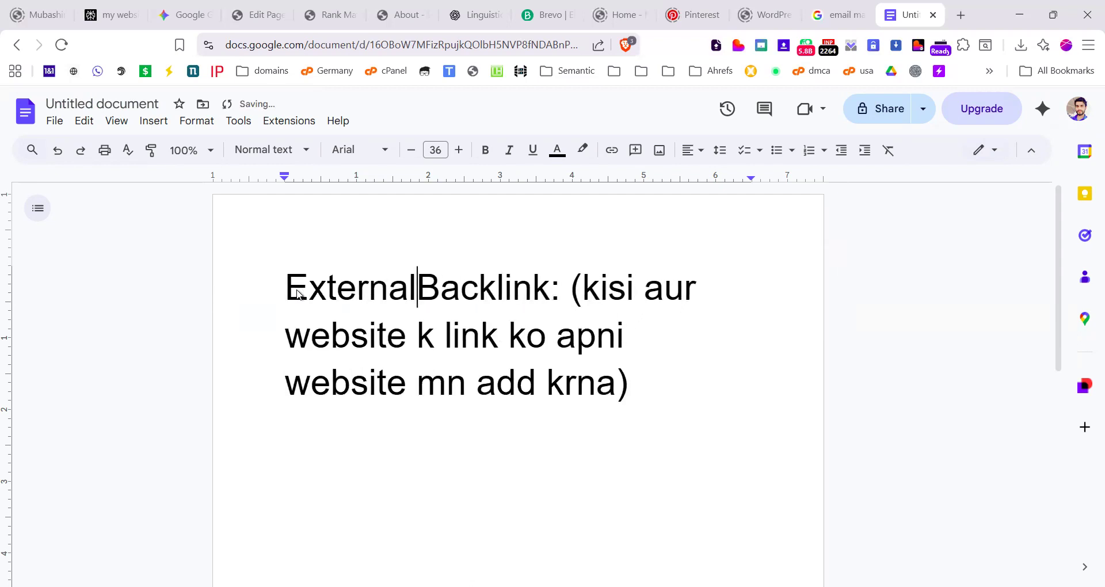
{"action": "type", "text": "link /"}
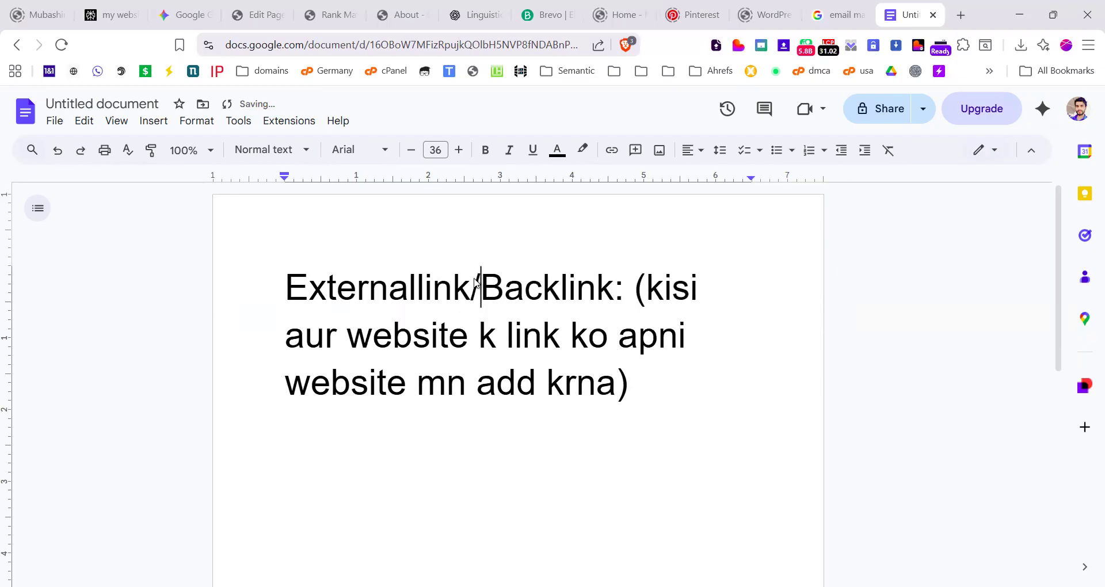
{"action": "key", "text": "Left"}
{"action": "key", "text": "Left"}
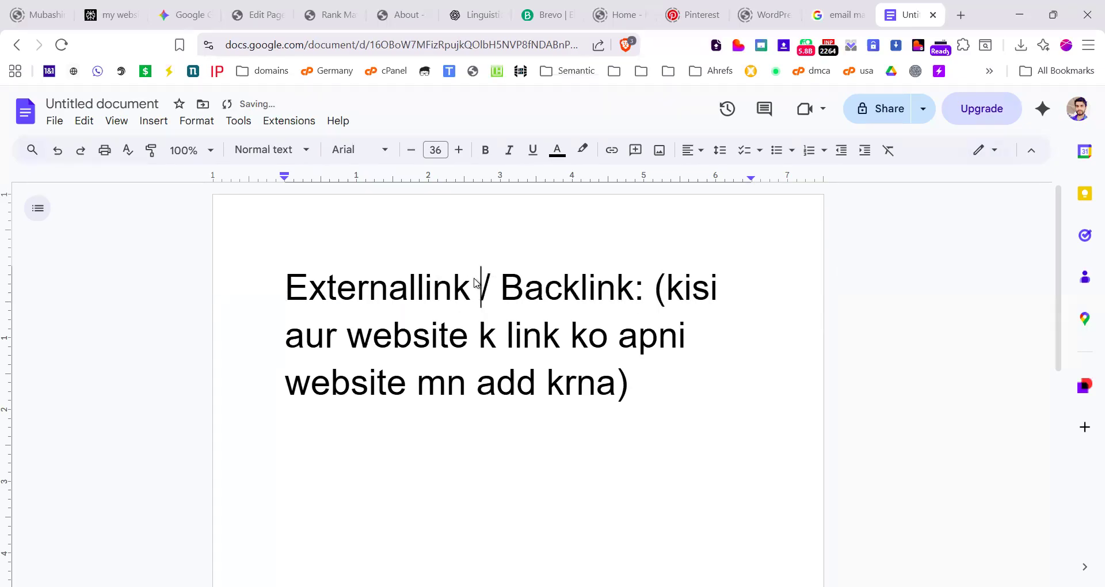
Step: Highlight the words "Externallink / Backlink" in bright green
{"action": "left_click_drag", "start_coordinate": [635, 288], "coordinate": [357, 291]}
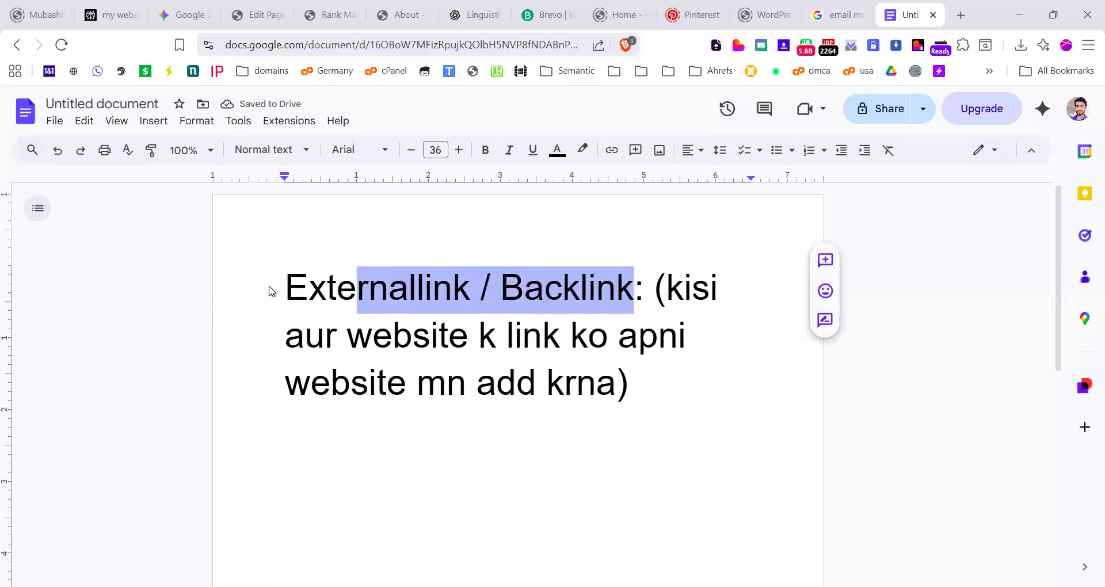
{"action": "left_click_drag", "start_coordinate": [272, 291], "coordinate": [286, 288]}
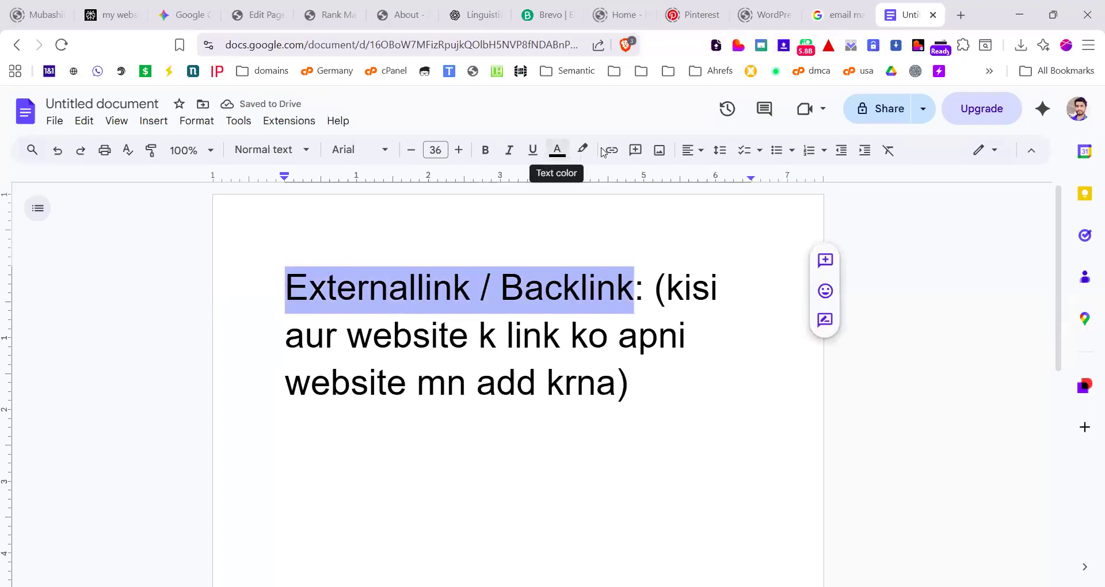
{"action": "left_click", "coordinate": [582, 150]}
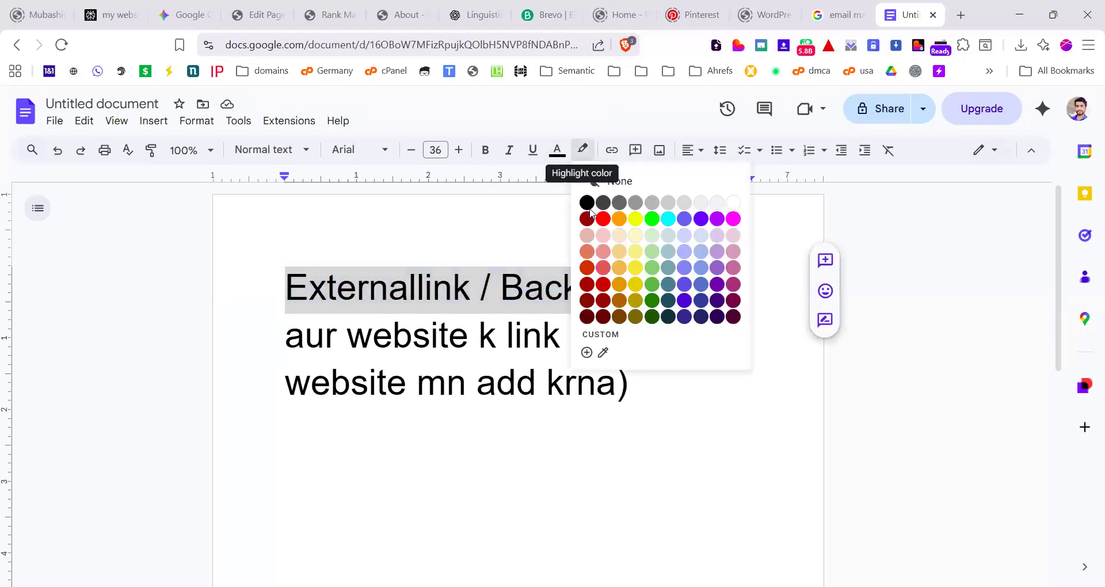
{"action": "left_click", "coordinate": [652, 219]}
Step: Add a new line below: "Internal Link: Ap apni hi website k kisi page ya post ko apny kisi page se link krna"
{"action": "left_click", "coordinate": [477, 394]}
{"action": "left_click", "coordinate": [664, 397]}
{"action": "key", "text": "Return"}
{"action": "type", "text": "Internal Link"}
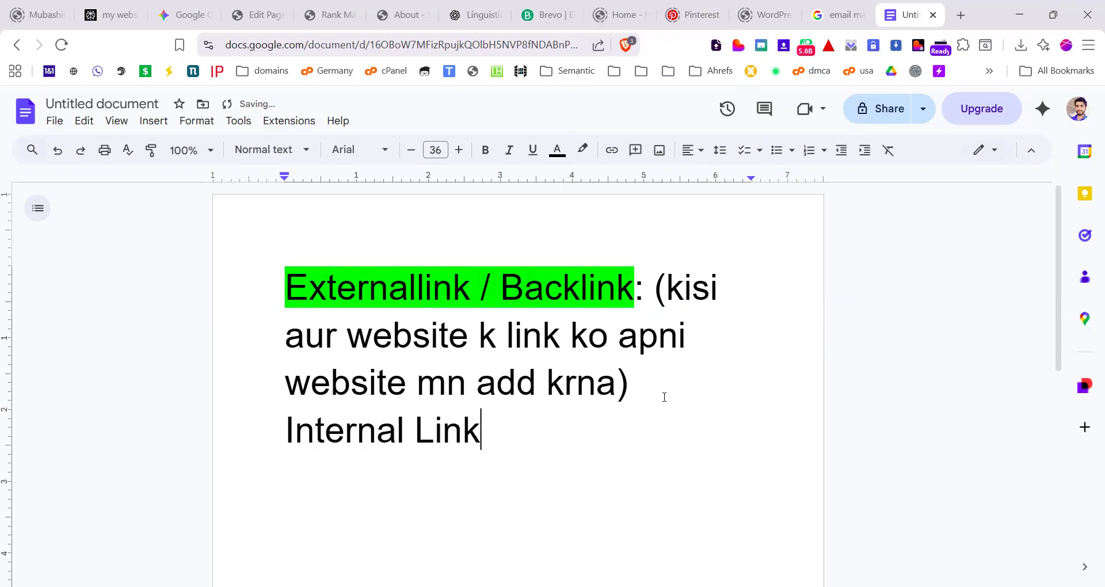
{"action": "type", "text": ": Ap "}
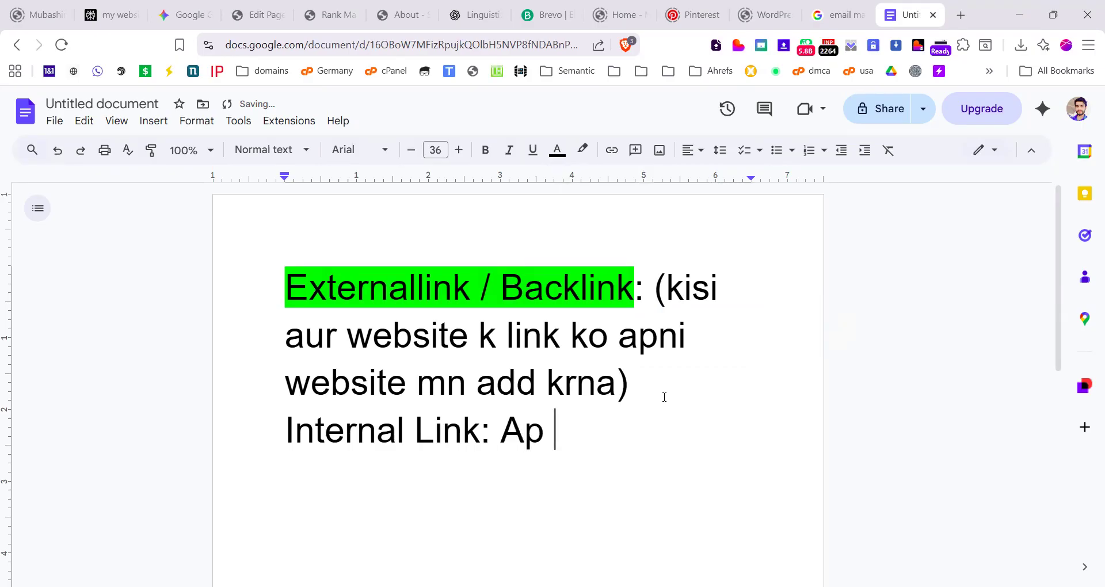
{"action": "type", "text": "apni hi website k kisi page "}
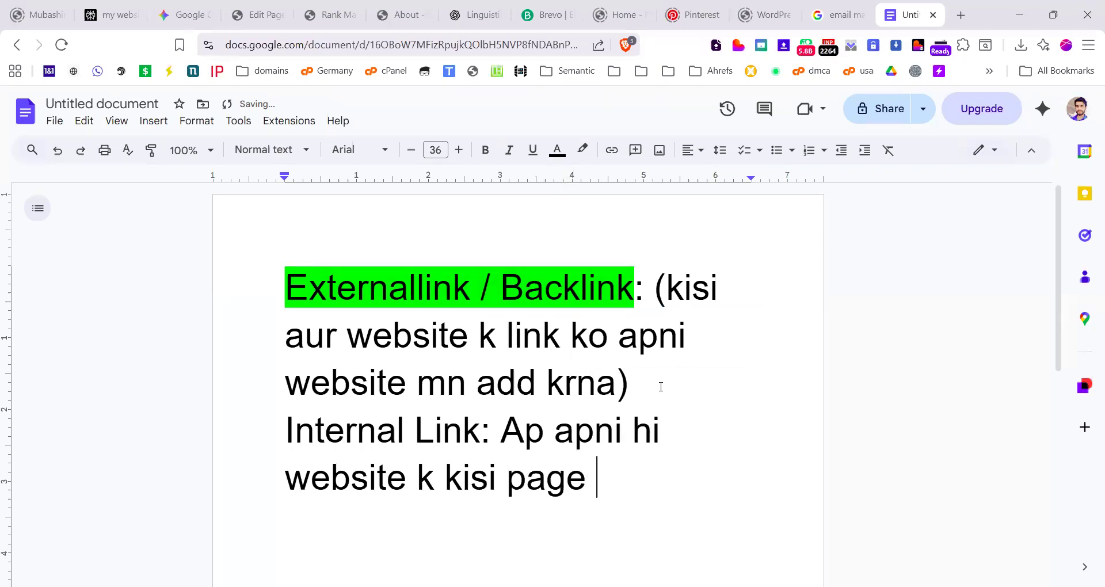
{"action": "type", "text": "ya post ko"}
{"action": "type", "text": " apni"}
{"action": "key", "text": "BackSpace"}
{"action": "key", "text": "BackSpace"}
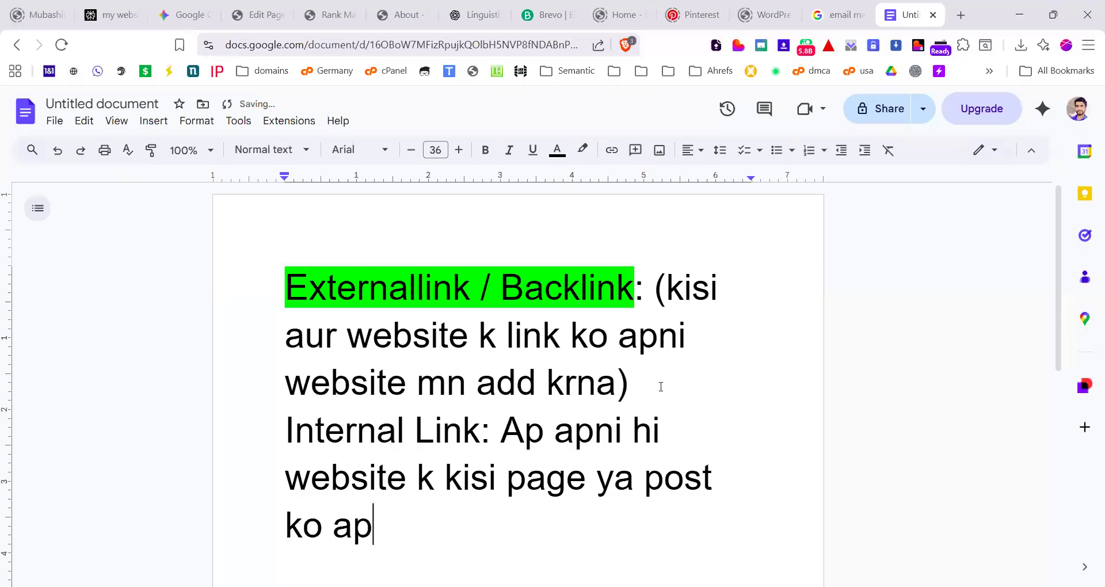
{"action": "type", "text": "ny kis"}
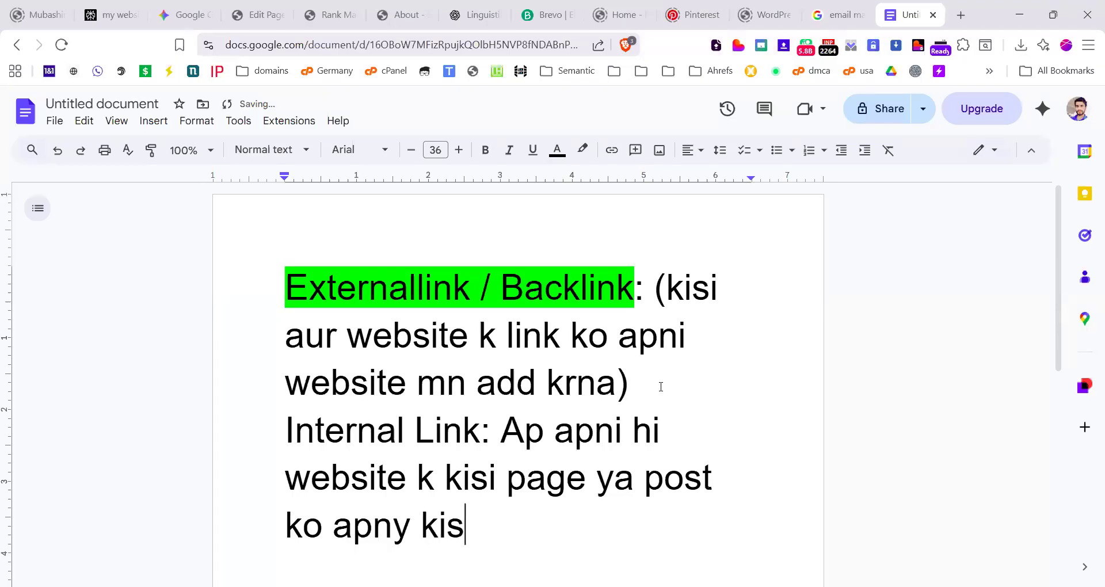
{"action": "type", "text": "i page se"}
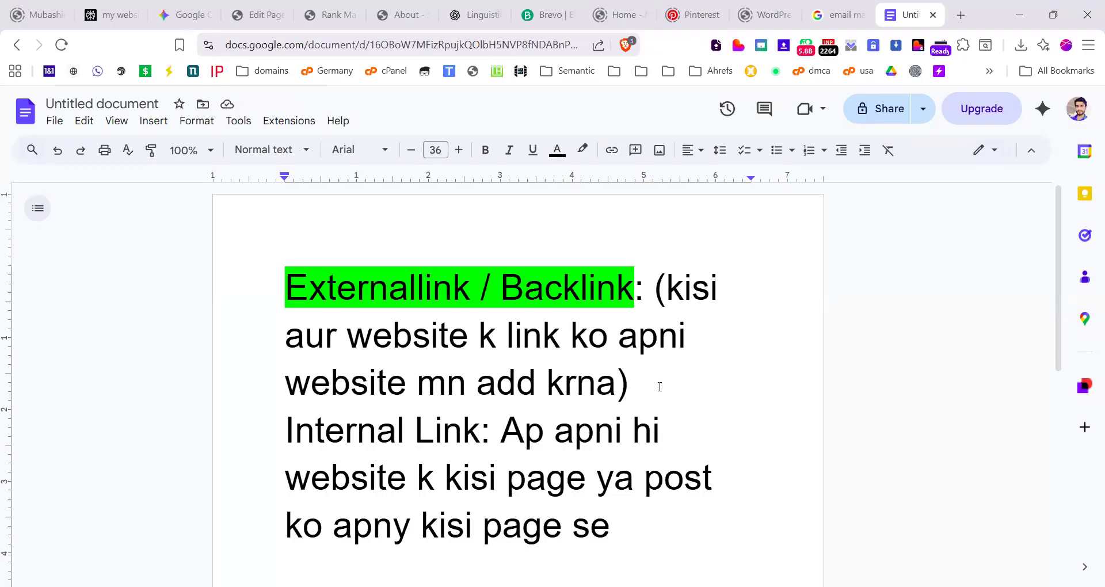
{"action": "type", "text": "link krna"}
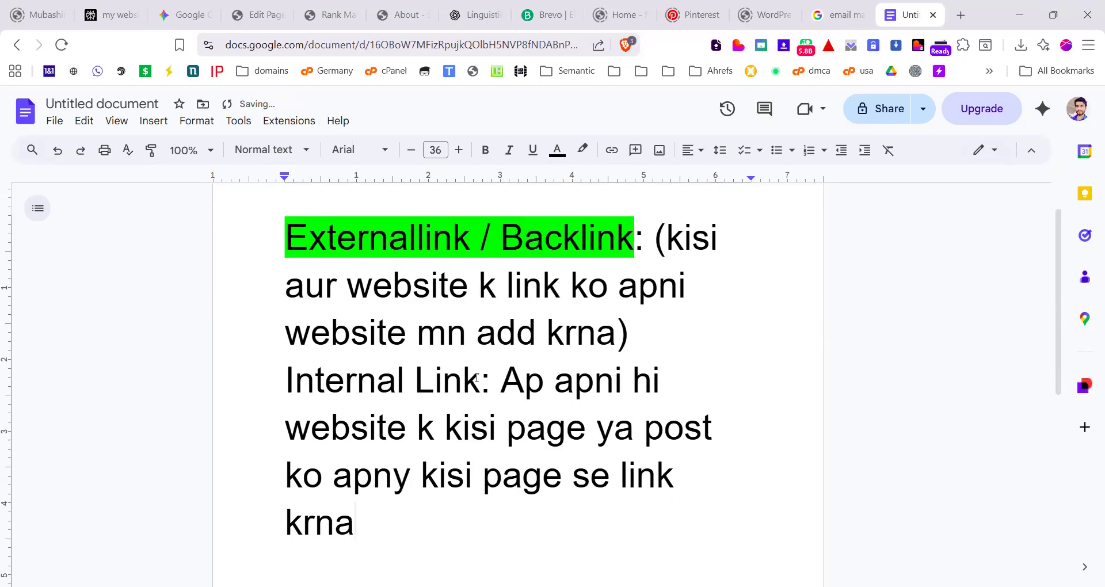
Step: Make the labels "Internal Link:" and "Externallink / Backlink:" bold
{"action": "left_click_drag", "start_coordinate": [490, 381], "coordinate": [289, 382]}
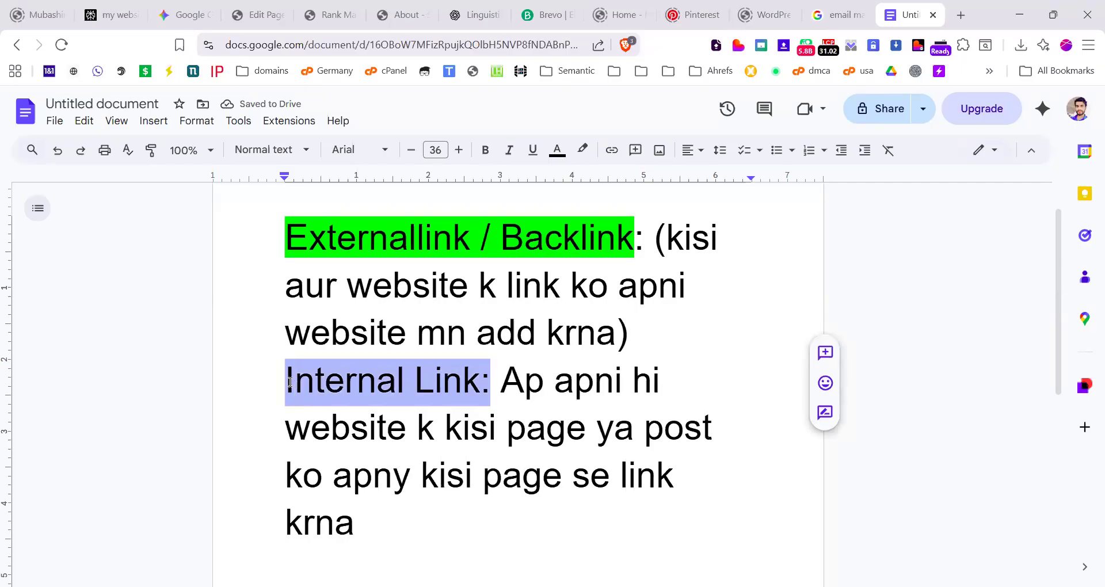
{"action": "left_click", "coordinate": [486, 150]}
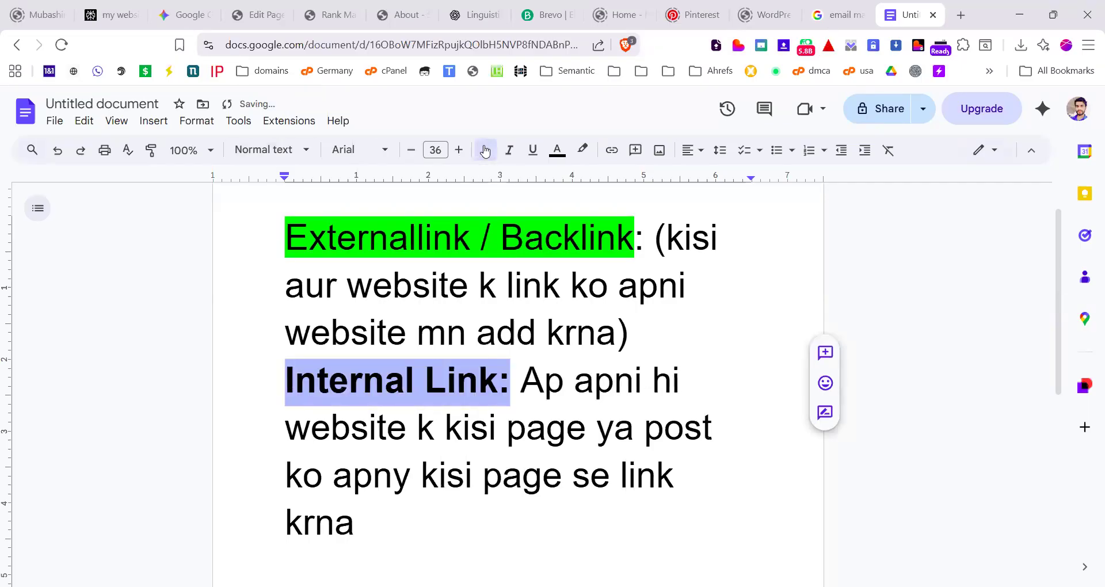
{"action": "left_click_drag", "start_coordinate": [641, 242], "coordinate": [286, 239]}
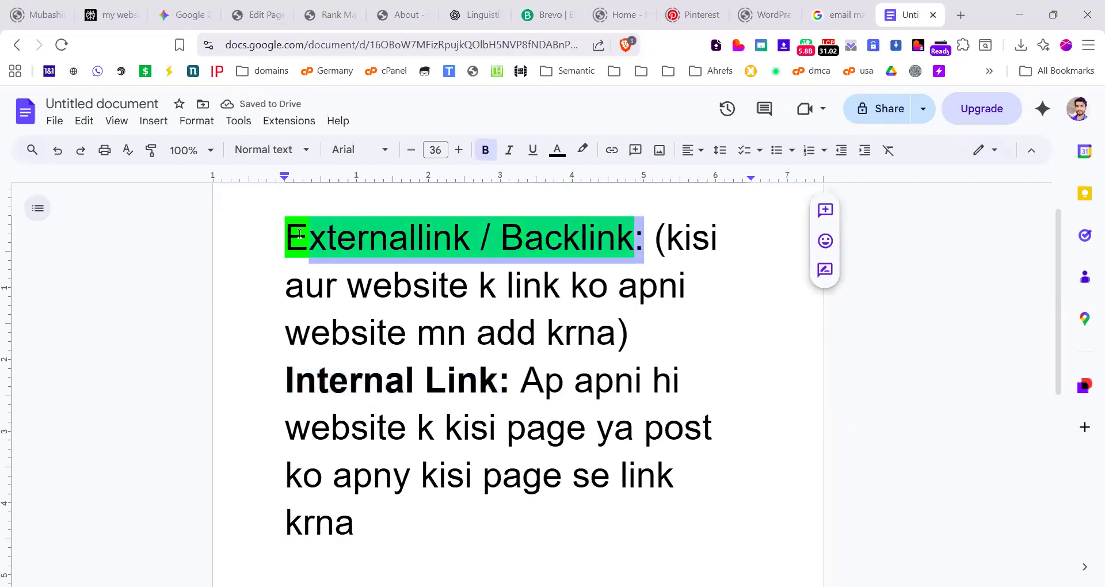
{"action": "left_click", "coordinate": [485, 151]}
{"action": "left_click", "coordinate": [583, 149]}
{"action": "left_click", "coordinate": [387, 354]}
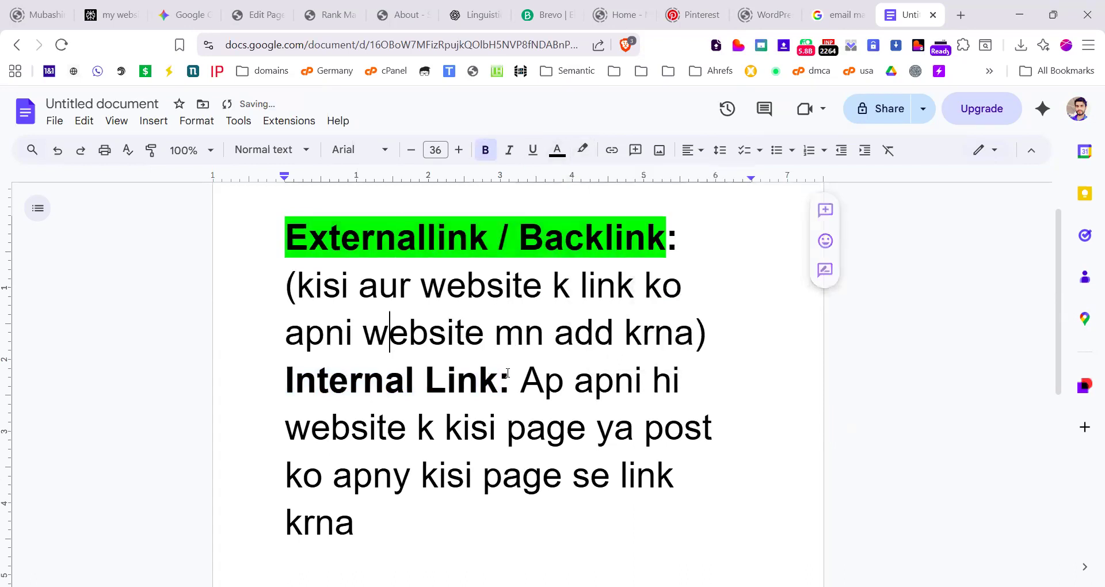
Step: Highlight "Internal Link:" in bright green and start a new line after its definition
{"action": "left_click_drag", "start_coordinate": [510, 383], "coordinate": [291, 389]}
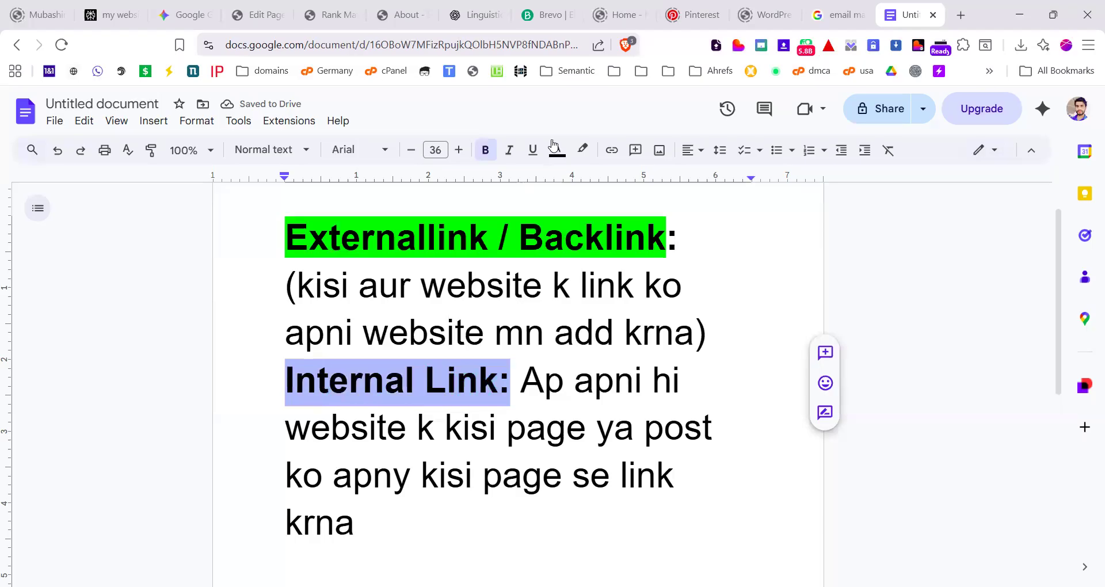
{"action": "left_click", "coordinate": [583, 149]}
{"action": "left_click", "coordinate": [651, 219]}
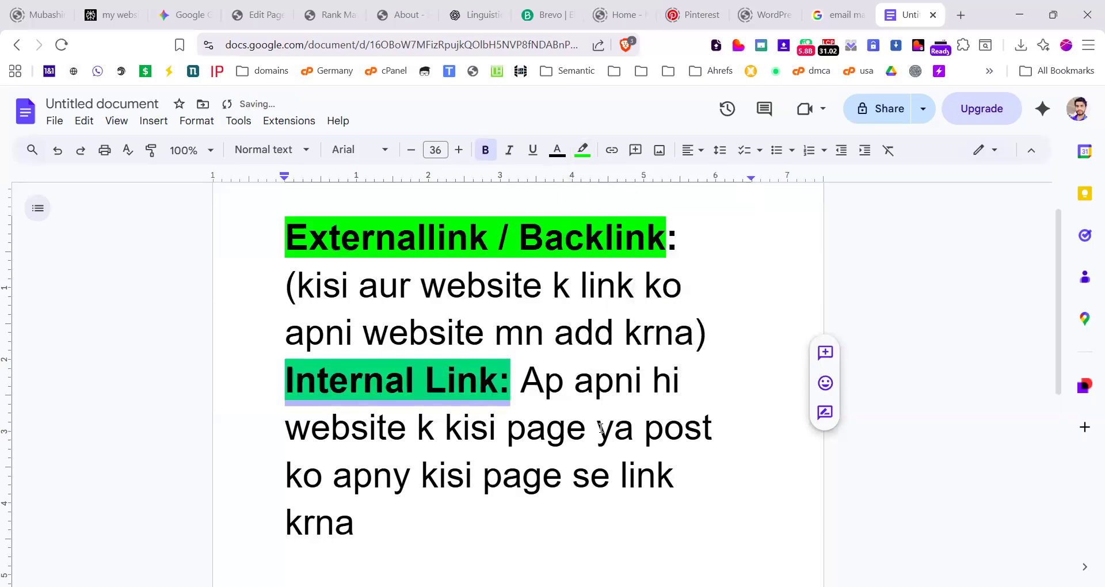
{"action": "left_click", "coordinate": [423, 528]}
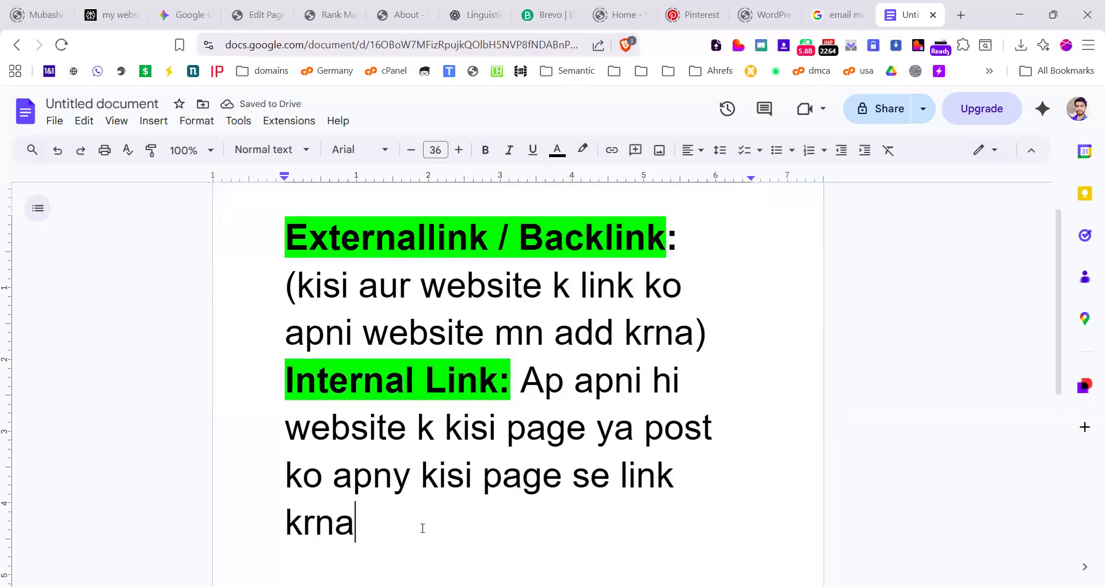
{"action": "key", "text": "Return"}
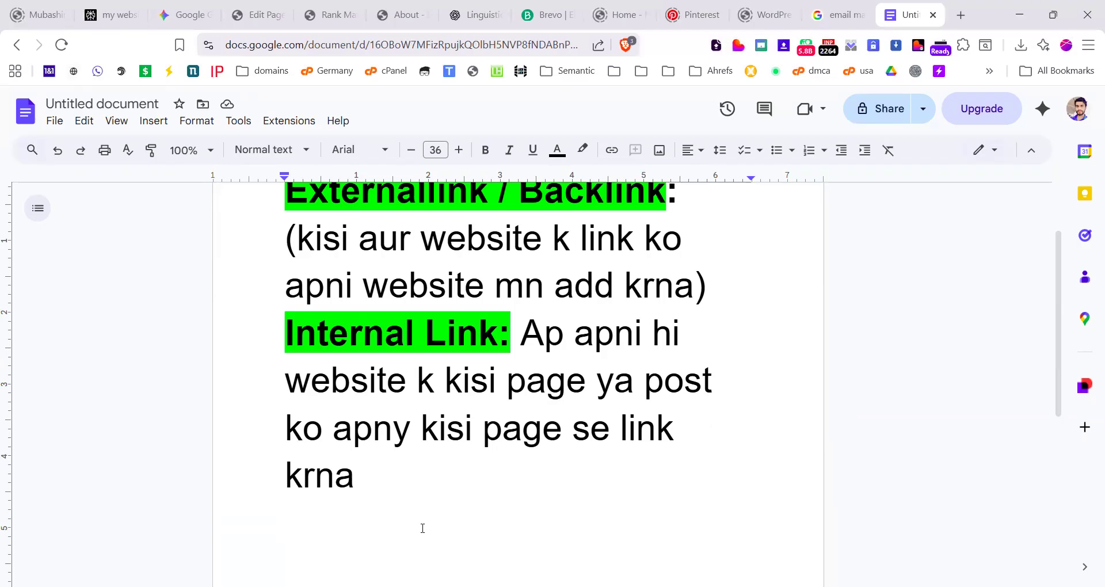
Step: Add the line "H1 (title)" below the internal link definition, leaving a blank line between them
{"action": "key", "text": "Return"}
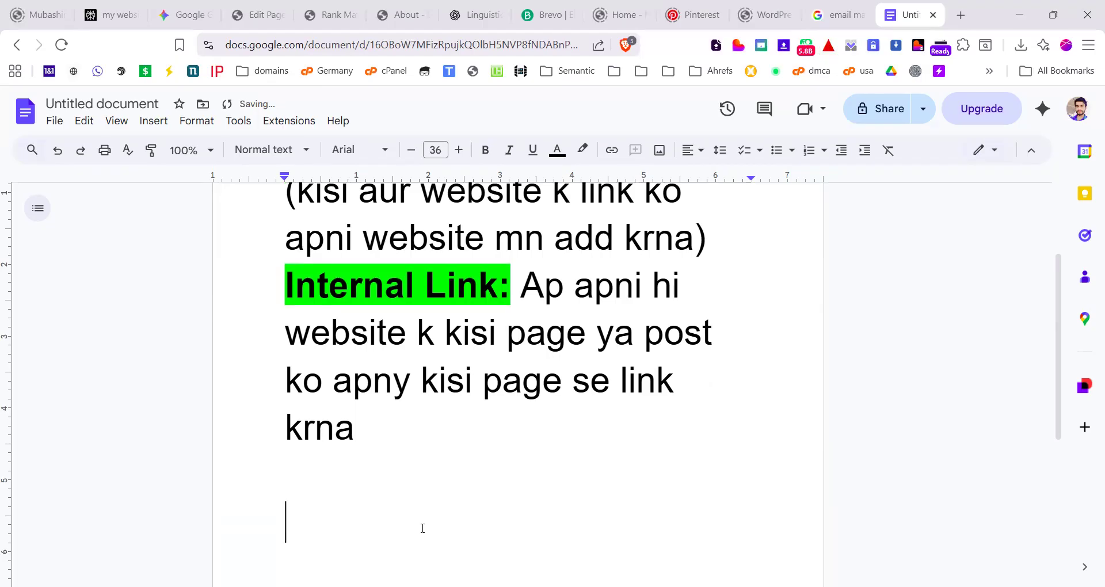
{"action": "key", "text": "Return"}
{"action": "scroll", "coordinate": [477, 409], "scroll_direction": "down", "scroll_amount": 3}
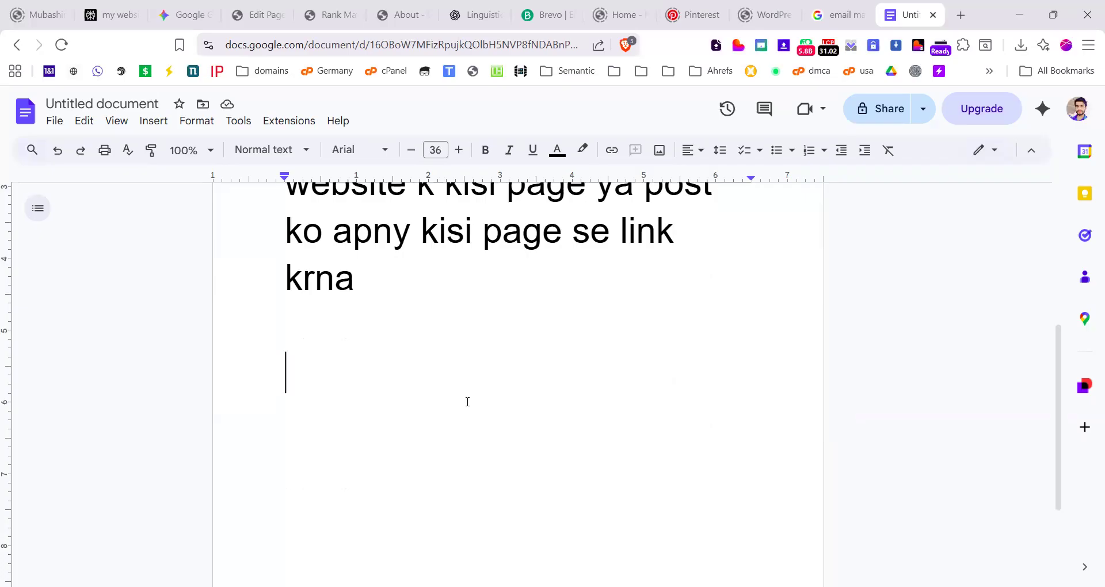
{"action": "type", "text": "H1 (tit"}
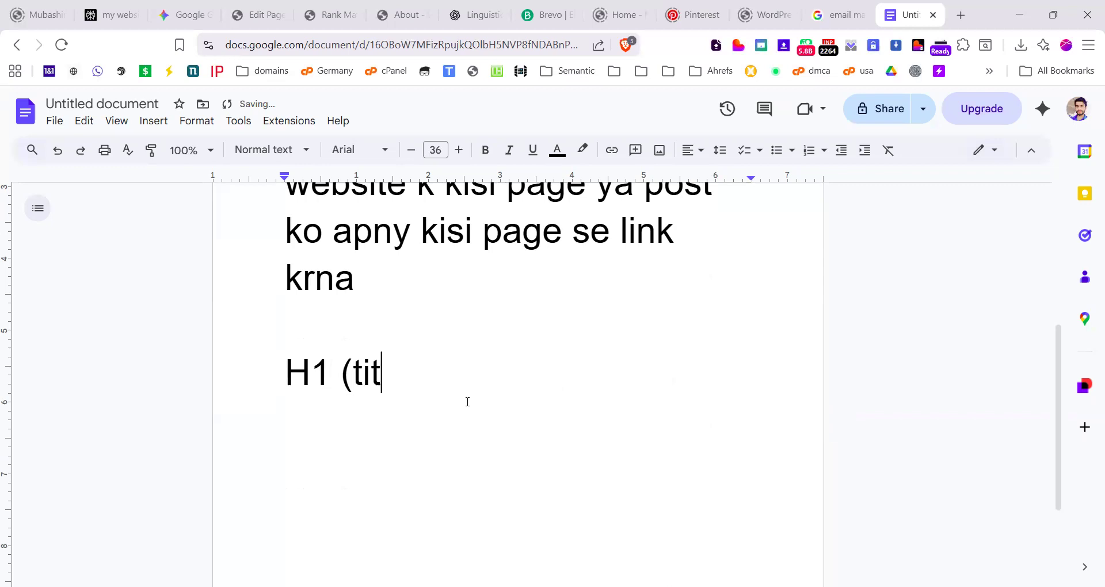
{"action": "type", "text": "le)"}
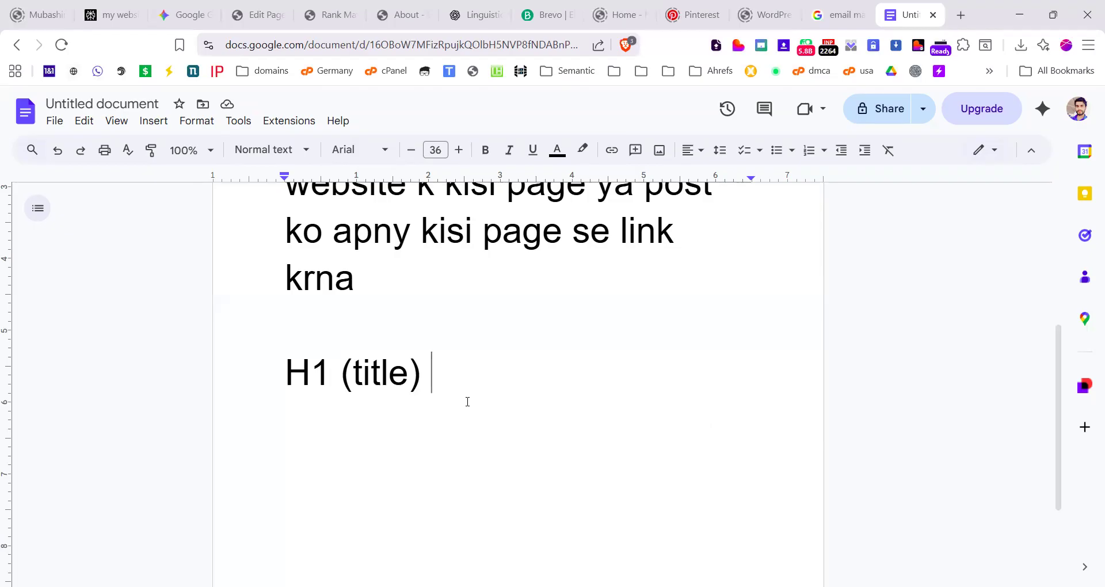
Step: Insert a new line labelled "Meta Title" between the internal link definition and the "H1 (title)" line
{"action": "key", "text": "Return"}
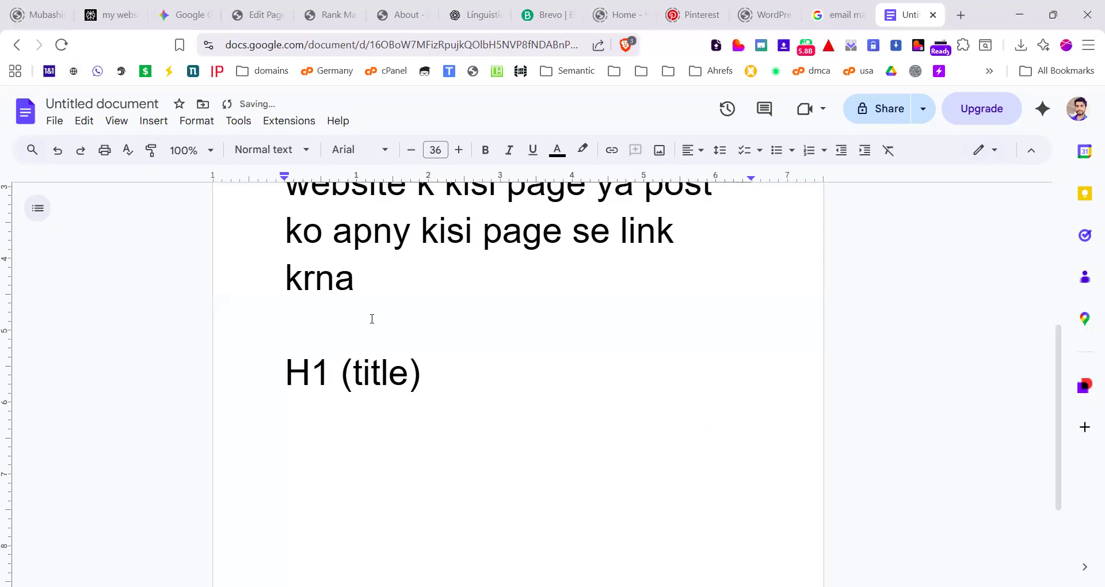
{"action": "key", "text": "Return"}
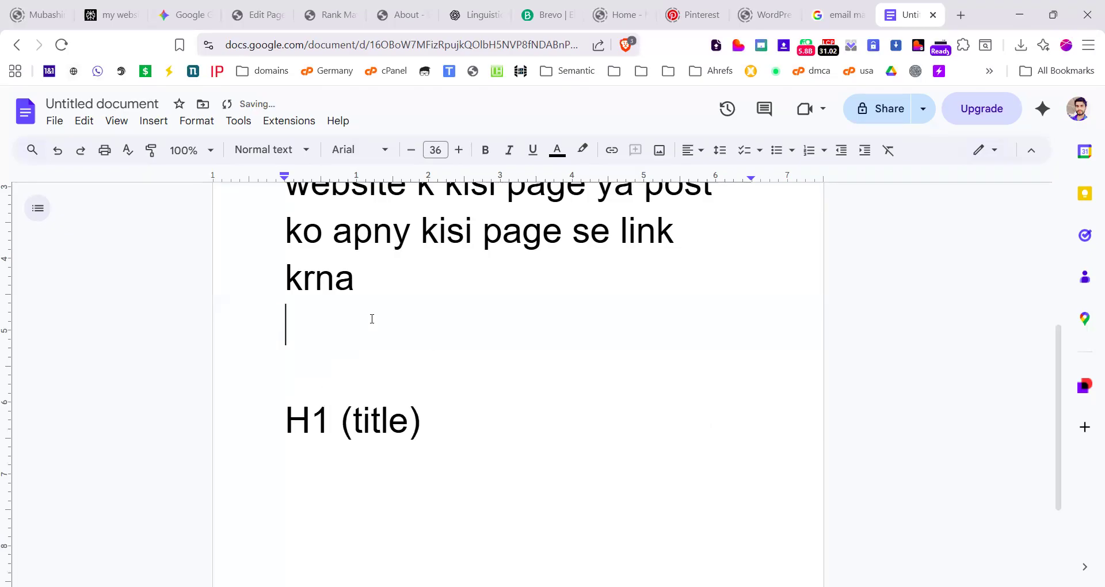
{"action": "type", "text": "Meta ti"}
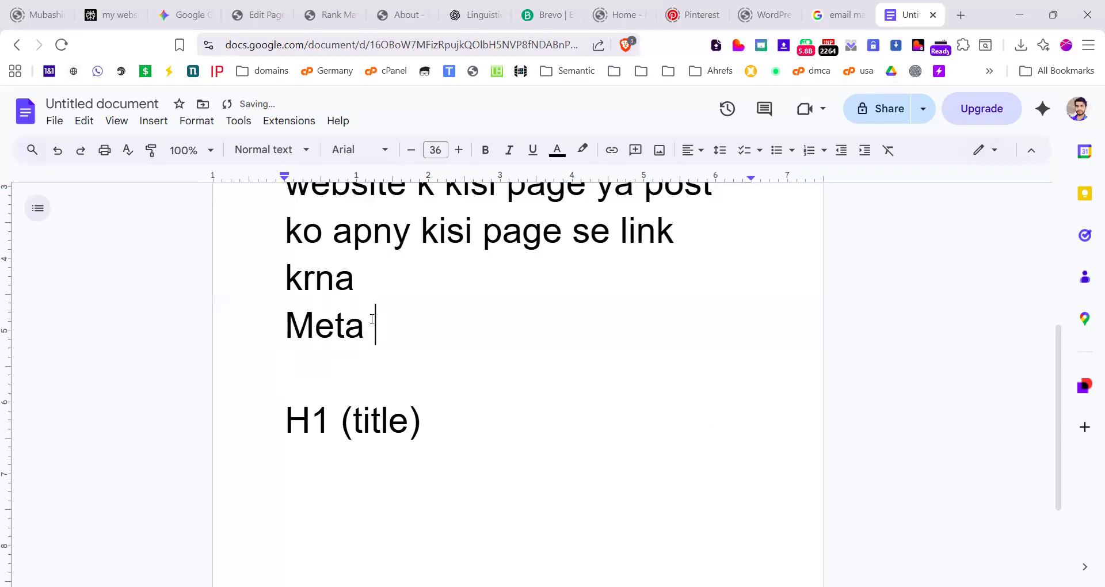
{"action": "key", "text": "BackSpace"}
{"action": "key", "text": "BackSpace"}
{"action": "type", "text": "Title"}
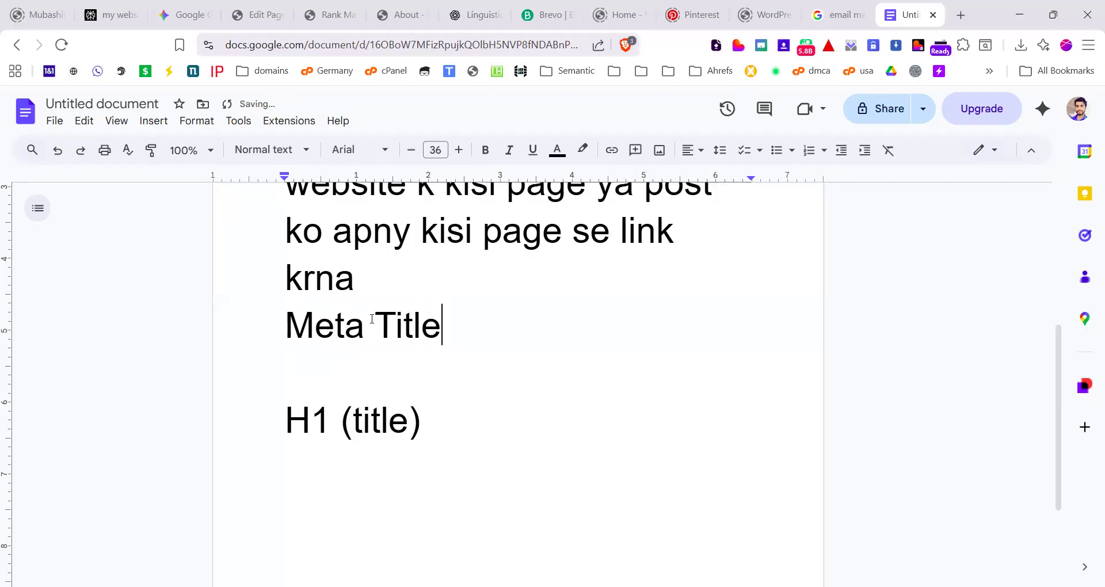
Step: Complete the Meta Title line with the definition ": Jo google k page pr show hota ha"
{"action": "type", "text": ": G"}
{"action": "key", "text": "BackSpace"}
{"action": "type", "text": "Jo "}
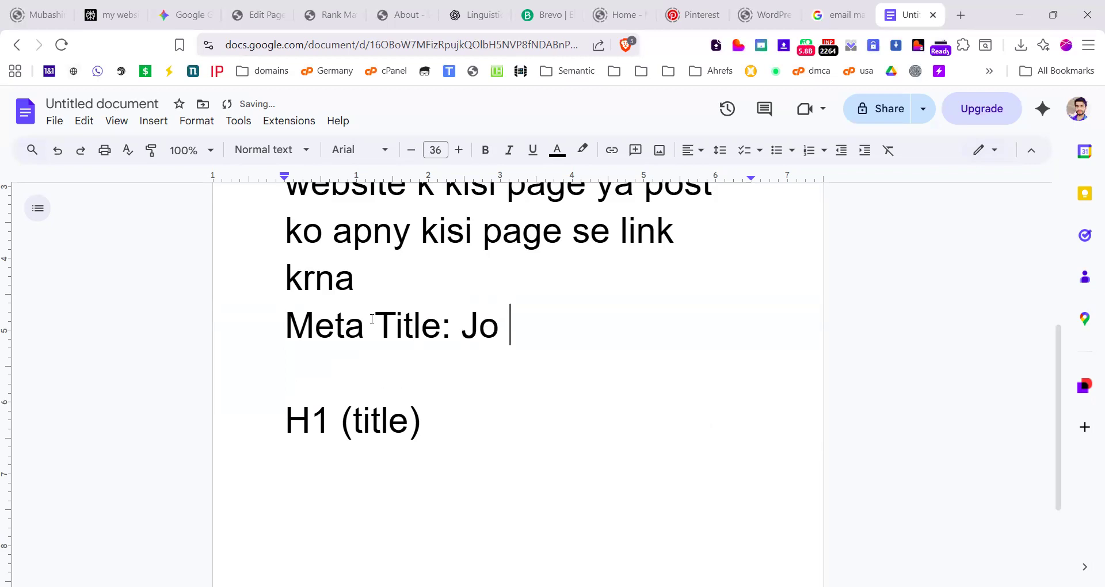
{"action": "type", "text": "goo"}
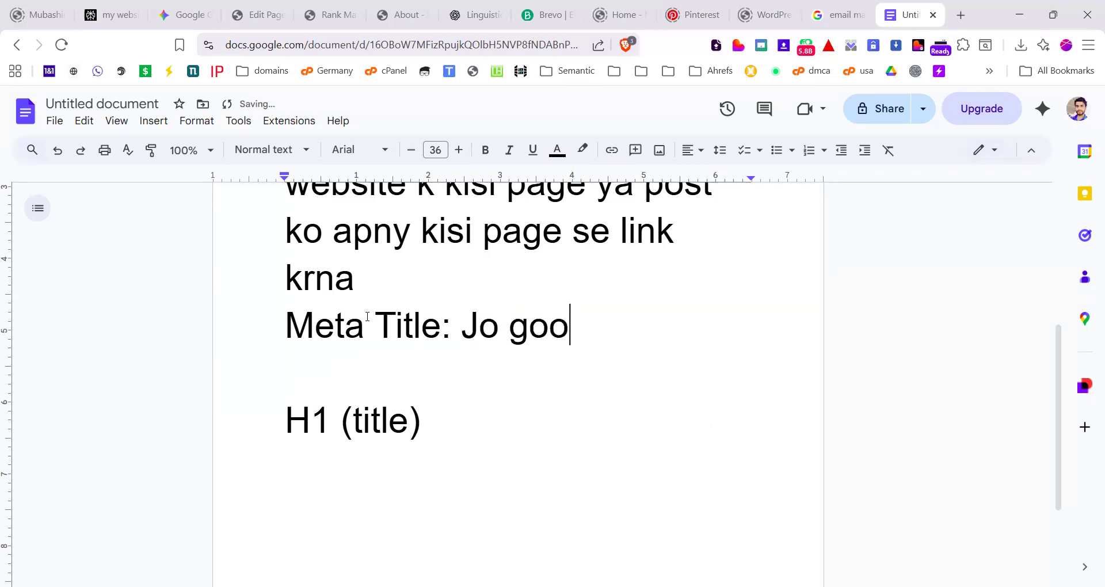
{"action": "type", "text": "gle k "}
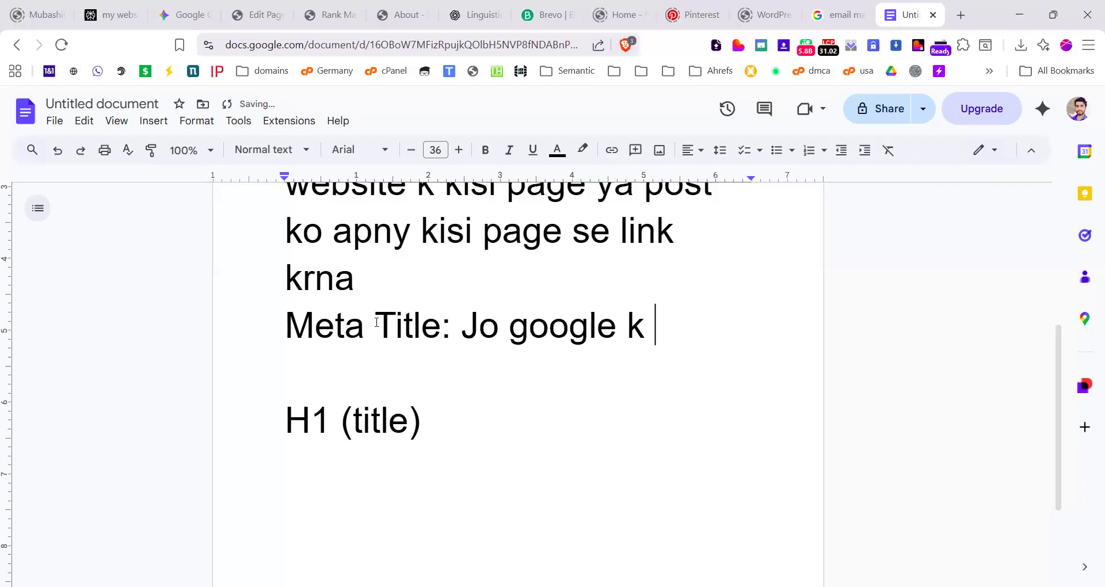
{"action": "type", "text": "page"}
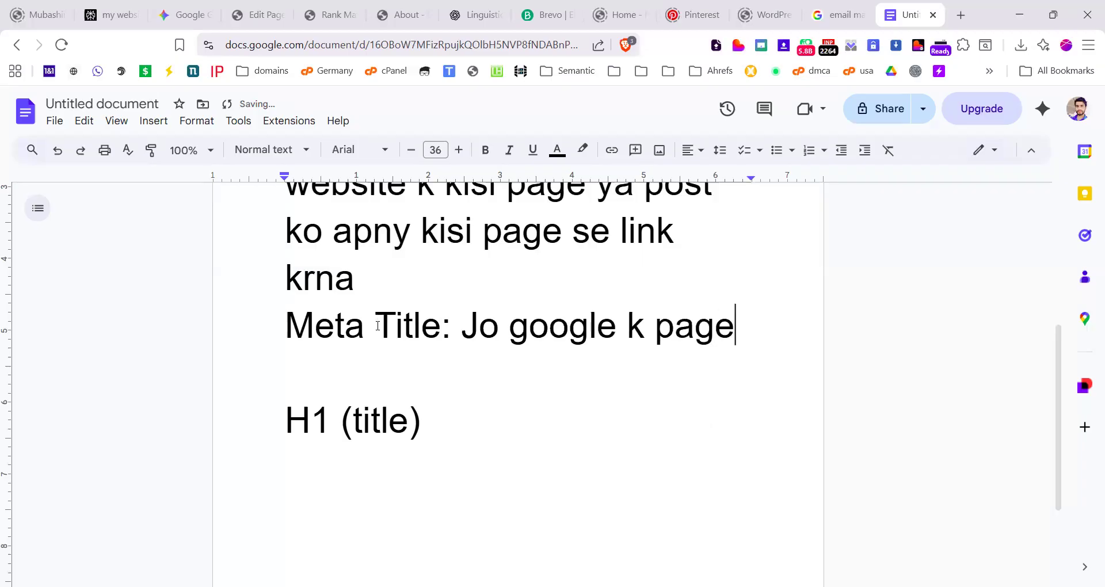
{"action": "type", "text": " pr show hota "}
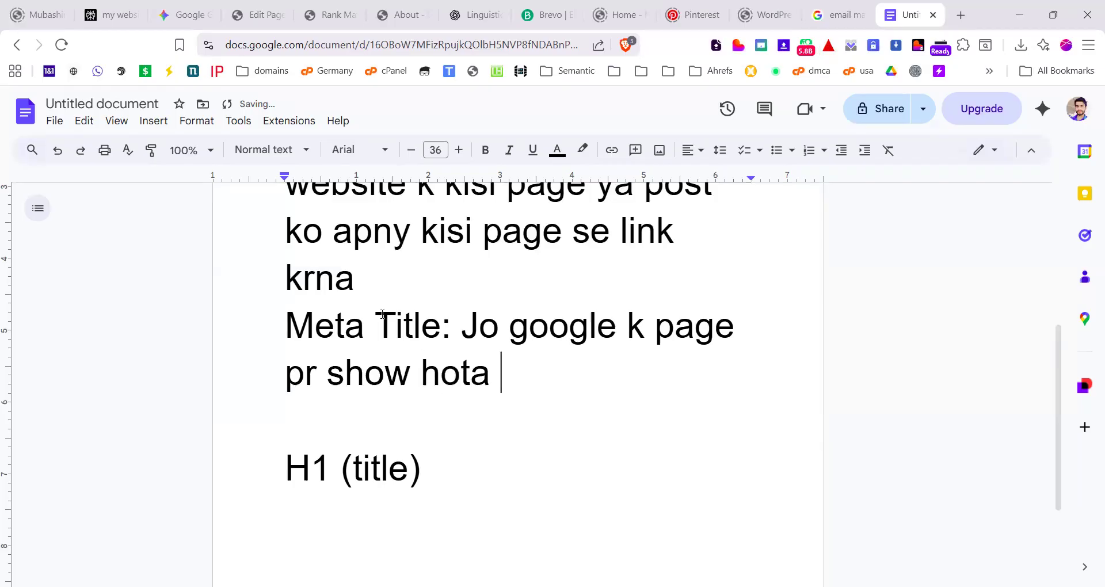
{"action": "type", "text": "ha"}
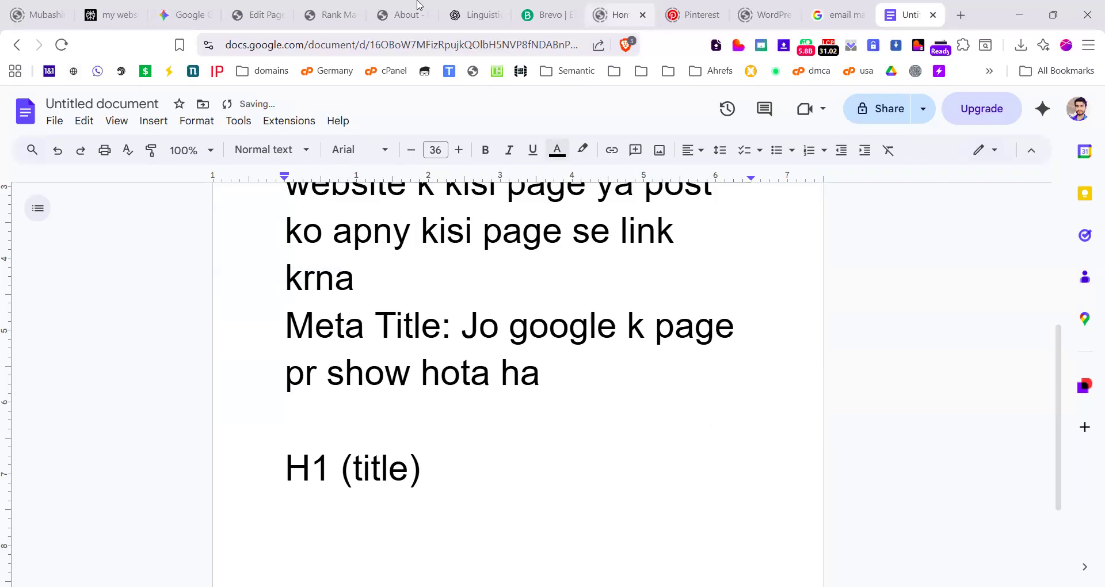
Step: Switch to the Google results for "email marketing tools" and examine how page titles and descriptions appear, including the EmailTooltester.com listing
{"action": "left_click", "coordinate": [842, 14]}
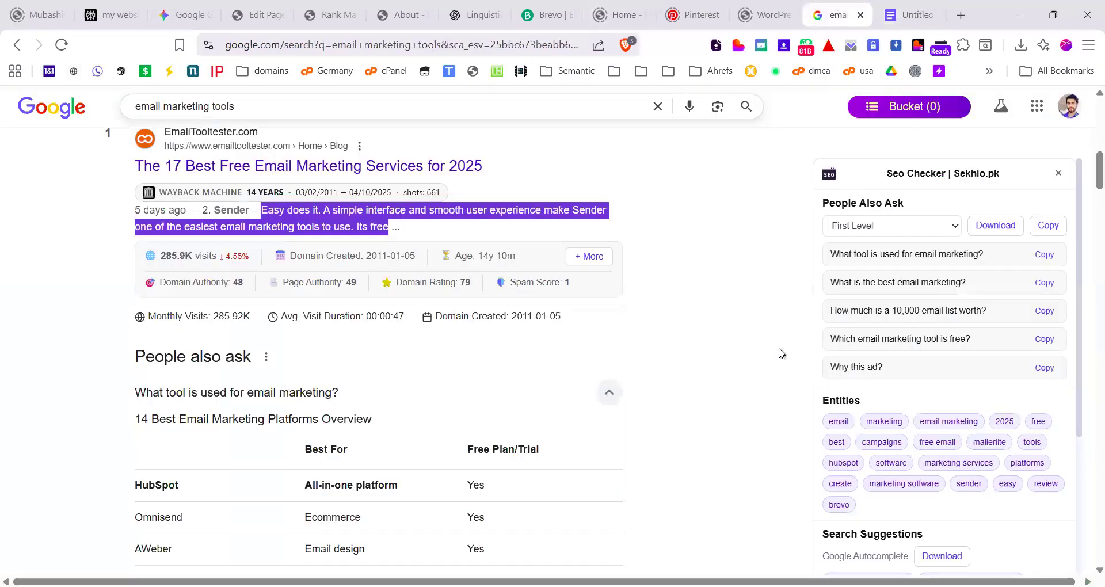
{"action": "scroll", "coordinate": [777, 354], "scroll_direction": "up", "scroll_amount": 1}
{"action": "left_click", "coordinate": [761, 358]}
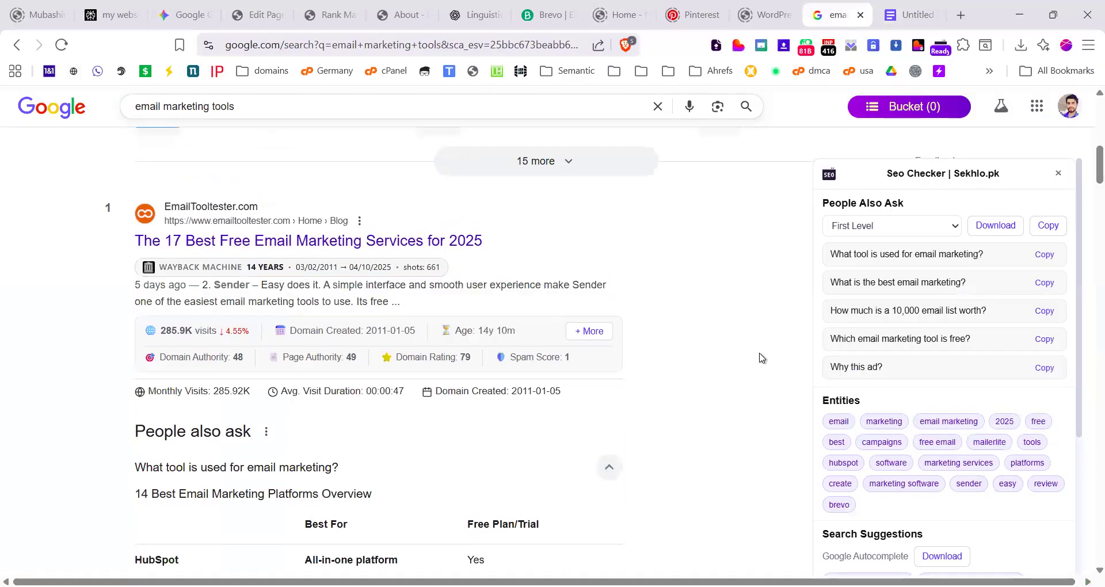
{"action": "scroll", "coordinate": [662, 394], "scroll_direction": "down", "scroll_amount": 9}
{"action": "scroll", "coordinate": [662, 395], "scroll_direction": "up", "scroll_amount": 2}
{"action": "scroll", "coordinate": [664, 395], "scroll_direction": "down", "scroll_amount": 12}
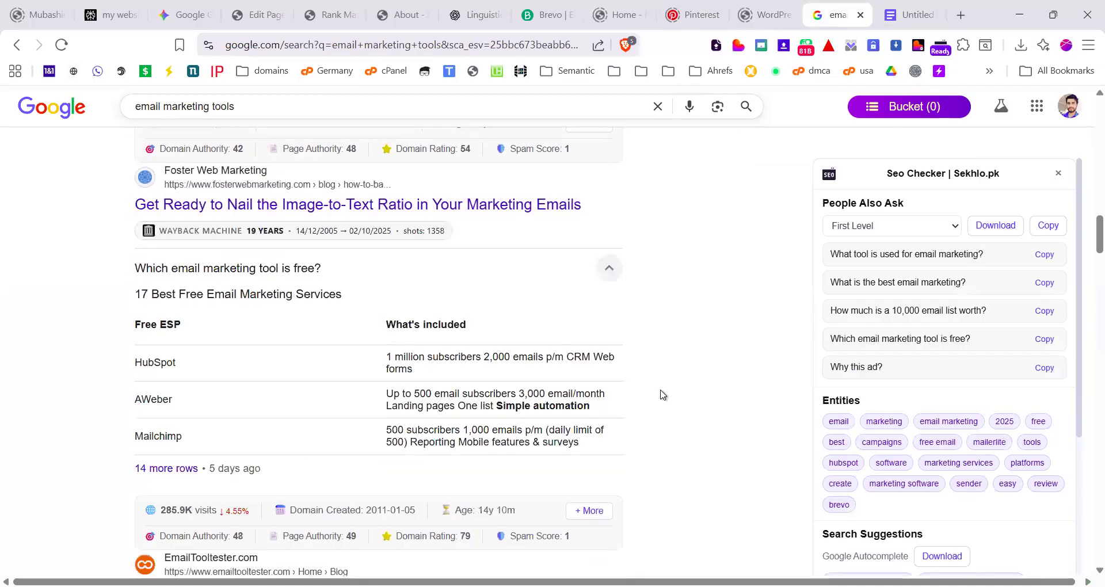
{"action": "scroll", "coordinate": [663, 395], "scroll_direction": "up", "scroll_amount": 1}
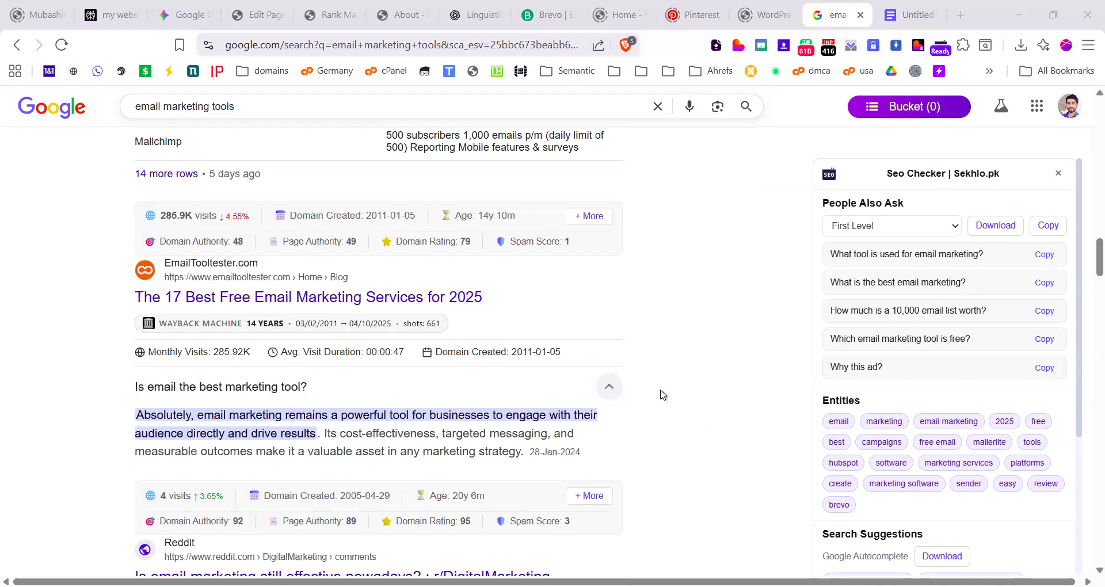
{"action": "scroll", "coordinate": [486, 338], "scroll_direction": "down", "scroll_amount": 4}
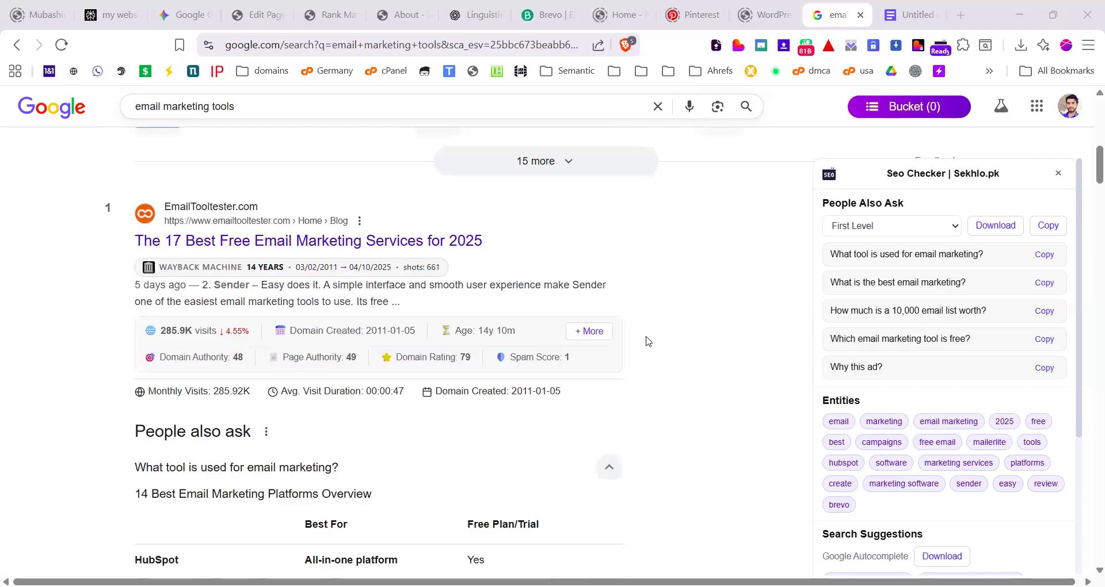
Step: Return to the notes document and paste the screenshot of the EmailTooltester.com search result below the Meta Title definition
{"action": "key", "text": "ctrl+Tab"}
{"action": "scroll", "coordinate": [471, 413], "scroll_direction": "down", "scroll_amount": 2}
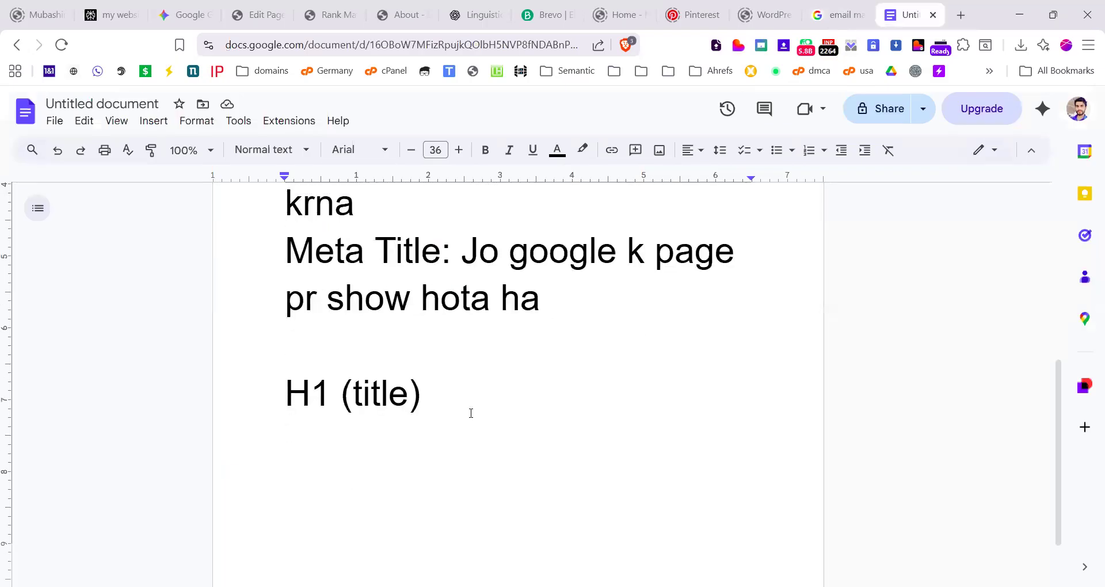
{"action": "key", "text": "Return"}
{"action": "key", "text": "ctrl+v"}
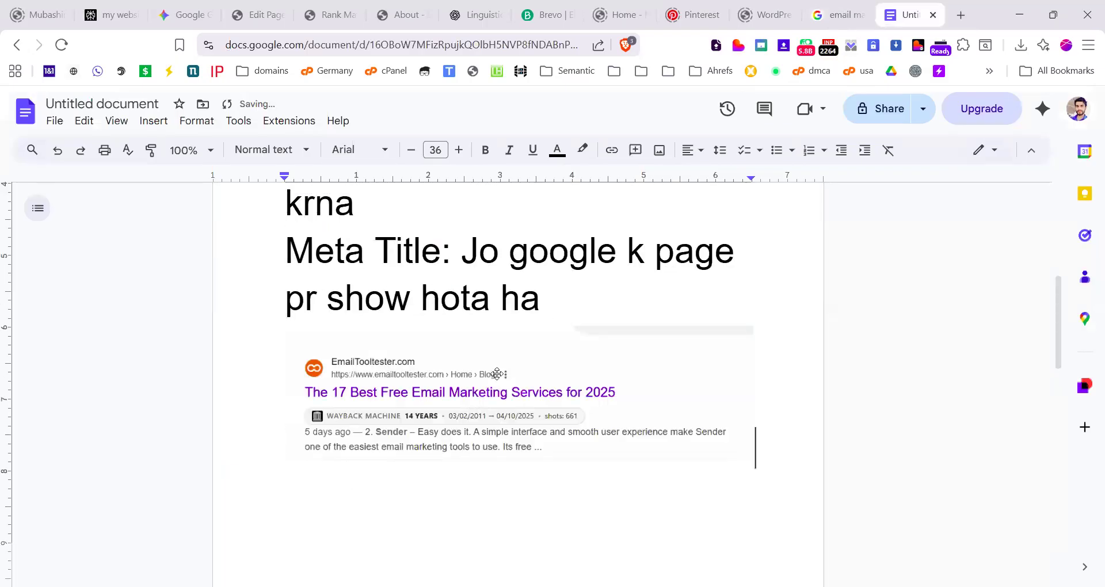
Step: Extend the "H1 (title)" line to read "H1 (title) - H6"
{"action": "scroll", "coordinate": [389, 298], "scroll_direction": "down", "scroll_amount": 2}
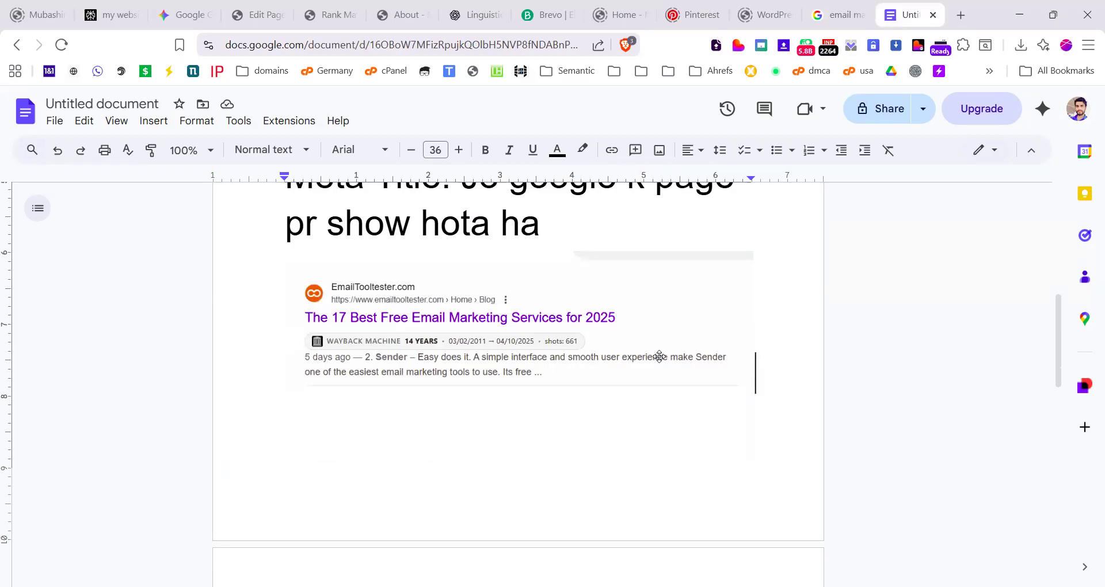
{"action": "scroll", "coordinate": [507, 359], "scroll_direction": "down", "scroll_amount": 5}
{"action": "left_click", "coordinate": [452, 351]}
{"action": "key", "text": "Return"}
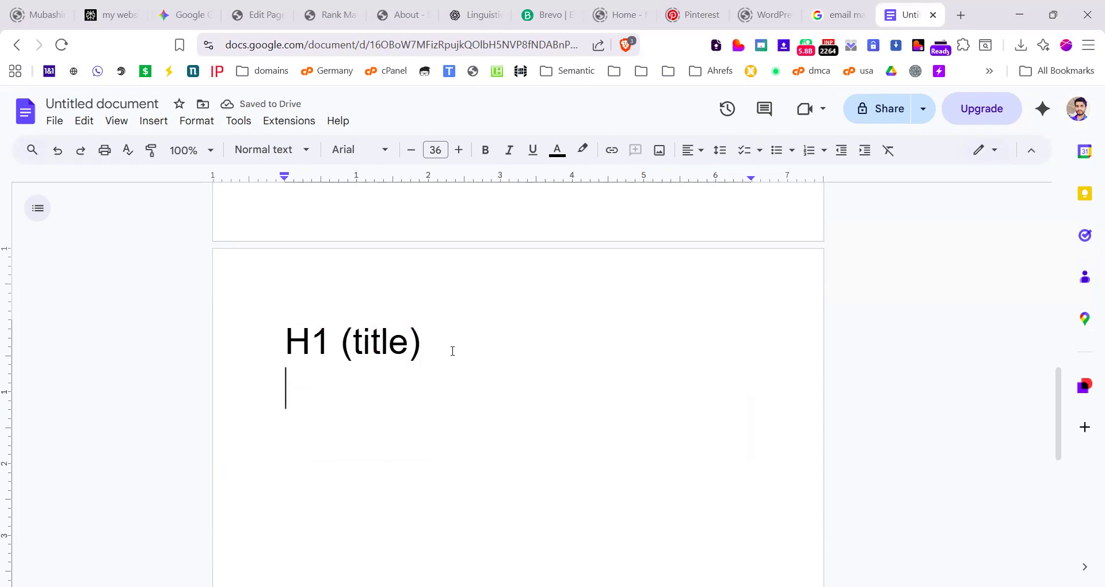
{"action": "left_click", "coordinate": [512, 335]}
{"action": "type", "text": "- "}
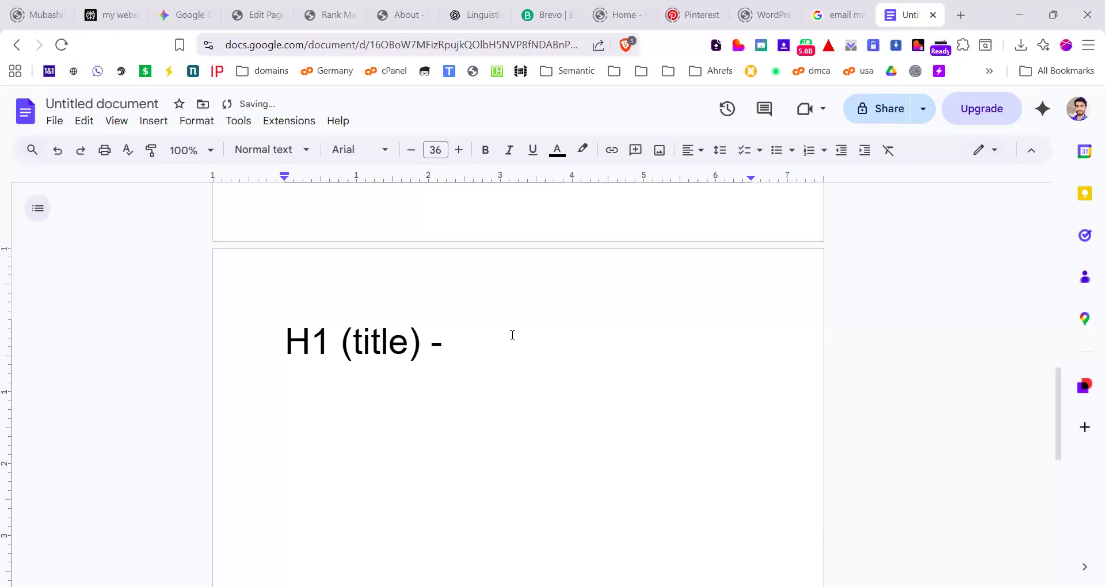
{"action": "type", "text": "H6"}
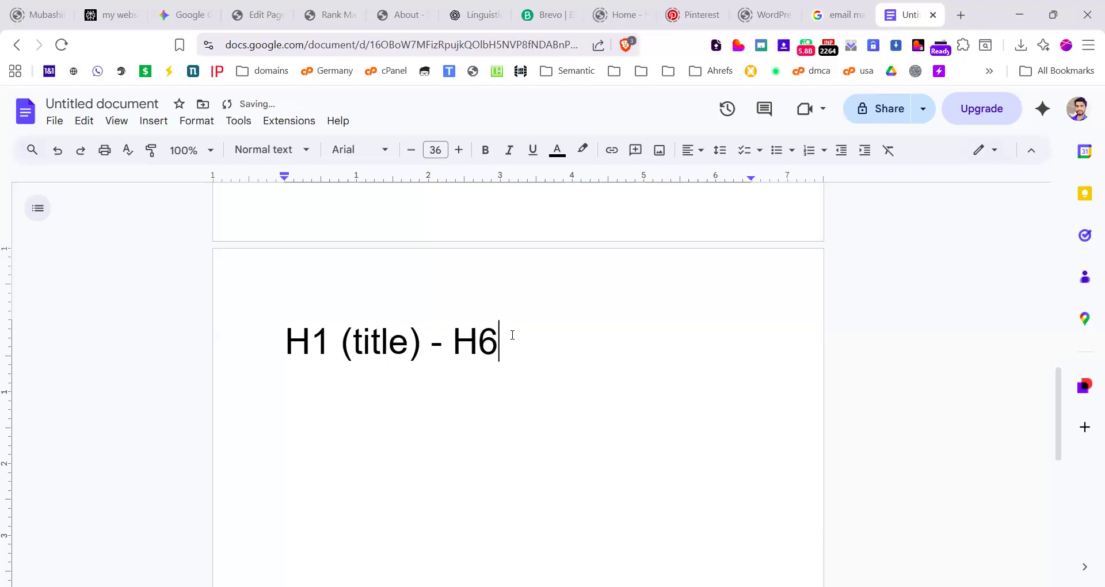
Step: Add the line "H1 - every page mn 1 time use krn gy" below the "H1 (title) - H6" heading
{"action": "key", "text": "Return"}
{"action": "type", "text": "1"}
{"action": "key", "text": "BackSpace"}
{"action": "type", "text": "H1 "}
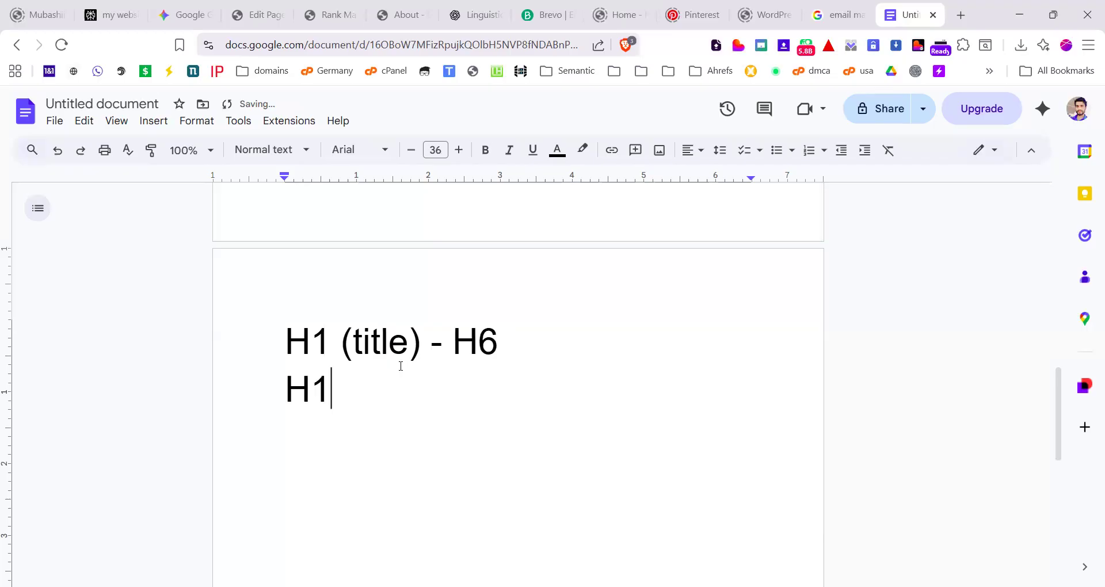
{"action": "type", "text": "-"}
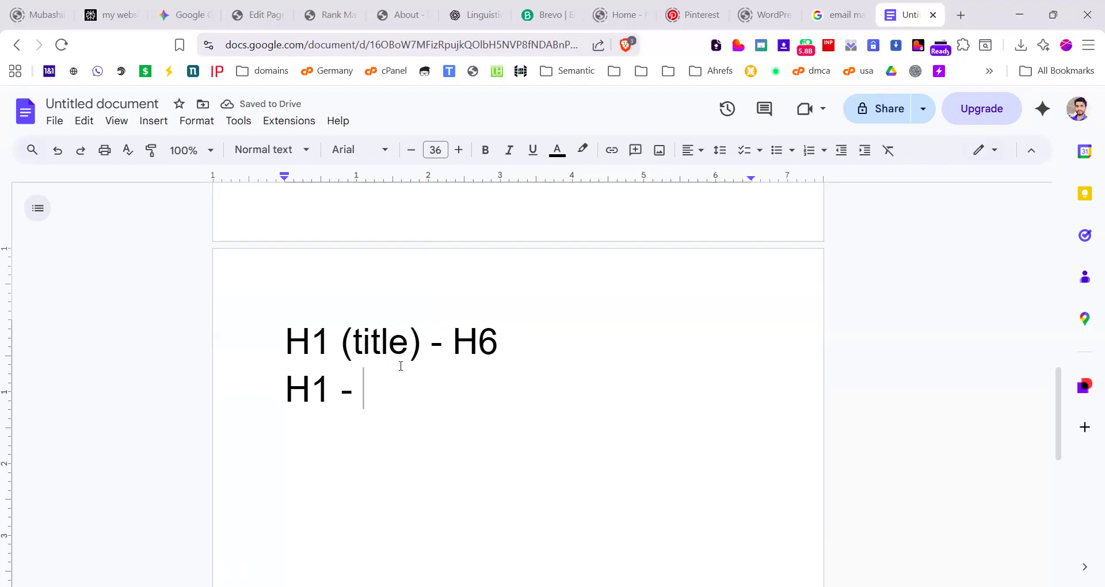
{"action": "type", "text": "ever"}
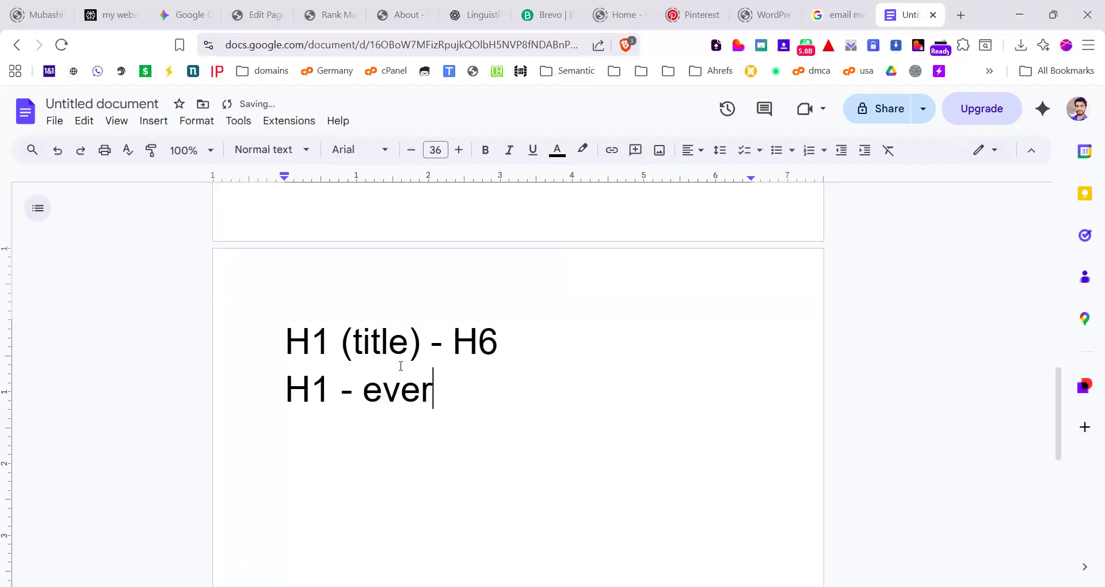
{"action": "type", "text": "y page mn 1 time"}
{"action": "type", "text": "u"}
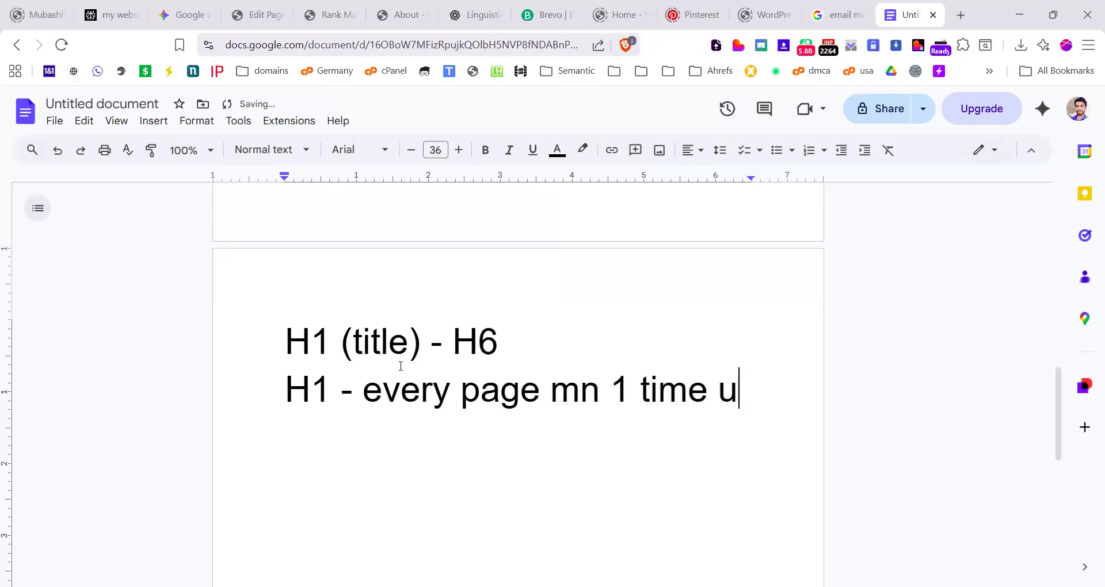
{"action": "type", "text": "se krn gy"}
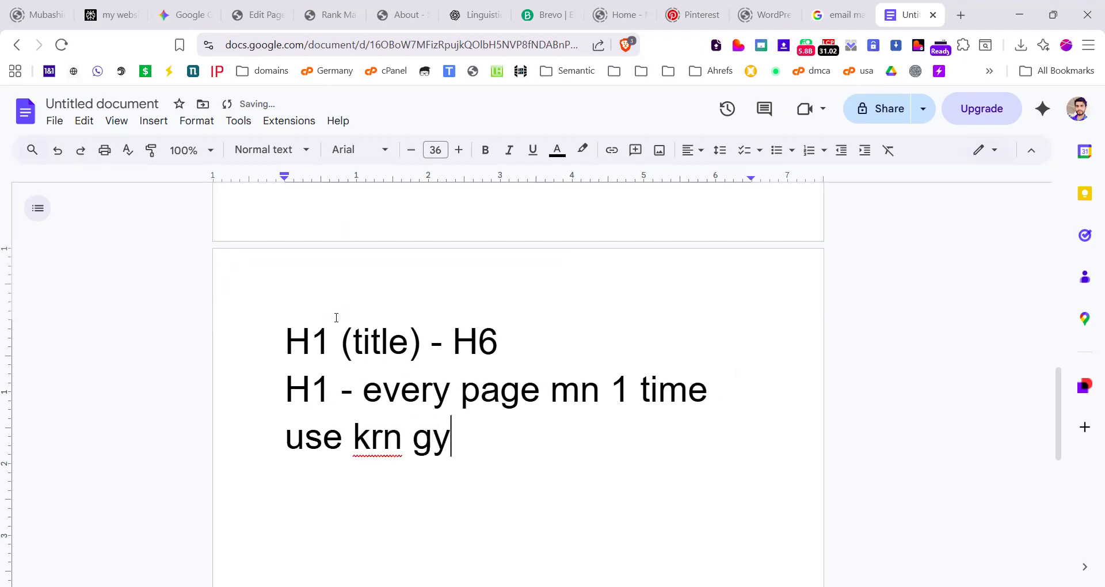
Step: Add four lines "H2:", "H3", "H4" and "H4" below the "H1 - every page mn 1 time use krn gy" note
{"action": "key", "text": "Return"}
{"action": "scroll", "coordinate": [407, 368], "scroll_direction": "down", "scroll_amount": 2}
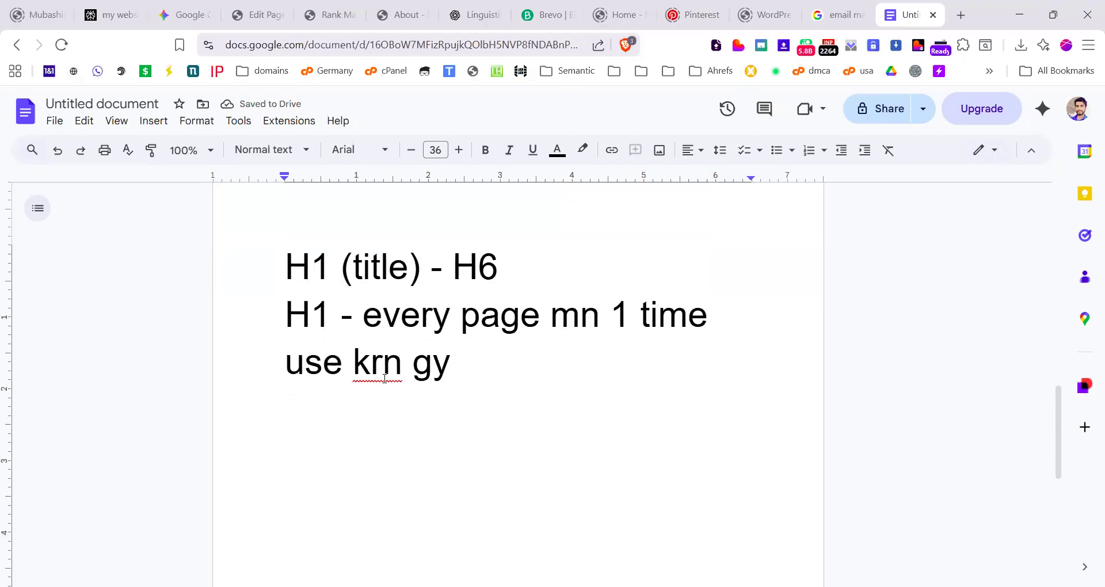
{"action": "type", "text": "H2"}
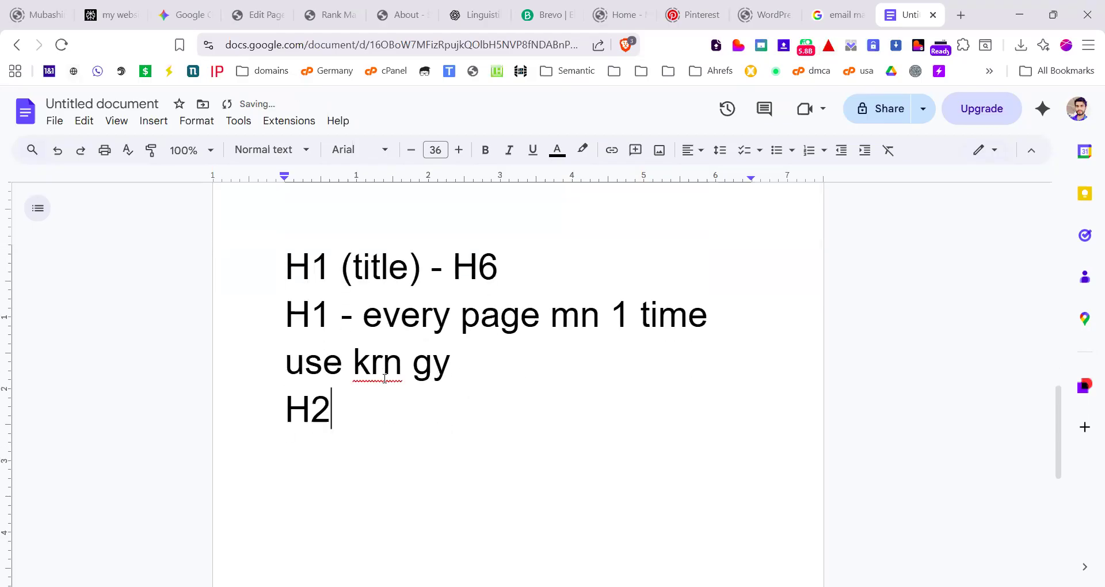
{"action": "type", "text": ":"}
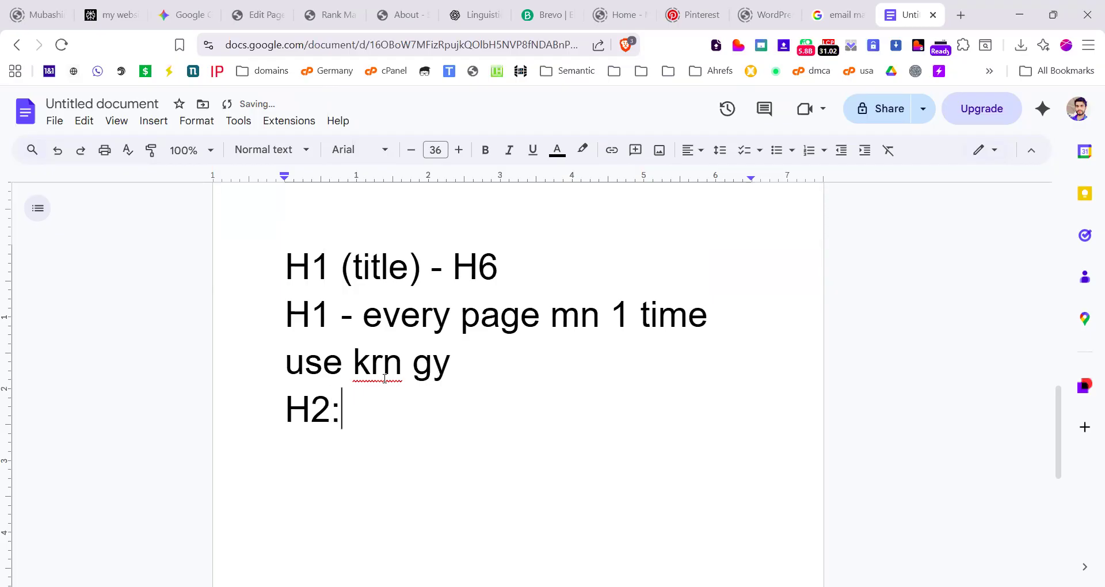
{"action": "key", "text": "Return"}
{"action": "type", "text": "H3"}
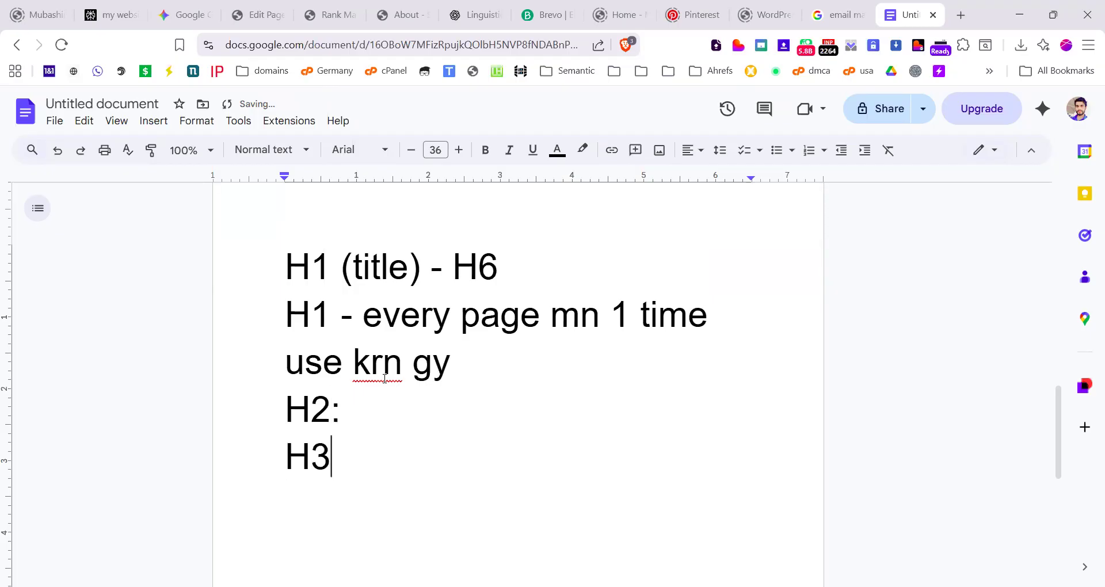
{"action": "key", "text": "Return"}
{"action": "type", "text": "H4"}
{"action": "key", "text": "Return"}
{"action": "type", "text": "H4"}
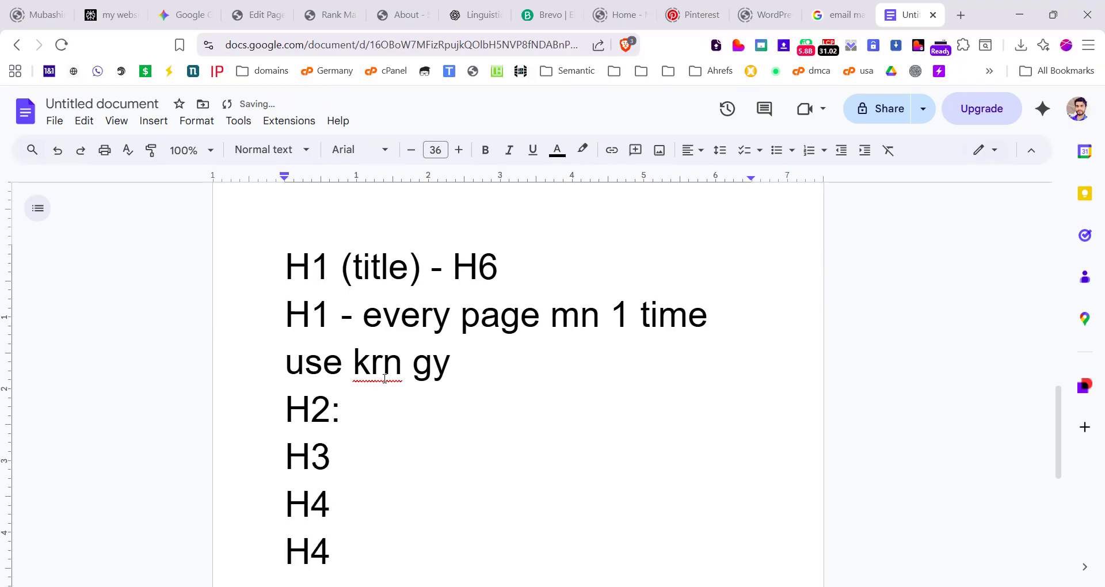
Step: Append a colon to the "H3" line and to both "H4" lines
{"action": "left_click", "coordinate": [338, 486]}
{"action": "type", "text": ":"}
{"action": "key", "text": "Down"}
{"action": "type", "text": ":"}
{"action": "key", "text": "Down"}
{"action": "type", "text": ":"}
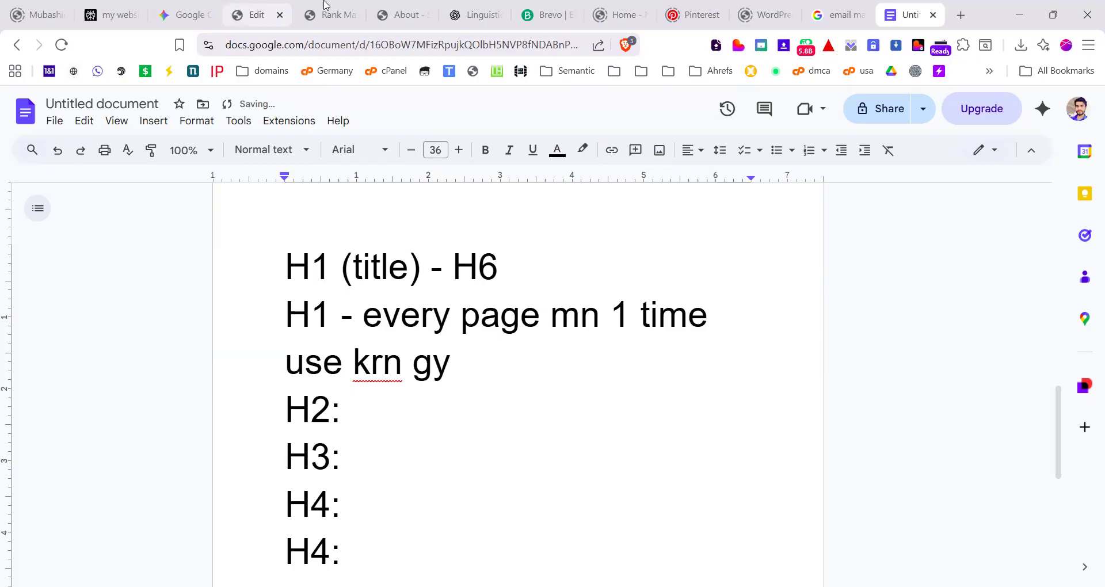
Step: Copy the word "Backlink" from the "Externallink / Backlink" heading and delete "/ Backlink" there
{"action": "scroll", "coordinate": [402, 402], "scroll_direction": "down", "scroll_amount": 3}
{"action": "scroll", "coordinate": [374, 397], "scroll_direction": "up", "scroll_amount": 3}
{"action": "scroll", "coordinate": [330, 393], "scroll_direction": "up", "scroll_amount": 3}
{"action": "scroll", "coordinate": [331, 393], "scroll_direction": "up", "scroll_amount": 15}
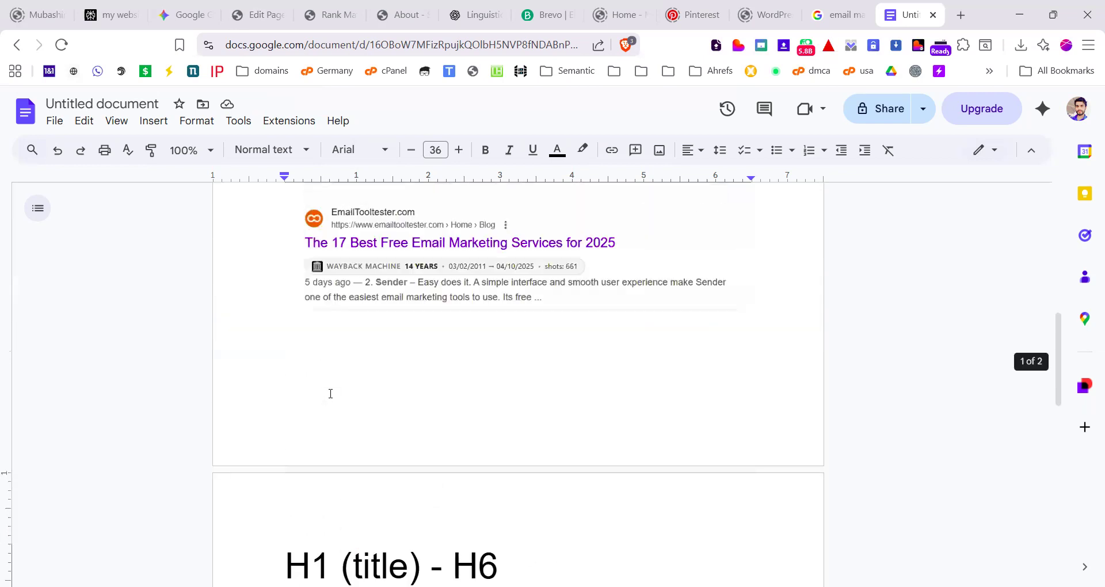
{"action": "scroll", "coordinate": [335, 355], "scroll_direction": "down", "scroll_amount": 1}
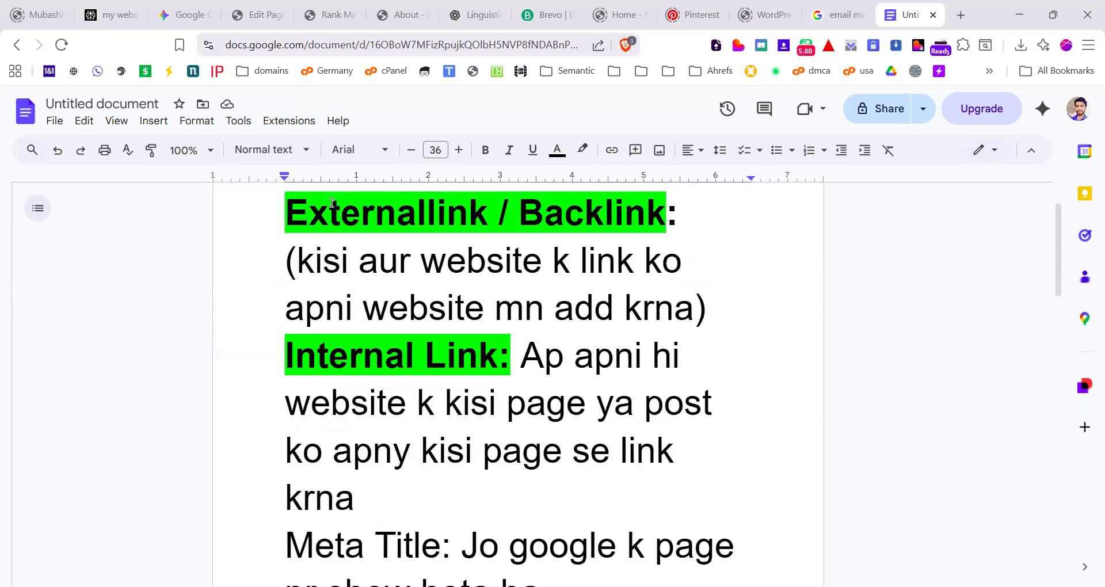
{"action": "scroll", "coordinate": [610, 269], "scroll_direction": "down", "scroll_amount": 5}
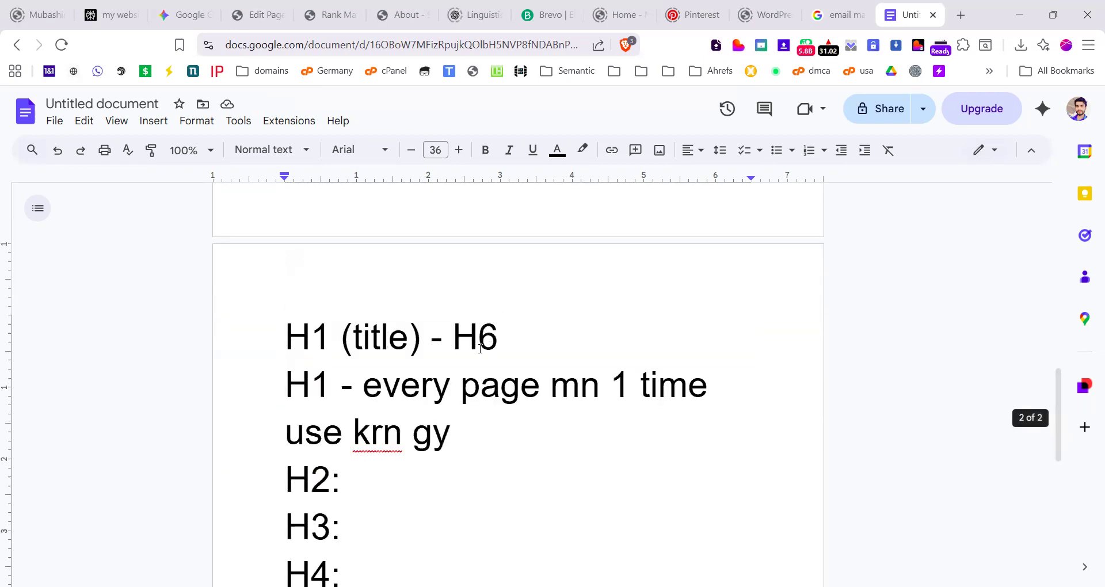
{"action": "scroll", "coordinate": [517, 292], "scroll_direction": "up", "scroll_amount": 6}
{"action": "left_click_drag", "start_coordinate": [518, 292], "coordinate": [666, 296]}
{"action": "key", "text": "ctrl+c"}
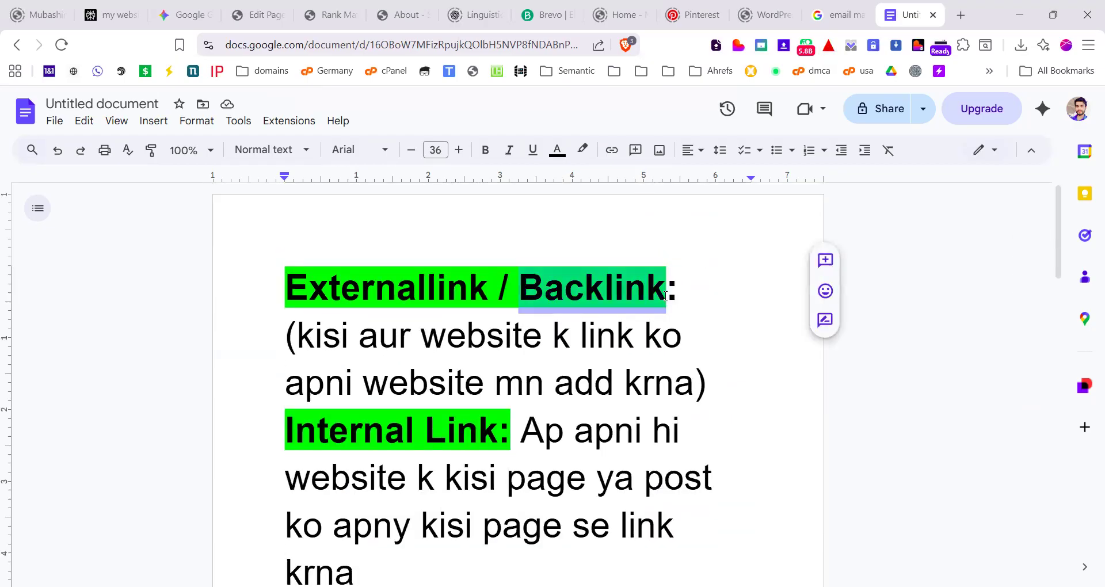
{"action": "key", "text": "BackSpace"}
{"action": "key", "text": "BackSpace"}
{"action": "key", "text": "BackSpace"}
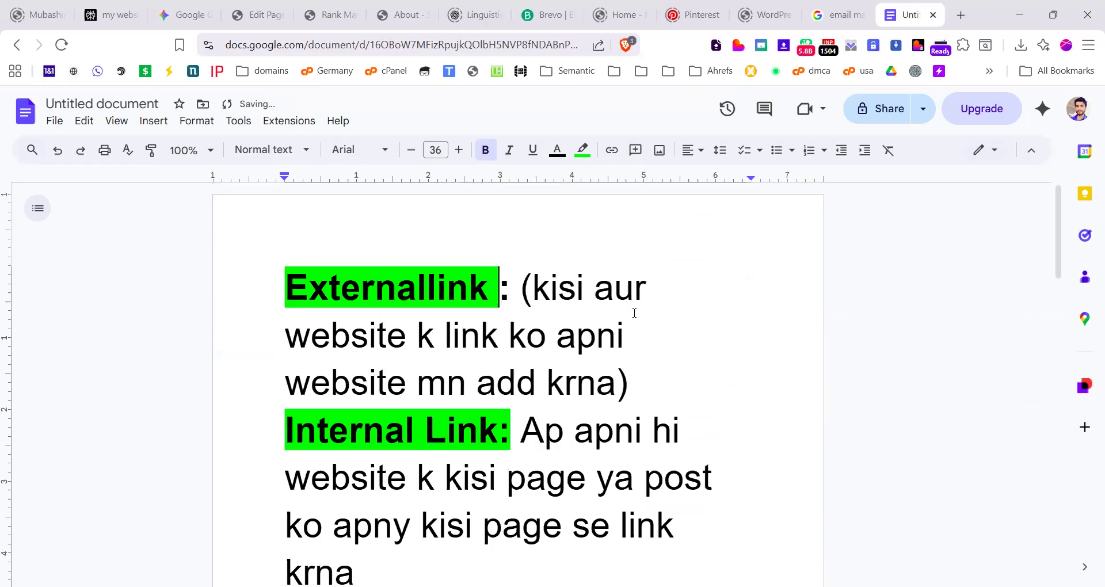
Step: Paste the copied word below the last "H4:" line, leaving a blank line between, and complete it as "Backlink: "
{"action": "scroll", "coordinate": [635, 313], "scroll_direction": "down", "scroll_amount": 15}
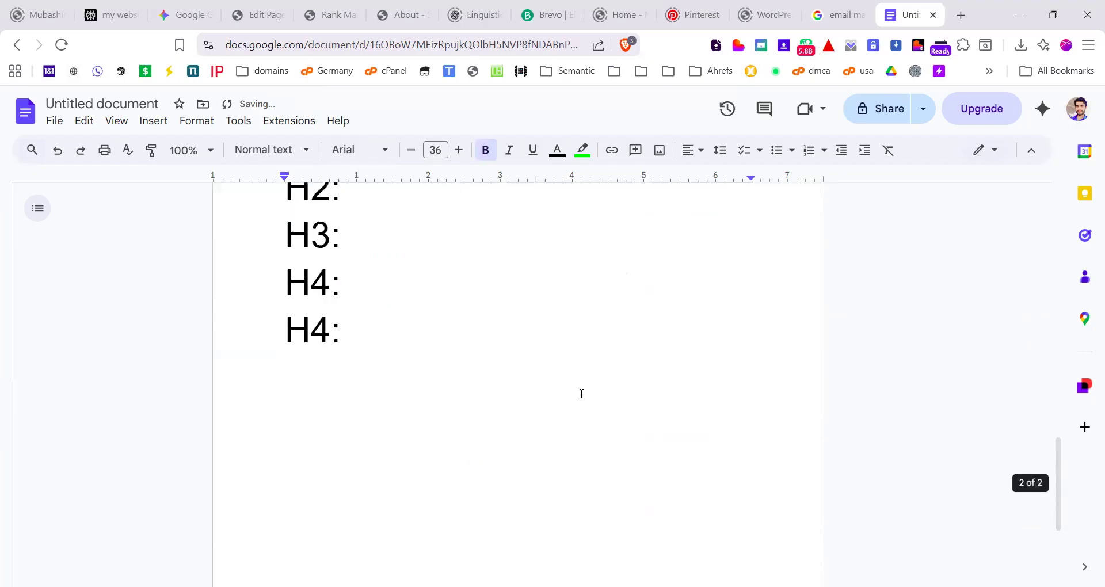
{"action": "left_click", "coordinate": [473, 375]}
{"action": "key", "text": "Return"}
{"action": "key", "text": "ctrl+v"}
{"action": "type", "text": ": "}
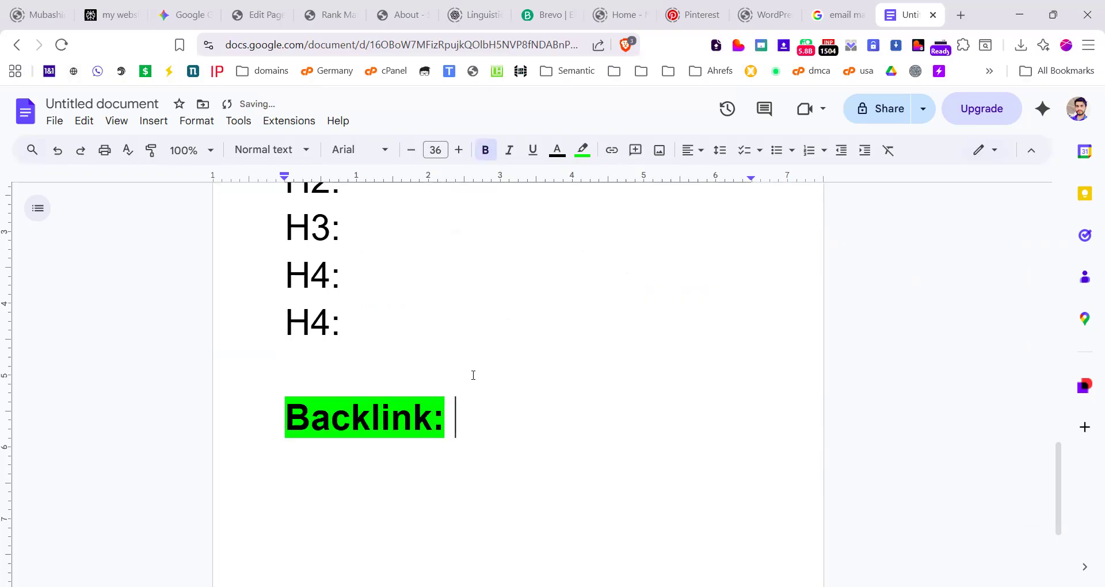
Step: Remove the stray text after "Backlink:" and set the highlight colour to none for the text that follows it
{"action": "type", "text": "ap"}
{"action": "key", "text": "BackSpace"}
{"action": "key", "text": "BackSpace"}
{"action": "key", "text": "BackSpace"}
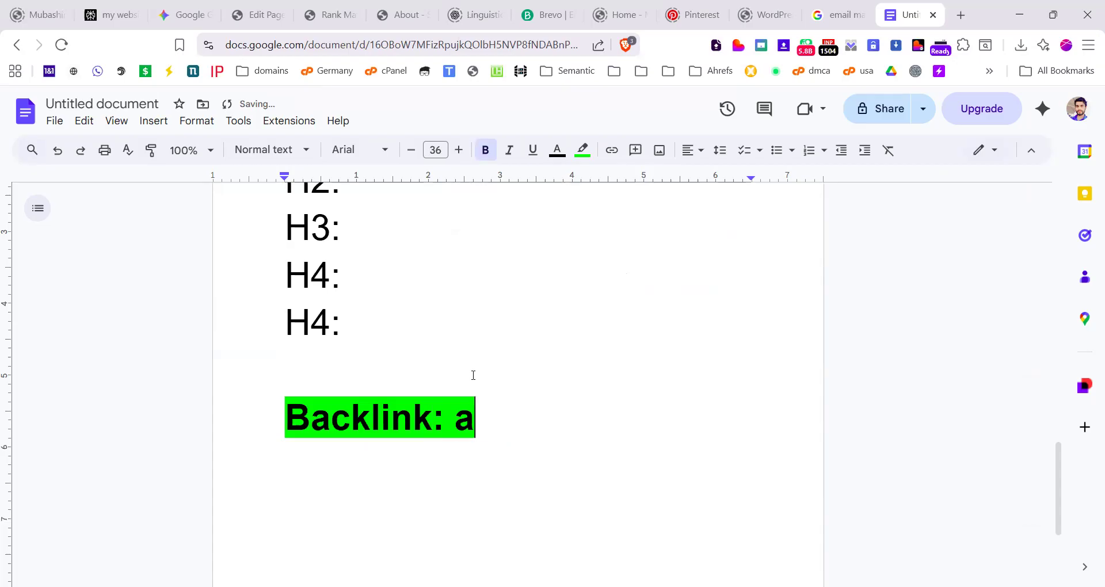
{"action": "left_click", "coordinate": [583, 150]}
{"action": "left_click", "coordinate": [613, 180]}
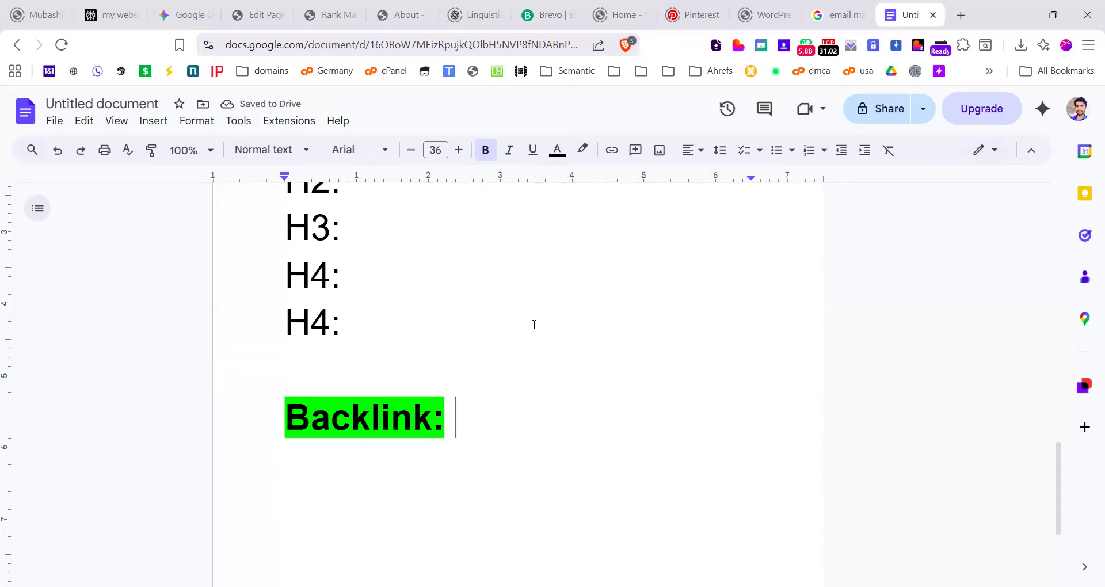
Step: Delete the bold text begun after "Backlink:" and turn off bold for the definition
{"action": "type", "text": "Ap kis"}
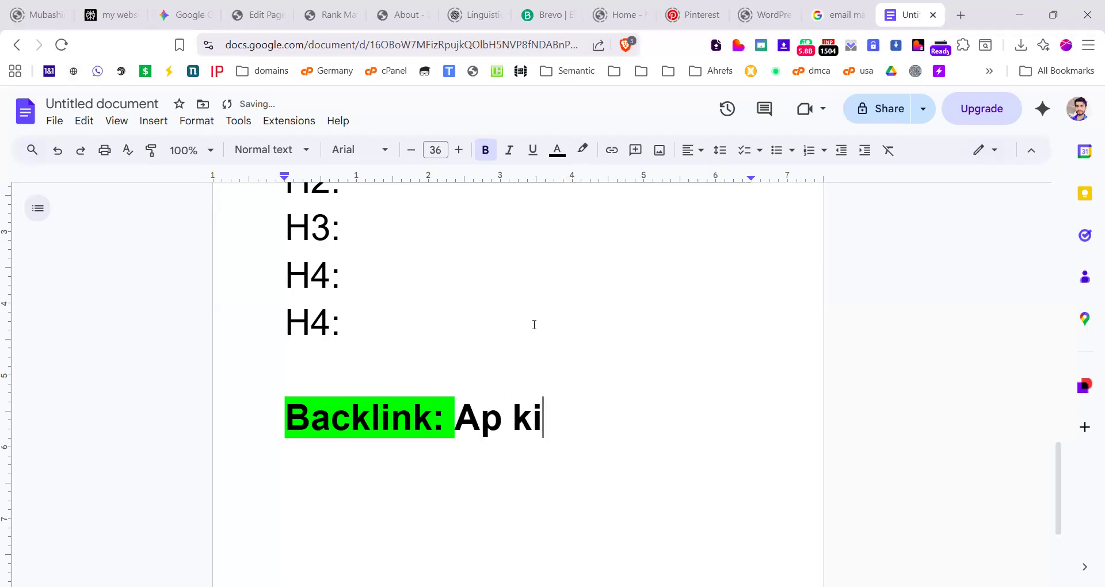
{"action": "key", "text": "BackSpace"}
{"action": "key", "text": "BackSpace"}
{"action": "key", "text": "BackSpace"}
{"action": "key", "text": "BackSpace"}
{"action": "key", "text": "BackSpace"}
{"action": "key", "text": "BackSpace"}
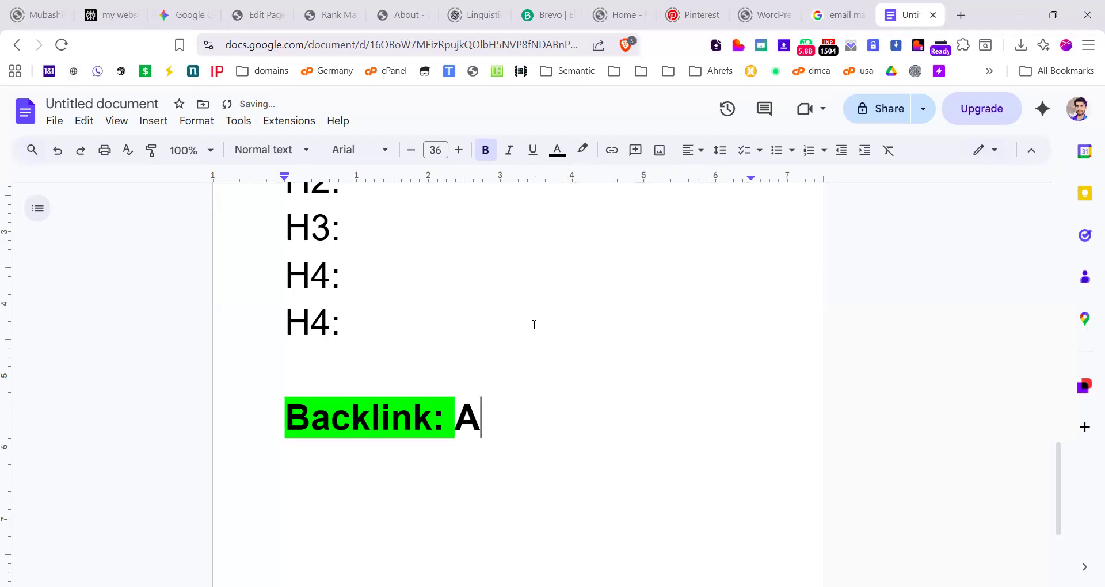
{"action": "left_click", "coordinate": [493, 157]}
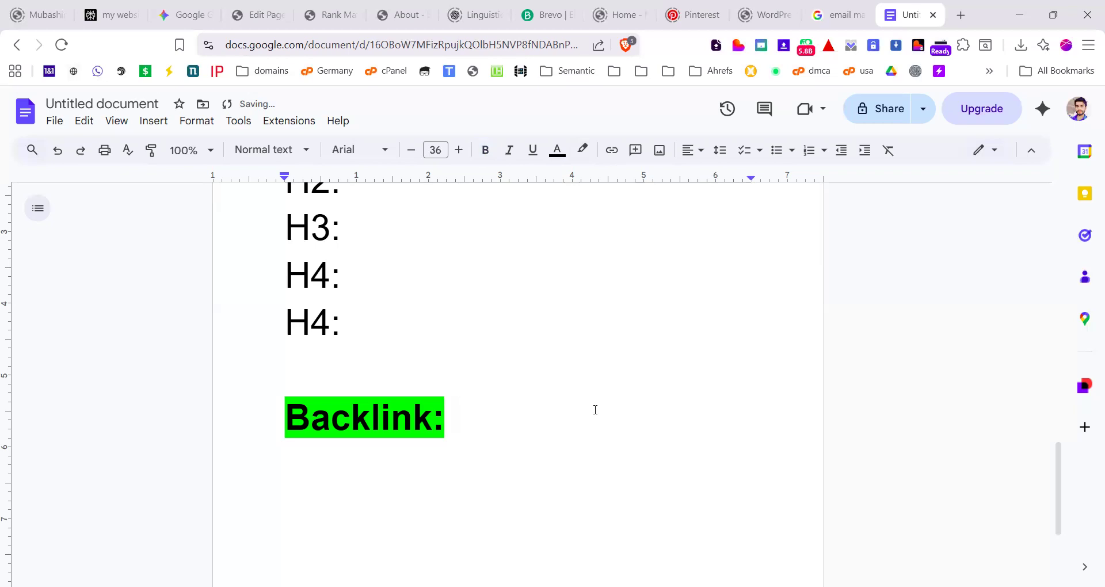
Step: Write the definition "Ap kisi aur ki websites sy apni website ya page ko link krty ho." after "Backlink:"
{"action": "type", "text": "Ap"}
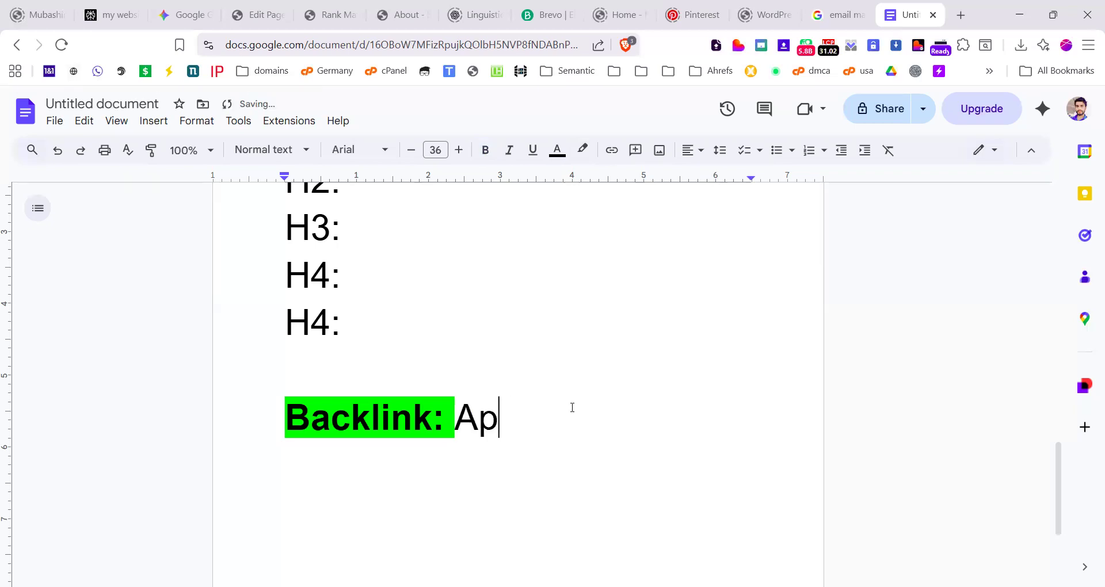
{"action": "type", "text": " kisi "}
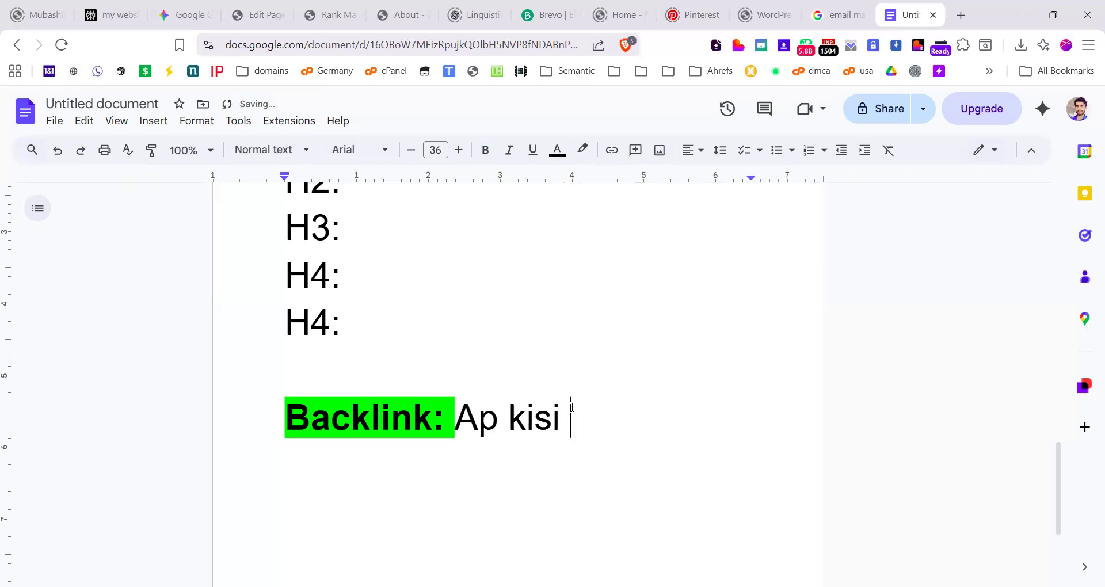
{"action": "type", "text": "aur ki websites"}
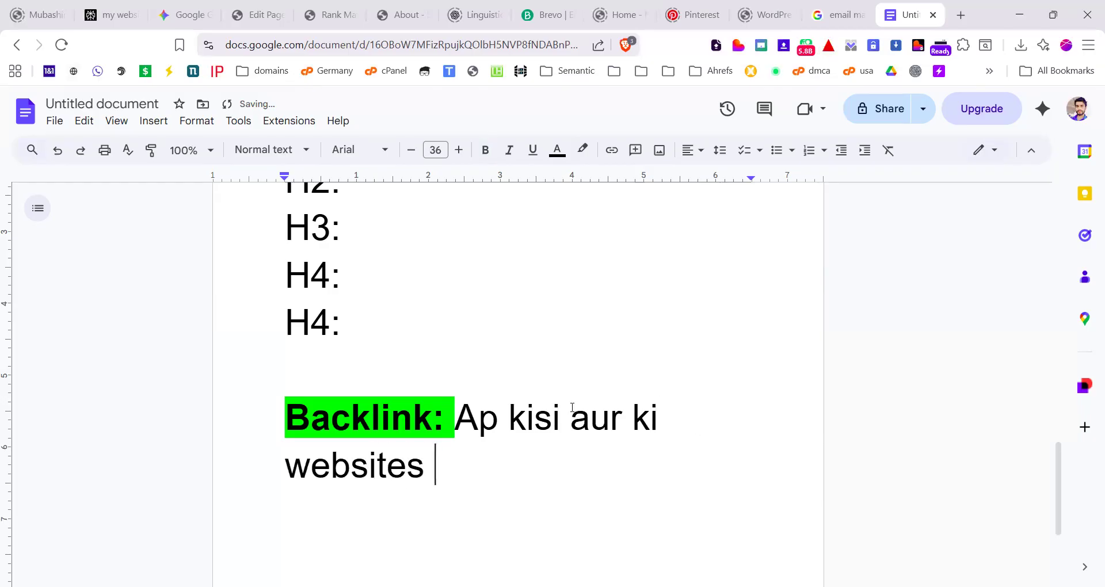
{"action": "key", "text": "BackSpace"}
{"action": "type", "text": "sy "}
{"action": "type", "text": "ap"}
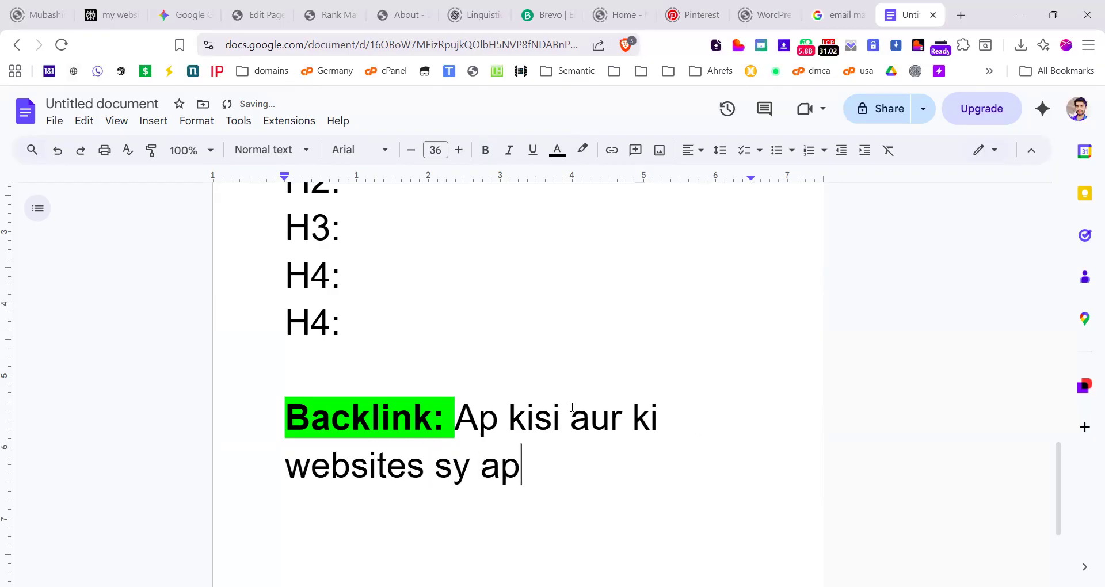
{"action": "type", "text": "ni we"}
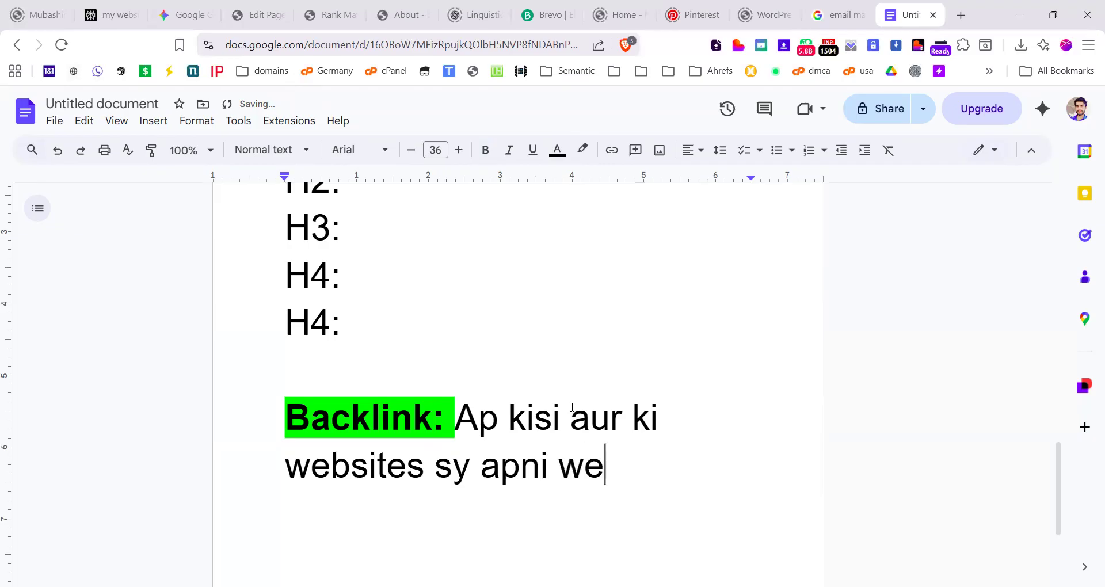
{"action": "type", "text": "bsite u"}
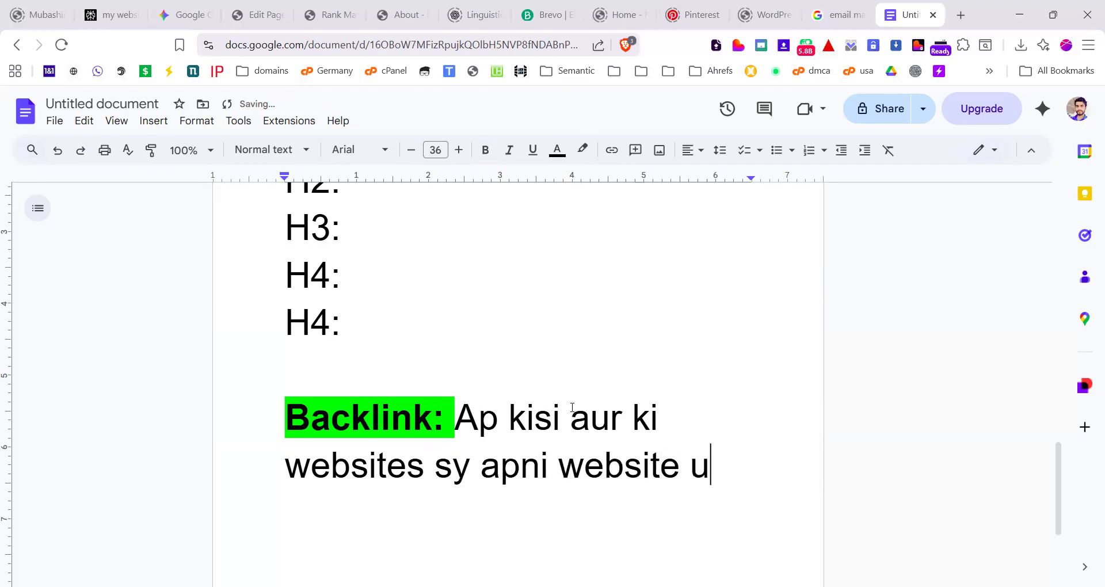
{"action": "key", "text": "BackSpace"}
{"action": "type", "text": "ya page"}
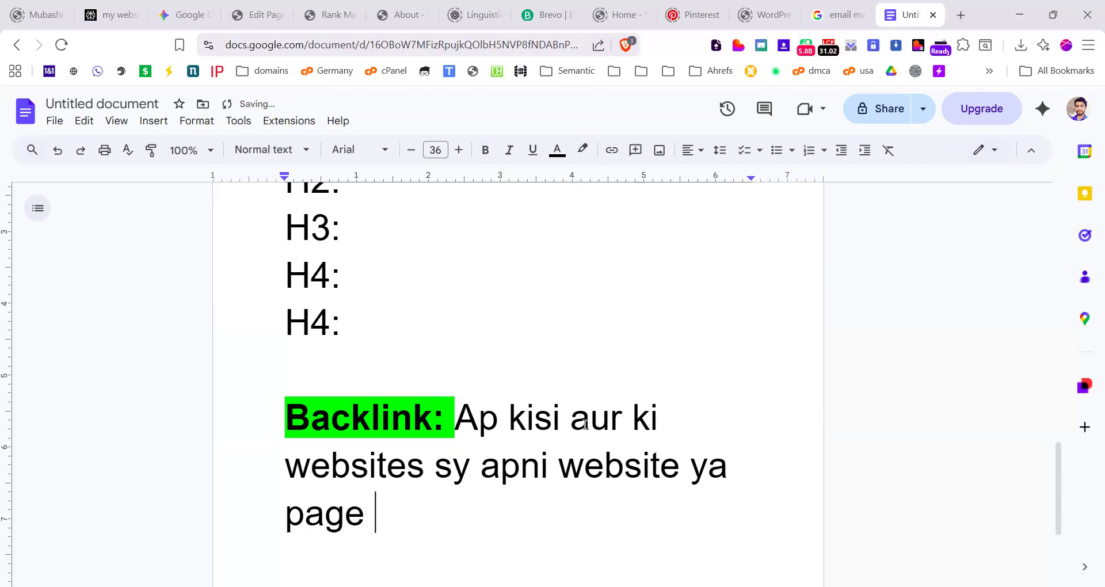
{"action": "type", "text": " ko link krty ho."}
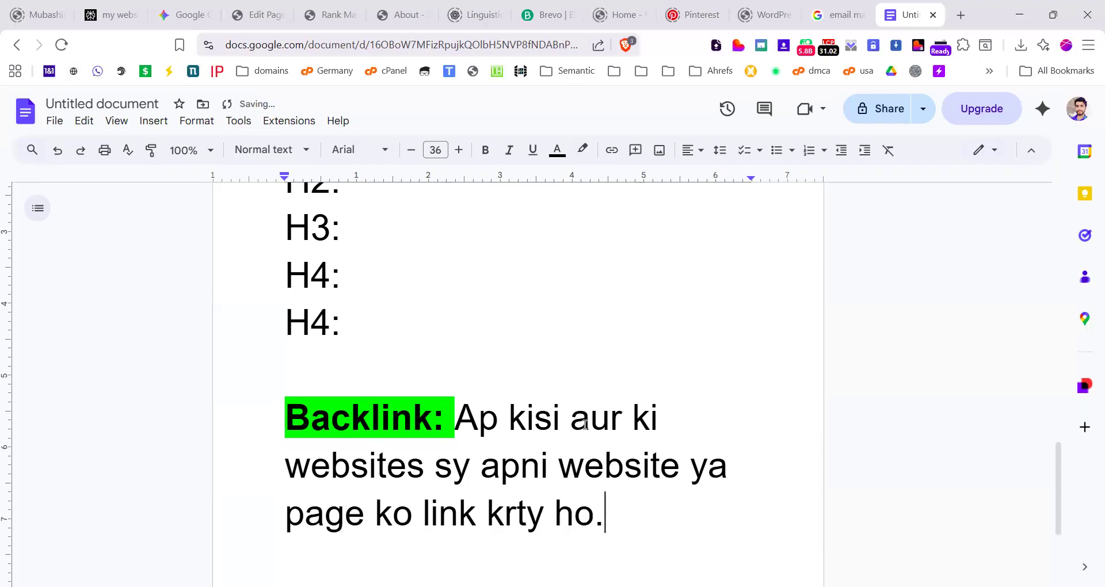
Step: Insert the heading "On-Page SEO:" on a new first line above the "Externallink" definition
{"action": "scroll", "coordinate": [567, 444], "scroll_direction": "up", "scroll_amount": 3}
{"action": "scroll", "coordinate": [494, 421], "scroll_direction": "down", "scroll_amount": 3}
{"action": "scroll", "coordinate": [494, 421], "scroll_direction": "up", "scroll_amount": 15}
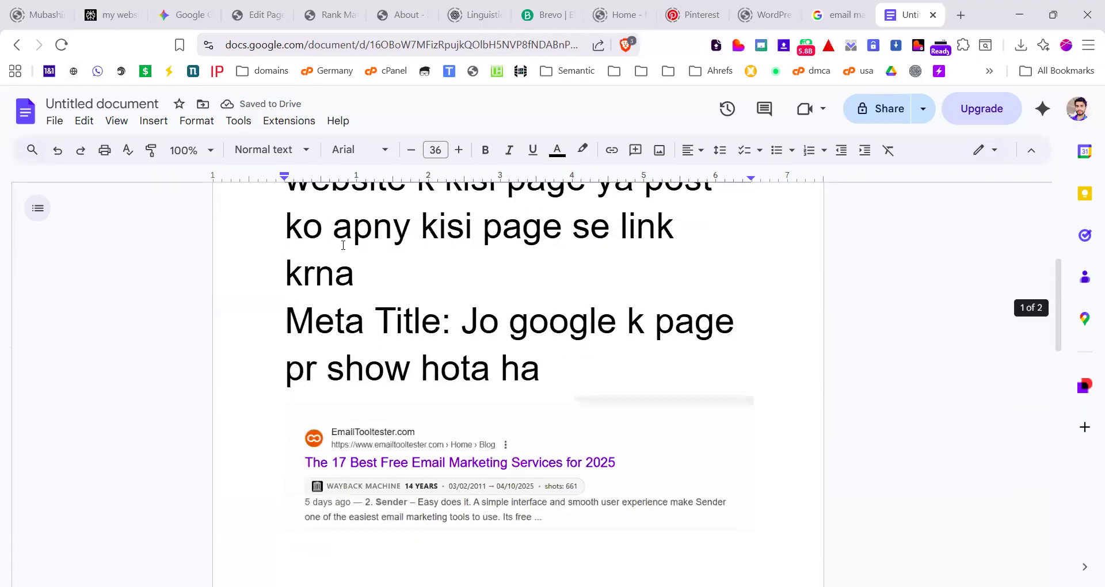
{"action": "scroll", "coordinate": [289, 371], "scroll_direction": "up", "scroll_amount": 3}
{"action": "scroll", "coordinate": [298, 357], "scroll_direction": "down", "scroll_amount": 15}
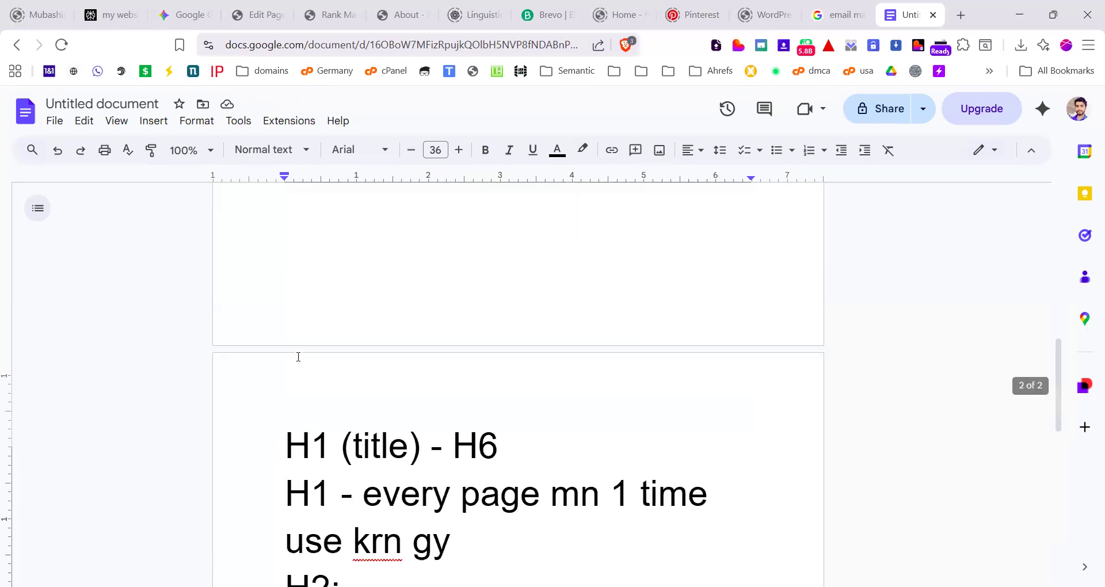
{"action": "scroll", "coordinate": [311, 360], "scroll_direction": "up", "scroll_amount": 15}
{"action": "left_click", "coordinate": [284, 273]}
{"action": "key", "text": "Return"}
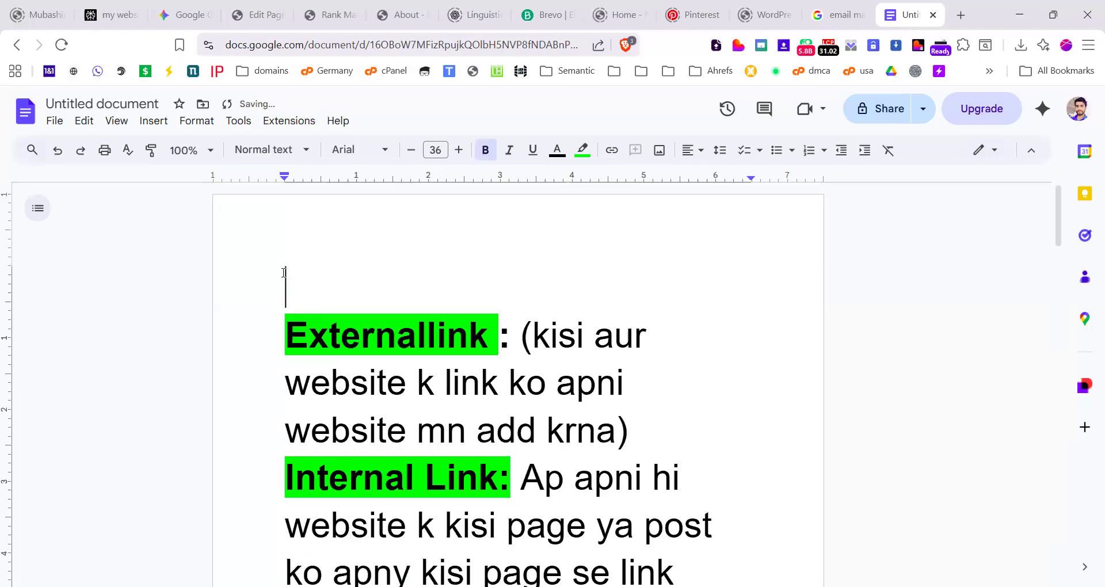
{"action": "type", "text": "On"}
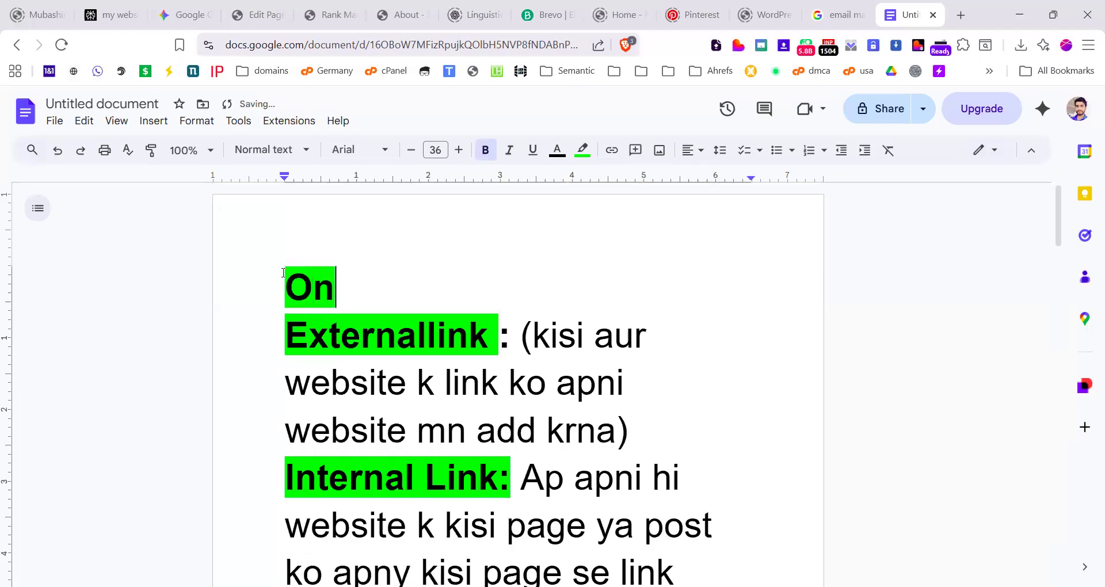
{"action": "type", "text": "-Page"}
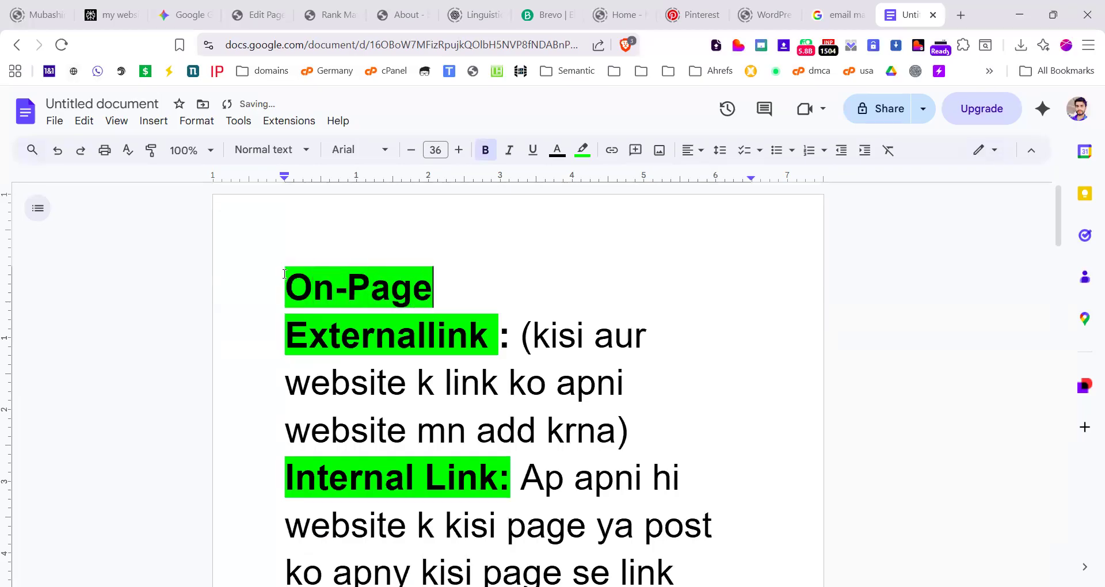
{"action": "type", "text": " SEO:"}
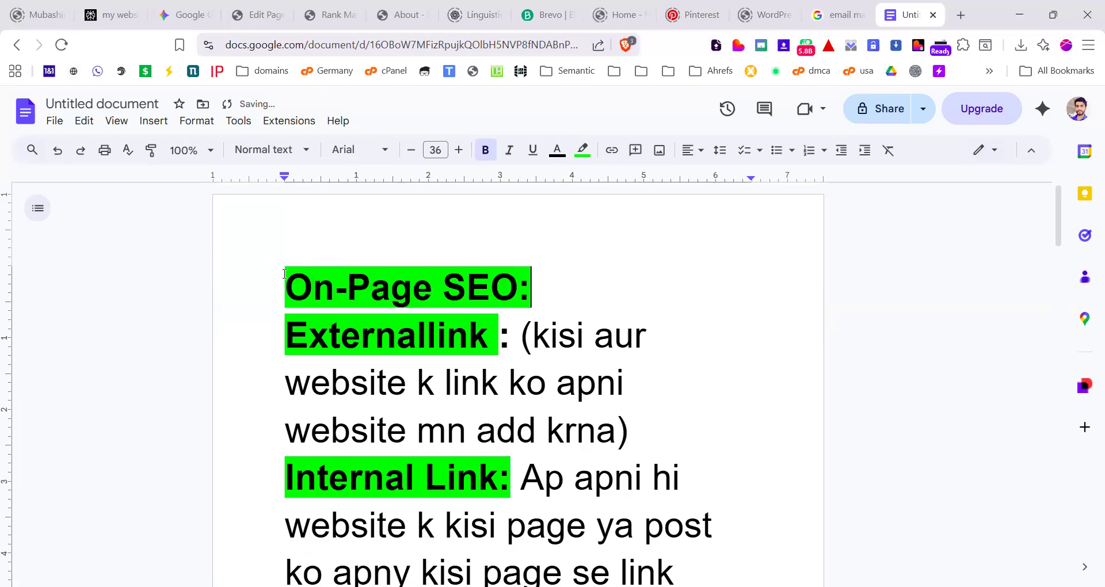
Step: Insert the heading "Off-Page SEO:" on a new line directly above the "Backlink:" definition on the last page
{"action": "scroll", "coordinate": [387, 387], "scroll_direction": "down", "scroll_amount": 15}
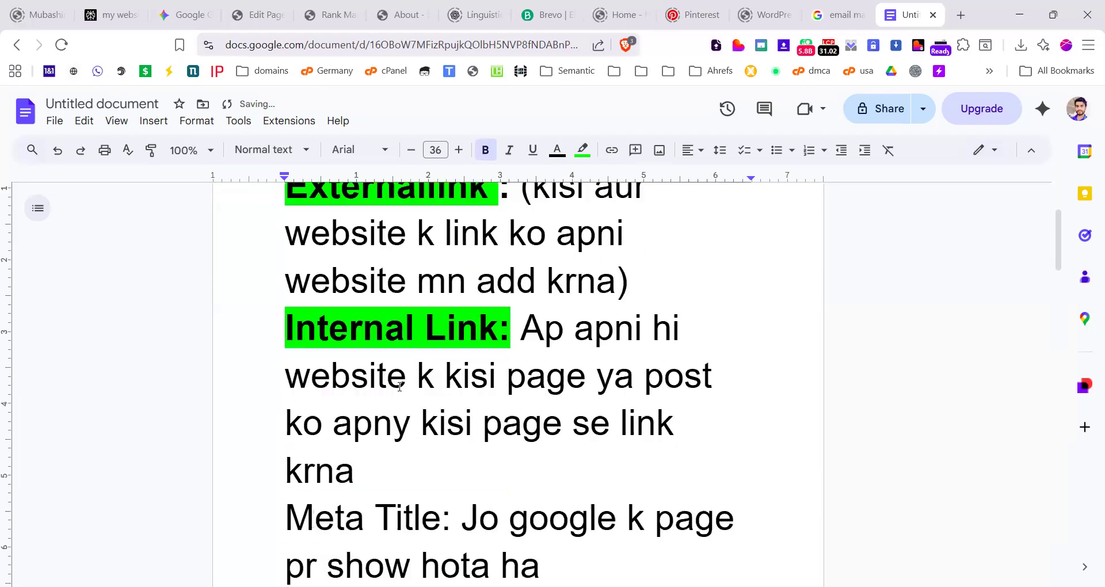
{"action": "scroll", "coordinate": [454, 348], "scroll_direction": "down", "scroll_amount": 5}
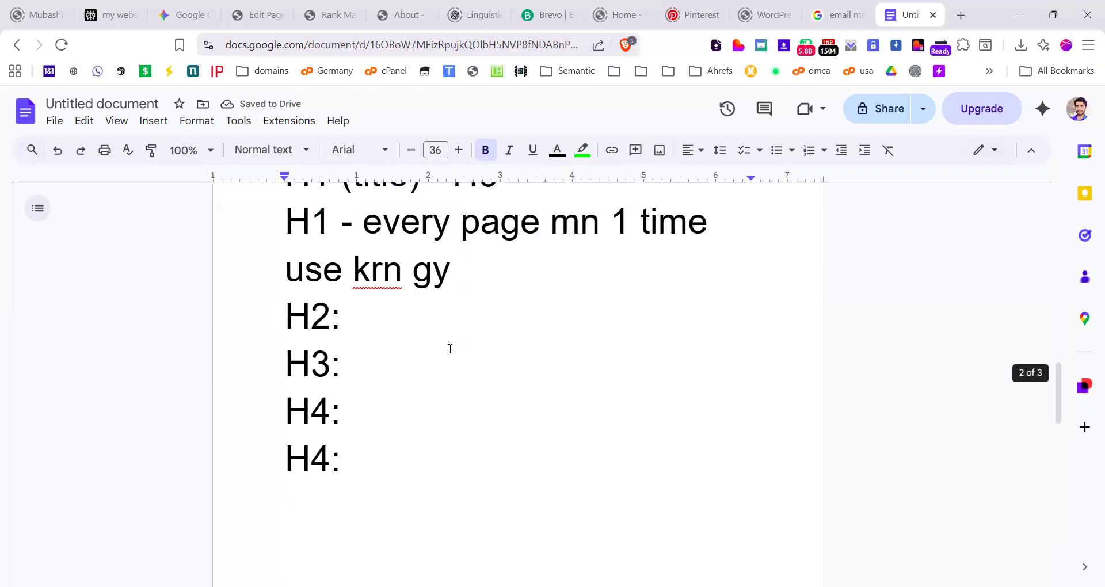
{"action": "scroll", "coordinate": [348, 274], "scroll_direction": "up", "scroll_amount": 3}
{"action": "scroll", "coordinate": [372, 371], "scroll_direction": "down", "scroll_amount": 5}
{"action": "scroll", "coordinate": [372, 370], "scroll_direction": "down", "scroll_amount": 5}
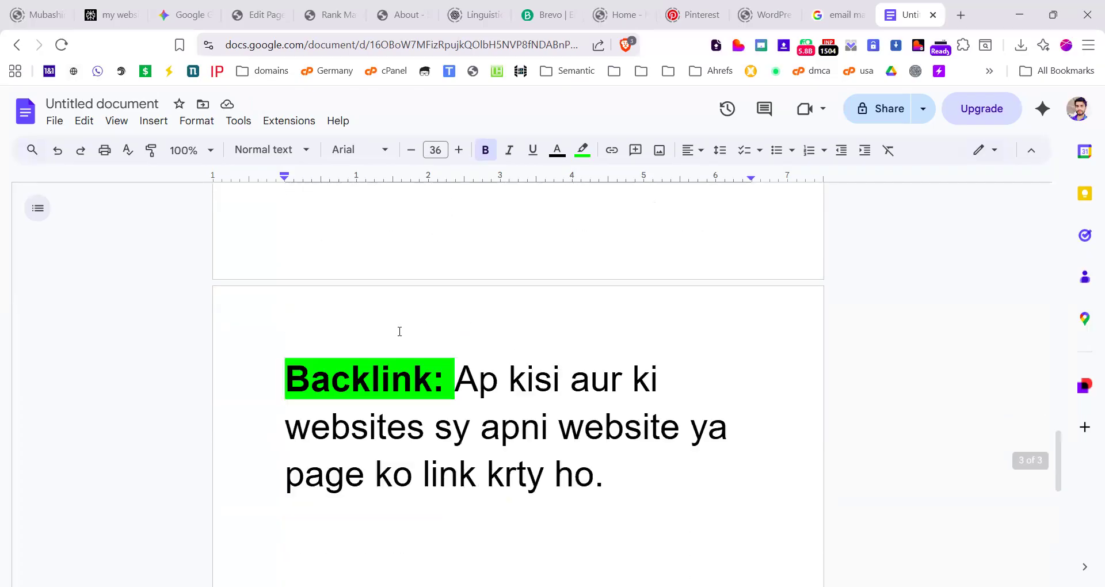
{"action": "left_click", "coordinate": [276, 253]}
{"action": "key", "text": "Return"}
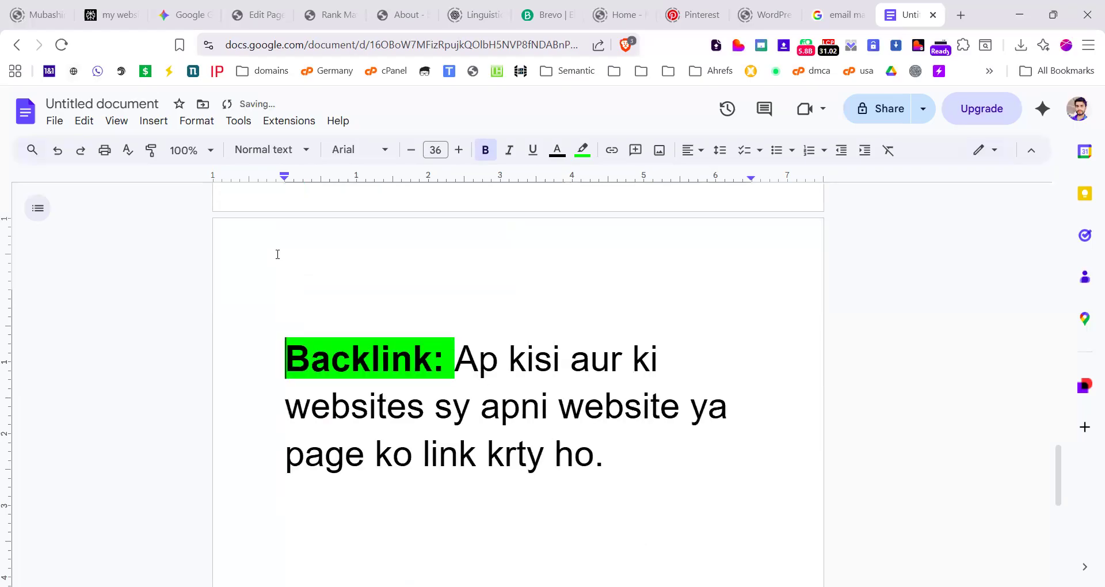
{"action": "type", "text": "Of"}
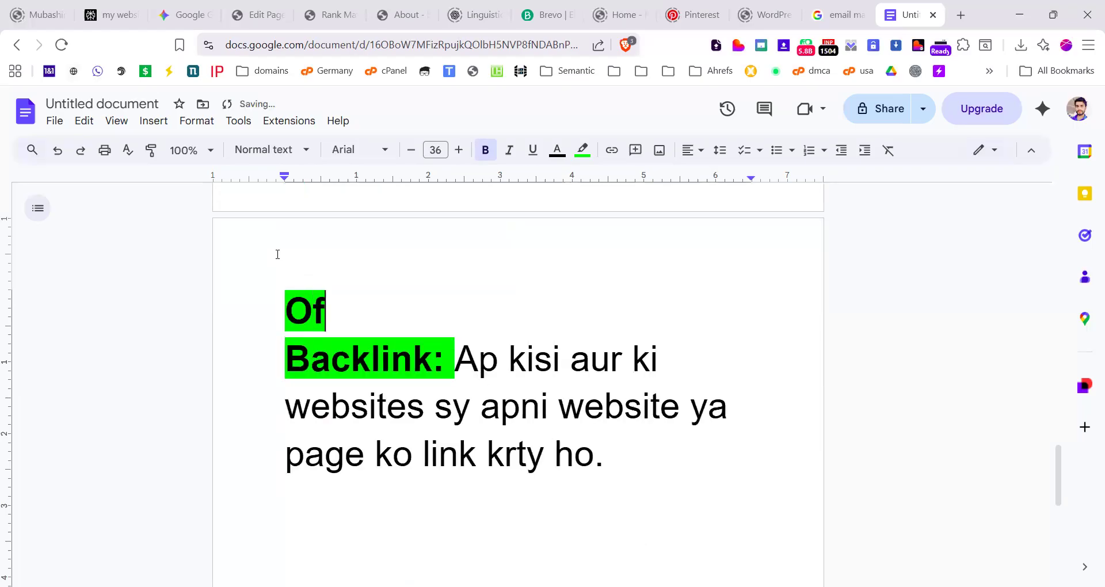
{"action": "type", "text": "f-Page "}
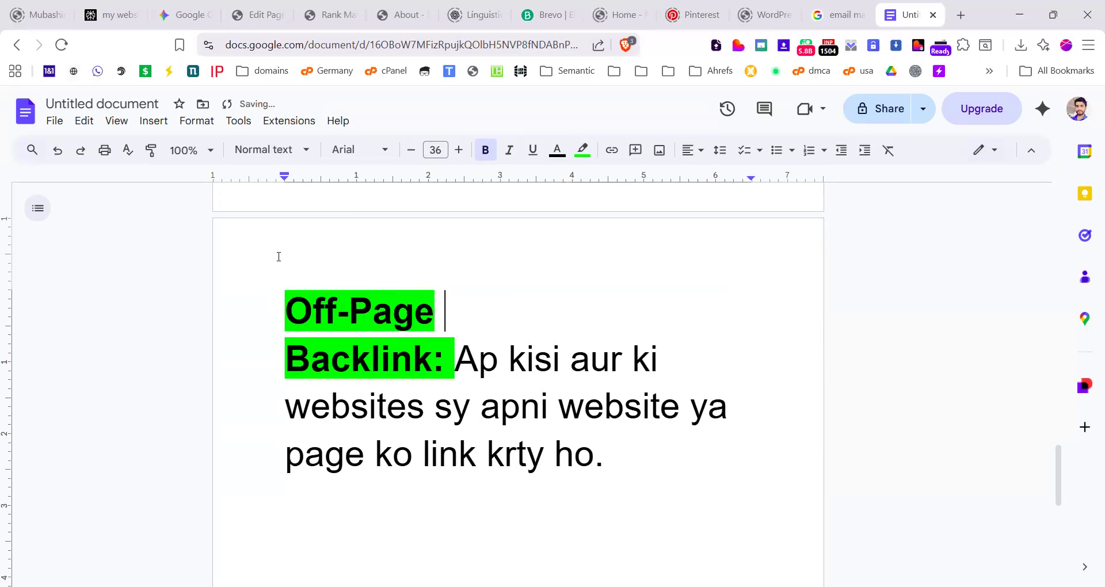
{"action": "type", "text": "SEO:"}
Step: Add the line "(Entities, LSI Keywords,,etc.)" below the last "H4:" entry in the on-page heading notes
{"action": "scroll", "coordinate": [387, 403], "scroll_direction": "up", "scroll_amount": 10}
{"action": "scroll", "coordinate": [386, 418], "scroll_direction": "down", "scroll_amount": 1}
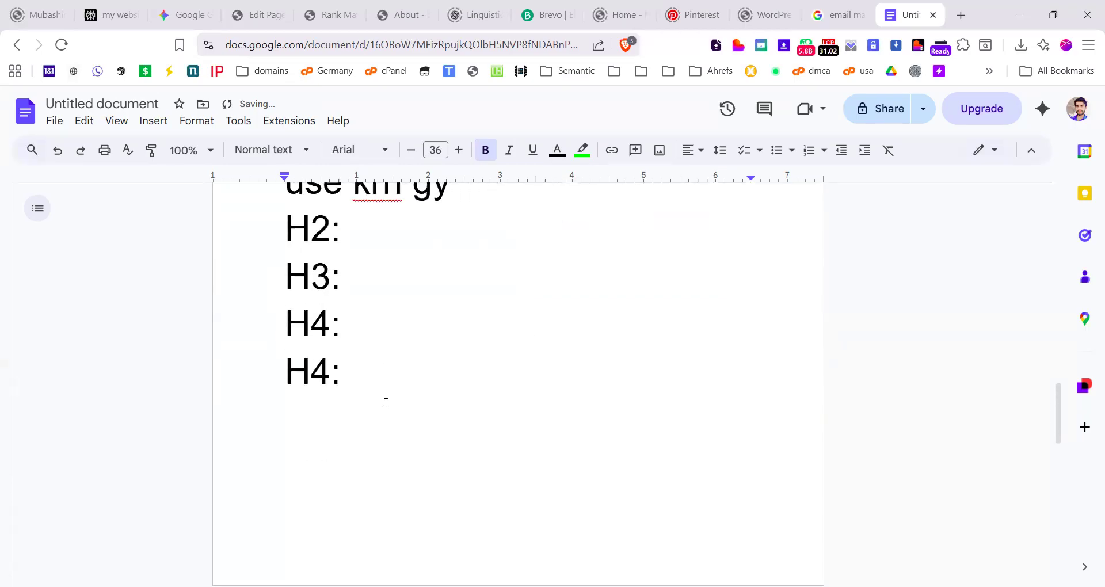
{"action": "left_click", "coordinate": [375, 409]}
{"action": "type", "text": "(En"}
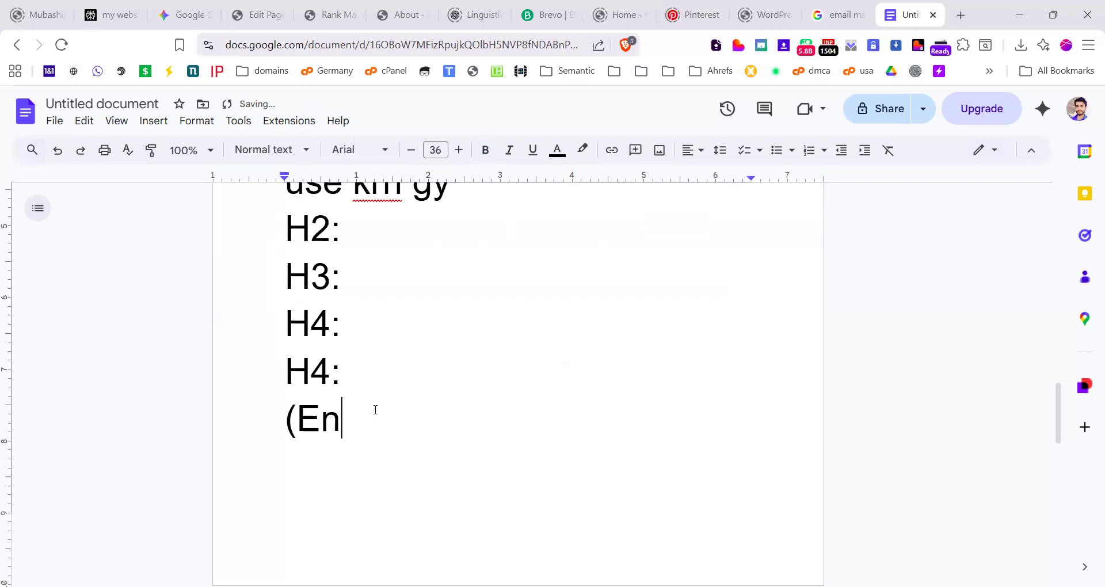
{"action": "type", "text": "titi"}
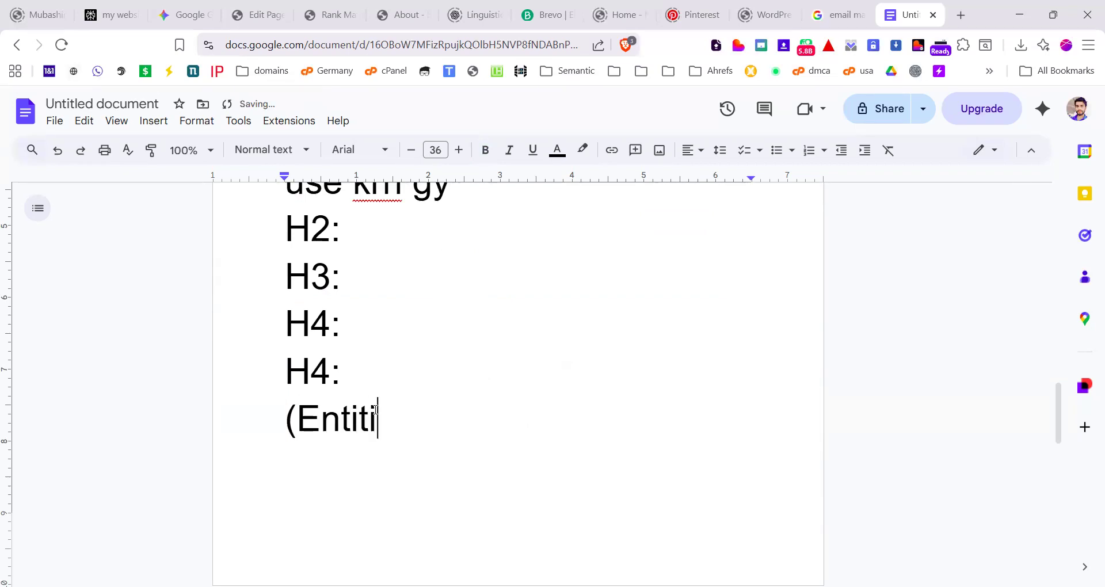
{"action": "type", "text": "es, L"}
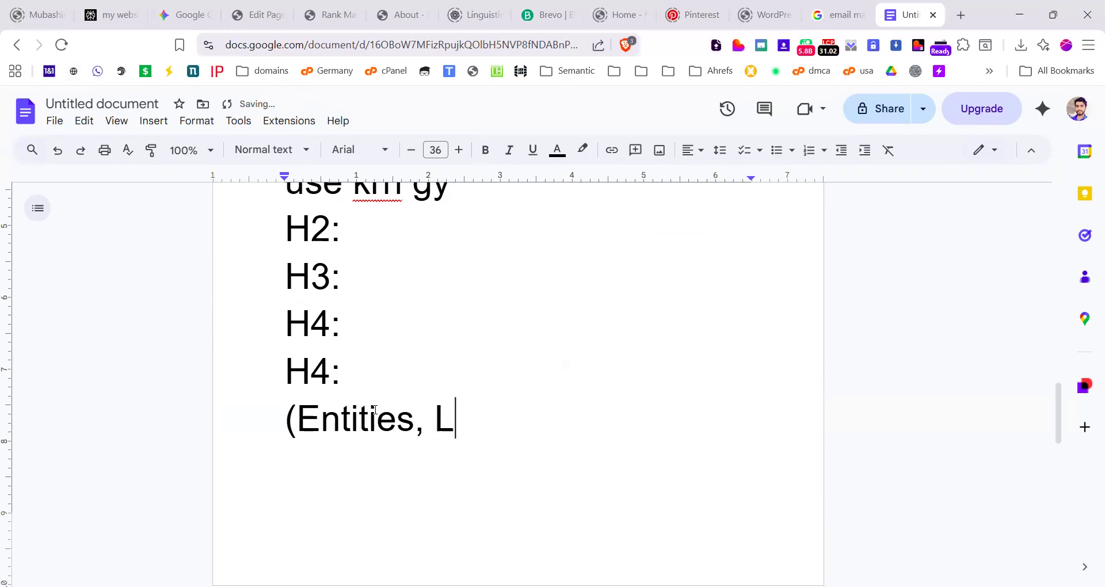
{"action": "type", "text": "SI Key"}
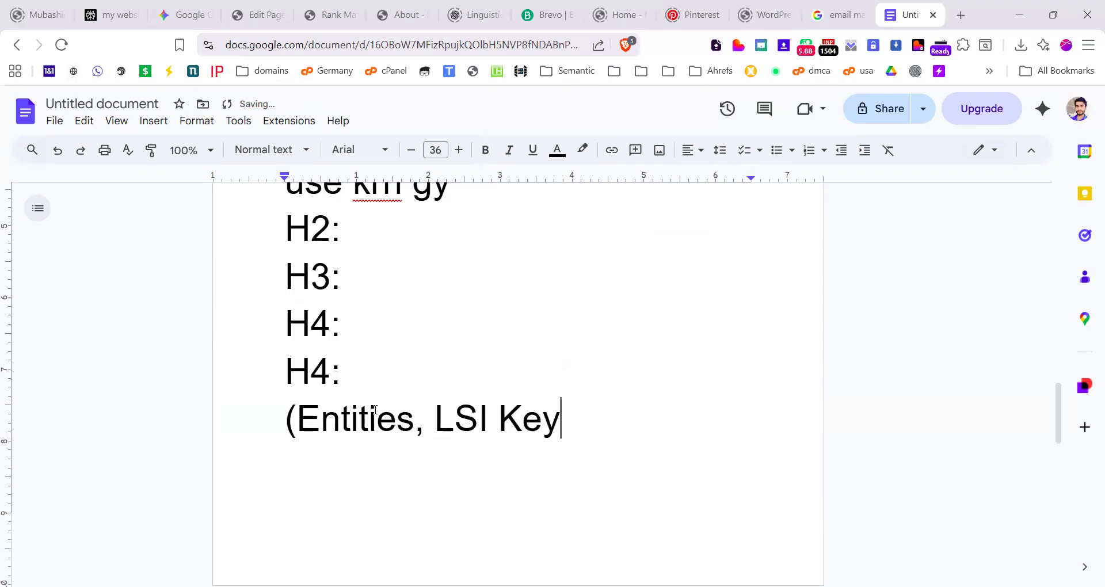
{"action": "type", "text": "words"}
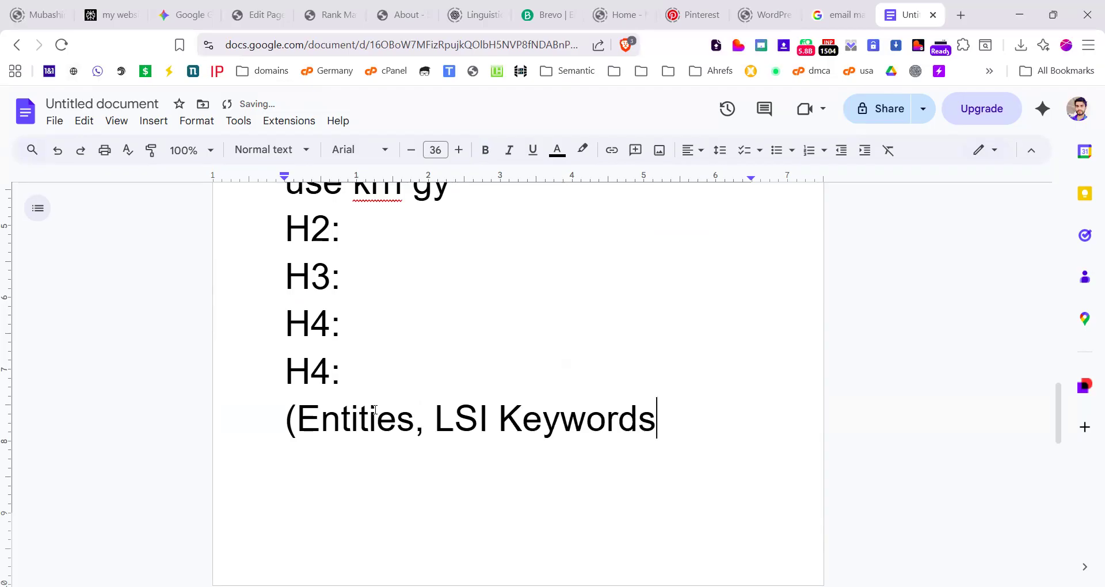
{"action": "type", "text": ","}
{"action": "key", "text": "BackSpace"}
{"action": "type", "text": ",,"}
{"action": "type", "text": "ete"}
{"action": "key", "text": "BackSpace"}
{"action": "type", "text": "c.)"}
Step: Apply the suggested correction to the doubled comma after "Keywords" in the new line
{"action": "scroll", "coordinate": [460, 426], "scroll_direction": "down", "scroll_amount": 3}
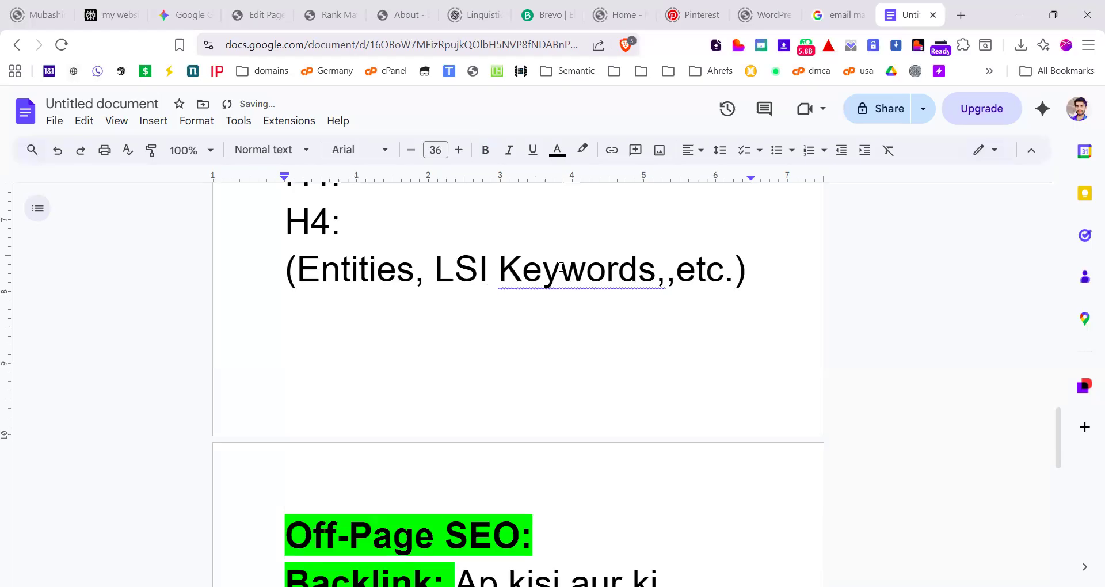
{"action": "right_click", "coordinate": [561, 267]}
{"action": "left_click", "coordinate": [604, 308]}
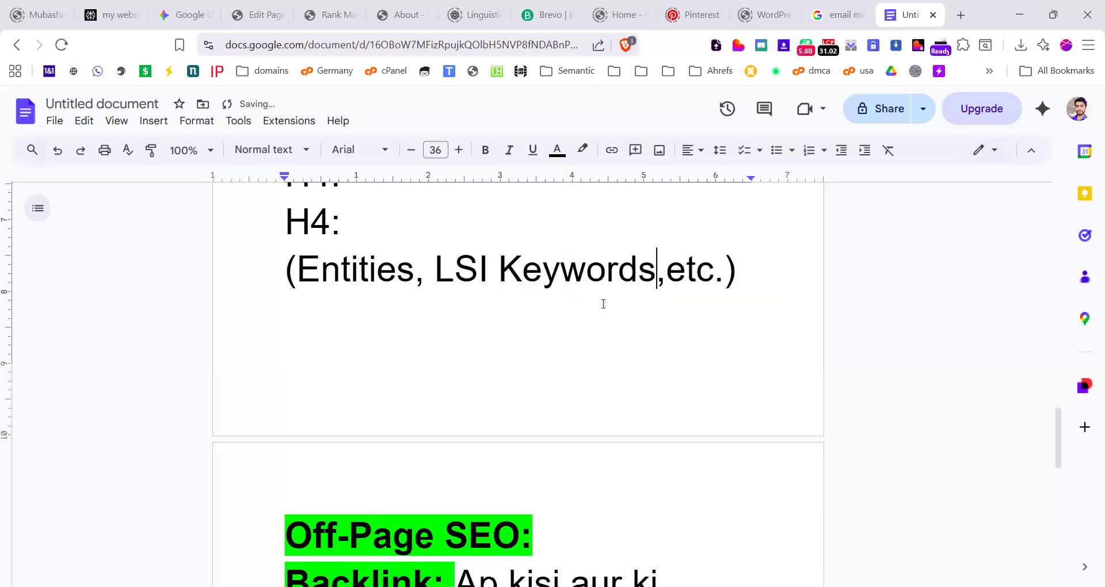
Step: Add a full-width dashed separator line below the "Backlink:" definition
{"action": "scroll", "coordinate": [547, 360], "scroll_direction": "down", "scroll_amount": 8}
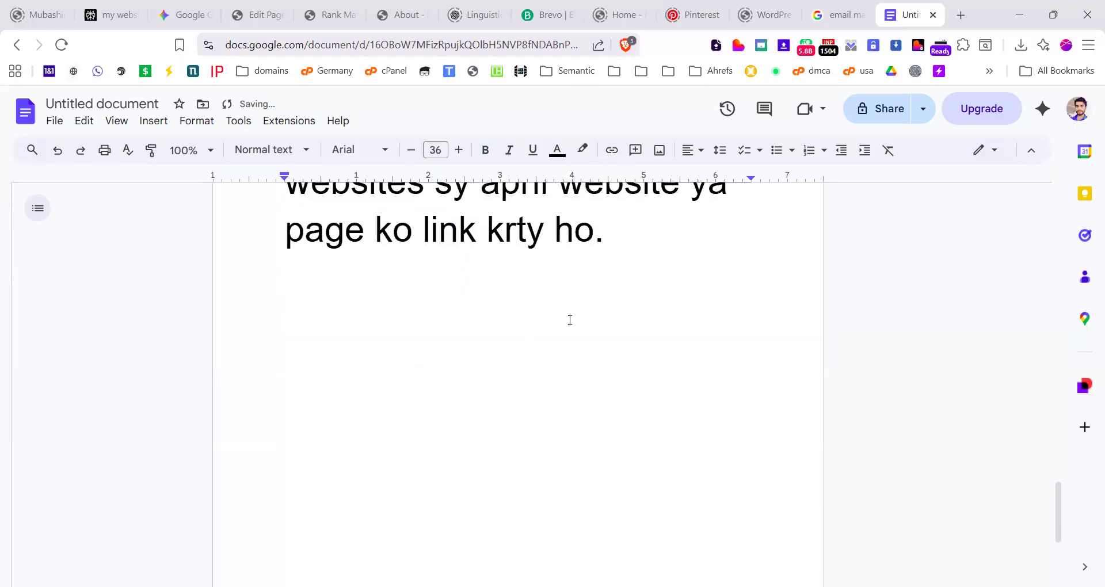
{"action": "key", "text": "Return"}
{"action": "type", "text": "---------------------------------------------"}
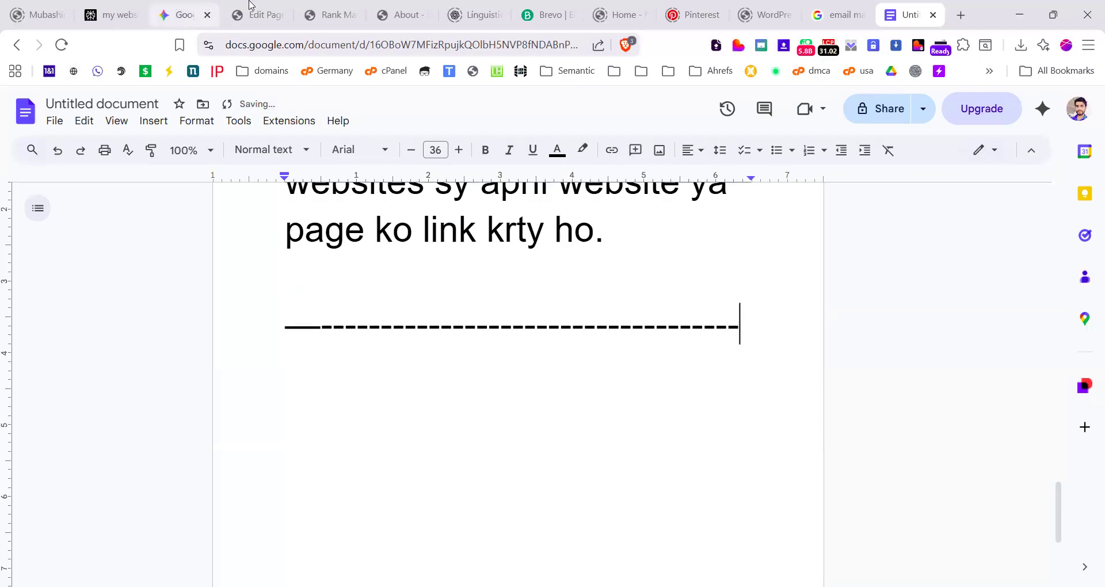
Step: Review the whole Home page in the WordPress editor, then return to the Off-Page SEO notes in the Google Docs document
{"action": "key", "text": "ctrl+4"}
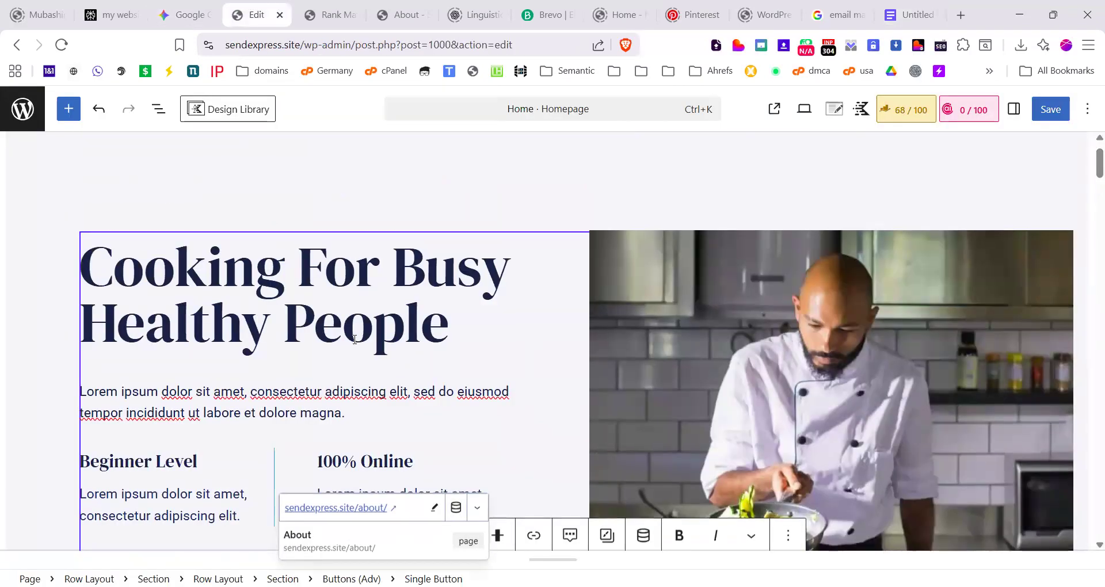
{"action": "scroll", "coordinate": [360, 328], "scroll_direction": "down", "scroll_amount": 12}
{"action": "scroll", "coordinate": [355, 332], "scroll_direction": "down", "scroll_amount": 15}
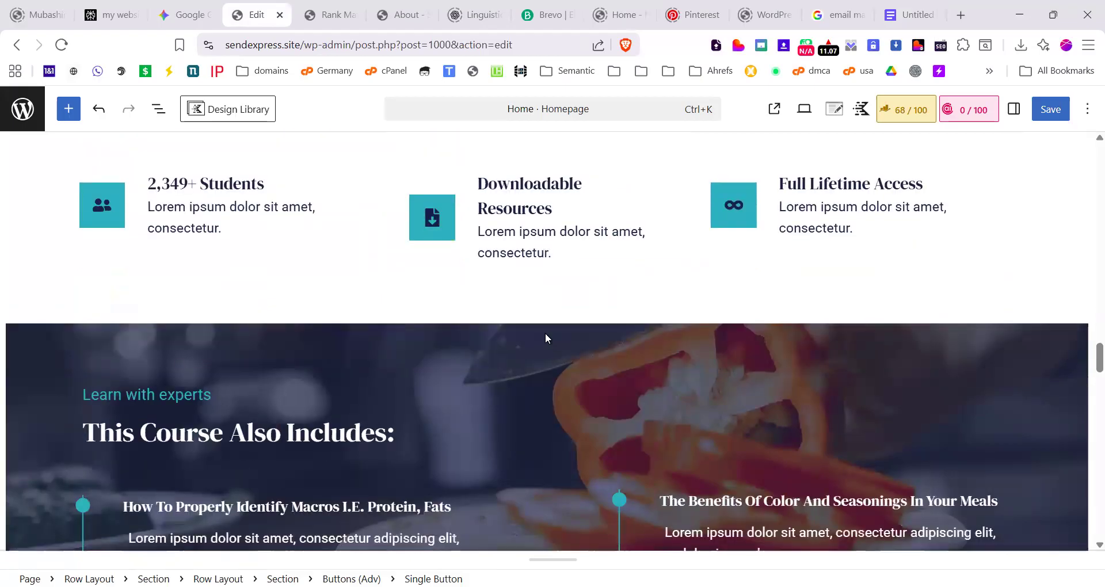
{"action": "scroll", "coordinate": [544, 337], "scroll_direction": "down", "scroll_amount": 12}
{"action": "scroll", "coordinate": [512, 321], "scroll_direction": "down", "scroll_amount": 12}
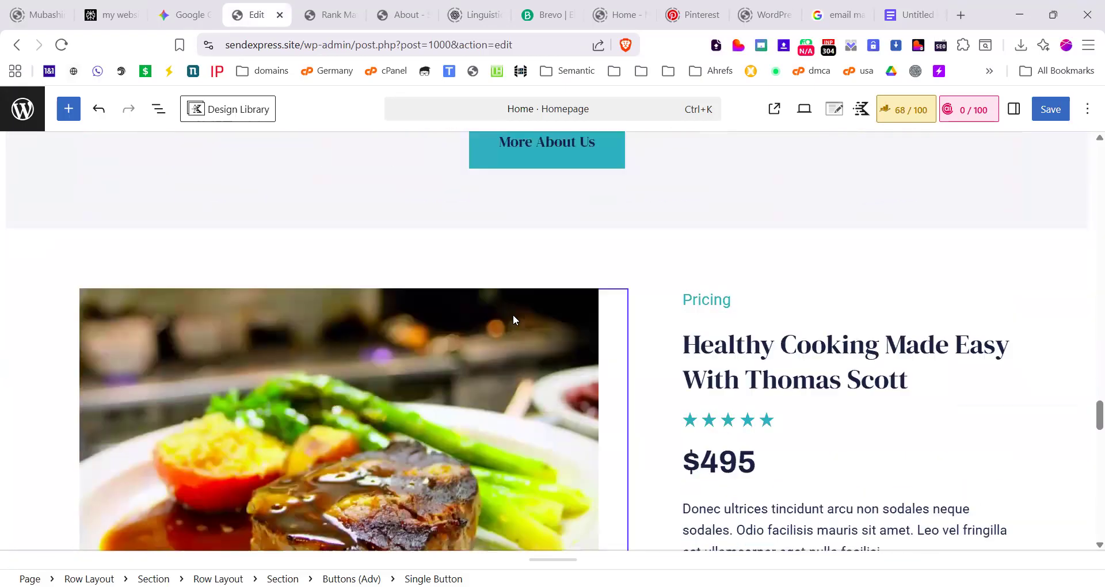
{"action": "scroll", "coordinate": [514, 322], "scroll_direction": "down", "scroll_amount": 12}
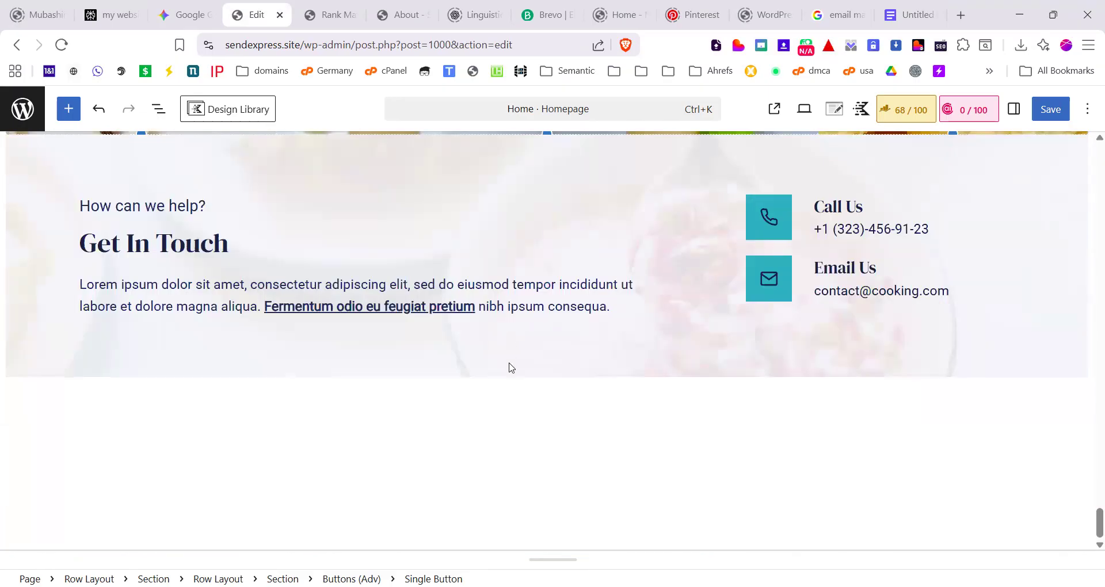
{"action": "scroll", "coordinate": [510, 364], "scroll_direction": "up", "scroll_amount": 20}
{"action": "scroll", "coordinate": [504, 360], "scroll_direction": "up", "scroll_amount": 15}
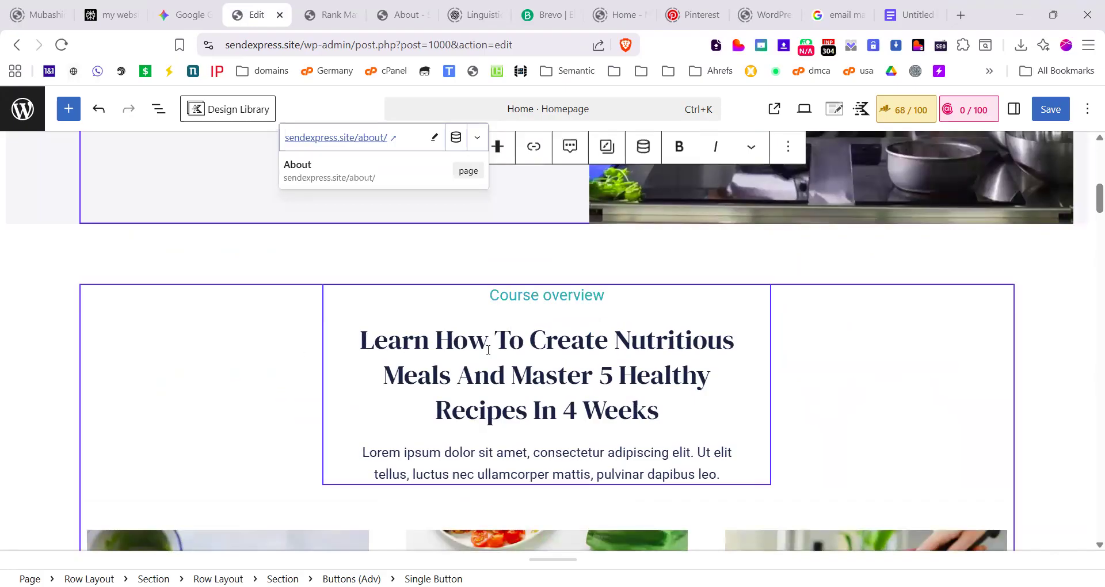
{"action": "scroll", "coordinate": [357, 328], "scroll_direction": "up", "scroll_amount": 10}
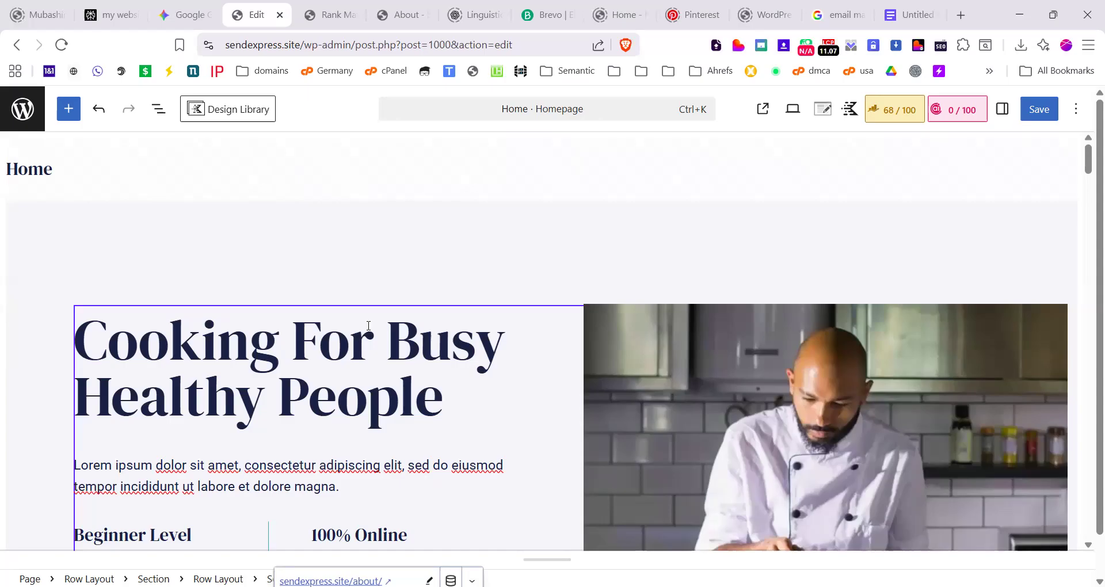
{"action": "left_click", "coordinate": [910, 14]}
{"action": "scroll", "coordinate": [486, 338], "scroll_direction": "up", "scroll_amount": 3}
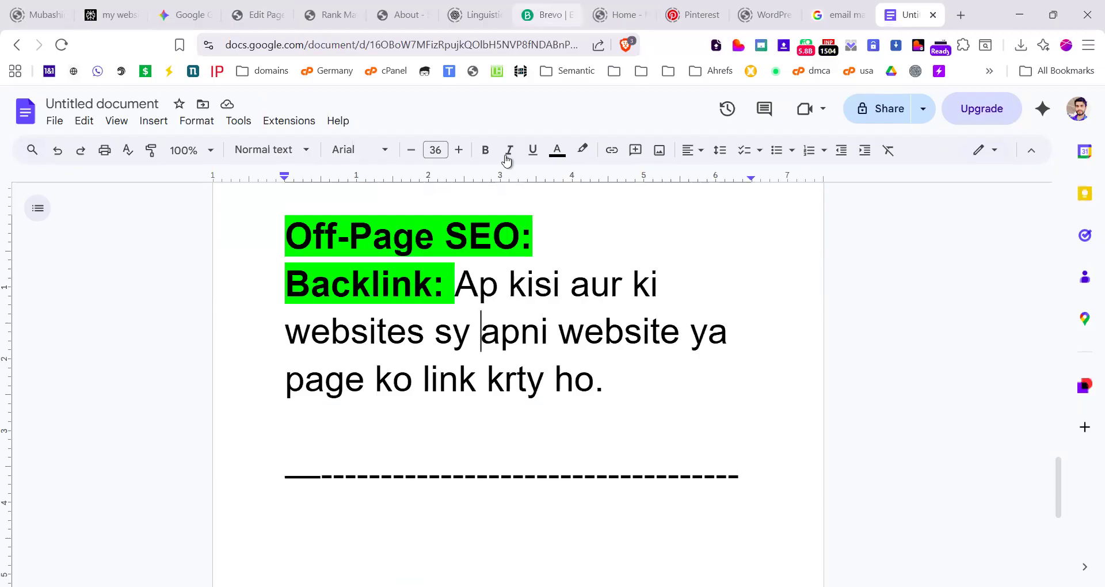
Step: Open the Google home page in a new browser tab
{"action": "left_click", "coordinate": [967, 17]}
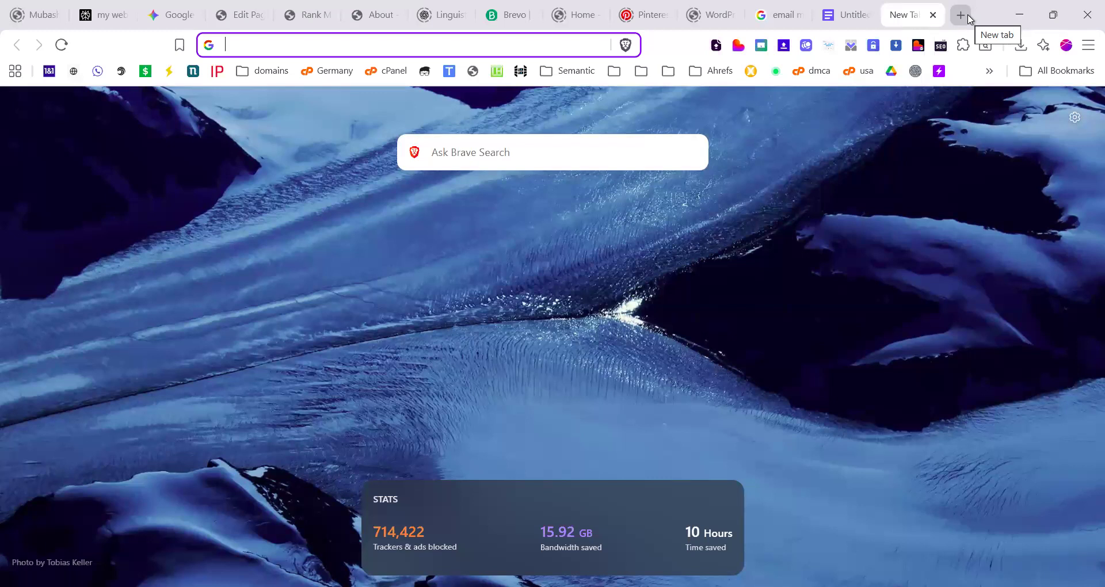
{"action": "type", "text": "se"}
{"action": "key", "text": "BackSpace"}
{"action": "key", "text": "BackSpace"}
{"action": "key", "text": "BackSpace"}
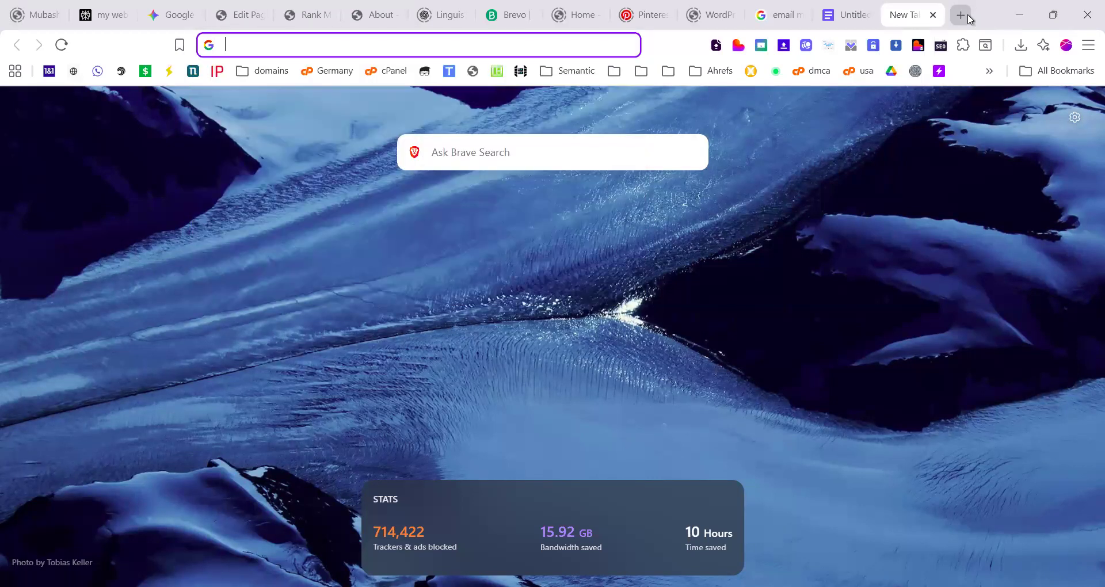
{"action": "type", "text": "g"}
{"action": "key", "text": "Return"}
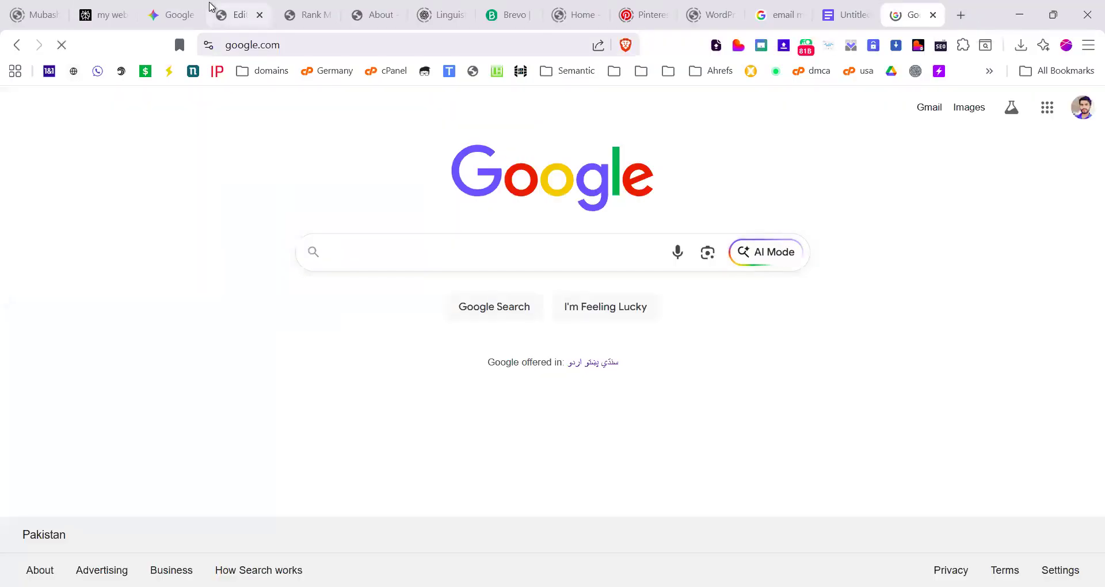
Step: Search Google for "search console"
{"action": "left_click", "coordinate": [219, 14]}
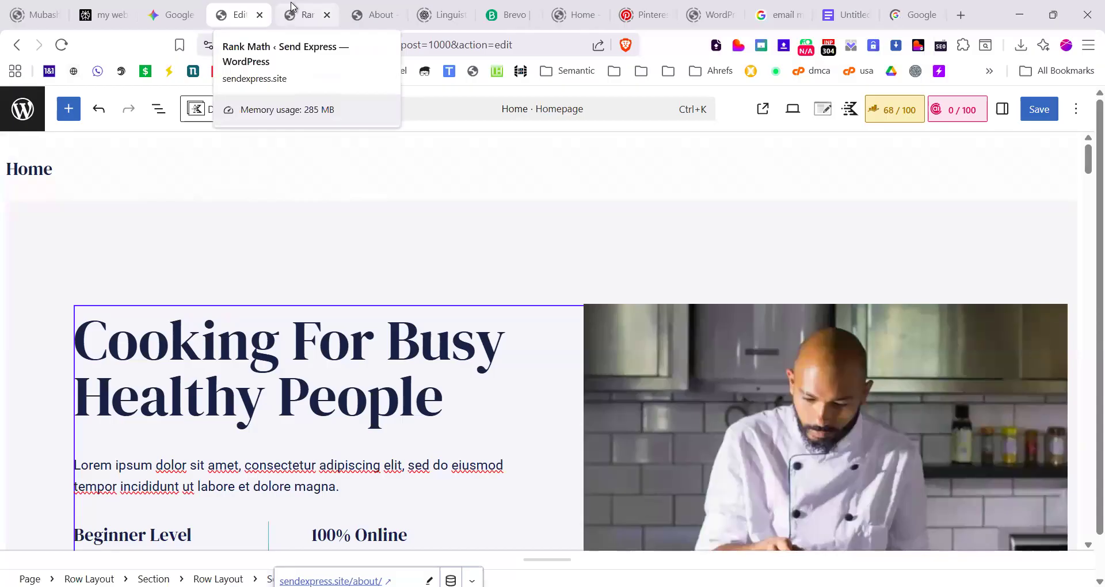
{"action": "left_click", "coordinate": [925, 7]}
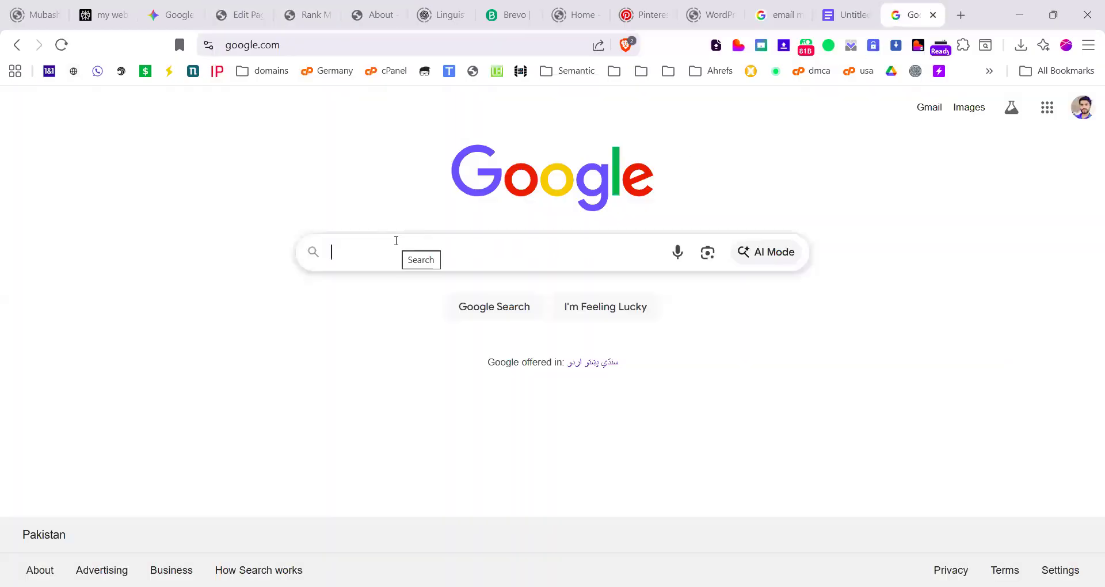
{"action": "type", "text": "ser"}
{"action": "key", "text": "BackSpace"}
{"action": "type", "text": "a"}
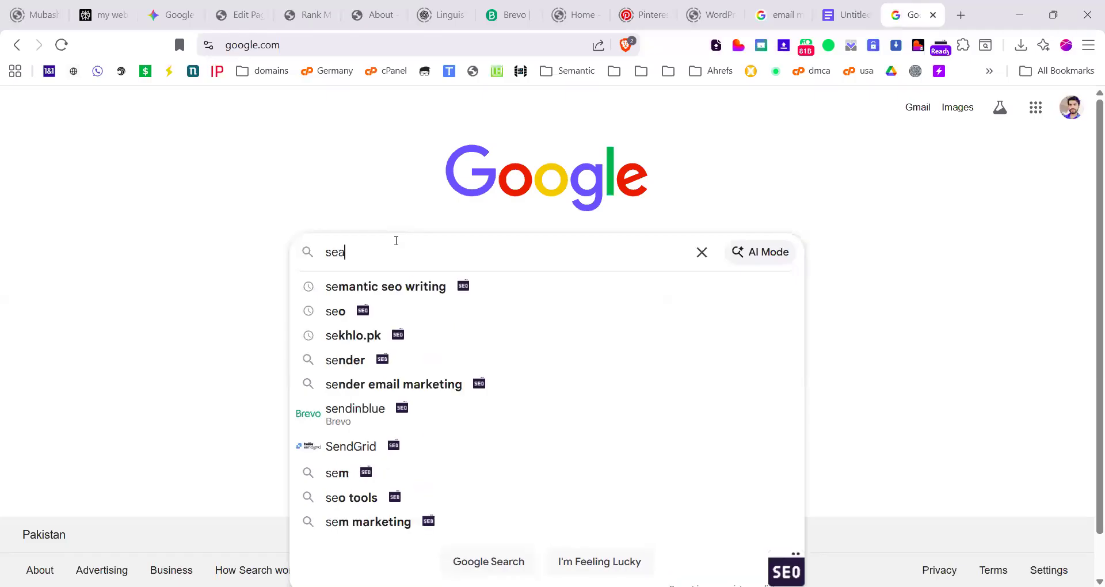
{"action": "type", "text": "rc"}
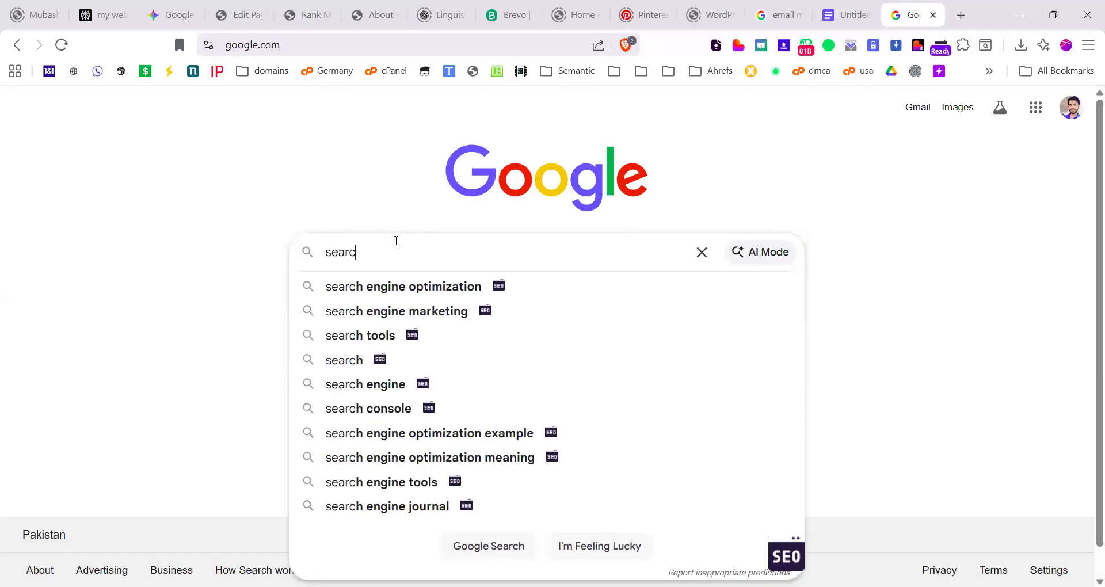
{"action": "key", "text": "Down"}
{"action": "key", "text": "Down"}
{"action": "key", "text": "Down"}
{"action": "key", "text": "Down"}
{"action": "key", "text": "Down"}
{"action": "key", "text": "Down"}
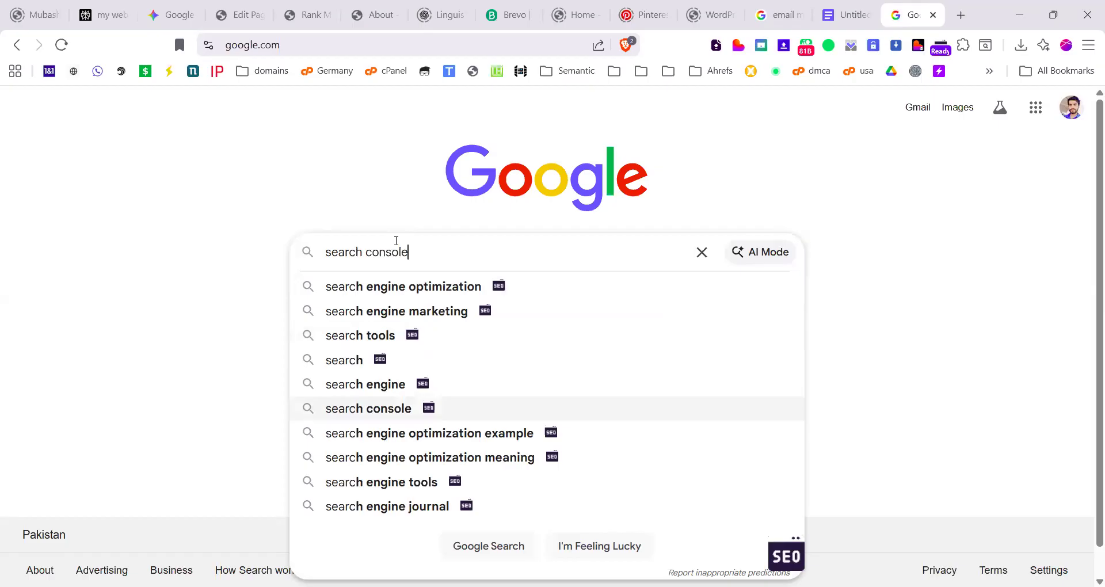
{"action": "key", "text": "Return"}
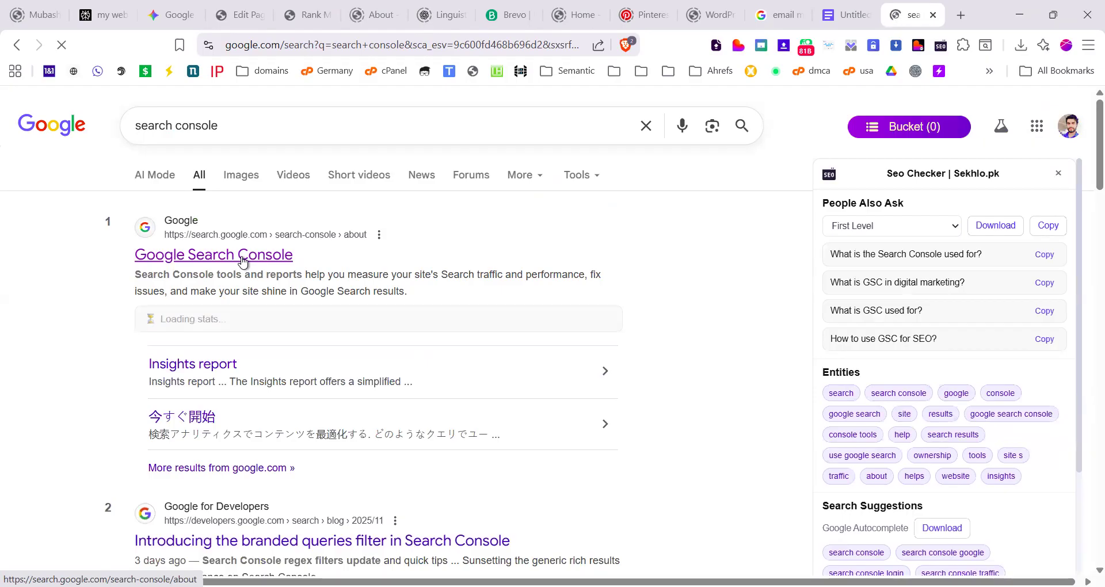
Step: Open Google Search Console from its search result, close the Seo Checker overlay and start the service
{"action": "left_click", "coordinate": [243, 260]}
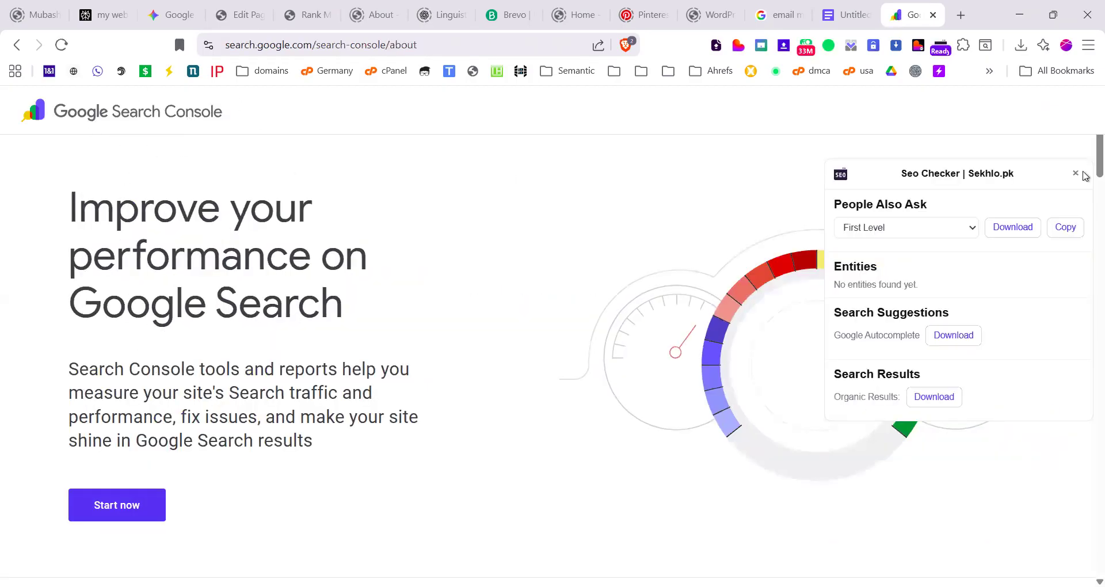
{"action": "left_click", "coordinate": [1075, 173]}
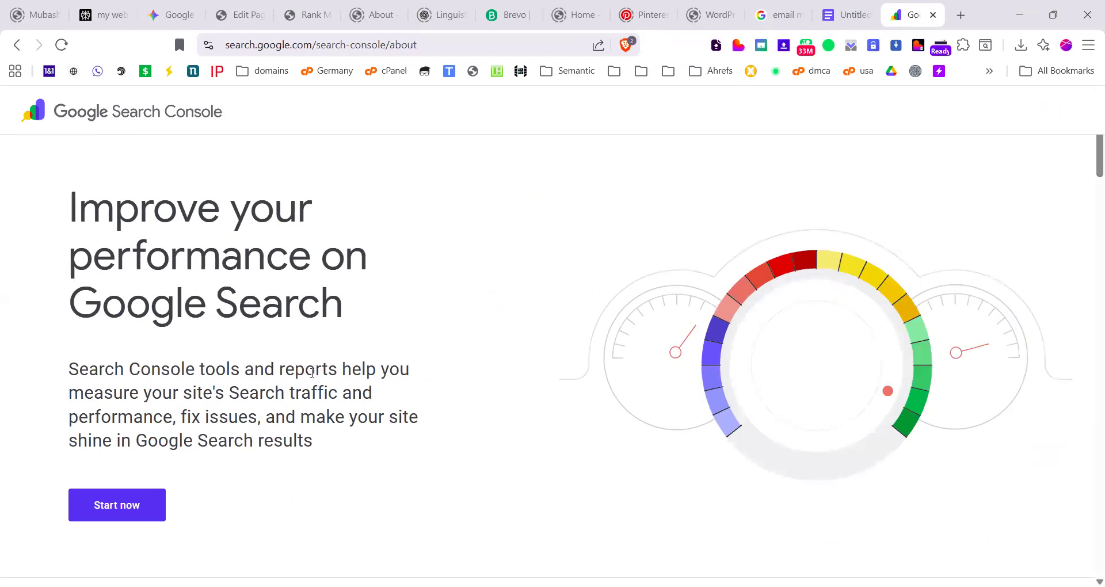
{"action": "left_click", "coordinate": [151, 512]}
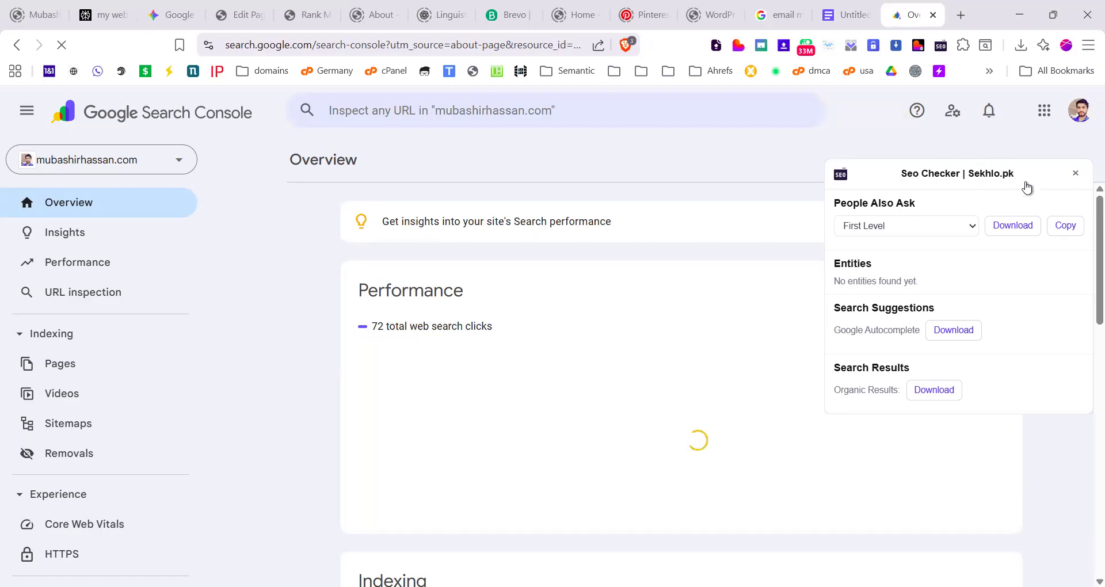
Step: Close the Seo Checker overlay and start adding a new property in Search Console
{"action": "left_click", "coordinate": [1076, 176]}
{"action": "left_click", "coordinate": [128, 162]}
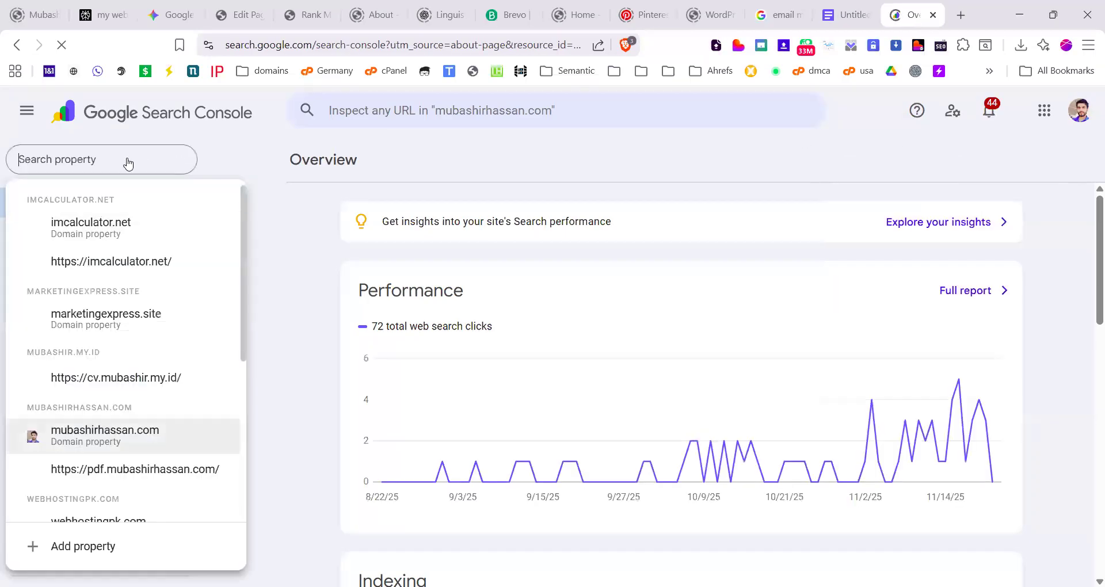
{"action": "left_click", "coordinate": [167, 557]}
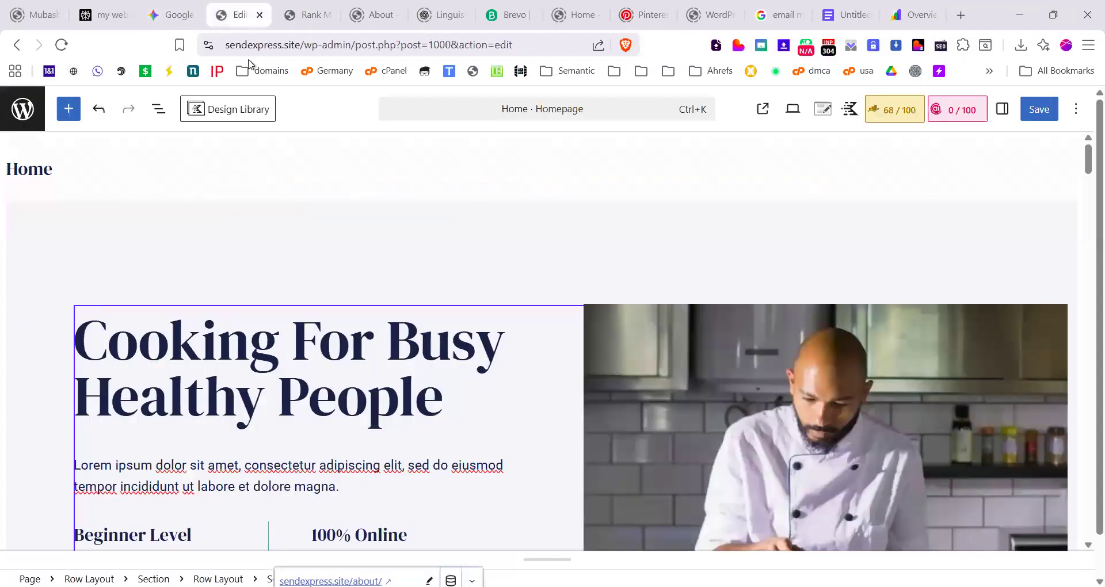
{"action": "left_click", "coordinate": [239, 14]}
{"action": "double_click", "coordinate": [304, 42]}
{"action": "key", "text": "ctrl+c"}
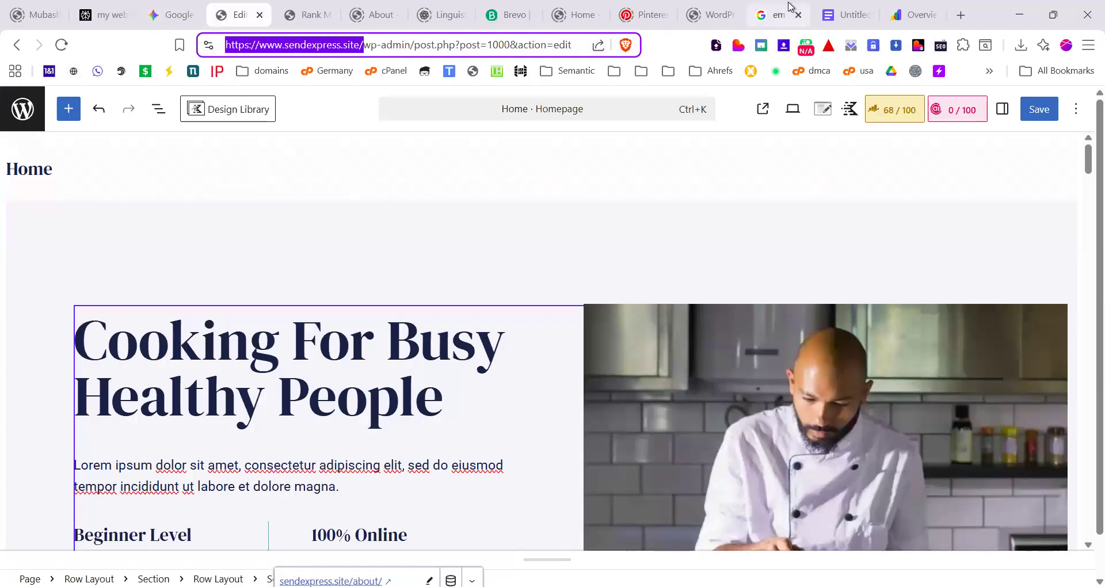
{"action": "left_click", "coordinate": [913, 15]}
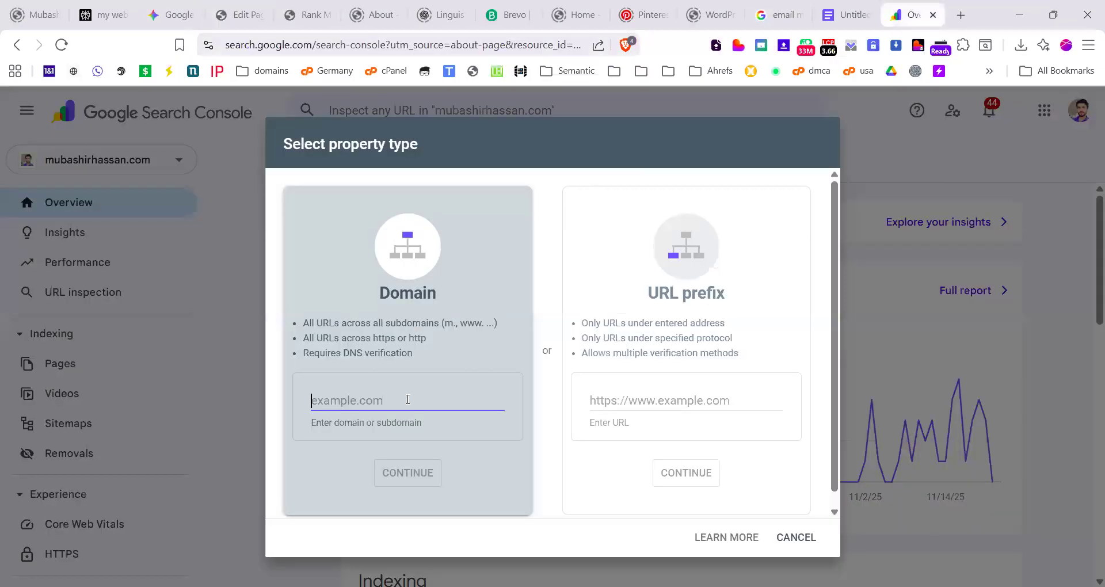
{"action": "key", "text": "ctrl+v"}
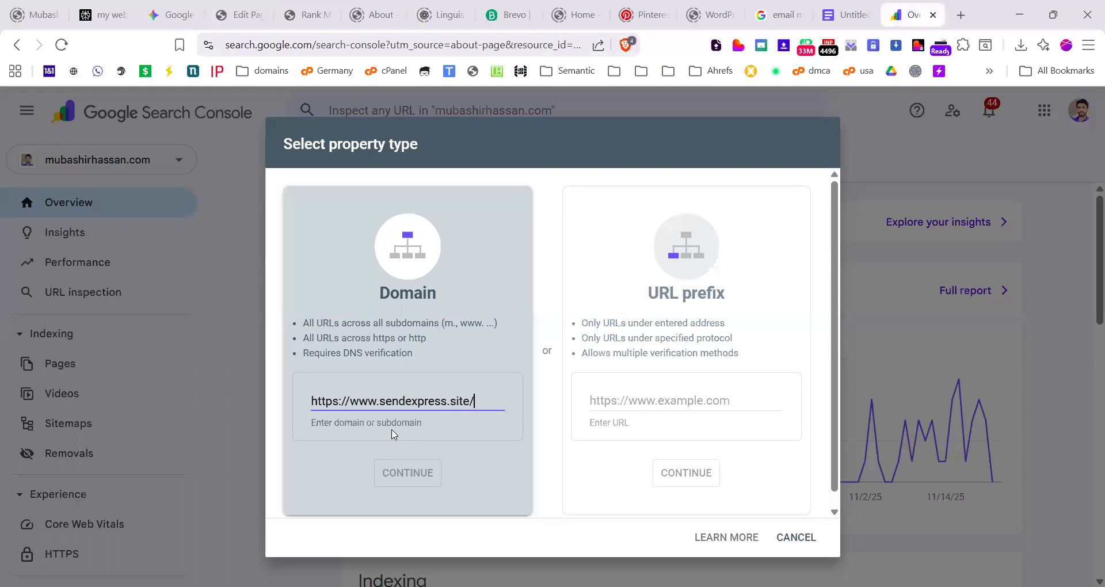
{"action": "scroll", "coordinate": [412, 428], "scroll_direction": "down", "scroll_amount": 1}
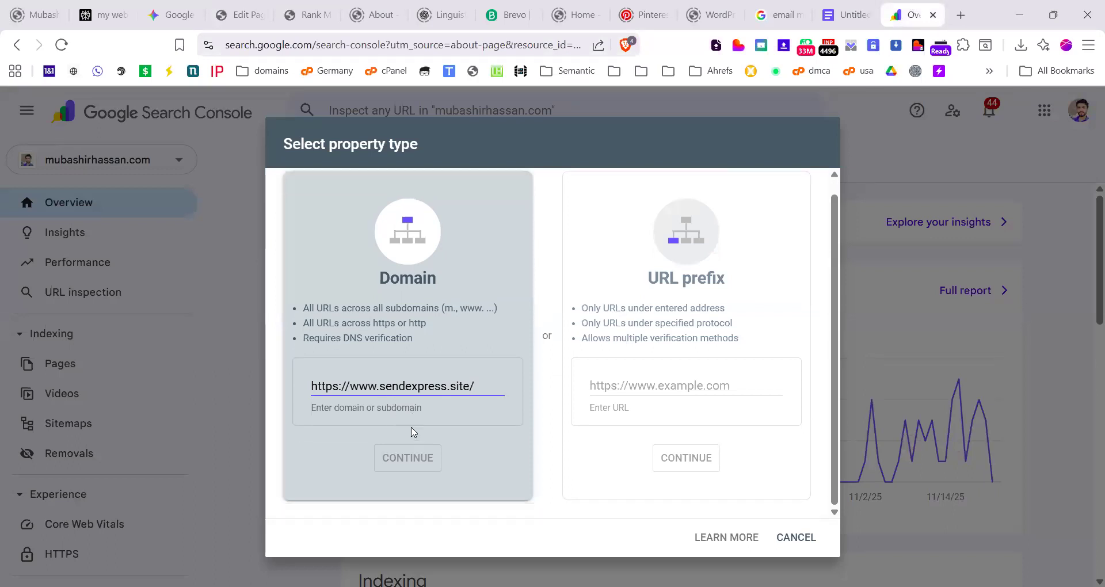
{"action": "scroll", "coordinate": [412, 432], "scroll_direction": "up", "scroll_amount": 1}
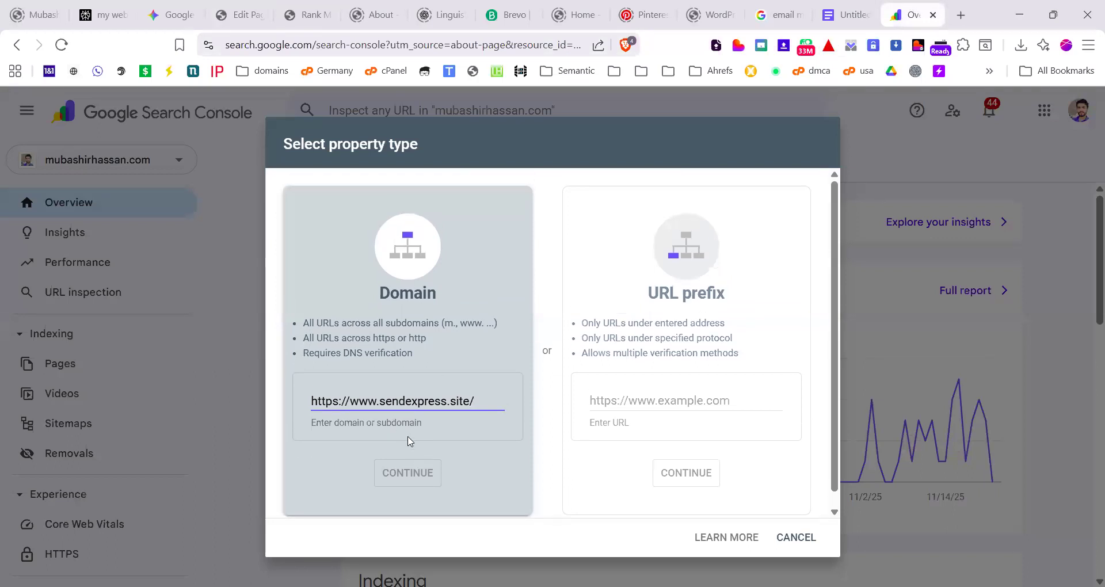
{"action": "left_click", "coordinate": [410, 442]}
{"action": "scroll", "coordinate": [585, 447], "scroll_direction": "down", "scroll_amount": 1}
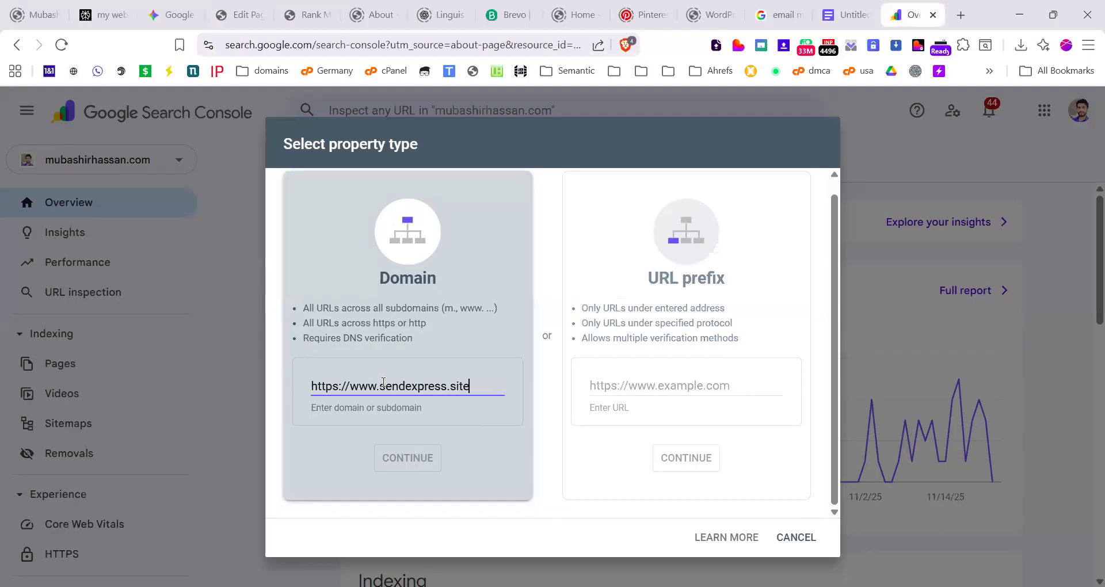
{"action": "left_click_drag", "start_coordinate": [351, 389], "coordinate": [230, 395]}
{"action": "key", "text": "BackSpace"}
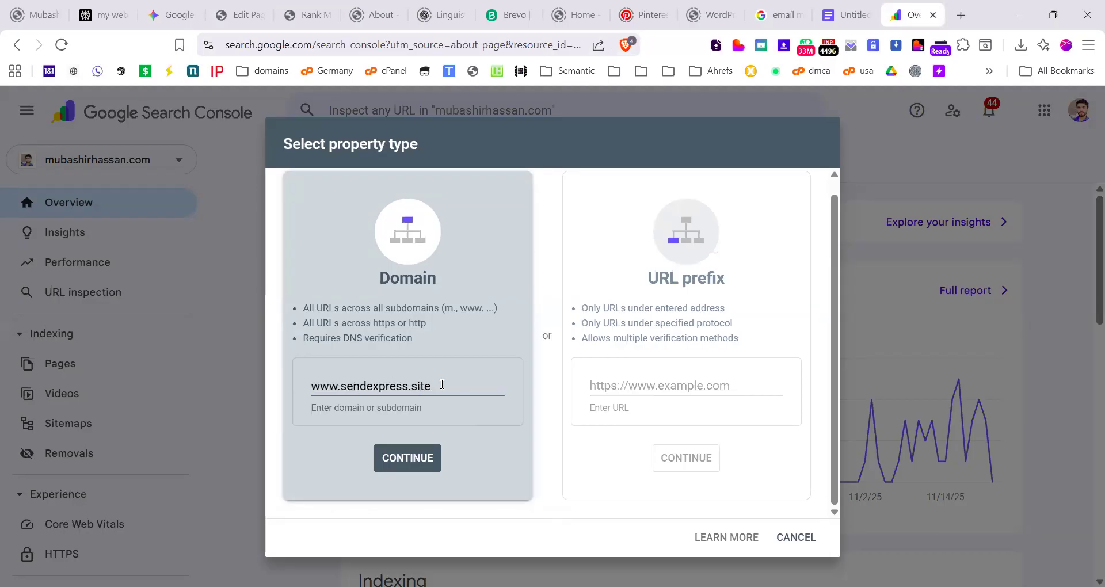
{"action": "left_click", "coordinate": [411, 447]}
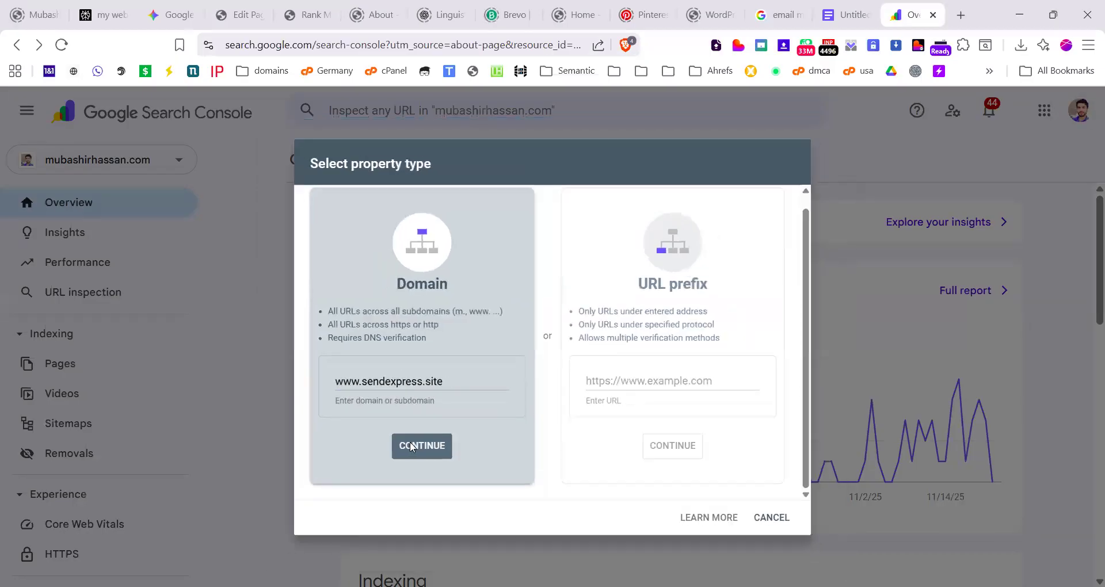
{"action": "left_click", "coordinate": [411, 443]}
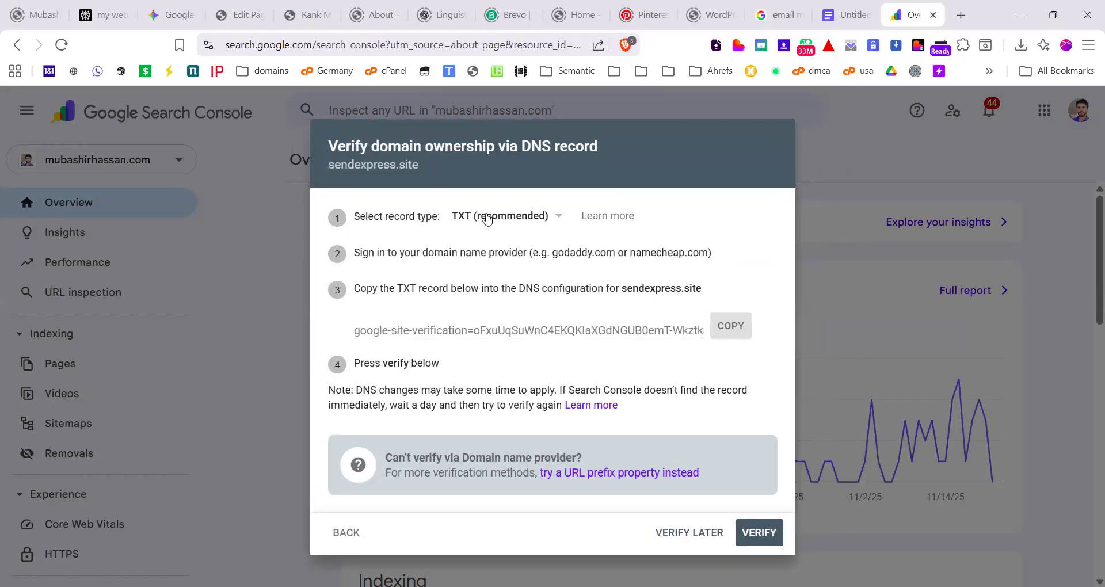
Step: Compare the TXT and CNAME record types for verifying sendexpress.site, ending with TXT (recommended) selected
{"action": "left_click_drag", "start_coordinate": [347, 228], "coordinate": [433, 219]}
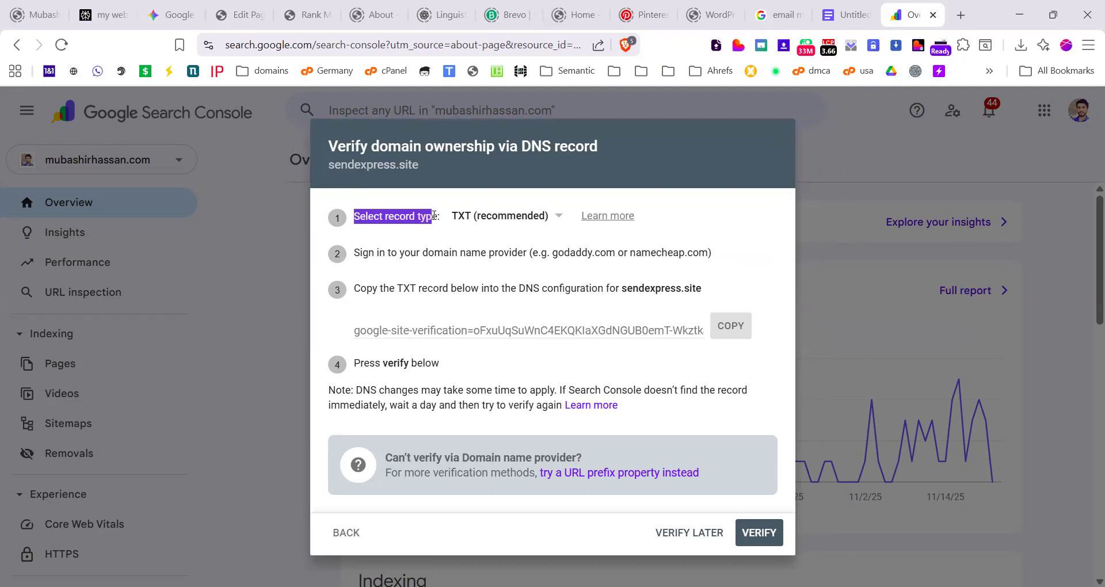
{"action": "left_click", "coordinate": [497, 220]}
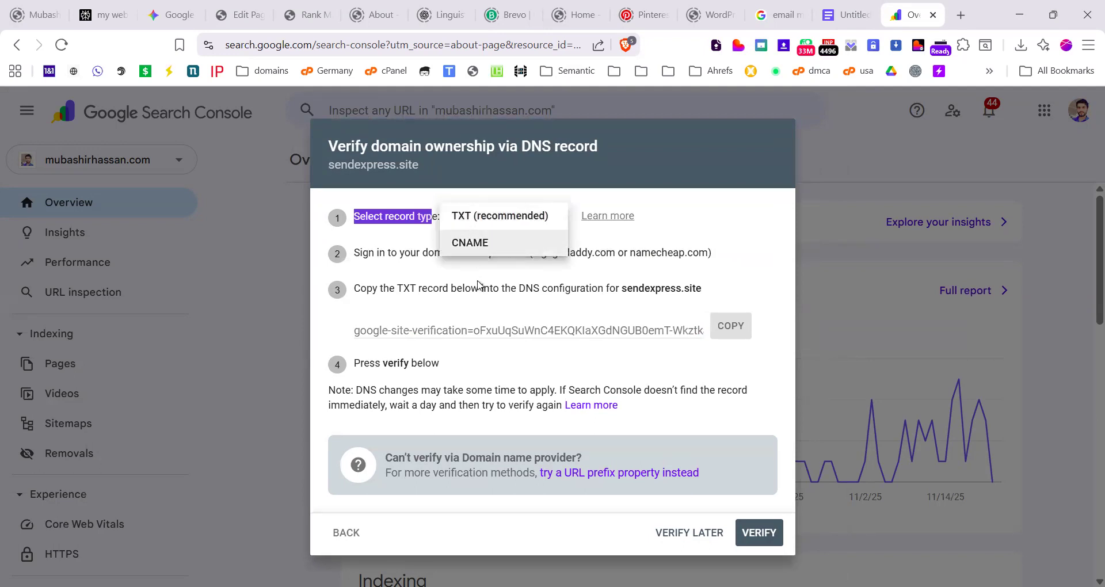
{"action": "left_click", "coordinate": [488, 220]}
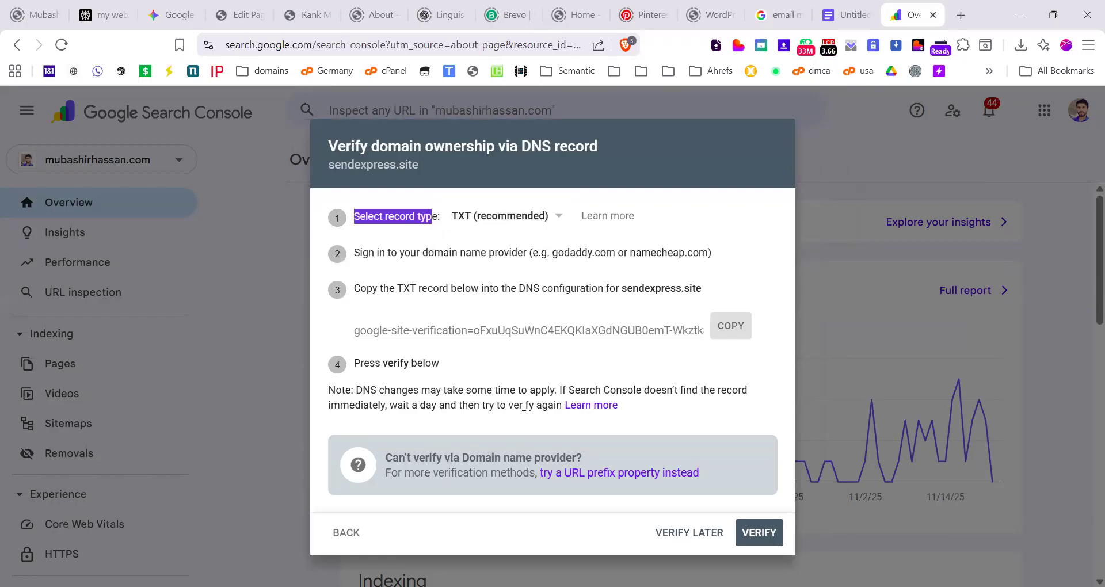
{"action": "left_click", "coordinate": [498, 222]}
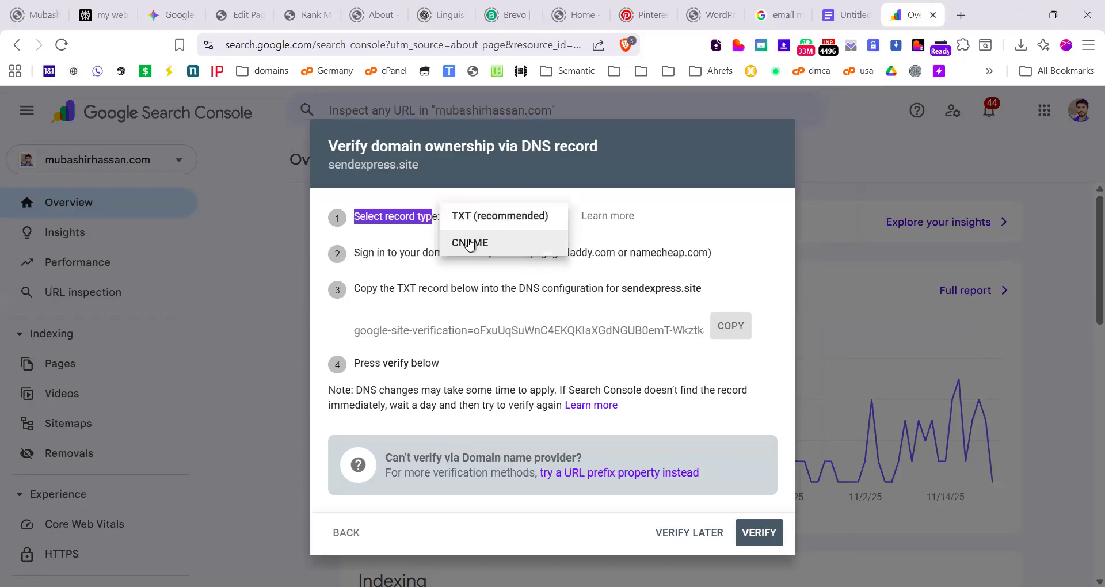
{"action": "left_click", "coordinate": [489, 243]}
{"action": "scroll", "coordinate": [486, 305], "scroll_direction": "down", "scroll_amount": 2}
{"action": "scroll", "coordinate": [485, 277], "scroll_direction": "up", "scroll_amount": 2}
{"action": "scroll", "coordinate": [484, 253], "scroll_direction": "down", "scroll_amount": 2}
{"action": "scroll", "coordinate": [483, 230], "scroll_direction": "up", "scroll_amount": 2}
{"action": "left_click", "coordinate": [495, 218]}
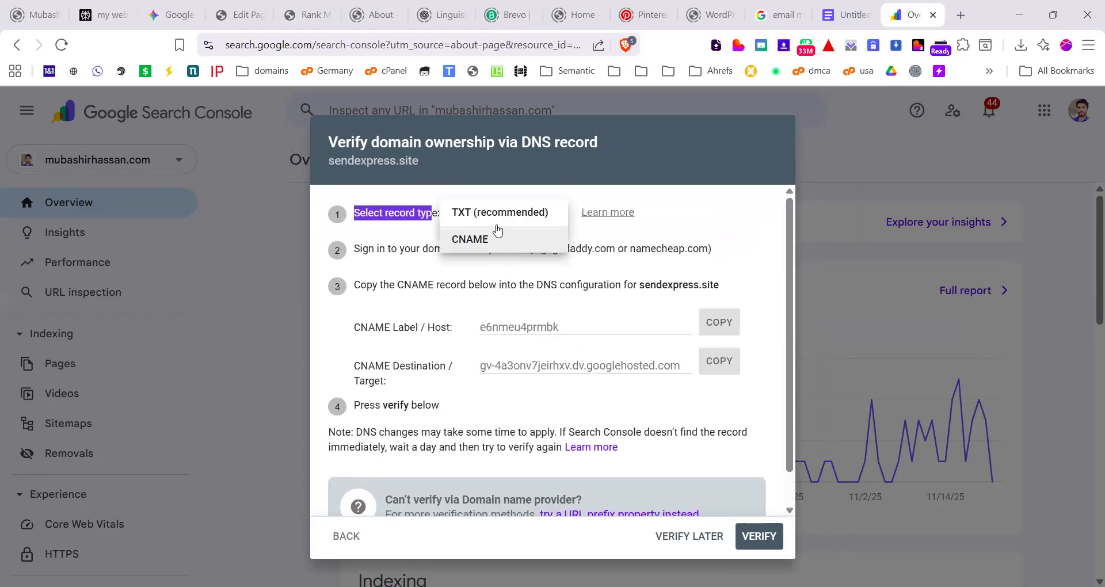
{"action": "left_click", "coordinate": [495, 214]}
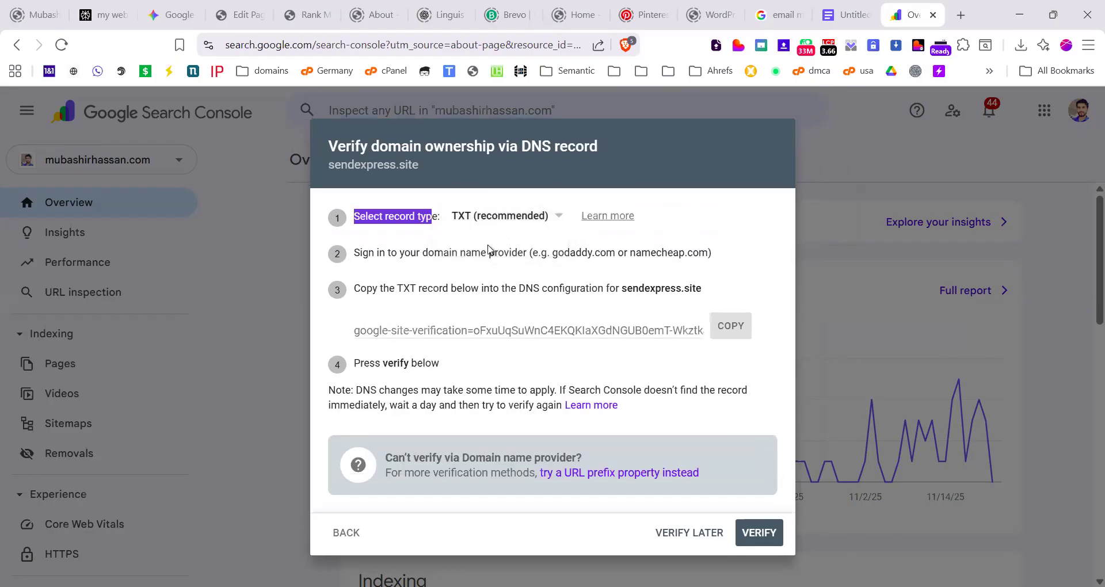
Step: Go through the DNS verification instructions and copy the TXT verification record for sendexpress.site
{"action": "left_click", "coordinate": [429, 255]}
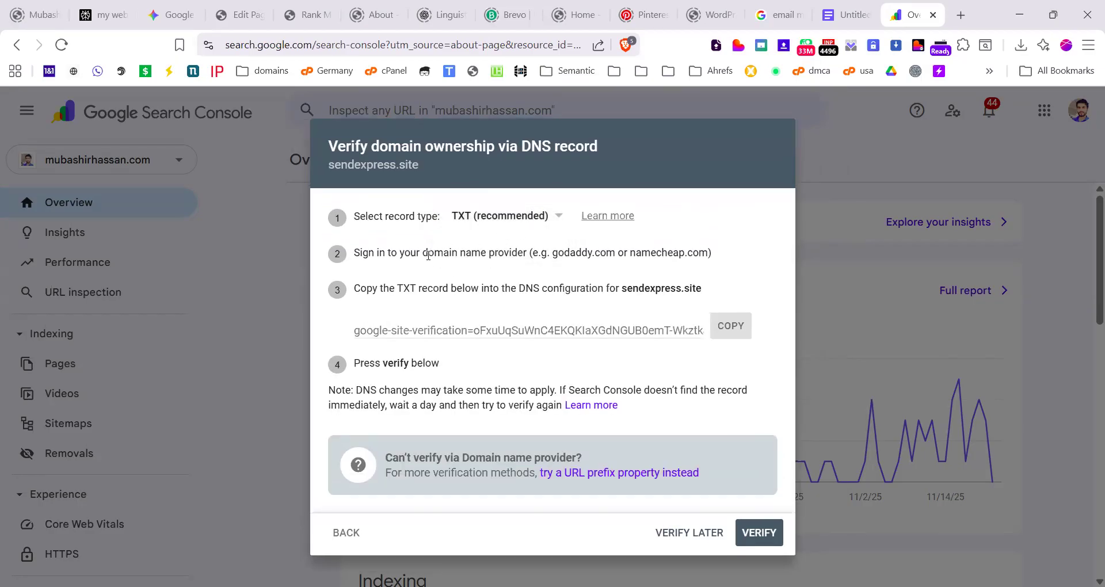
{"action": "left_click_drag", "start_coordinate": [364, 252], "coordinate": [541, 253]}
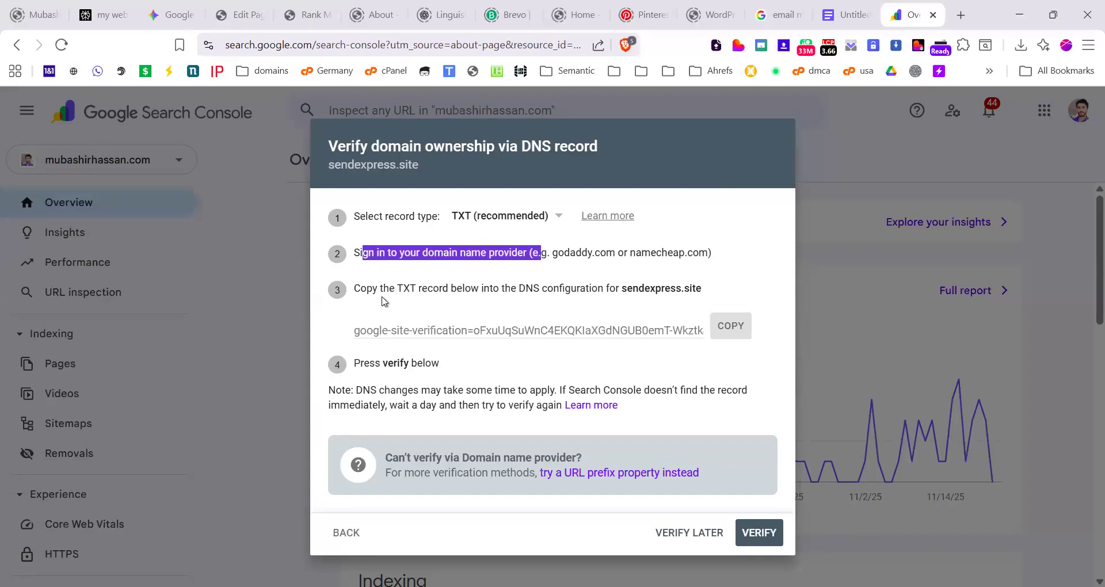
{"action": "left_click_drag", "start_coordinate": [397, 288], "coordinate": [428, 288]}
{"action": "left_click", "coordinate": [635, 286]}
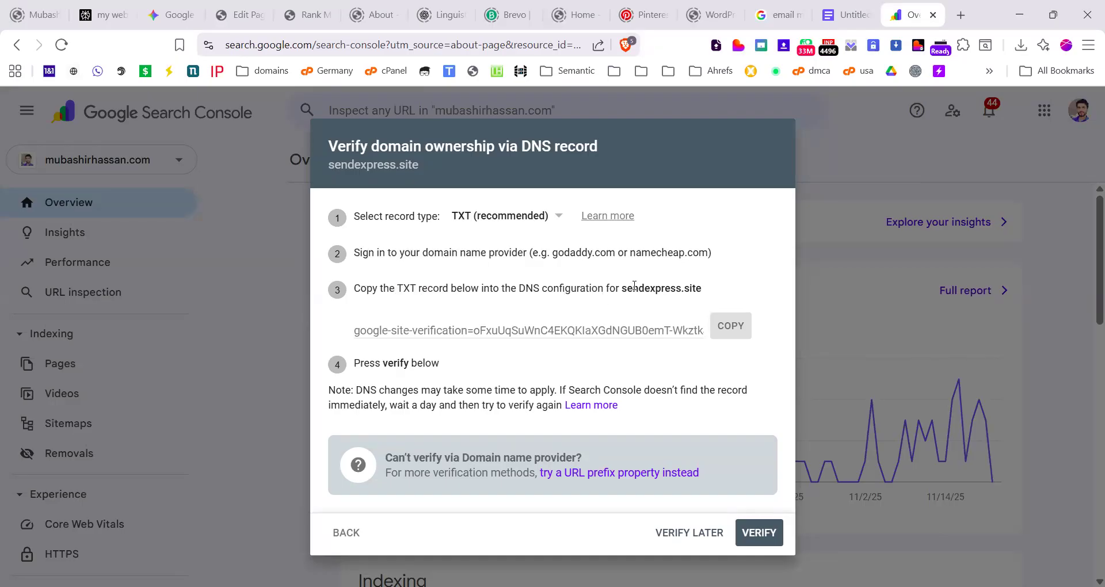
{"action": "left_click", "coordinate": [731, 326]}
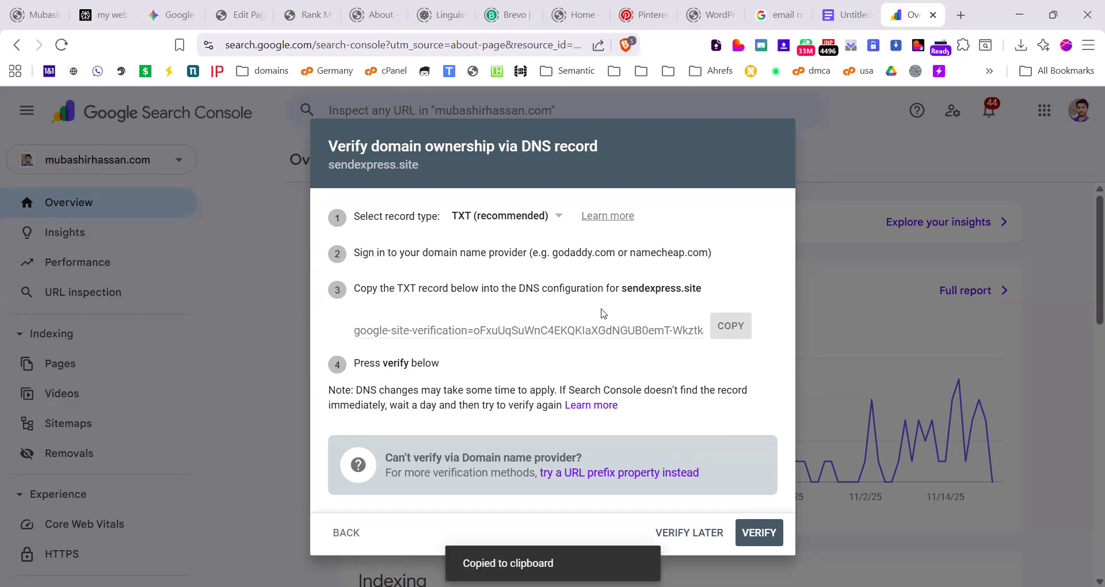
Step: Open the cPanel login page at s4-dolo.neondns.com:2083 in a new tab, using the address of the Germany bookmark
{"action": "left_click", "coordinate": [961, 14]}
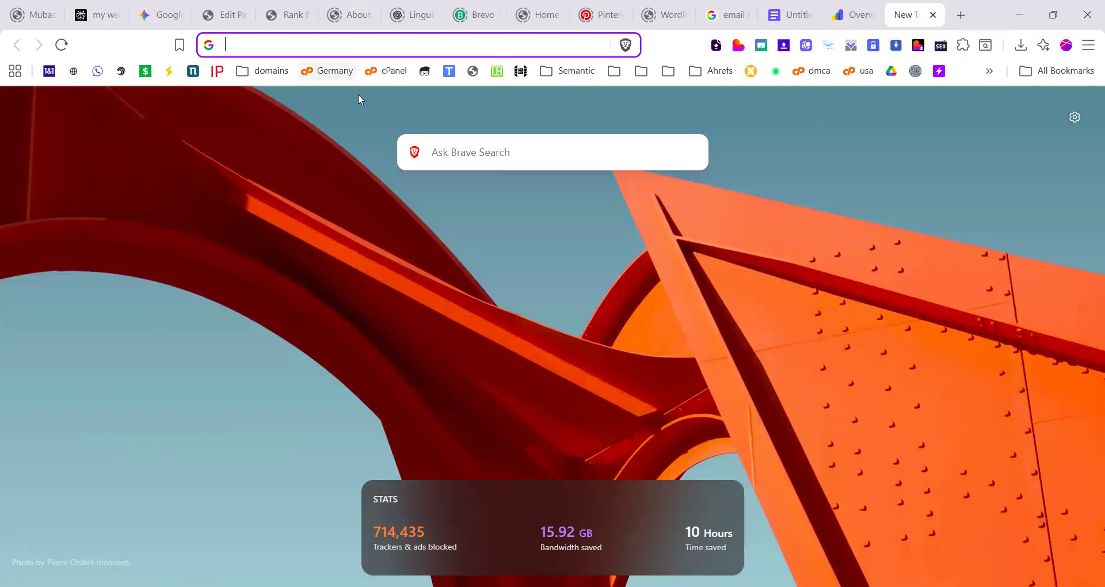
{"action": "right_click", "coordinate": [328, 70]}
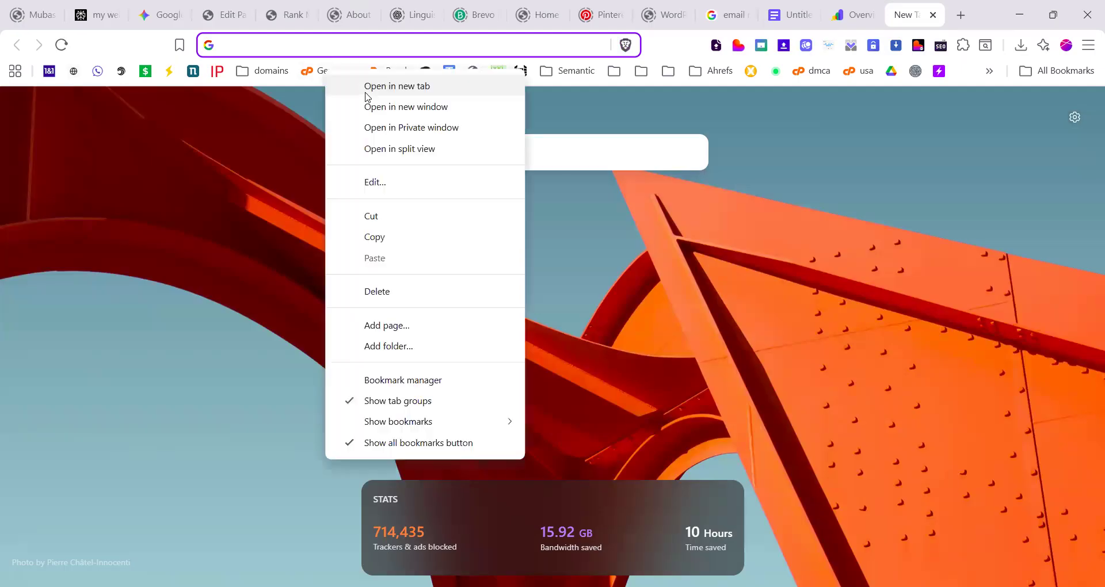
{"action": "left_click", "coordinate": [374, 236]}
{"action": "key", "text": "ctrl+v"}
{"action": "key", "text": "BackSpace"}
{"action": "type", "text": "3"}
{"action": "key", "text": "Return"}
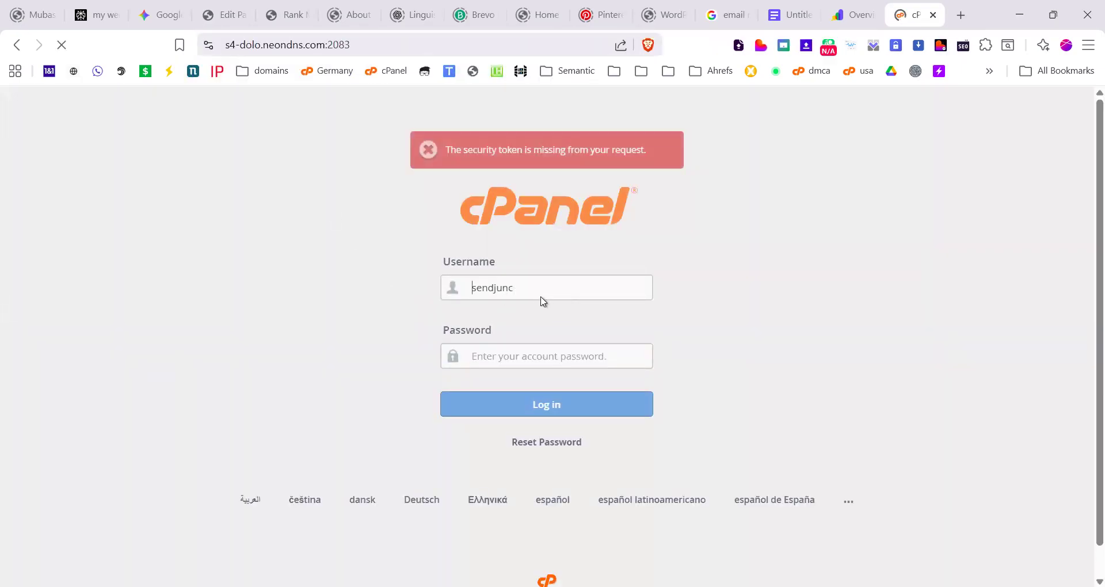
Step: Clear the prefilled username on the cPanel login form and check the username and password fields for saved entries
{"action": "left_click_drag", "start_coordinate": [537, 288], "coordinate": [415, 279]}
{"action": "key", "text": "BackSpace"}
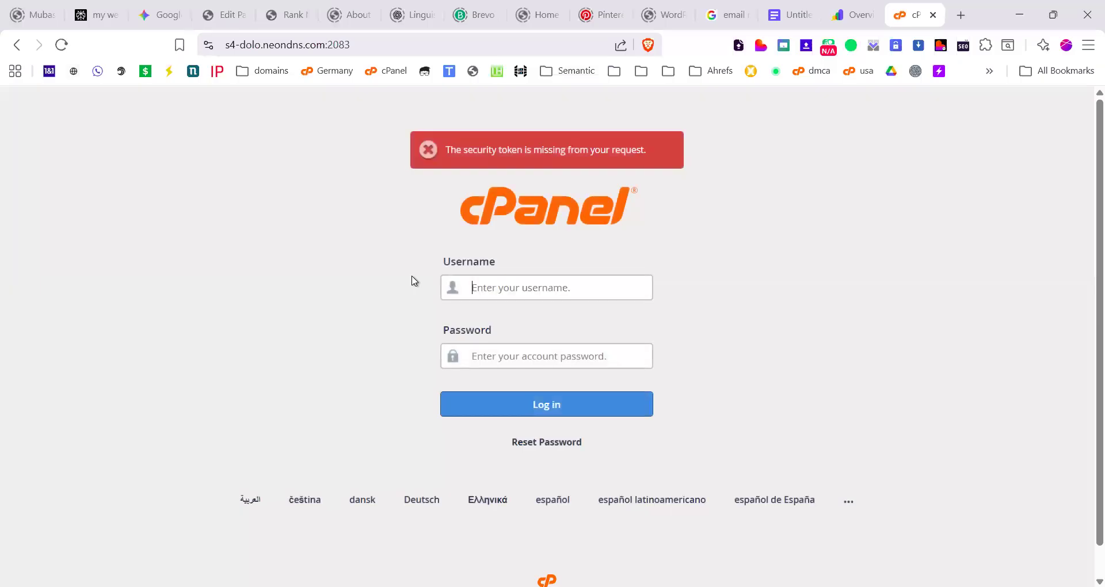
{"action": "left_click", "coordinate": [587, 280]}
{"action": "left_click", "coordinate": [518, 361]}
{"action": "left_click", "coordinate": [539, 290]}
{"action": "left_click", "coordinate": [703, 249]}
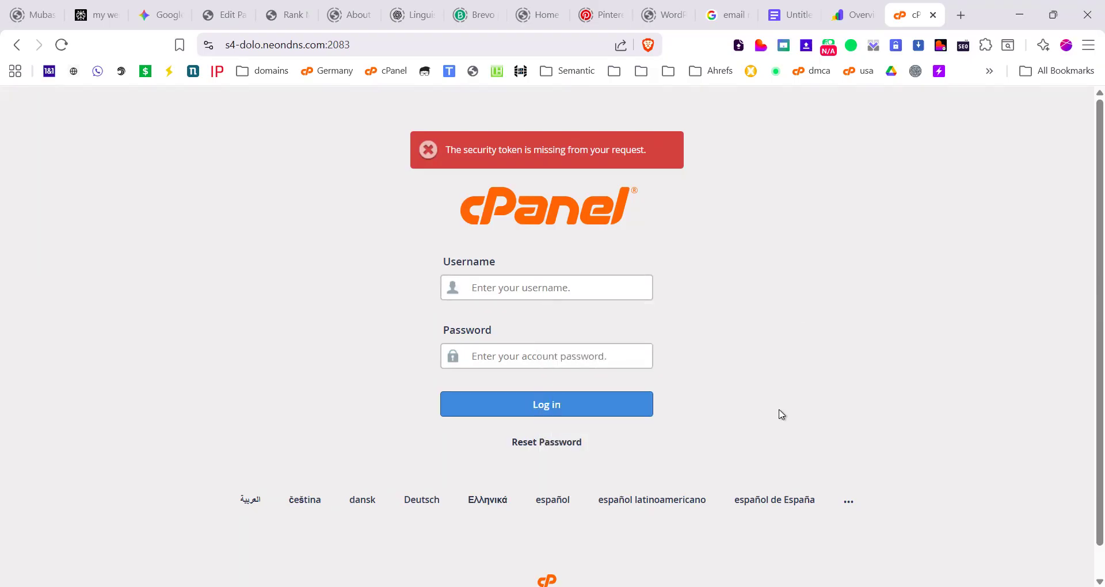